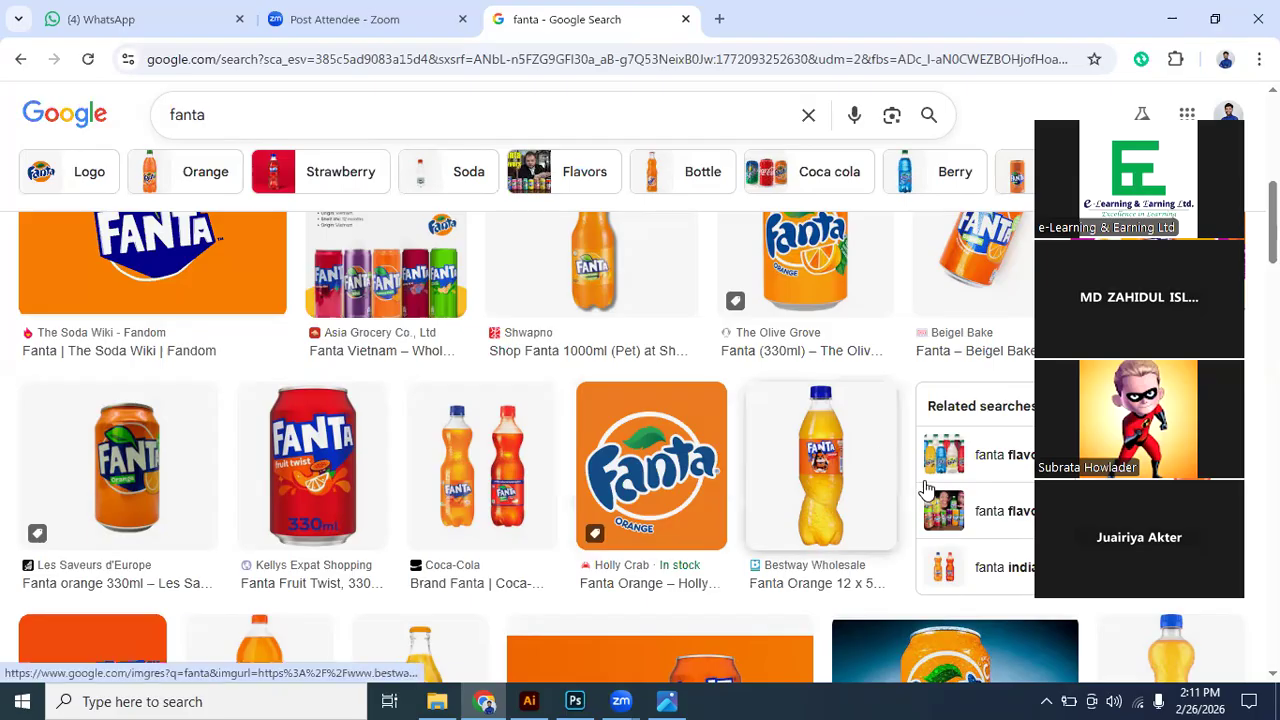
# - Look over the downloaded Fanta, splash and orange slice images on the desktop and the DYD project 2 reference design
pyautogui.press('super+d')
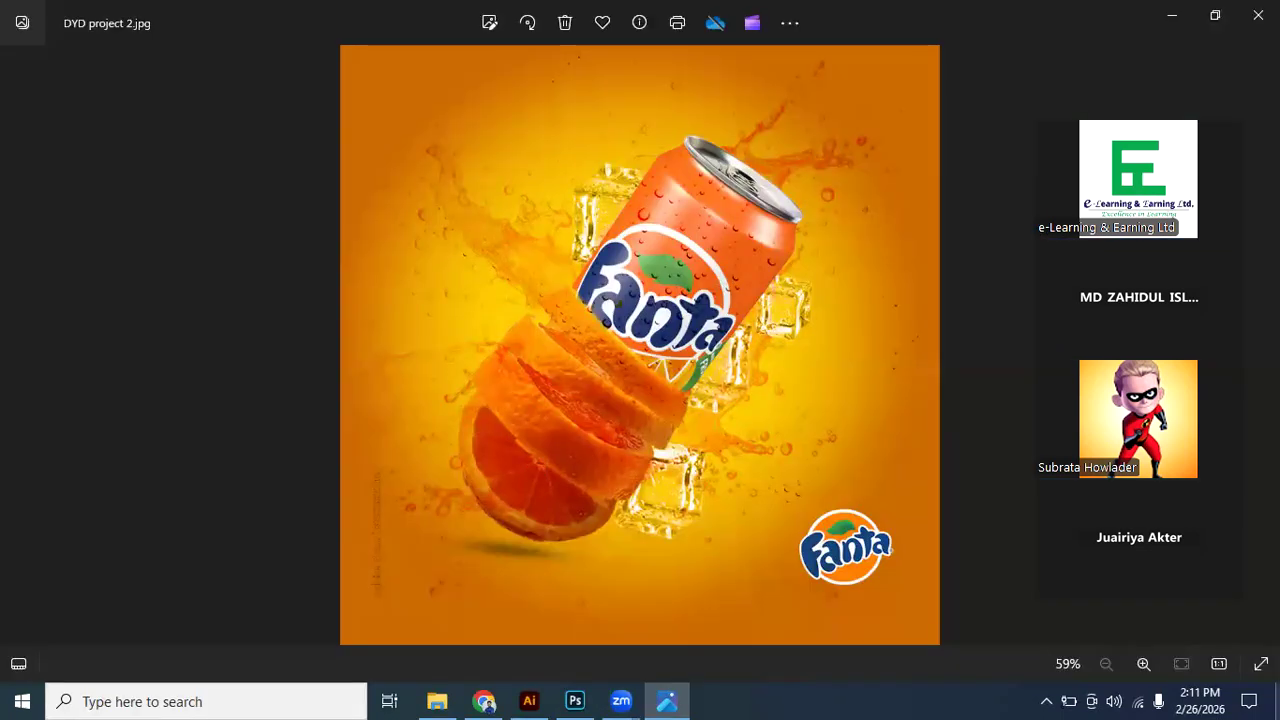
pyautogui.press('super+d')
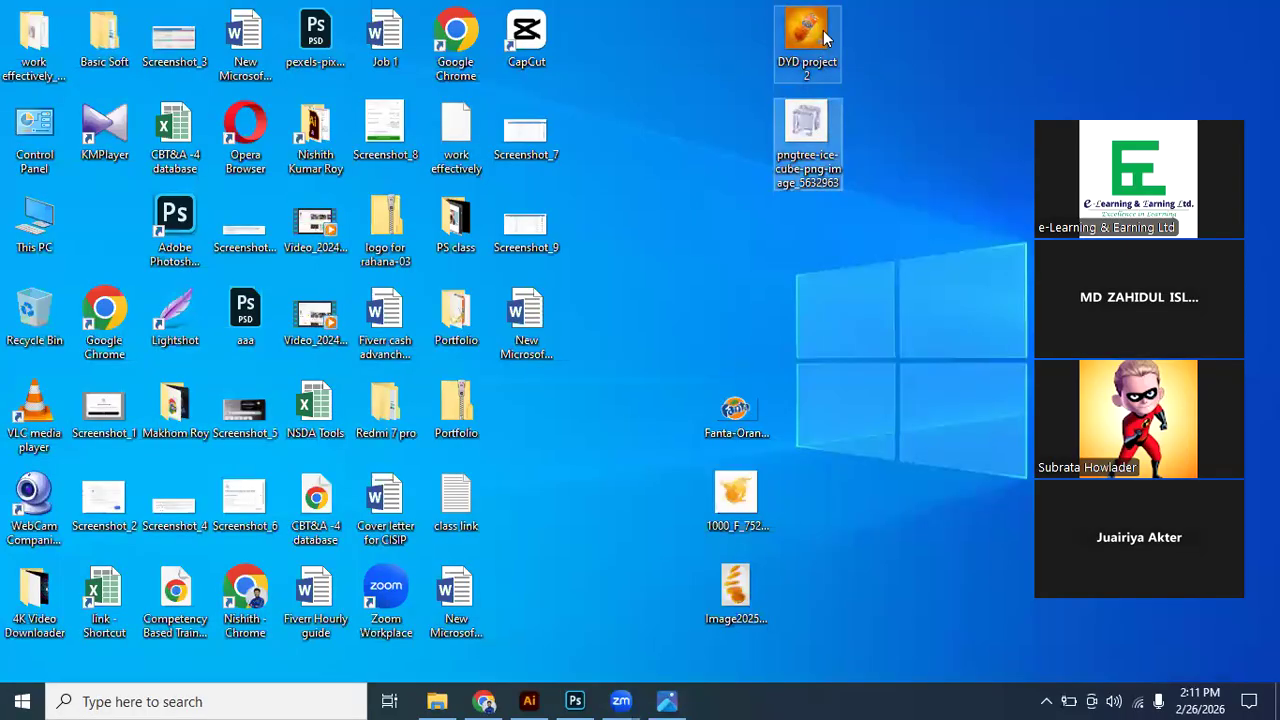
pyautogui.click(740, 525)
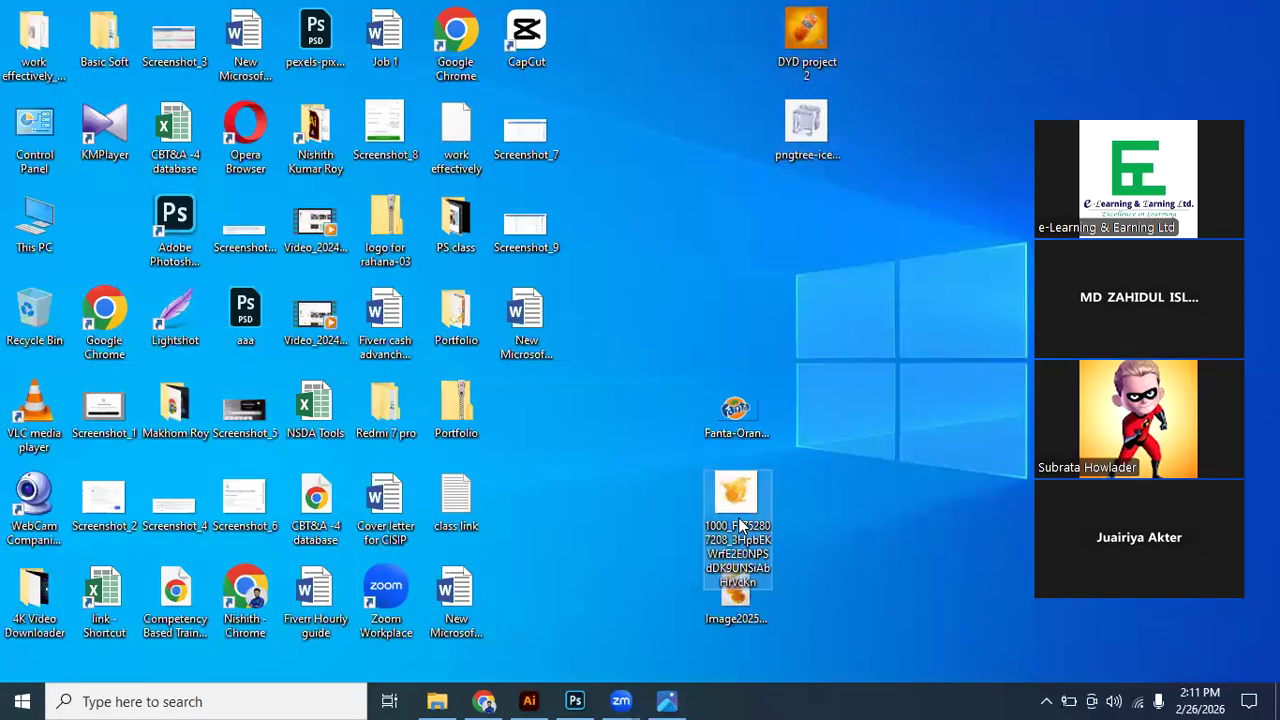
pyautogui.click(737, 436)
pyautogui.press('Down')
pyautogui.press('Down')
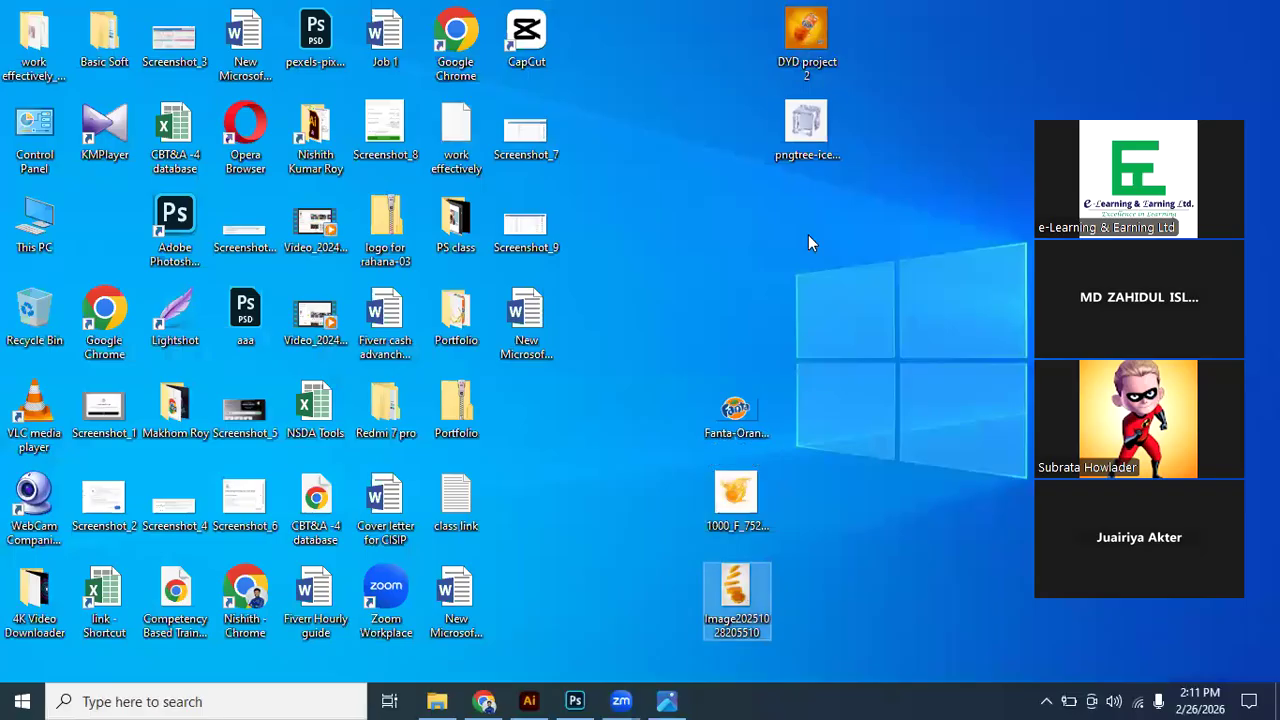
pyautogui.press('Return')
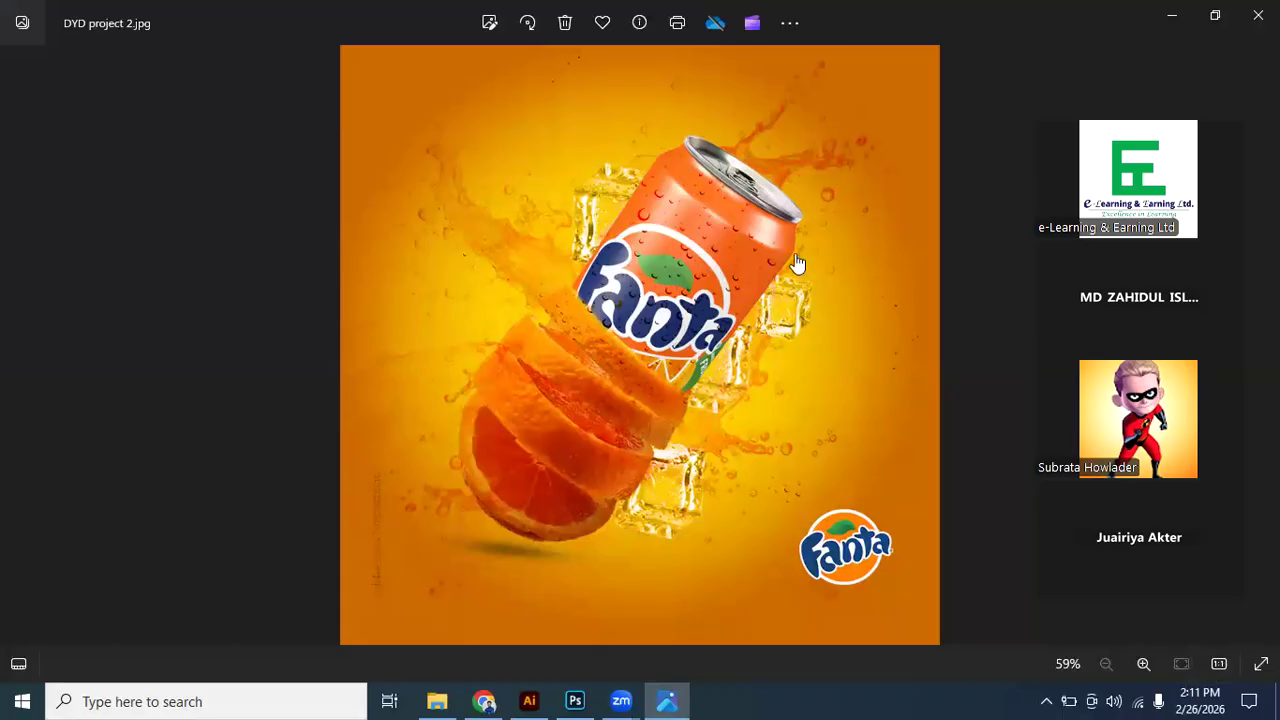
# - Switch to Chrome and open the tilted Fanta can image from Beigel Bake at full size in a new tab
pyautogui.hotkey('alt', 'Tab')
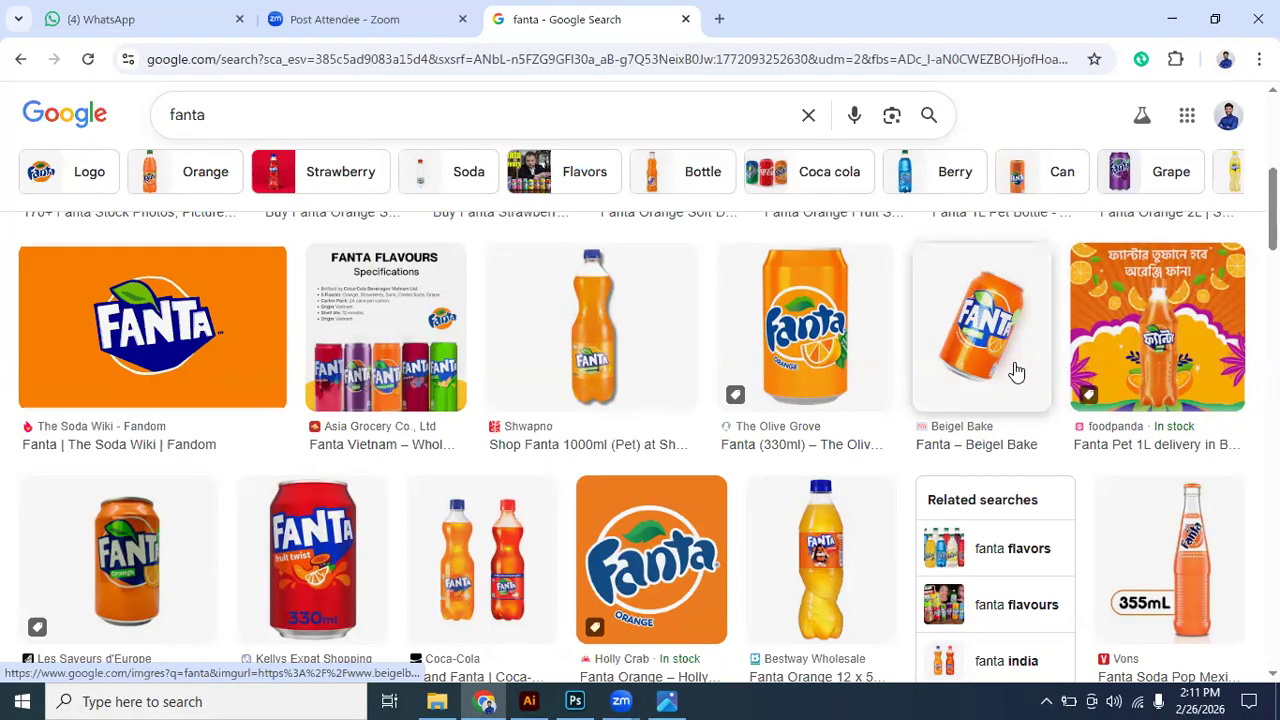
pyautogui.scroll(1, 1011, 371)
pyautogui.scroll(1, 1010, 405)
pyautogui.scroll(-1, 1010, 400)
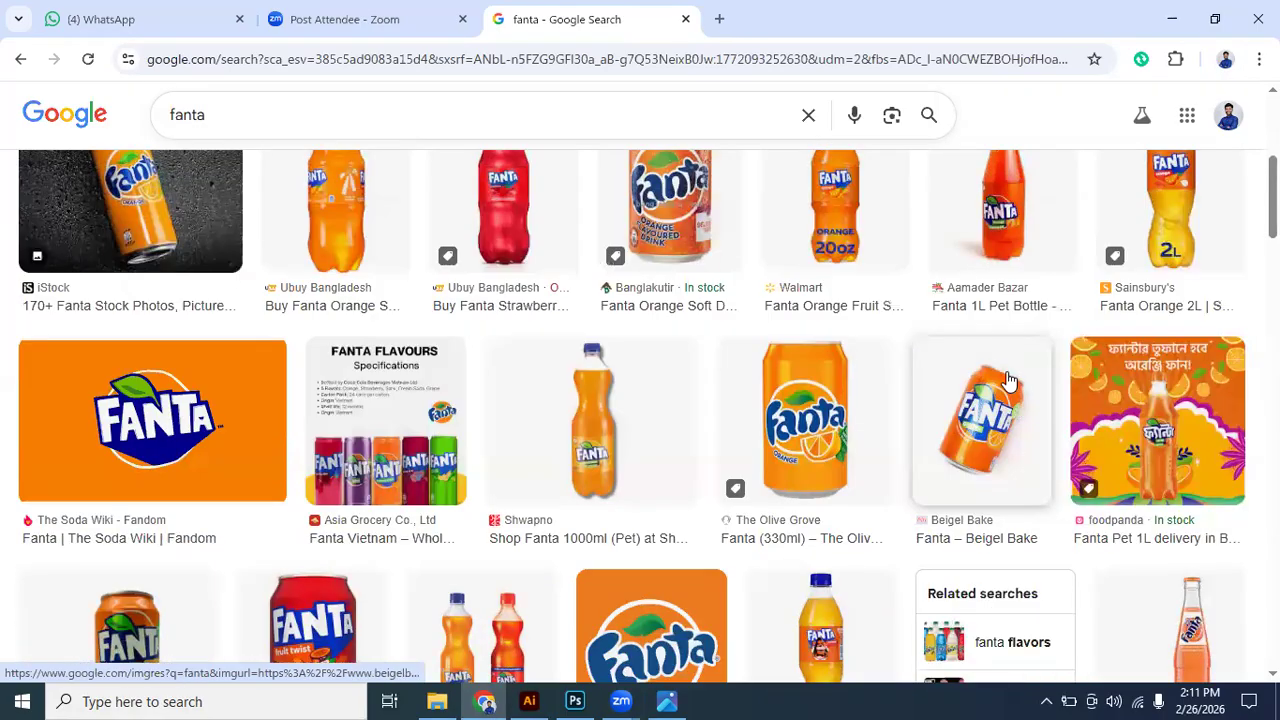
pyautogui.click(1015, 380)
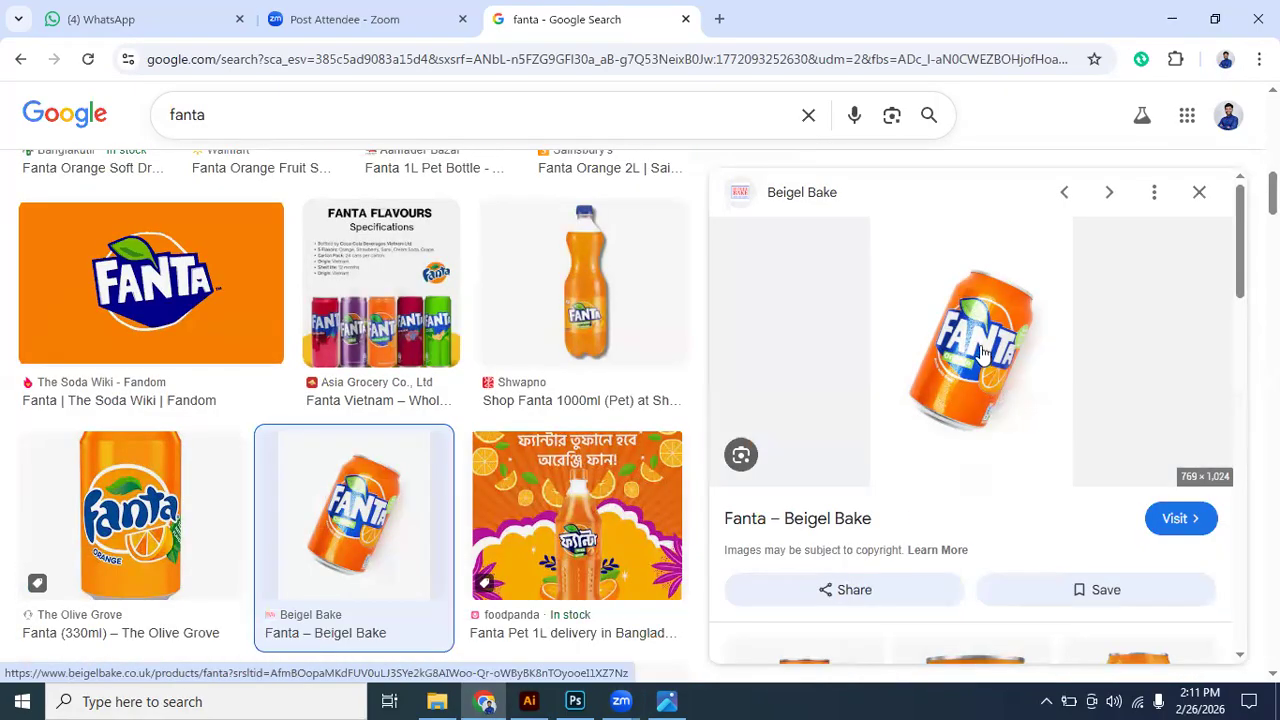
pyautogui.rightClick(1015, 380)
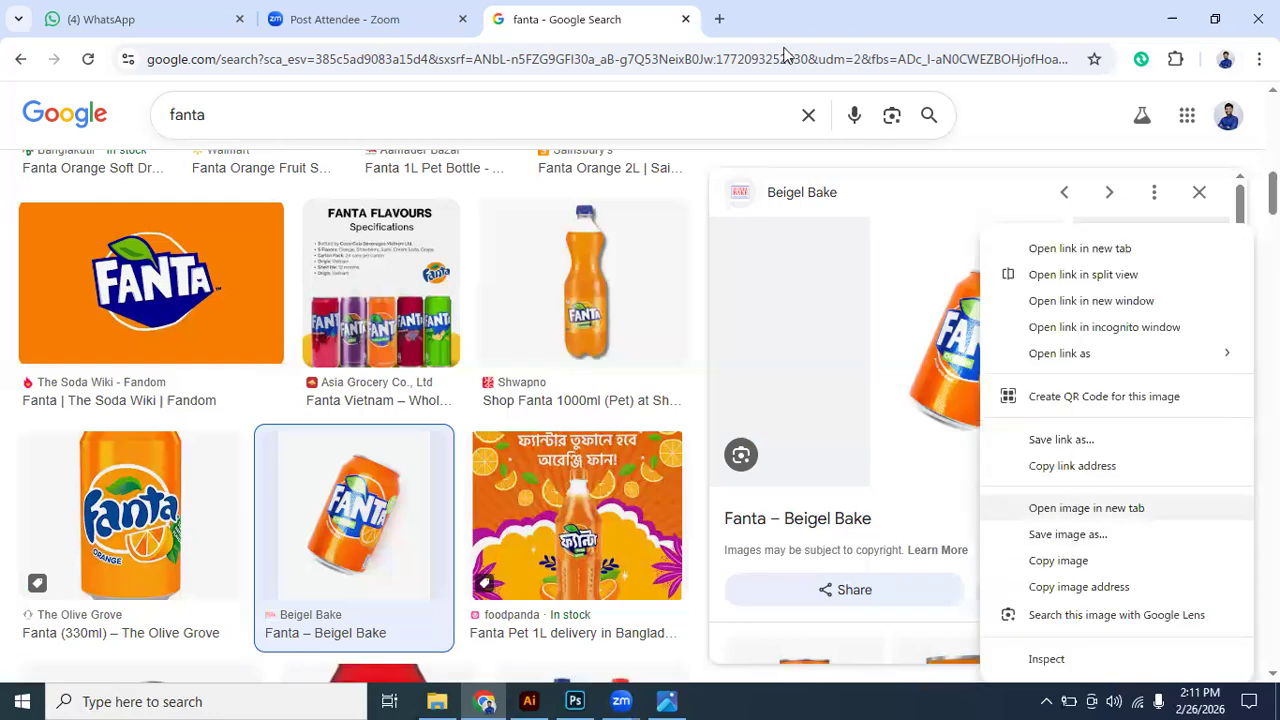
pyautogui.click(1086, 508)
pyautogui.click(729, 356)
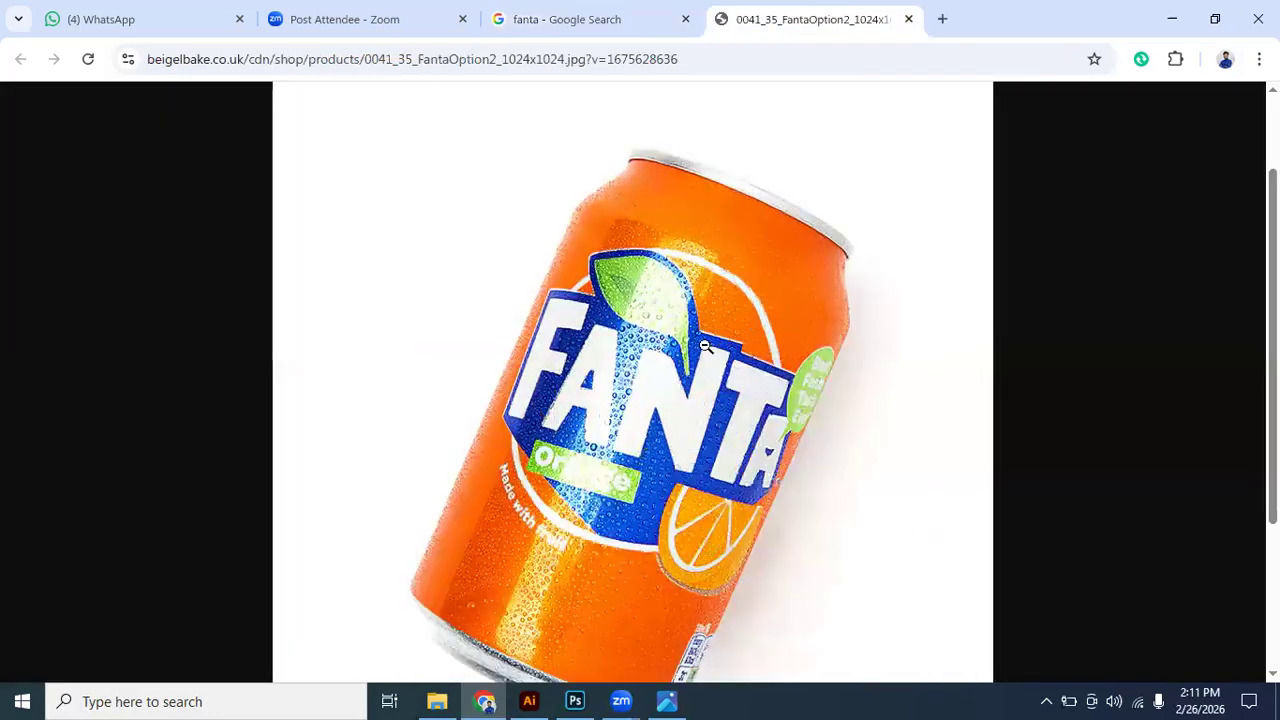
# - Copy the full-size Fanta can image to the clipboard
pyautogui.scroll(1, 700, 335)
pyautogui.rightClick(696, 321)
pyautogui.click(784, 398)
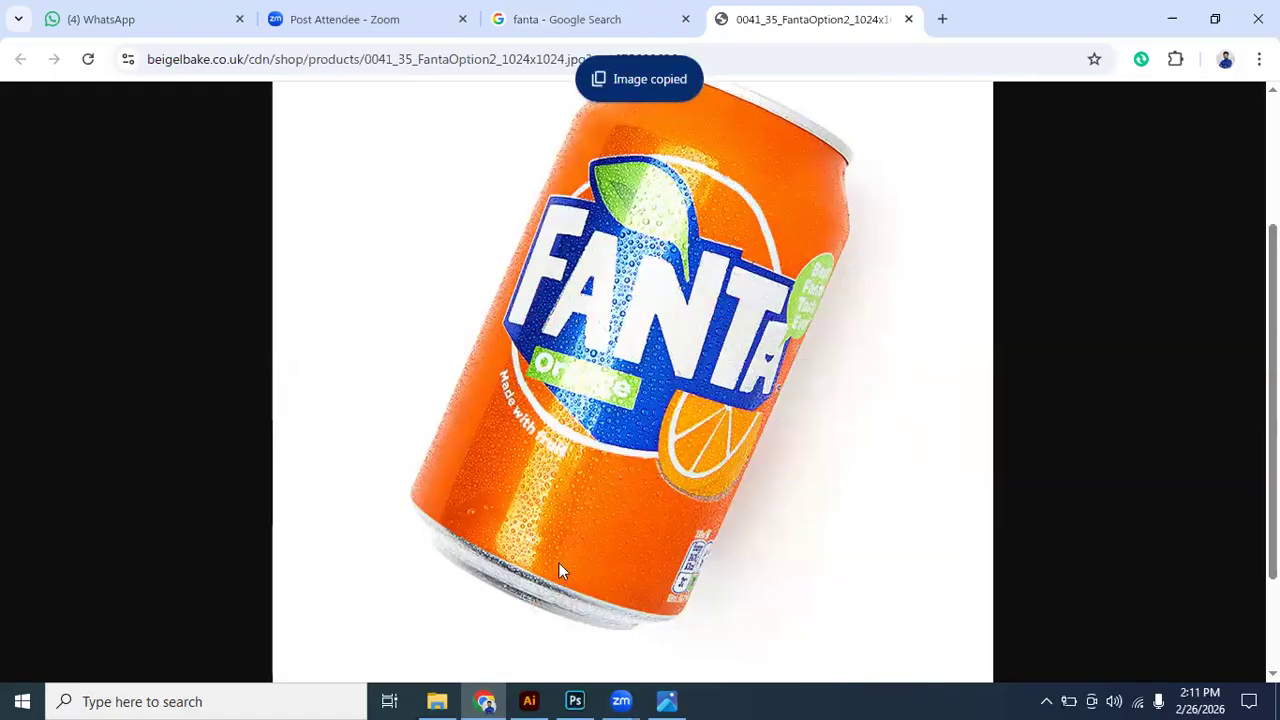
# - Switch to Photoshop and create a new 1080 x 1080 pixel document at 72 pixels/inch in RGB Color
pyautogui.click(575, 700)
pyautogui.click(41, 11)
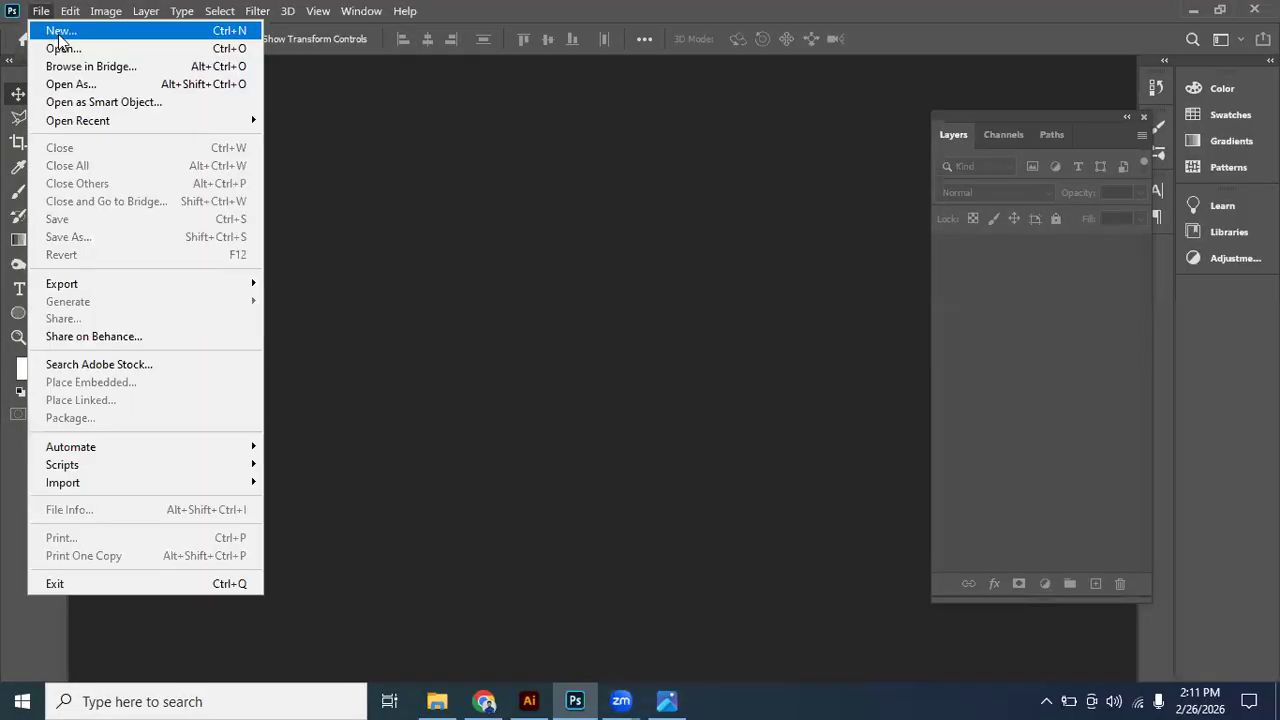
pyautogui.click(57, 32)
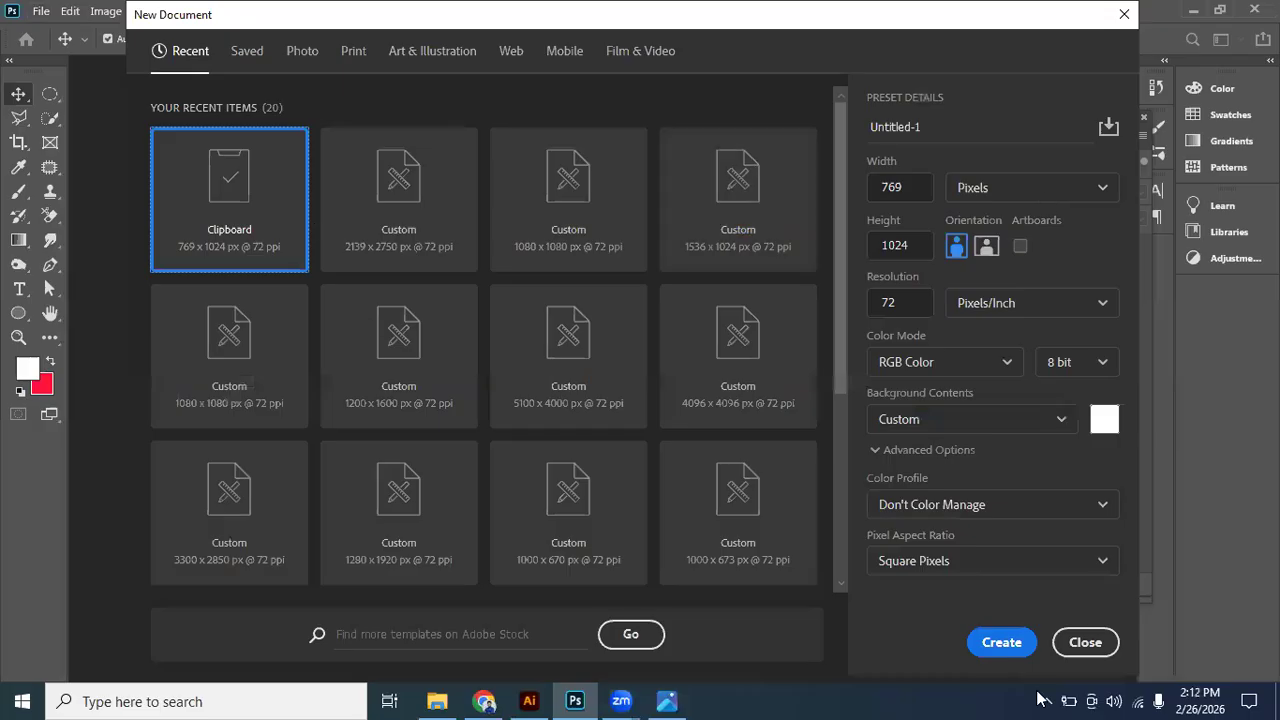
pyautogui.click(666, 701)
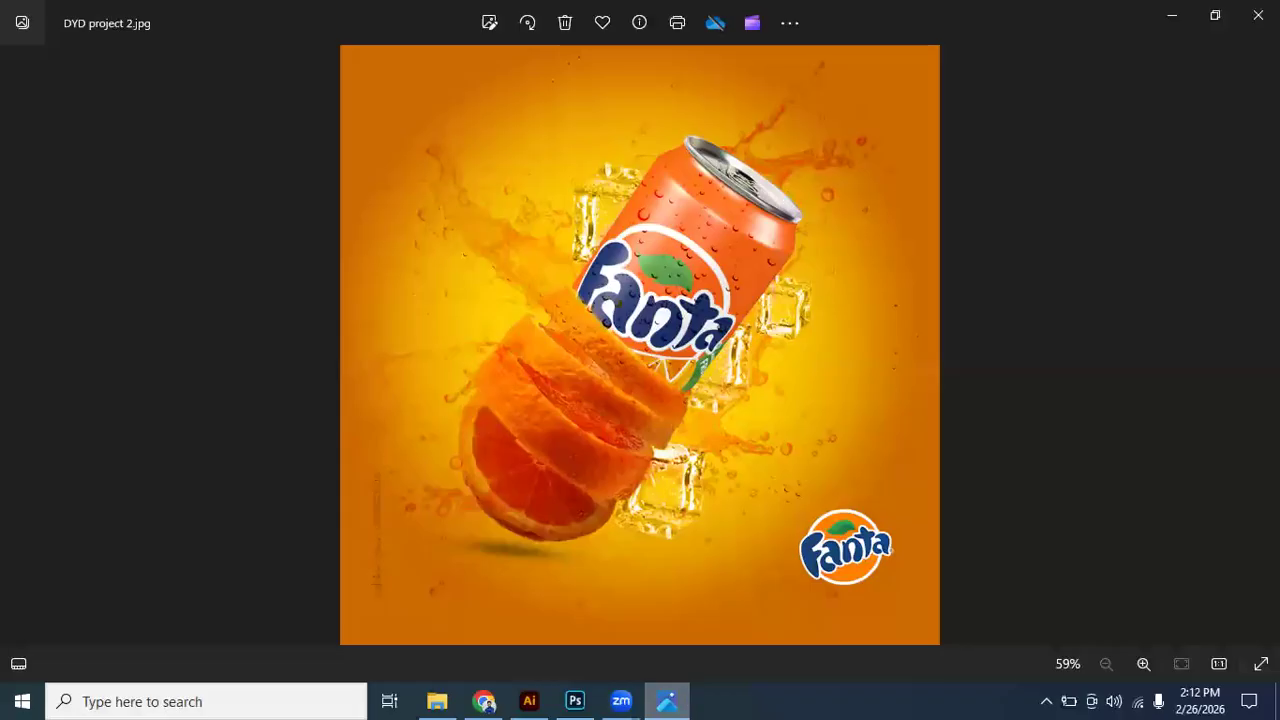
pyautogui.hotkey('alt', 'Tab')
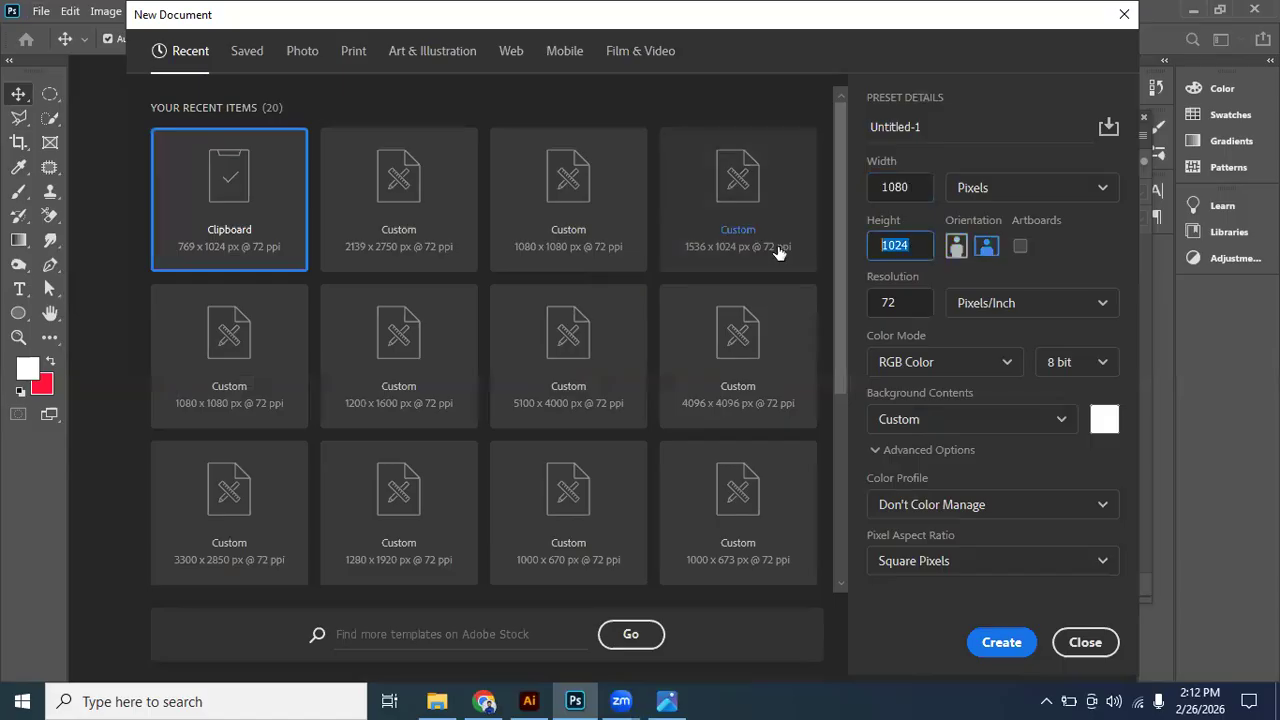
pyautogui.write('108')
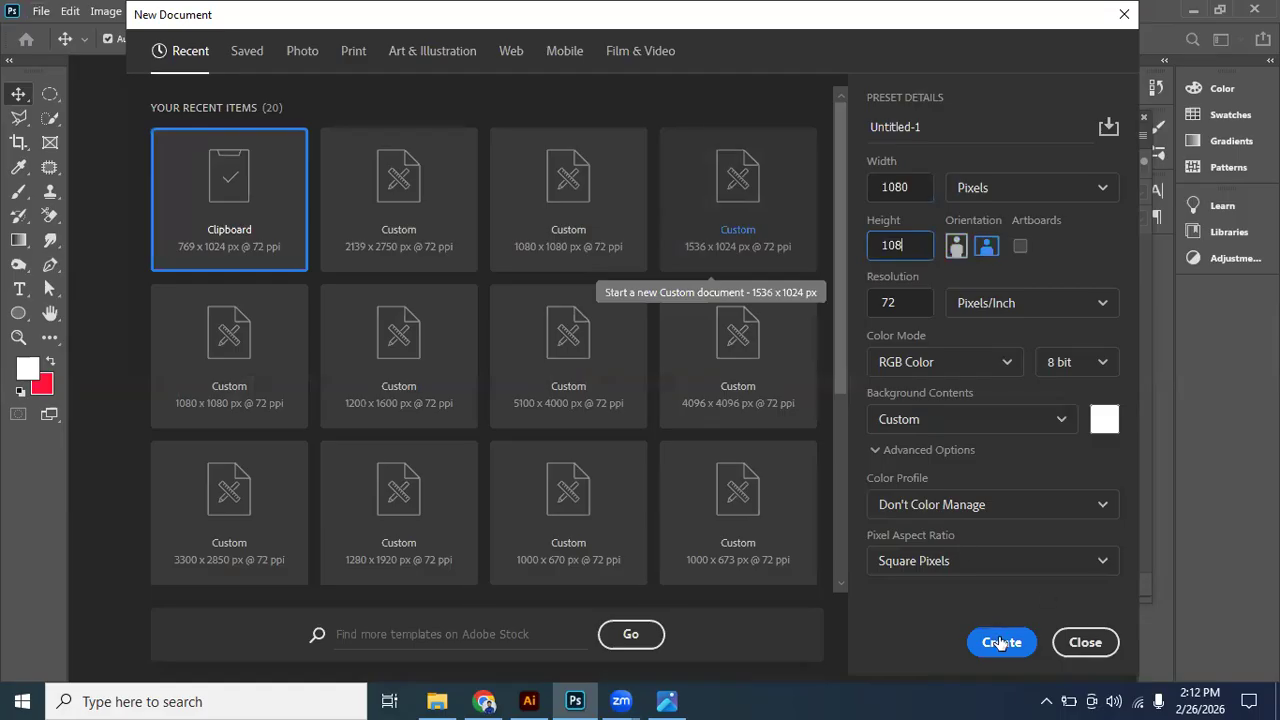
pyautogui.write('0')
pyautogui.press('Return')
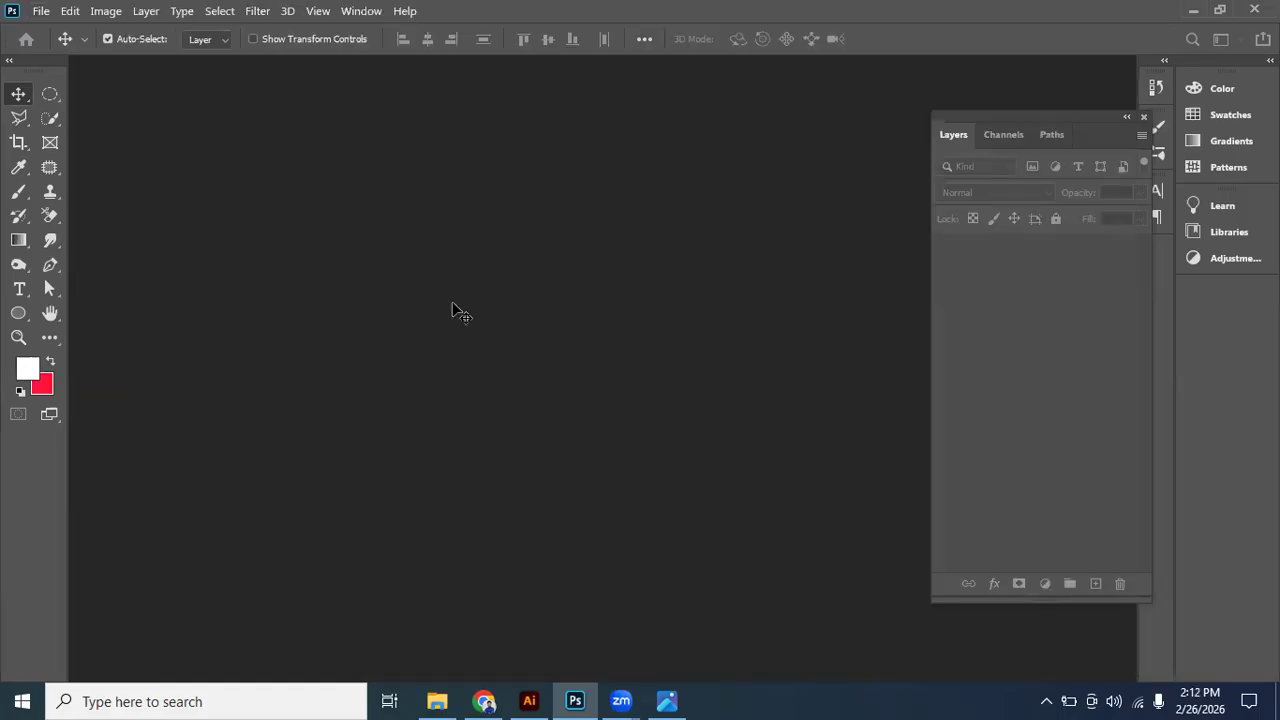
# - Paste the copied can image into the new document and compare it with the reference design
pyautogui.hotkey('ctrl', 'v')
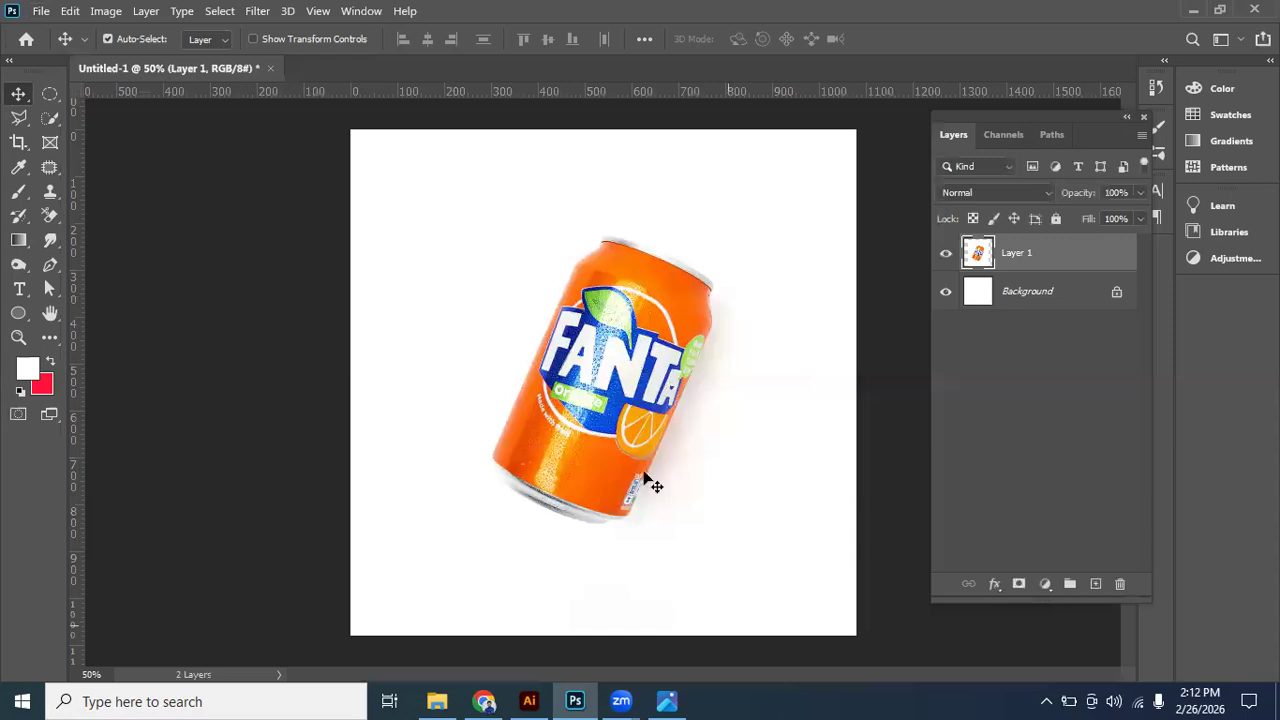
pyautogui.scroll(-1, 660, 377)
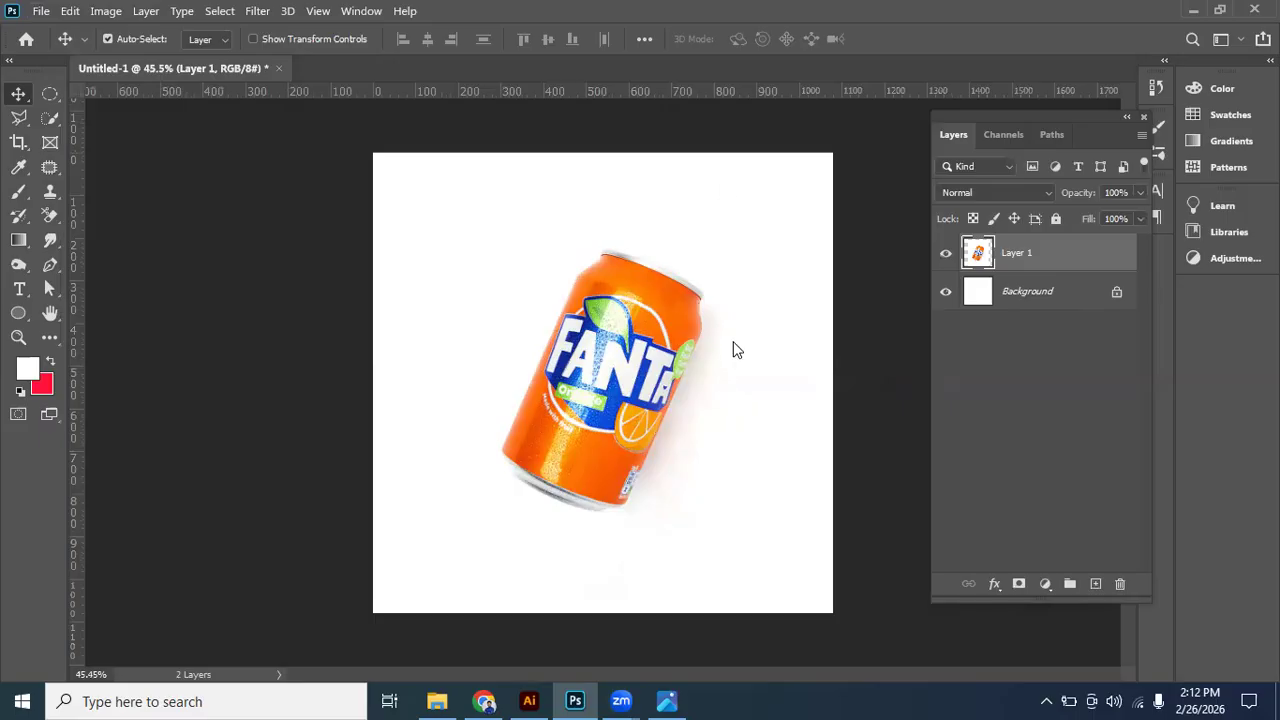
pyautogui.hotkey('alt', 'Tab')
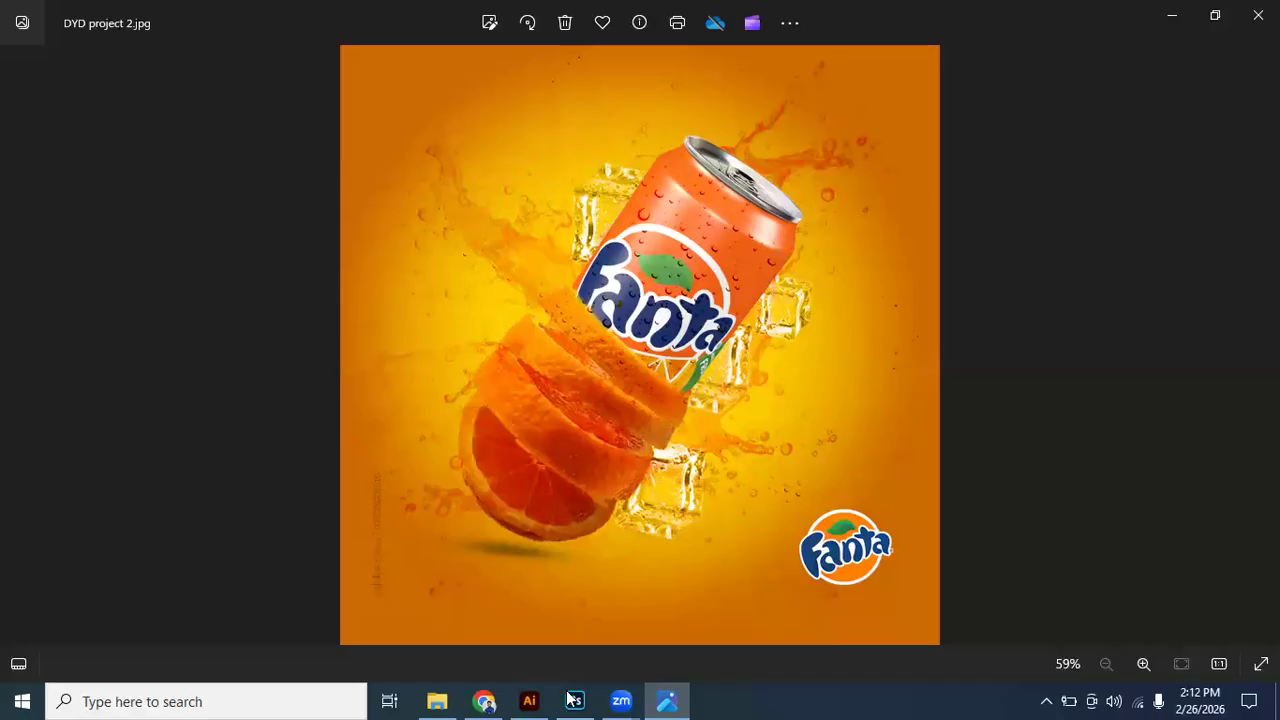
pyautogui.hotkey('alt', 'Tab')
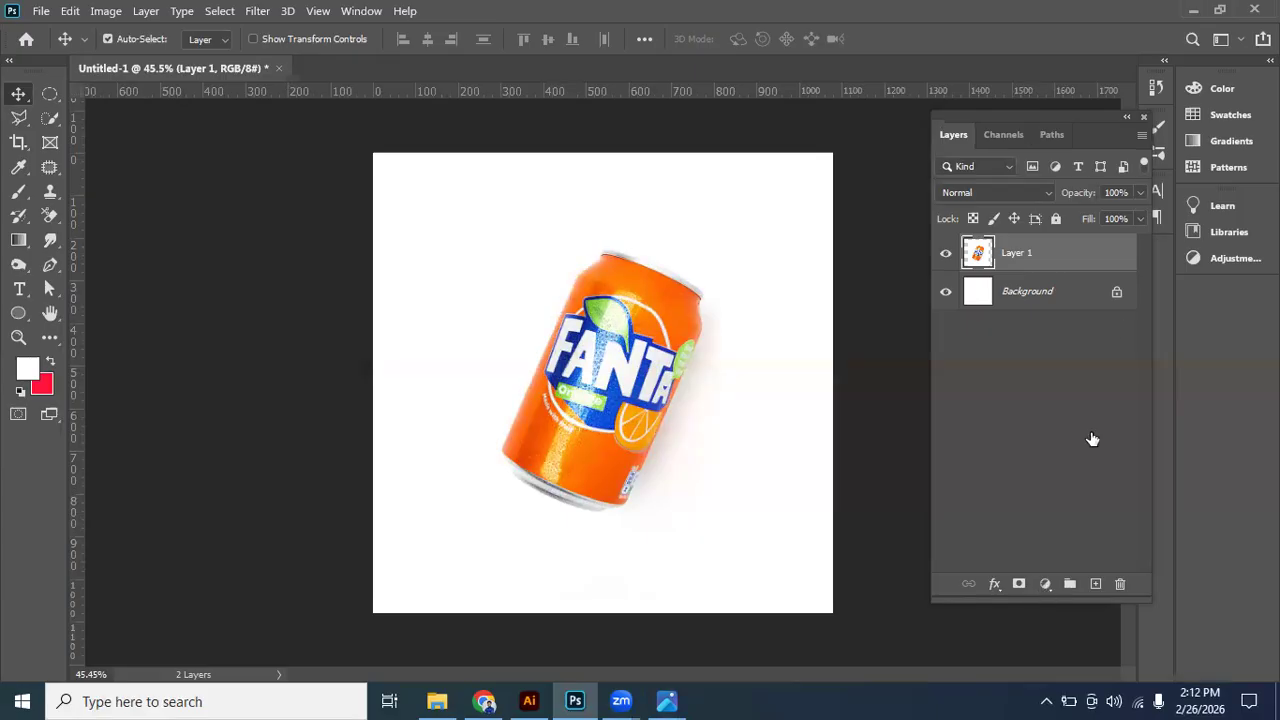
# - Add a gradient fill layer above the Background using the Orange_05 preset from the Oranges group
pyautogui.click(1070, 291)
pyautogui.click(1045, 584)
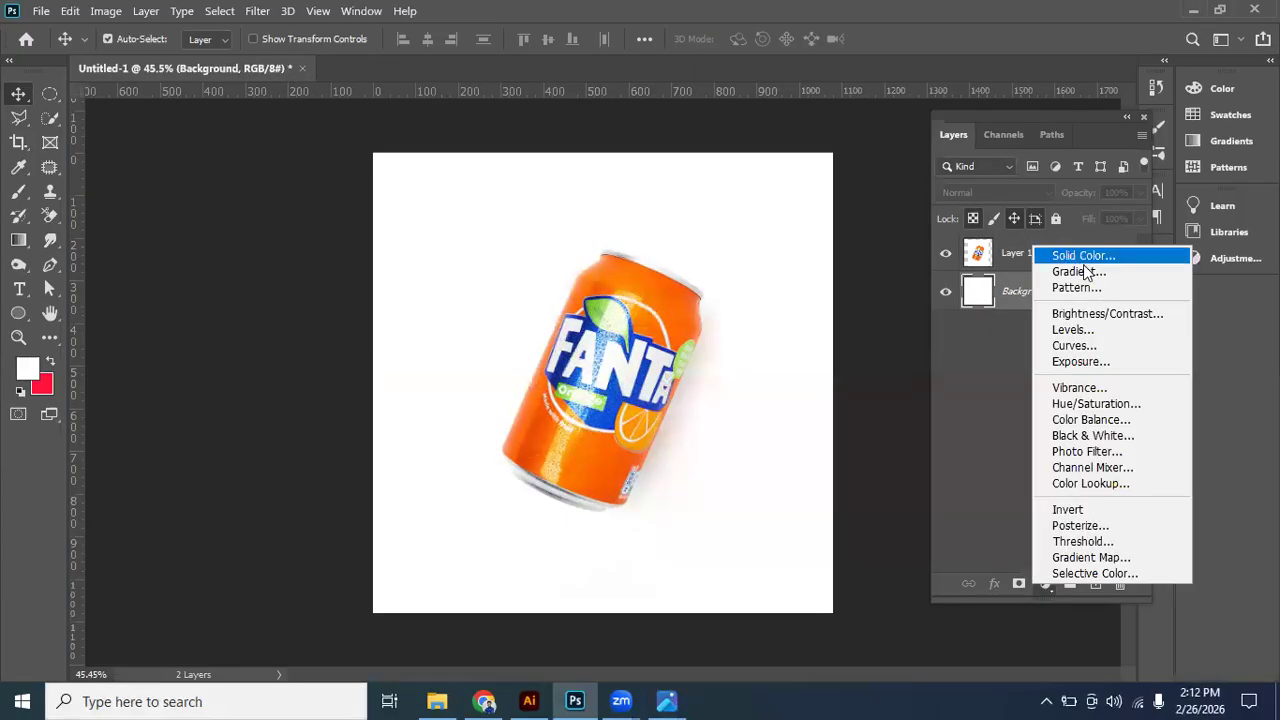
pyautogui.click(1081, 272)
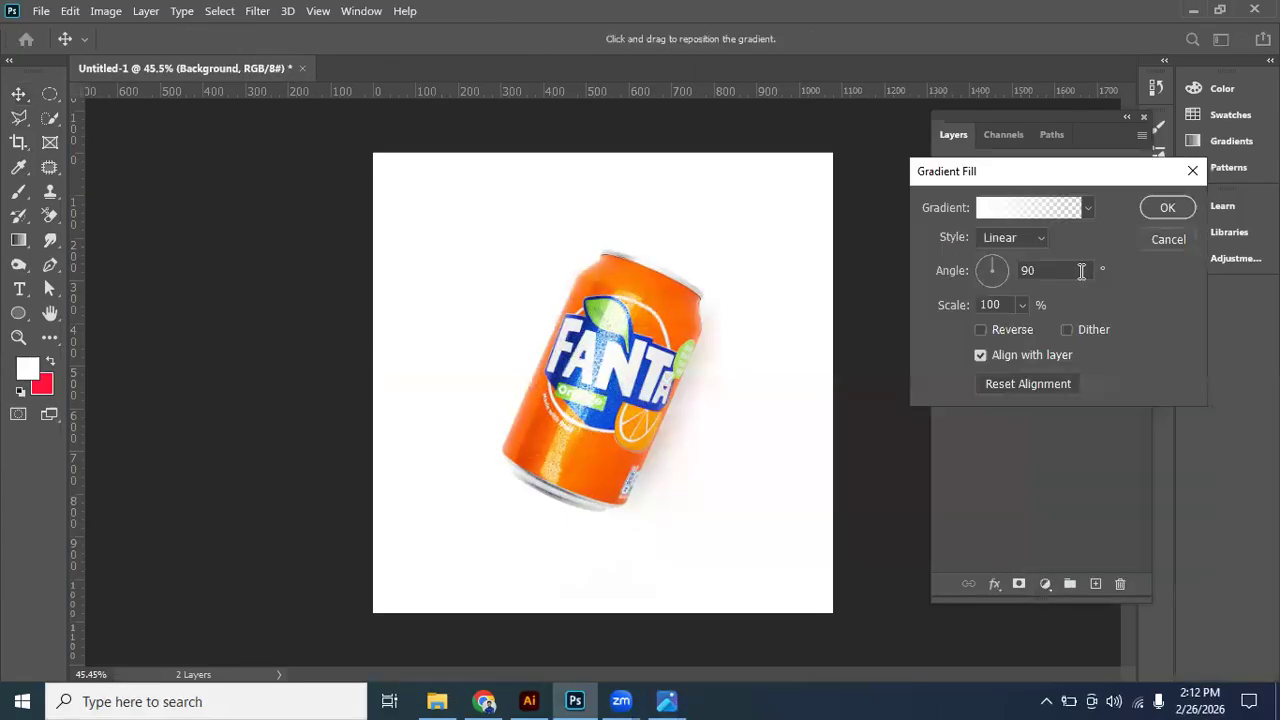
pyautogui.click(1008, 210)
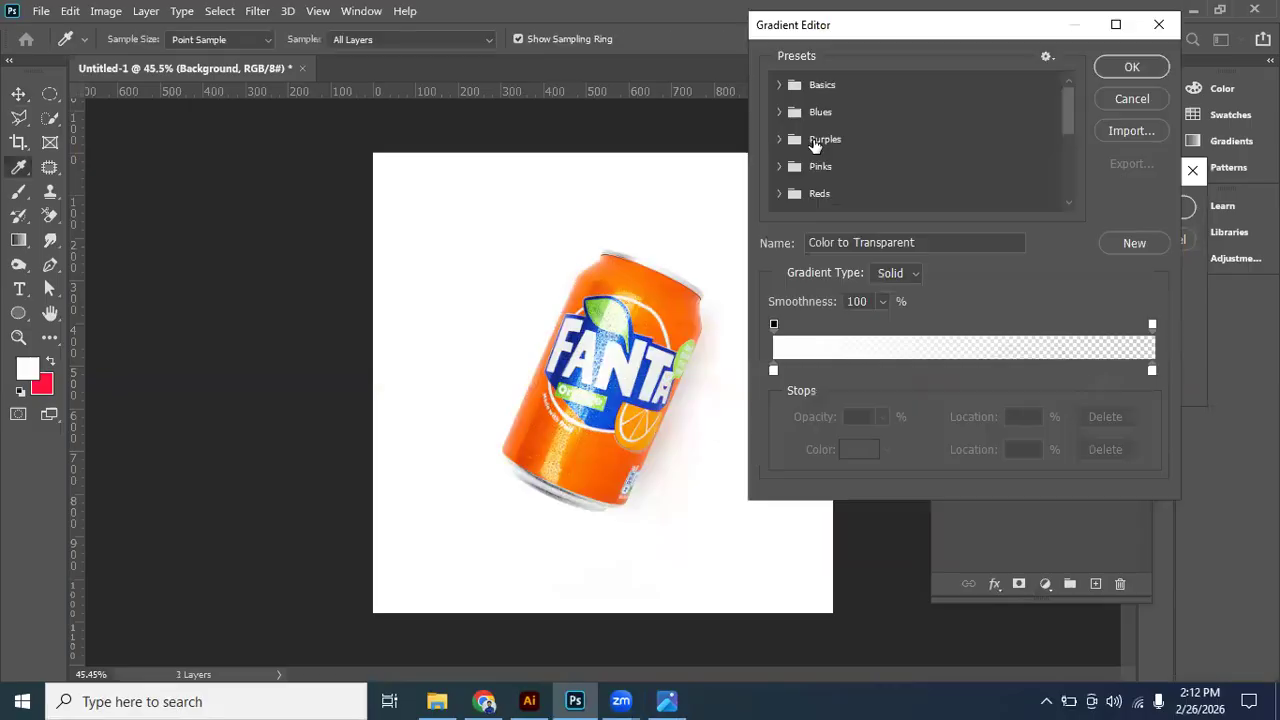
pyautogui.scroll(-1, 819, 180)
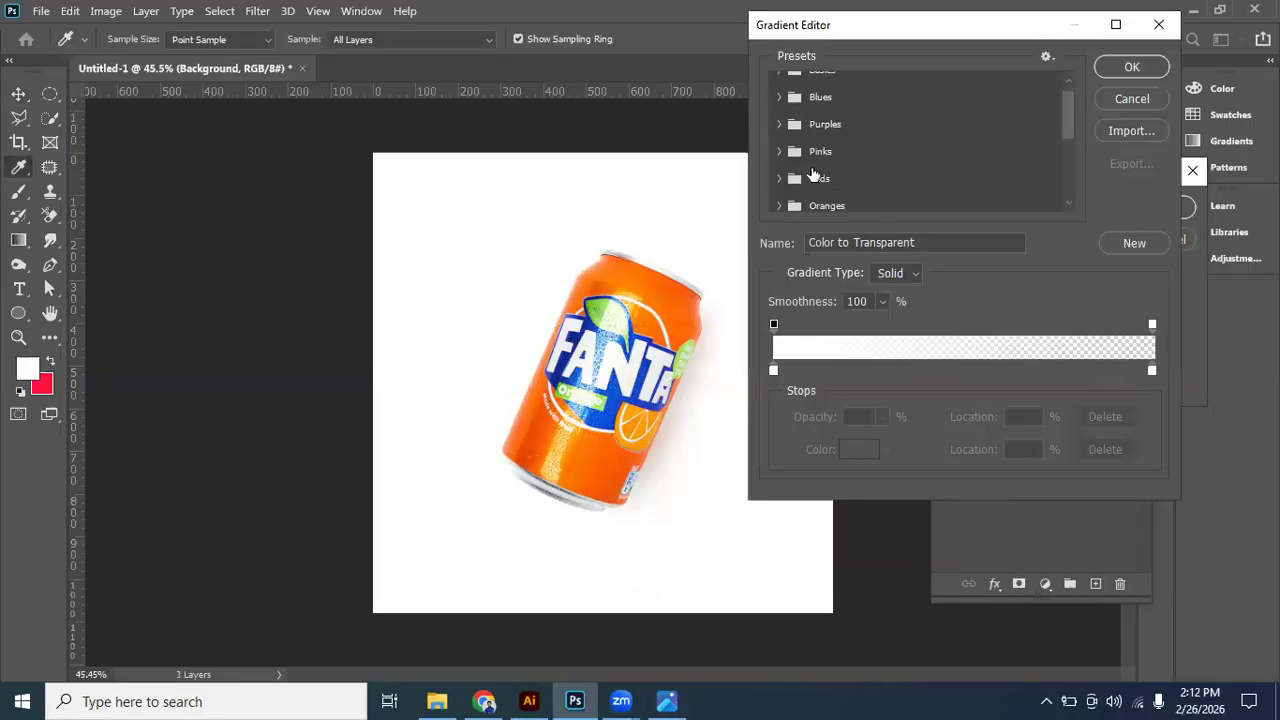
pyautogui.click(779, 191)
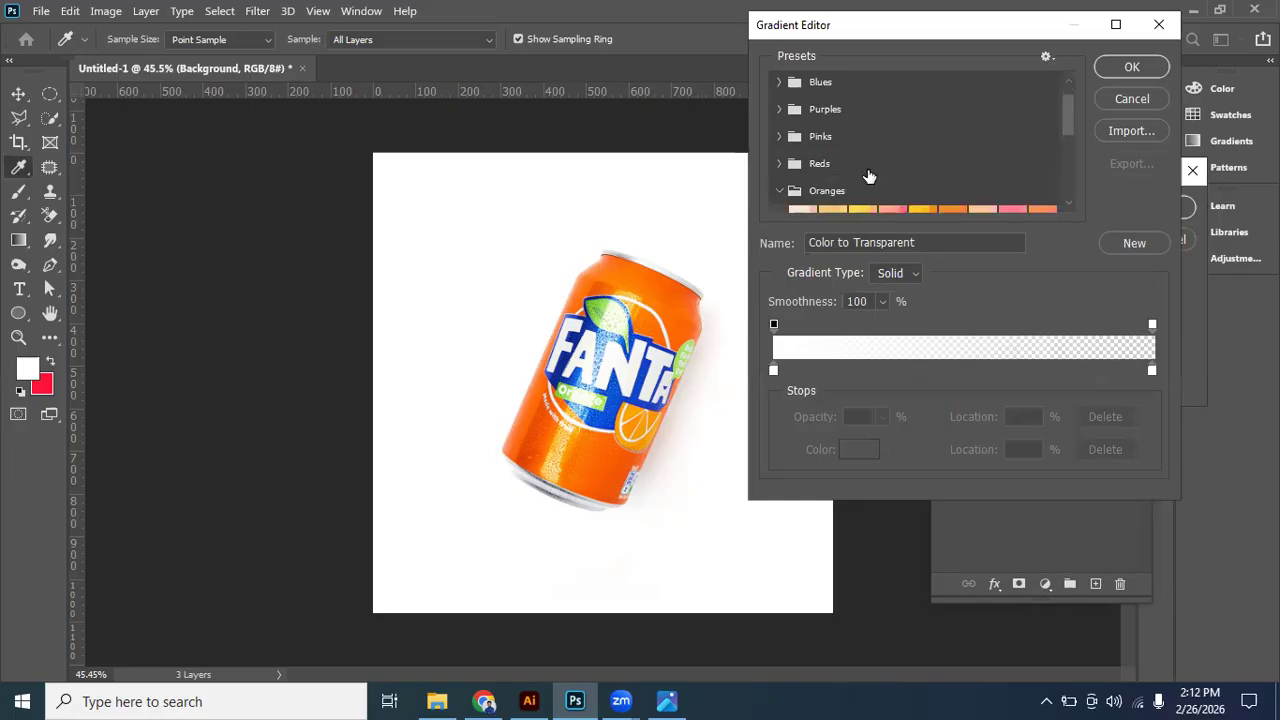
pyautogui.scroll(-2, 869, 176)
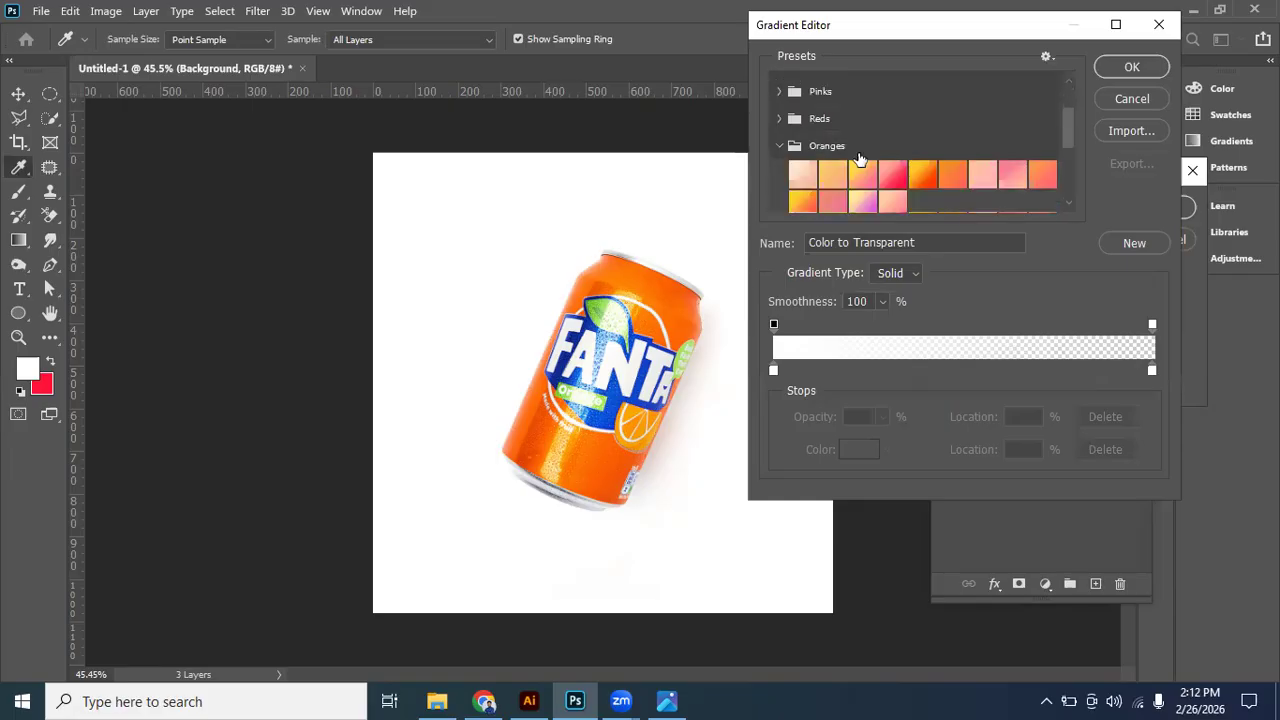
pyautogui.click(923, 174)
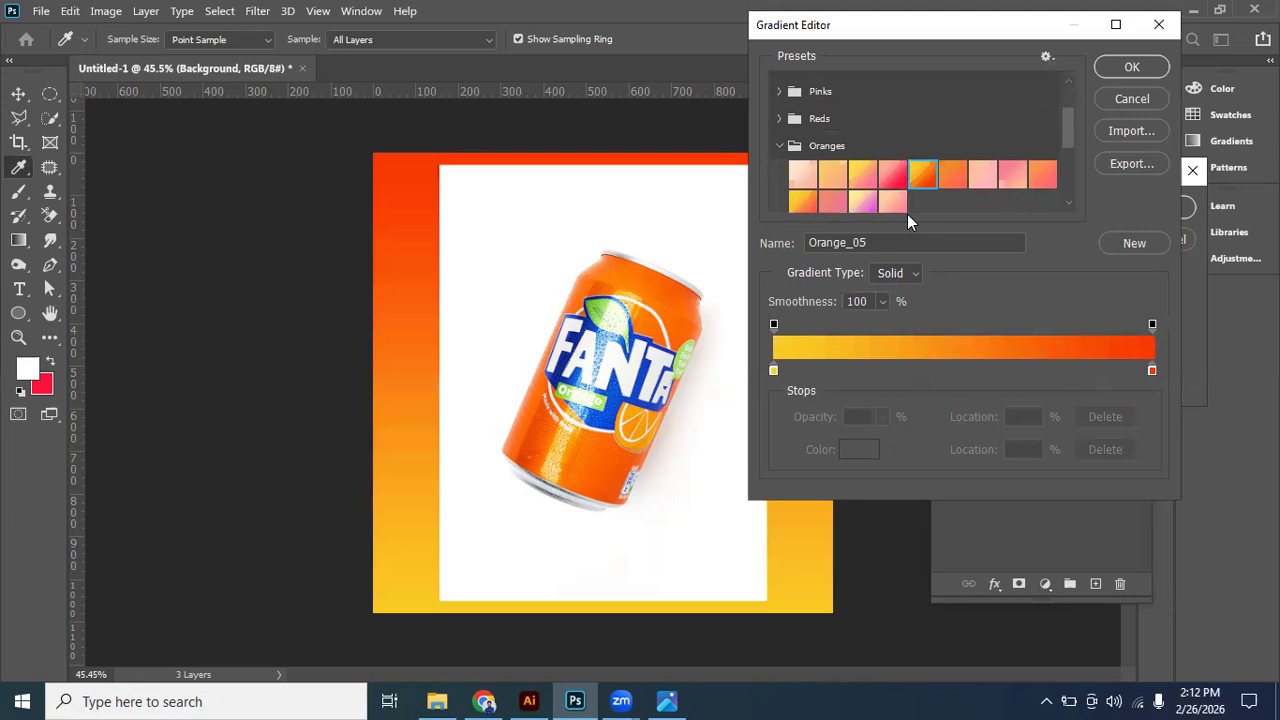
pyautogui.click(1131, 66)
# - Make the gradient fill Radial with its centre low on the canvas, and hide the can layer
pyautogui.click(1012, 238)
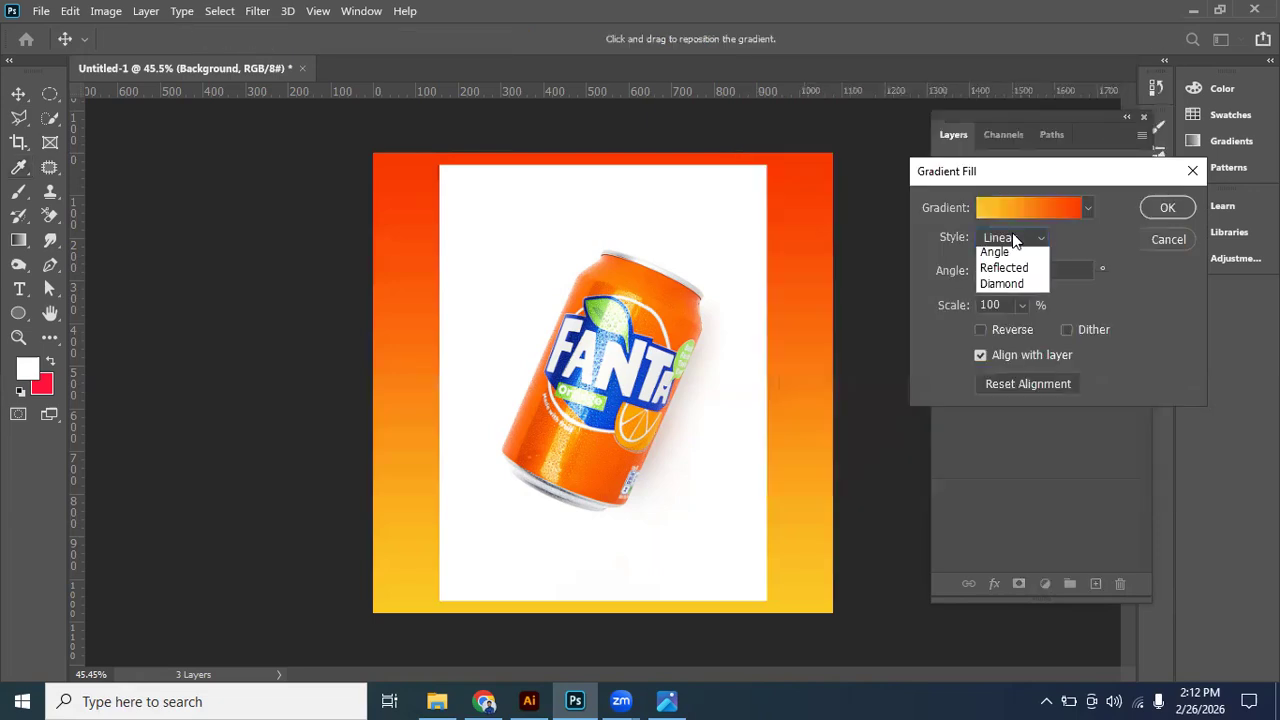
pyautogui.click(1005, 263)
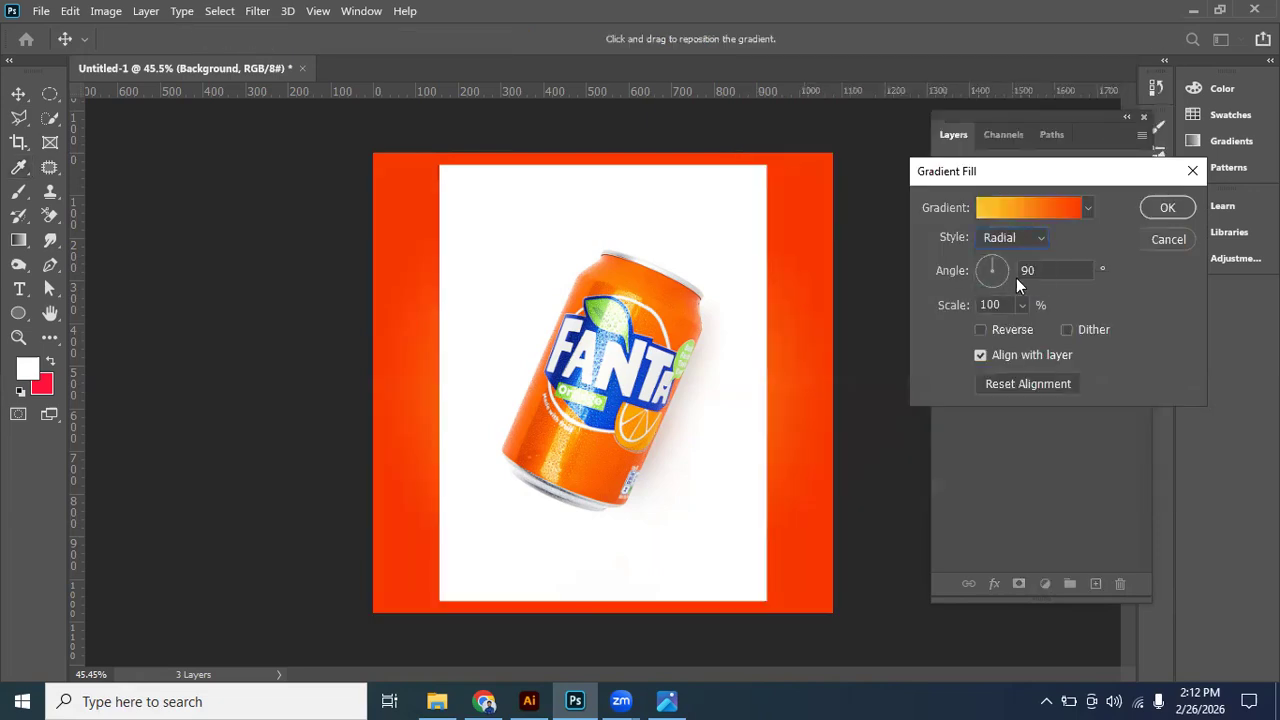
pyautogui.moveTo(727, 224); pyautogui.dragTo(754, 364)
pyautogui.click(1166, 210)
pyautogui.click(945, 253)
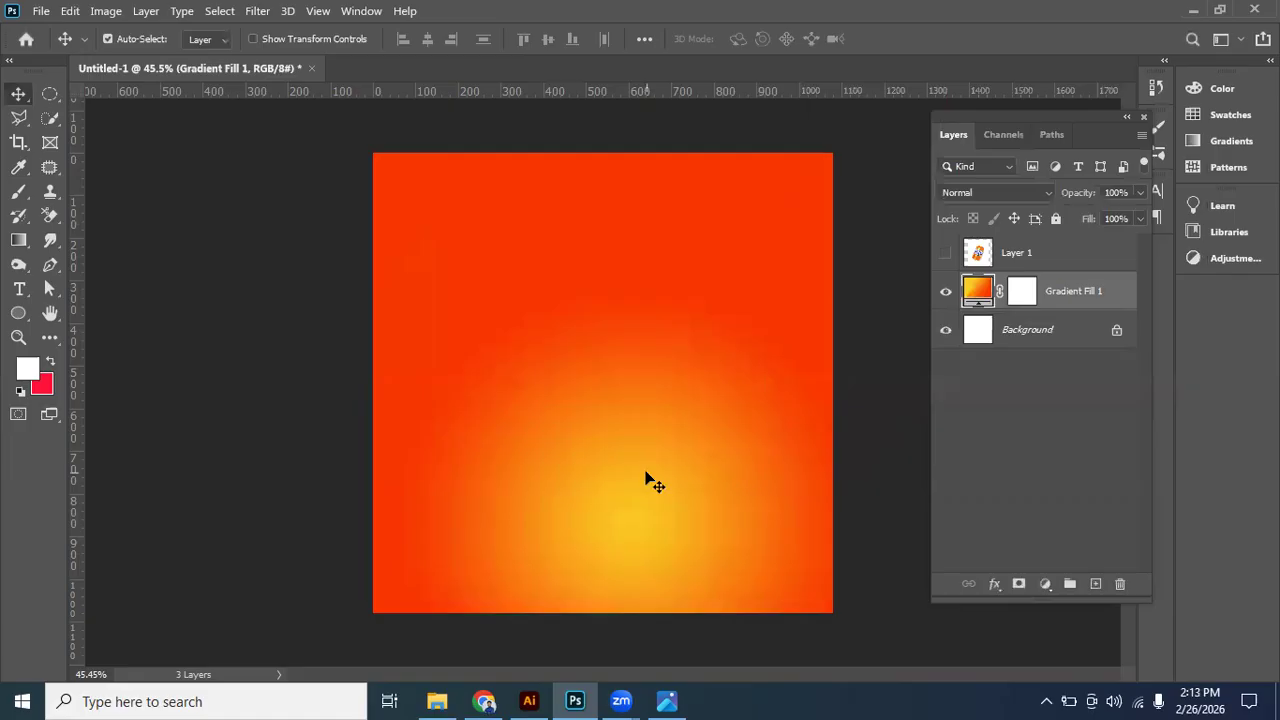
# - Reopen the gradient fill and move its yellow centre to the middle of the canvas
pyautogui.moveTo(610, 347); pyautogui.dragTo(609, 321)
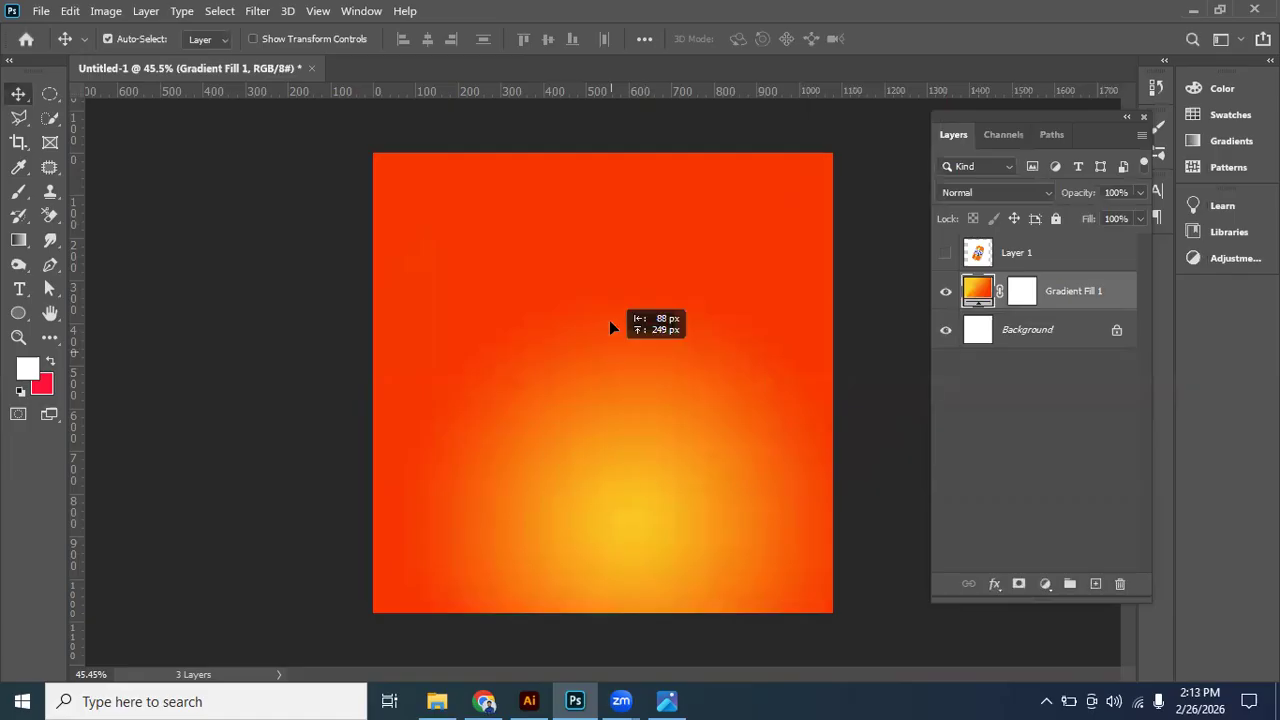
pyautogui.doubleClick(979, 290)
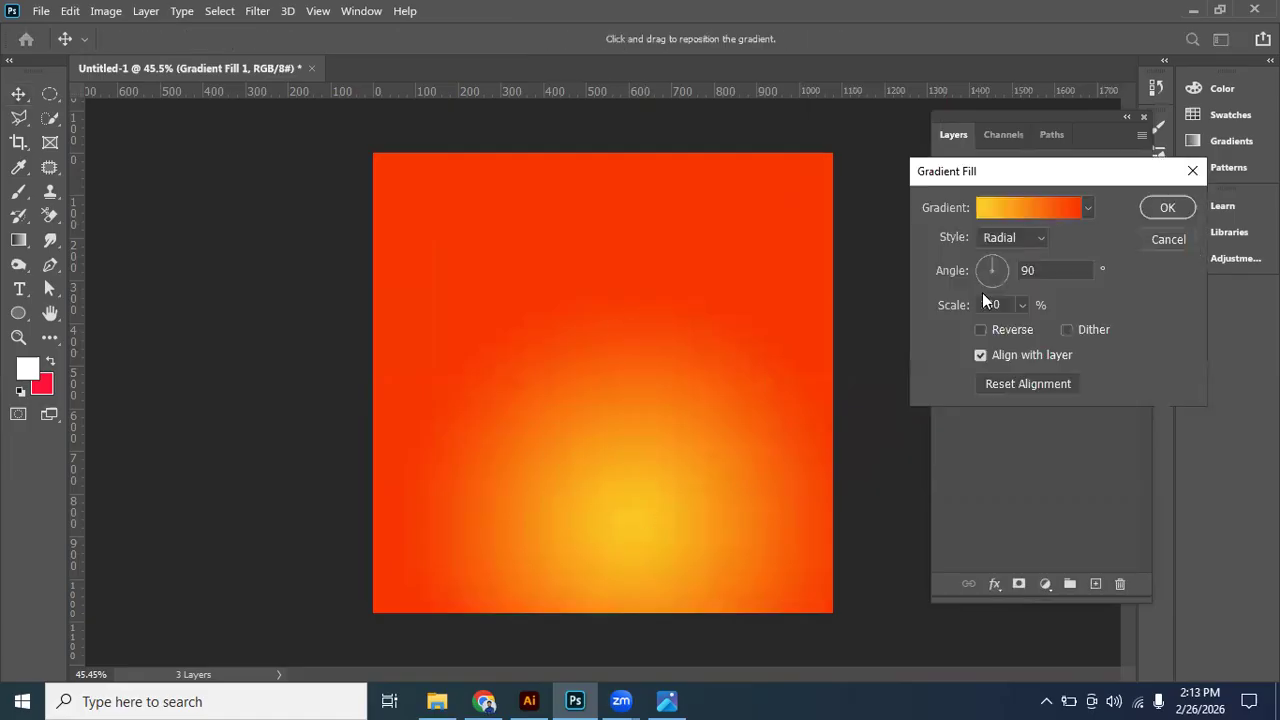
pyautogui.moveTo(629, 477); pyautogui.dragTo(615, 332)
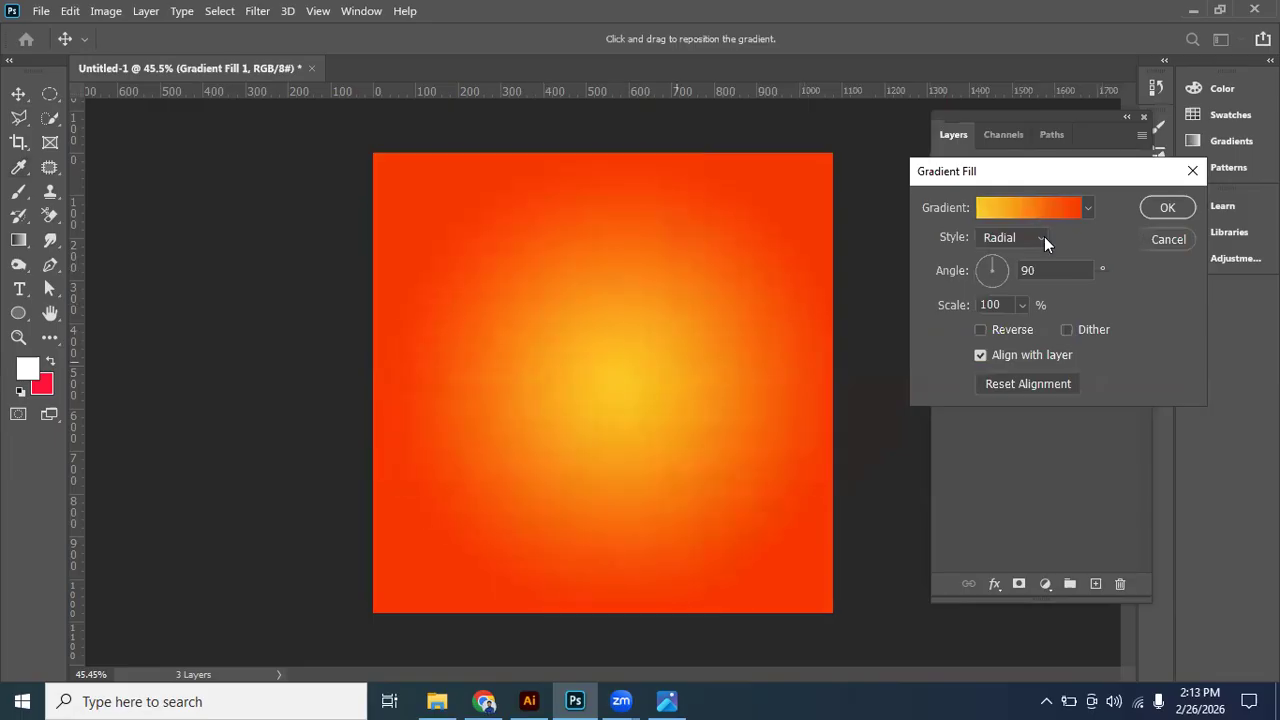
# - Move the gradient's yellow stop to the 25% location and compare the background with the reference design
pyautogui.click(1021, 199)
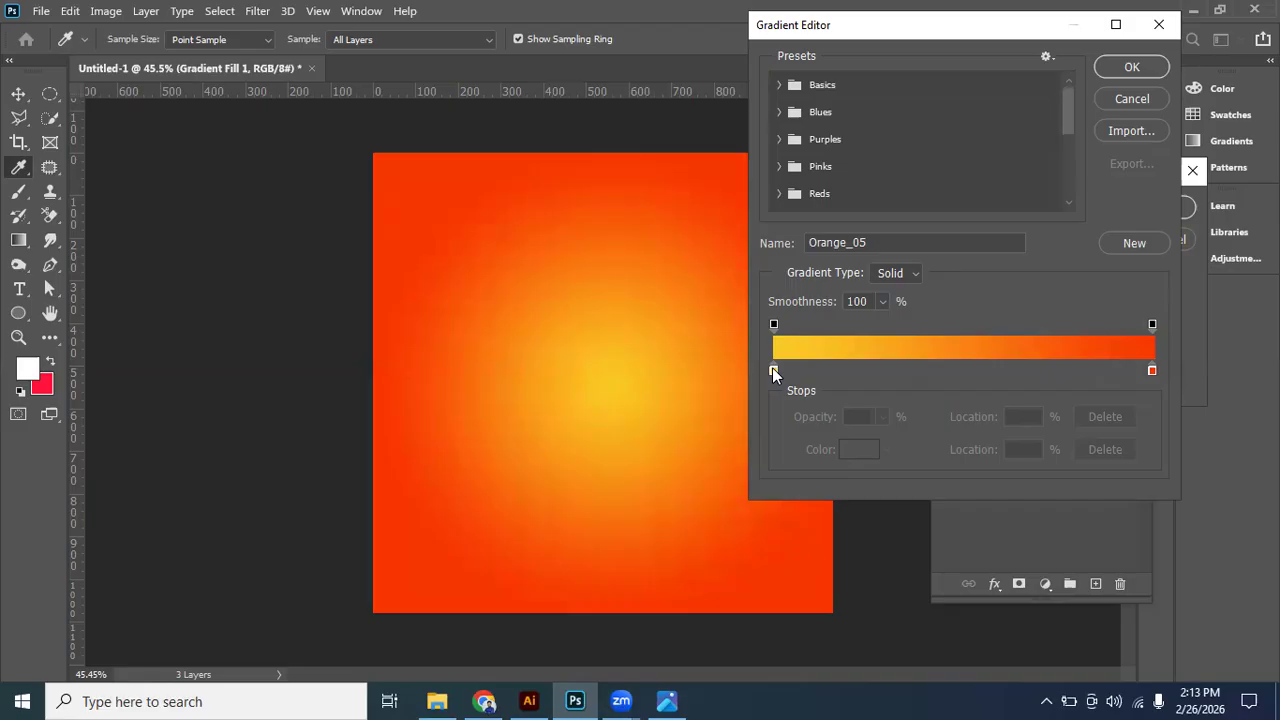
pyautogui.moveTo(773, 371); pyautogui.dragTo(864, 374)
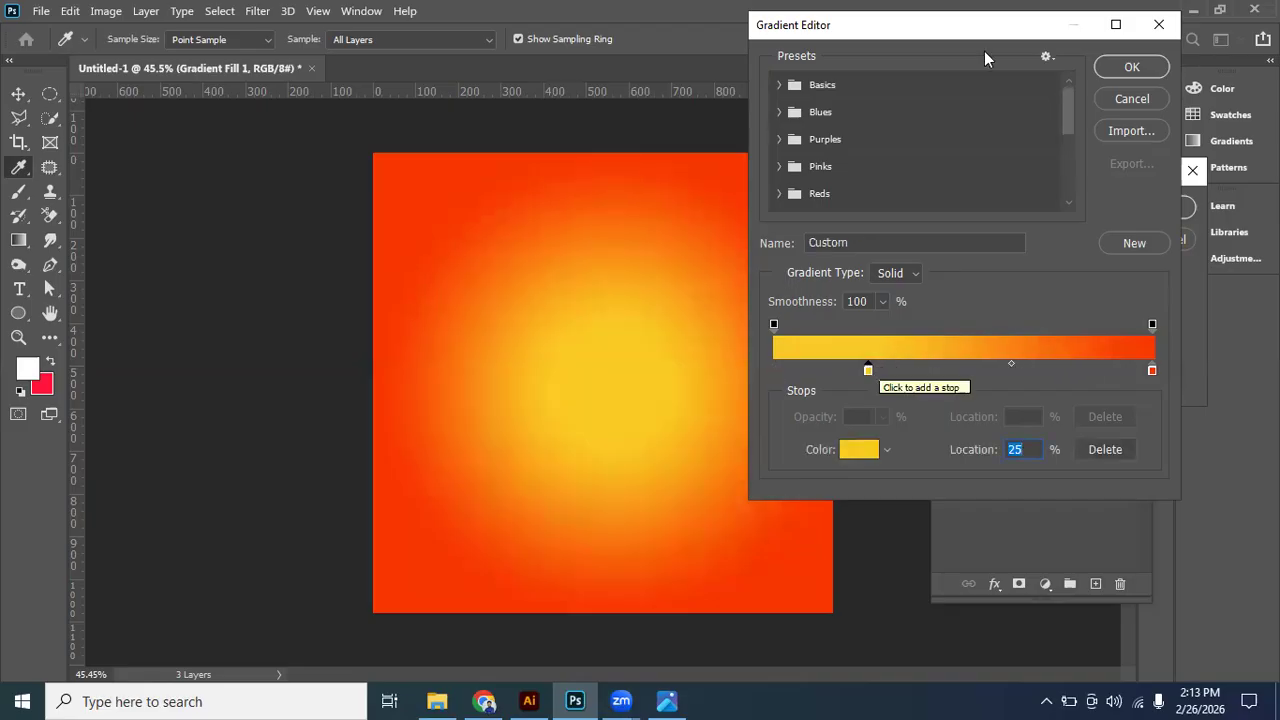
pyautogui.click(1129, 68)
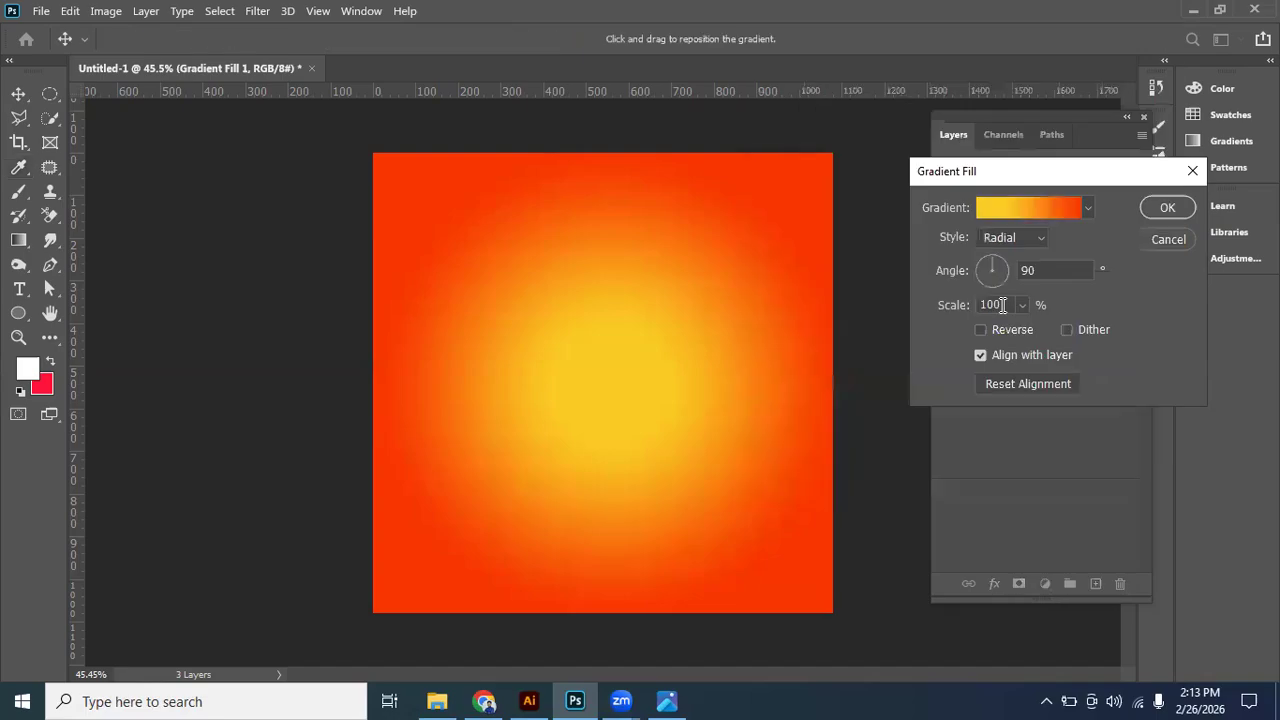
pyautogui.click(664, 700)
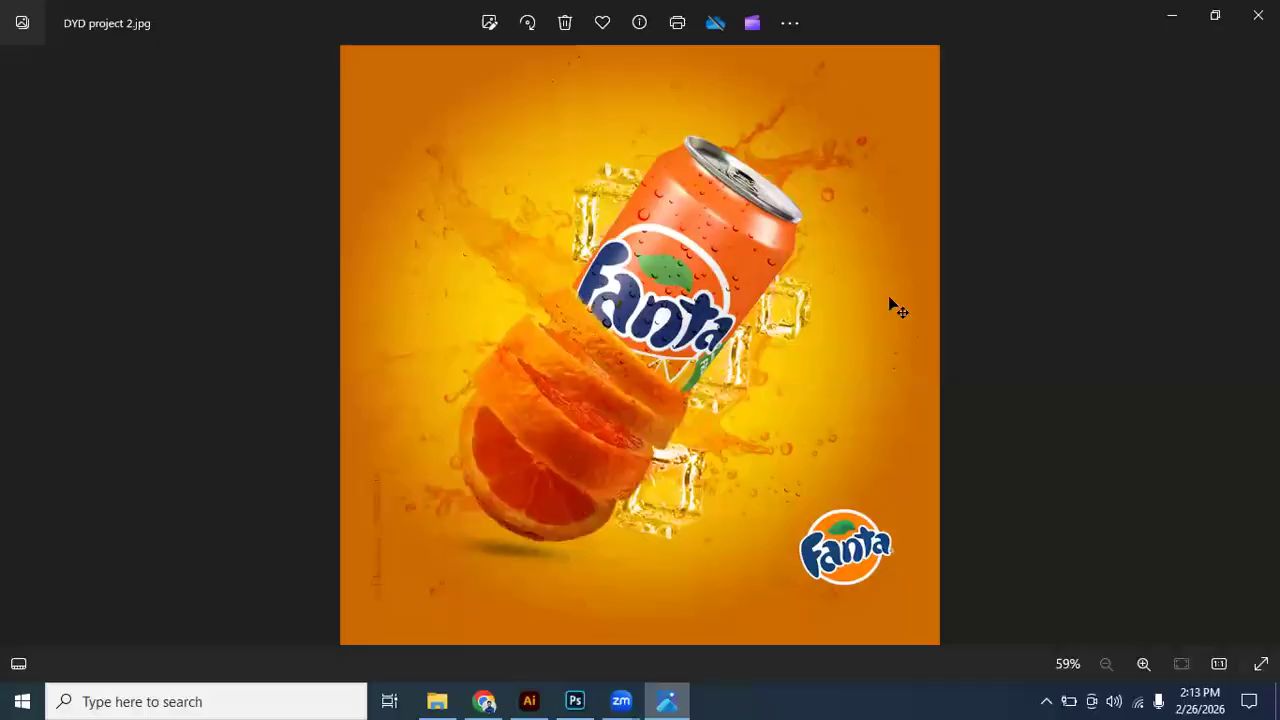
pyautogui.hotkey('alt', 'Tab')
# - Show the can layer and select the can with the Object Selection tool, using a rectangle of about 609 × 821 px around it
pyautogui.click(946, 253)
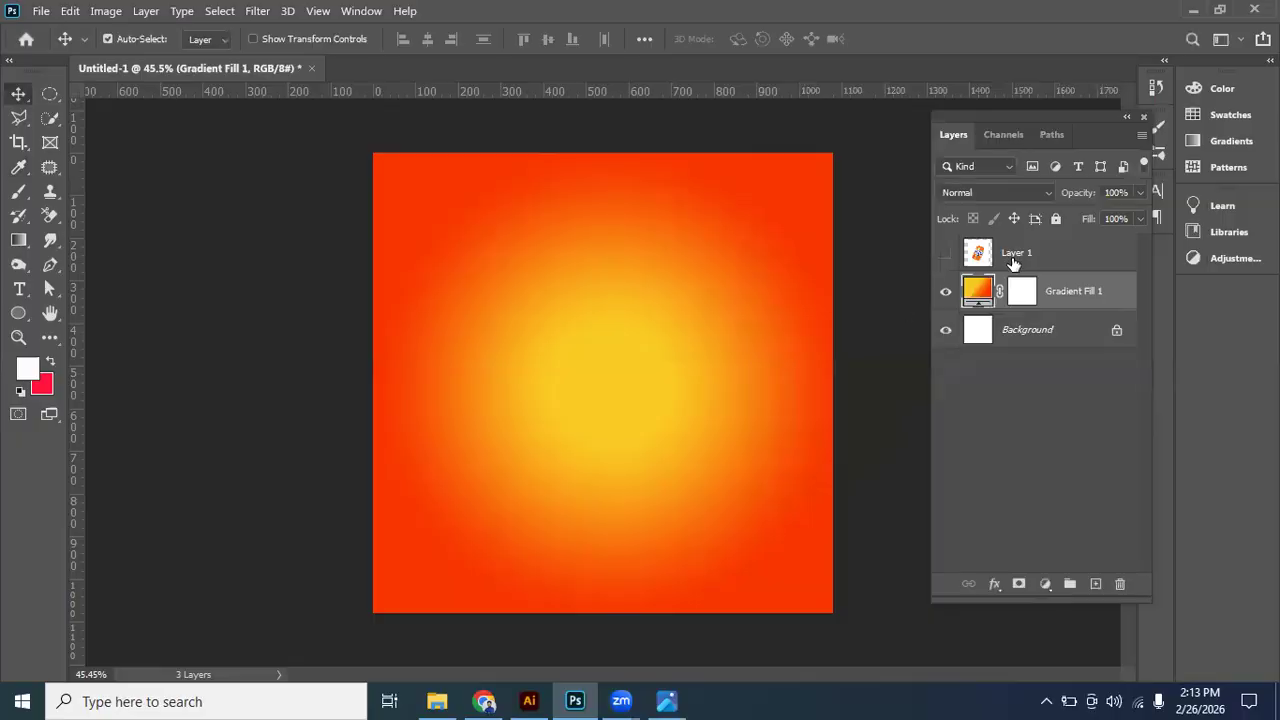
pyautogui.click(1020, 252)
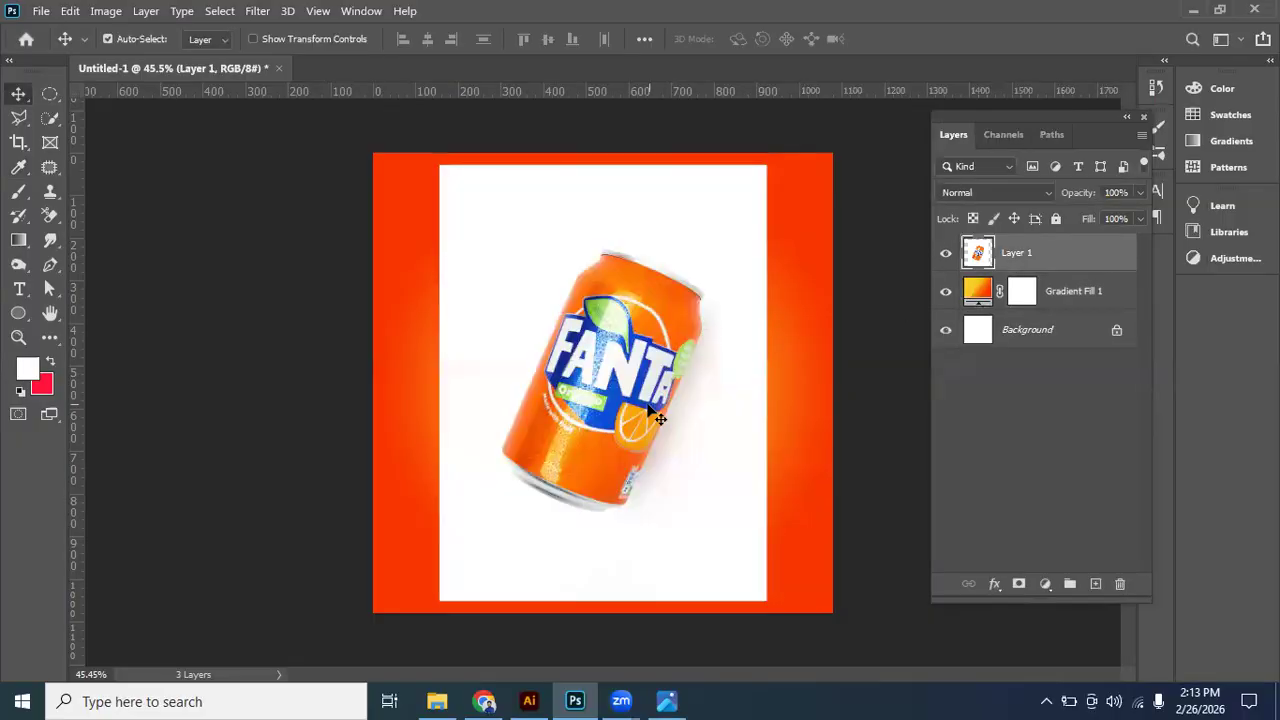
pyautogui.scroll(1, 146, 126)
pyautogui.rightClick(50, 119)
pyautogui.click(129, 120)
pyautogui.moveTo(467, 197); pyautogui.dragTo(757, 588)
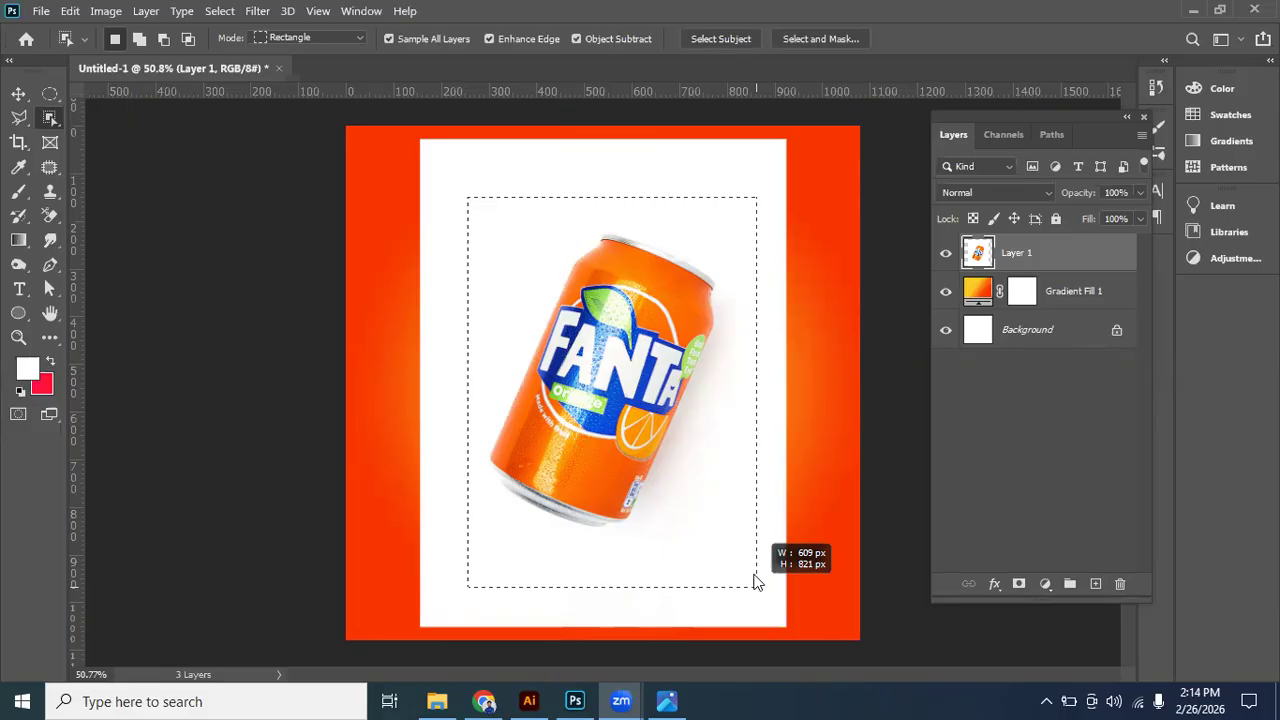
pyautogui.moveTo(622, 699)
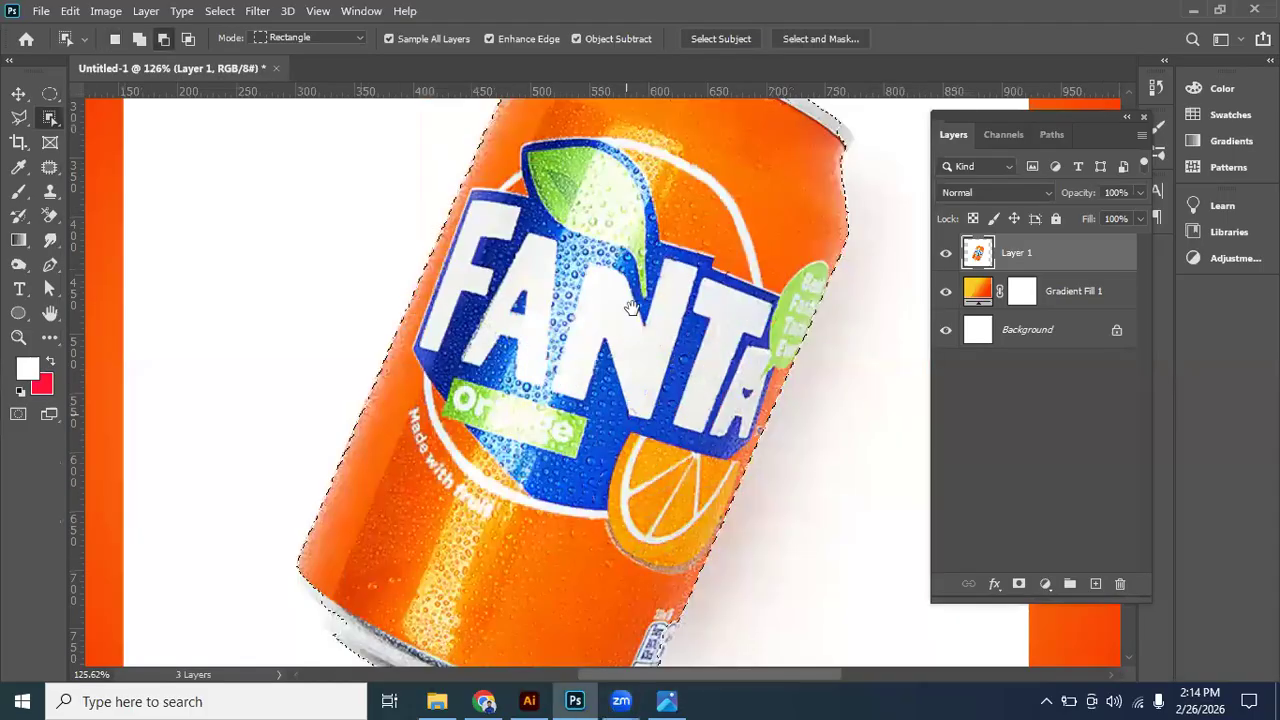
# - Add the missed parts of the can's bottom metal rim to the selection with the Lasso tool
pyautogui.scroll(-3, 600, 330)
pyautogui.scroll(1, 391, 363)
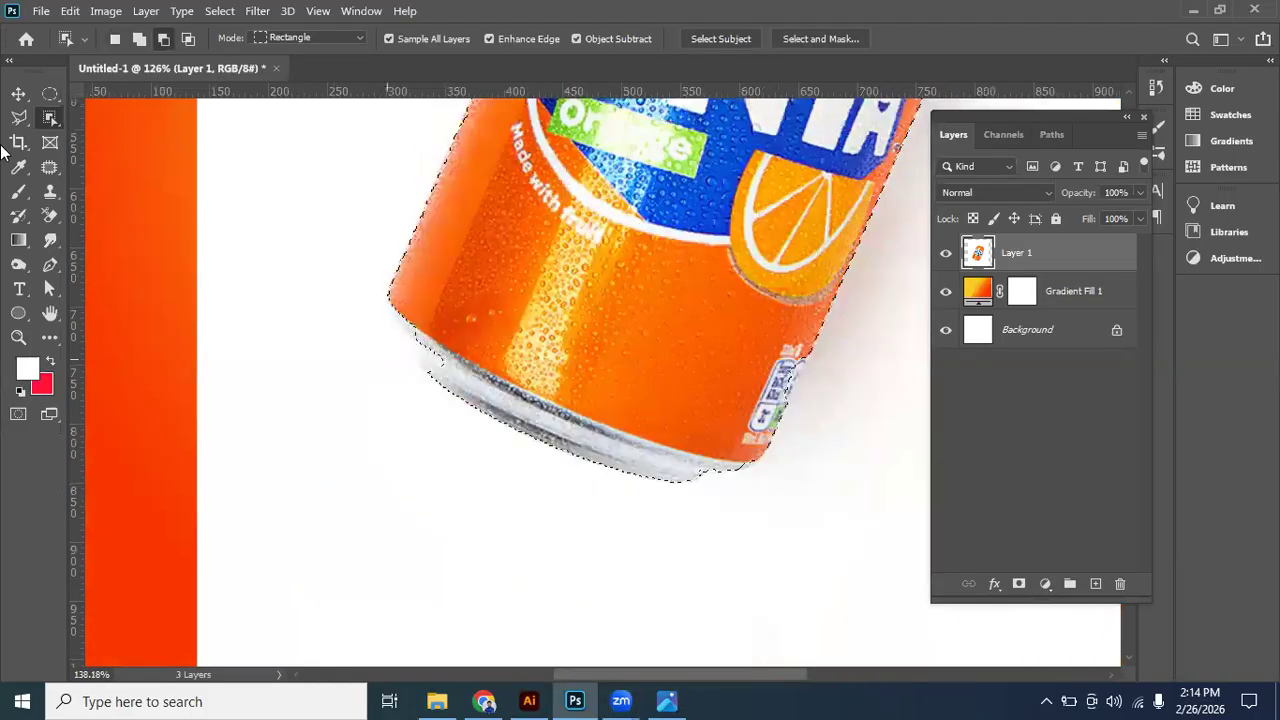
pyautogui.scroll(4, 417, 337)
pyautogui.moveTo(18, 117); pyautogui.dragTo(83, 113)
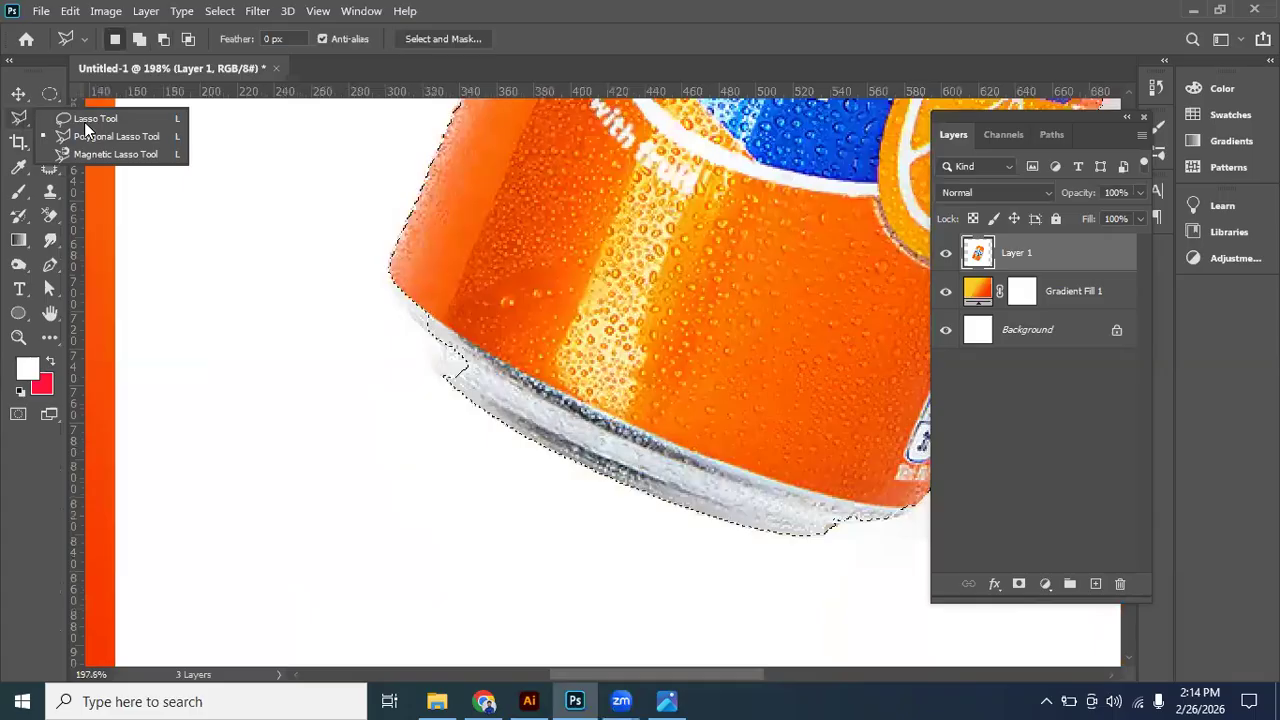
pyautogui.click(85, 122)
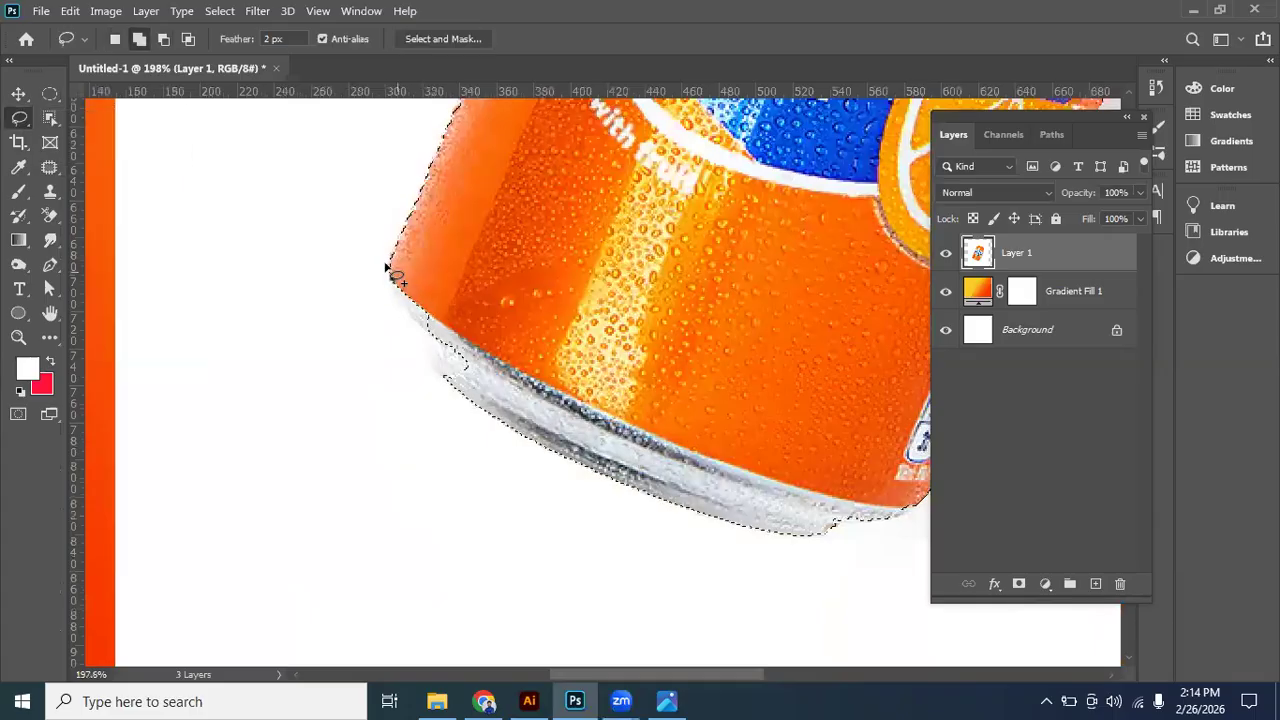
pyautogui.moveTo(390, 290)
pyautogui.mouseDown()
pyautogui.moveTo(434, 341)
pyautogui.moveTo(436, 370)
pyautogui.moveTo(480, 391)
pyautogui.moveTo(490, 282)
pyautogui.mouseUp()
pyautogui.moveTo(730, 430); pyautogui.dragTo(402, 209)
pyautogui.moveTo(582, 254)
pyautogui.mouseDown()
pyautogui.moveTo(600, 329)
pyautogui.moveTo(565, 198)
pyautogui.mouseUp()
# - Trace the outer edge of the can's top metal rim with the Pen tool, from its left end to where the selection already covers it
pyautogui.moveTo(541, 122); pyautogui.dragTo(537, 523)
pyautogui.moveTo(572, 332); pyautogui.dragTo(571, 554)
pyautogui.moveTo(581, 302); pyautogui.dragTo(569, 545)
pyautogui.moveTo(493, 308); pyautogui.dragTo(456, 373)
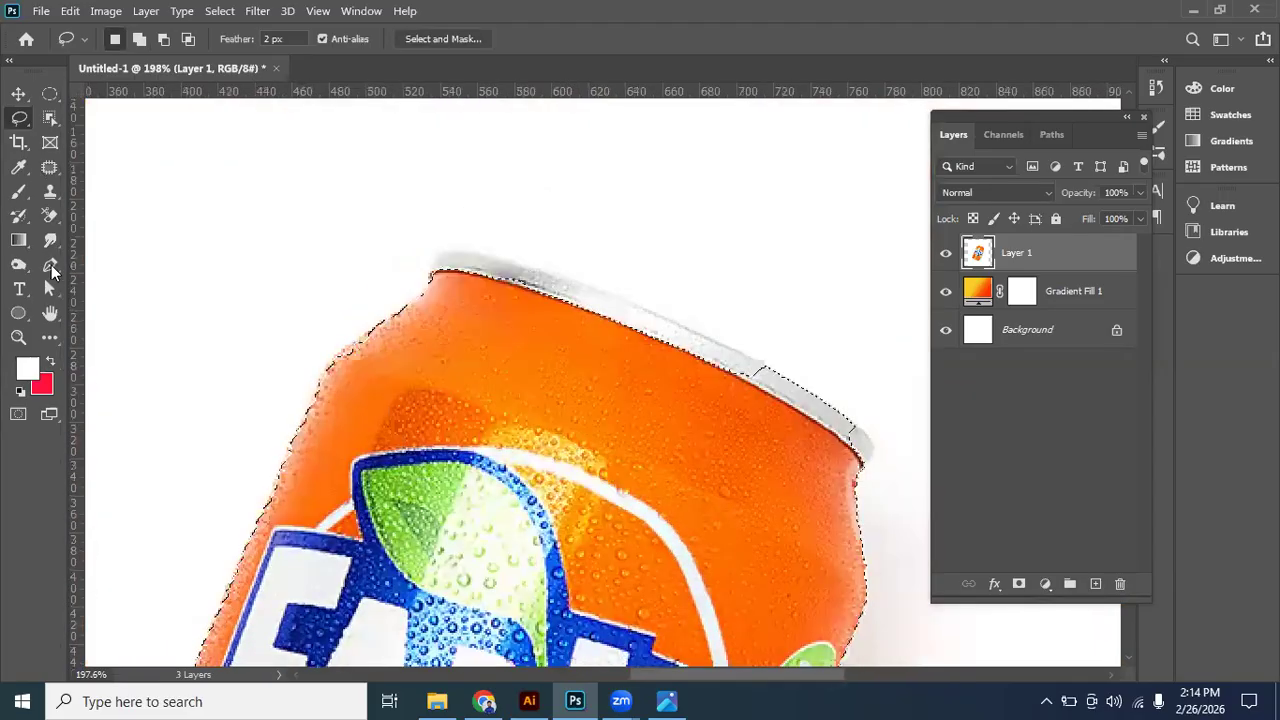
pyautogui.click(51, 267)
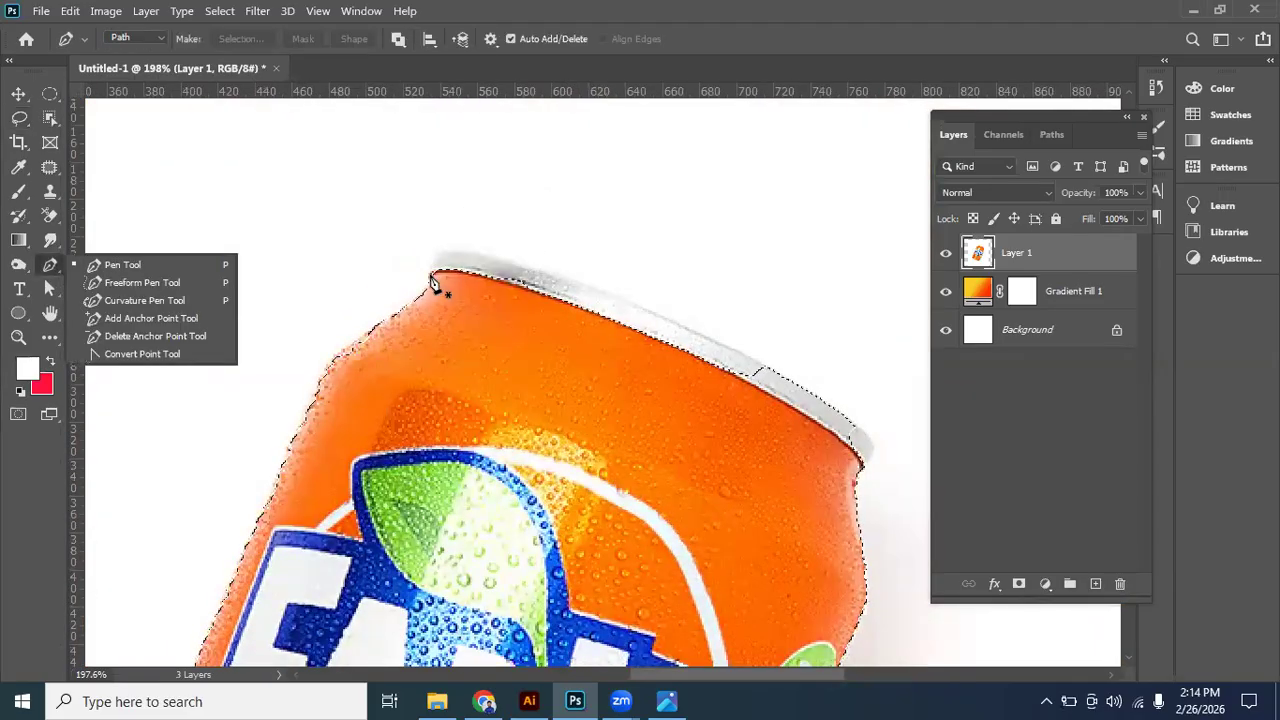
pyautogui.click(434, 270)
pyautogui.moveTo(447, 255); pyautogui.dragTo(444, 249)
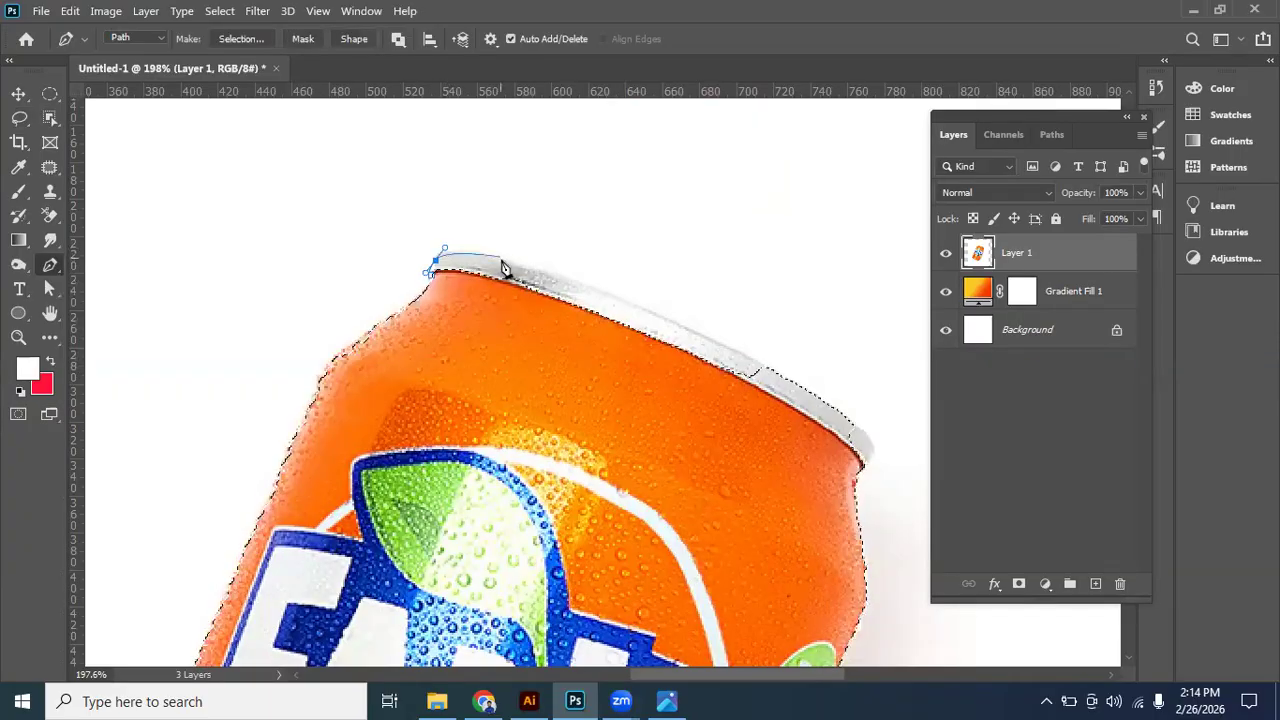
pyautogui.moveTo(505, 260); pyautogui.dragTo(538, 269)
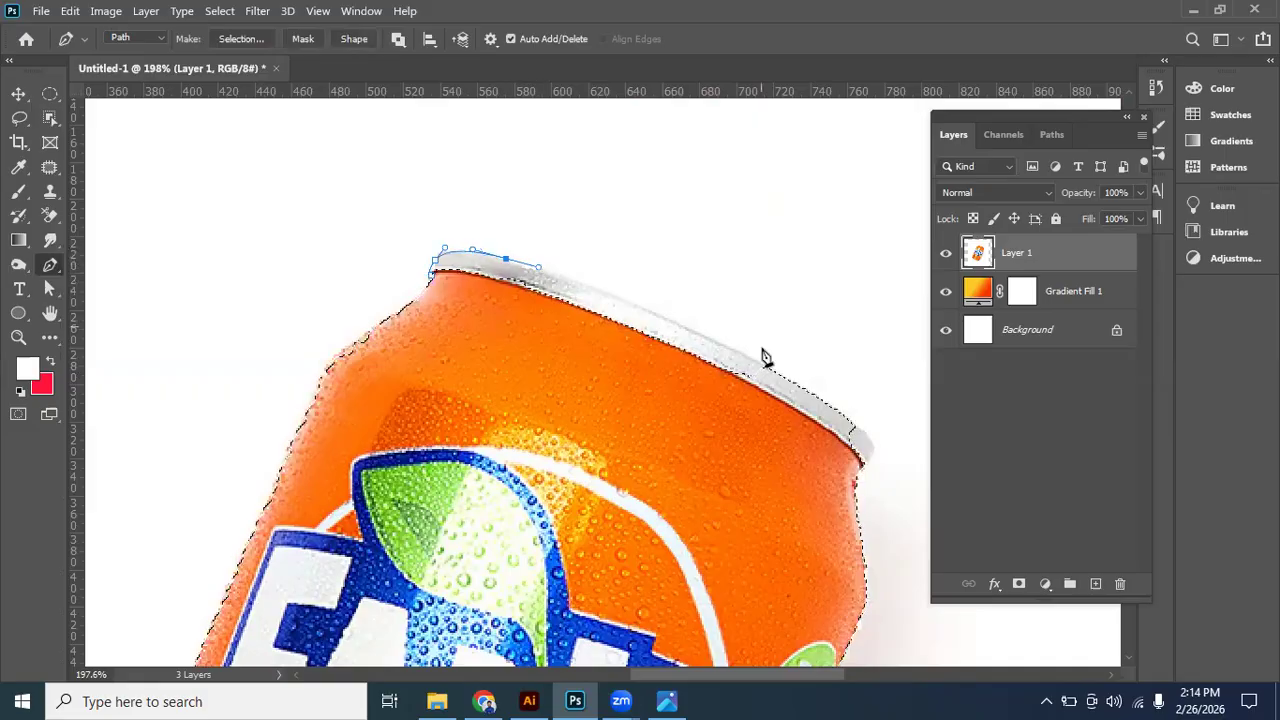
pyautogui.moveTo(777, 372); pyautogui.dragTo(866, 424)
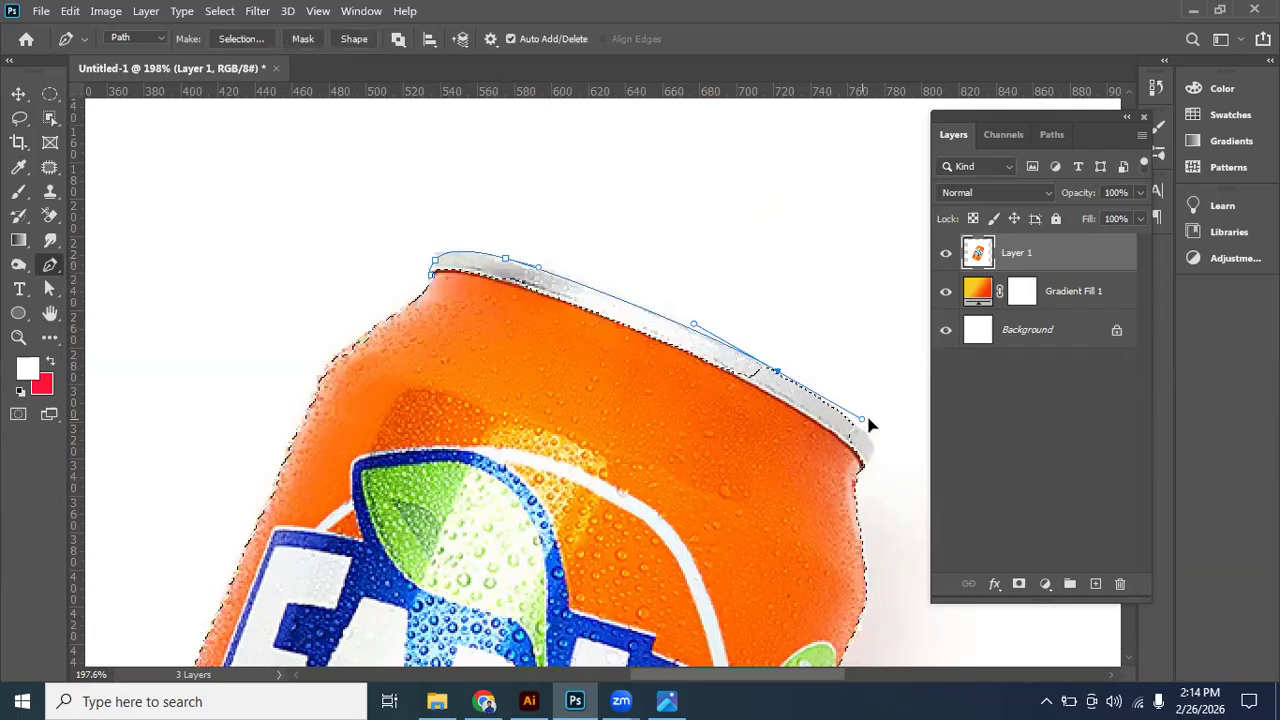
pyautogui.keyDown('alt'); pyautogui.click(778, 374); pyautogui.keyUp('alt')
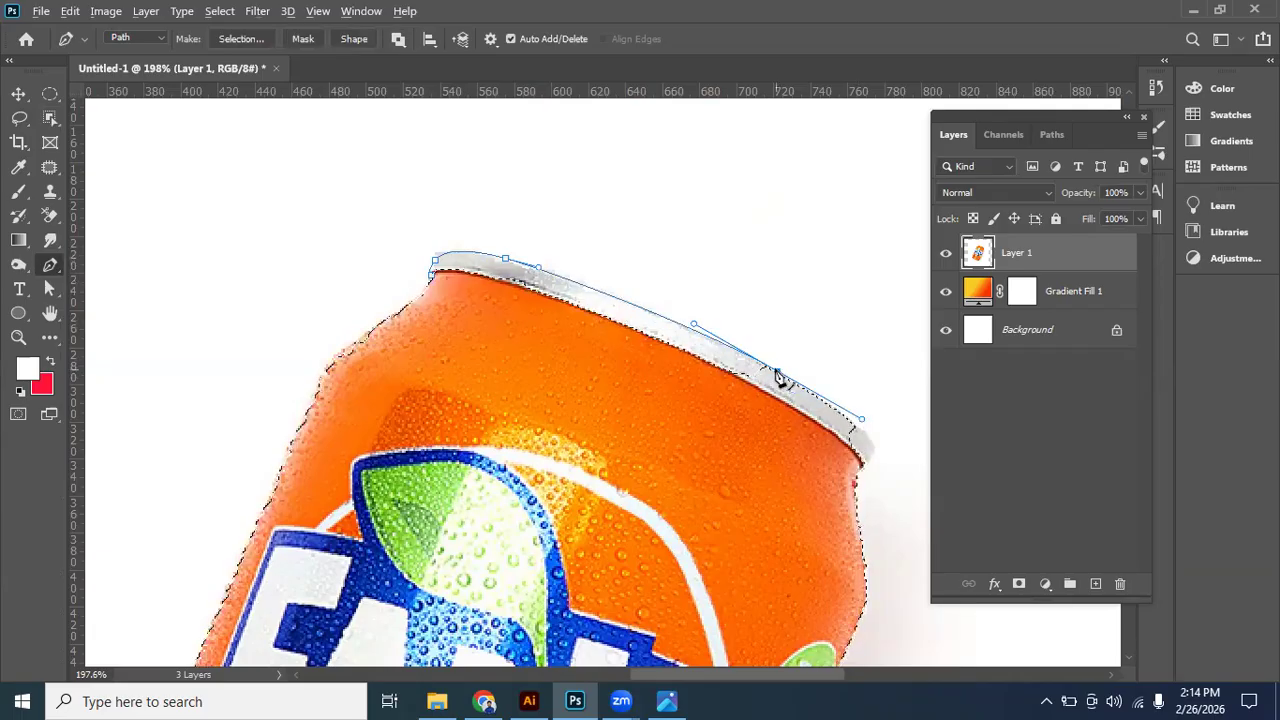
# - Close the rim path through the orange can body and add its area to the existing selection
pyautogui.moveTo(695, 388); pyautogui.dragTo(476, 327)
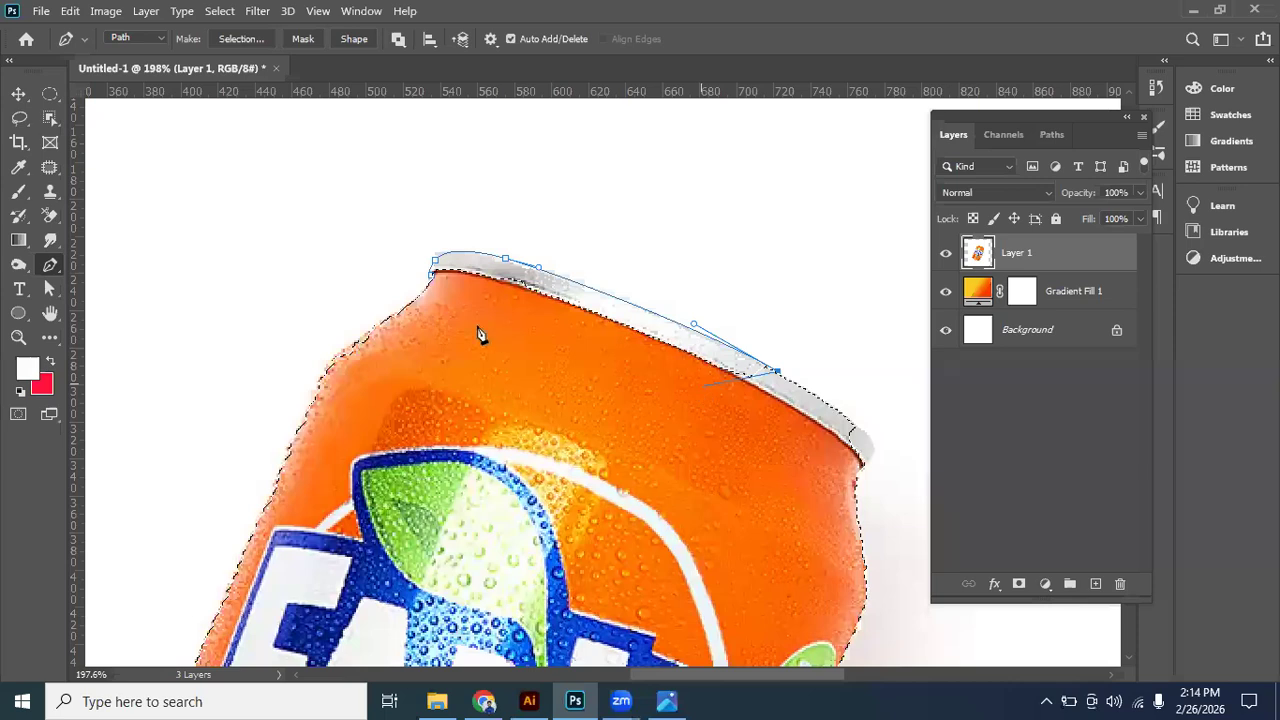
pyautogui.moveTo(435, 276); pyautogui.dragTo(446, 290)
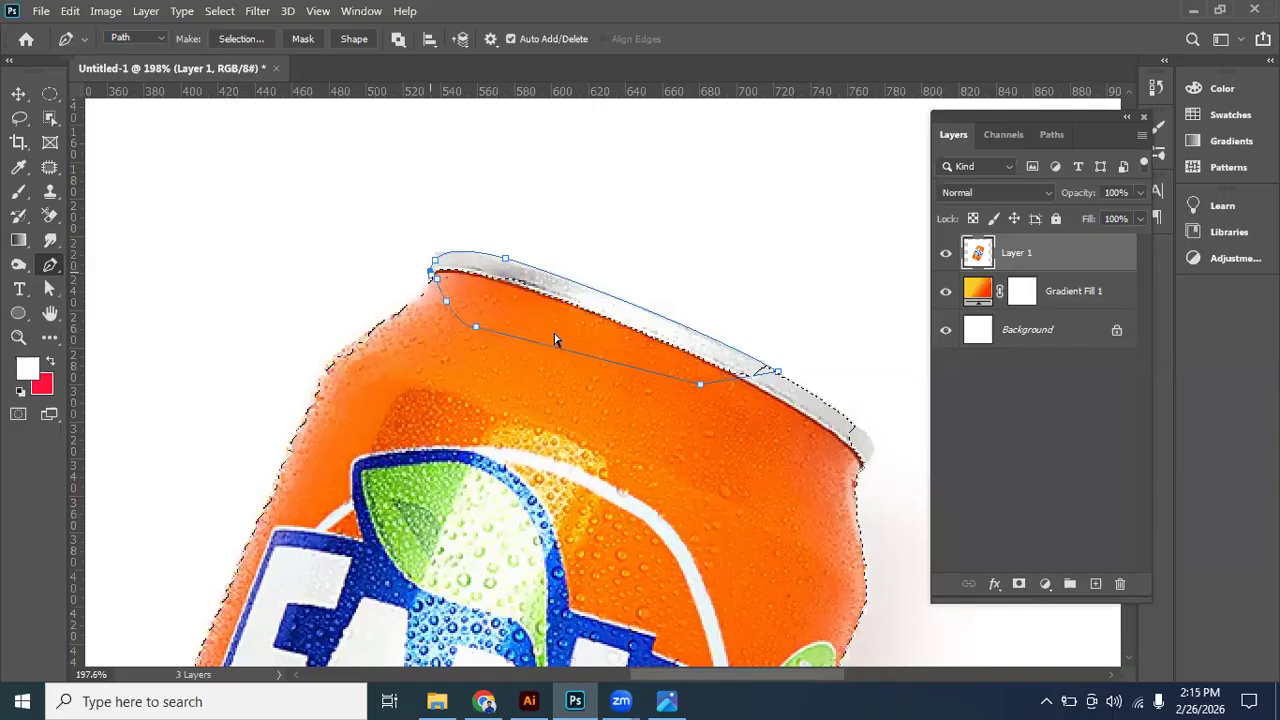
pyautogui.hotkey('ctrl', 'z')
pyautogui.click(454, 282)
pyautogui.click(431, 275)
pyautogui.press('Escape')
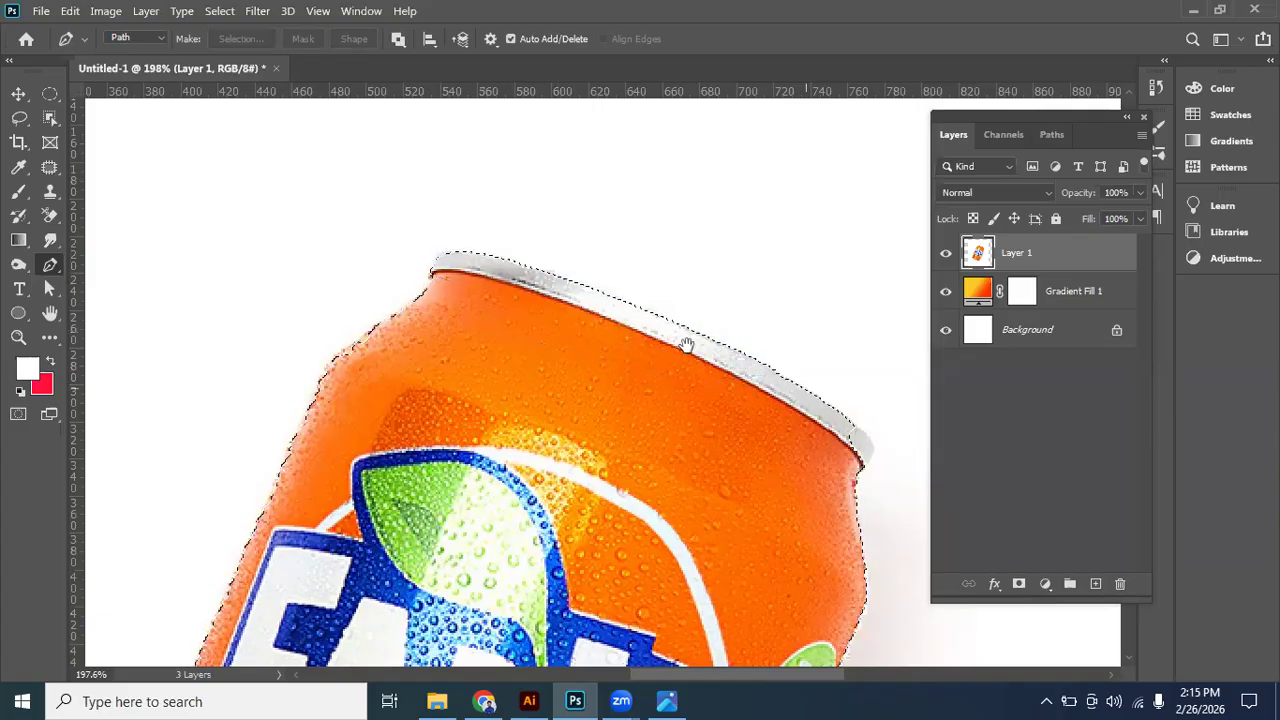
# - Outline the unselected right end of the can's top rim with a closed Pen path and add it to the selection
pyautogui.moveTo(686, 352); pyautogui.dragTo(568, 312)
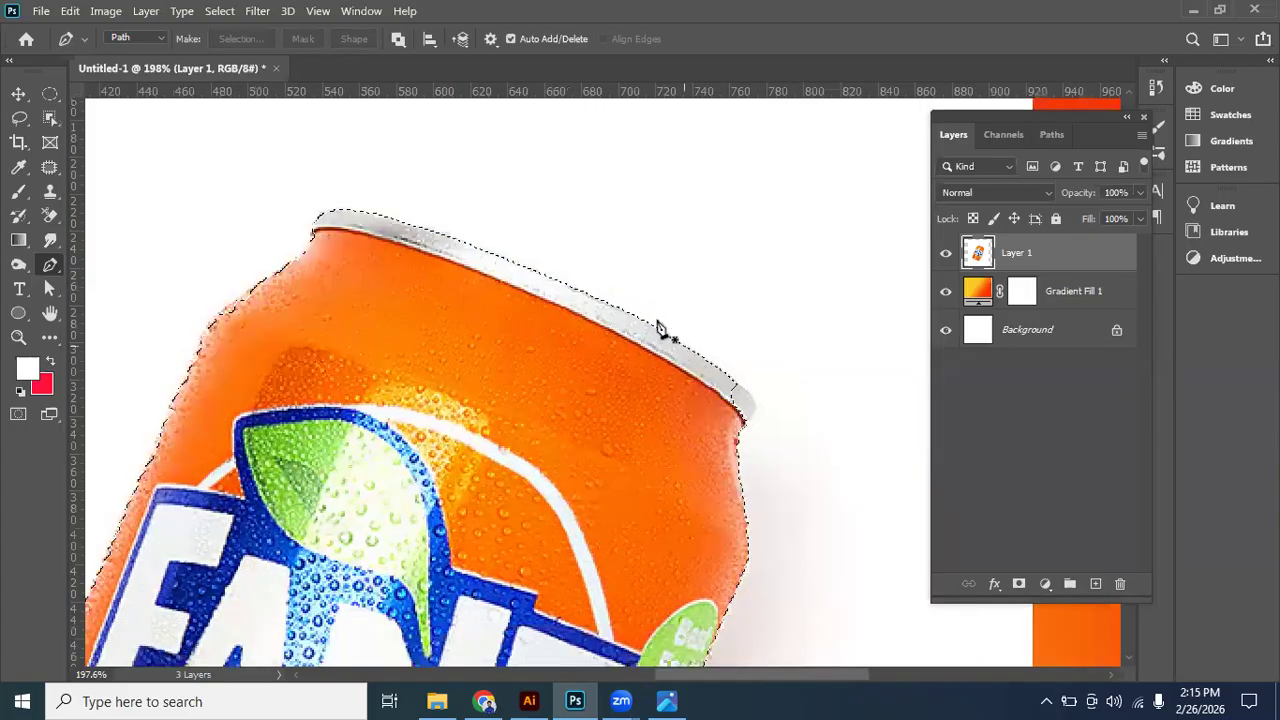
pyautogui.scroll(1, 659, 329)
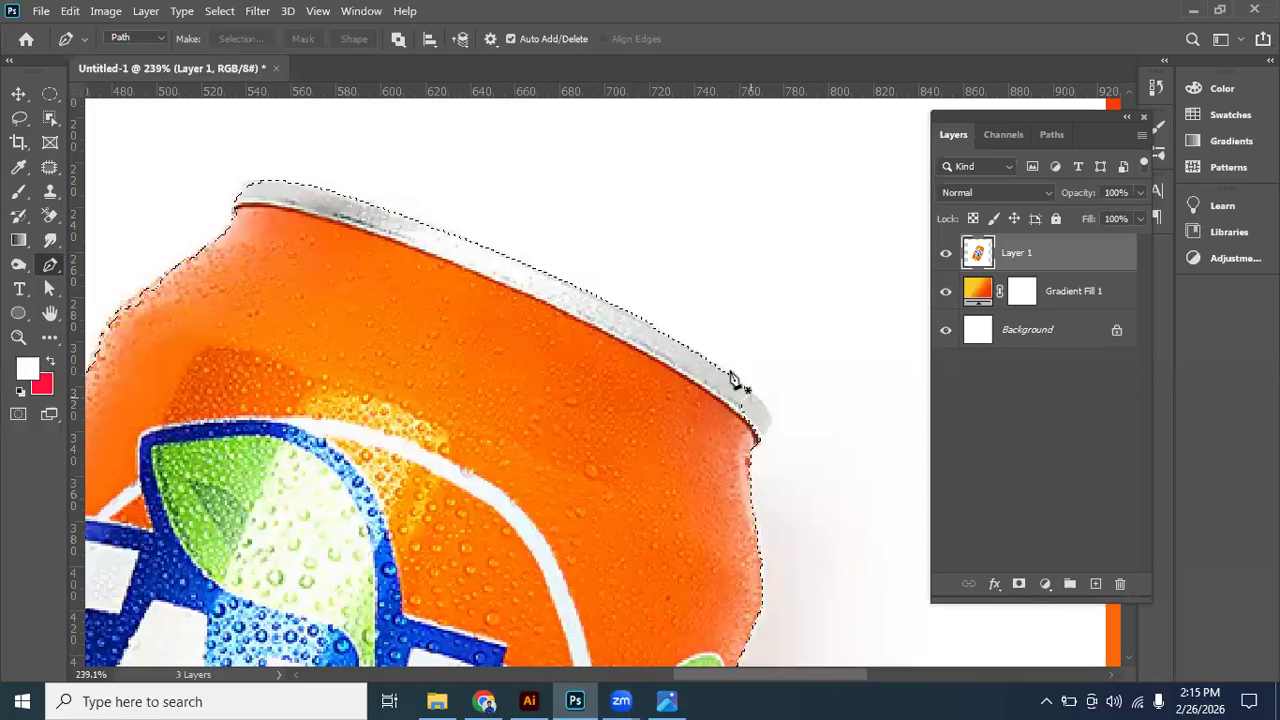
pyautogui.scroll(1, 732, 378)
pyautogui.scroll(1, 740, 370)
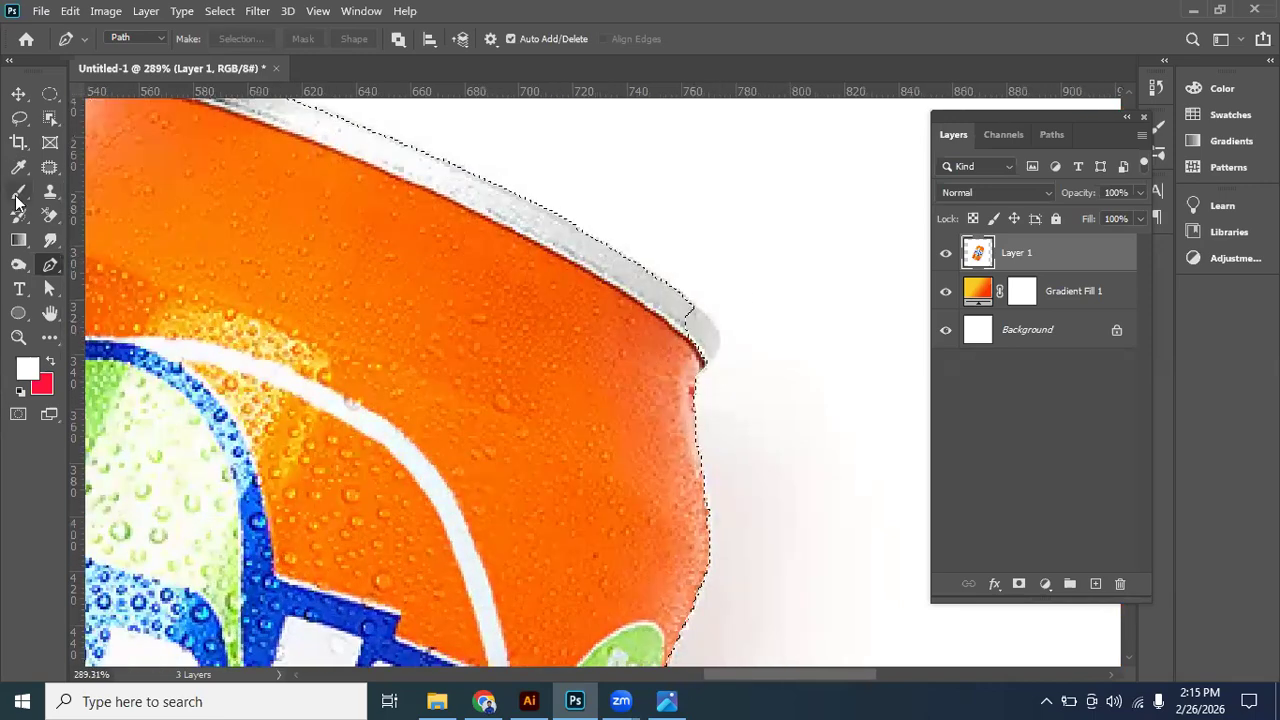
pyautogui.click(686, 298)
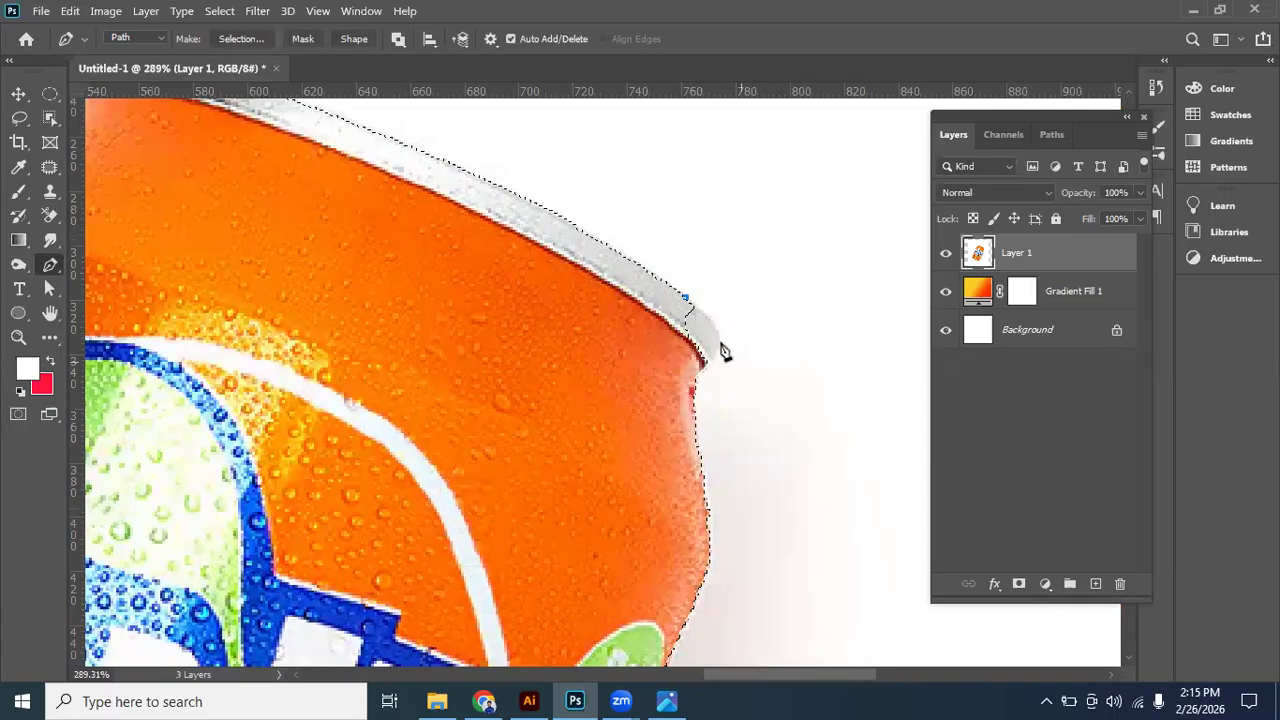
pyautogui.moveTo(718, 340); pyautogui.dragTo(655, 358)
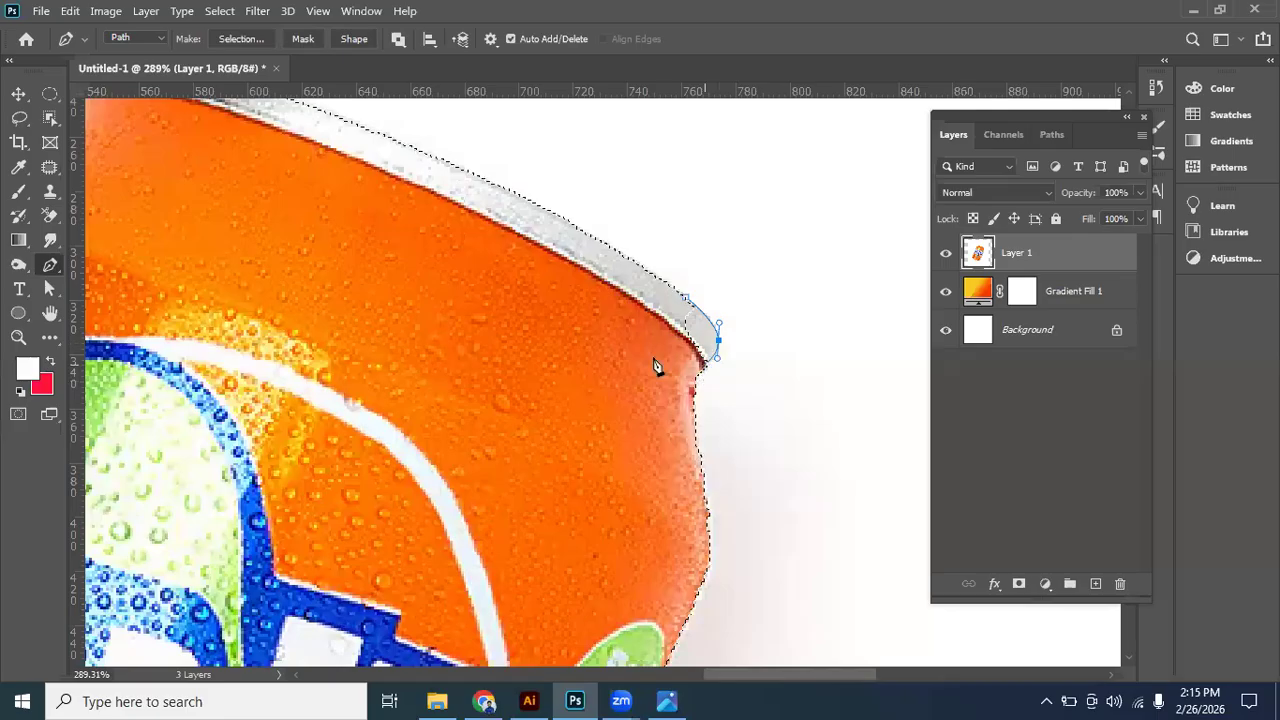
pyautogui.moveTo(687, 300); pyautogui.dragTo(631, 298)
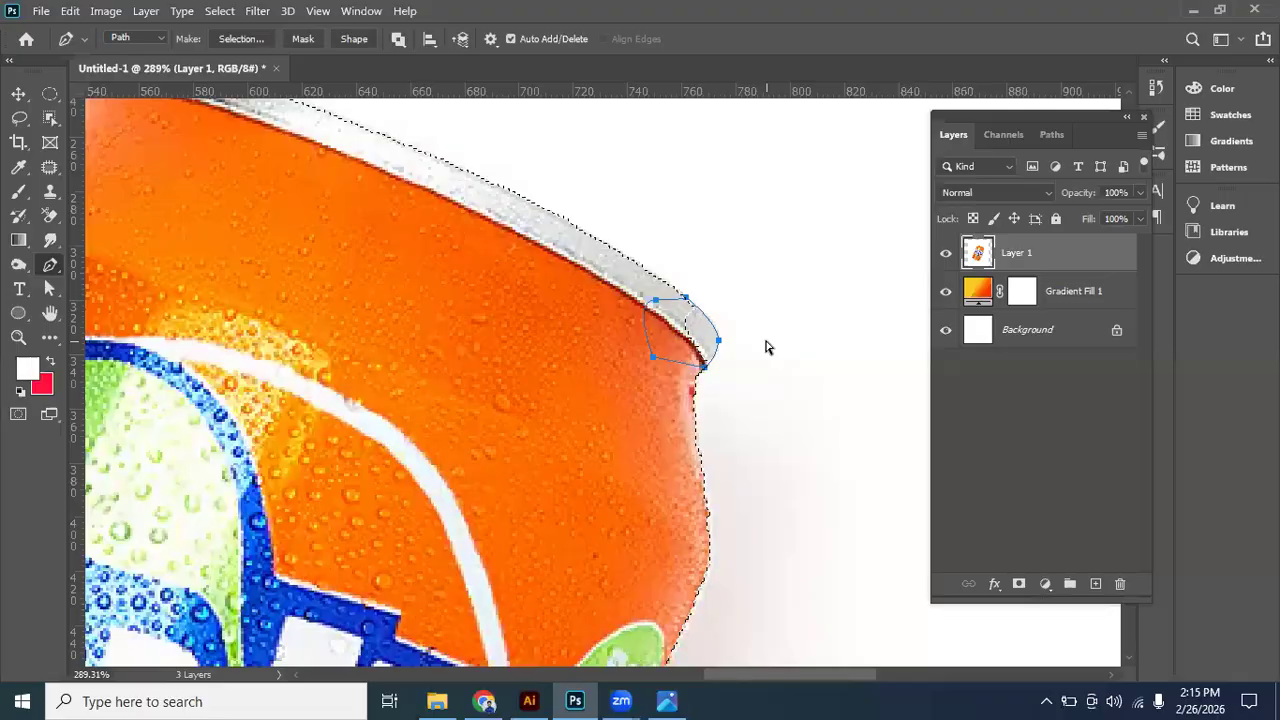
pyautogui.hotkey('ctrl', 'shift', 'Return')
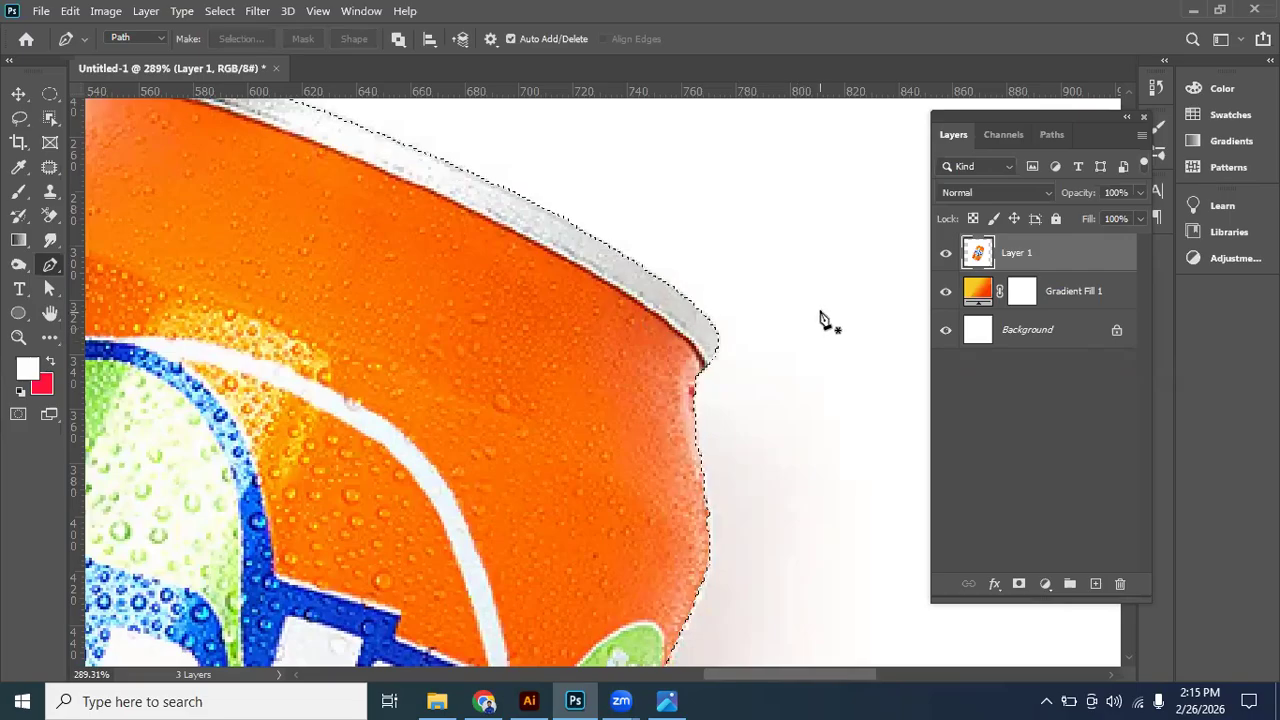
# - Try to smooth the uneven selection edge at the can's left shoulder with the Lasso tool
pyautogui.click(19, 94)
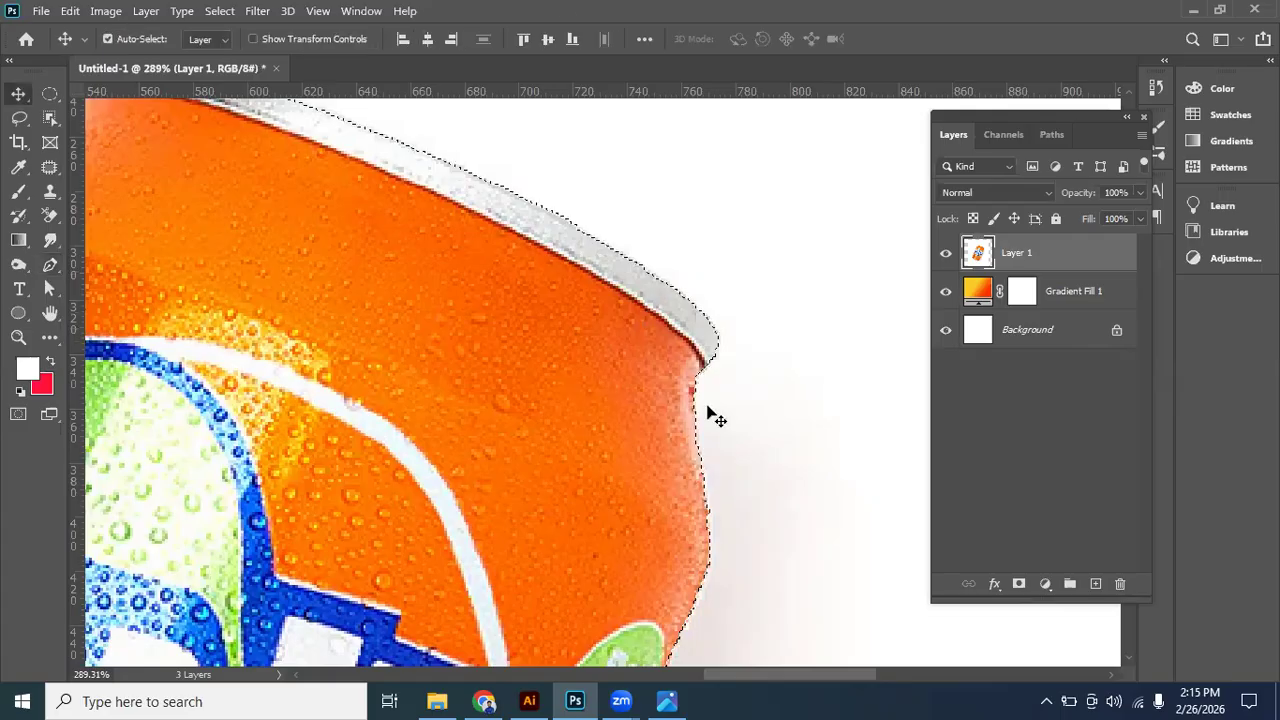
pyautogui.scroll(-3, 708, 412)
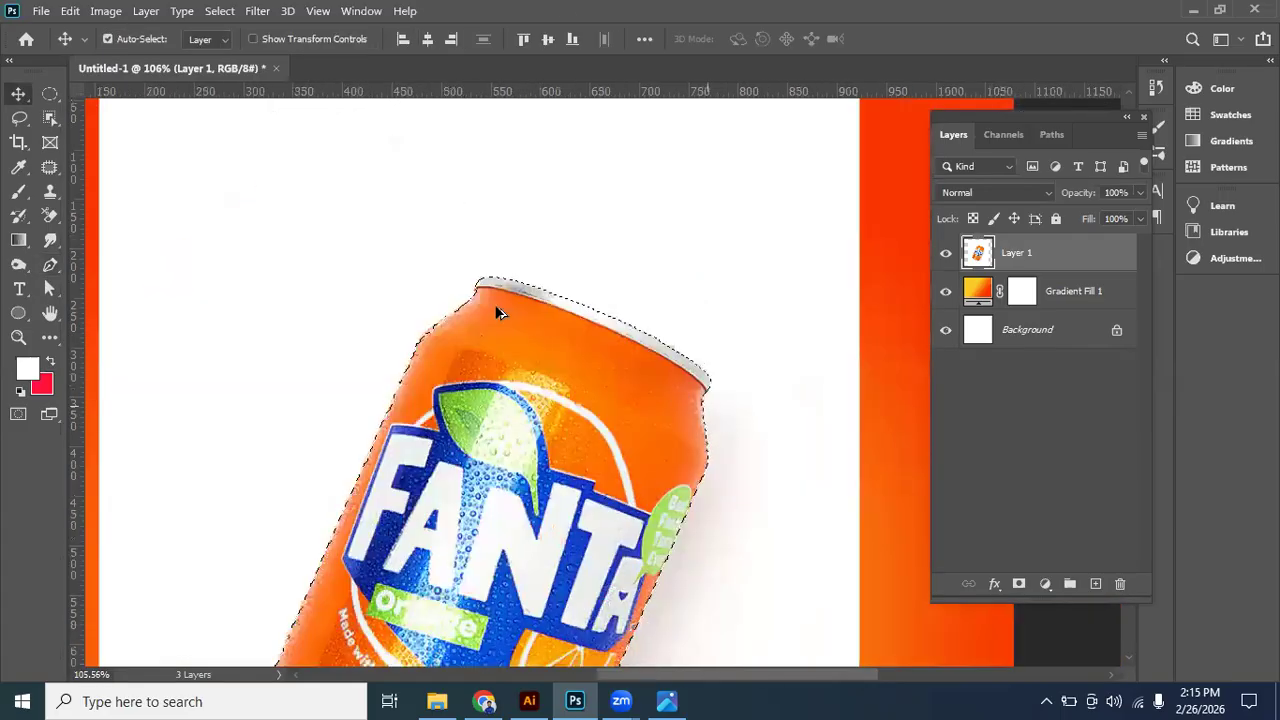
pyautogui.scroll(2, 400, 340)
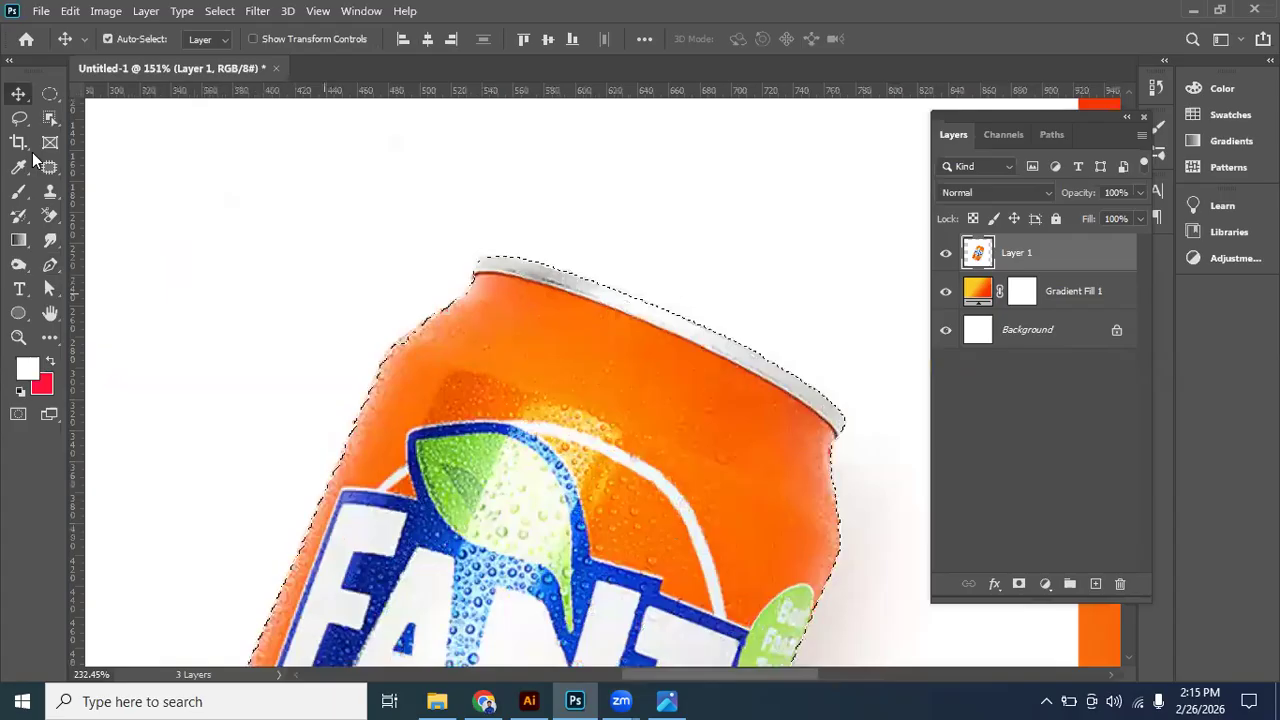
pyautogui.click(20, 120)
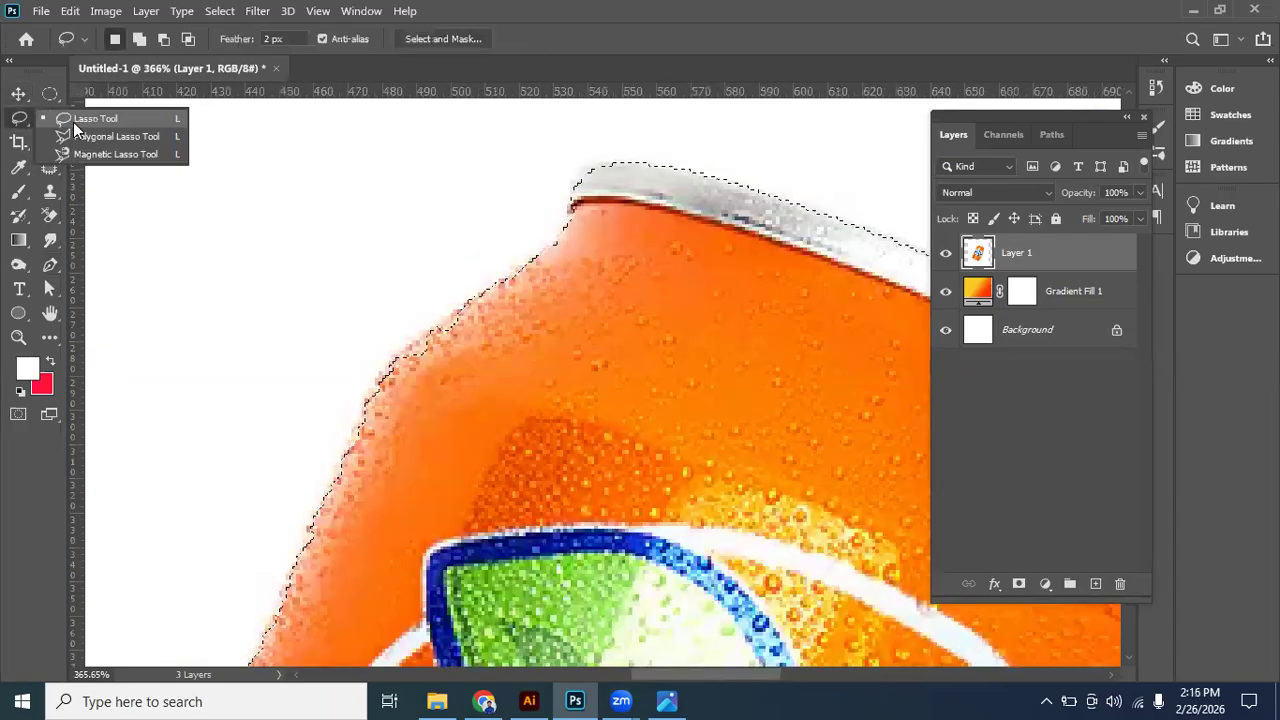
pyautogui.click(349, 438)
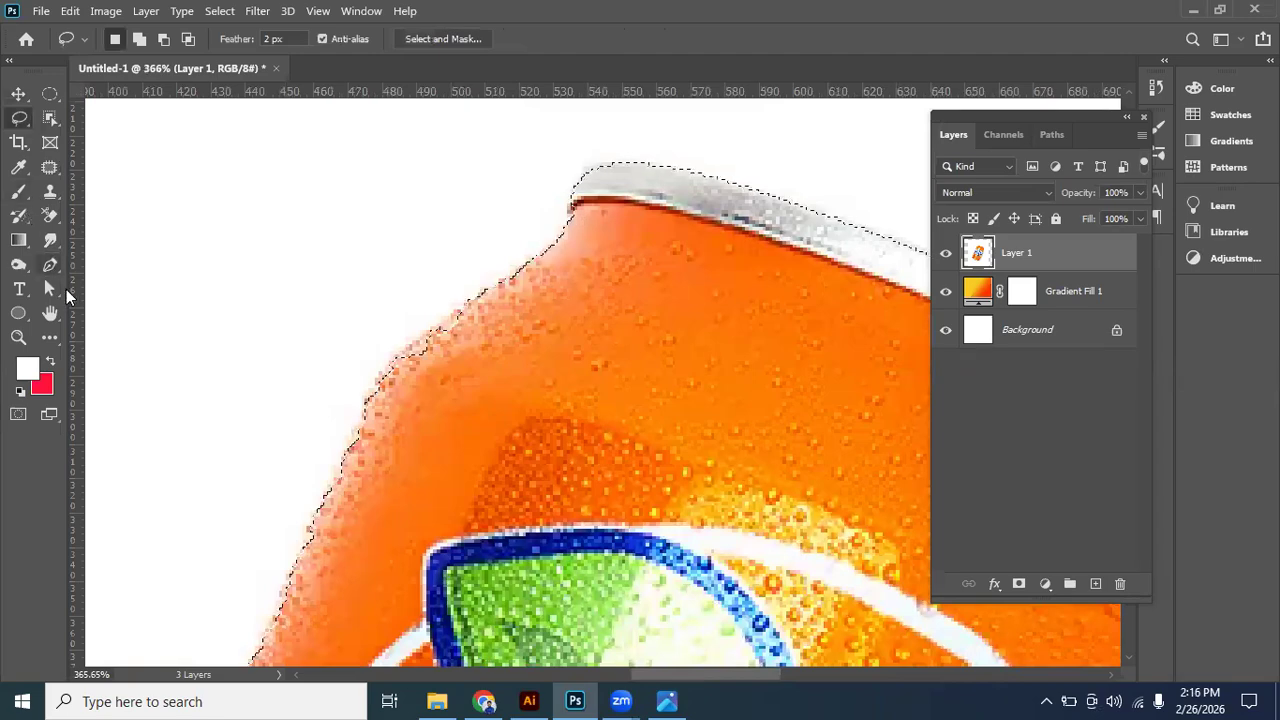
# - Trace the can's left edge and shoulder with the Pen tool, from beside the FANTA label up to just below the metal rim
pyautogui.press('p')
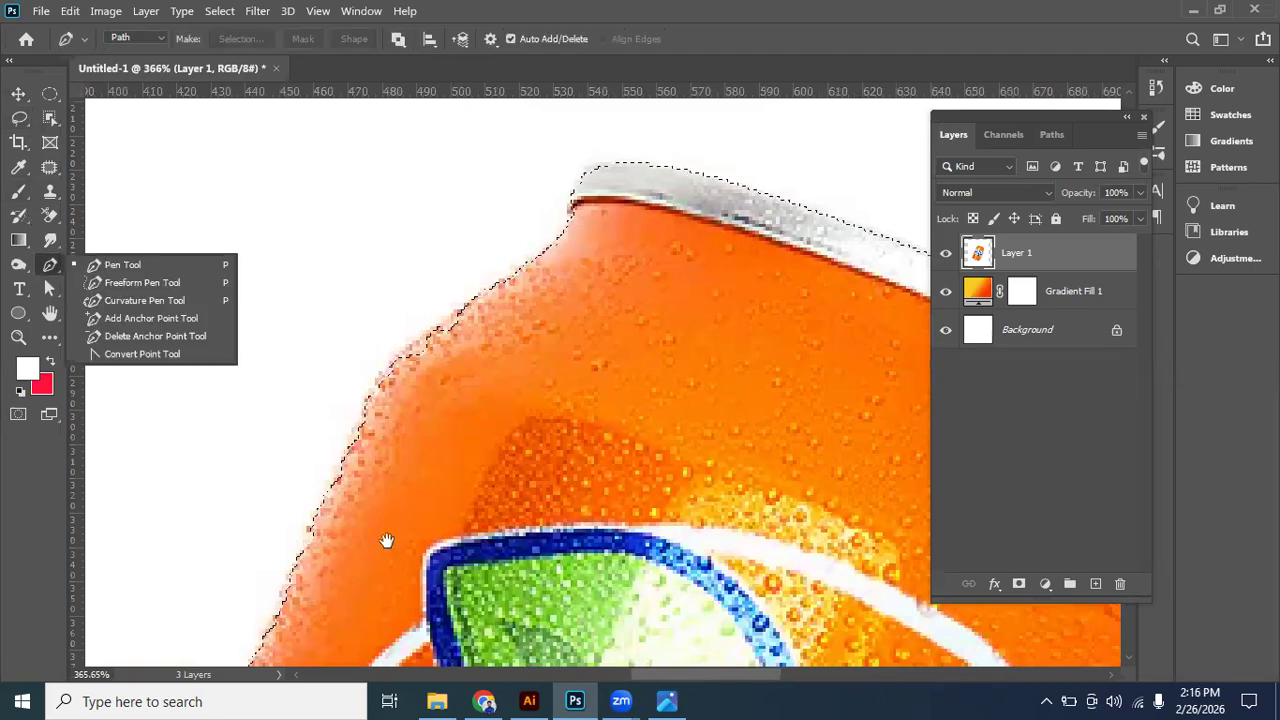
pyautogui.scroll(-3, 420, 475)
pyautogui.moveTo(287, 618); pyautogui.dragTo(329, 440)
pyautogui.click(310, 565)
pyautogui.scroll(2, 451, 300)
pyautogui.click(470, 330)
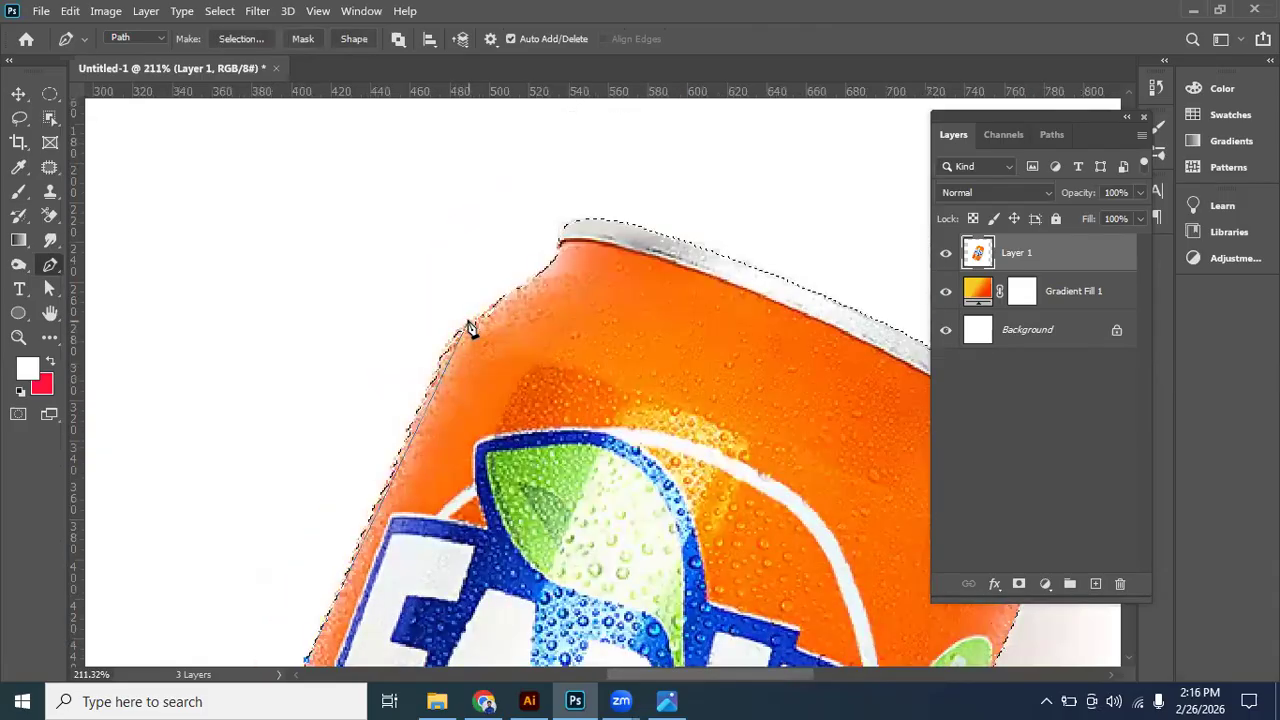
pyautogui.moveTo(516, 284); pyautogui.dragTo(518, 284)
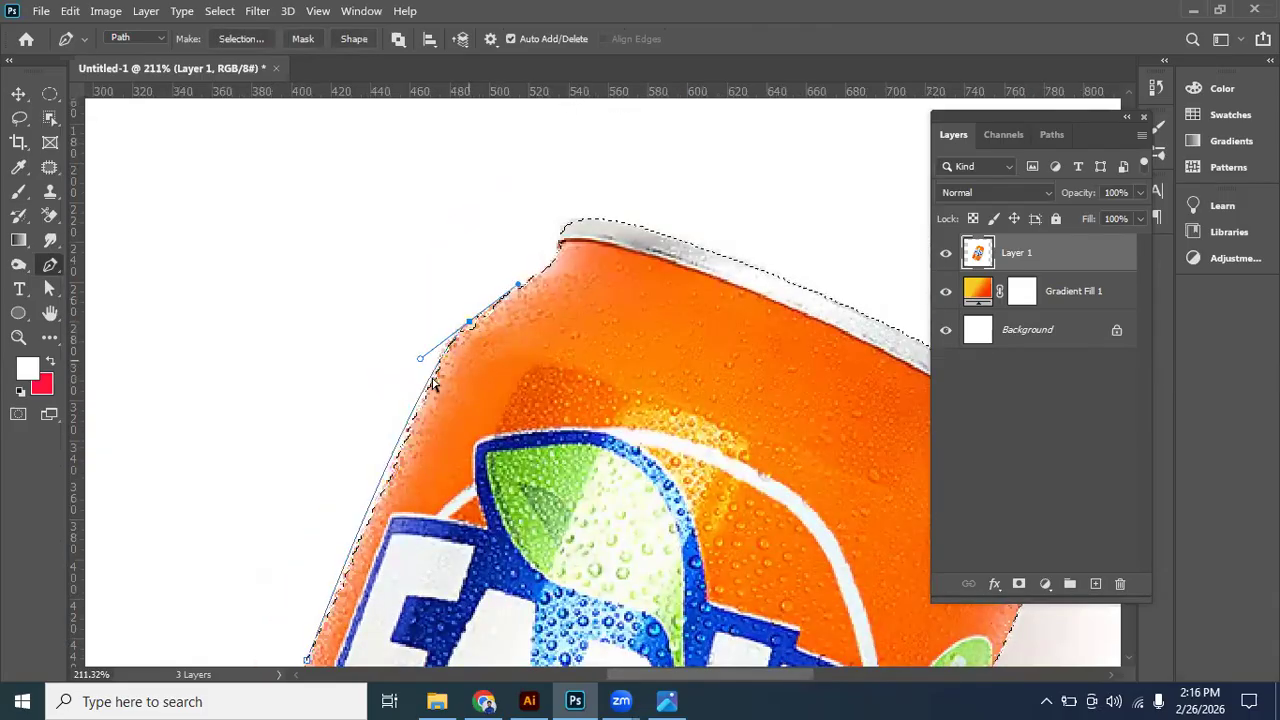
pyautogui.press('Escape')
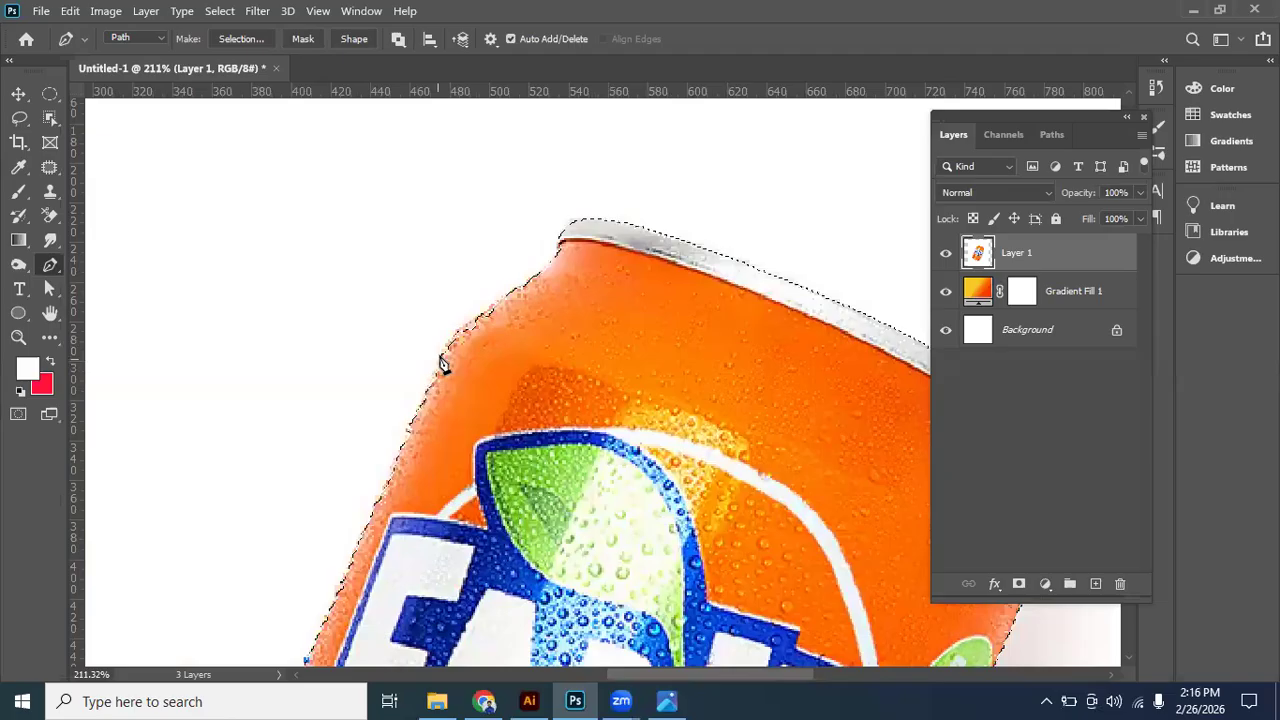
pyautogui.click(443, 350)
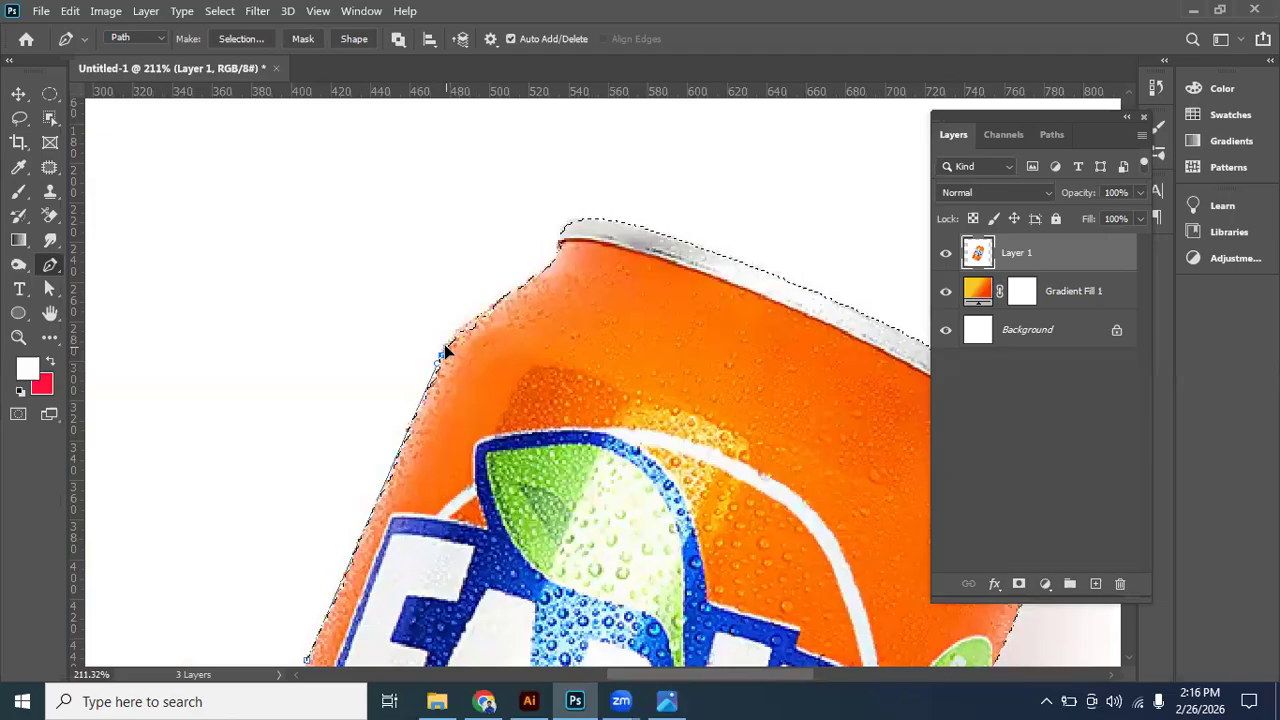
pyautogui.moveTo(528, 281); pyautogui.dragTo(606, 240)
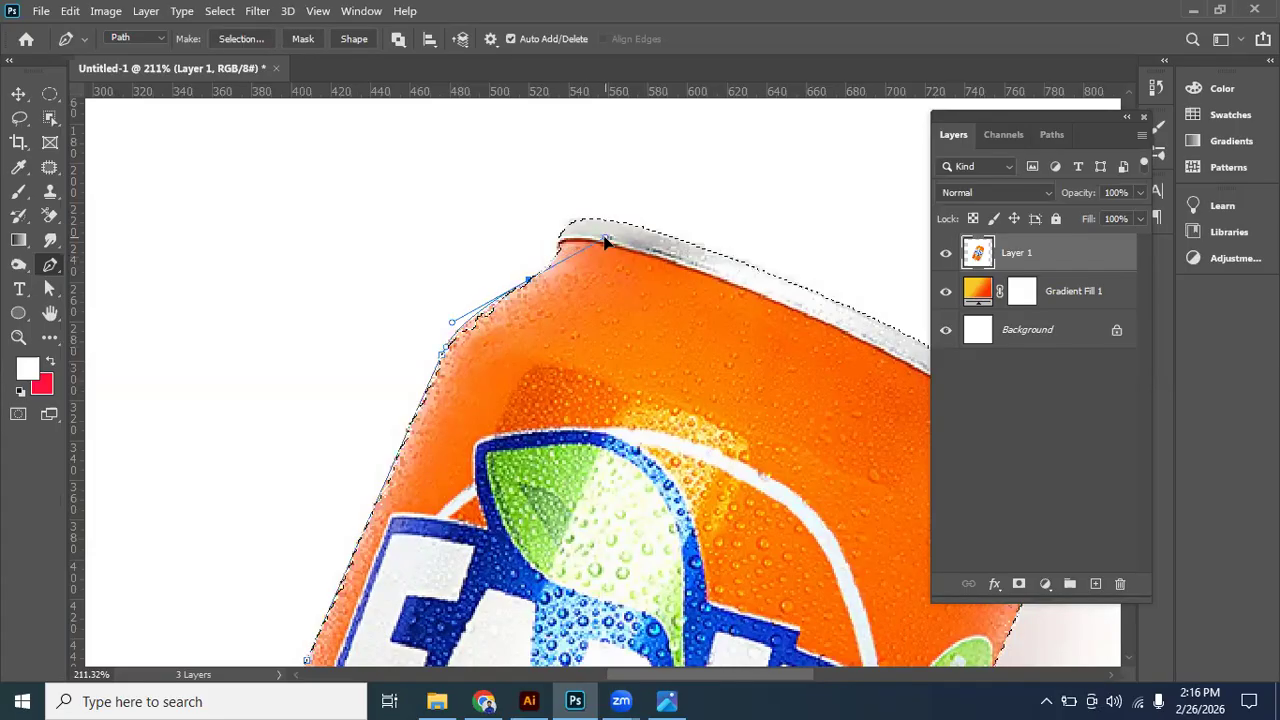
# - Close the shoulder path through the can's orange body and label, and add its area to the existing selection
pyautogui.click(507, 407)
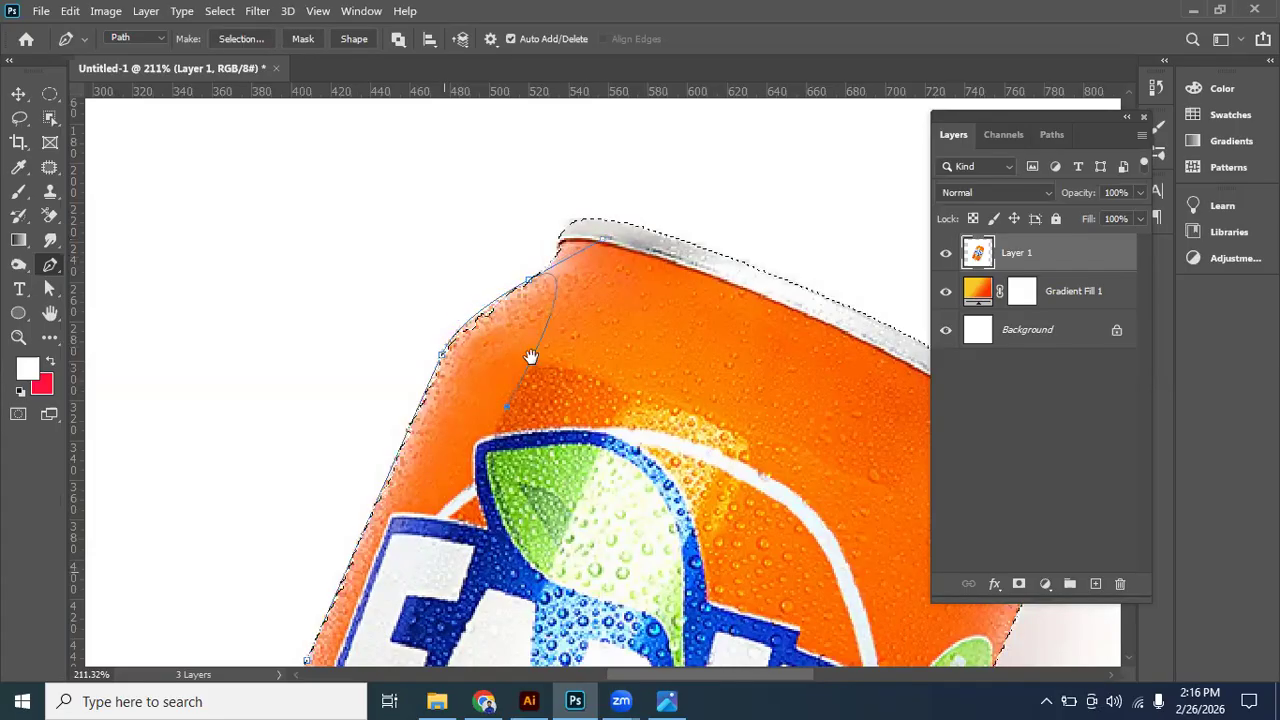
pyautogui.moveTo(444, 571); pyautogui.dragTo(531, 353)
pyautogui.click(426, 508)
pyautogui.click(394, 443)
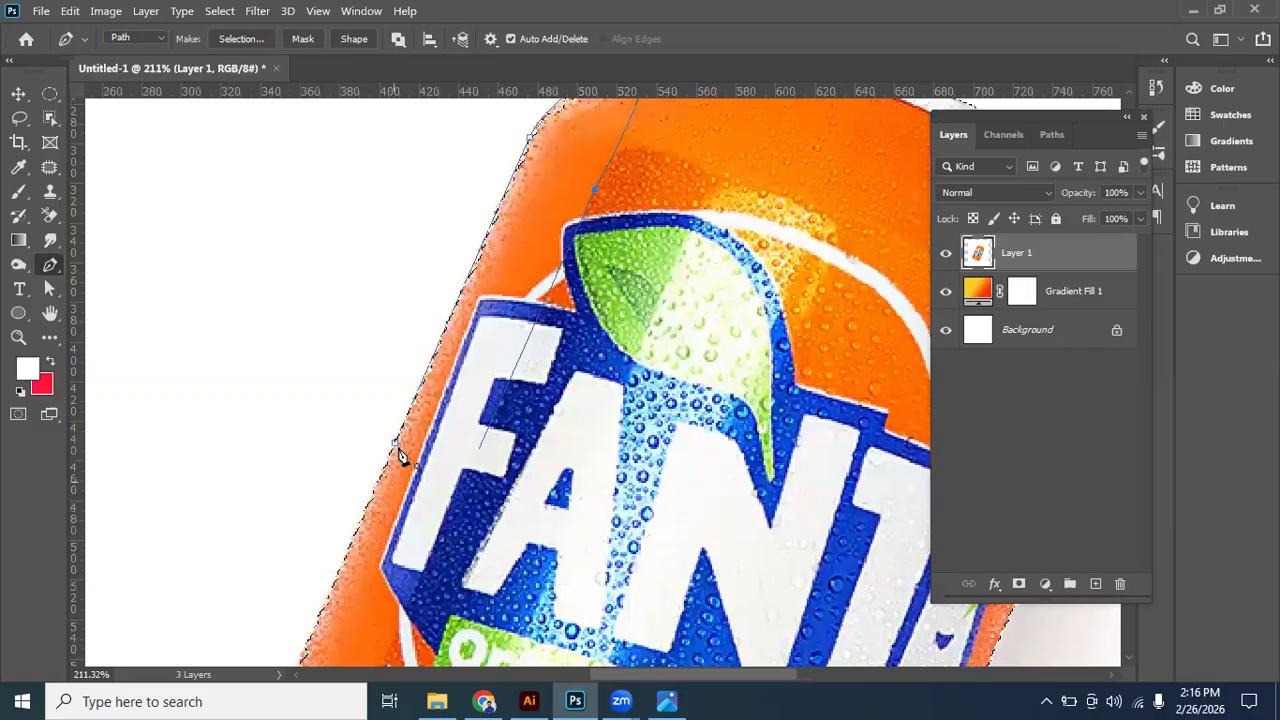
pyautogui.hotkey('ctrl', 'Return')
pyautogui.hotkey('ctrl', 'd')
pyautogui.click(21, 100)
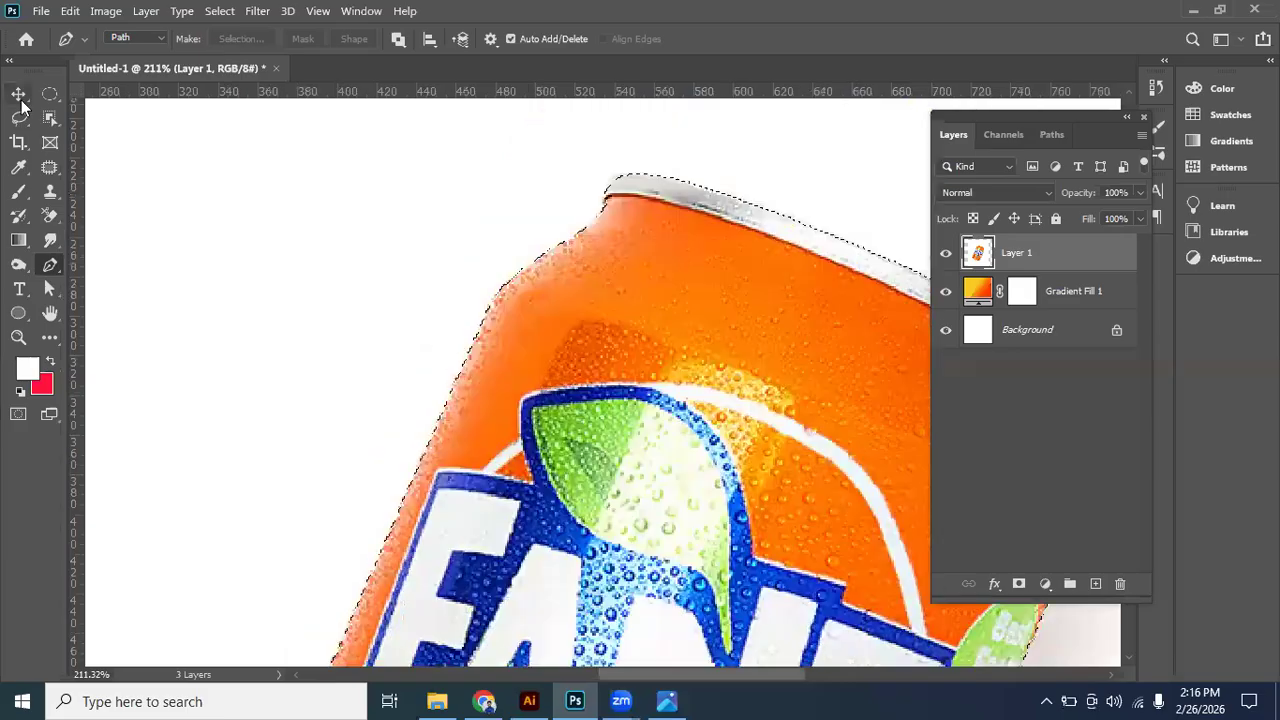
# - Add the missed strip along the can's lower right edge, beside the nutrition label, to the selection with the Lasso tool
pyautogui.scroll(-5, 607, 247)
pyautogui.scroll(-2, 775, 545)
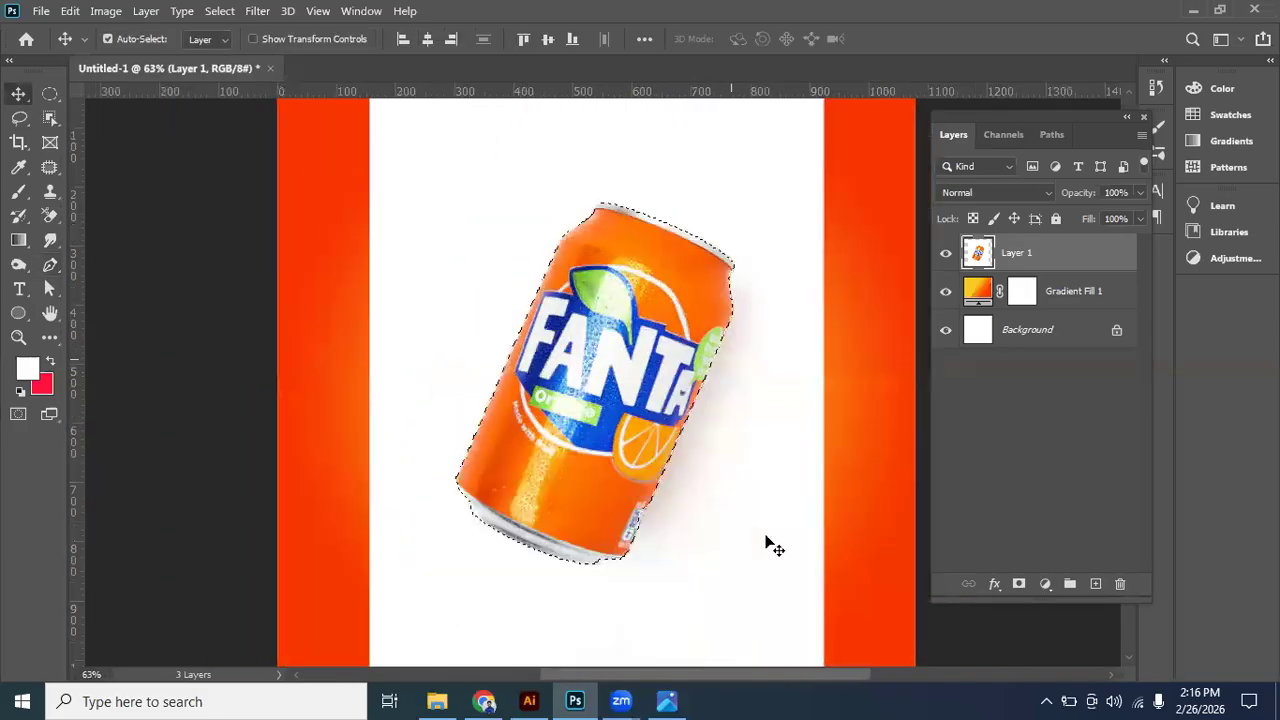
pyautogui.scroll(2, 669, 546)
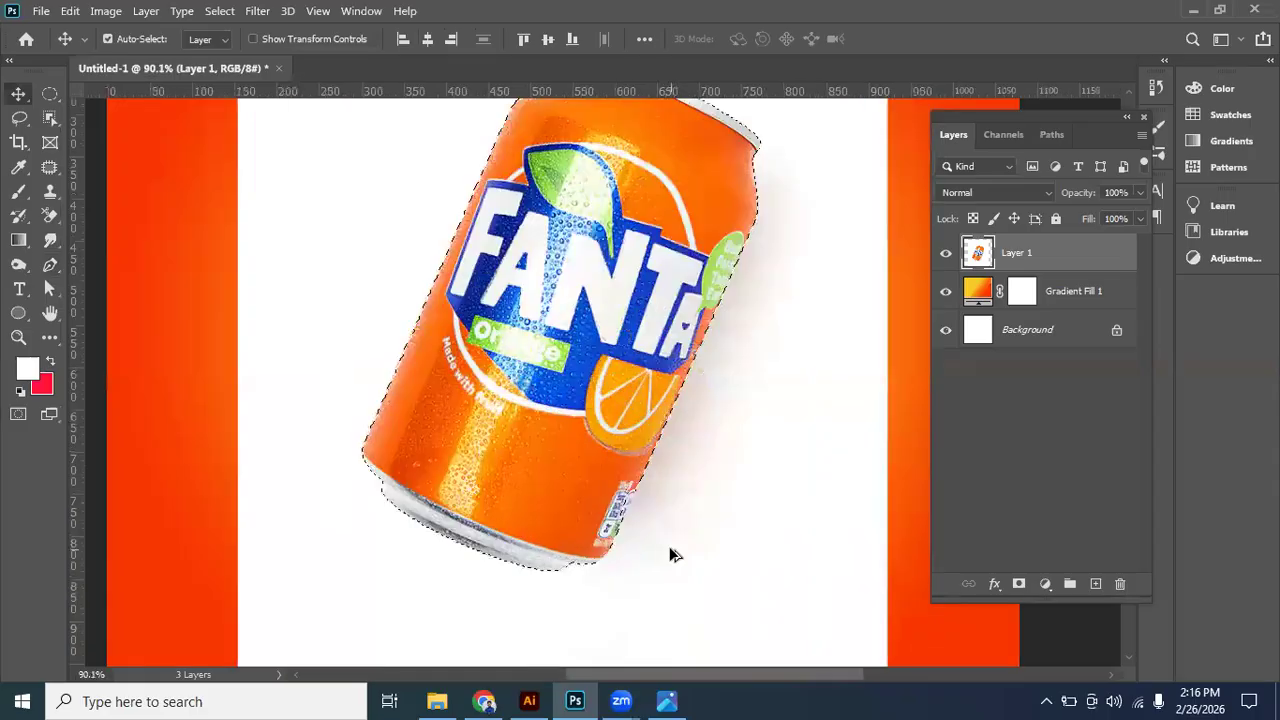
pyautogui.scroll(4, 651, 443)
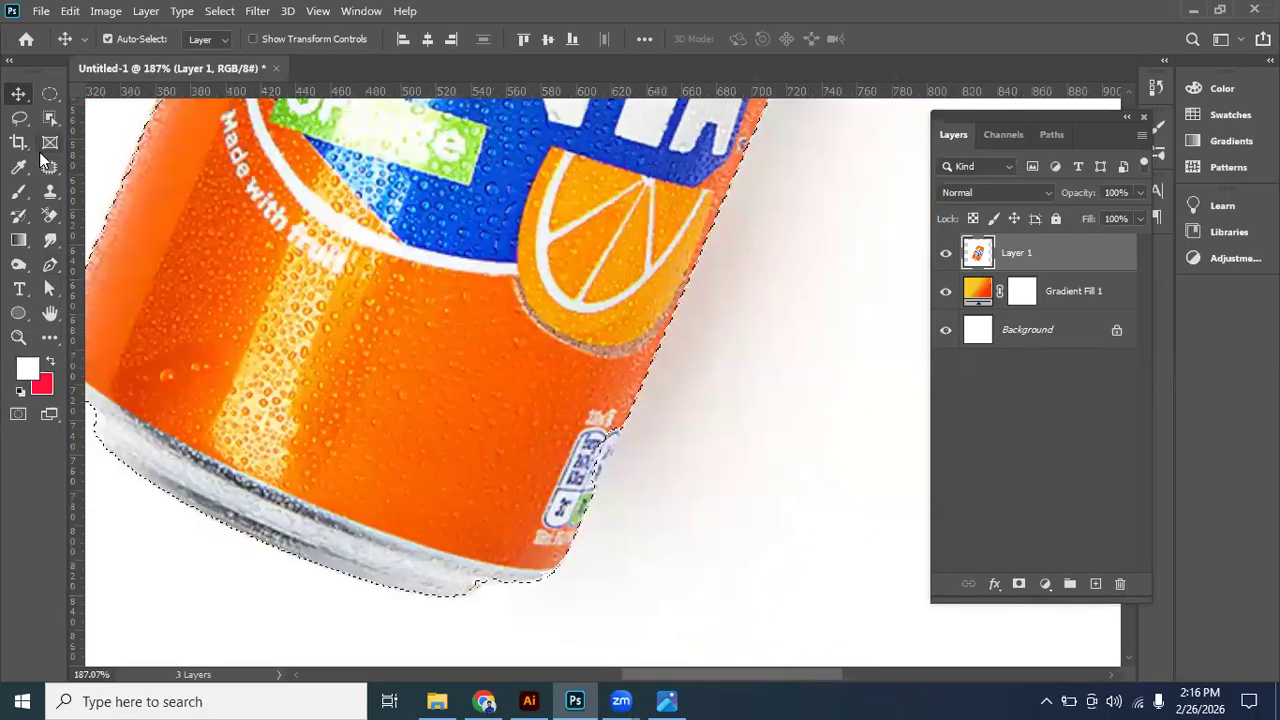
pyautogui.click(20, 119)
pyautogui.moveTo(628, 403); pyautogui.dragTo(586, 514)
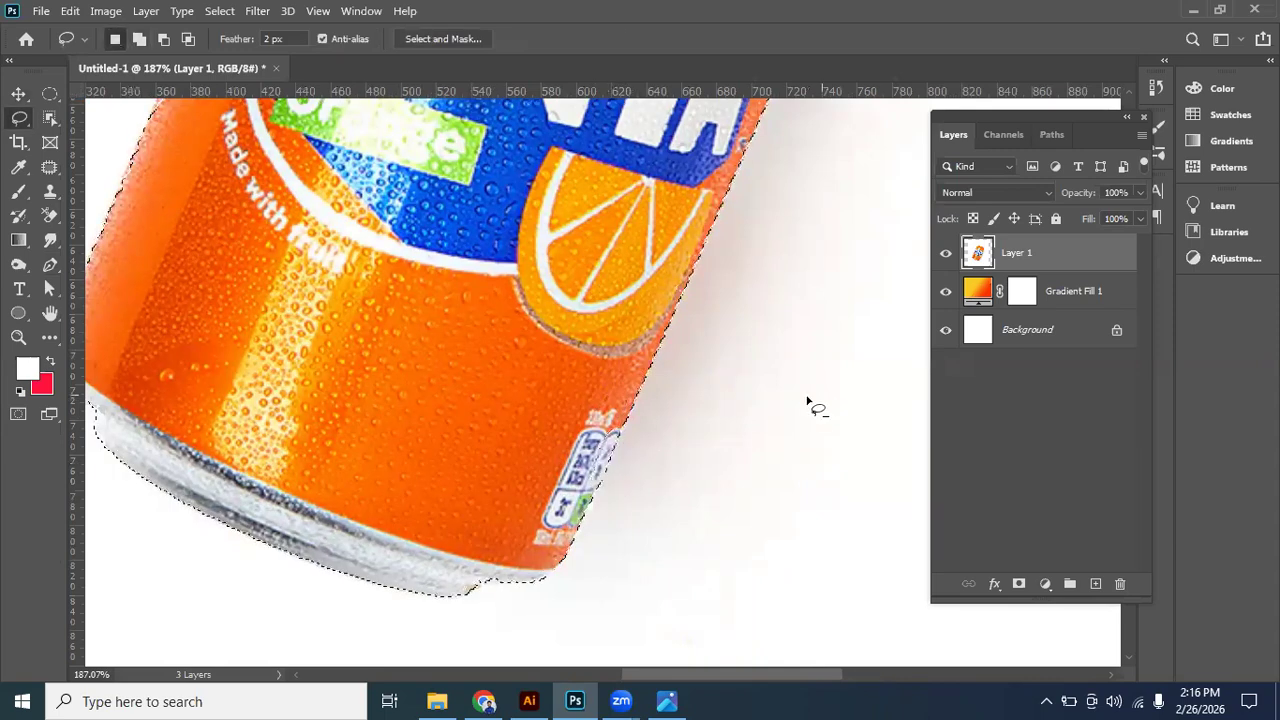
# - Copy the selected can to its own layer and delete the original layer with the white background
pyautogui.hotkey('ctrl', '0')
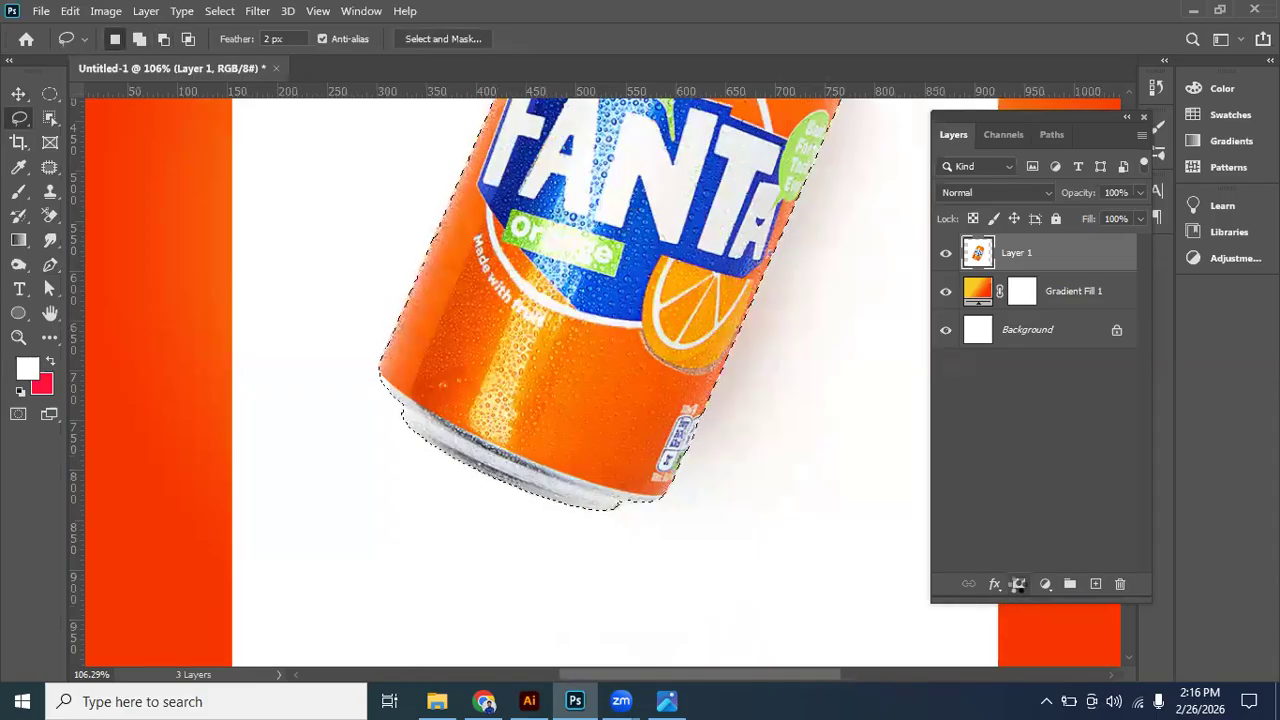
pyautogui.hotkey('ctrl', 'j')
pyautogui.moveTo(1117, 525); pyautogui.dragTo(1120, 583)
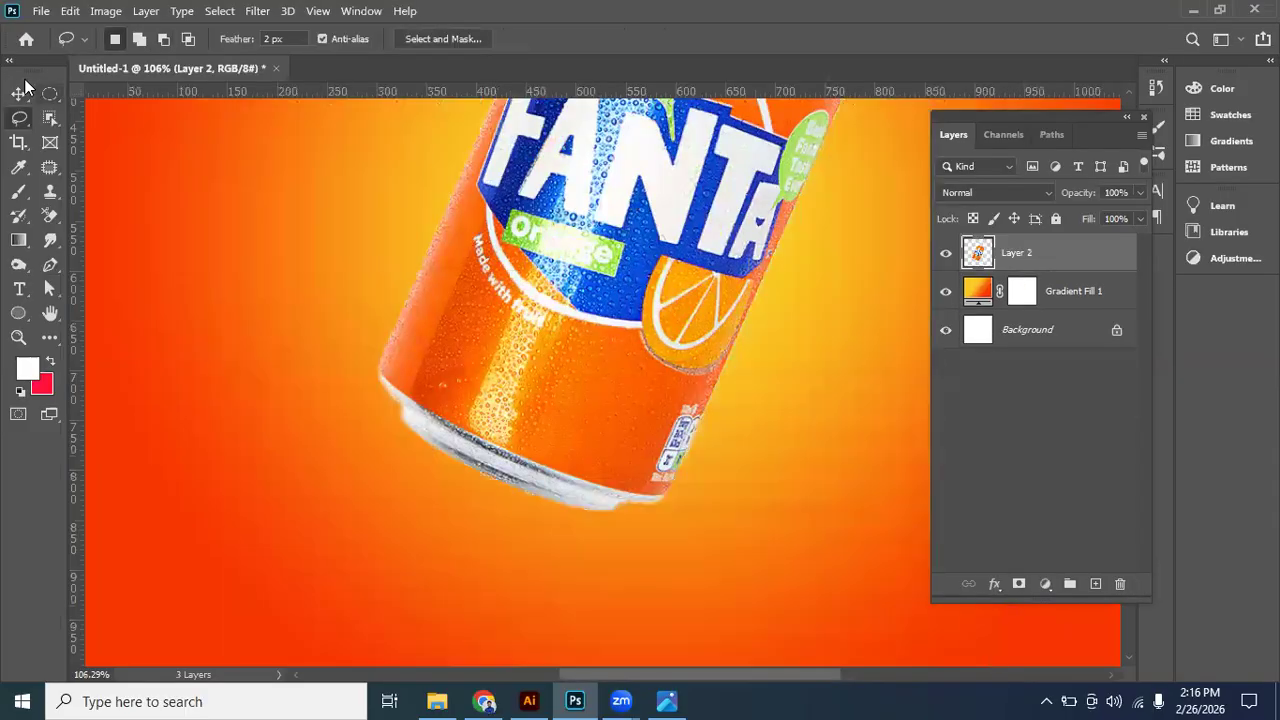
# - Move the cut-out can slightly up and to the right on the orange gradient
pyautogui.click(24, 95)
pyautogui.scroll(-5, 630, 428)
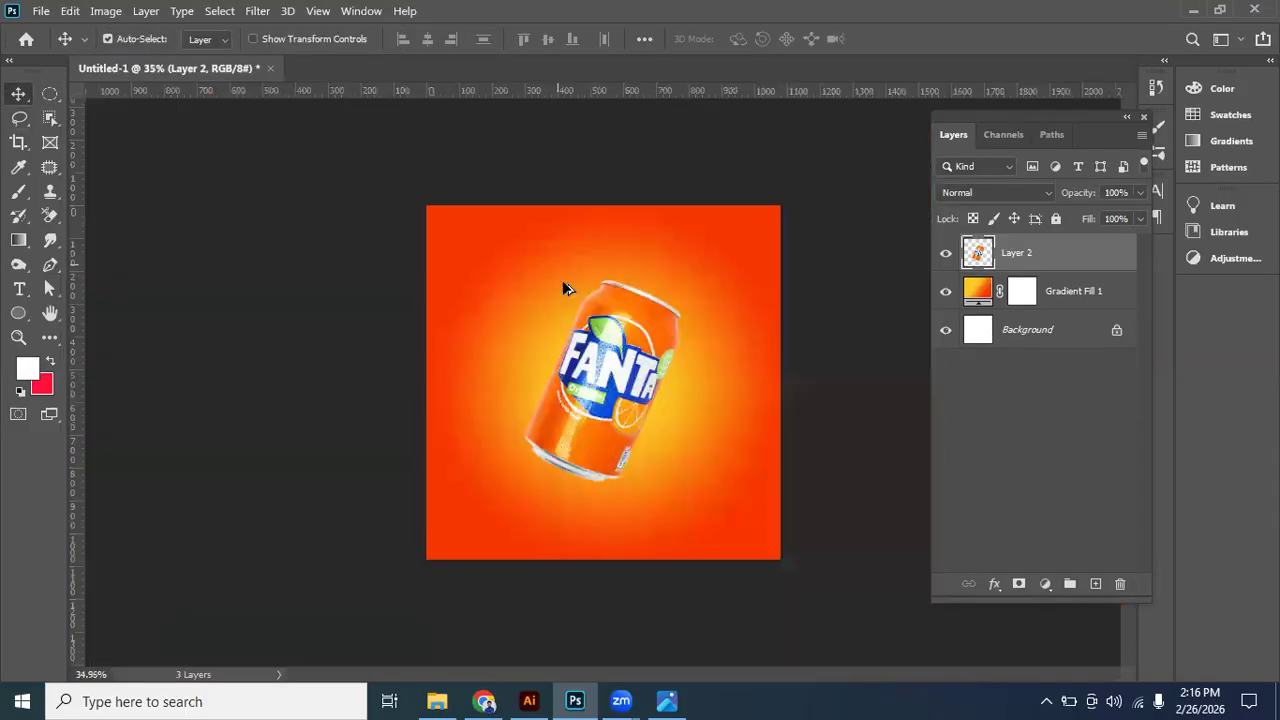
pyautogui.scroll(1, 621, 378)
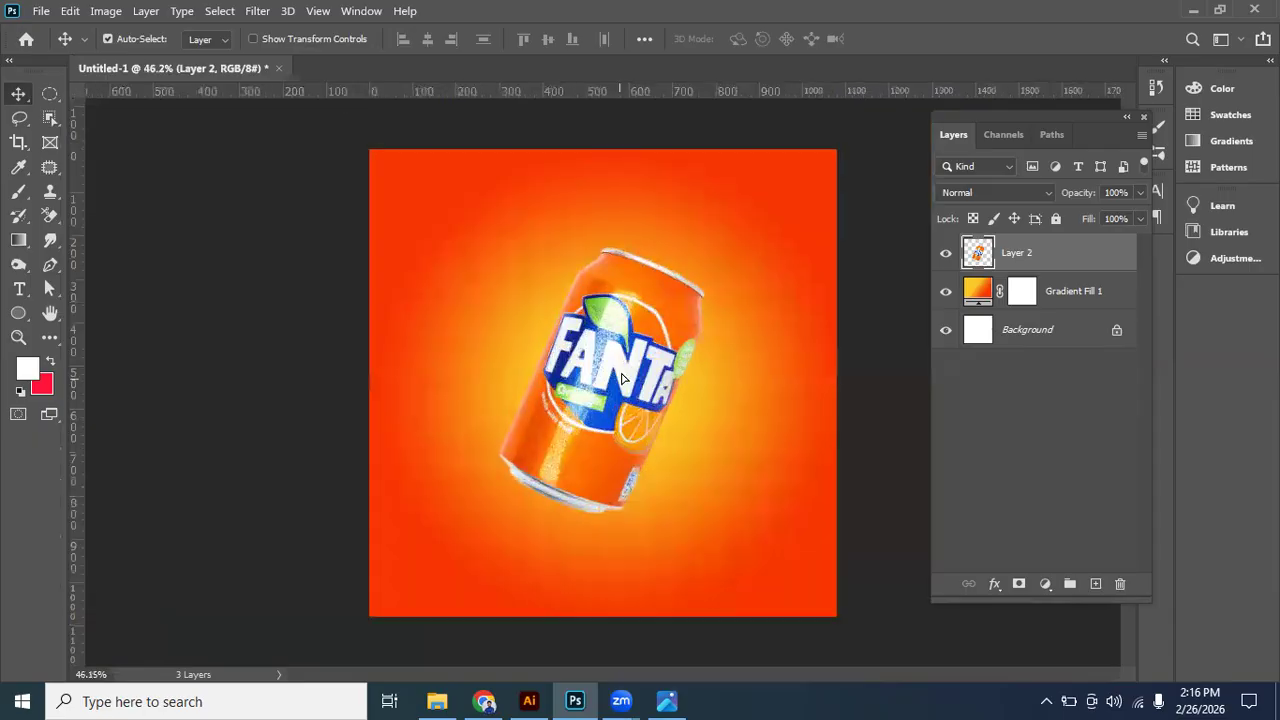
pyautogui.moveTo(632, 348); pyautogui.dragTo(643, 313)
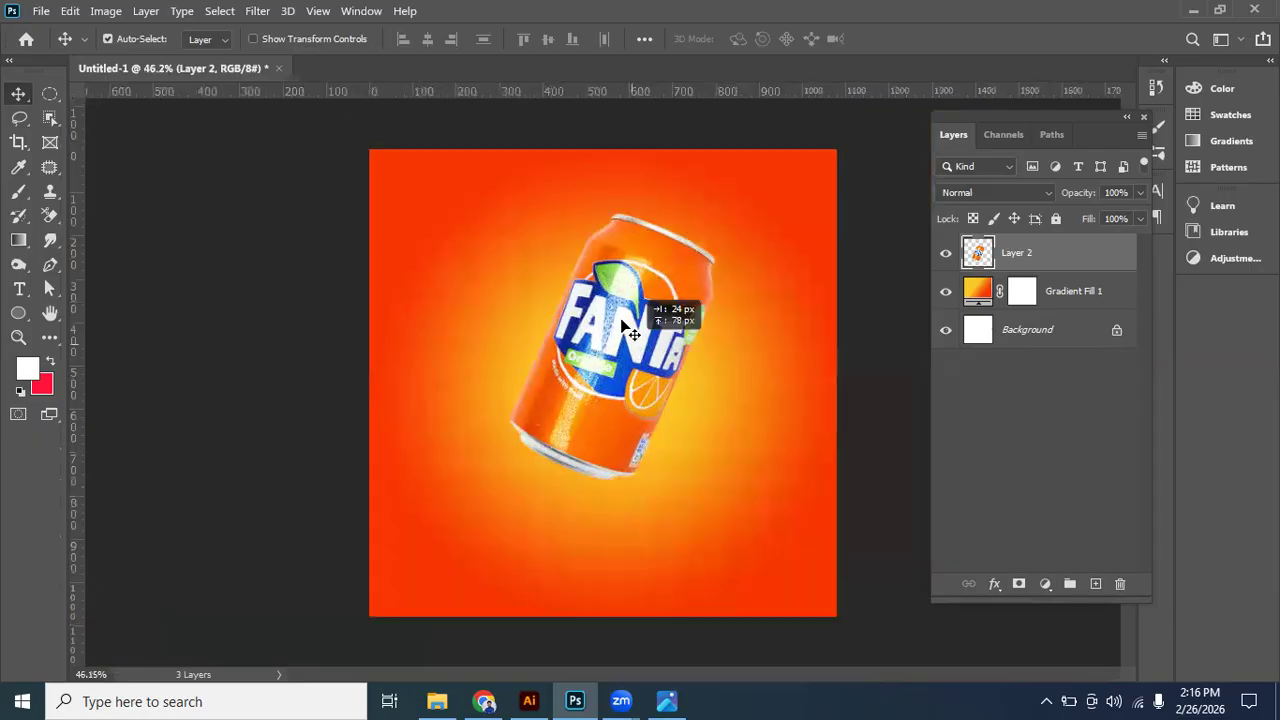
# - Check the reference design, scale the can to about 72%, rotate it about 6.7° clockwise and place it above right of the canvas centre
pyautogui.click(666, 700)
pyautogui.hotkey('alt', 'Tab')
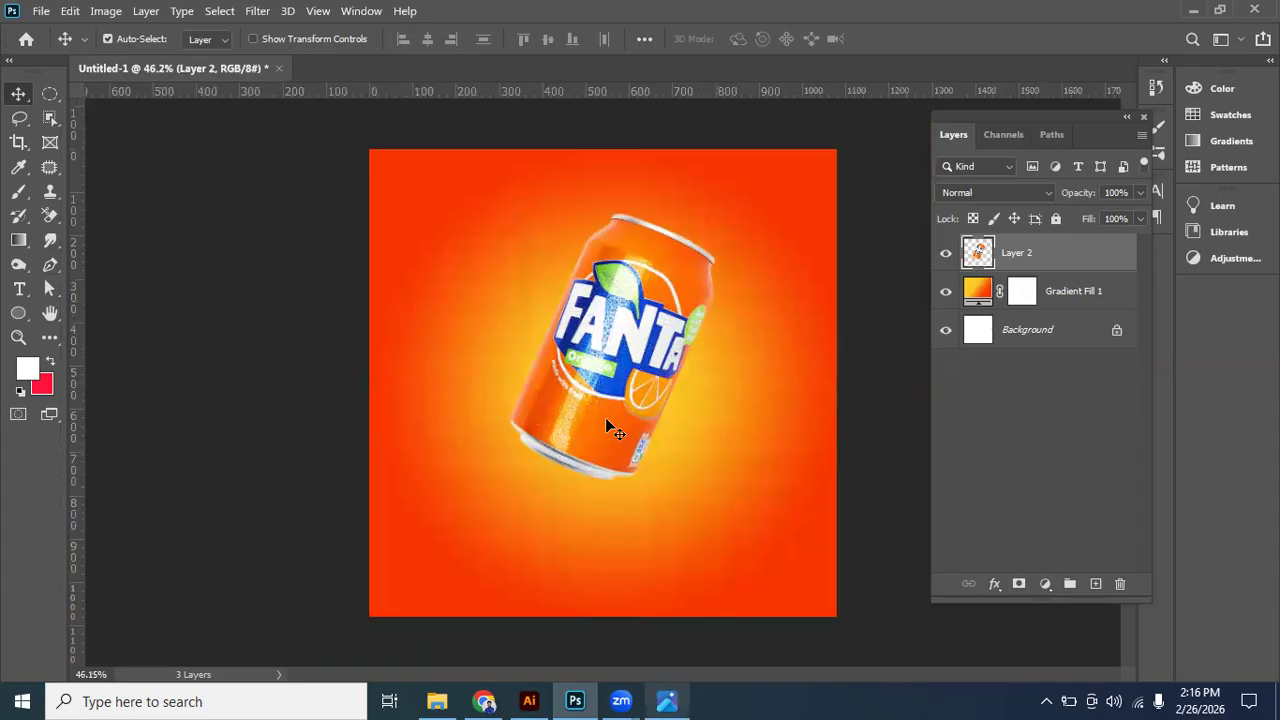
pyautogui.hotkey('ctrl', 't')
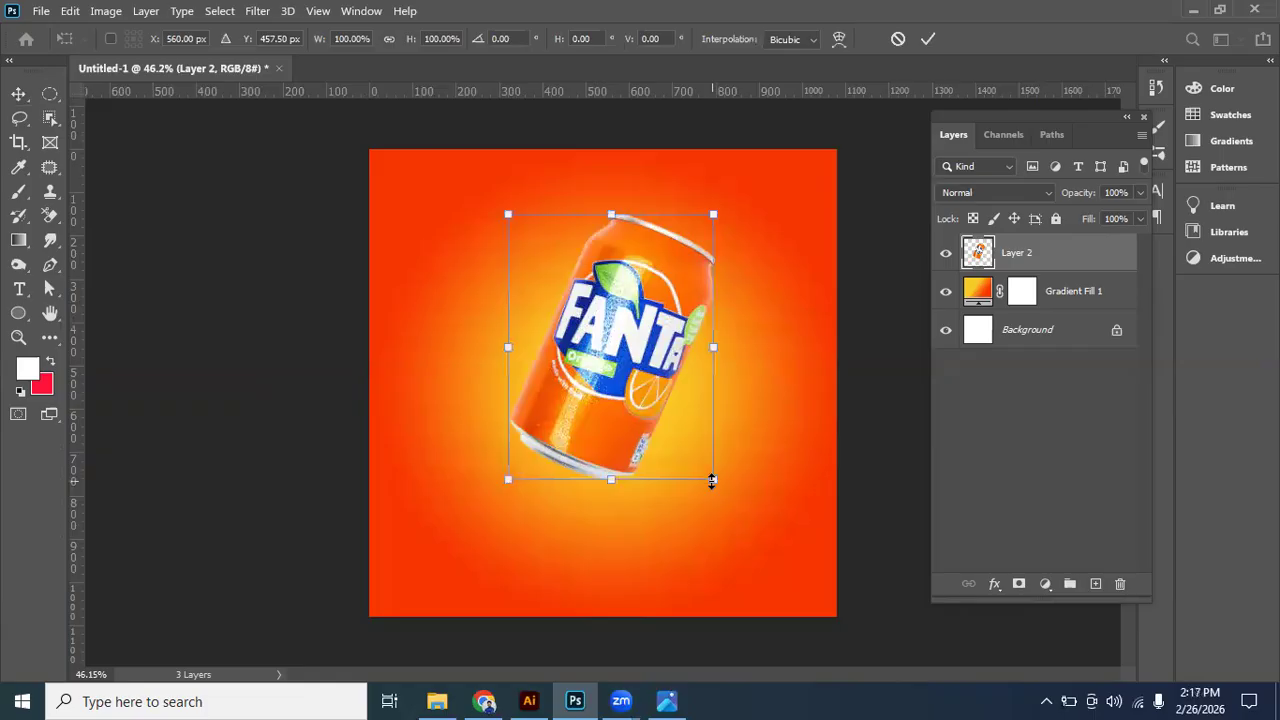
pyautogui.moveTo(710, 476); pyautogui.dragTo(679, 380)
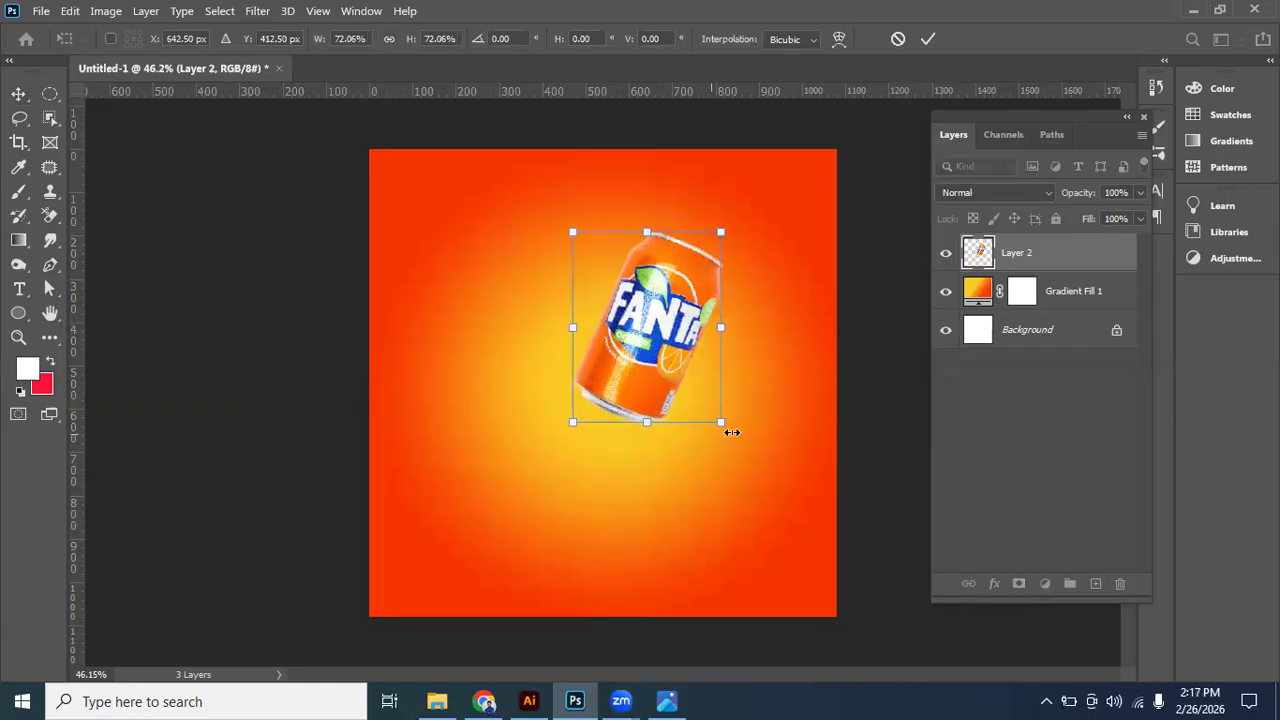
pyautogui.moveTo(720, 455); pyautogui.dragTo(703, 466)
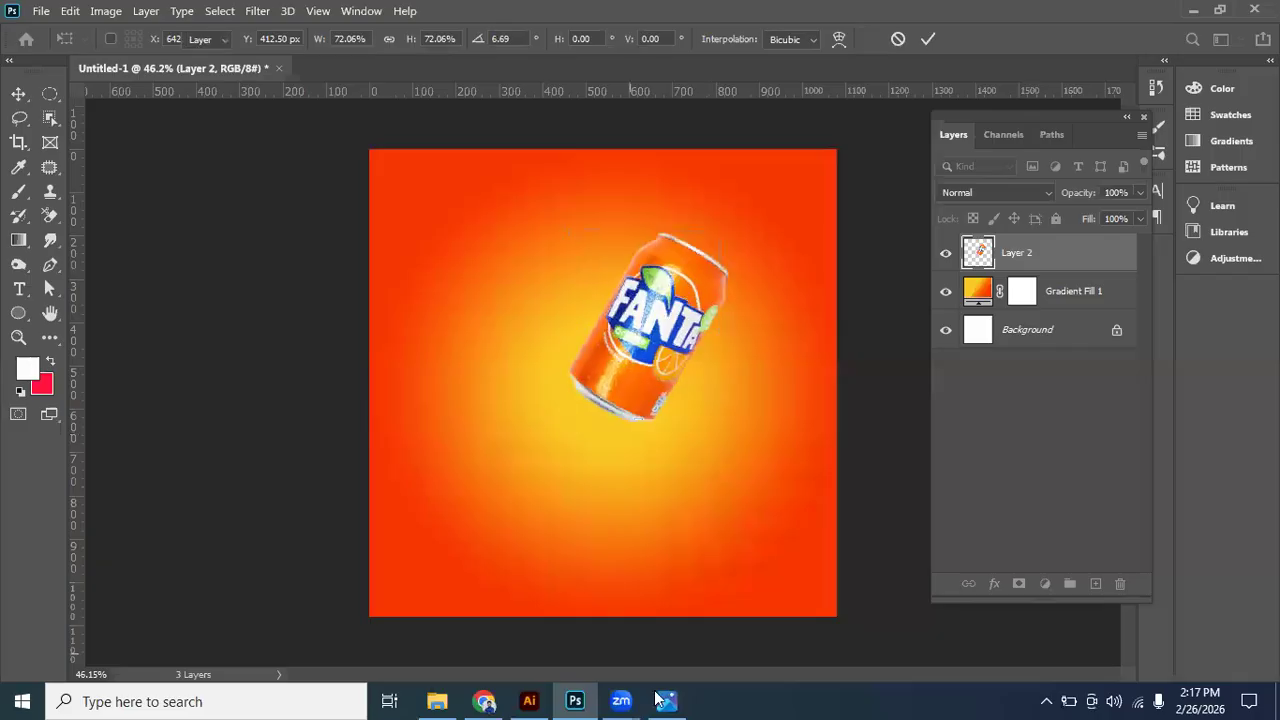
pyautogui.press('Return')
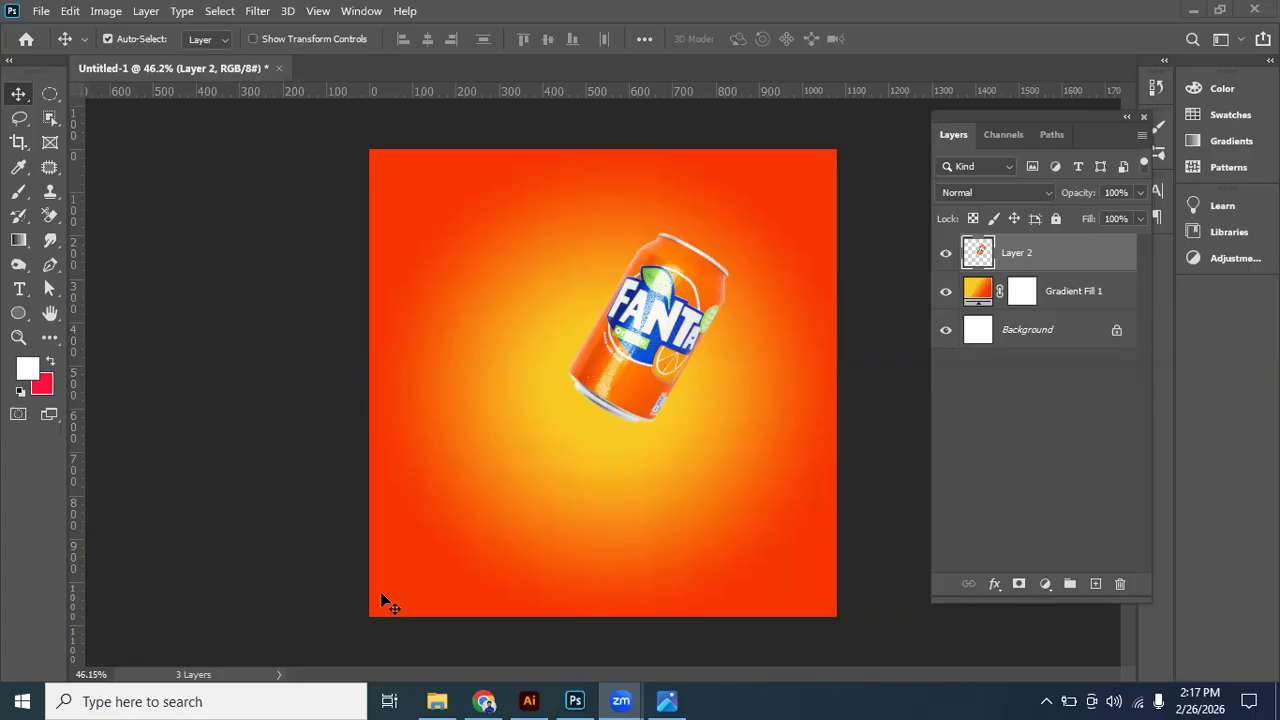
# - Examine the reference design DYD project 2.jpg for how the orange slices sit against the can
pyautogui.click(667, 701)
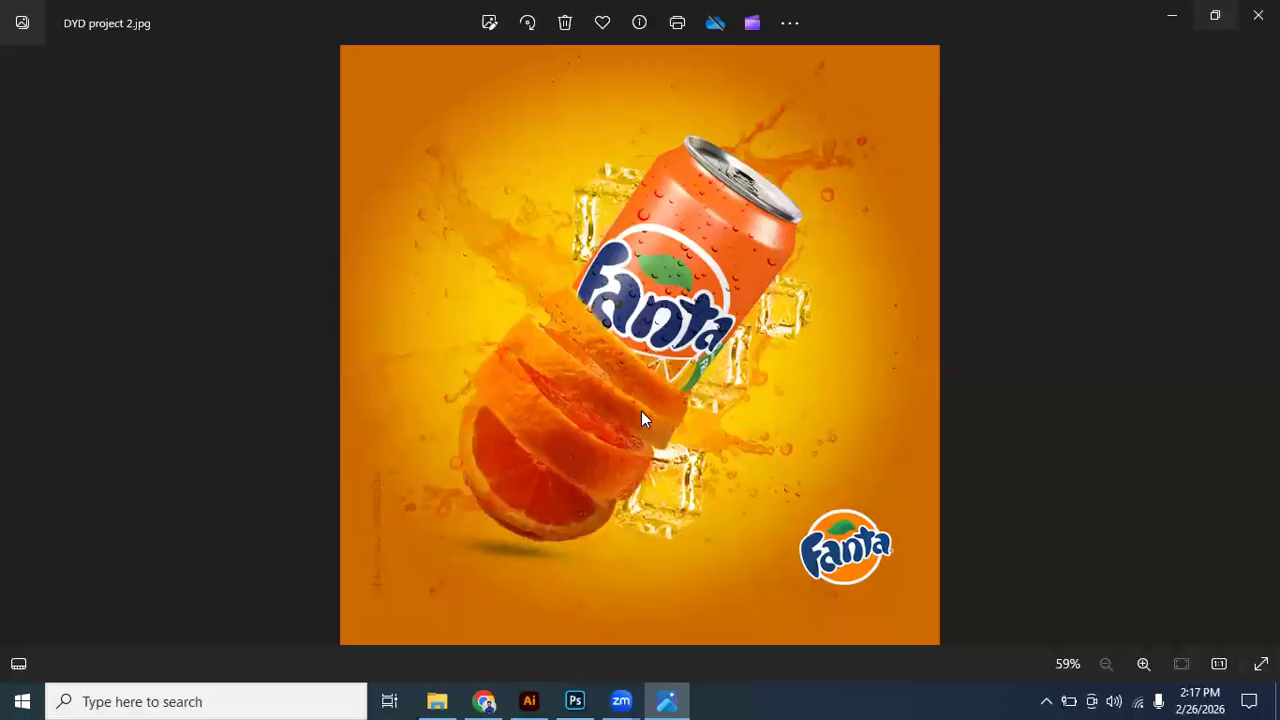
pyautogui.click(1258, 15)
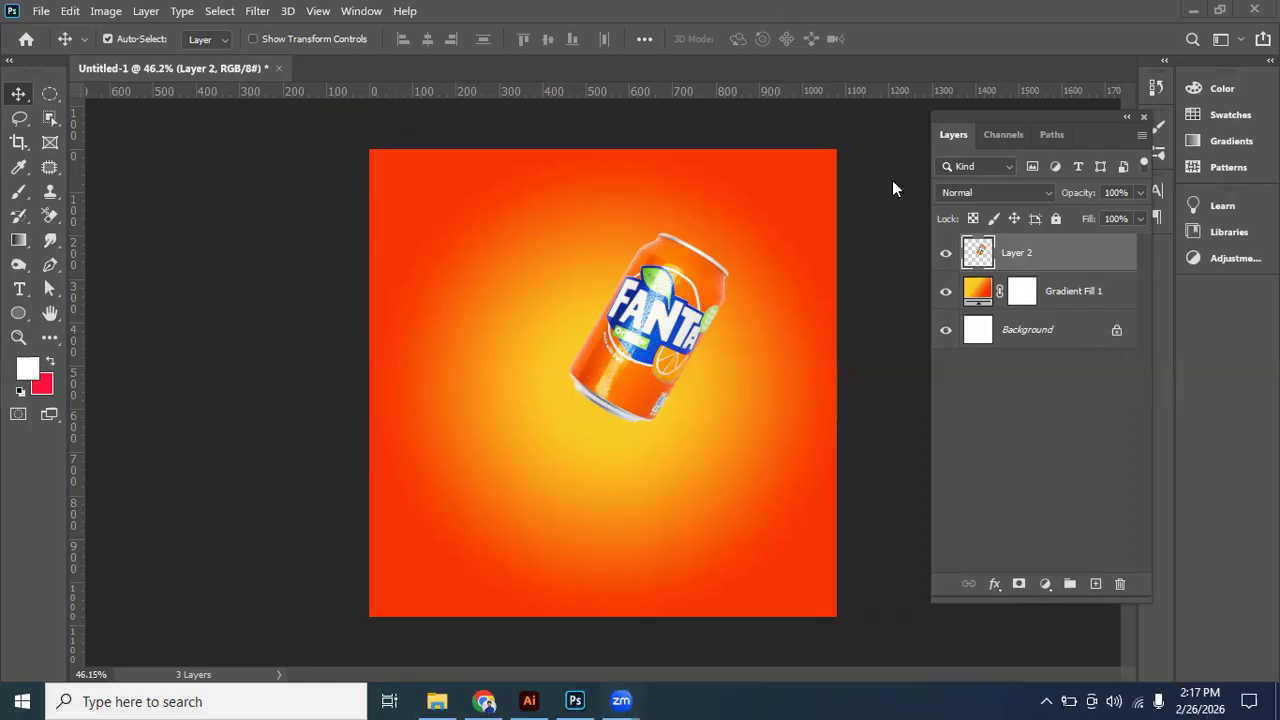
pyautogui.press('super+d')
pyautogui.doubleClick(820, 32)
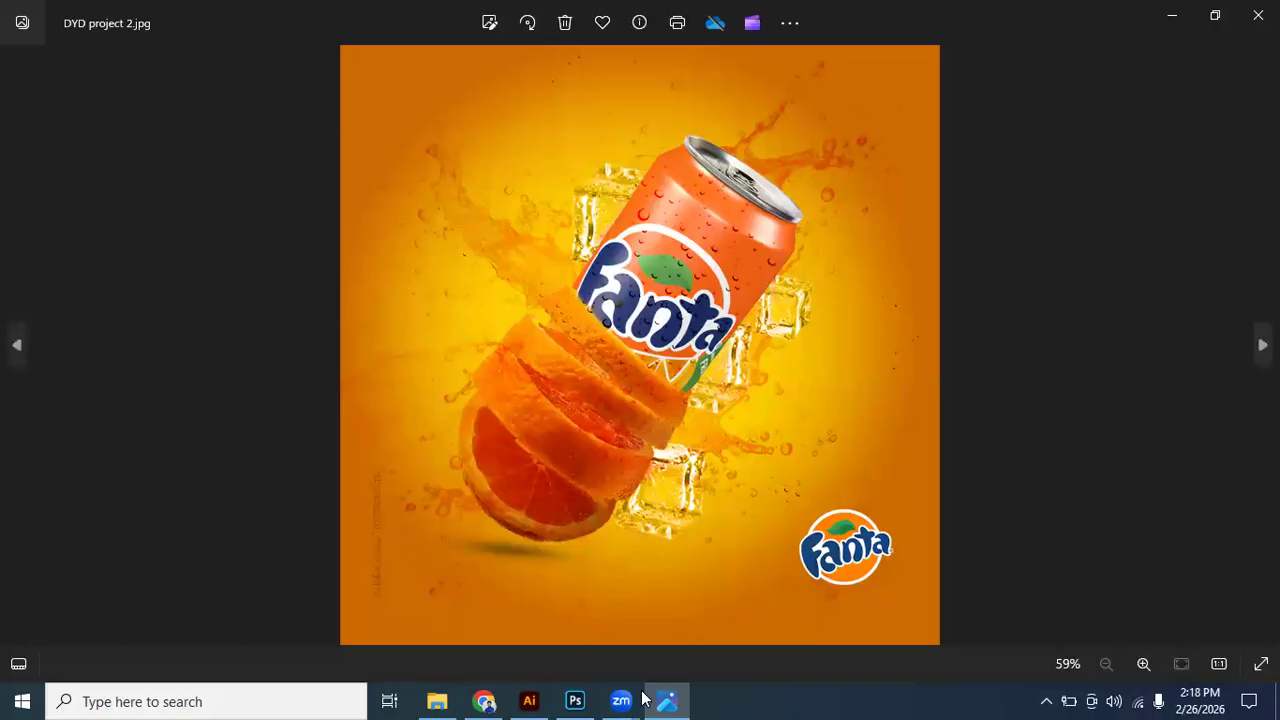
pyautogui.hotkey('alt', 'F4')
# - Open the orange-slices photo from the desktop and paste it into the Photoshop advertisement as a new layer, lower left of the can
pyautogui.doubleClick(744, 590)
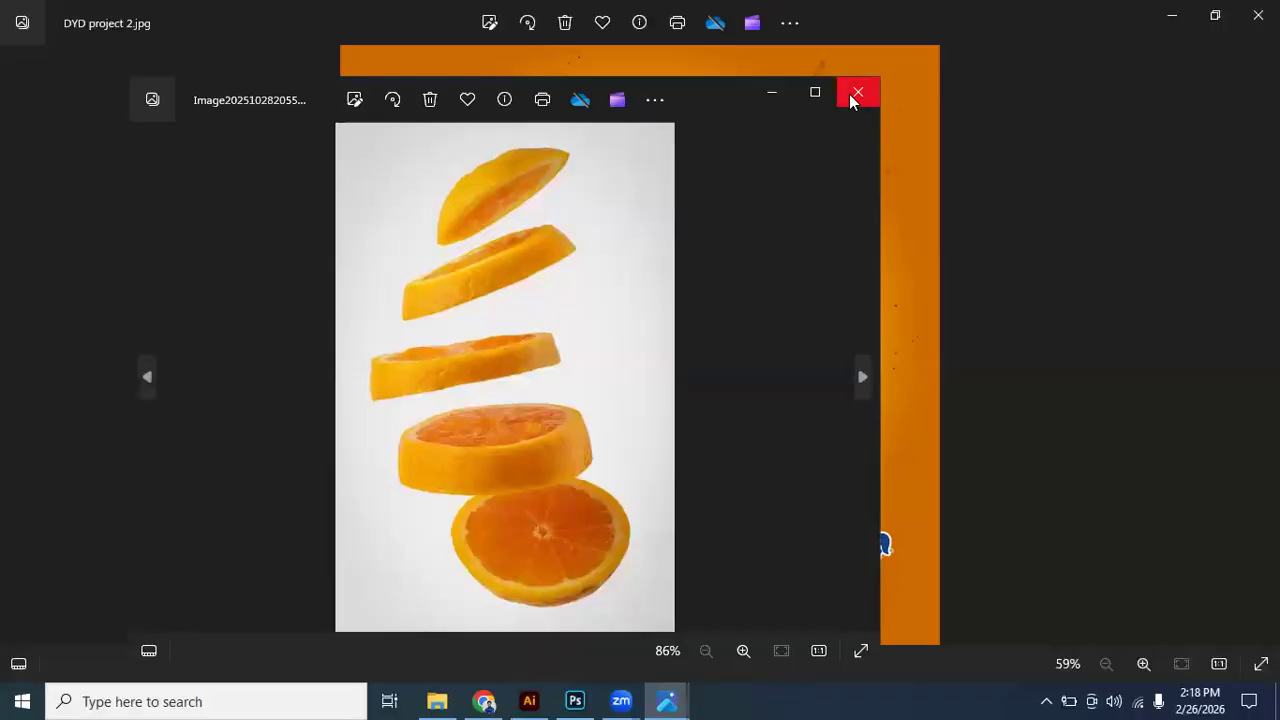
pyautogui.hotkey('alt', 'F4')
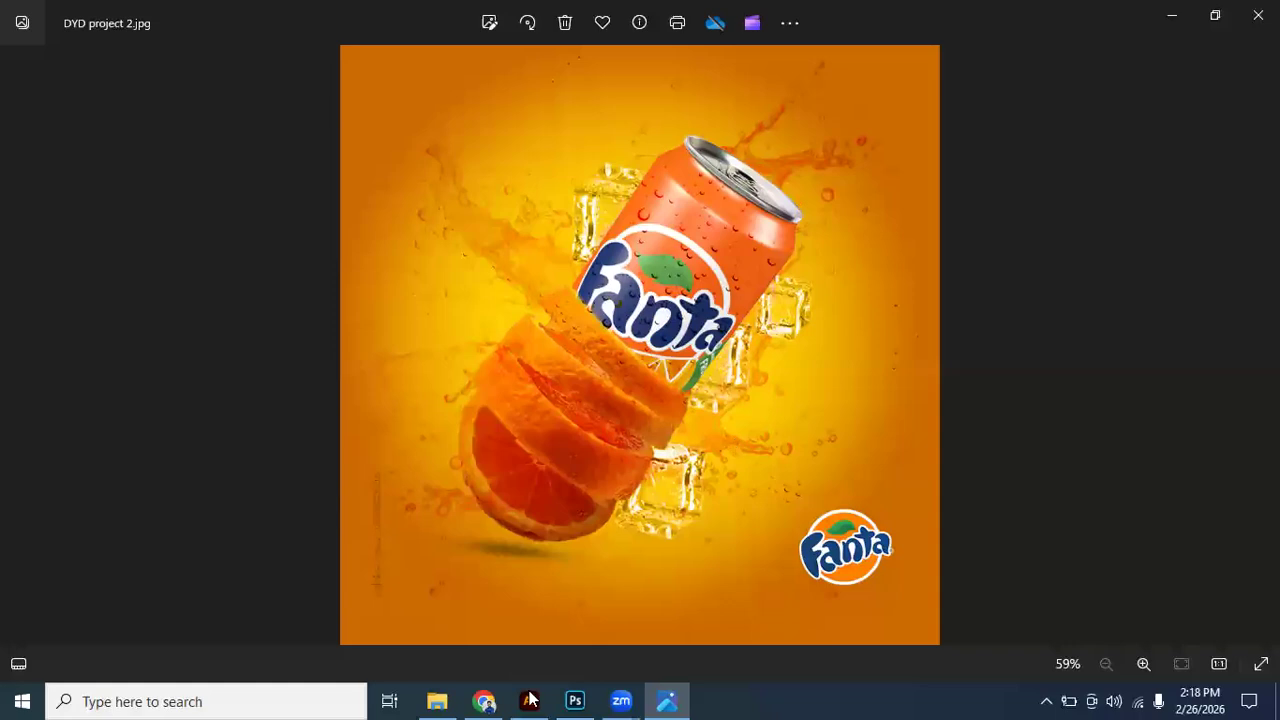
pyautogui.moveTo(531, 700)
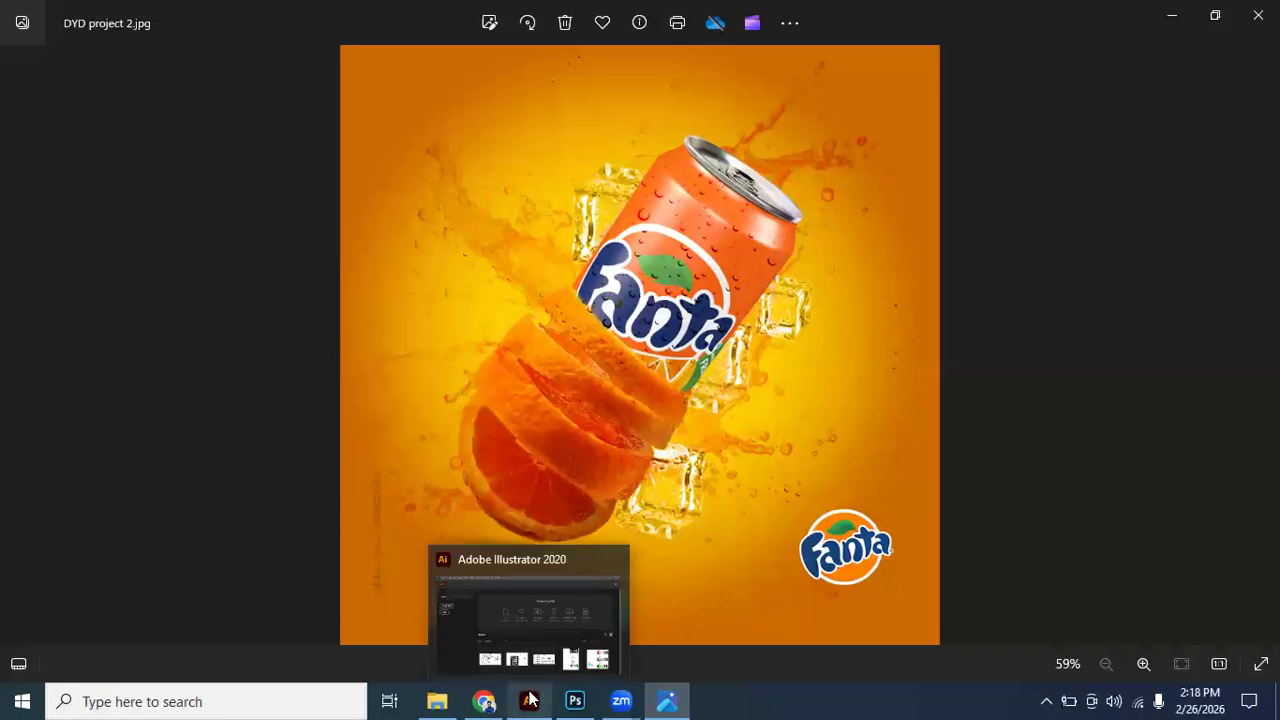
pyautogui.click(671, 700)
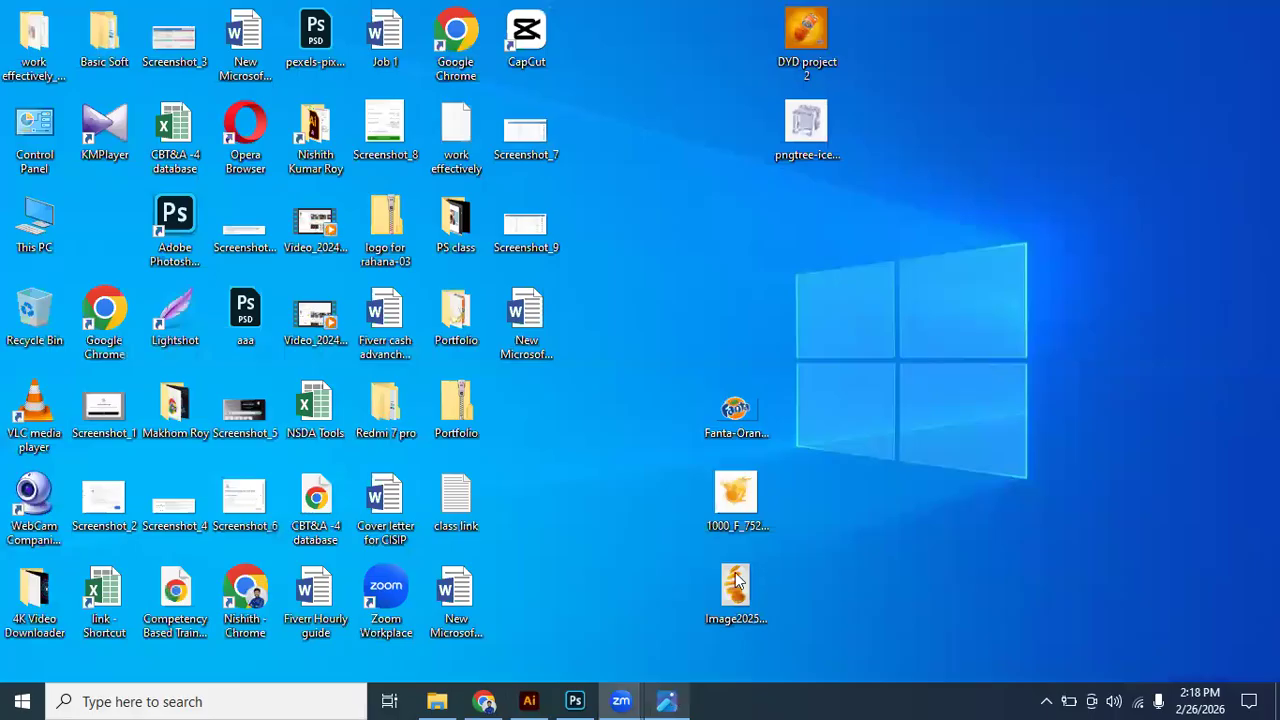
pyautogui.doubleClick(721, 533)
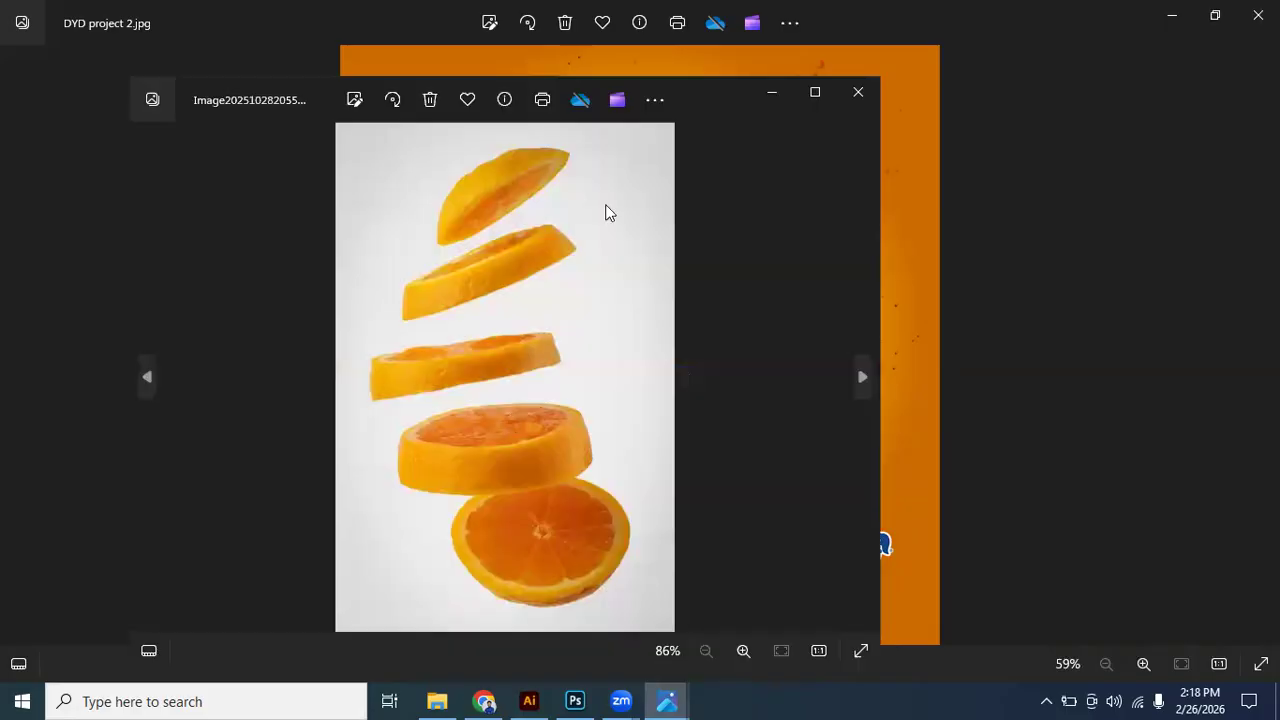
pyautogui.rightClick(675, 352)
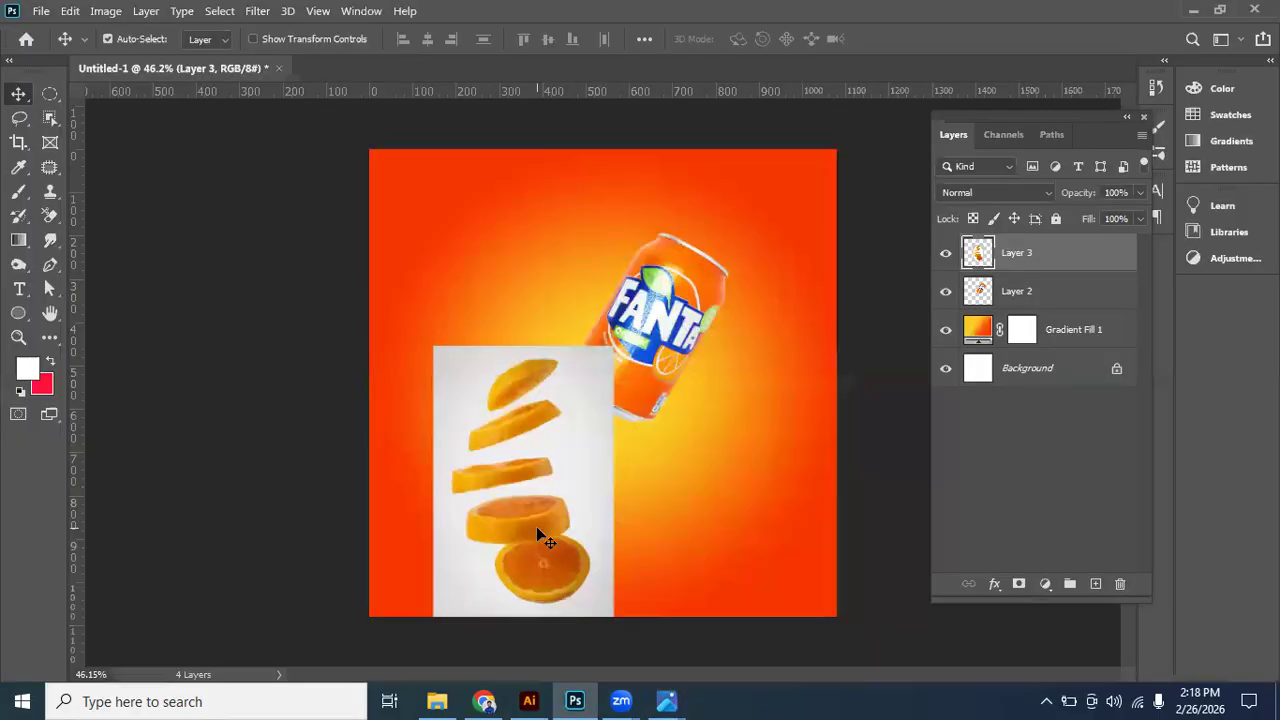
# - Select the topmost orange slice on the pasted photo layer with the Quick Selection tool
pyautogui.scroll(3, 536, 526)
pyautogui.scroll(-1, 620, 415)
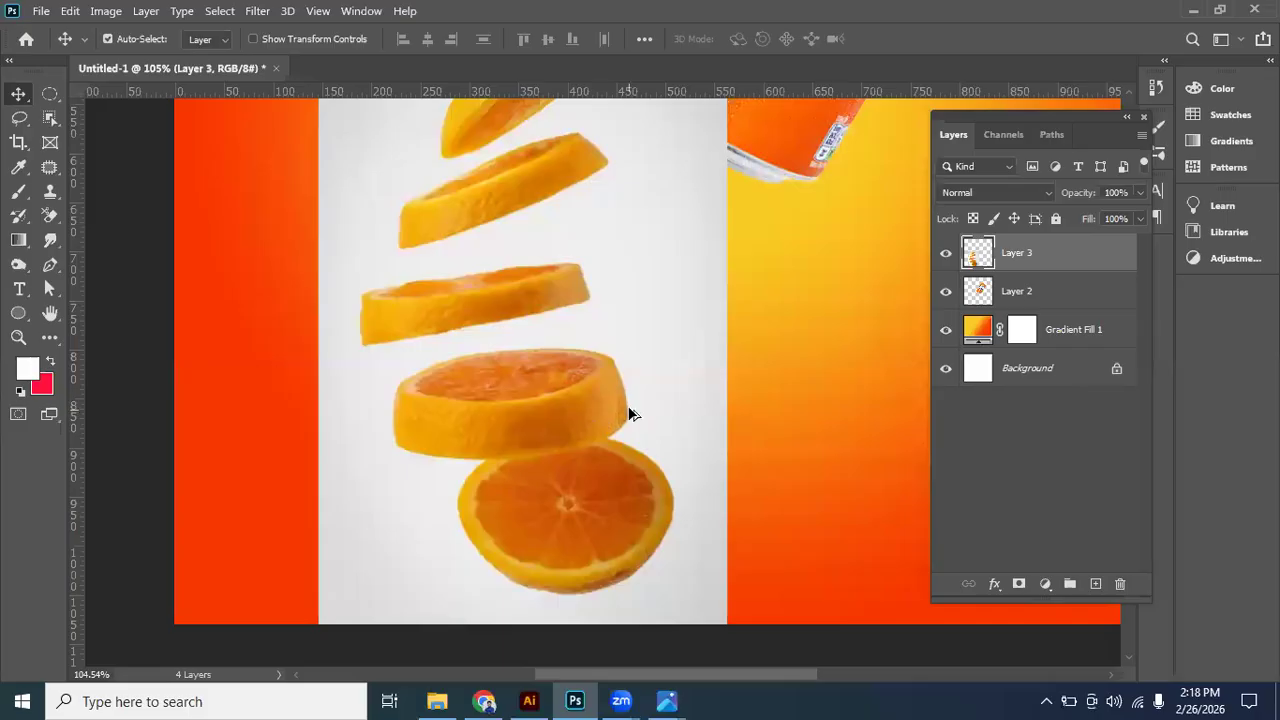
pyautogui.scroll(-2, 725, 323)
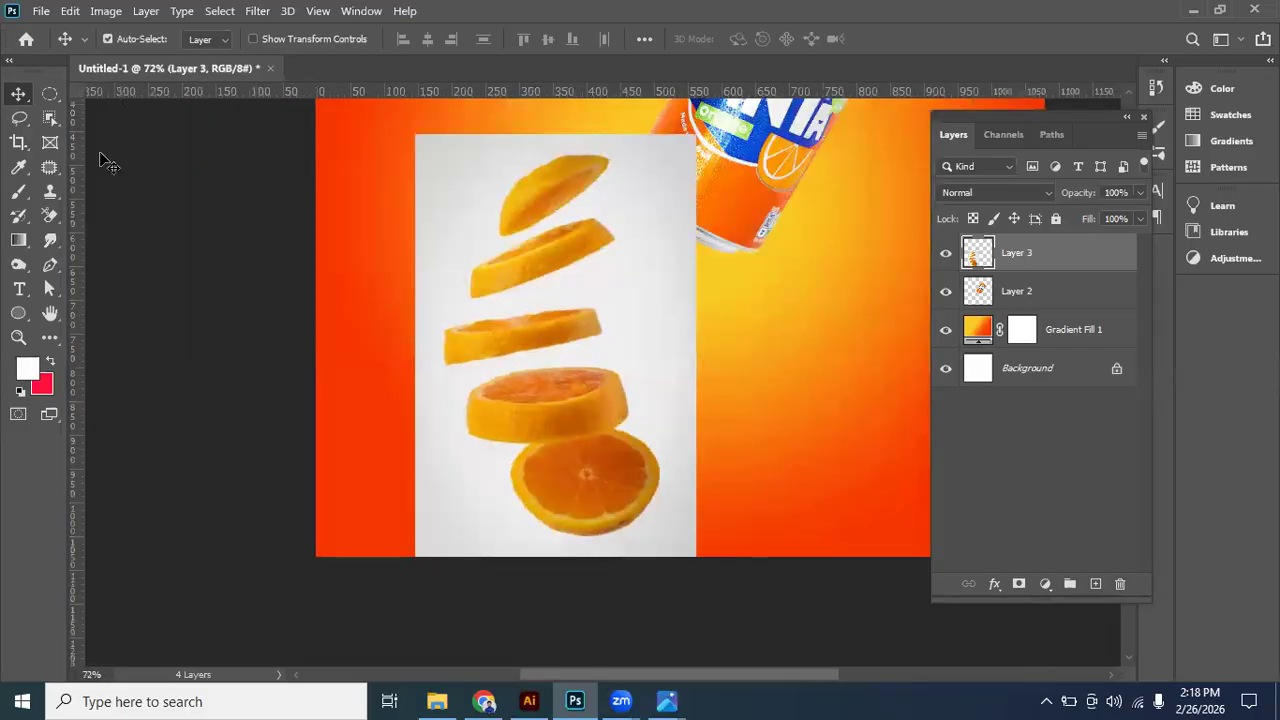
pyautogui.click(47, 121)
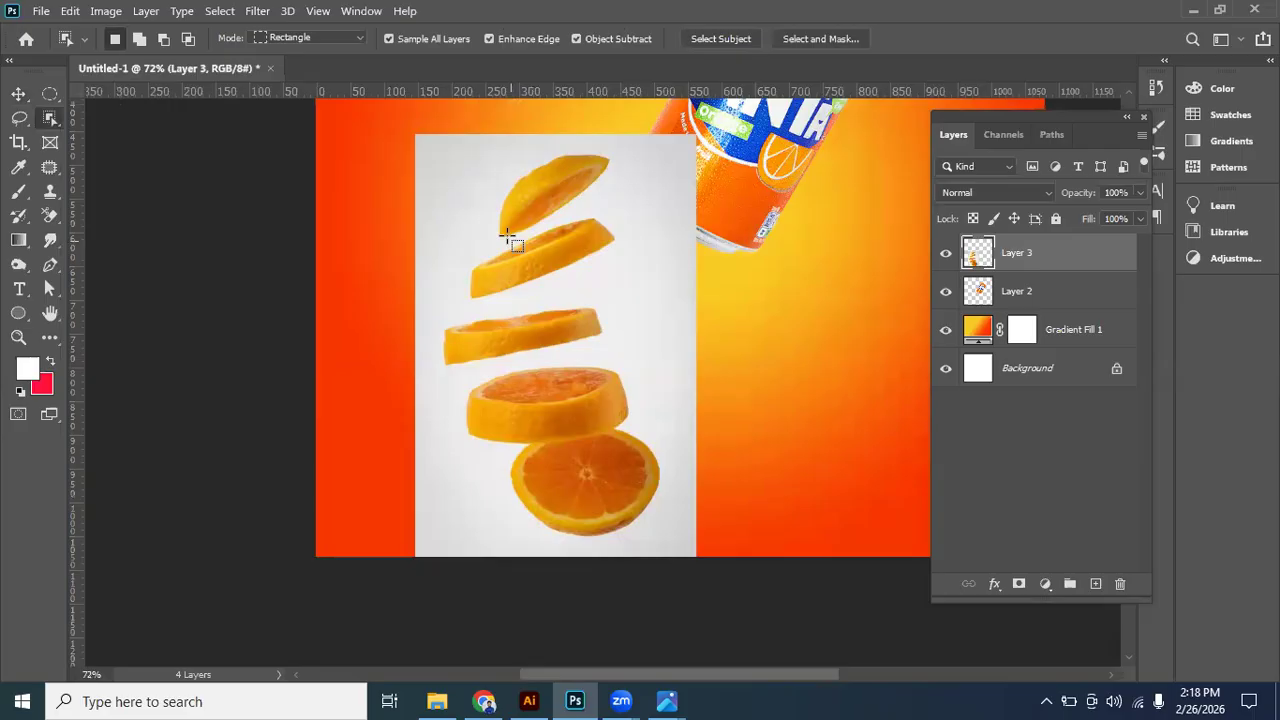
pyautogui.click(47, 121)
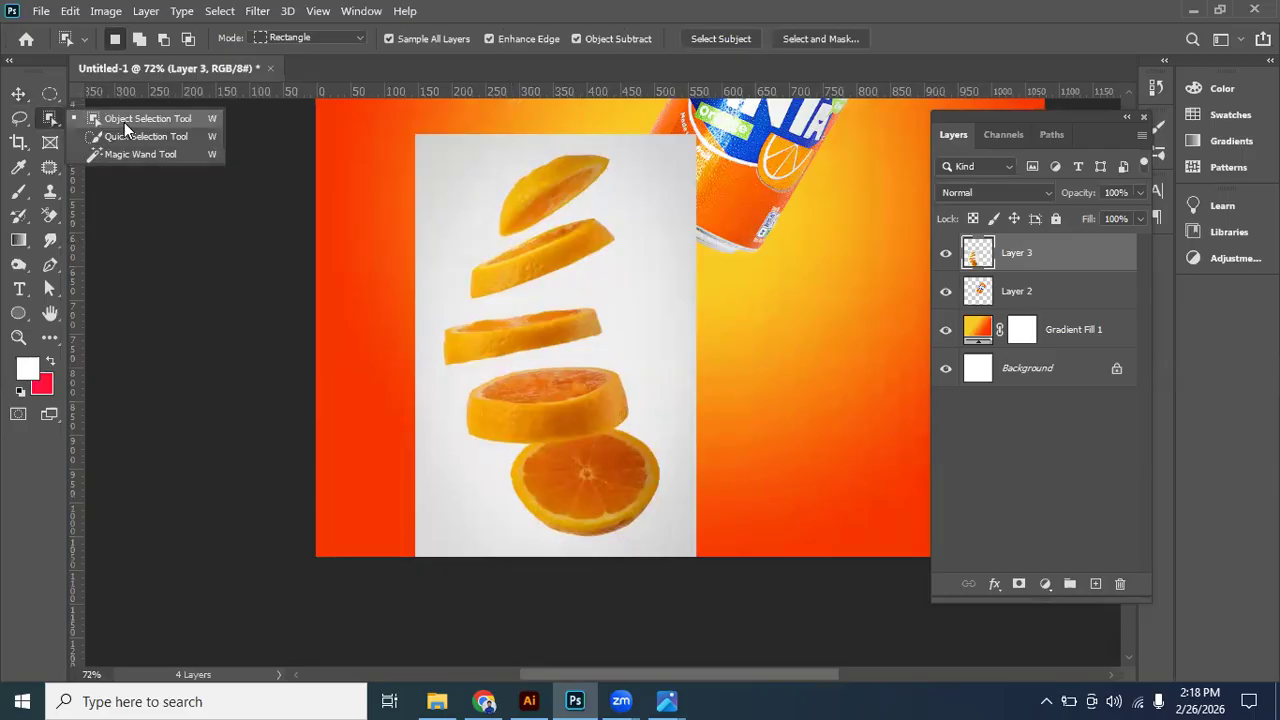
pyautogui.click(140, 136)
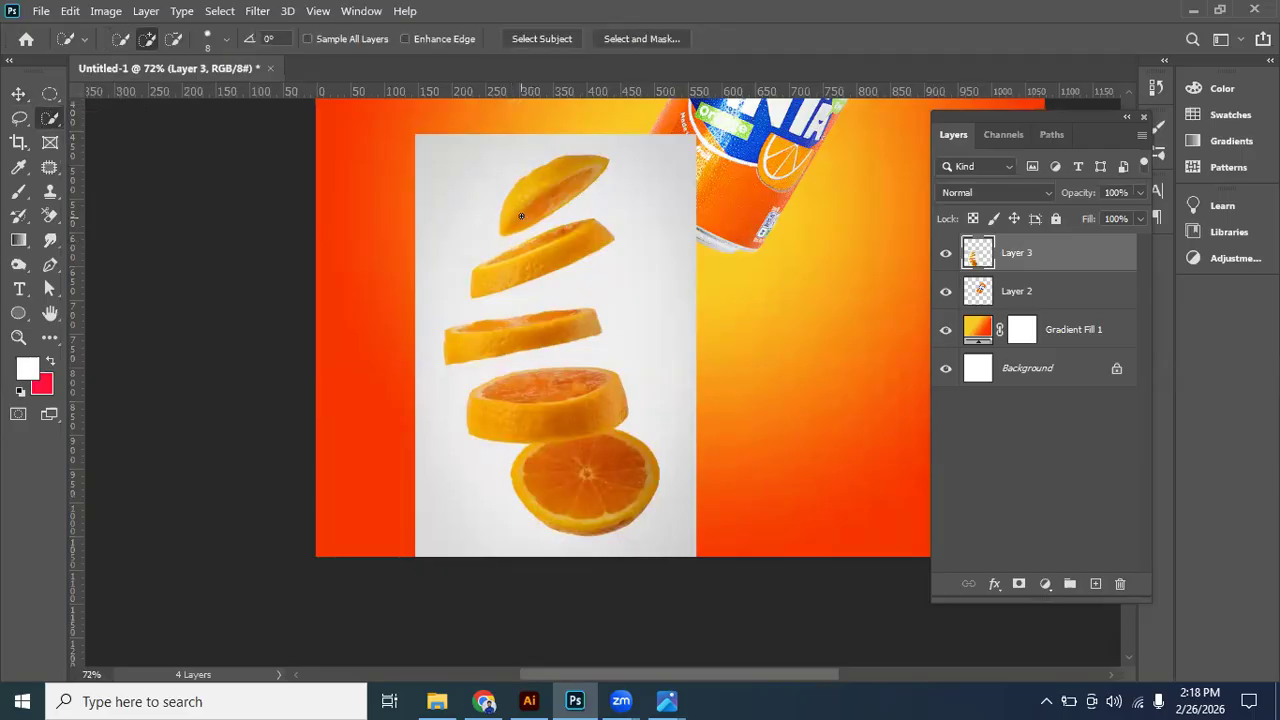
pyautogui.scroll(1, 516, 213)
pyautogui.moveTo(574, 162); pyautogui.dragTo(513, 184)
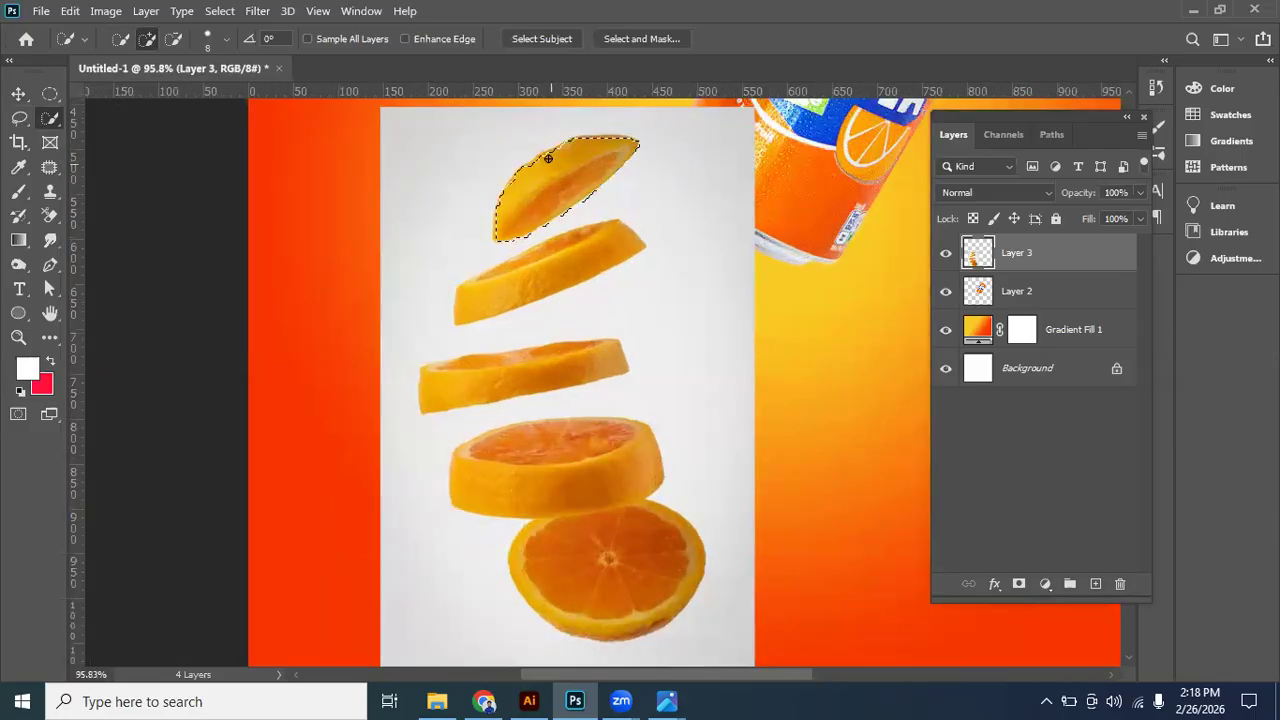
# - Refine the selection along the topmost slice's lower edge so it excludes the grey background
pyautogui.scroll(1, 560, 190)
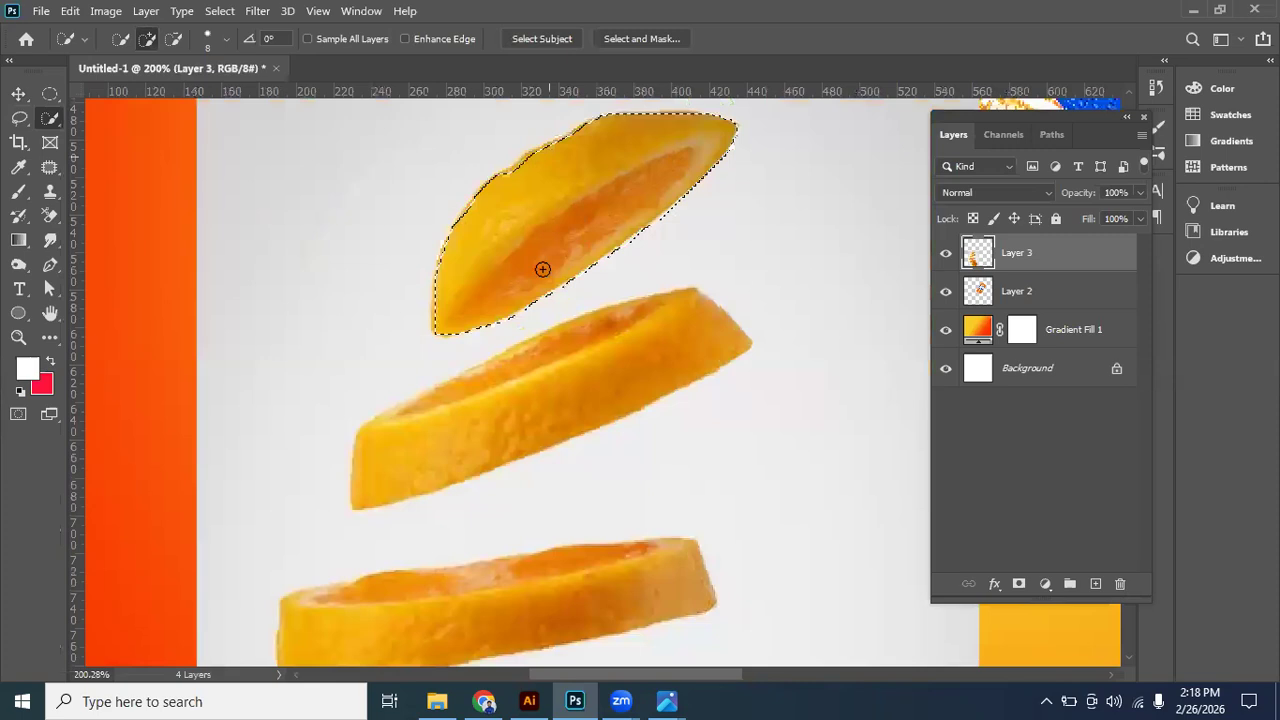
pyautogui.scroll(1, 543, 269)
pyautogui.scroll(2, 507, 305)
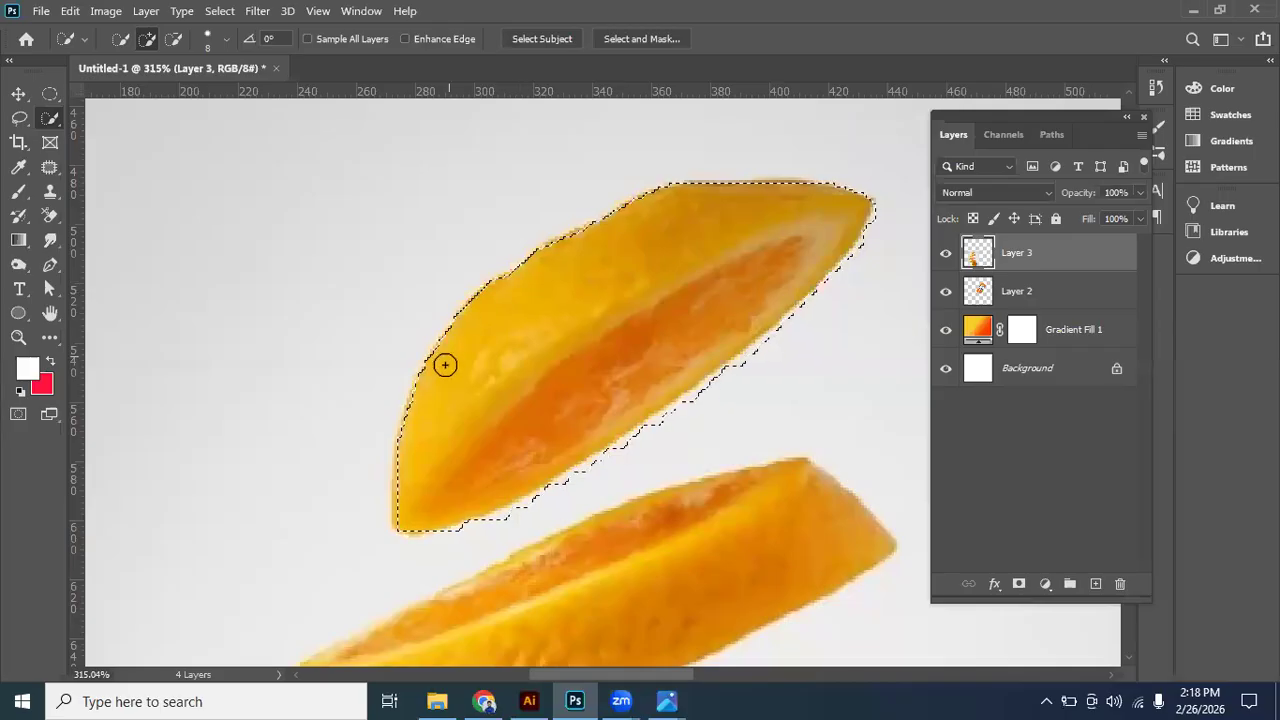
pyautogui.moveTo(529, 505); pyautogui.dragTo(531, 502)
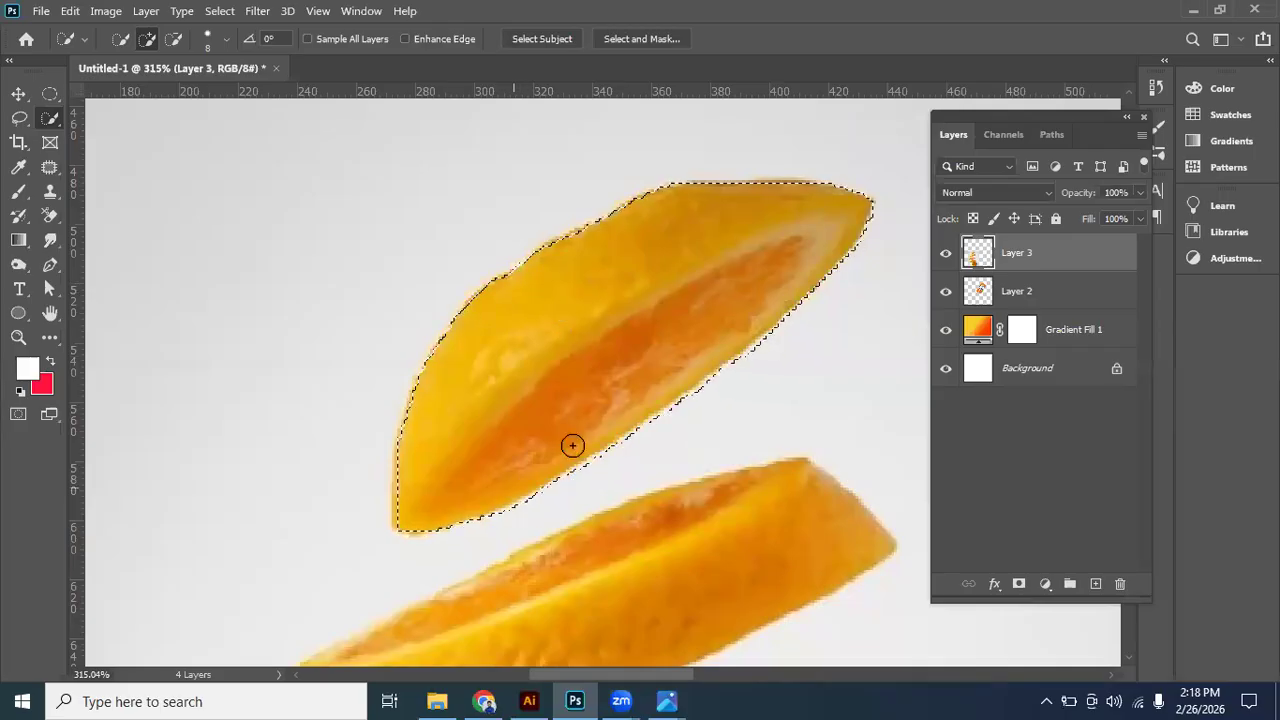
# - Add the second orange slice to the selection and tighten the selection along its upper and lower edges
pyautogui.moveTo(557, 645); pyautogui.dragTo(553, 531)
pyautogui.scroll(-5, 480, 300)
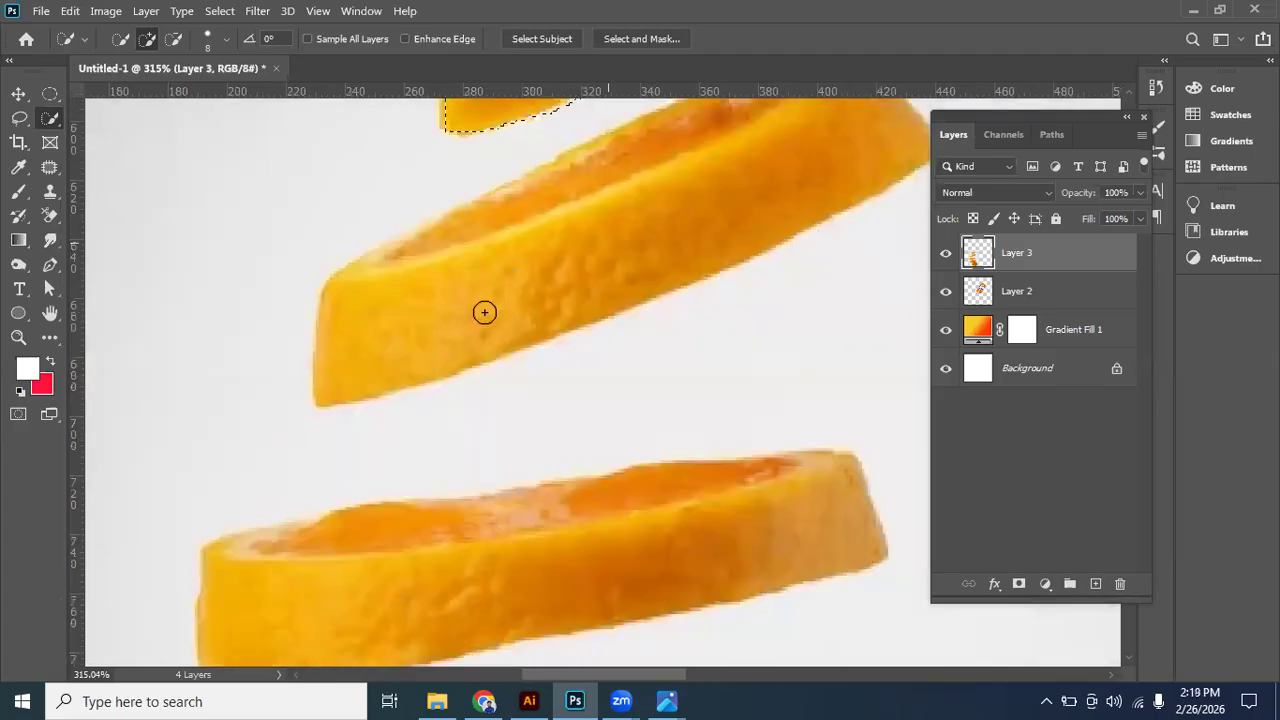
pyautogui.scroll(2, 483, 311)
pyautogui.scroll(-1, 490, 315)
pyautogui.click(607, 276)
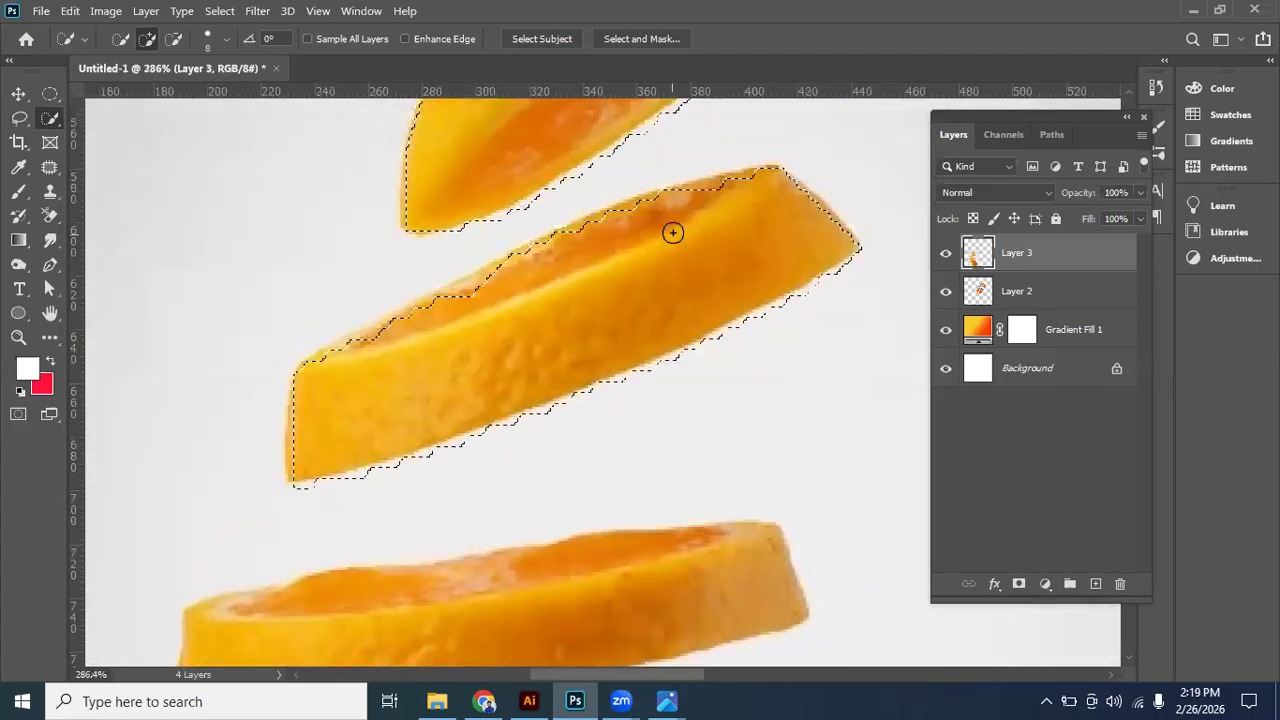
pyautogui.moveTo(736, 189)
pyautogui.mouseDown()
pyautogui.moveTo(611, 221)
pyautogui.moveTo(331, 356)
pyautogui.moveTo(307, 386)
pyautogui.moveTo(369, 451)
pyautogui.mouseUp()
pyautogui.moveTo(503, 279)
pyautogui.mouseDown()
pyautogui.moveTo(357, 348)
pyautogui.moveTo(341, 369)
pyautogui.mouseUp()
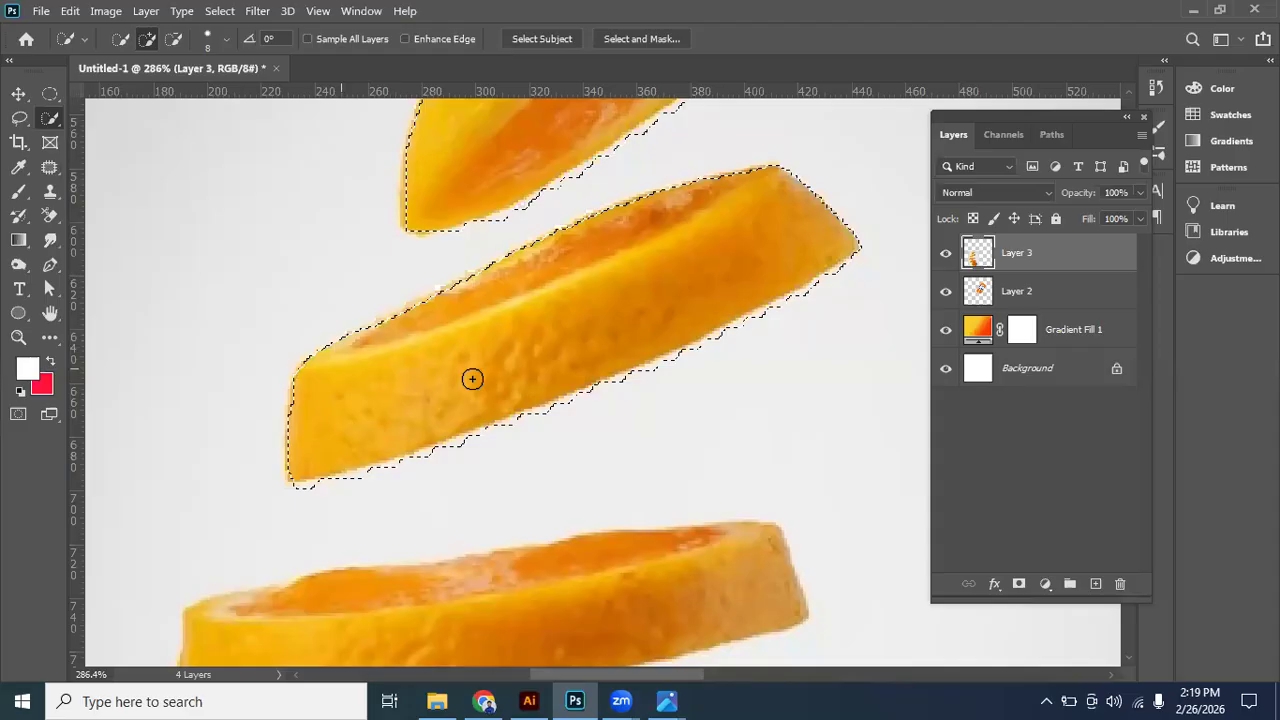
pyautogui.press('space')
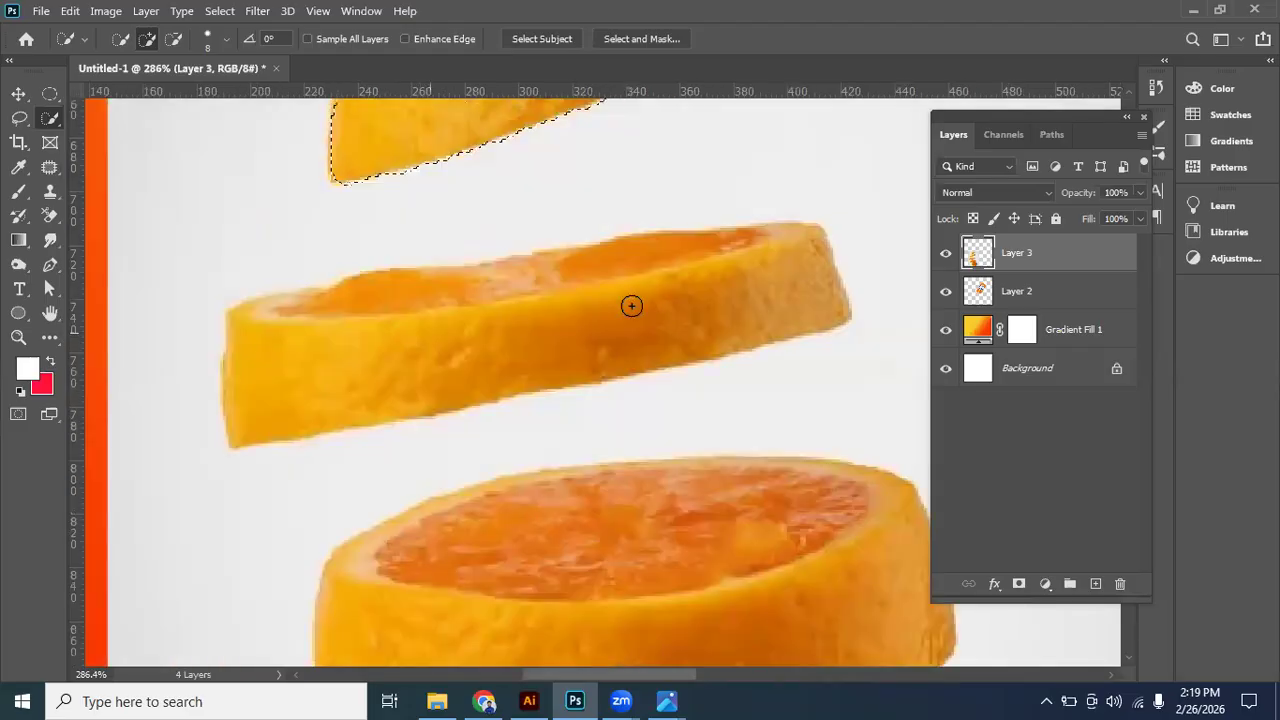
# - Add the third orange slice to the selection and trim the background along its lower edge
pyautogui.moveTo(631, 305)
pyautogui.mouseDown()
pyautogui.moveTo(651, 291)
pyautogui.moveTo(519, 273)
pyautogui.moveTo(420, 294)
pyautogui.moveTo(531, 280)
pyautogui.moveTo(503, 274)
pyautogui.moveTo(543, 266)
pyautogui.moveTo(411, 277)
pyautogui.moveTo(378, 305)
pyautogui.moveTo(349, 294)
pyautogui.moveTo(297, 306)
pyautogui.moveTo(343, 300)
pyautogui.moveTo(483, 368)
pyautogui.mouseUp()
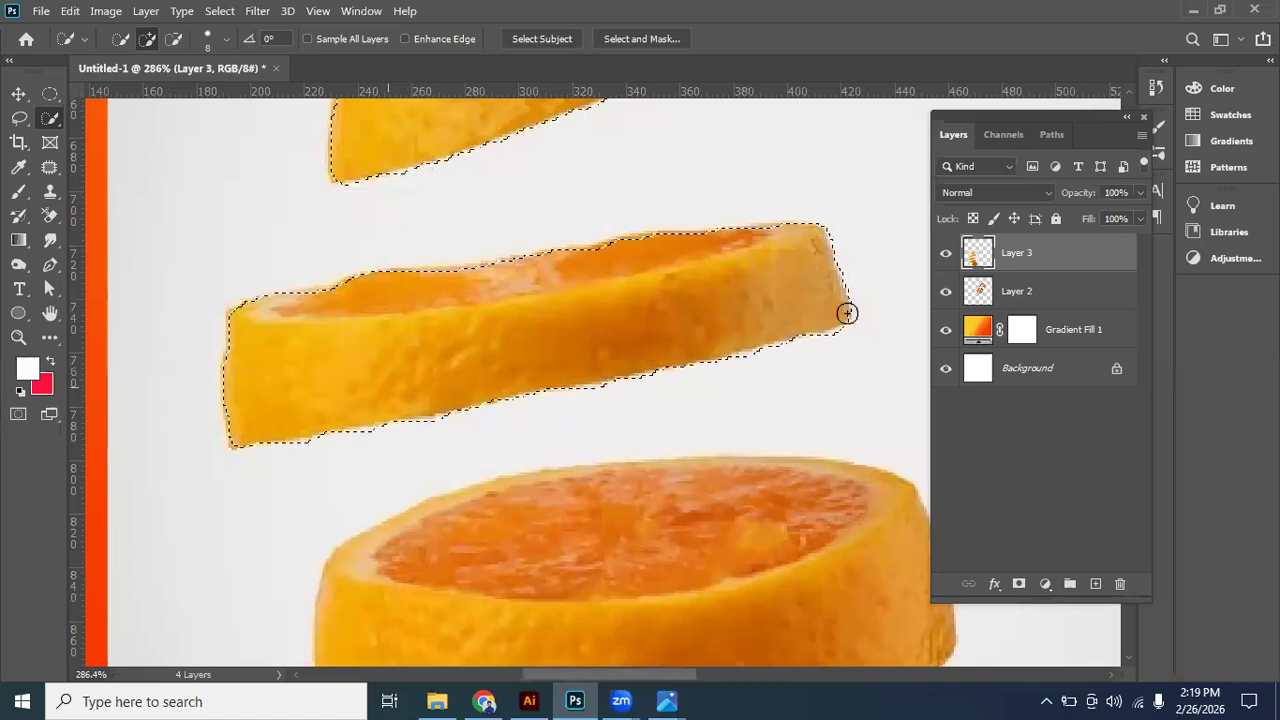
pyautogui.moveTo(652, 354)
pyautogui.mouseDown()
pyautogui.moveTo(588, 263)
pyautogui.moveTo(646, 252)
pyautogui.moveTo(566, 263)
pyautogui.moveTo(823, 265)
pyautogui.moveTo(795, 330)
pyautogui.moveTo(806, 360)
pyautogui.mouseUp()
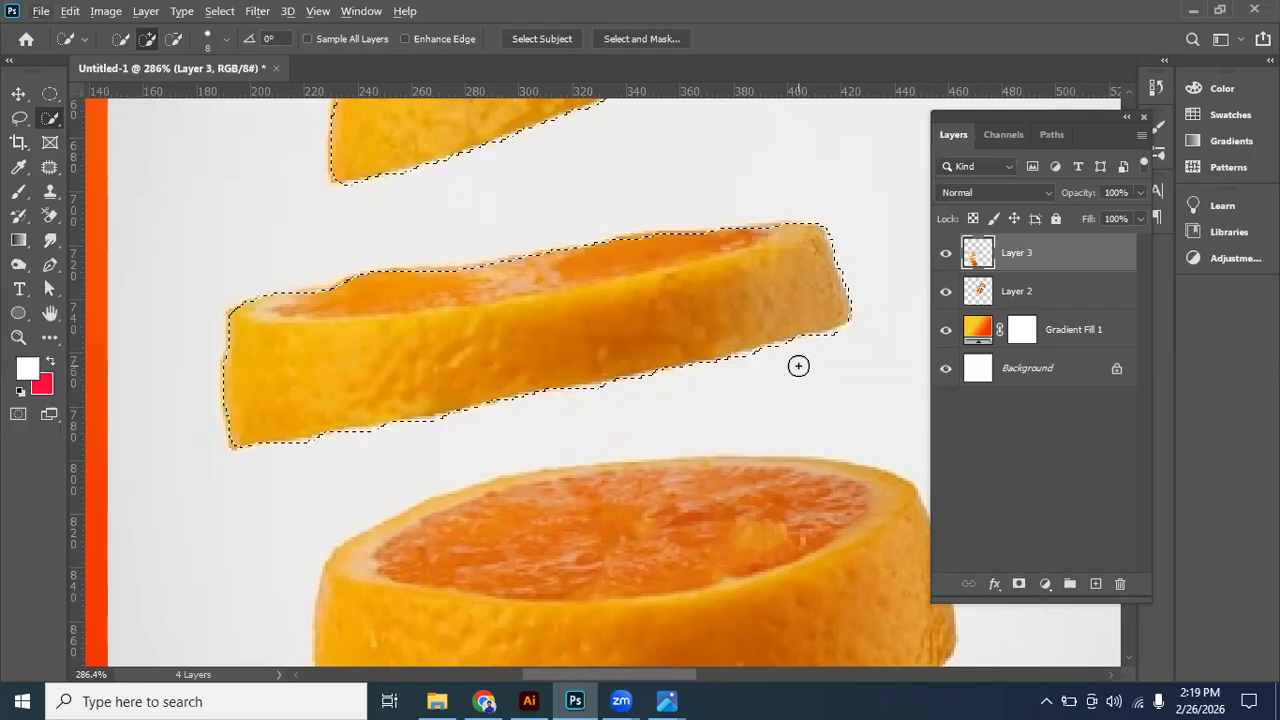
pyautogui.hotkey('ctrl', 'd')
pyautogui.scroll(-1, 623, 291)
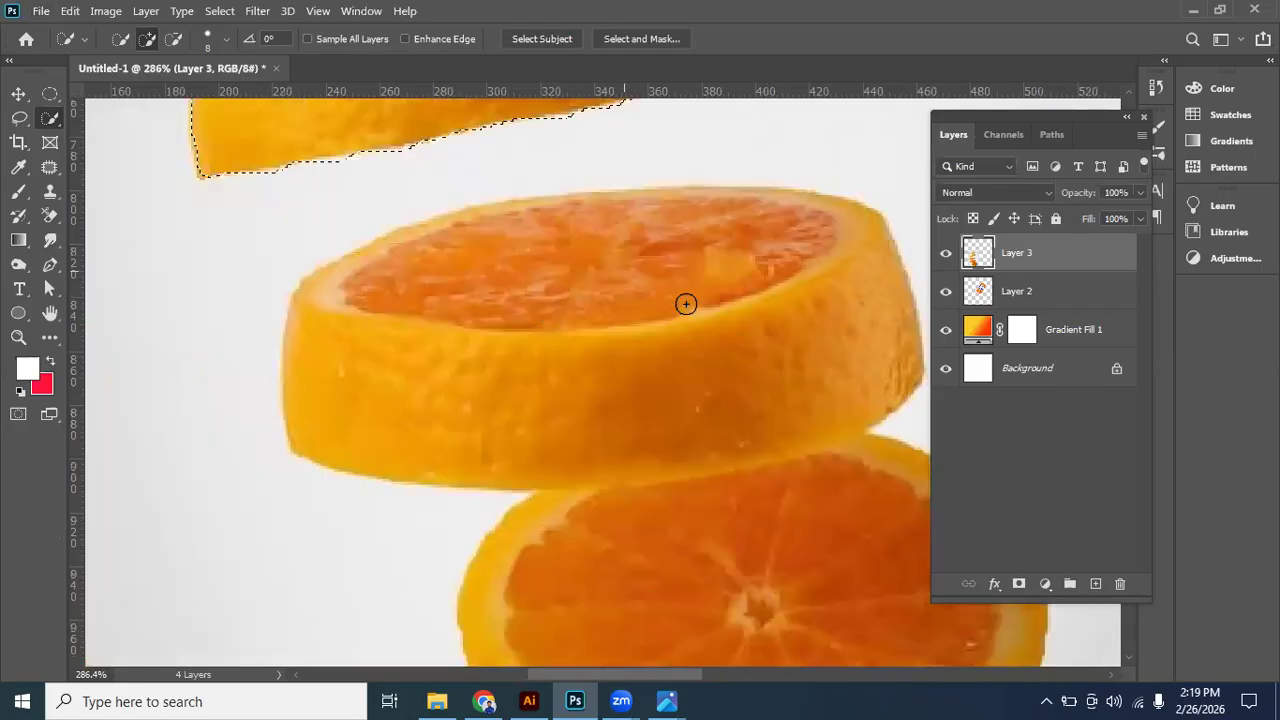
# - Extend the selection to the thick fourth slice and the round slice below it
pyautogui.moveTo(675, 293)
pyautogui.mouseDown()
pyautogui.moveTo(481, 294)
pyautogui.moveTo(532, 259)
pyautogui.moveTo(609, 263)
pyautogui.moveTo(683, 209)
pyautogui.moveTo(566, 203)
pyautogui.moveTo(697, 270)
pyautogui.moveTo(737, 268)
pyautogui.mouseUp()
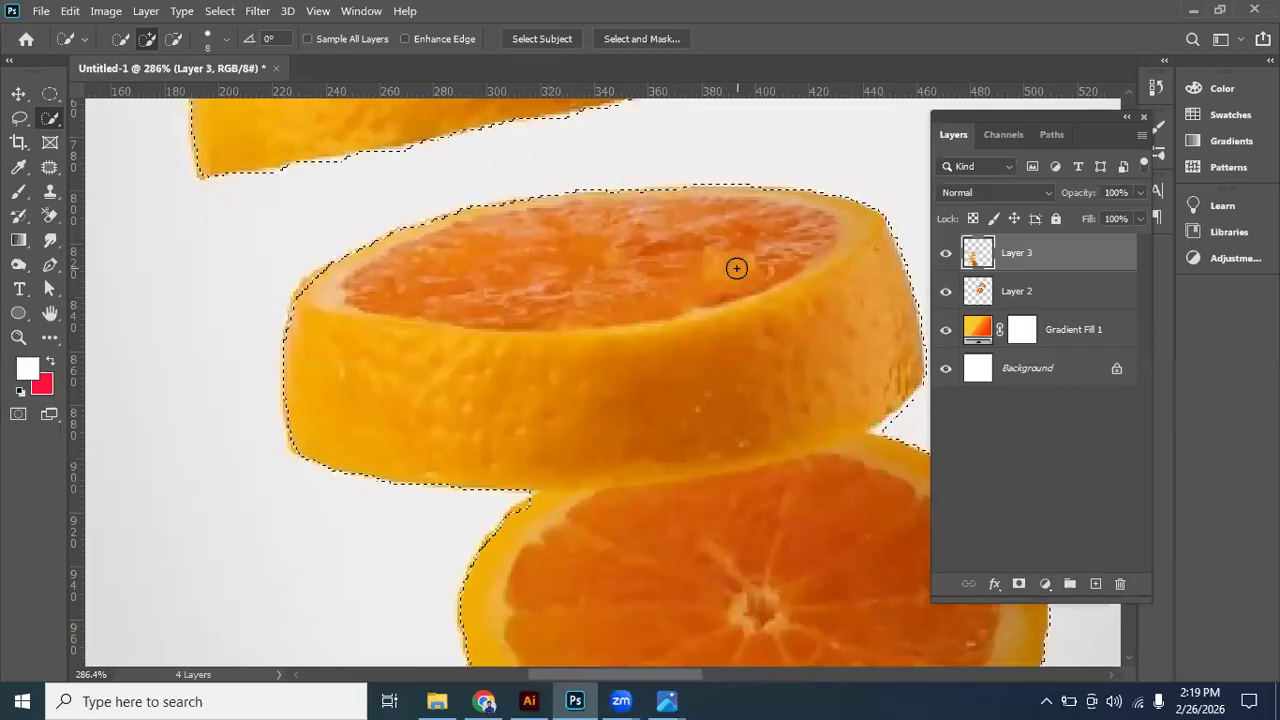
pyautogui.moveTo(783, 482); pyautogui.dragTo(726, 309)
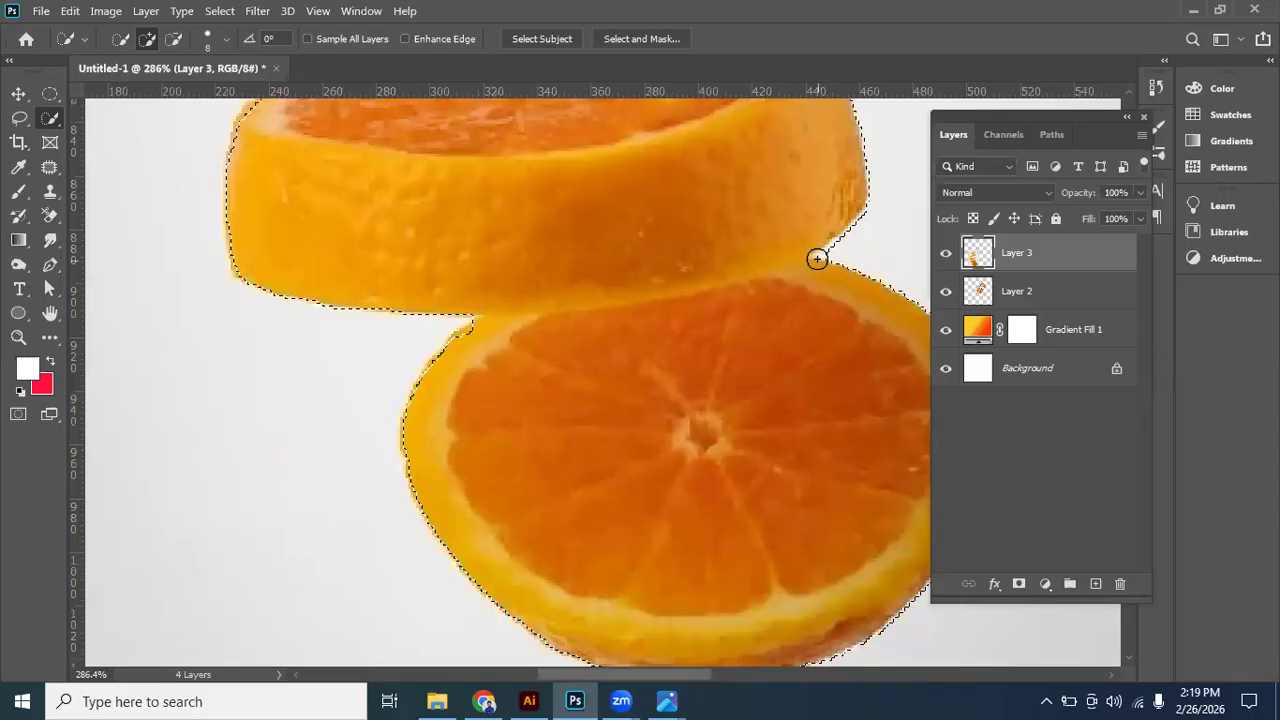
pyautogui.scroll(-2, 698, 351)
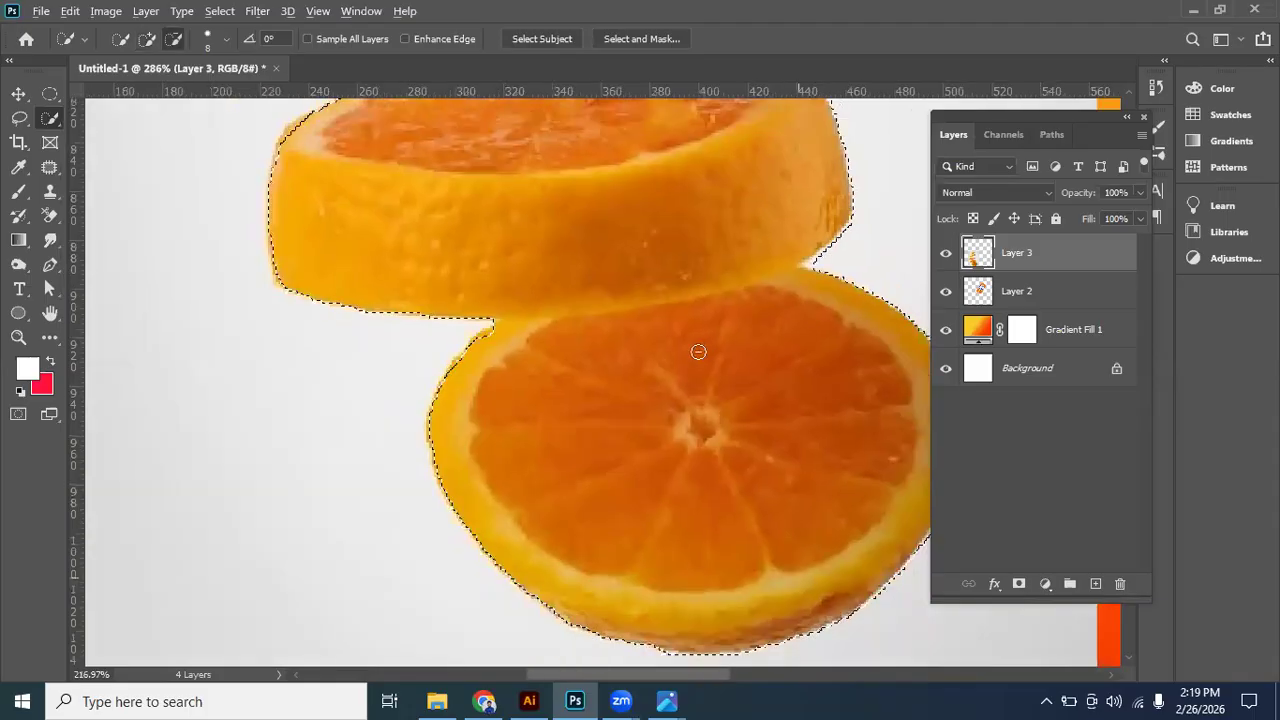
pyautogui.scroll(-4, 715, 350)
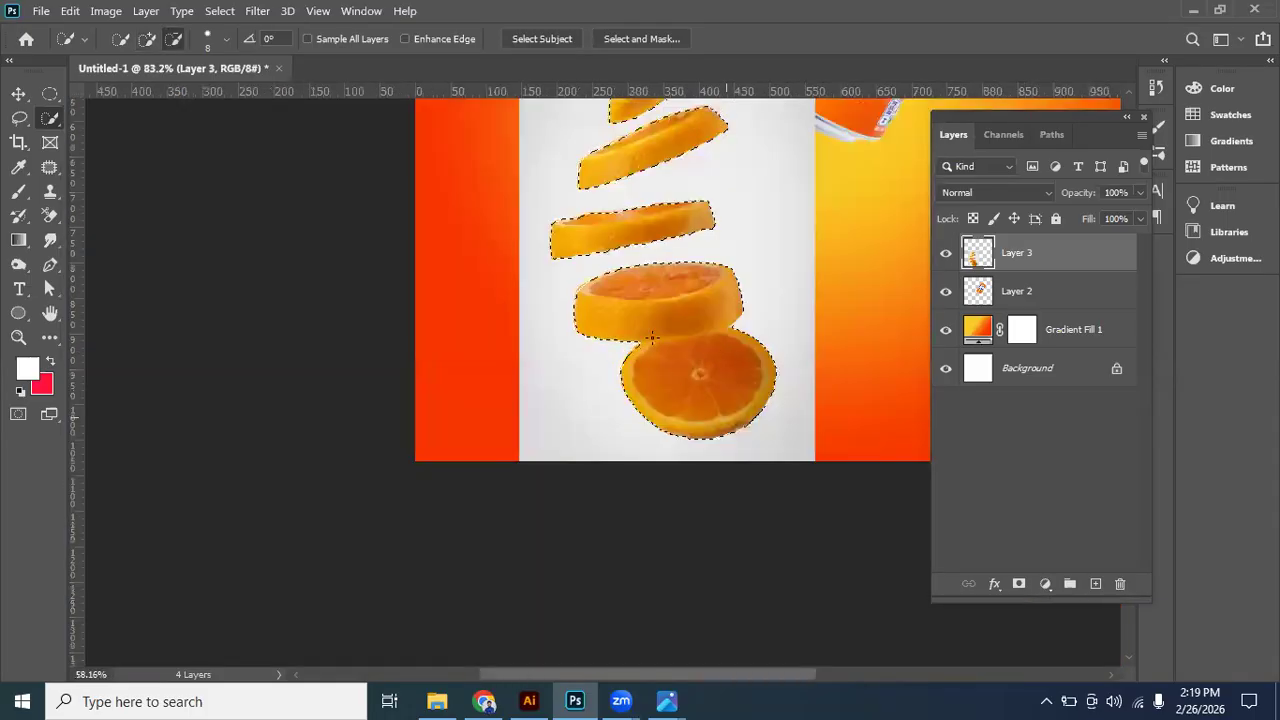
pyautogui.scroll(-2, 652, 340)
# - Copy the selected orange slices to a new layer and delete the original photo layer
pyautogui.click(18, 94)
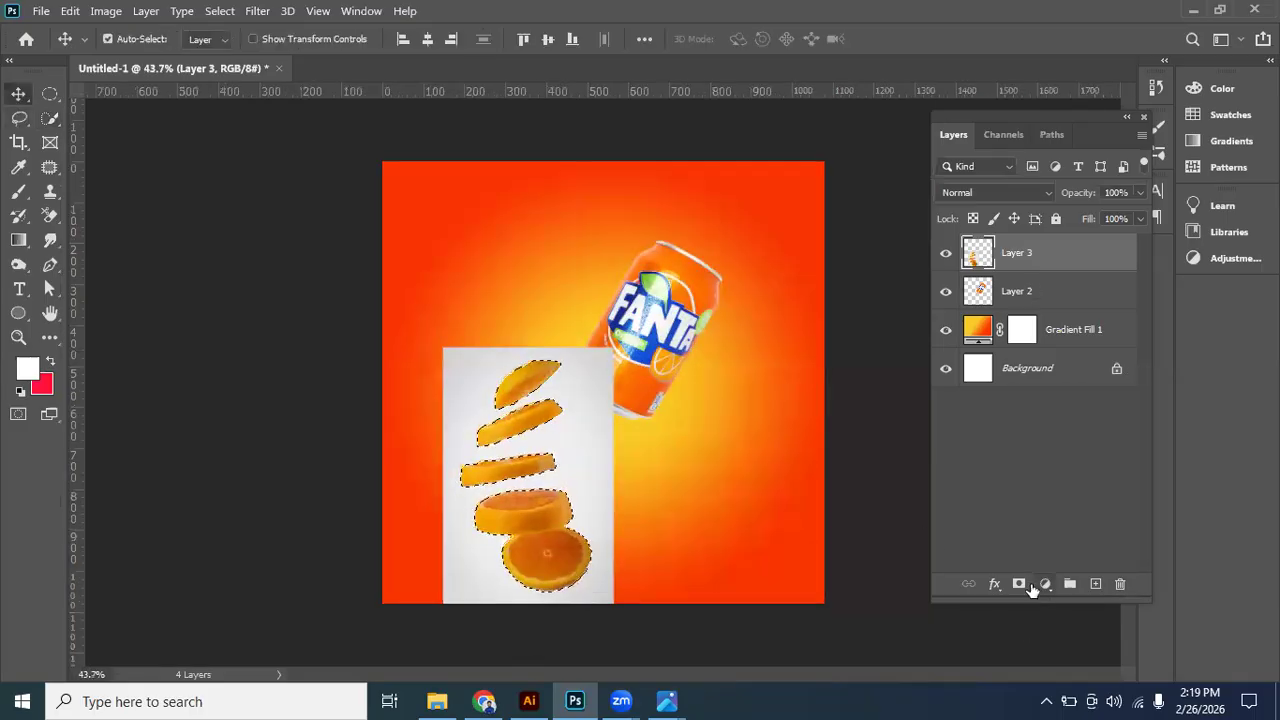
pyautogui.hotkey('ctrl', 'j')
pyautogui.moveTo(1063, 290); pyautogui.dragTo(1120, 583)
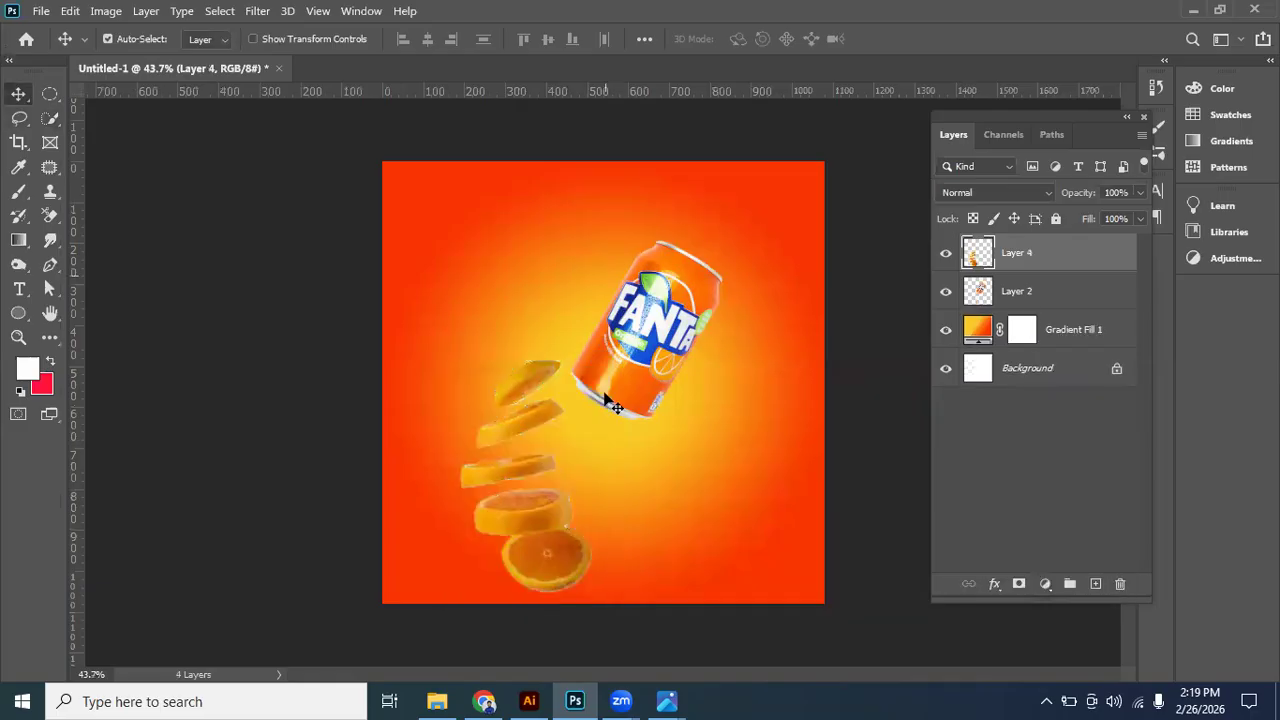
pyautogui.scroll(3, 540, 520)
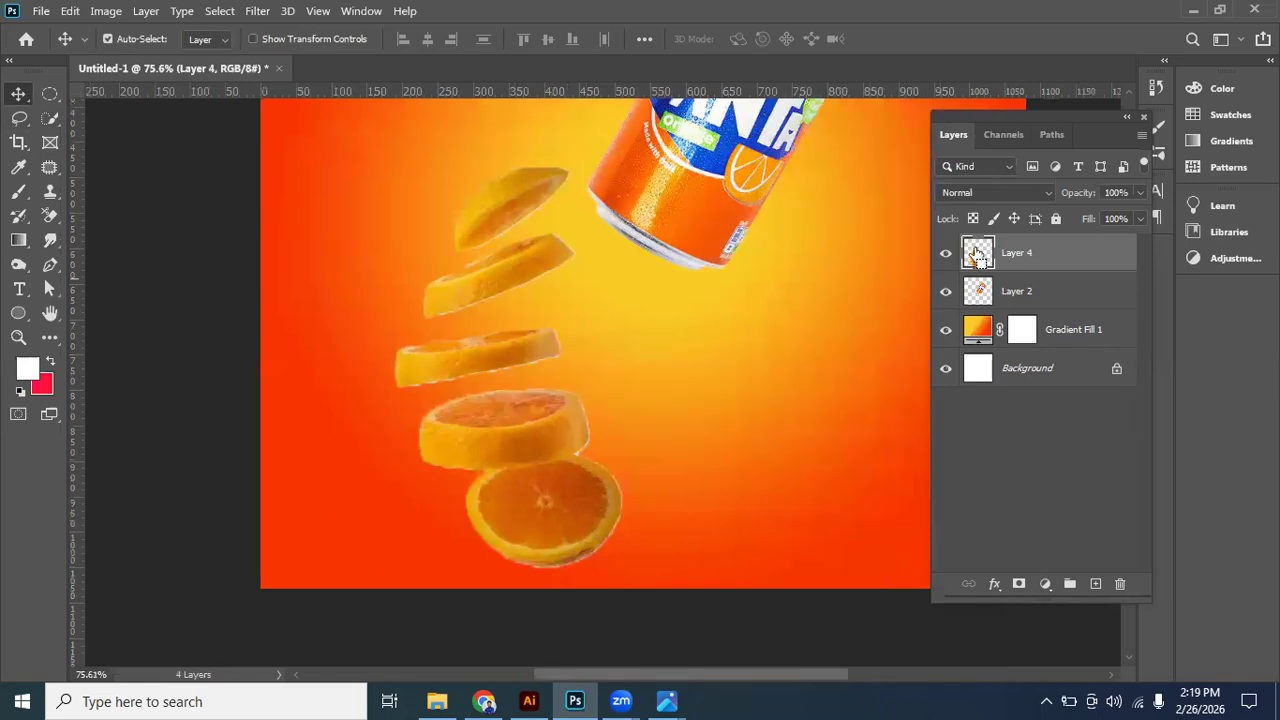
pyautogui.keyDown('ctrl'); pyautogui.click(977, 255); pyautogui.keyUp('ctrl')
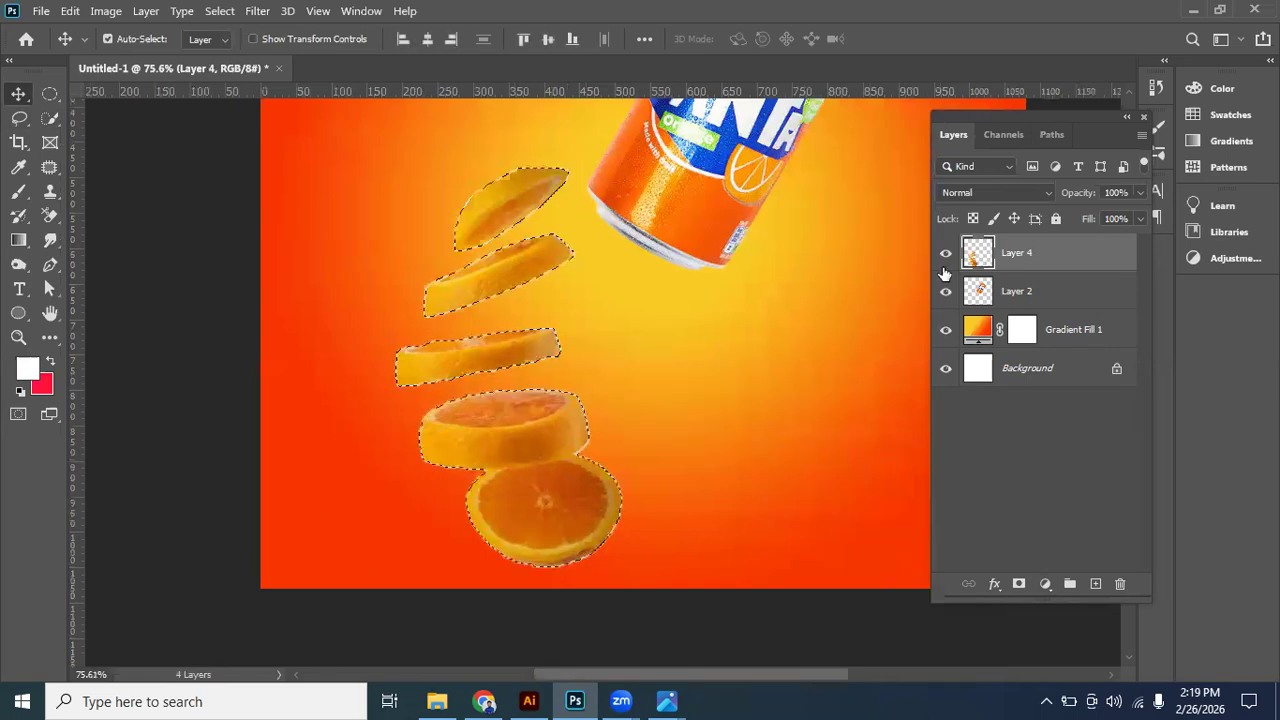
pyautogui.scroll(2, 726, 374)
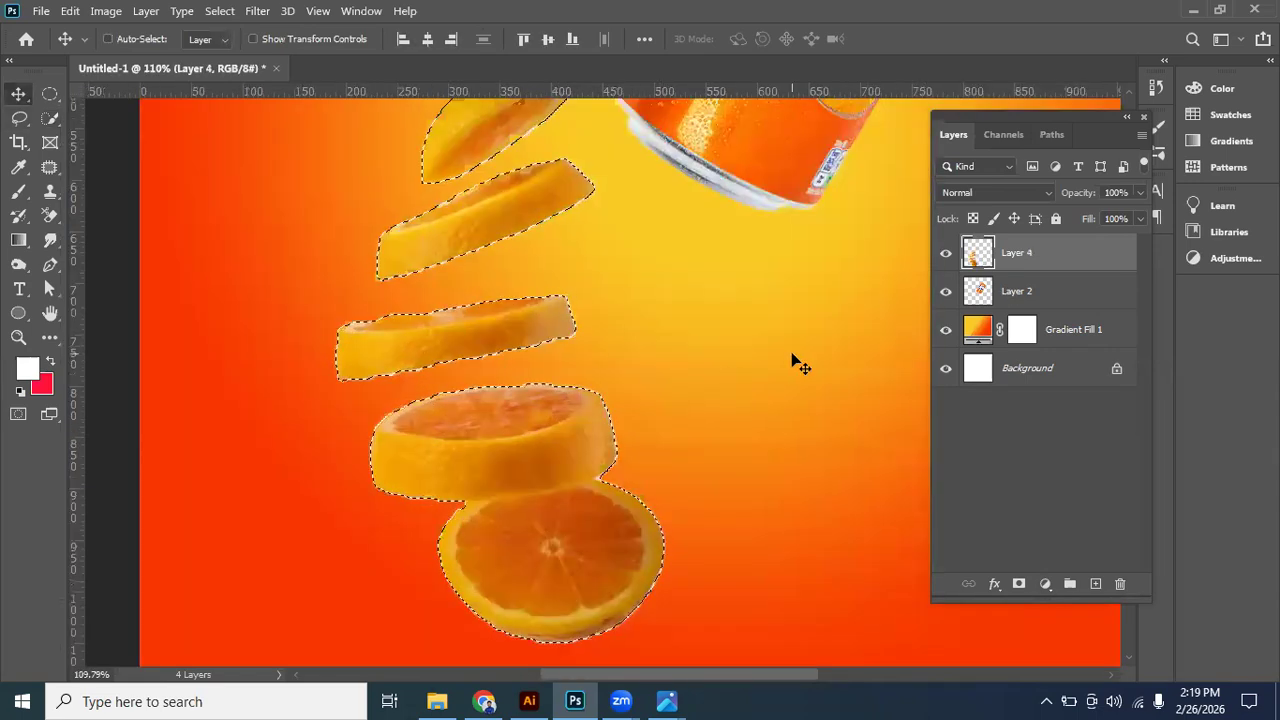
pyautogui.hotkey('ctrl', 'd')
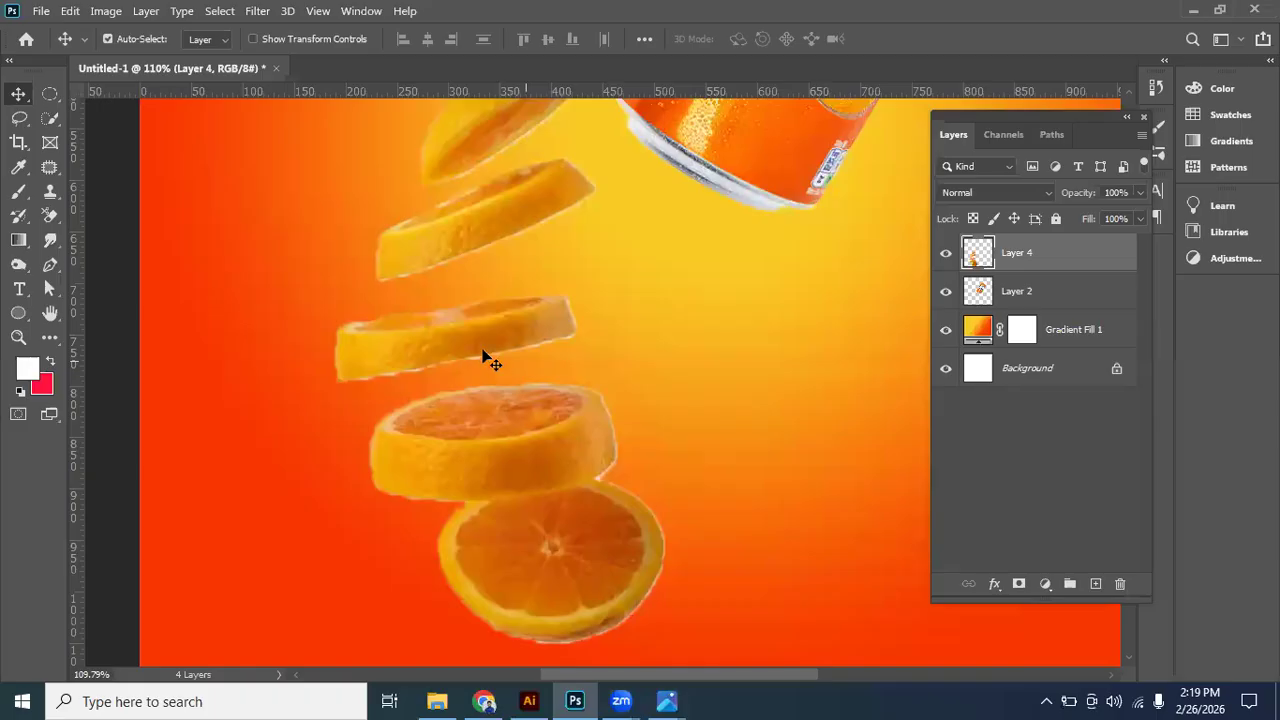
# - Load the cut-out slices layer as a selection and add a layer mask from it
pyautogui.scroll(3, 490, 360)
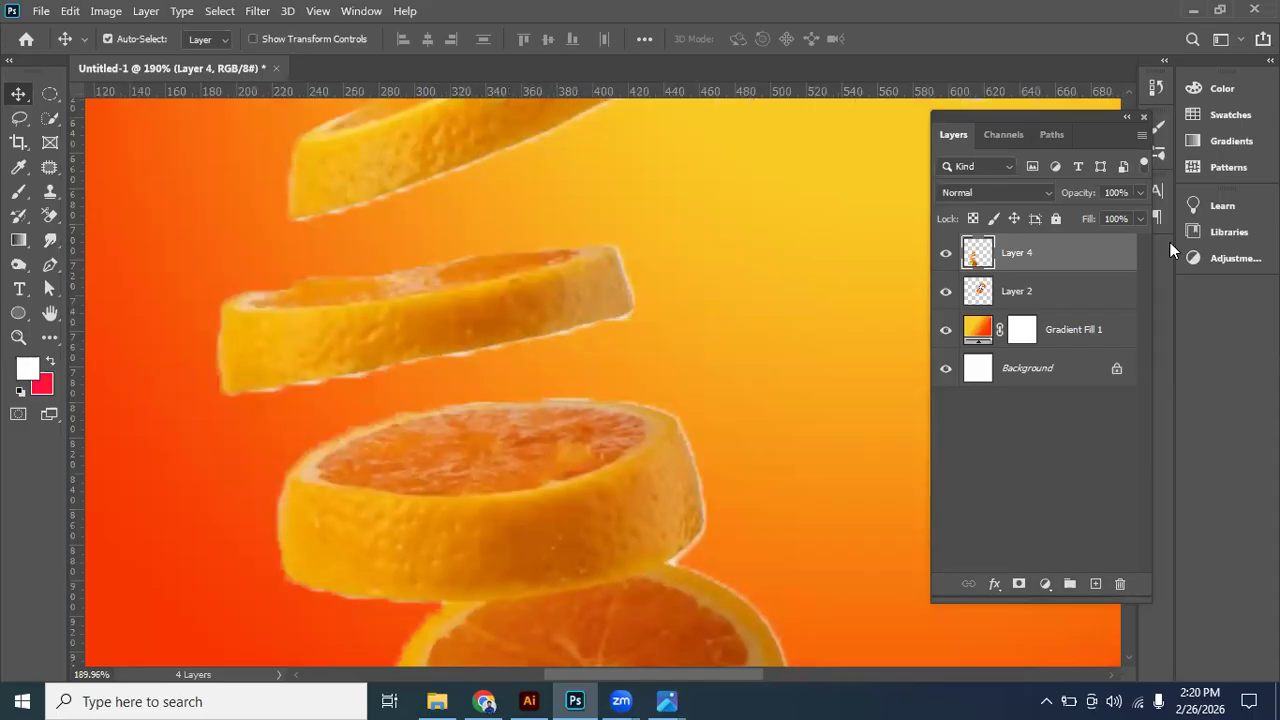
pyautogui.keyDown('ctrl'); pyautogui.click(979, 252); pyautogui.keyUp('ctrl')
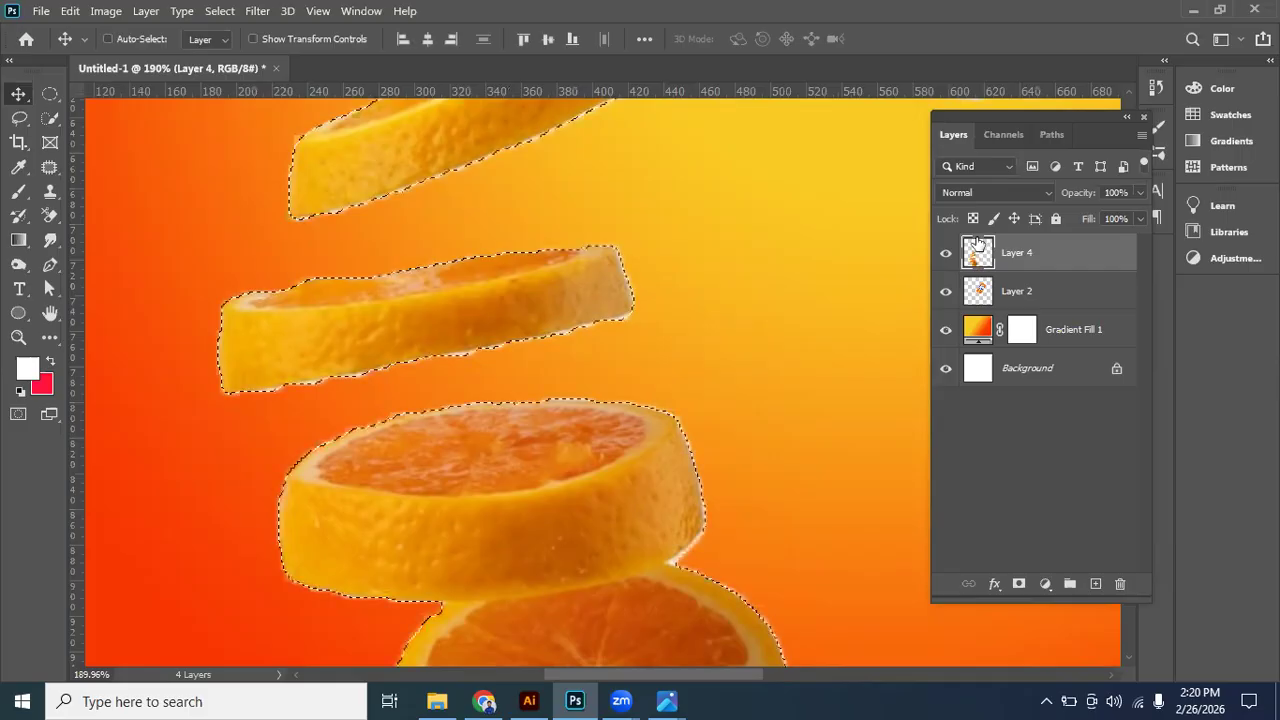
pyautogui.click(1017, 583)
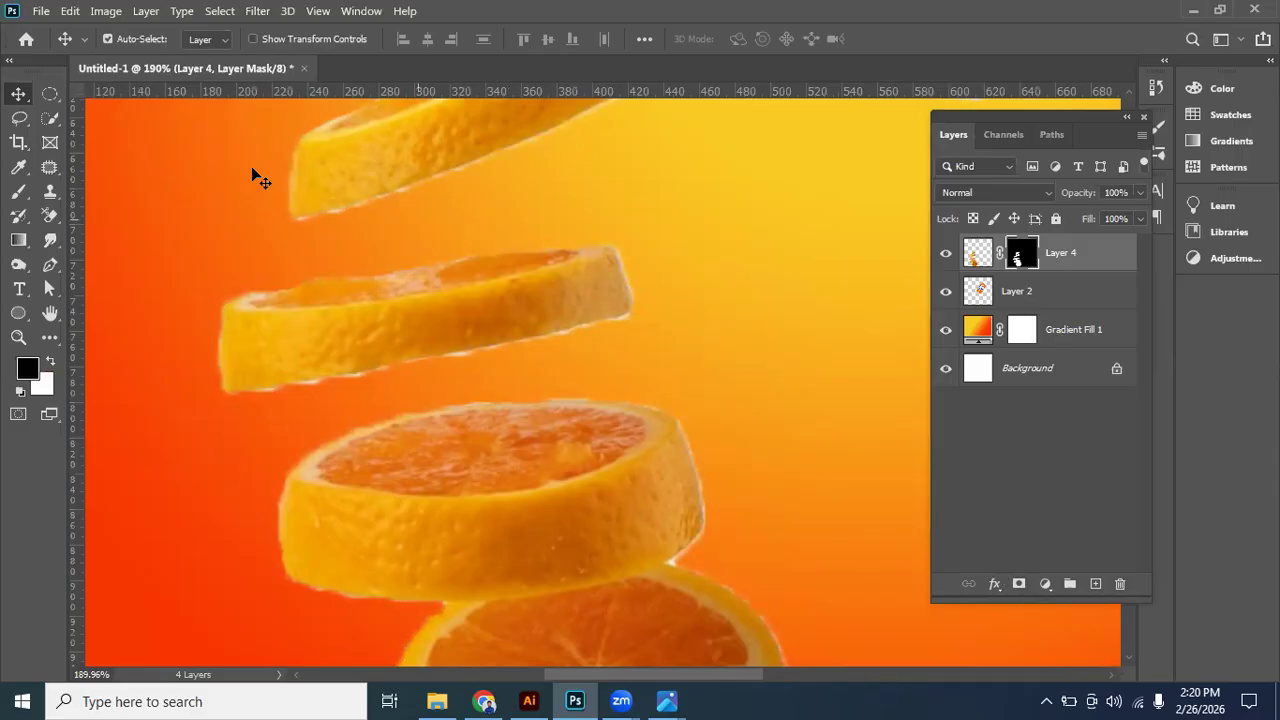
# - Apply the Minimum filter to the slices' layer mask with a radius of 2 pixels, preserving squareness
pyautogui.click(250, 12)
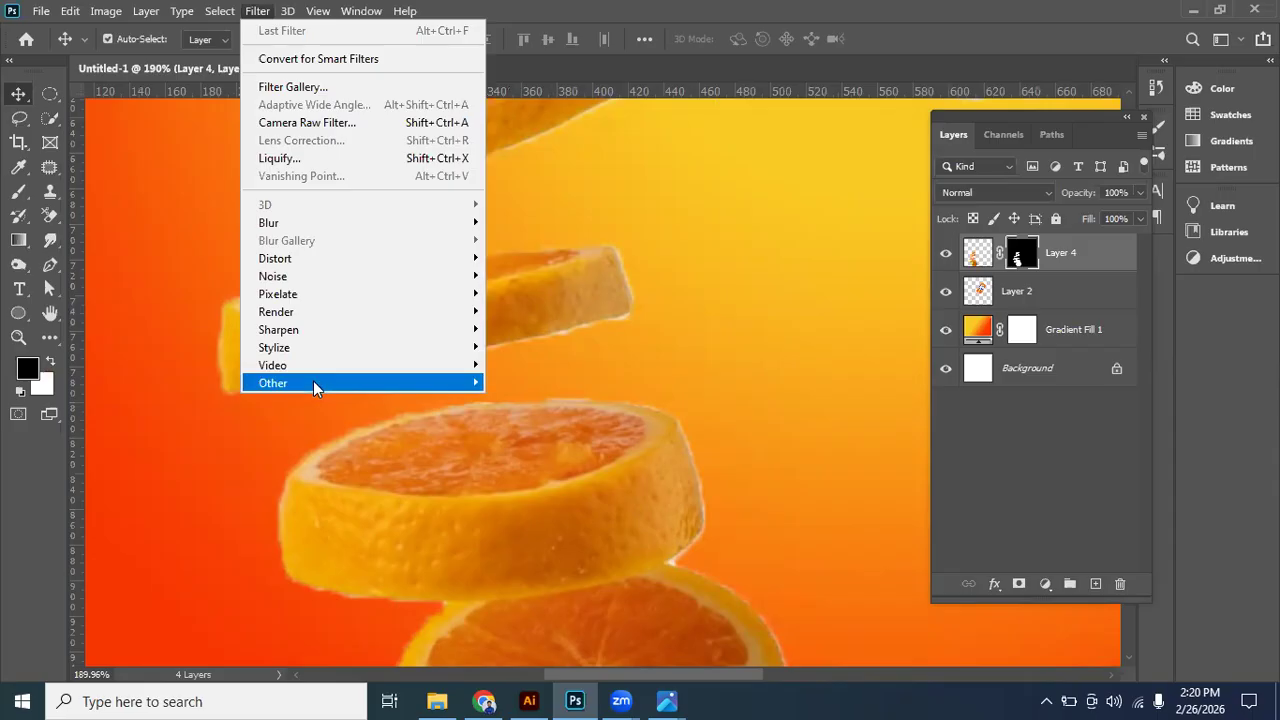
pyautogui.moveTo(313, 387)
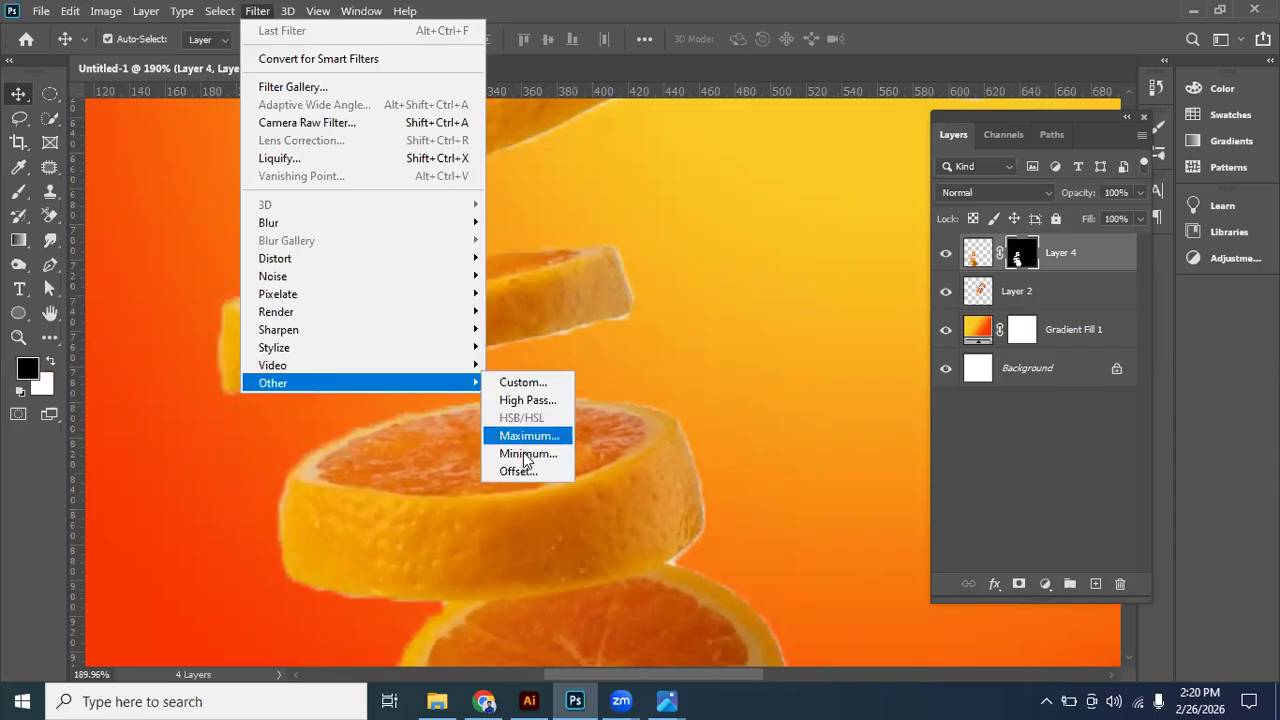
pyautogui.click(562, 451)
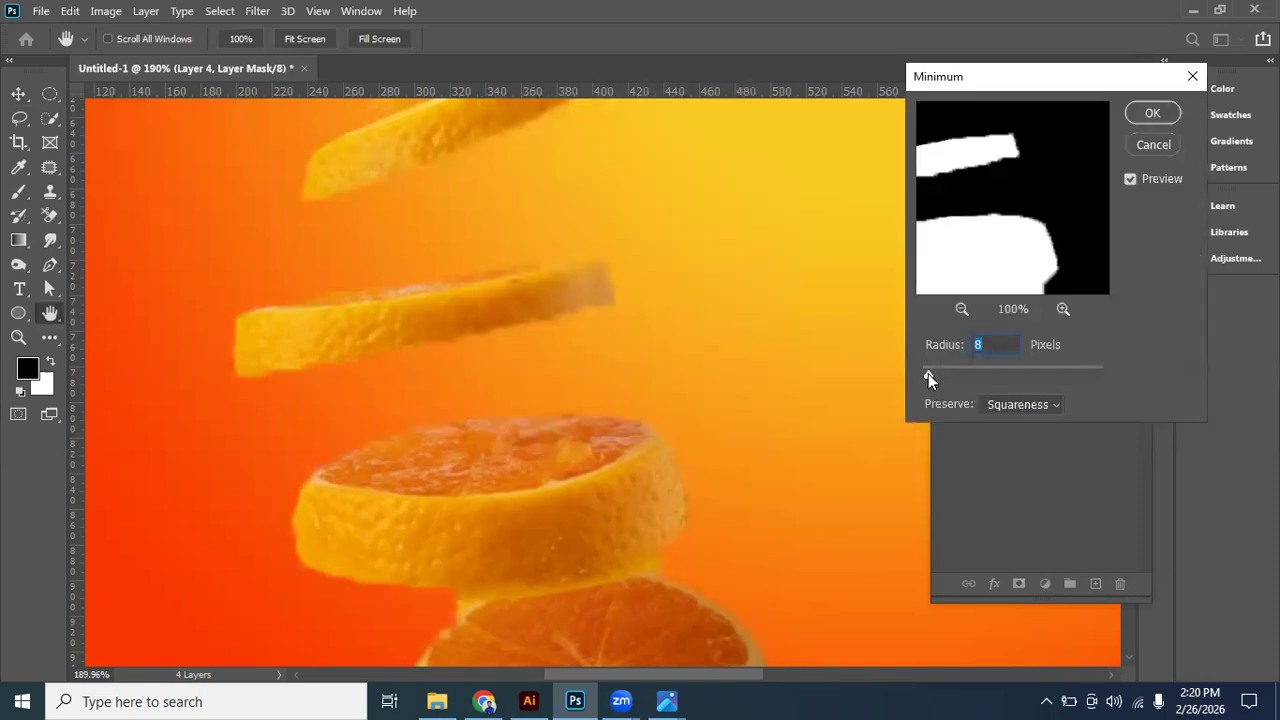
pyautogui.click(918, 375)
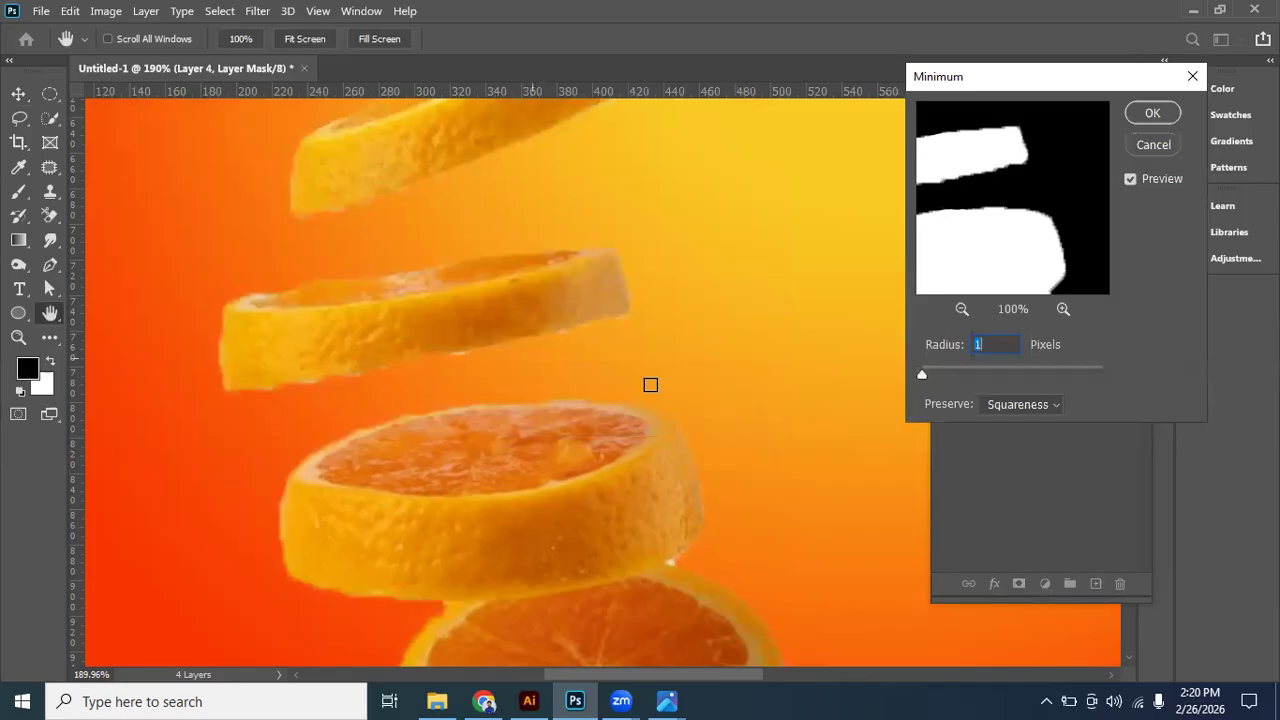
pyautogui.write('7')
pyautogui.click(922, 373)
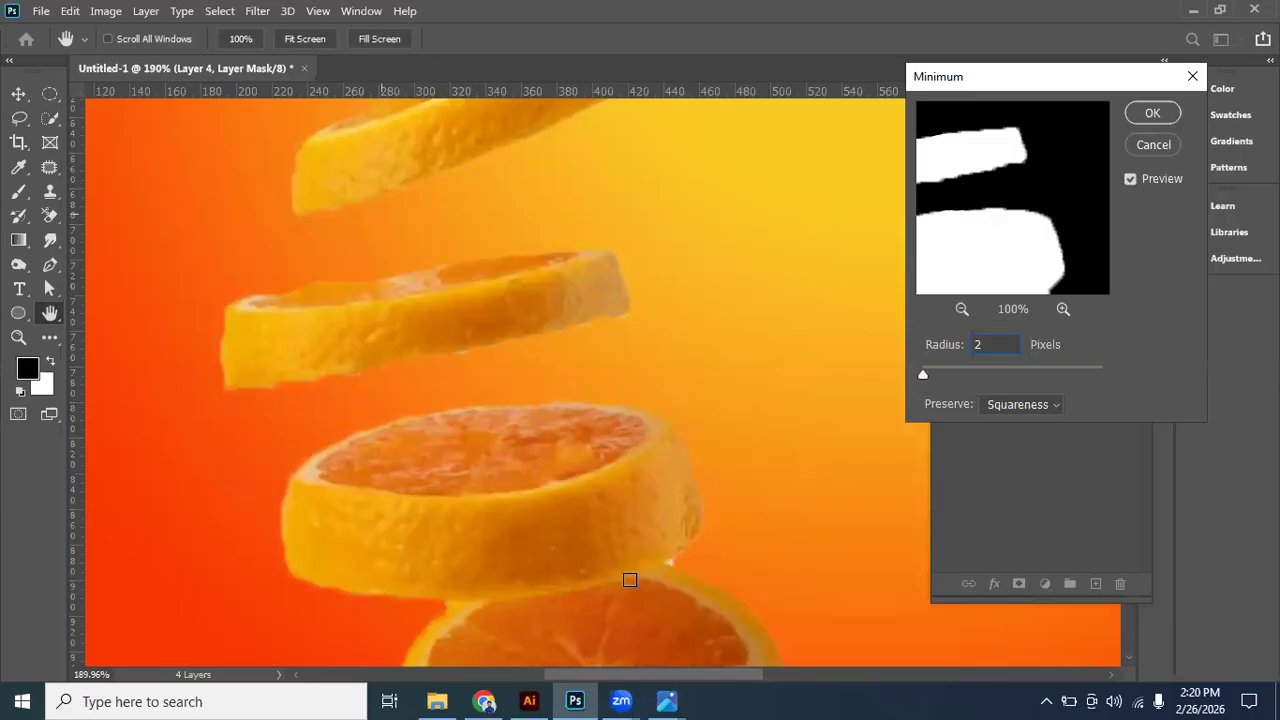
pyautogui.click(1152, 113)
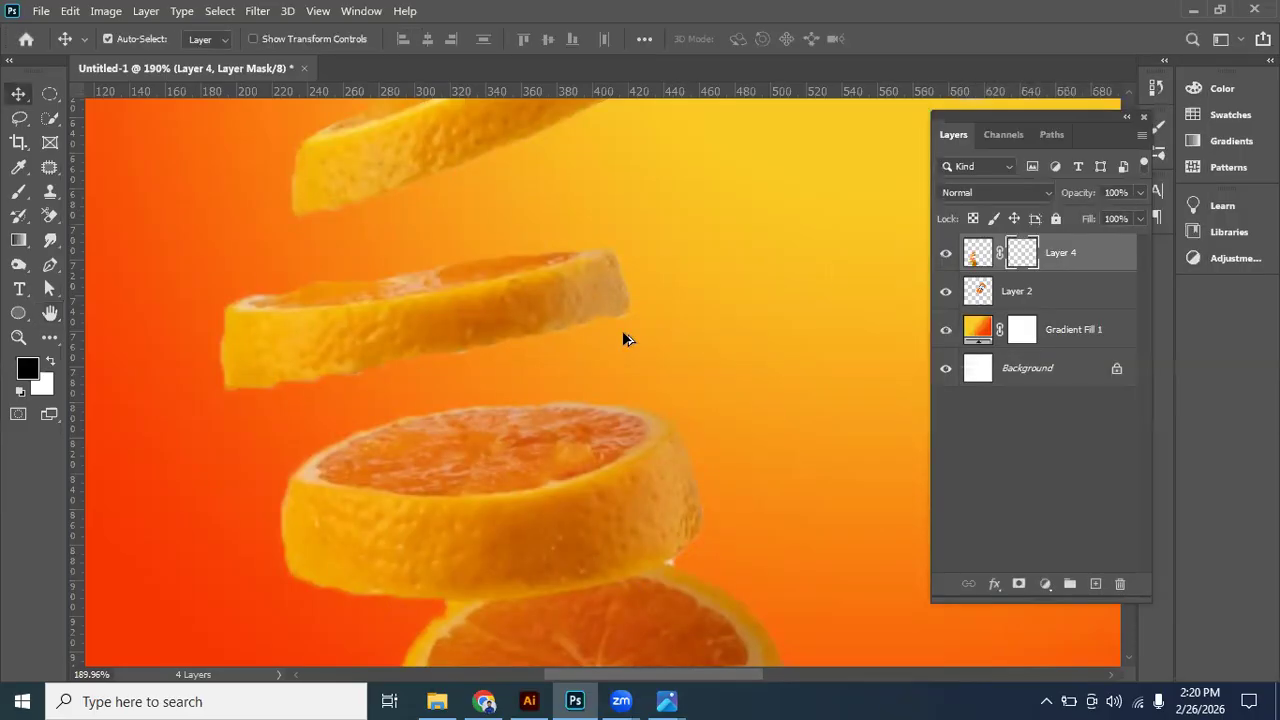
# - Lasso the white spot between the thick slice and the round slice, and delete it from the slices layer's image
pyautogui.scroll(-3, 622, 334)
pyautogui.scroll(-3, 637, 454)
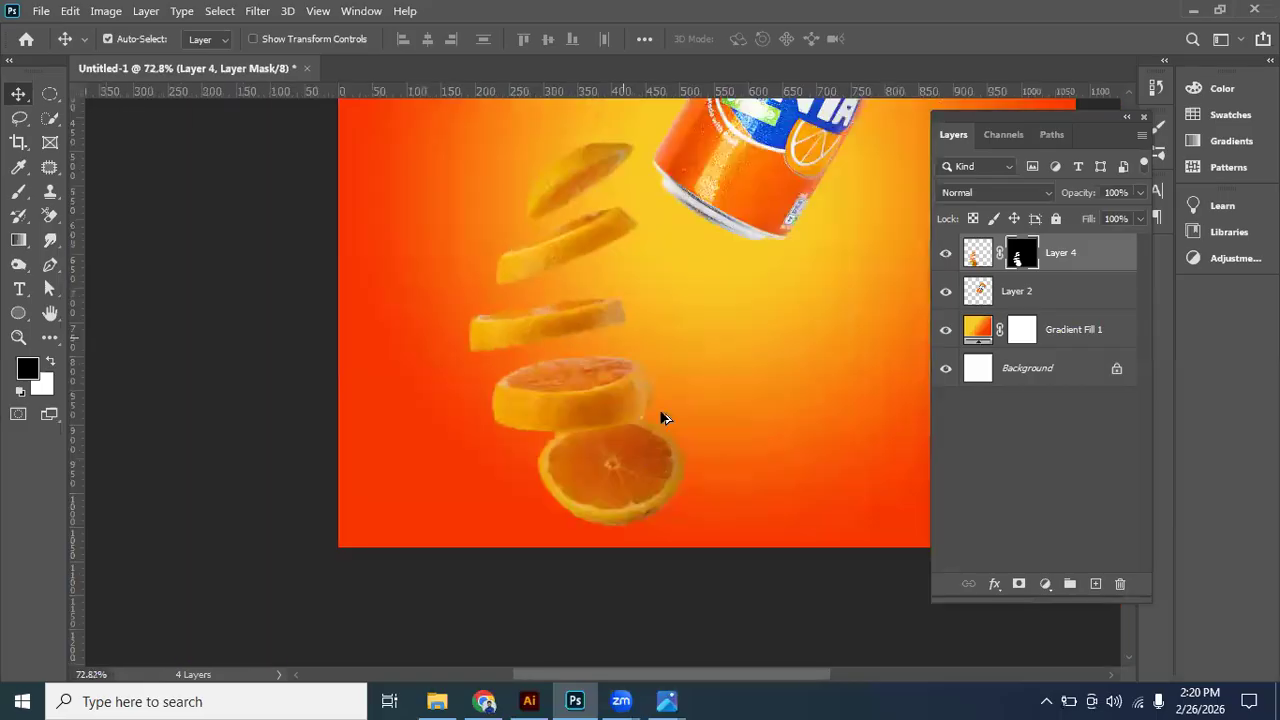
pyautogui.scroll(3, 662, 418)
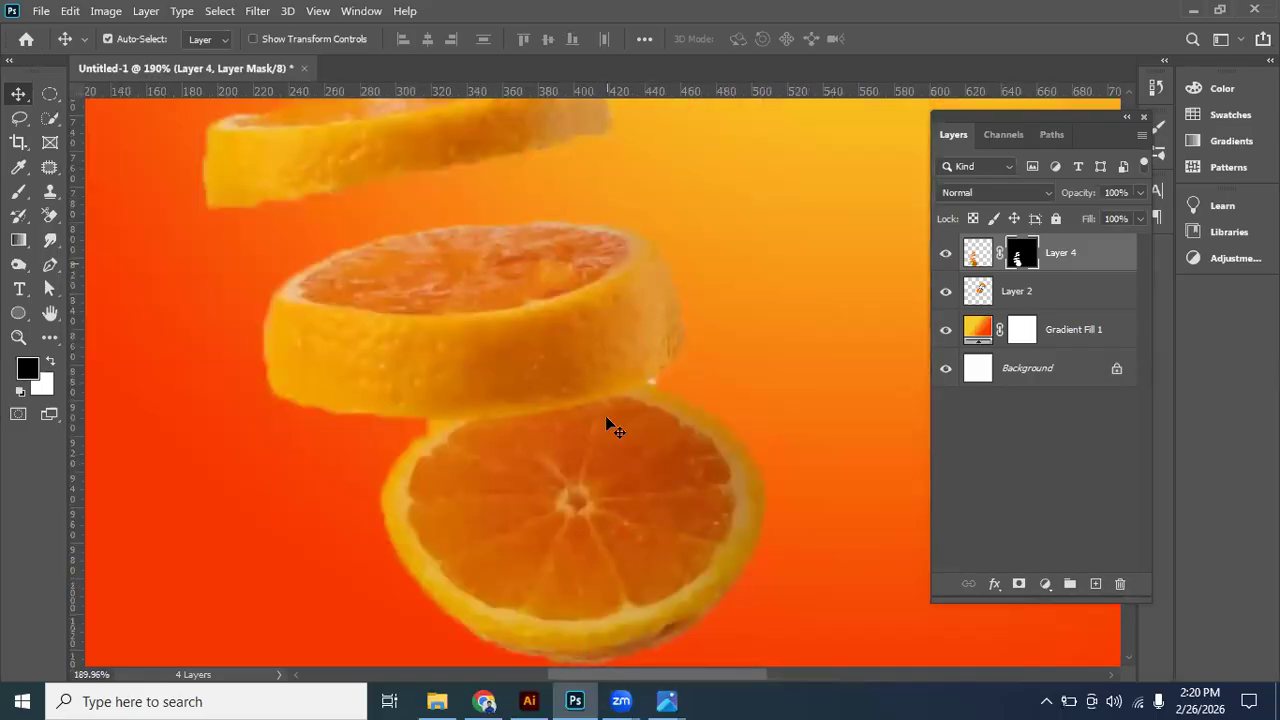
pyautogui.scroll(2, 535, 155)
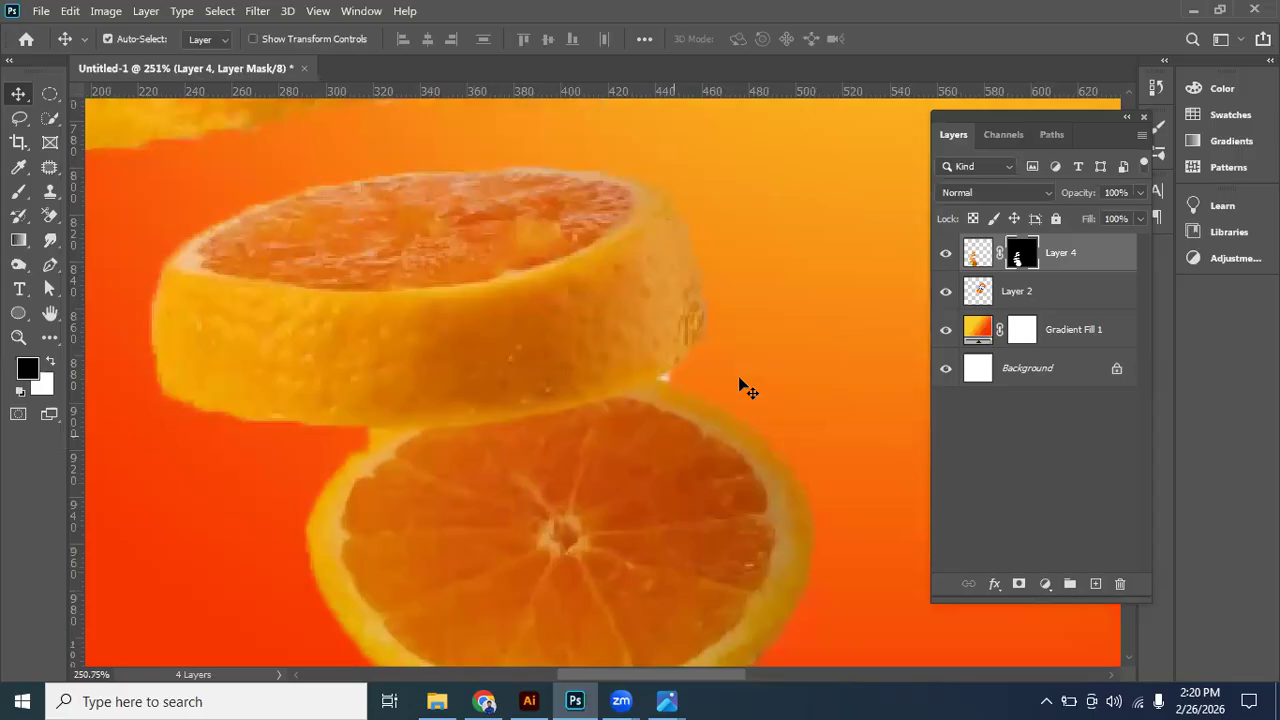
pyautogui.click(18, 194)
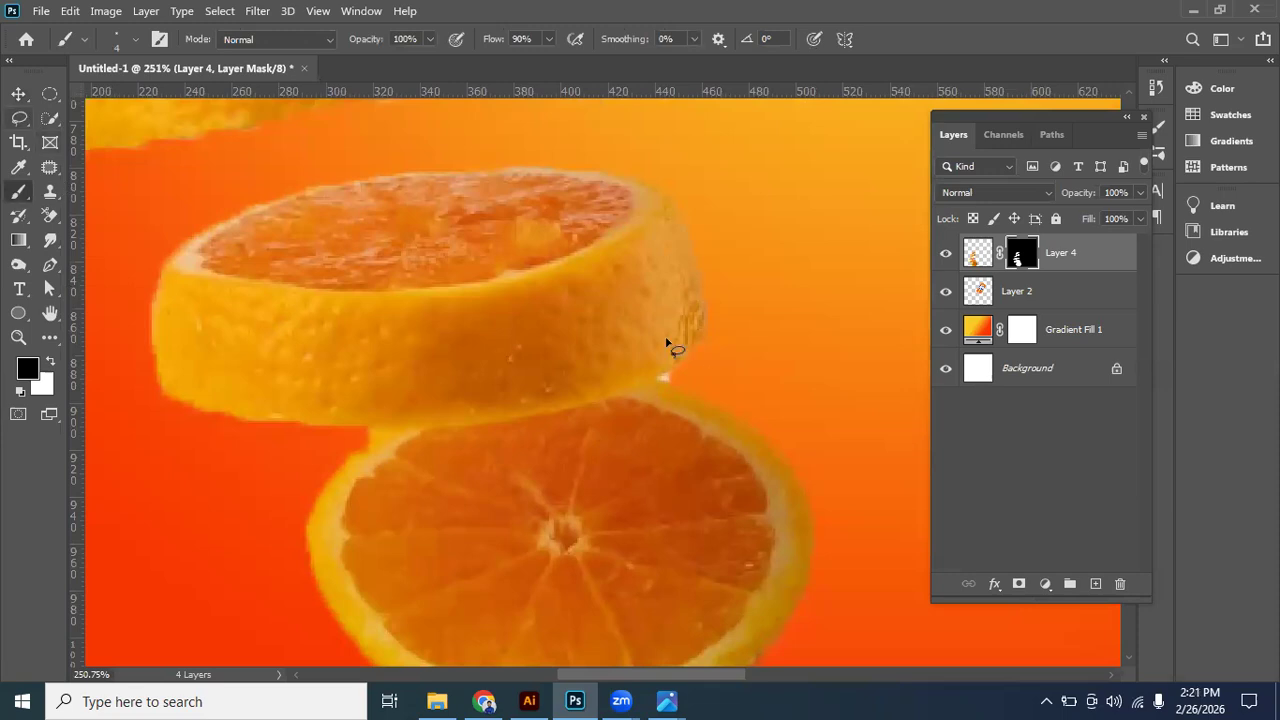
pyautogui.scroll(3, 667, 342)
pyautogui.moveTo(680, 310); pyautogui.dragTo(662, 317)
pyautogui.moveTo(638, 333); pyautogui.dragTo(691, 343)
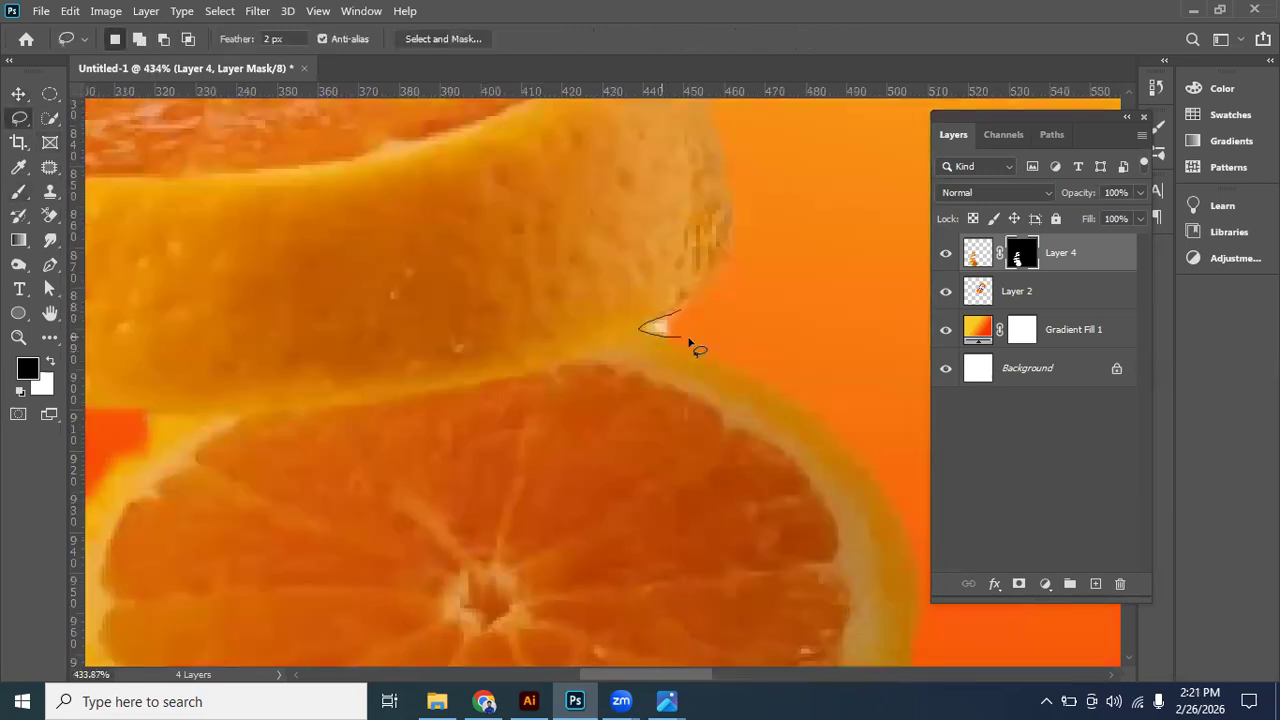
pyautogui.press('Delete')
pyautogui.press('Delete')
pyautogui.click(978, 256)
pyautogui.press('Delete')
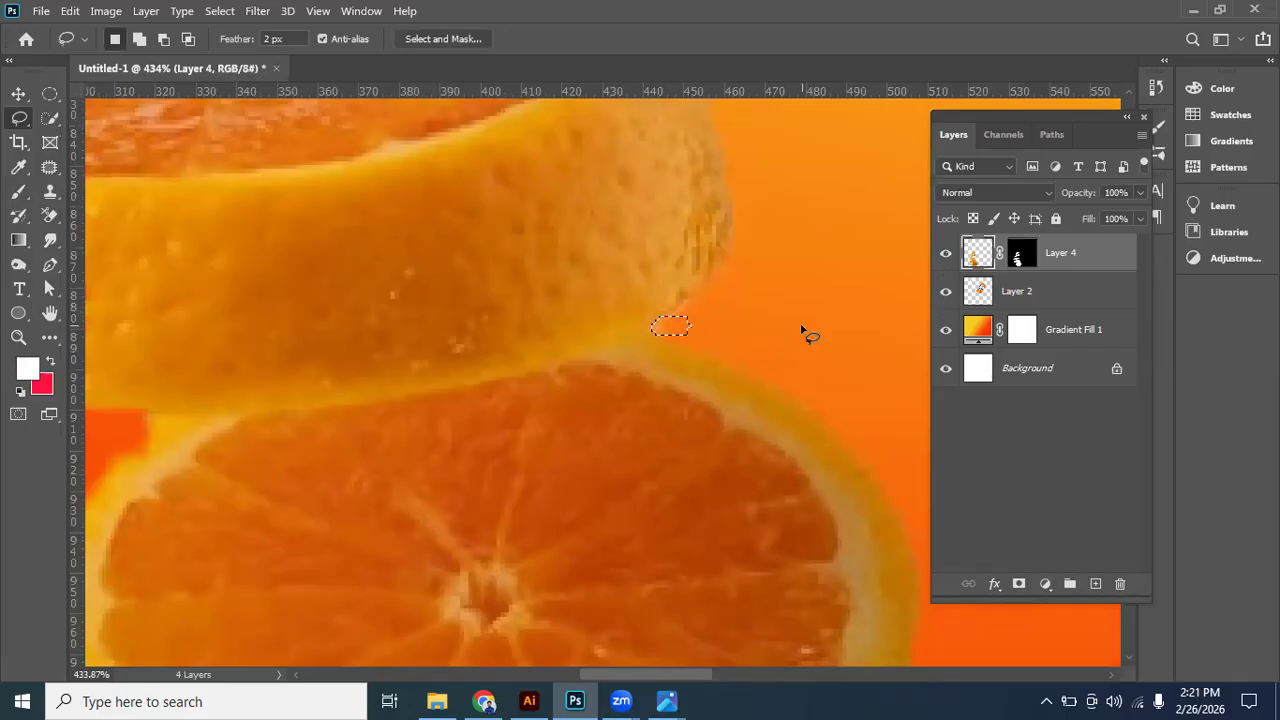
pyautogui.hotkey('ctrl', 'd')
# - Remove the layer mask from the orange slices layer
pyautogui.hotkey('ctrl', '0')
pyautogui.click(18, 93)
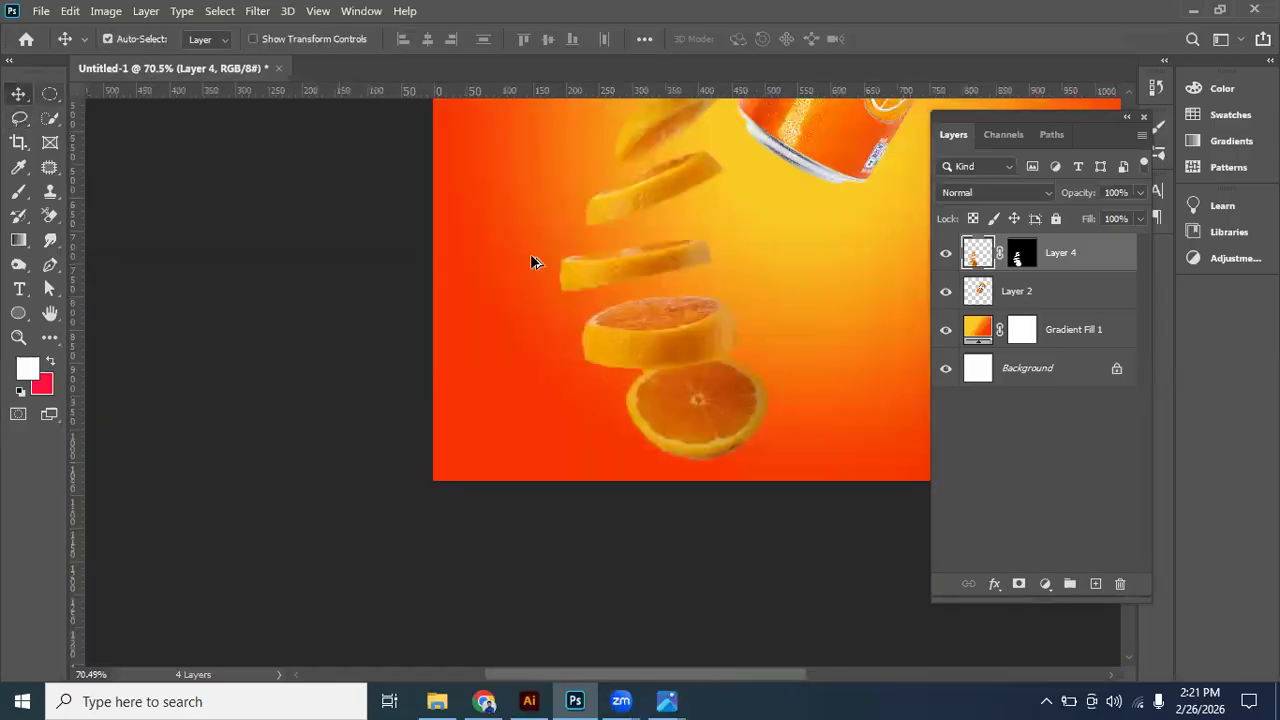
pyautogui.hotkey('ctrl', '0')
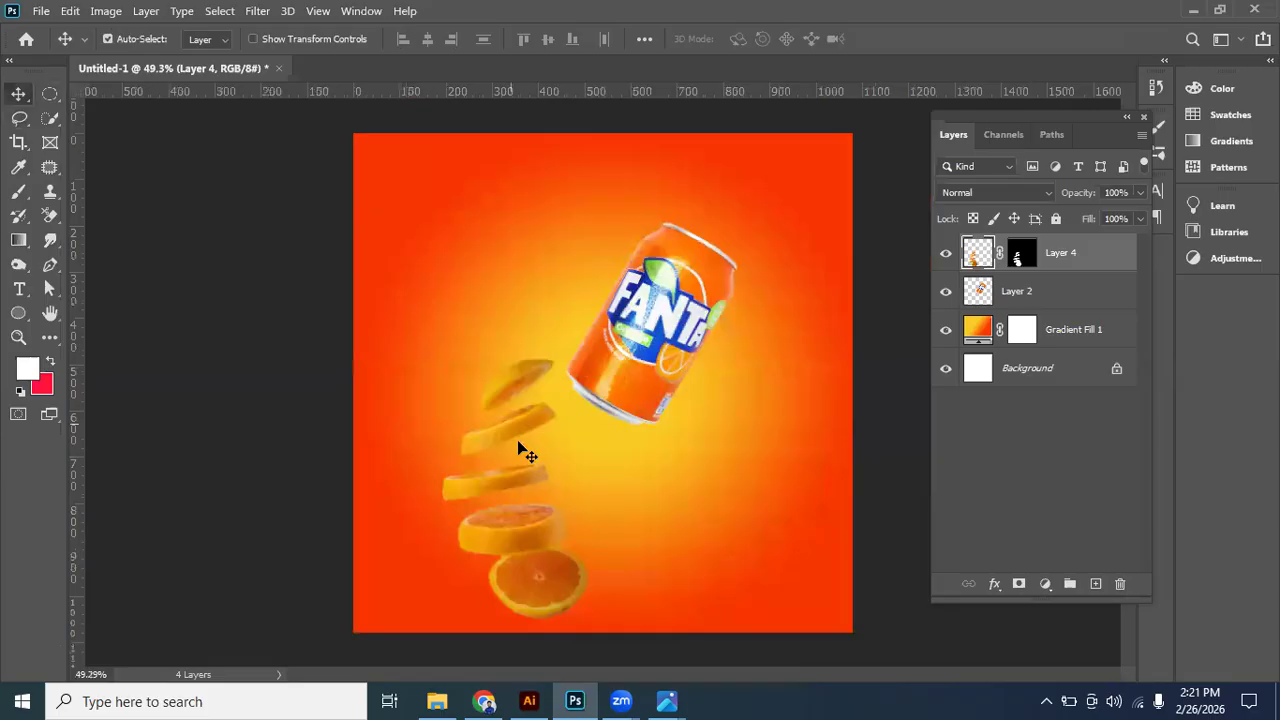
pyautogui.scroll(2, 527, 453)
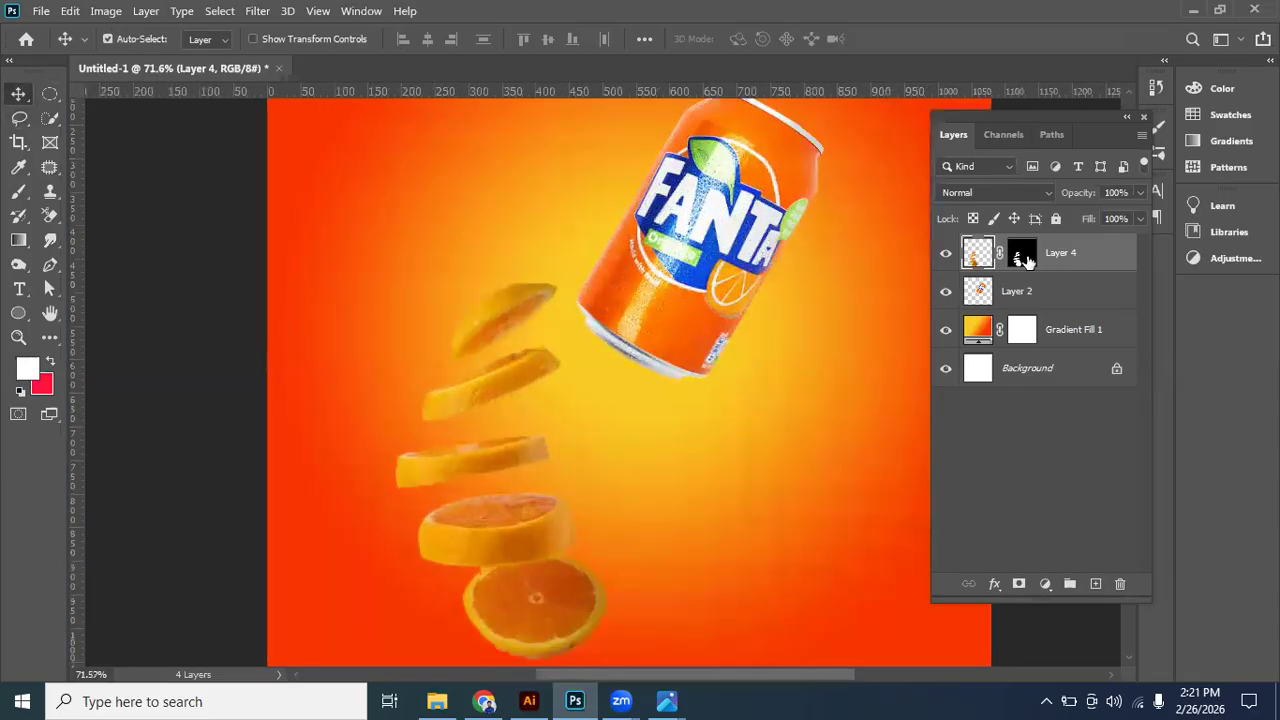
pyautogui.moveTo(1025, 260); pyautogui.dragTo(1120, 583)
# - Lasso the top slice and the second slice in turn and put each on its own new layer
pyautogui.click(19, 118)
pyautogui.moveTo(539, 330)
pyautogui.mouseDown()
pyautogui.moveTo(430, 373)
pyautogui.moveTo(479, 263)
pyautogui.moveTo(604, 275)
pyautogui.moveTo(590, 305)
pyautogui.mouseUp()
pyautogui.hotkey('ctrl', 'j')
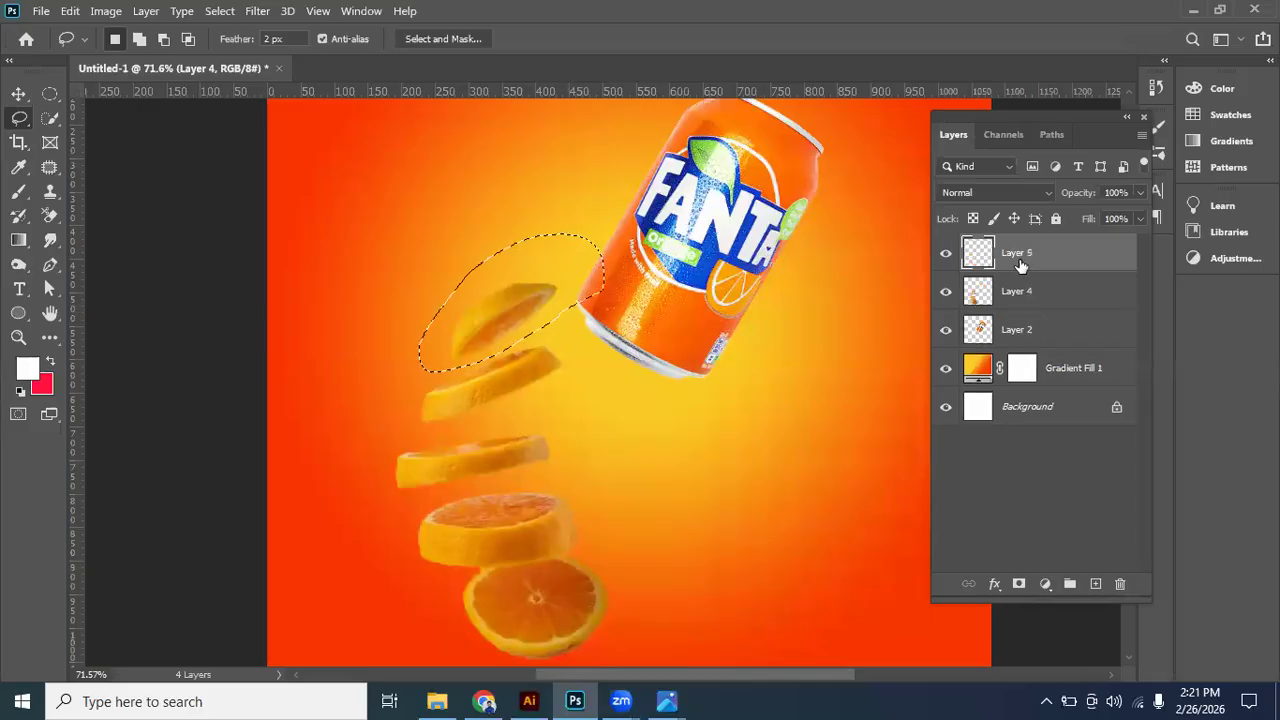
pyautogui.moveTo(456, 372)
pyautogui.mouseDown()
pyautogui.moveTo(539, 341)
pyautogui.moveTo(562, 354)
pyautogui.moveTo(565, 377)
pyautogui.moveTo(521, 404)
pyautogui.moveTo(419, 425)
pyautogui.moveTo(404, 399)
pyautogui.moveTo(475, 391)
pyautogui.mouseUp()
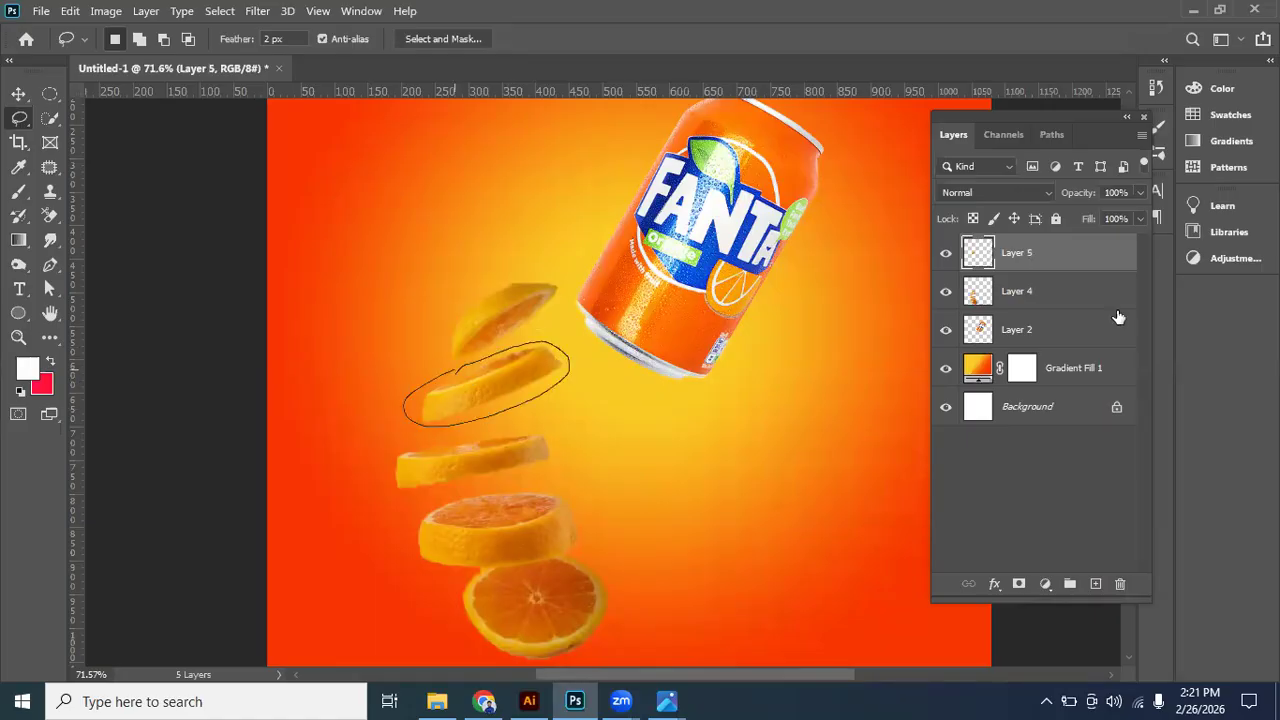
pyautogui.click(1041, 298)
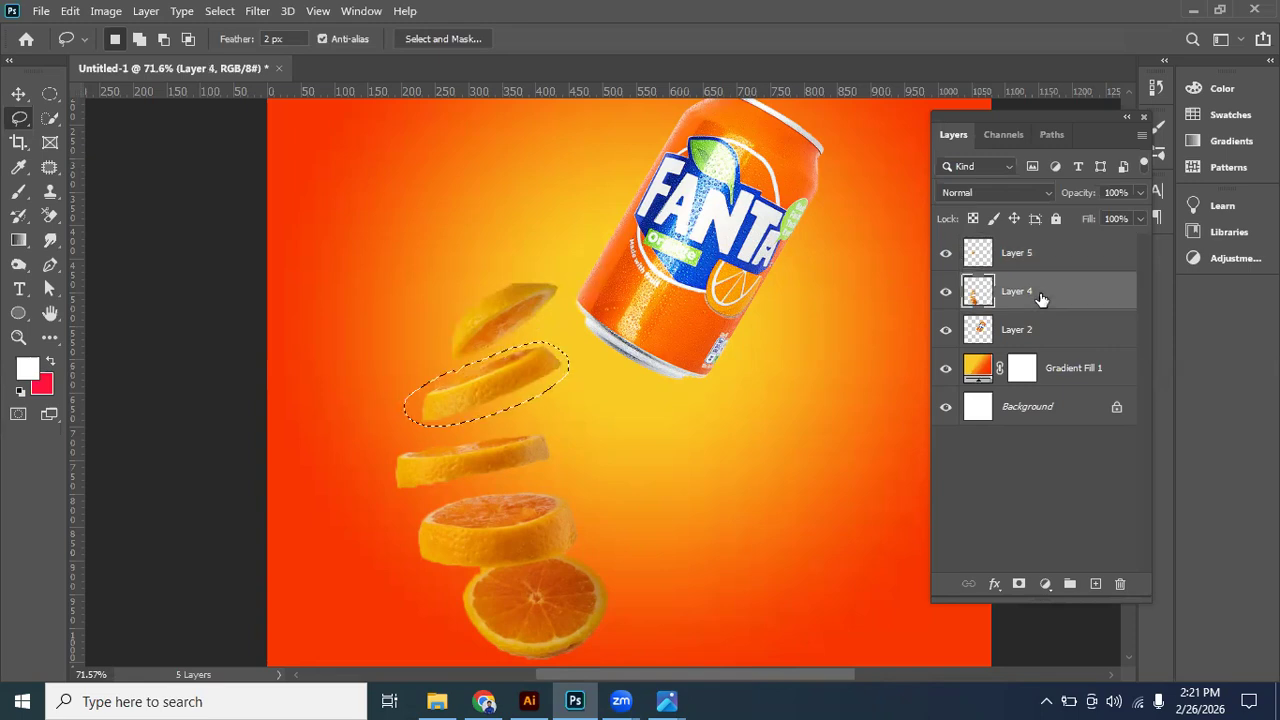
pyautogui.hotkey('ctrl', 'shift', 'j')
# - Lasso the third slice on the original slices layer and put it on its own new layer
pyautogui.click(1008, 331)
pyautogui.moveTo(398, 455)
pyautogui.mouseDown()
pyautogui.moveTo(594, 434)
pyautogui.moveTo(379, 437)
pyautogui.moveTo(537, 430)
pyautogui.moveTo(552, 468)
pyautogui.moveTo(450, 505)
pyautogui.moveTo(389, 509)
pyautogui.moveTo(443, 434)
pyautogui.moveTo(418, 434)
pyautogui.mouseUp()
pyautogui.click(620, 273)
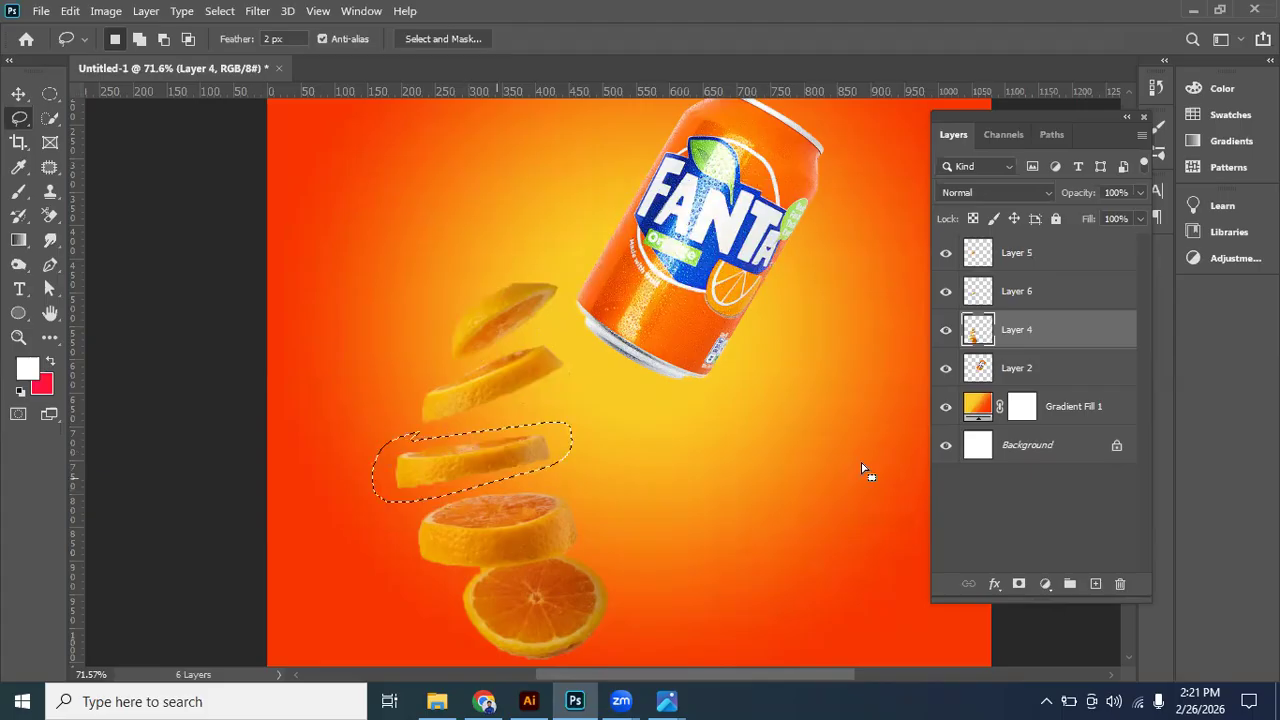
pyautogui.hotkey('ctrl', 'j')
# - Put the thick slice and the round slice together on a new layer and delete the original slices layer
pyautogui.click(1022, 366)
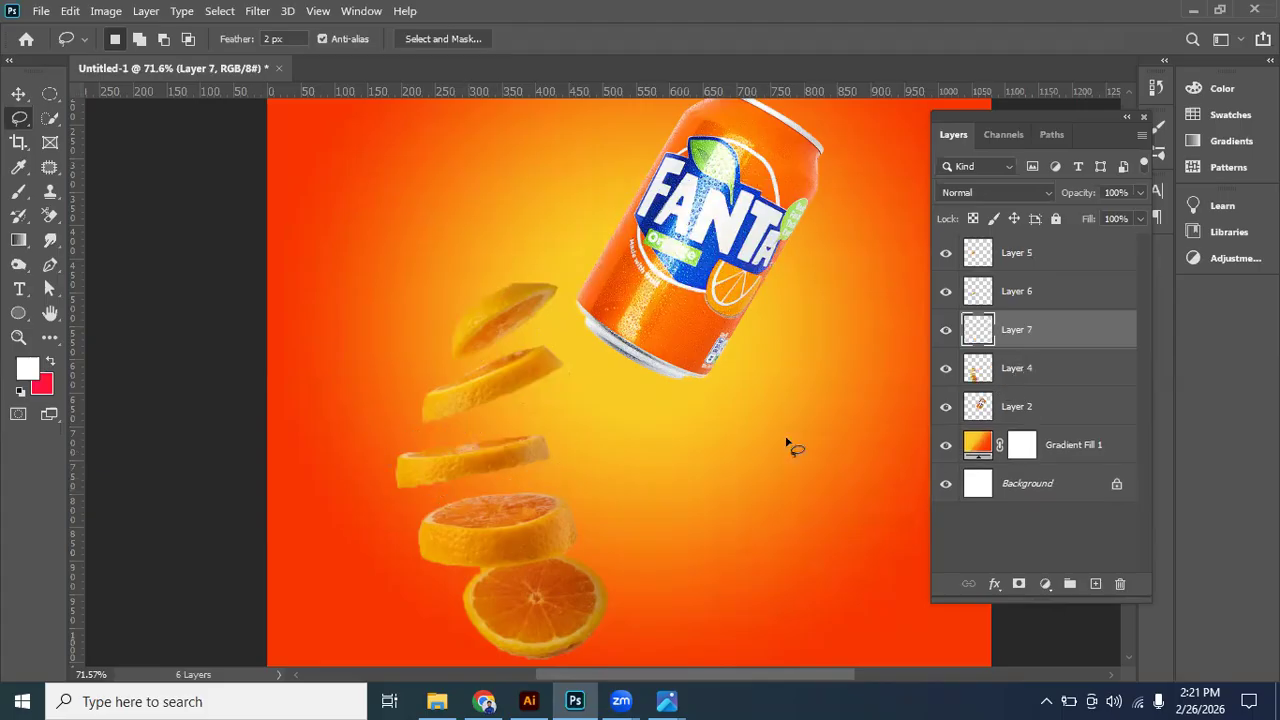
pyautogui.moveTo(433, 510)
pyautogui.mouseDown()
pyautogui.moveTo(569, 489)
pyautogui.moveTo(597, 517)
pyautogui.moveTo(616, 603)
pyautogui.moveTo(602, 650)
pyautogui.moveTo(430, 625)
pyautogui.moveTo(400, 564)
pyautogui.moveTo(409, 520)
pyautogui.moveTo(442, 500)
pyautogui.mouseUp()
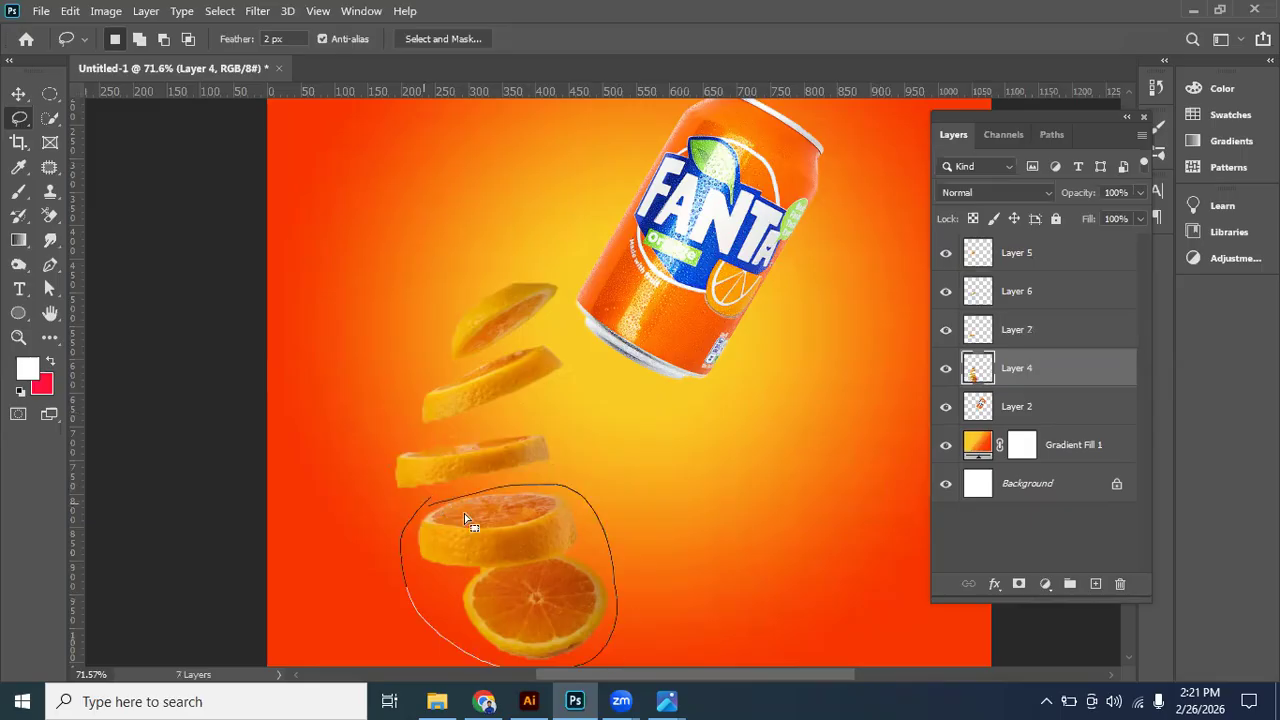
pyautogui.hotkey('ctrl', 'j')
pyautogui.moveTo(1107, 412); pyautogui.dragTo(1120, 584)
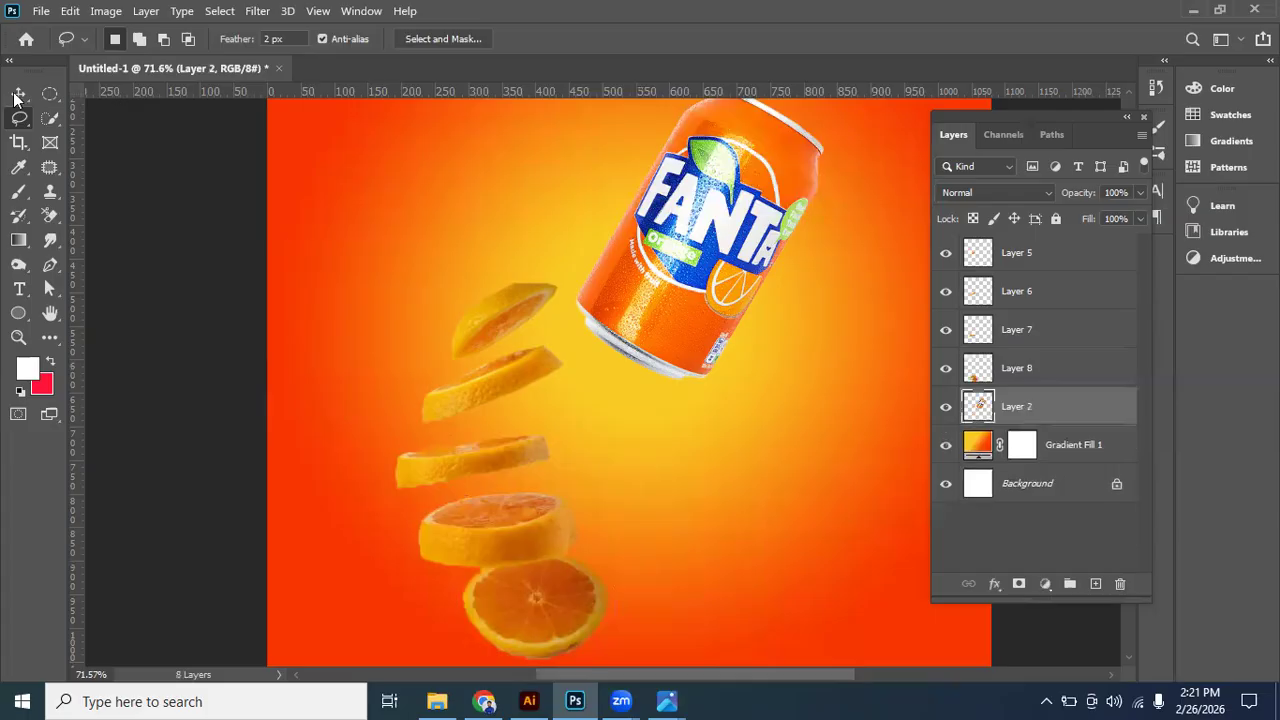
# - Move the top slice down closer to the second slice
pyautogui.press('v')
pyautogui.click(508, 328)
pyautogui.moveTo(494, 312); pyautogui.dragTo(488, 340)
pyautogui.scroll(-2, 508, 345)
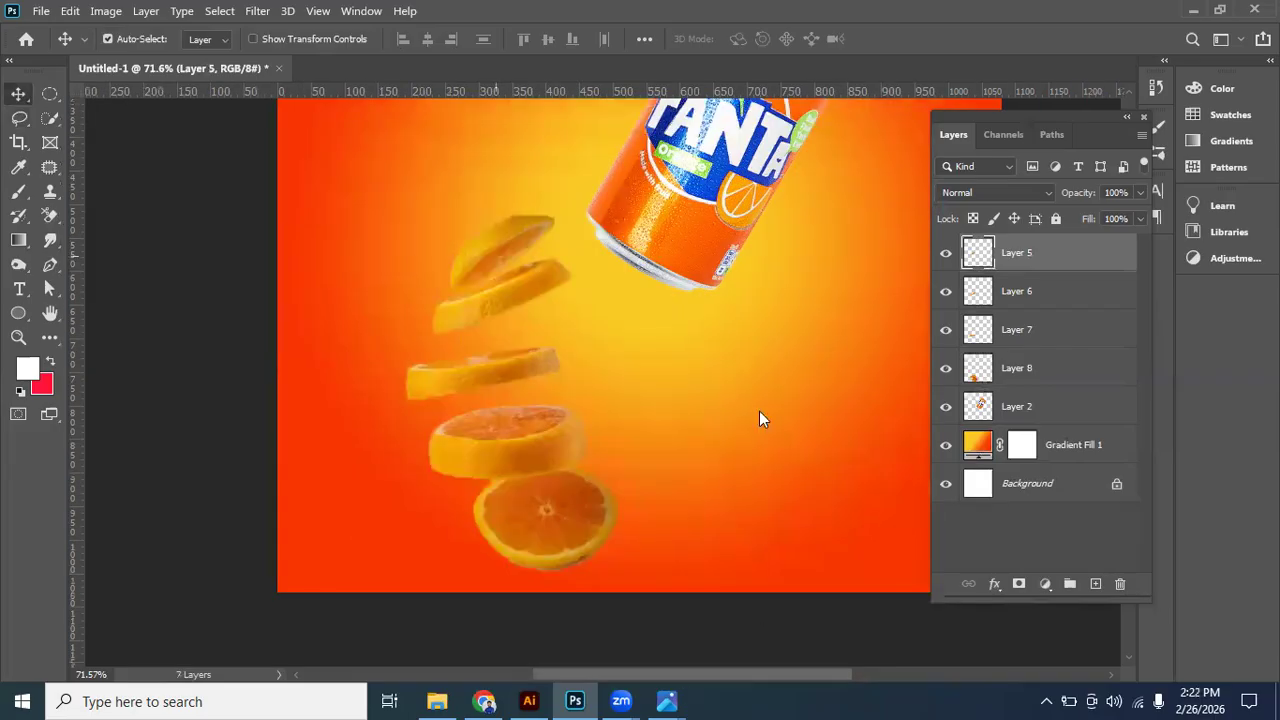
# - Check the reference ad image, and stack the lower pair, the third slice and the second slice beneath the can
pyautogui.click(667, 701)
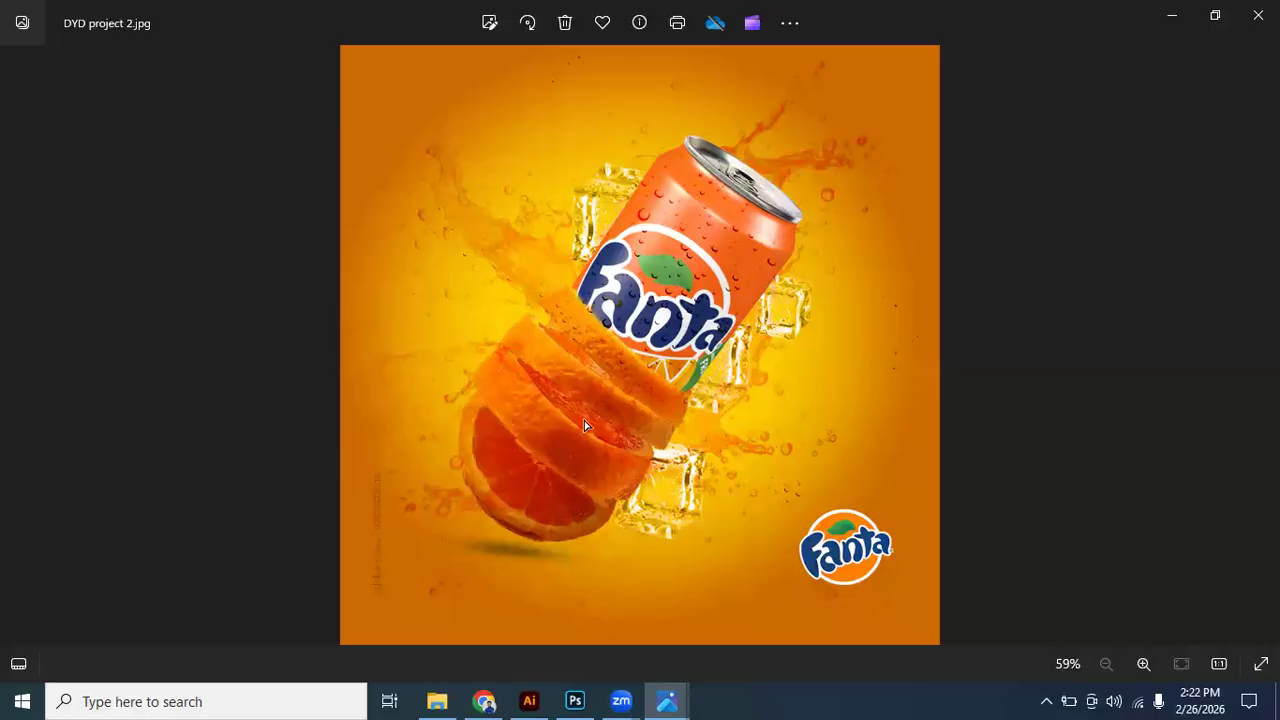
pyautogui.hotkey('alt', 'Tab')
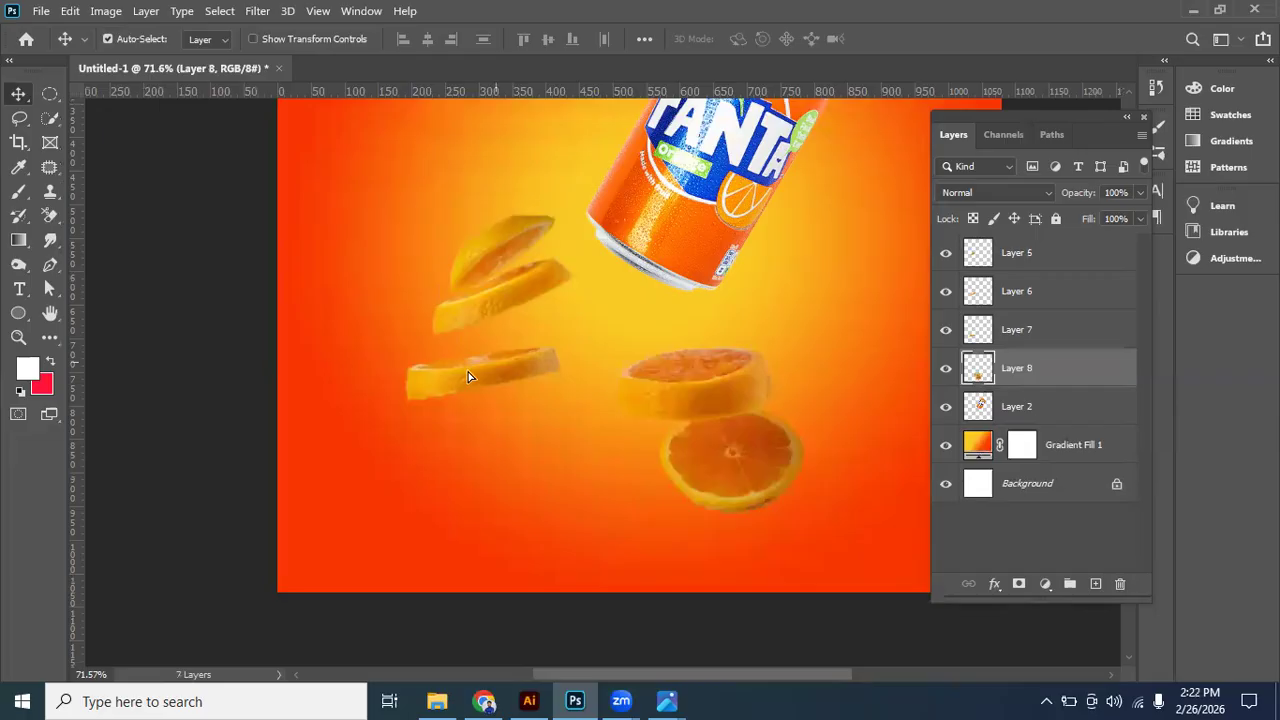
pyautogui.moveTo(663, 354); pyautogui.dragTo(700, 306)
pyautogui.click(684, 321)
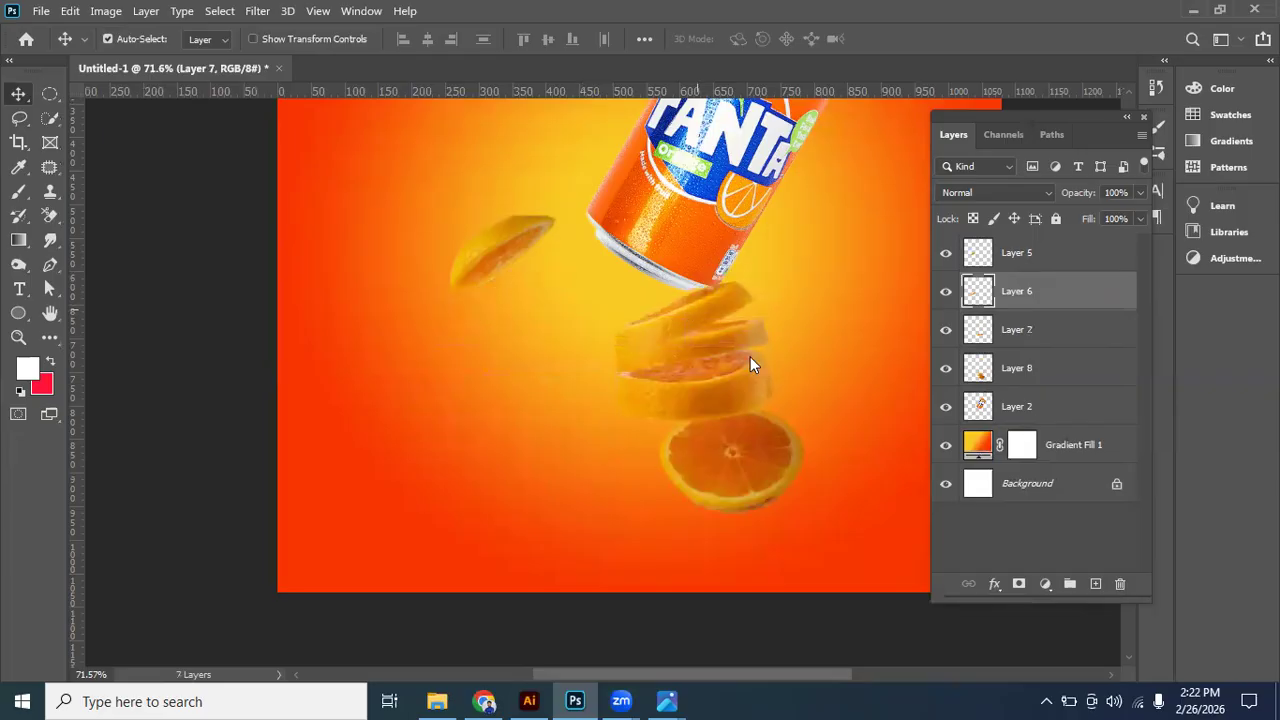
# - Rotate the three stacked slice layers clockwise, move them up and left against the can's base, and delete the leftover single slice
pyautogui.keyDown('shift'); pyautogui.click(737, 341); pyautogui.keyUp('shift')
pyautogui.keyDown('shift'); pyautogui.click(757, 362); pyautogui.keyUp('shift')
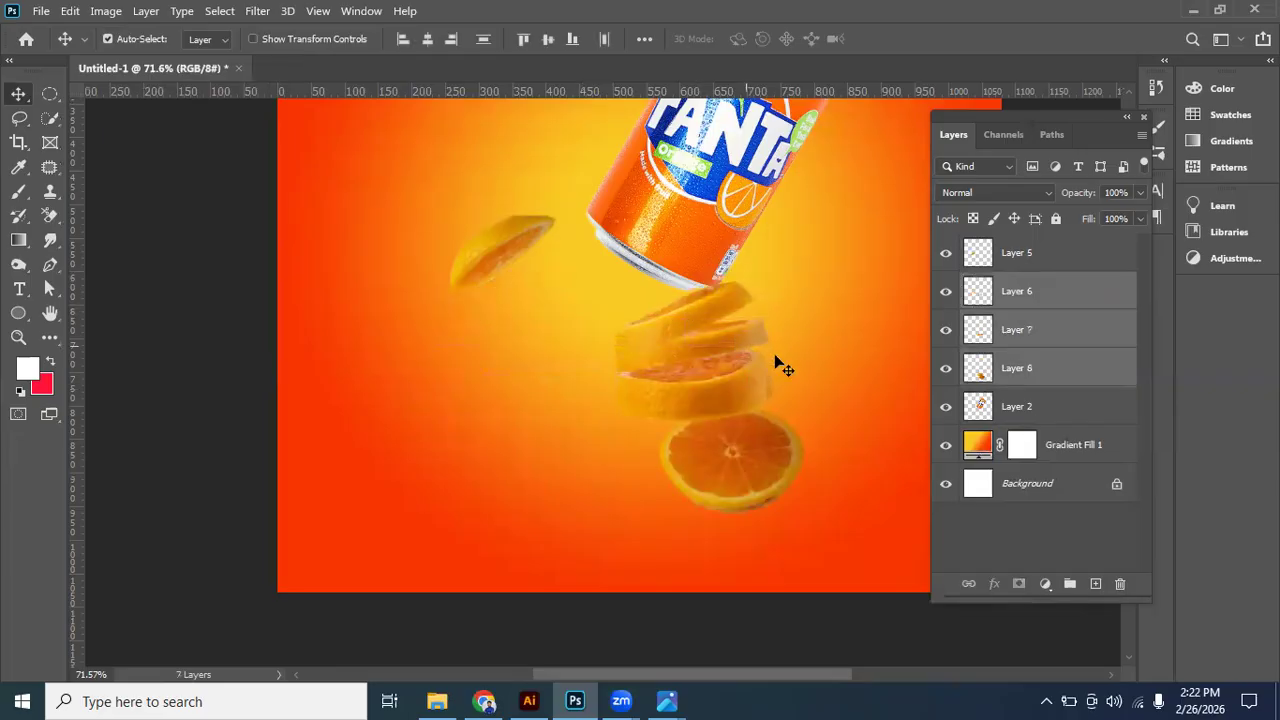
pyautogui.hotkey('ctrl', 't')
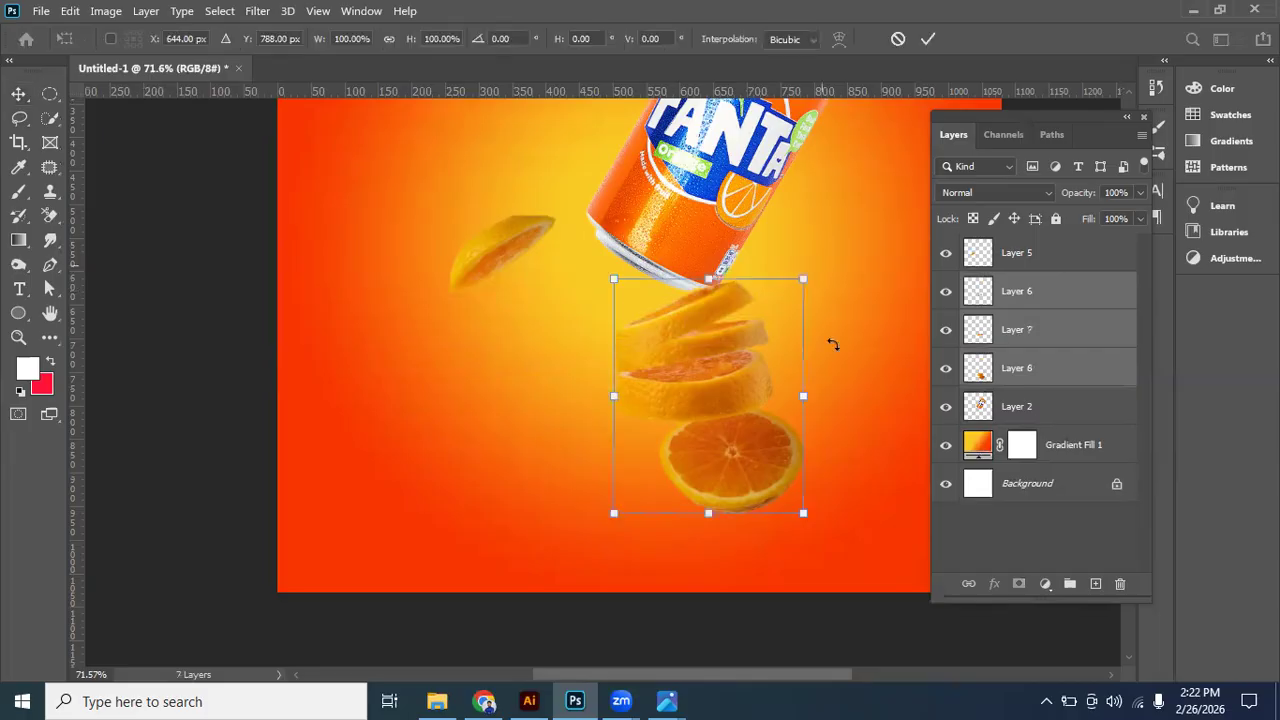
pyautogui.moveTo(837, 354); pyautogui.dragTo(840, 430)
pyautogui.moveTo(645, 322); pyautogui.dragTo(558, 272)
pyautogui.press('Return')
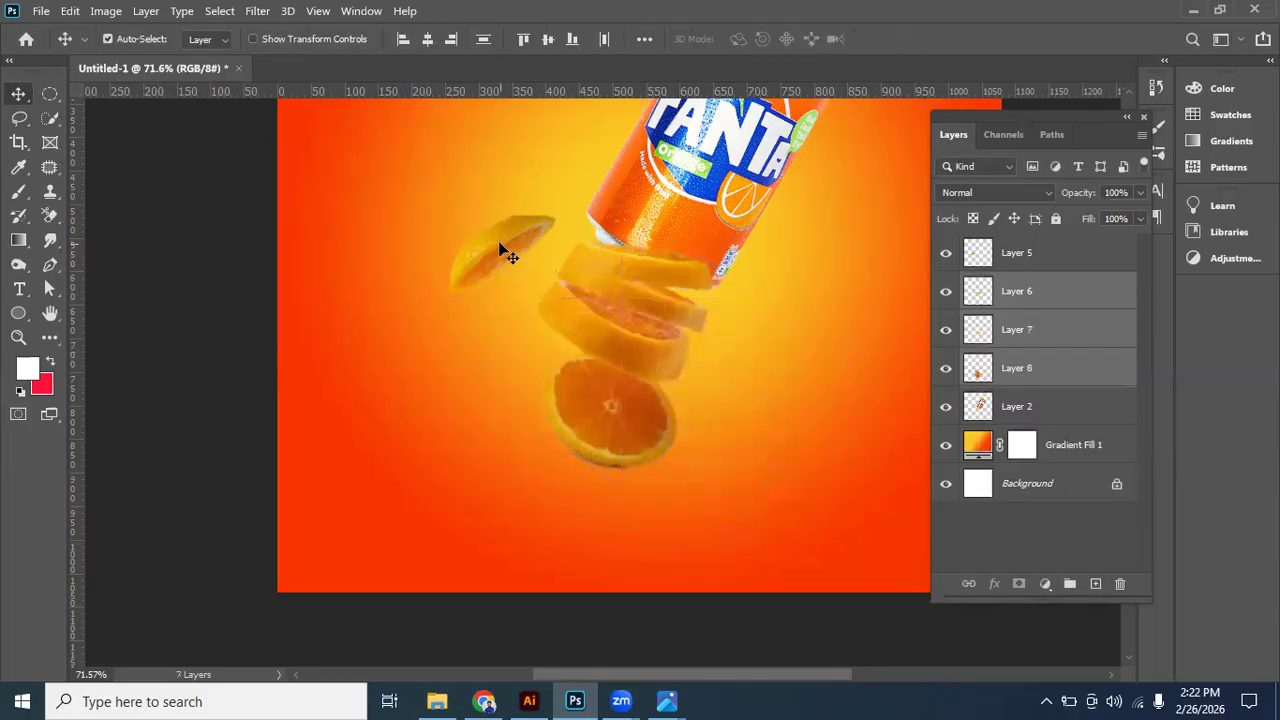
pyautogui.click(500, 245)
pyautogui.press('Delete')
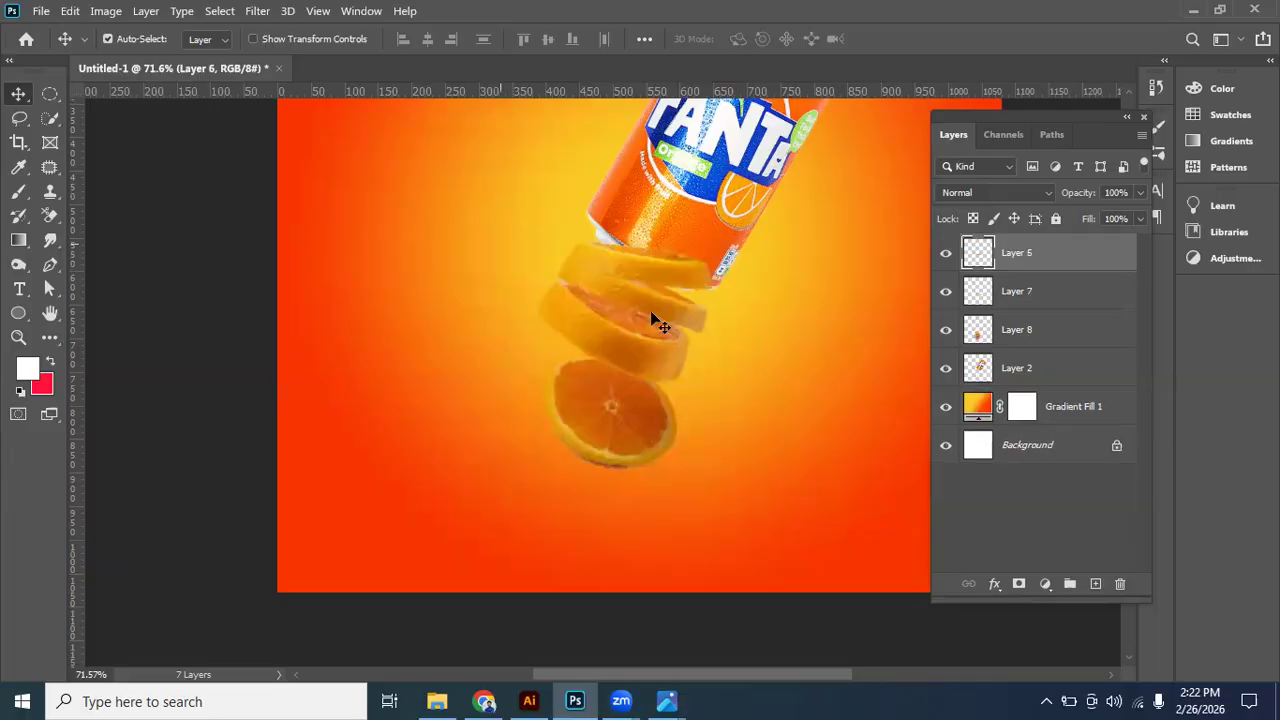
# - Spread the slices below the can, shifting the lower pair about 27 px left and 80 px down and the other two down and slightly left
pyautogui.click(615, 425)
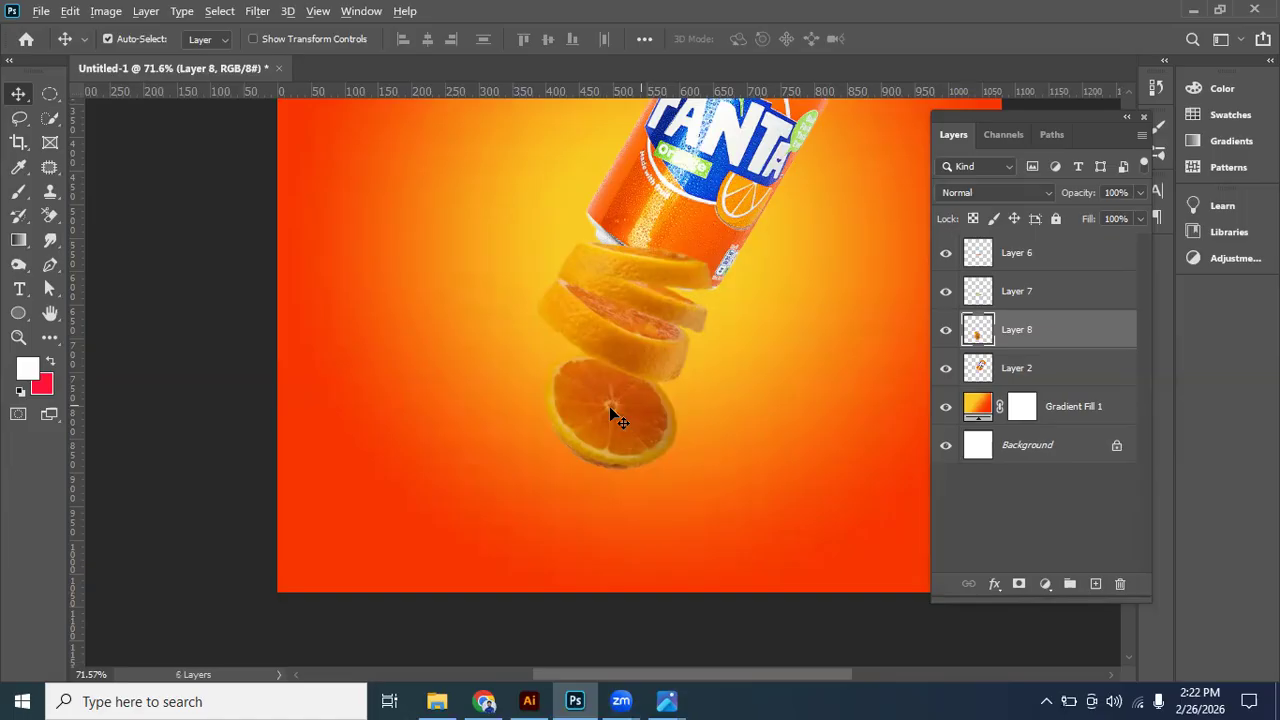
pyautogui.scroll(5, 609, 406)
pyautogui.moveTo(570, 500); pyautogui.dragTo(535, 585)
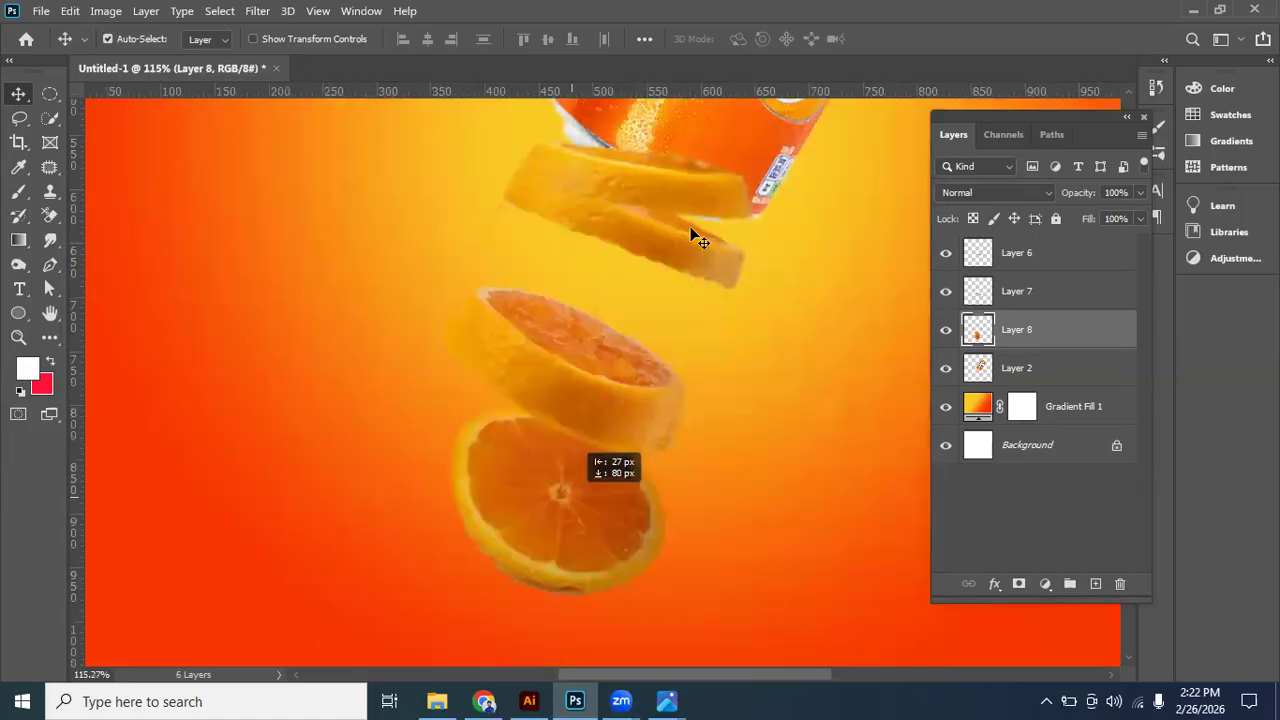
pyautogui.moveTo(698, 271); pyautogui.dragTo(666, 361)
pyautogui.moveTo(686, 203); pyautogui.dragTo(670, 276)
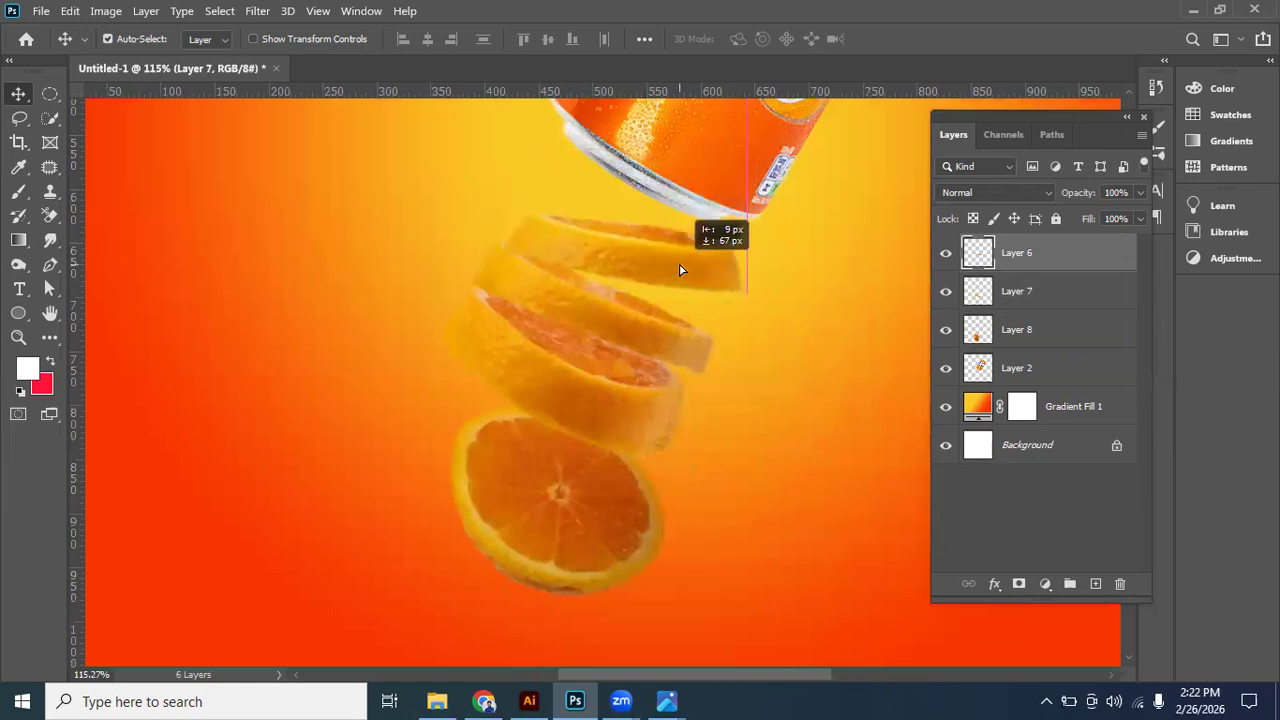
# - Lasso the round bottom slice on the layer it shares with the thick slice, following the edge between them
pyautogui.click(612, 510)
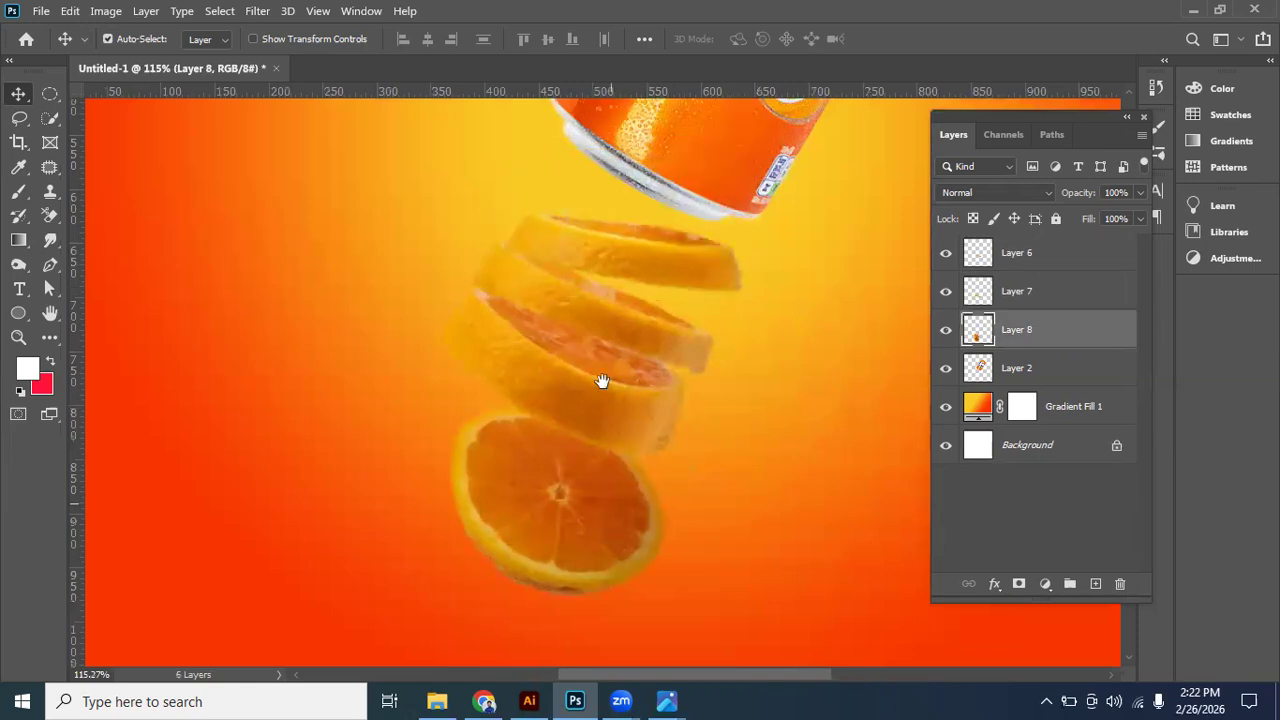
pyautogui.moveTo(602, 381); pyautogui.dragTo(575, 274)
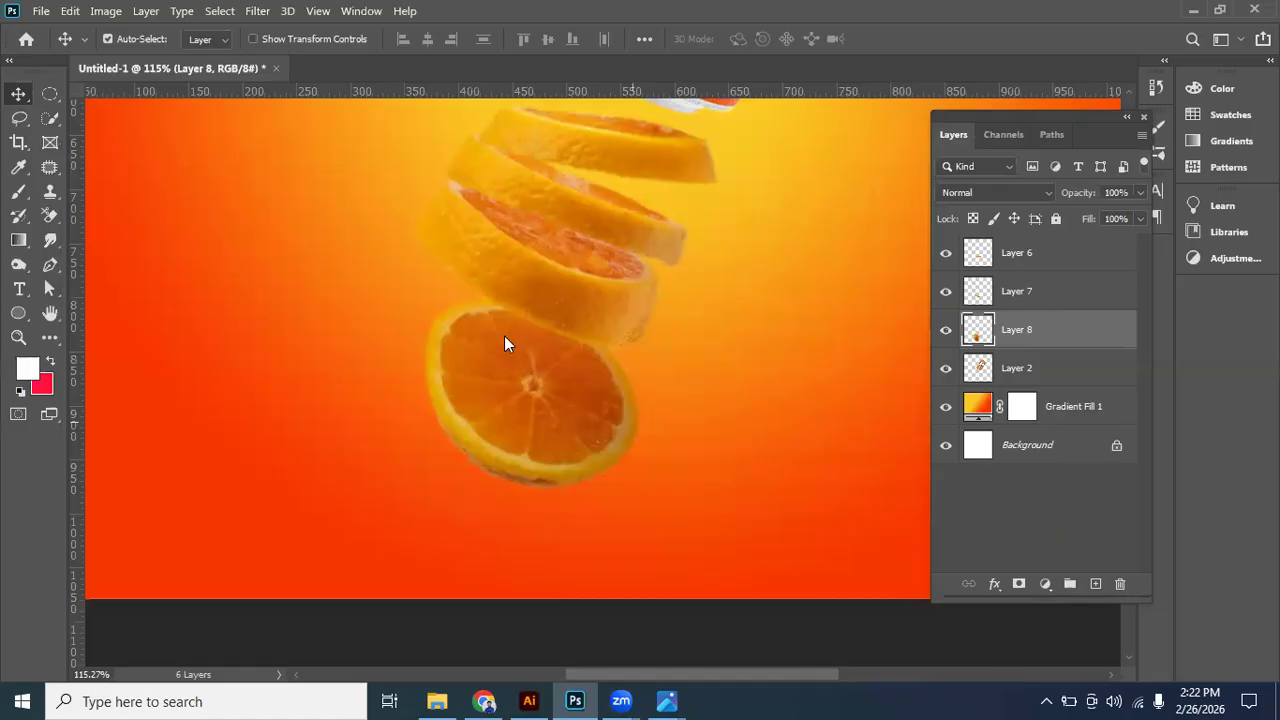
pyautogui.press('l')
pyautogui.moveTo(477, 298)
pyautogui.mouseDown()
pyautogui.moveTo(531, 330)
pyautogui.moveTo(511, 315)
pyautogui.moveTo(637, 360)
pyautogui.mouseUp()
pyautogui.click(713, 371)
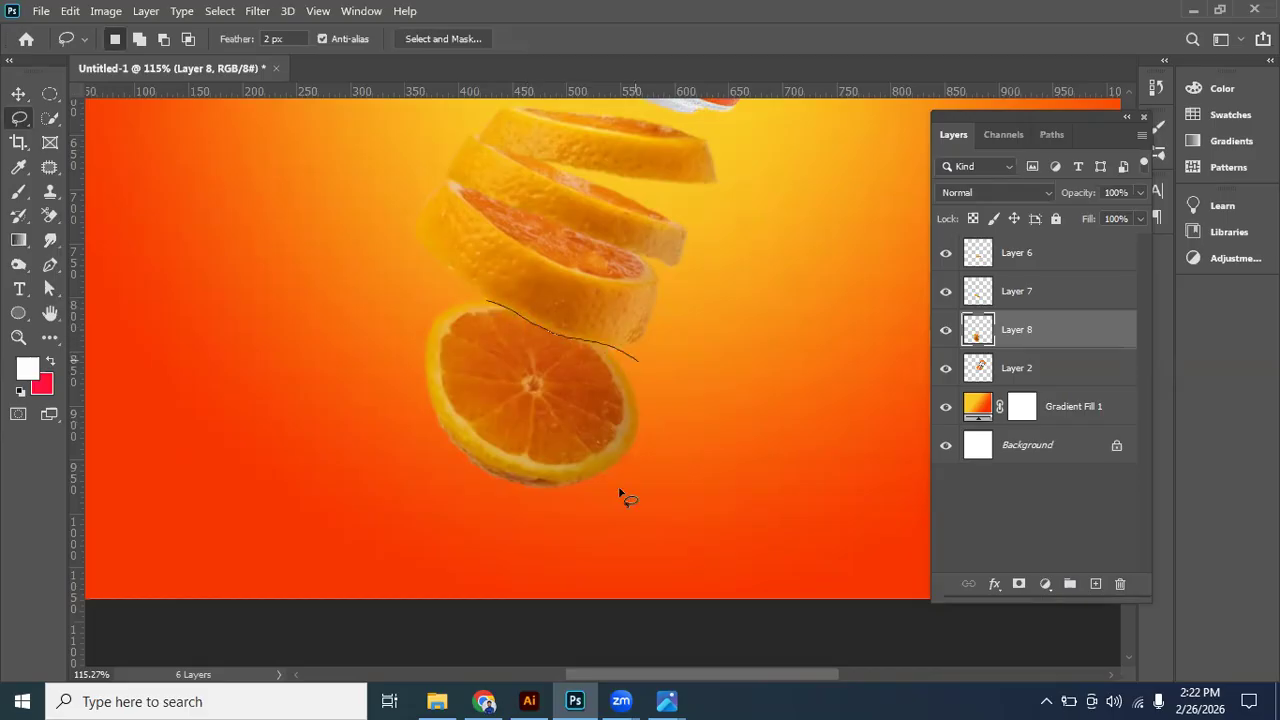
pyautogui.moveTo(398, 410)
pyautogui.mouseDown()
pyautogui.moveTo(445, 309)
pyautogui.moveTo(500, 312)
pyautogui.mouseUp()
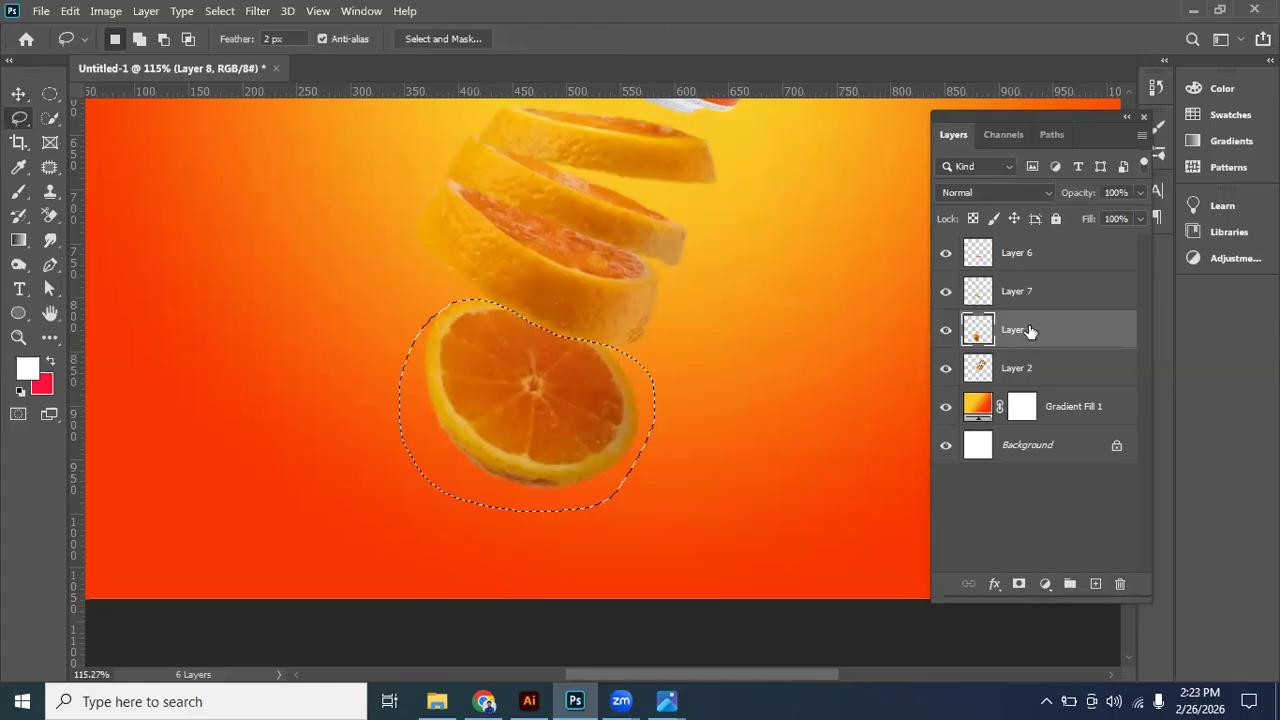
pyautogui.hotkey('ctrl', 'j')
pyautogui.click(1025, 370)
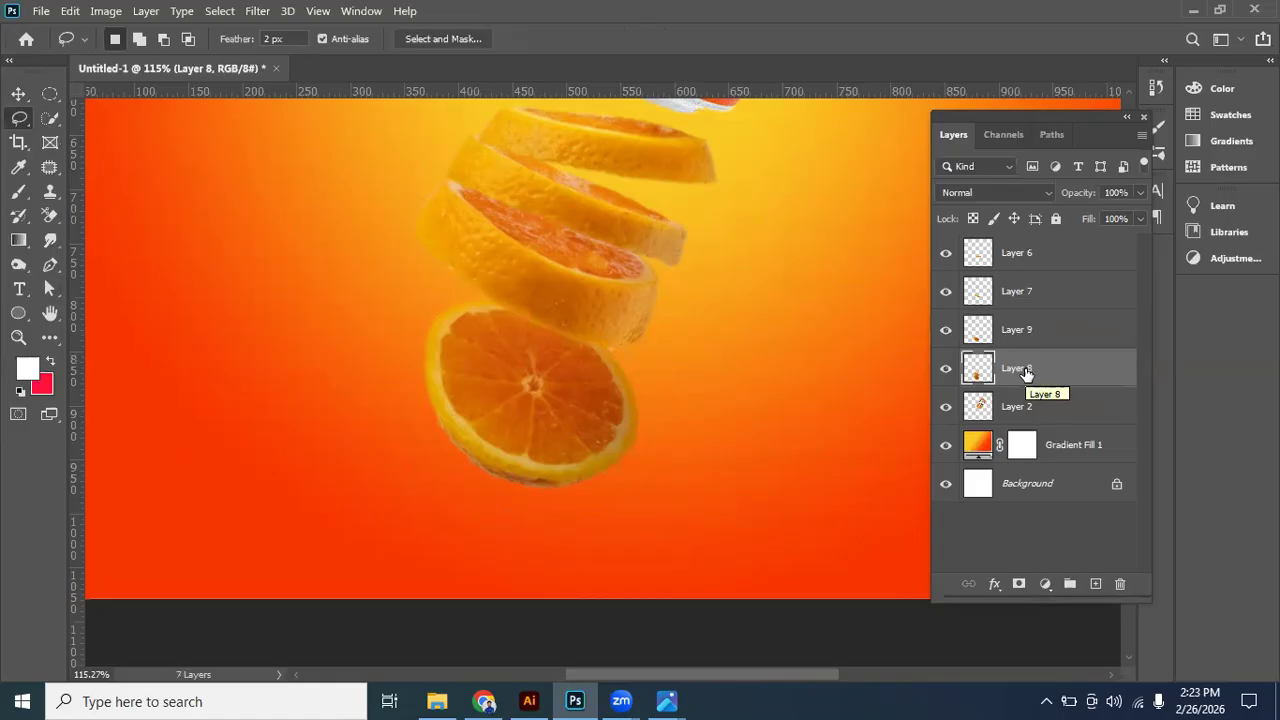
pyautogui.hotkey('ctrl', 'z')
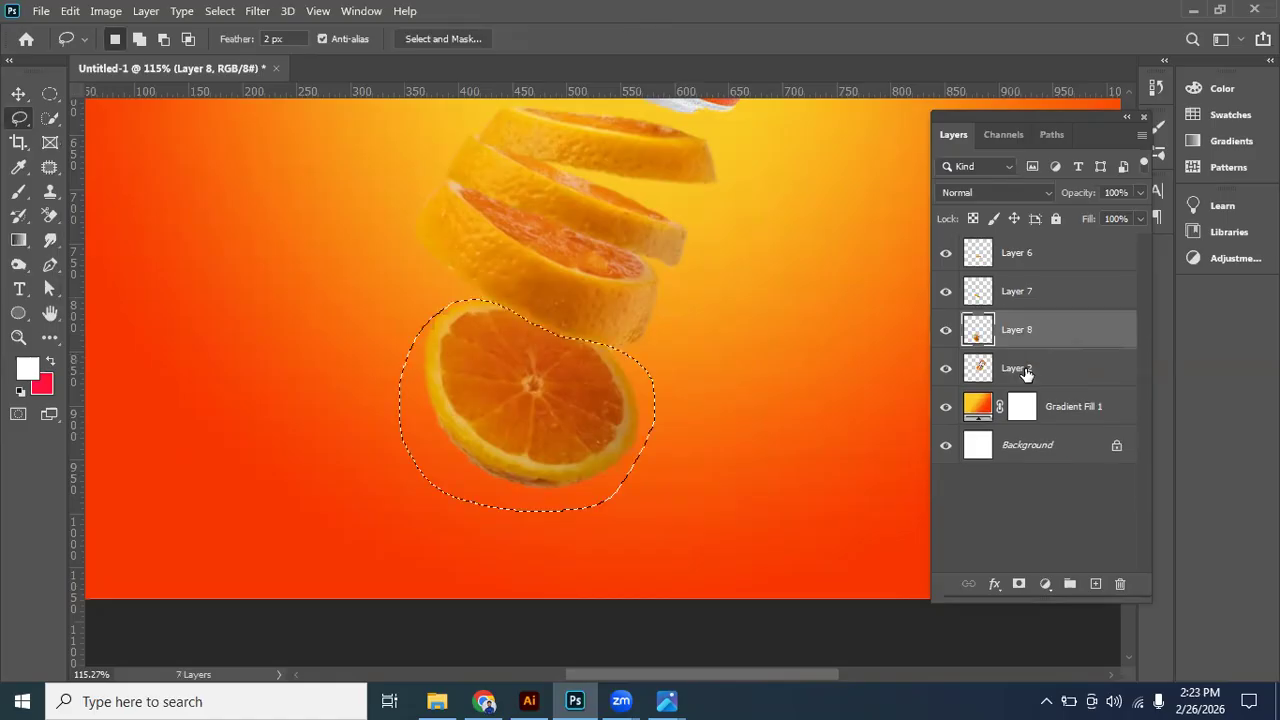
# - Cut the selected round slice and paste it onto its own layer above the thick slice
pyautogui.hotkey('ctrl', 'x')
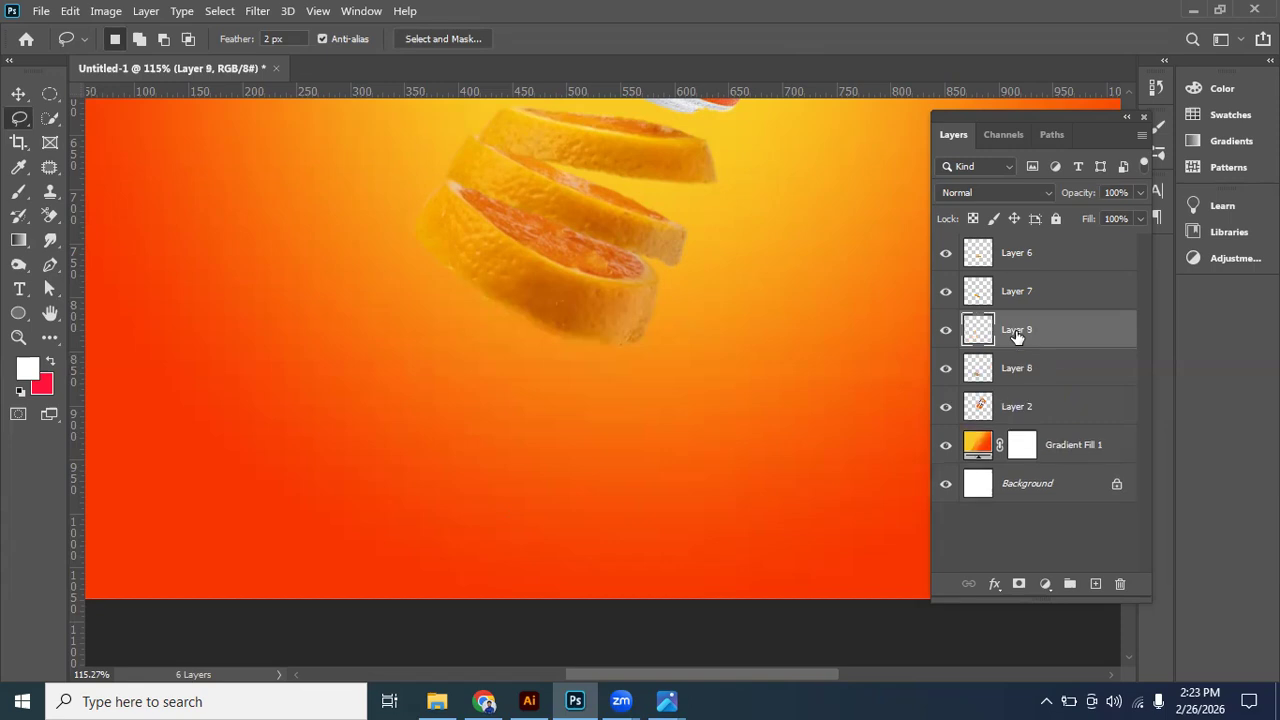
pyautogui.hotkey('ctrl', 'v')
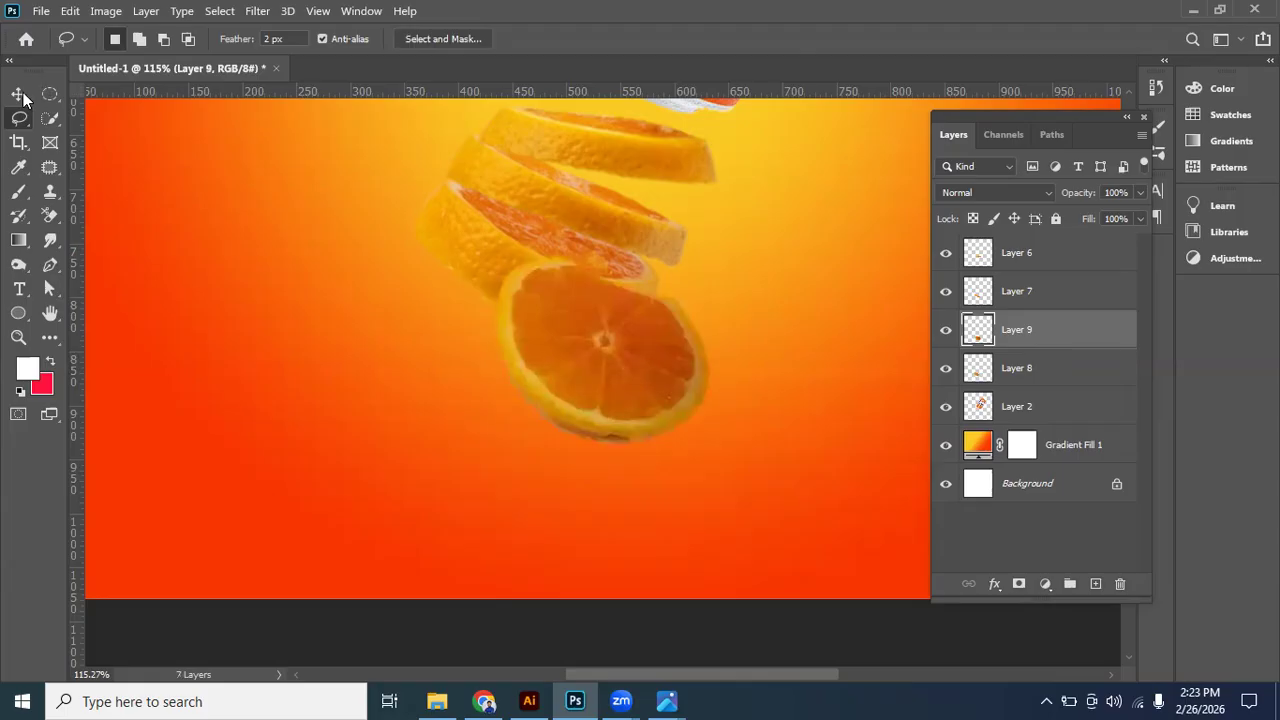
# - Move the round slice left beneath the stack and bring the thick slice's layer above the round slice's layer
pyautogui.press('v')
pyautogui.moveTo(632, 362); pyautogui.dragTo(536, 355)
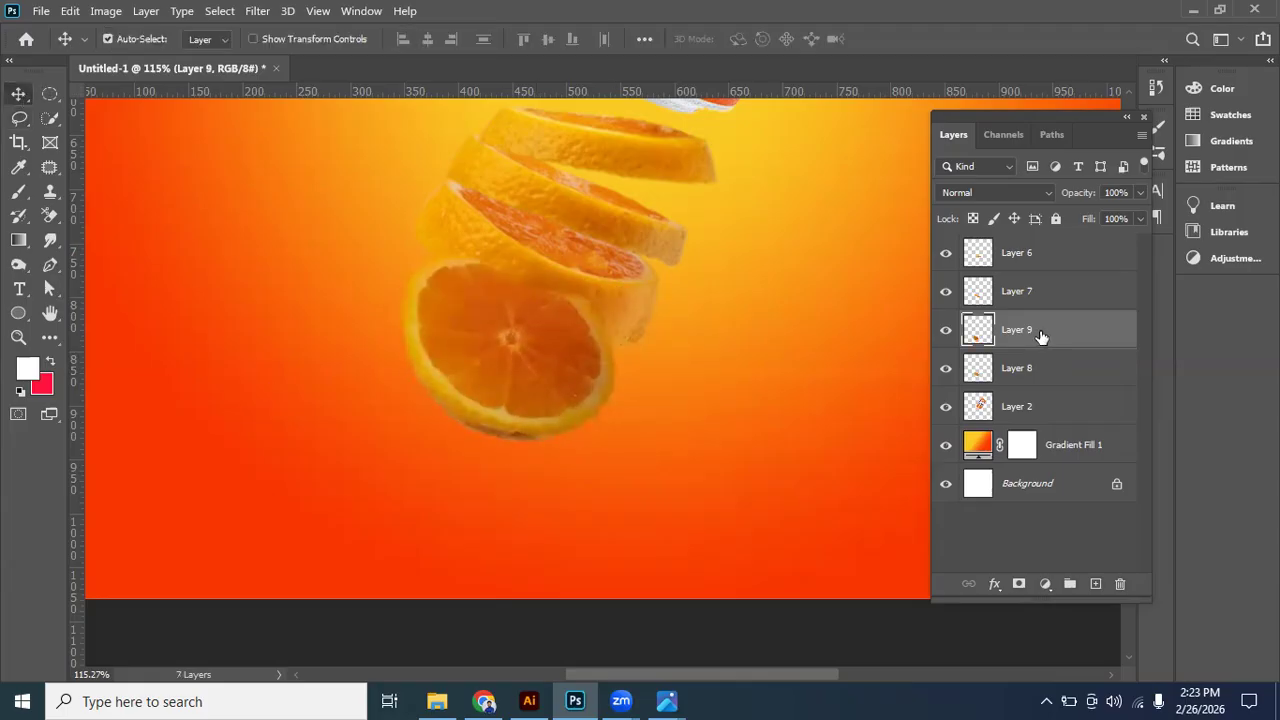
pyautogui.click(1030, 362)
pyautogui.moveTo(1029, 357); pyautogui.dragTo(1017, 300)
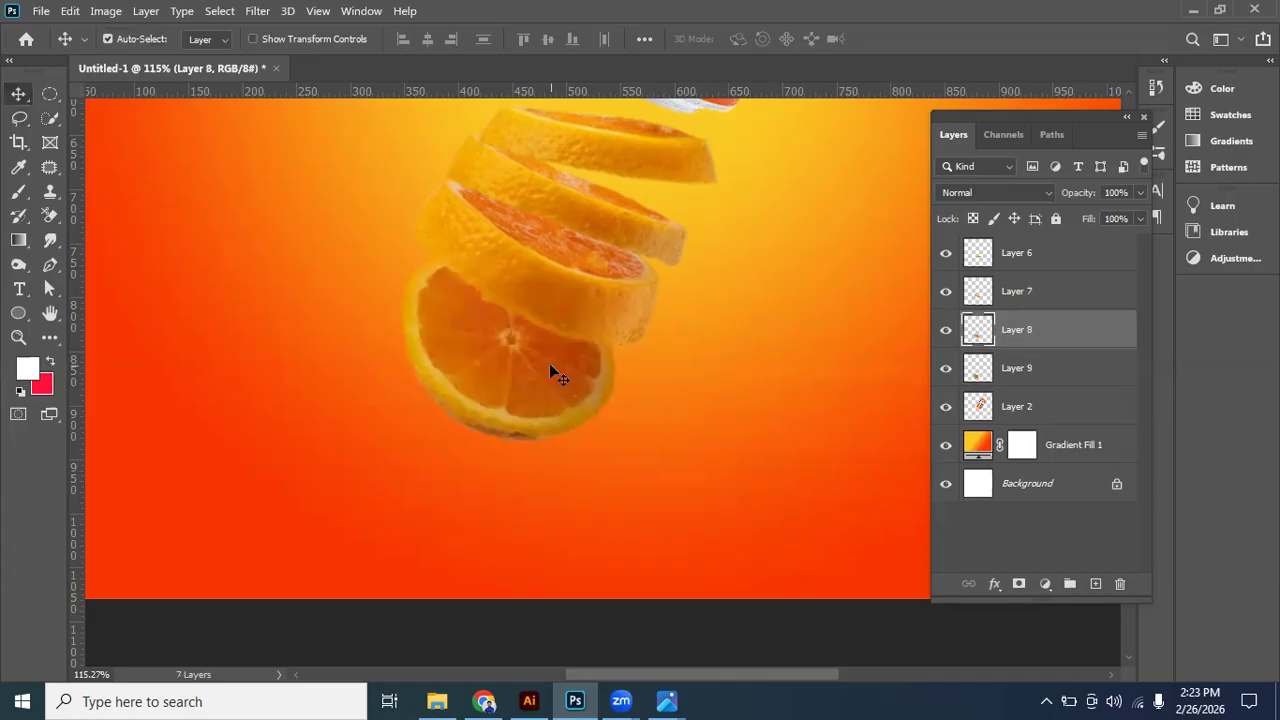
# - Tuck the round slice about 42 px up under the thick slice, with a further shift of about 10 px right and 12 px down
pyautogui.moveTo(551, 339)
pyautogui.mouseDown()
pyautogui.moveTo(531, 339)
pyautogui.moveTo(556, 323)
pyautogui.mouseUp()
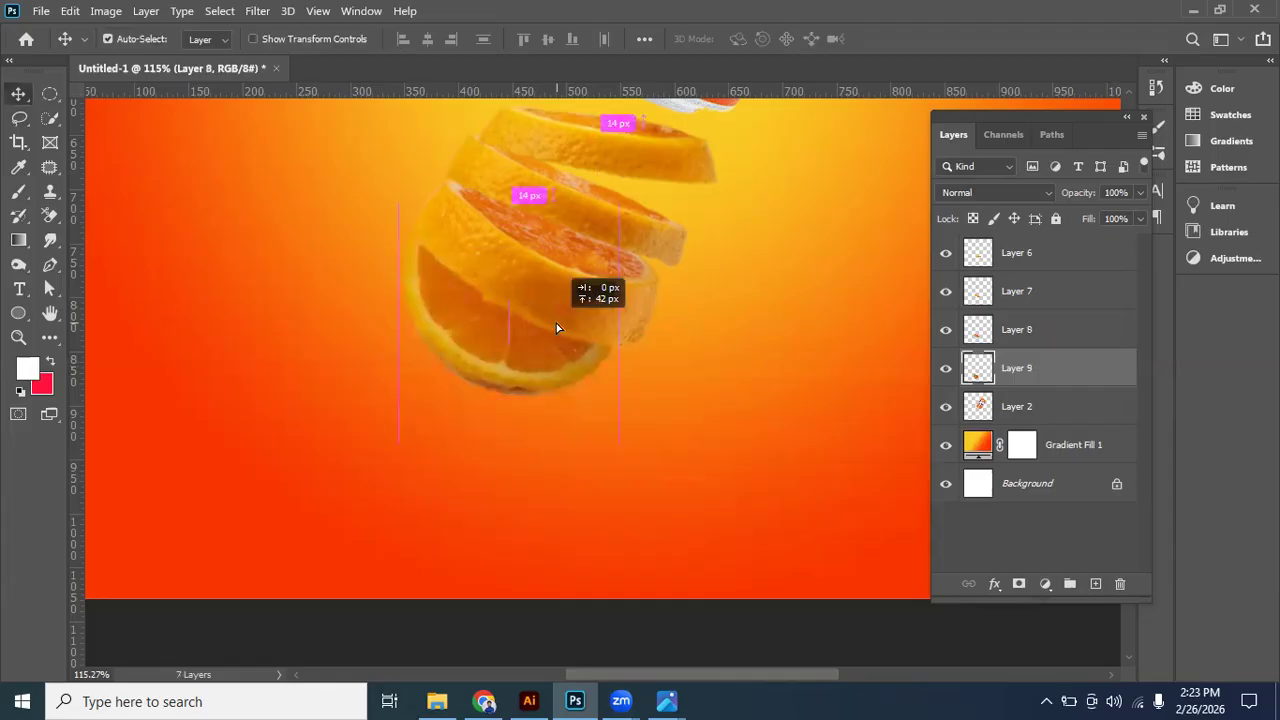
pyautogui.scroll(-2, 562, 362)
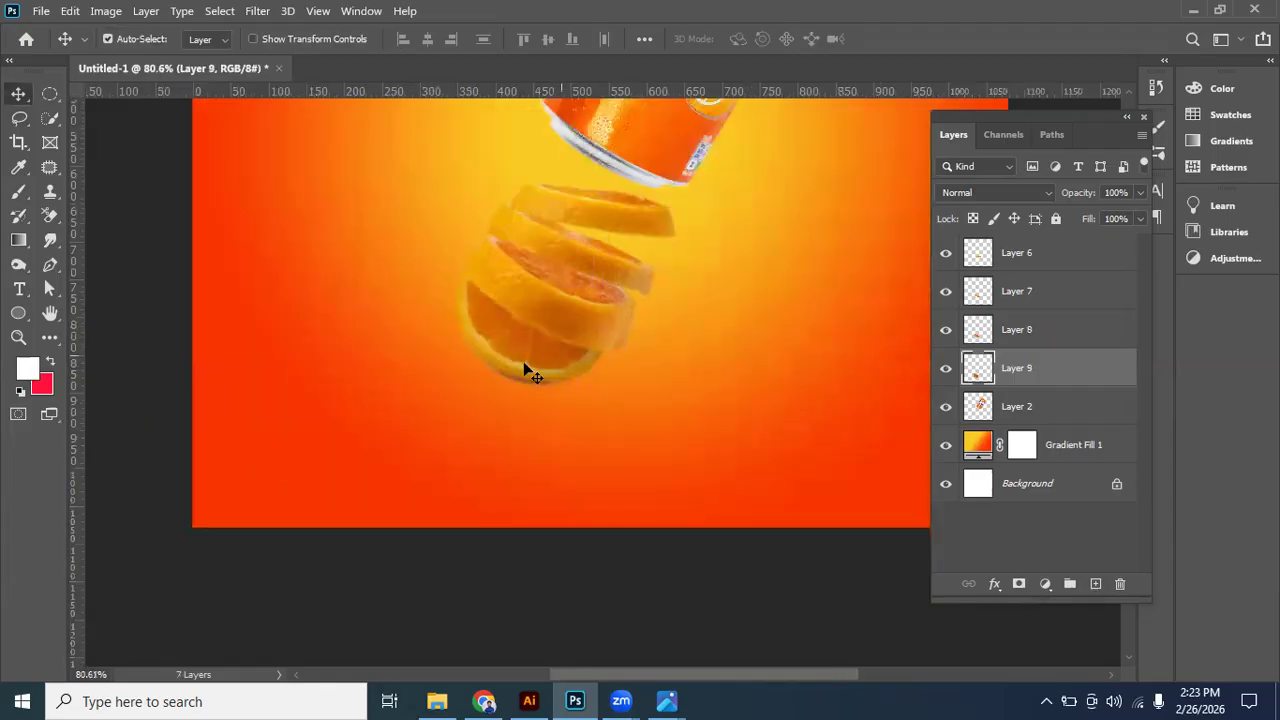
pyautogui.moveTo(535, 388); pyautogui.dragTo(543, 398)
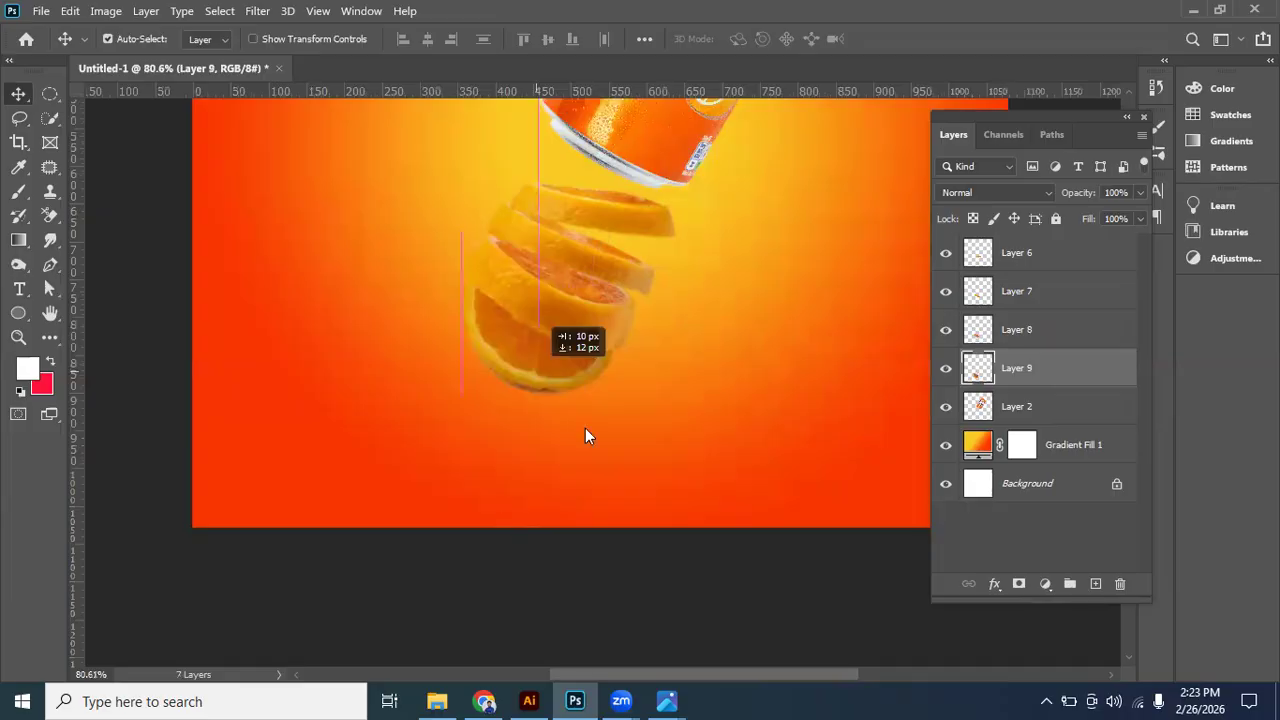
# - Compare with the reference image DYD project 2.jpg and rotate the topmost slice clockwise by about 23°
pyautogui.hotkey('alt', 'Tab')
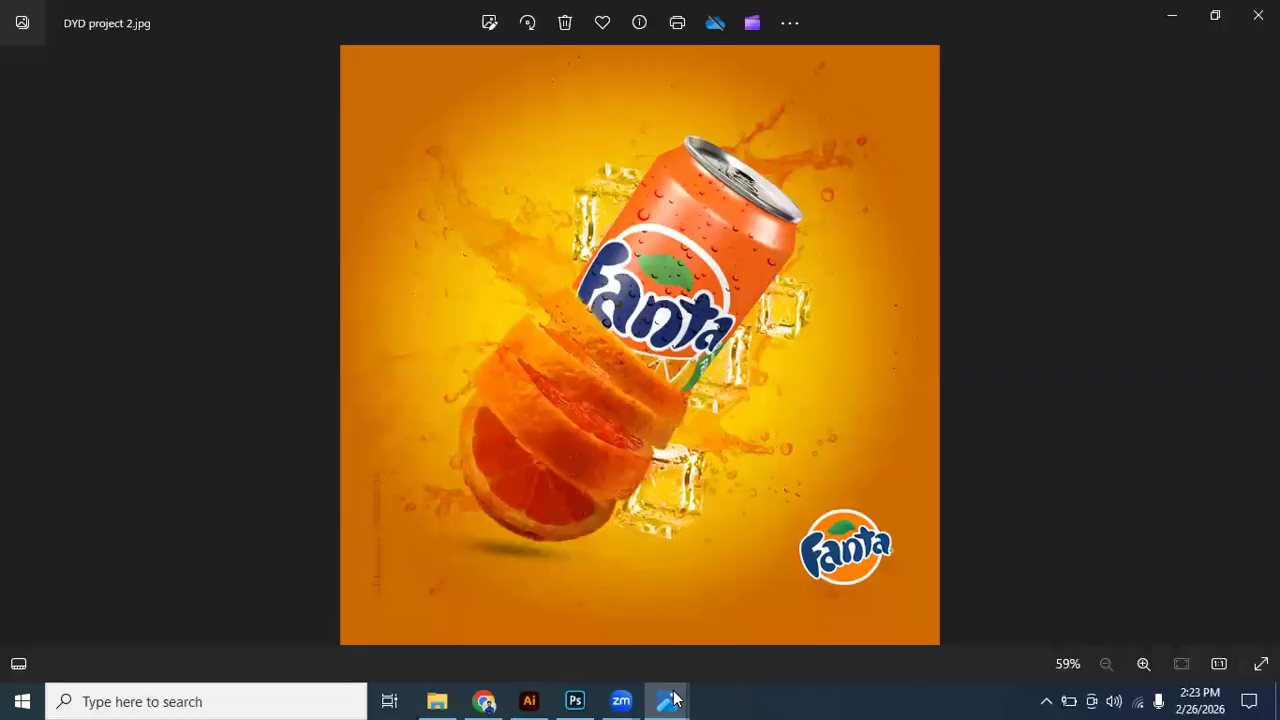
pyautogui.moveTo(670, 699)
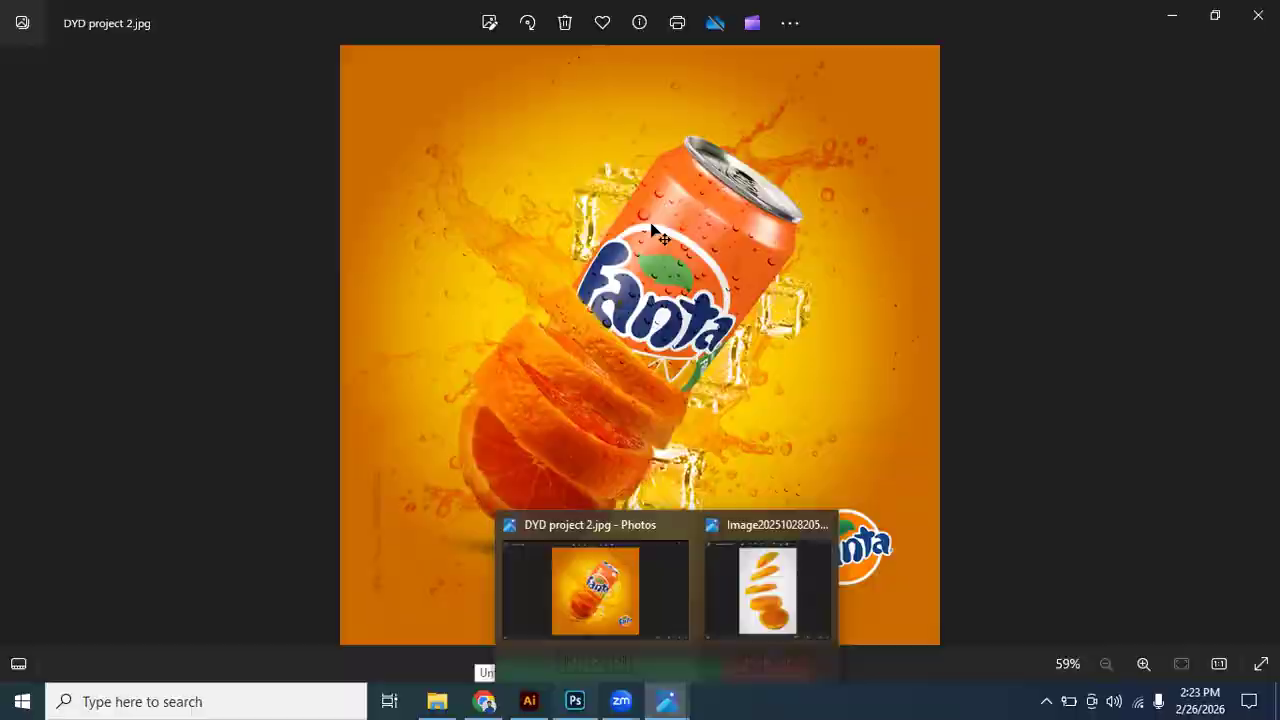
pyautogui.hotkey('ctrl', 't')
pyautogui.moveTo(689, 287); pyautogui.dragTo(687, 331)
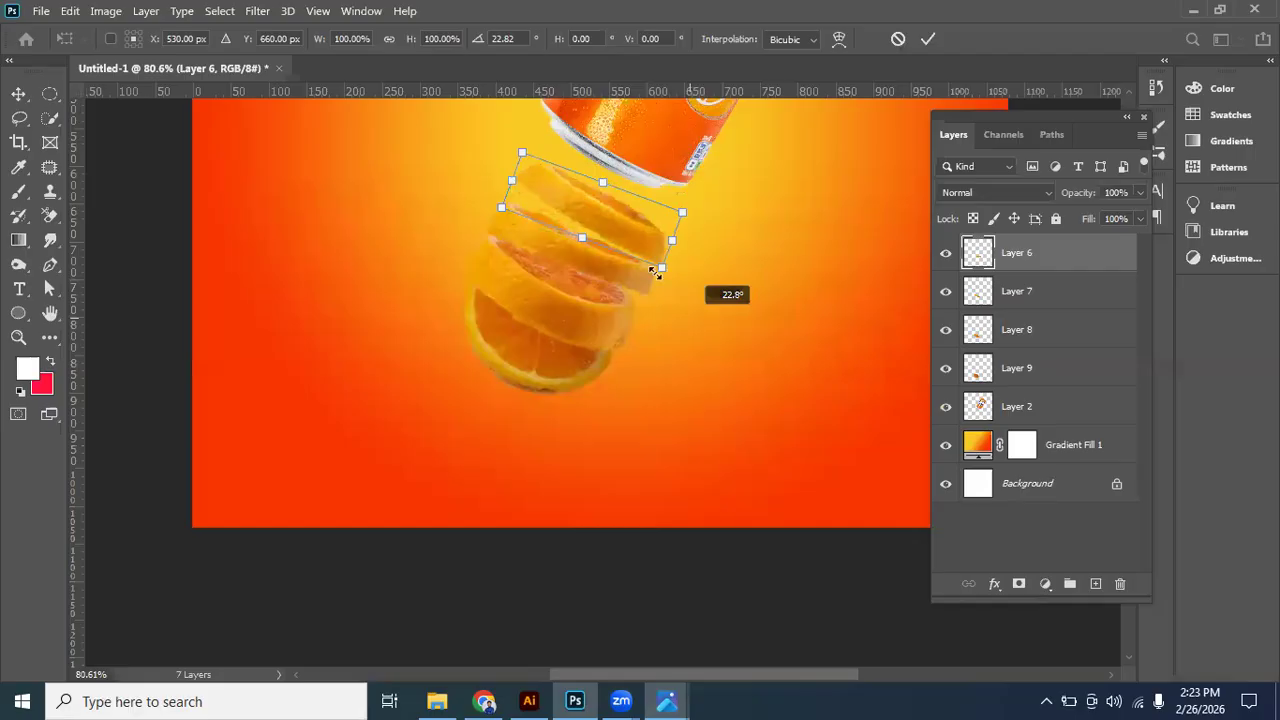
pyautogui.press('Return')
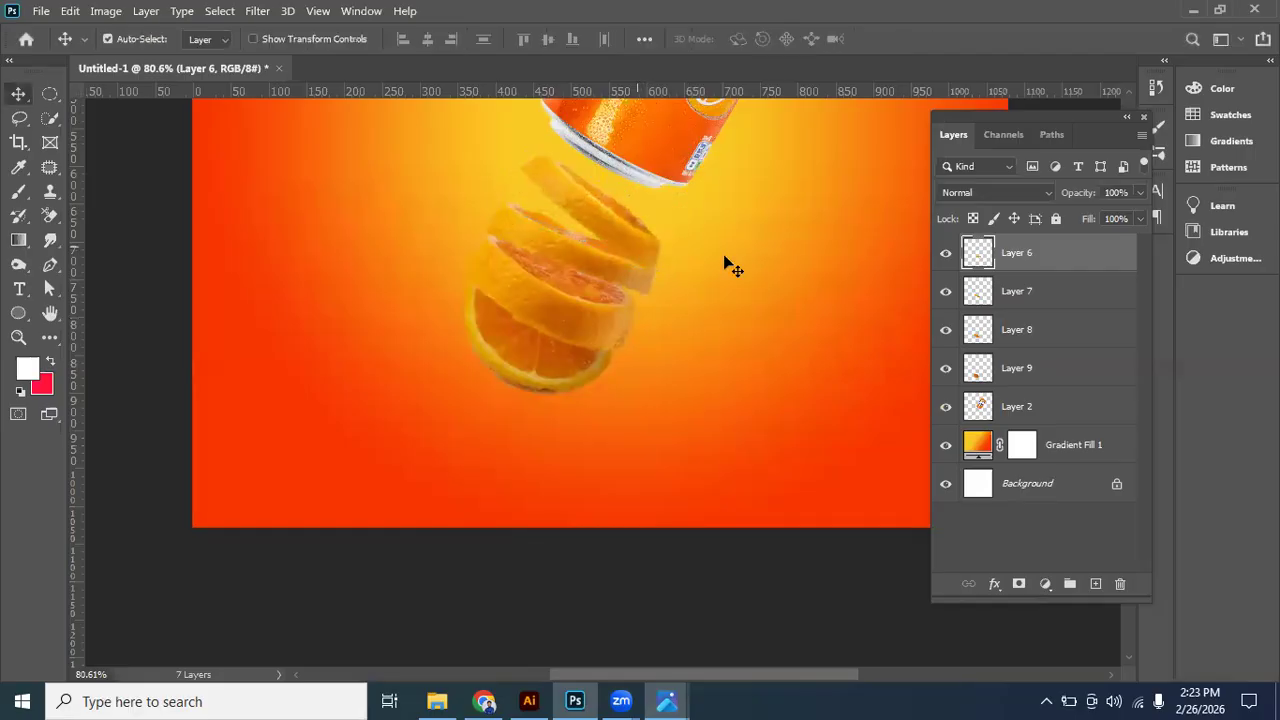
# - Select the thick slice and the round slice together and nudge them slightly down
pyautogui.click(596, 326)
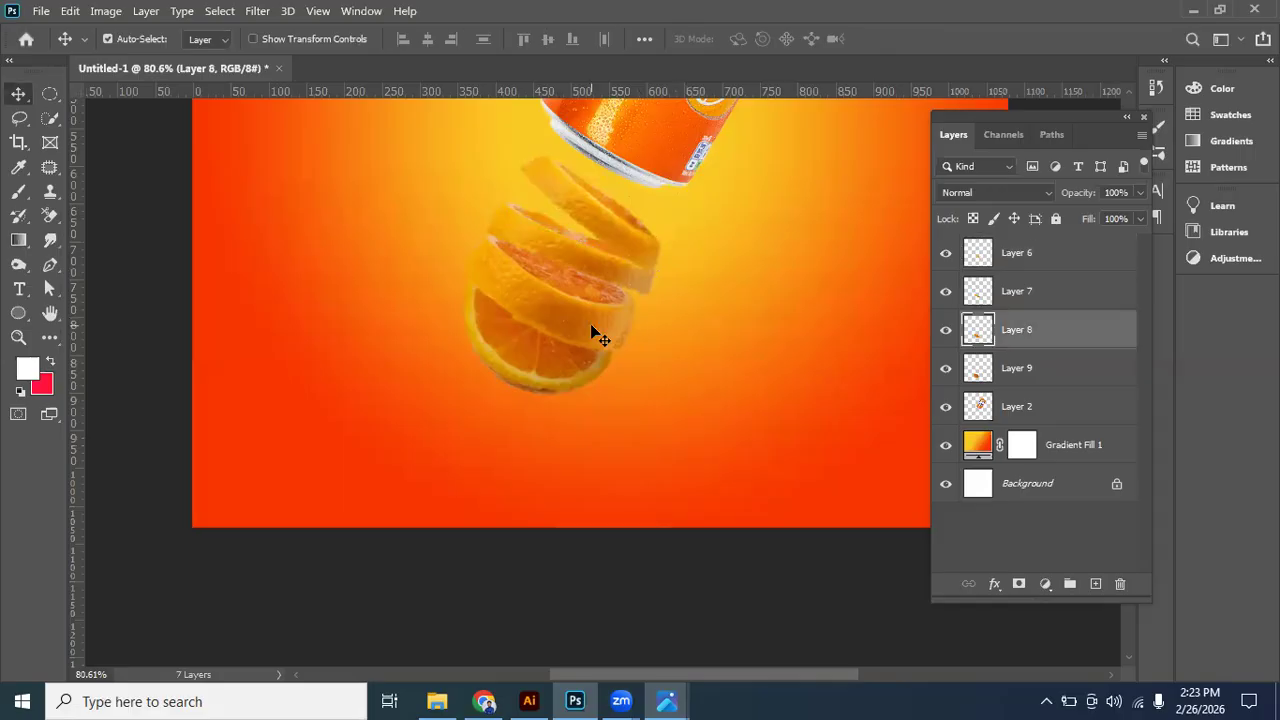
pyautogui.click(545, 378)
pyautogui.moveTo(551, 371); pyautogui.dragTo(550, 373)
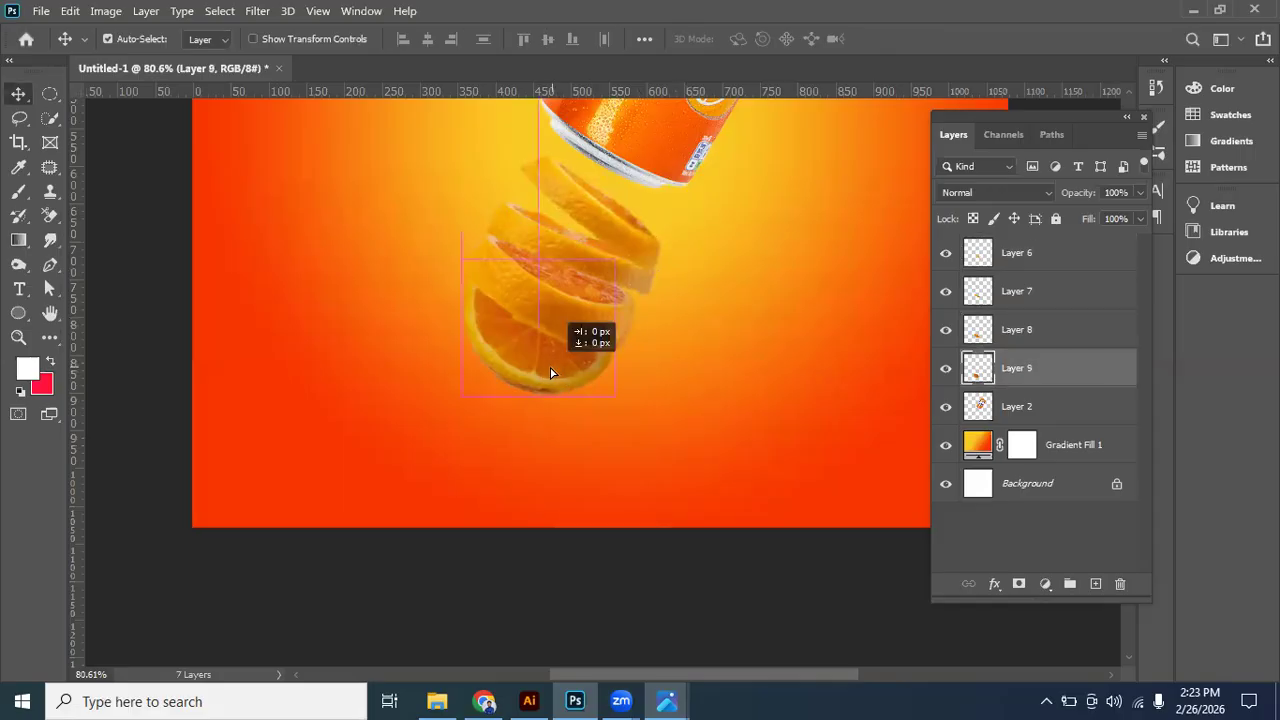
pyautogui.click(578, 350)
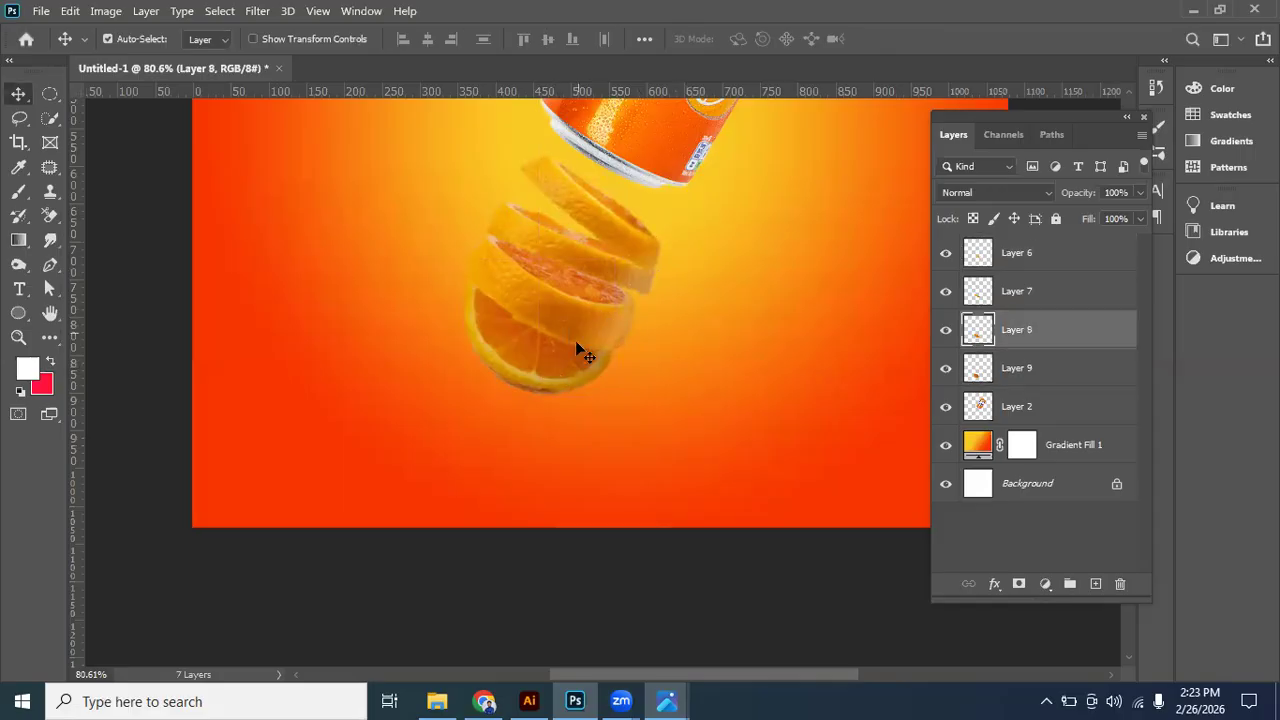
pyautogui.click(562, 368)
pyautogui.keyDown('shift'); pyautogui.click(572, 322); pyautogui.keyUp('shift')
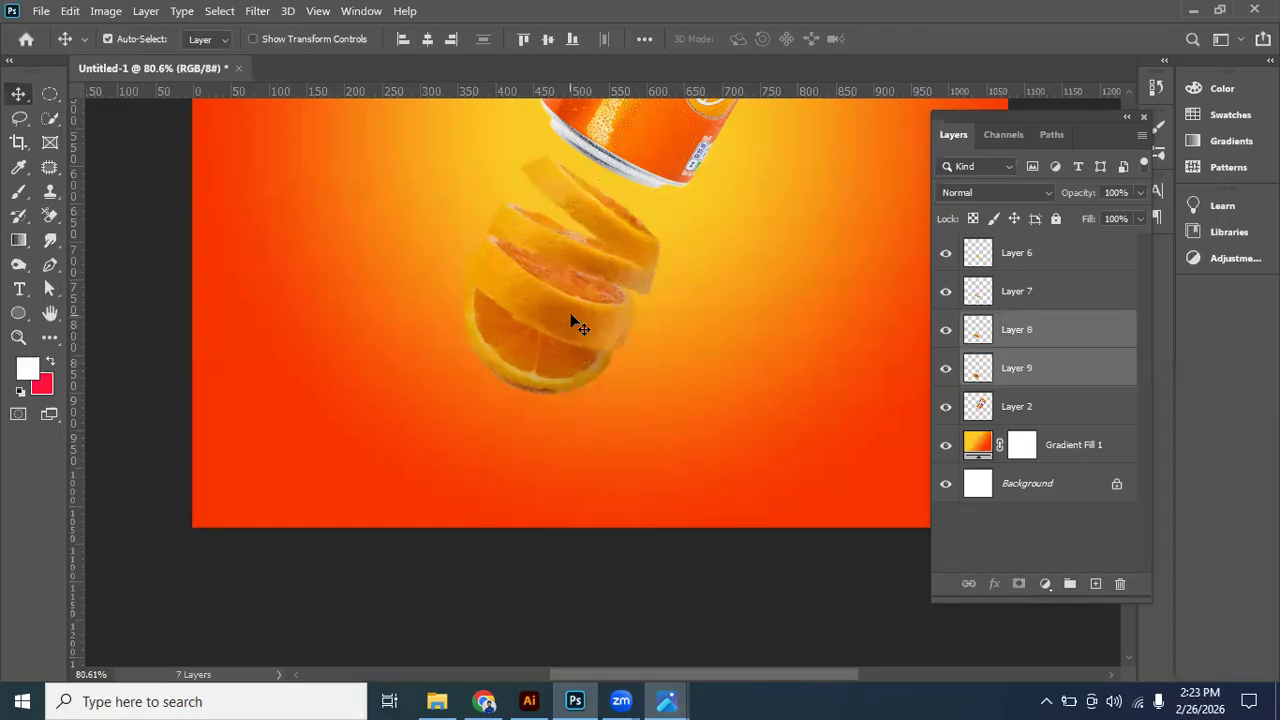
pyautogui.press('Down')
pyautogui.press('Down')
pyautogui.press('Down')
pyautogui.press('Down')
pyautogui.press('Down')
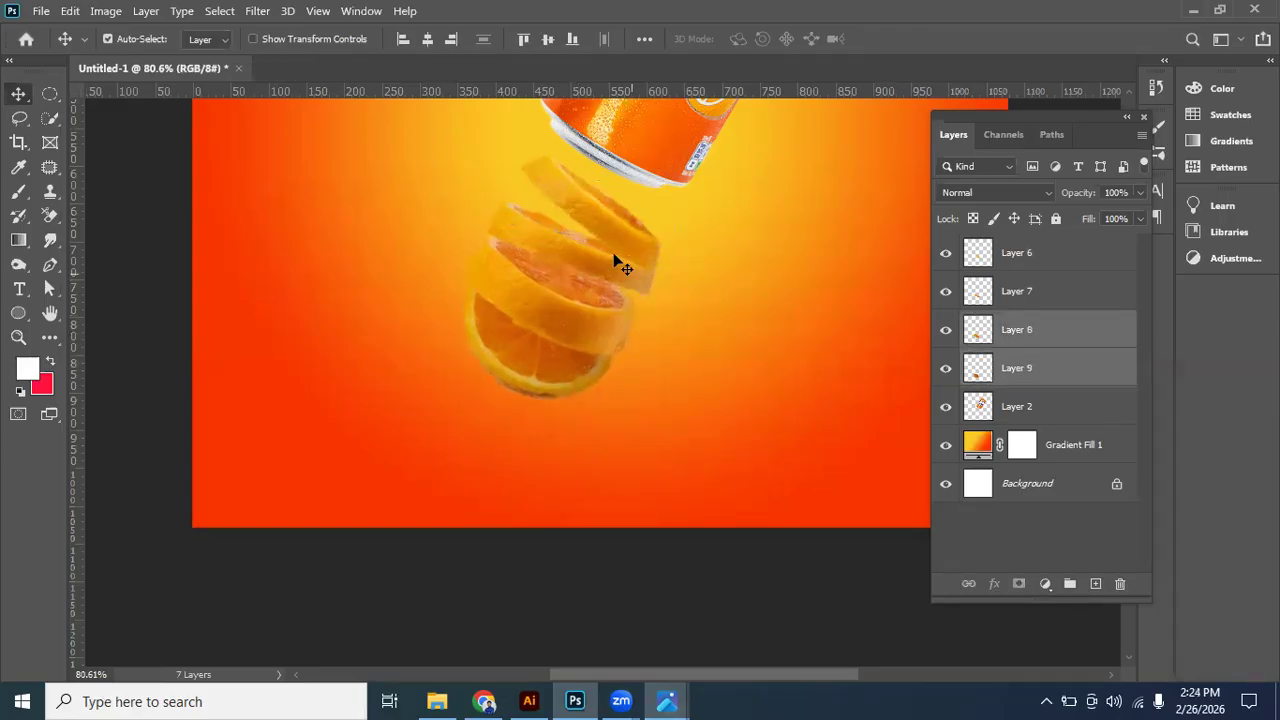
# - Add the two upper slices to the selection and move all four slices up and right onto the can's base
pyautogui.keyDown('shift'); pyautogui.click(630, 243); pyautogui.keyUp('shift')
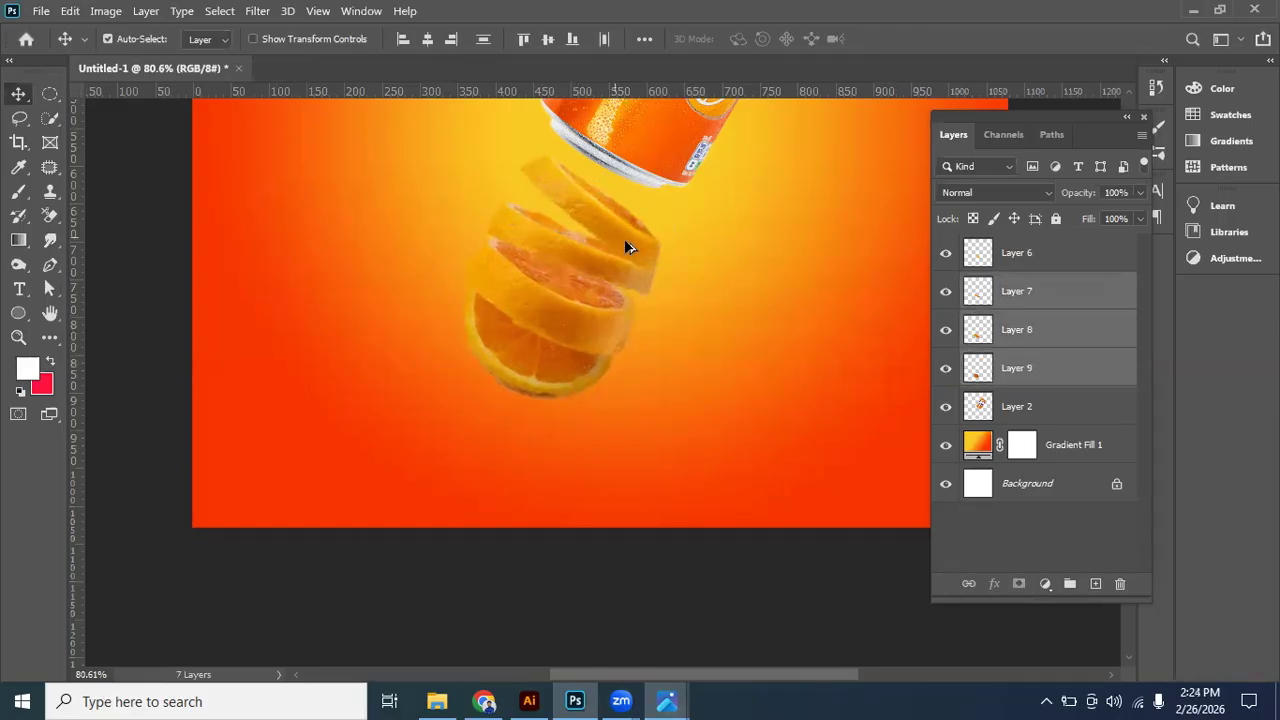
pyautogui.keyDown('shift'); pyautogui.click(628, 247); pyautogui.keyUp('shift')
pyautogui.hotkey('ctrl', '0')
pyautogui.moveTo(621, 443); pyautogui.dragTo(650, 414)
# - Enlarge the four selected slices together to about 118% width and 125% height
pyautogui.hotkey('ctrl', 't')
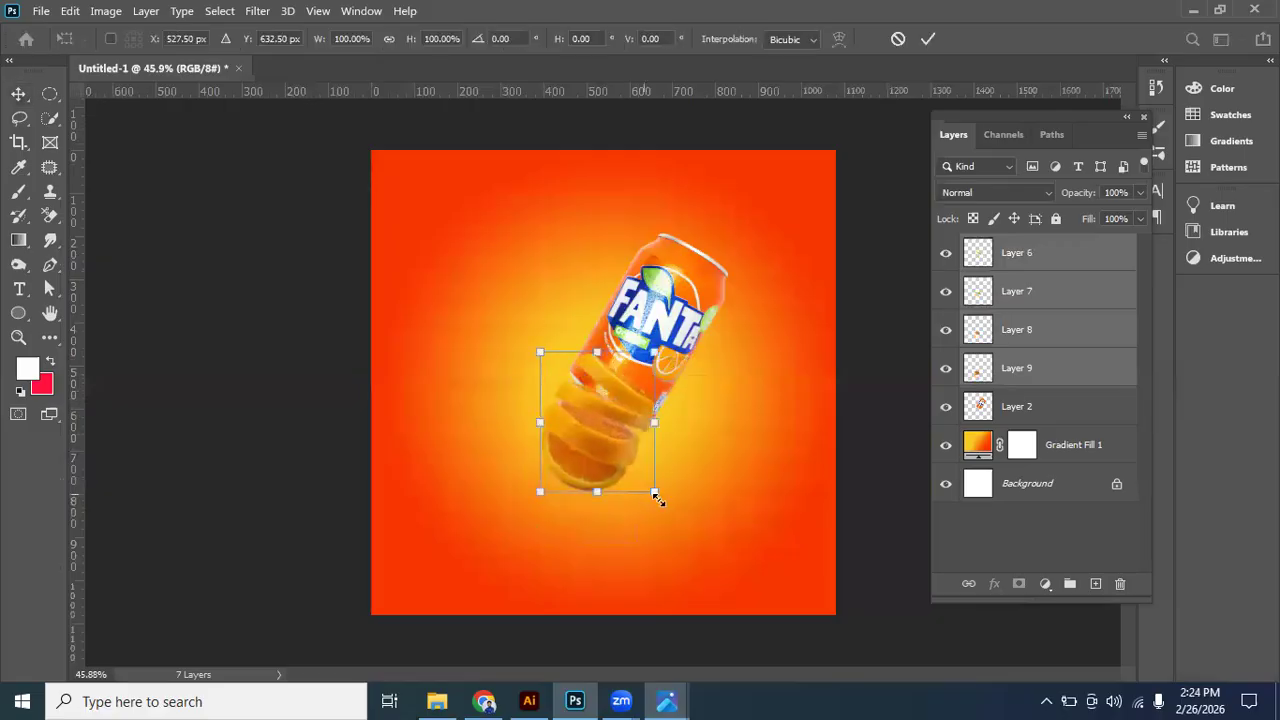
pyautogui.moveTo(658, 501); pyautogui.dragTo(668, 513)
pyautogui.scroll(4, 647, 473)
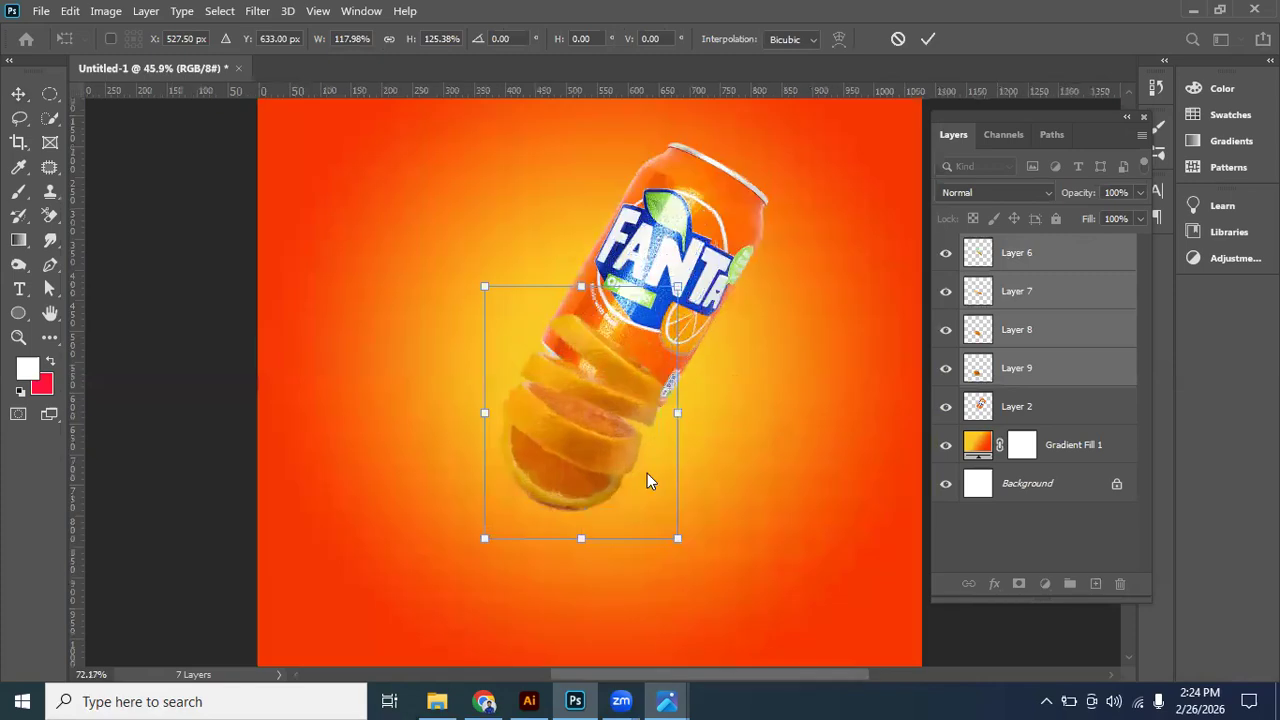
pyautogui.hotkey('alt', 'space')
pyautogui.press('Escape')
pyautogui.press('Return')
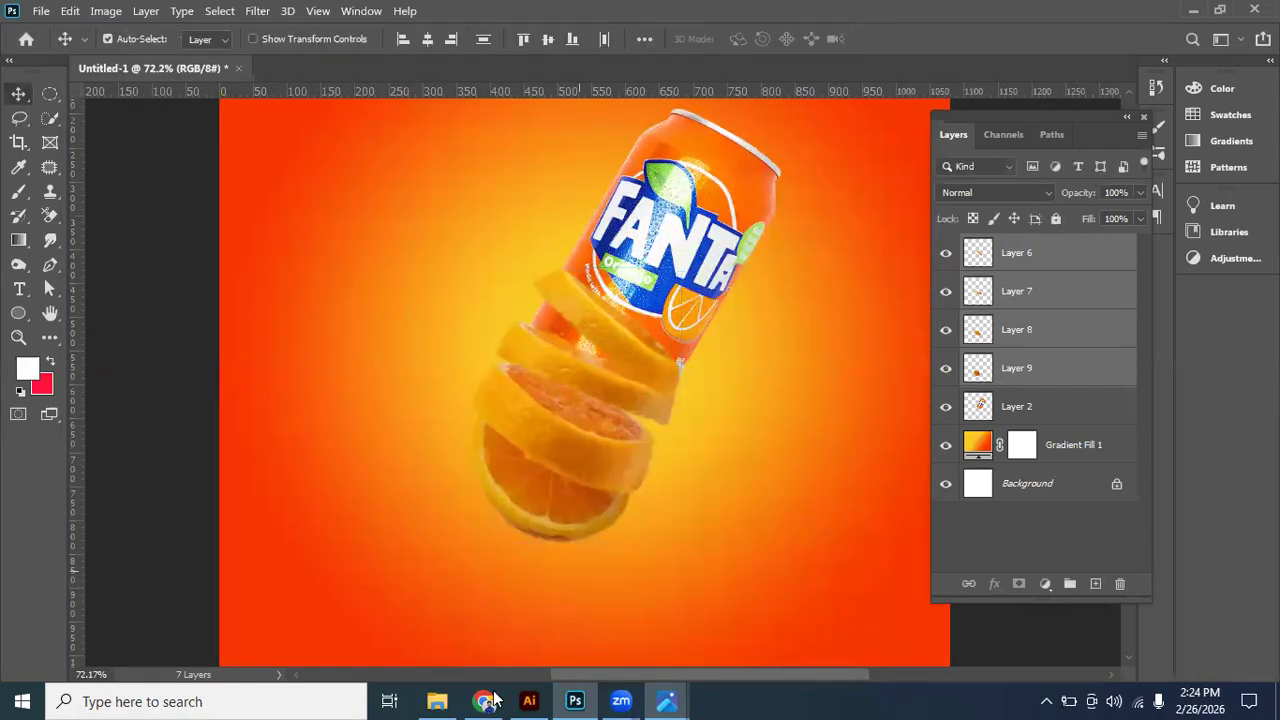
# - Switch to Chrome and search Google for "orange slice" in a new tab
pyautogui.hotkey('alt', 'Tab')
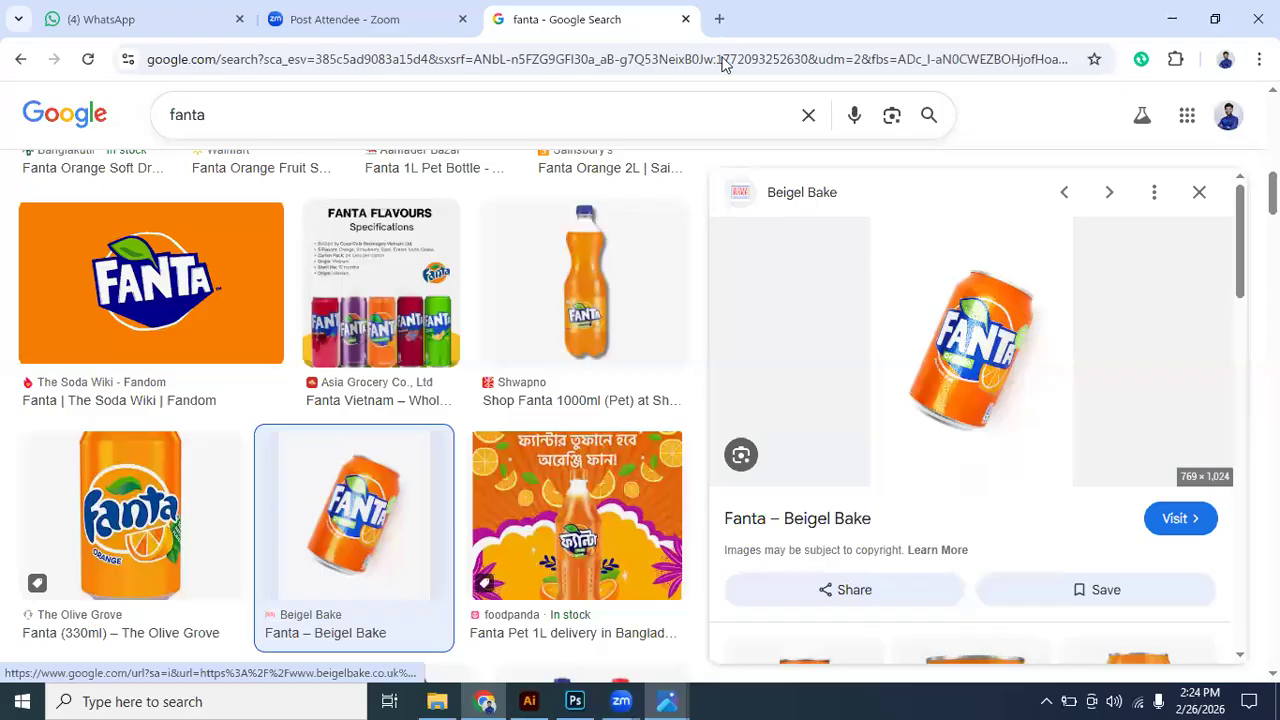
pyautogui.hotkey('ctrl', 't')
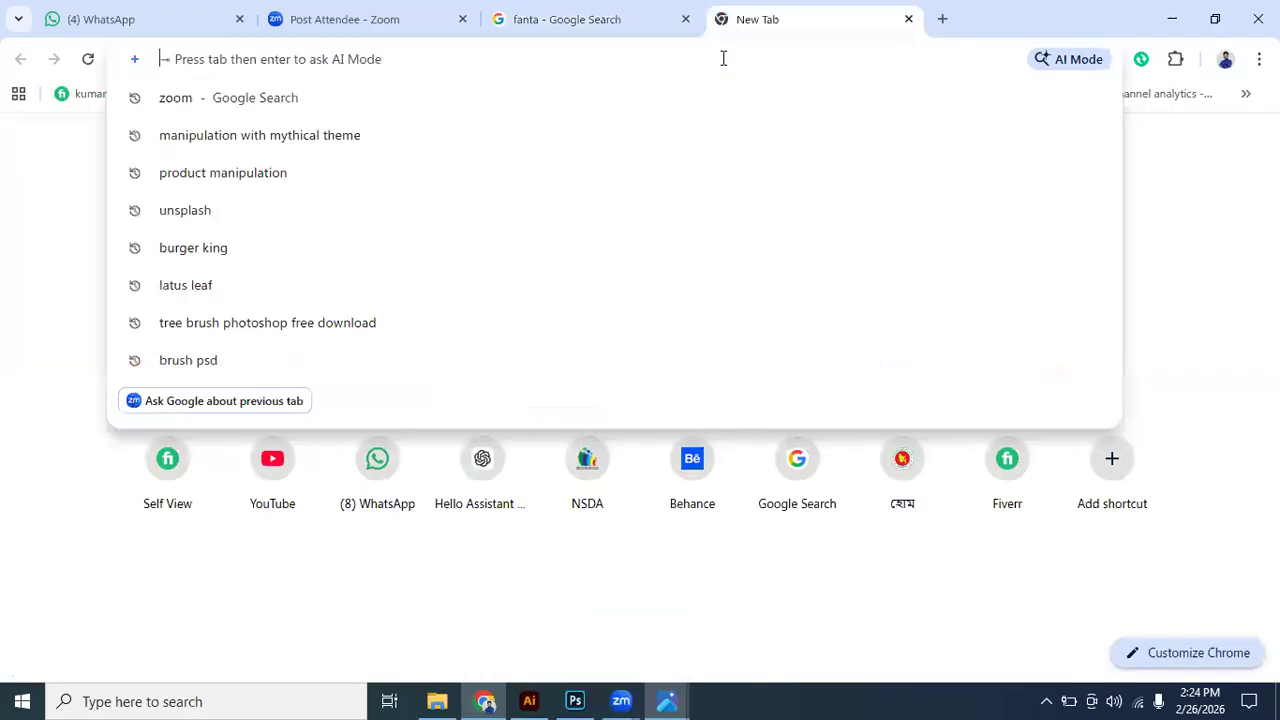
pyautogui.write('oranc')
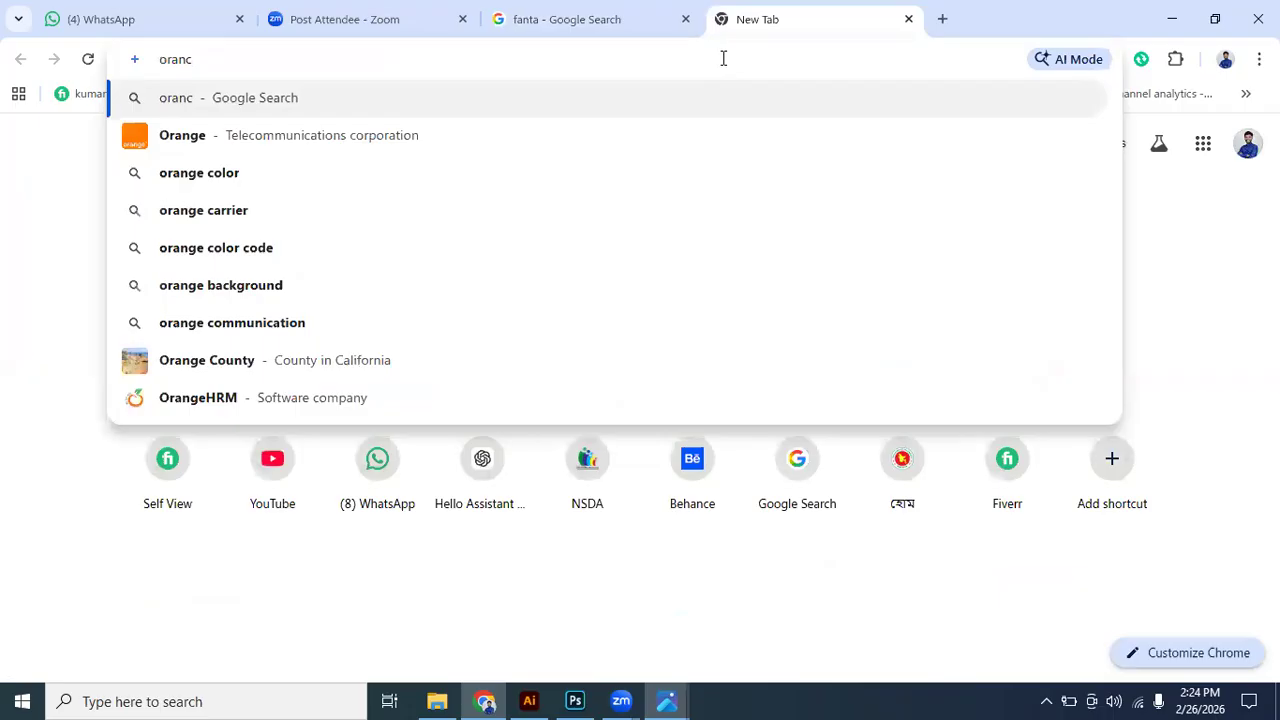
pyautogui.press('BackSpace')
pyautogui.write('ge')
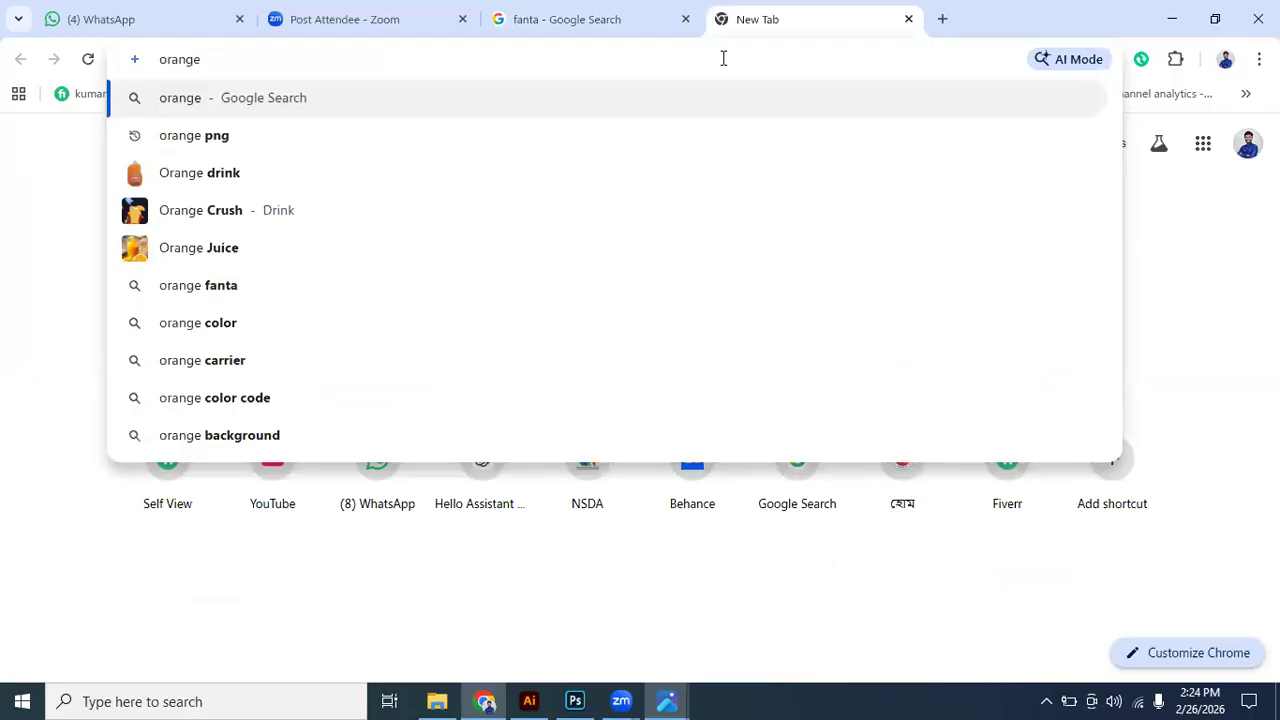
pyautogui.write('c')
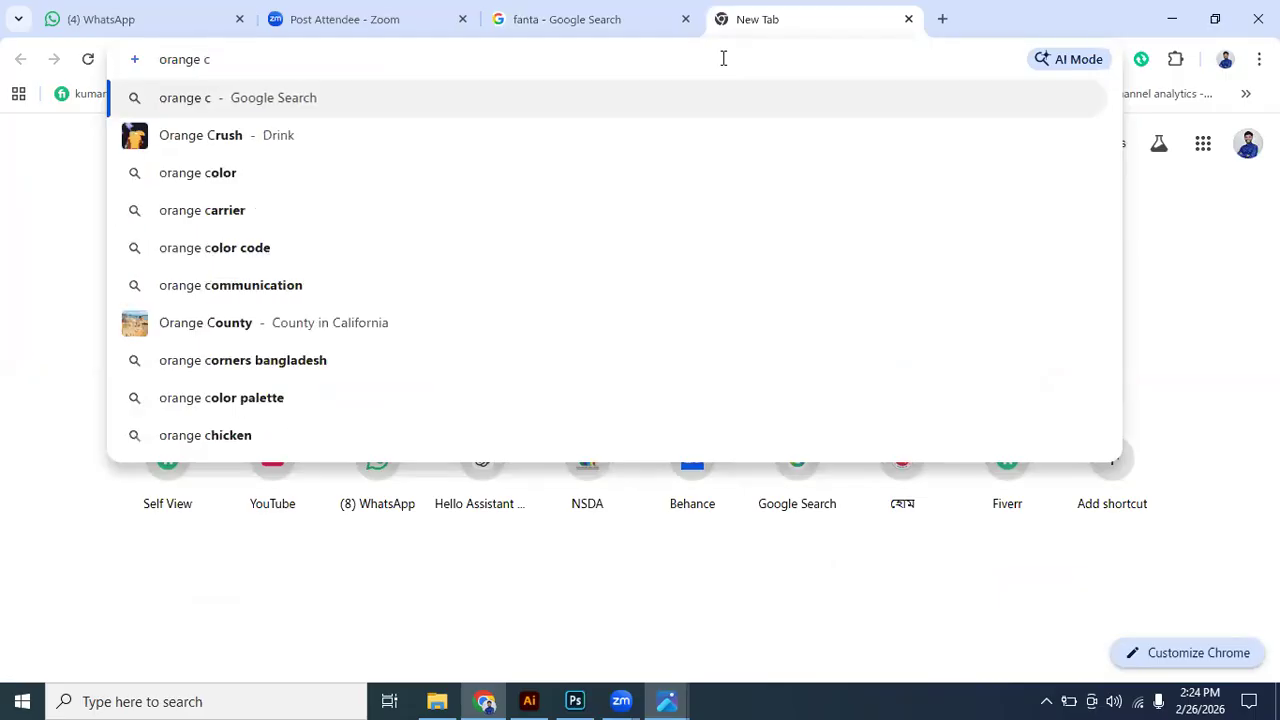
pyautogui.press('BackSpace')
pyautogui.write('slic')
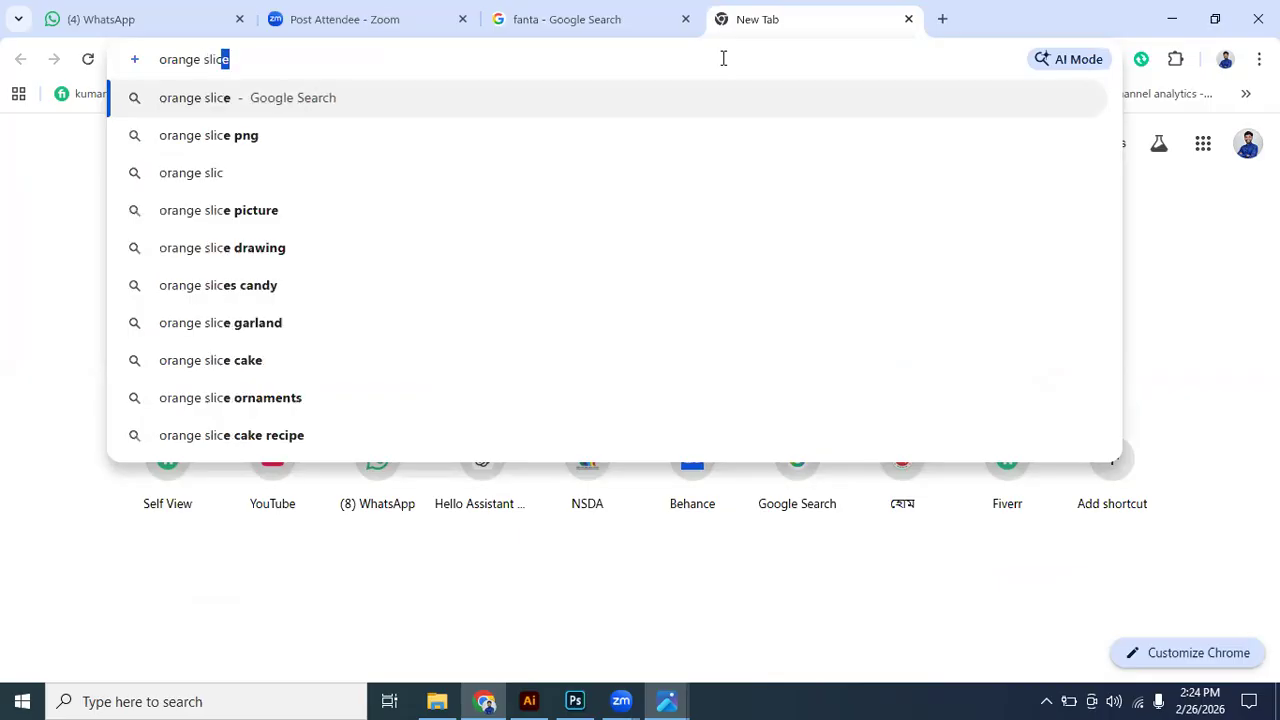
pyautogui.press('Return')
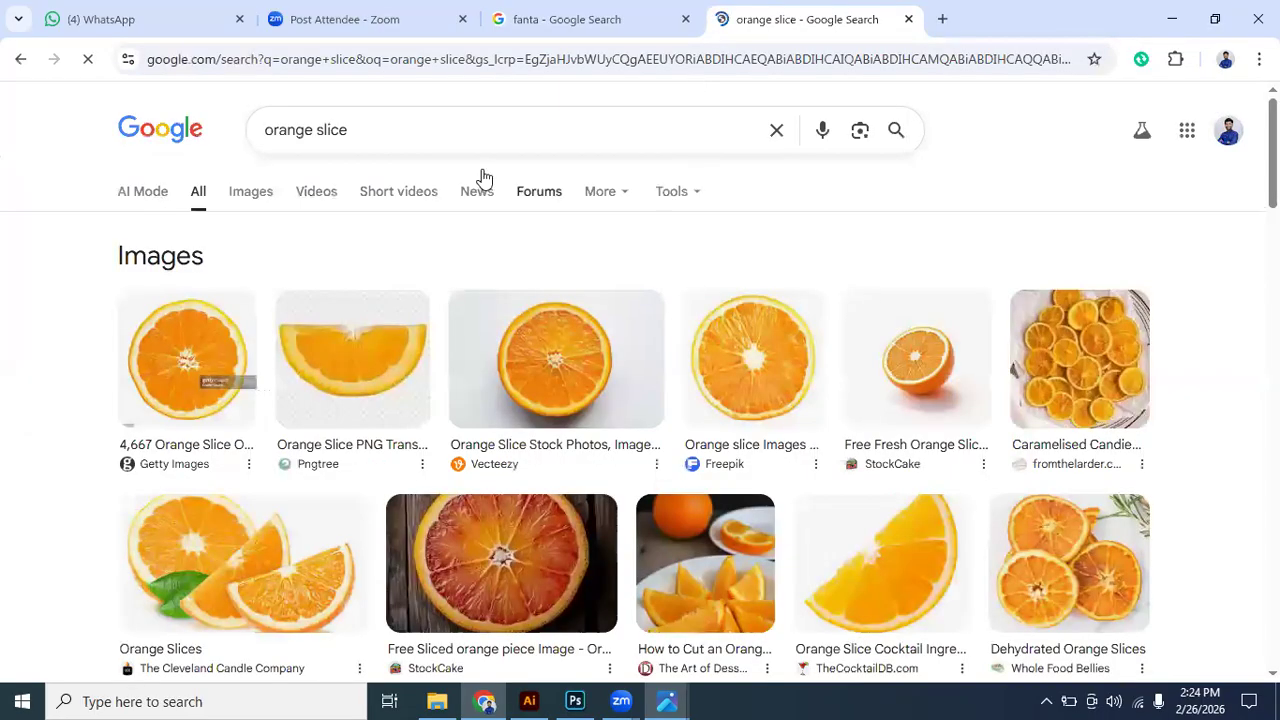
# - Show the image results for "orange slice" and look through them for usable slice pictures
pyautogui.click(254, 195)
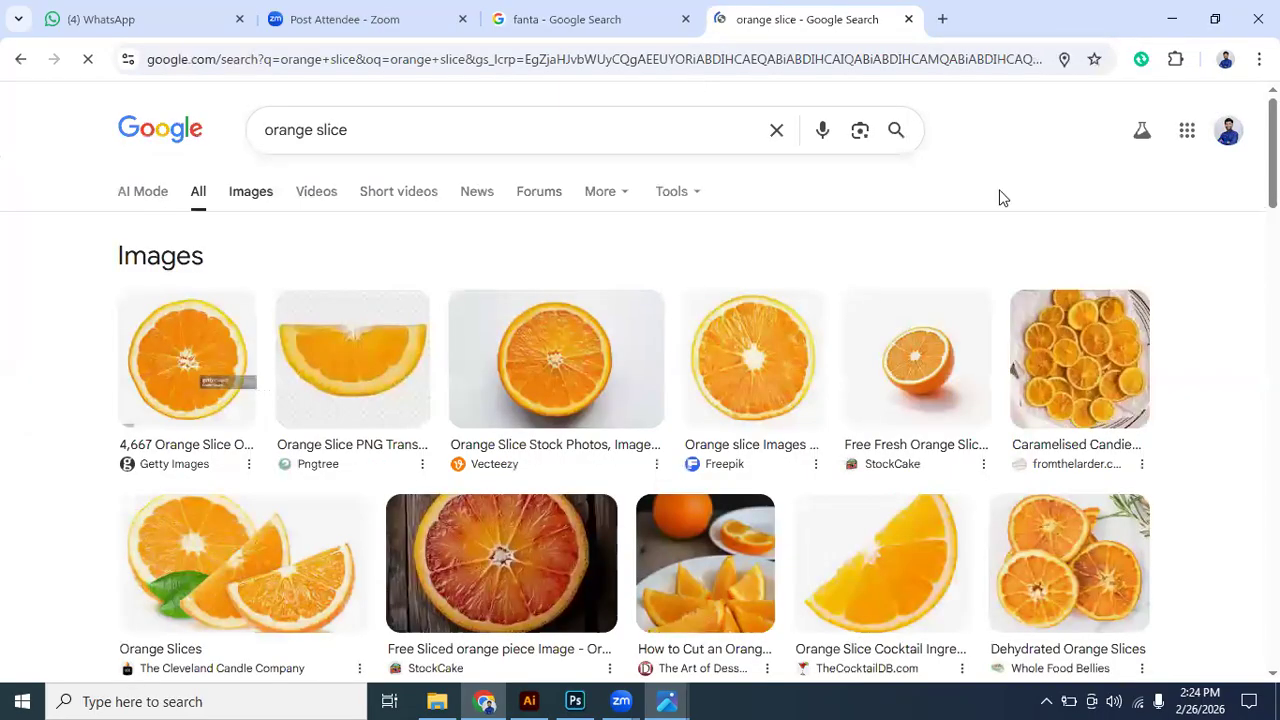
pyautogui.scroll(-1, 885, 379)
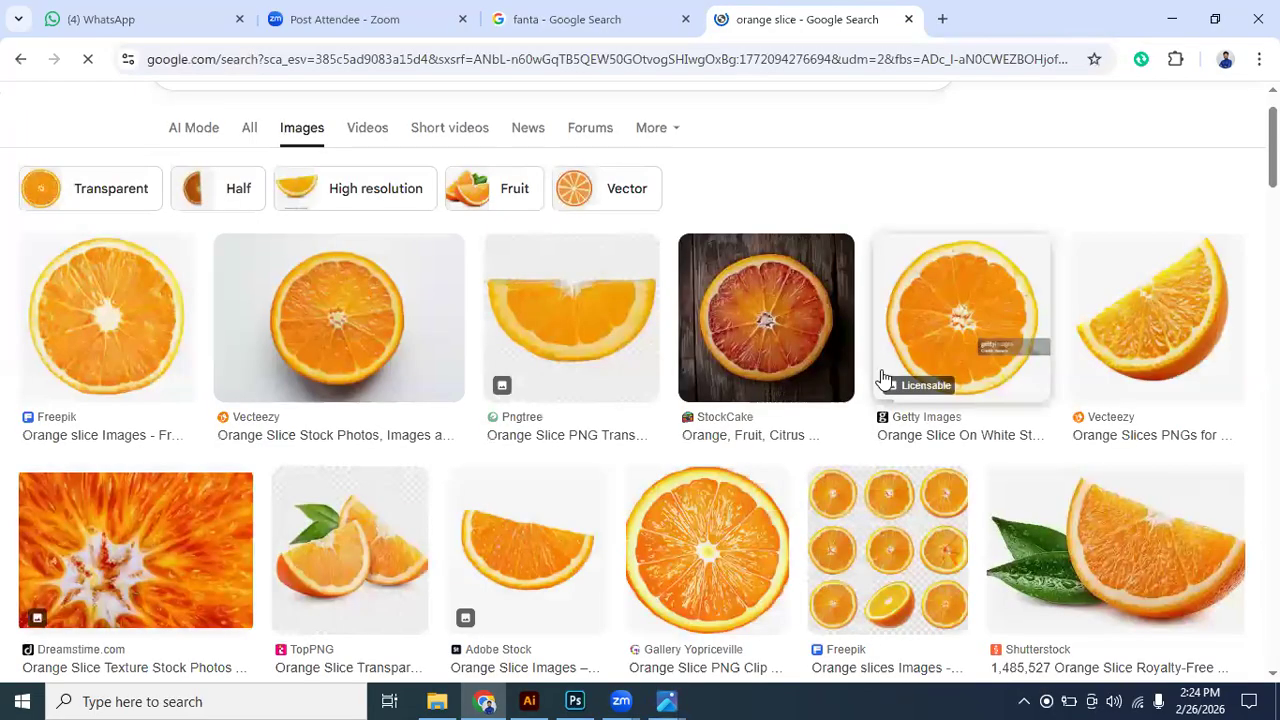
pyautogui.scroll(-3, 885, 379)
pyautogui.scroll(-3, 883, 378)
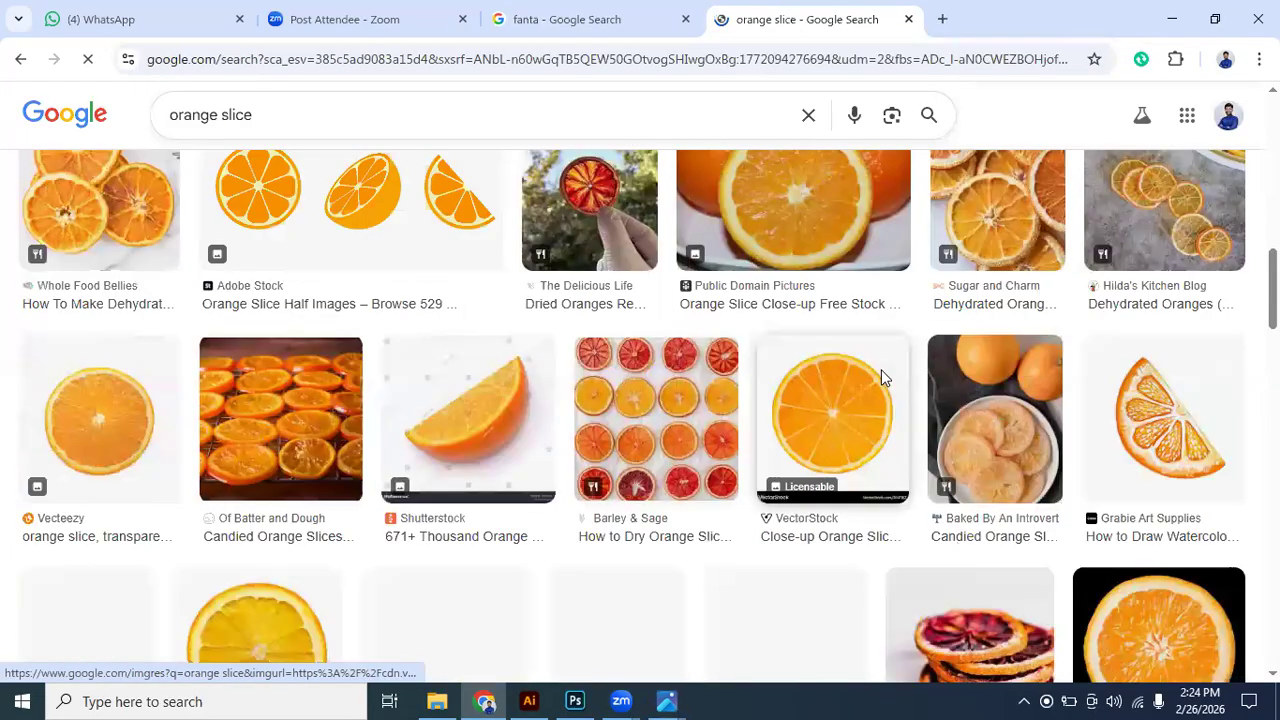
pyautogui.scroll(-3, 883, 378)
pyautogui.scroll(5, 883, 378)
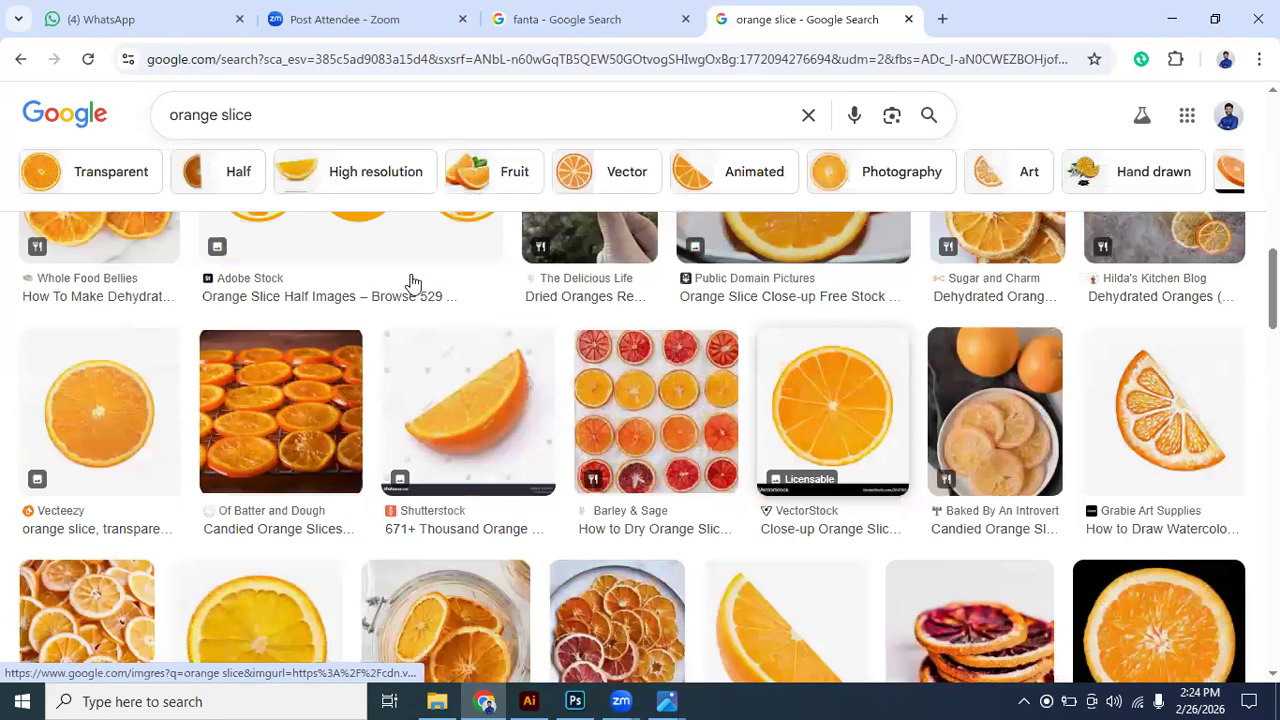
pyautogui.scroll(7, 413, 284)
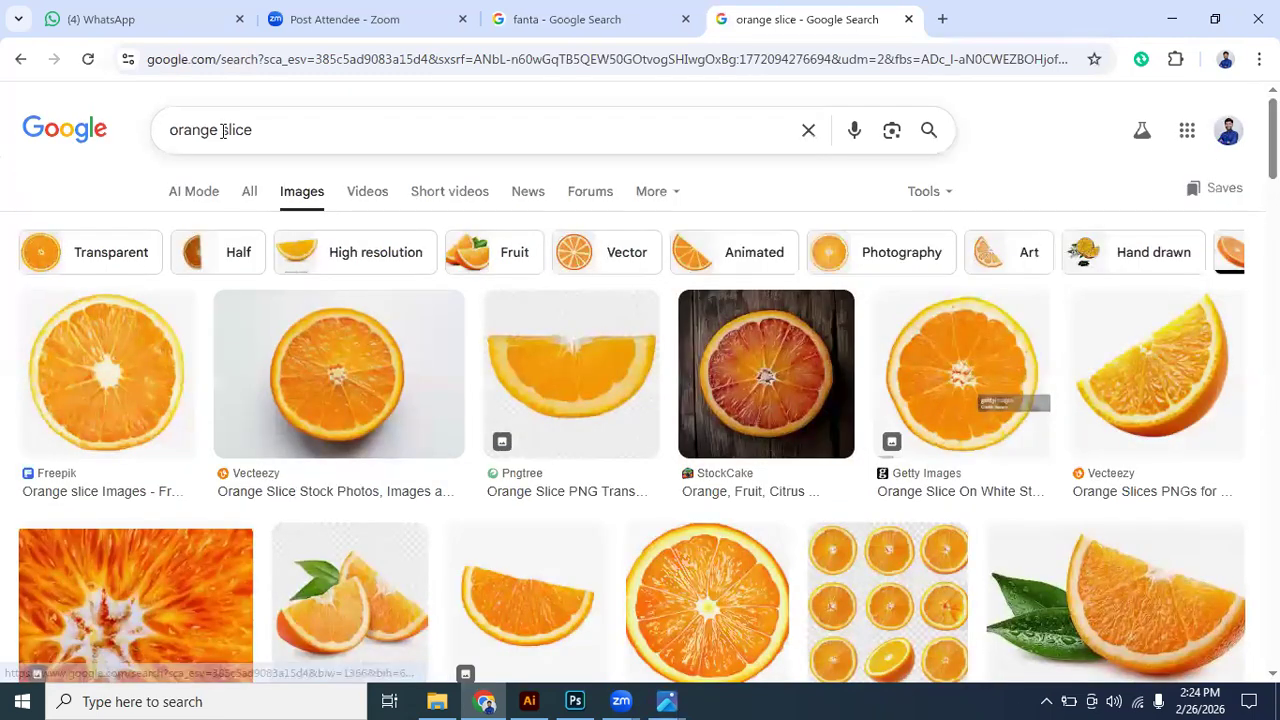
# - Refine the image search to "orange spring slice" and look through the results for a stacked or spiral-cut orange
pyautogui.click(298, 129)
pyautogui.hotkey('ctrl', 'Left')
pyautogui.write('sp')
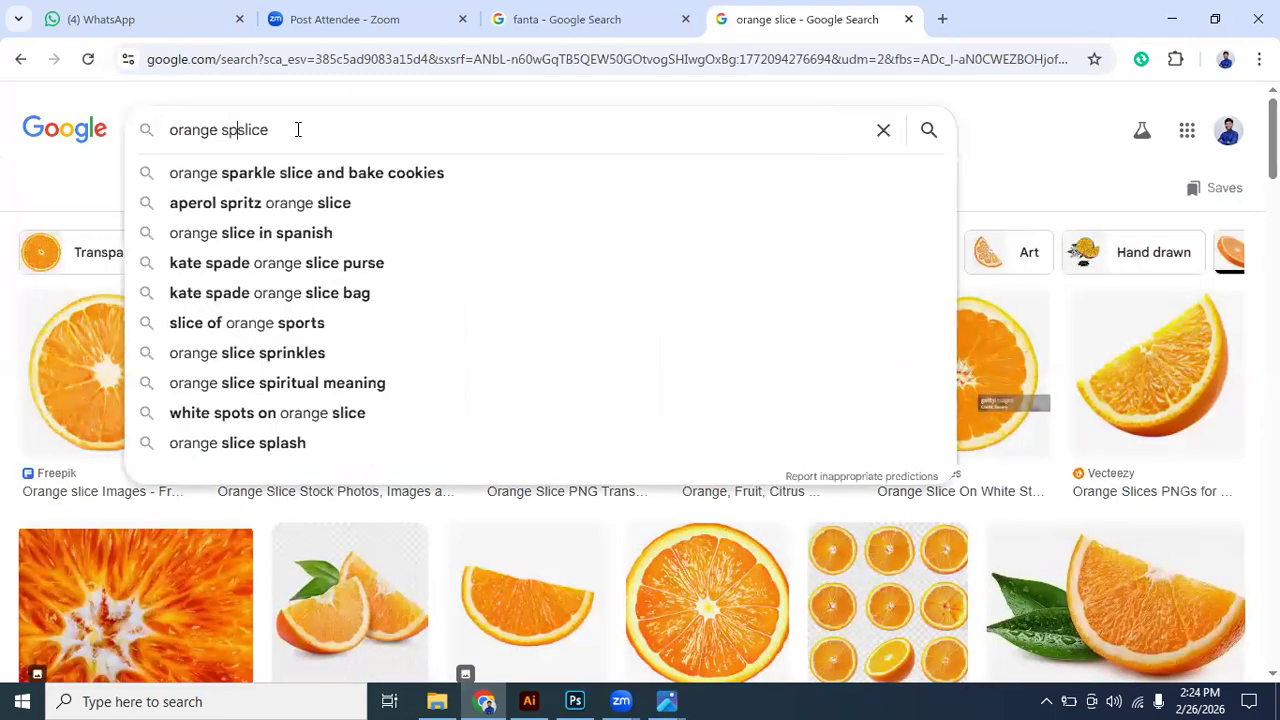
pyautogui.write('ring')
pyautogui.press('Return')
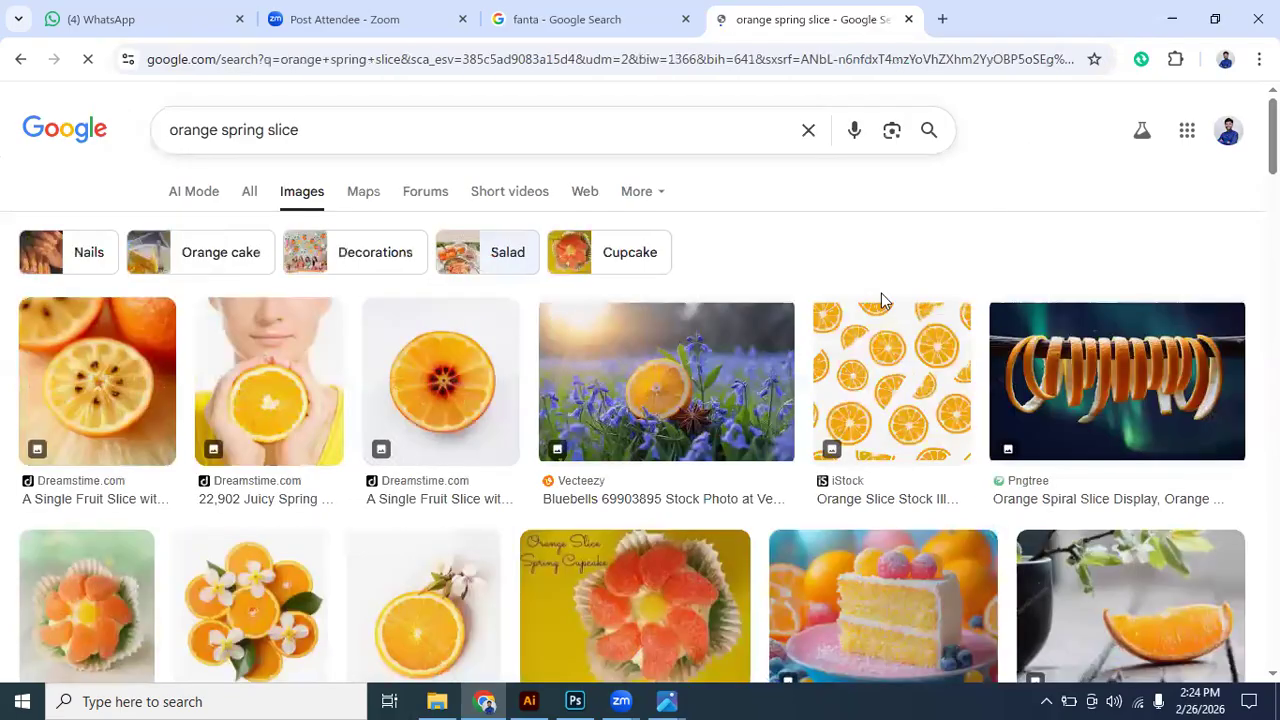
pyautogui.scroll(-5, 651, 371)
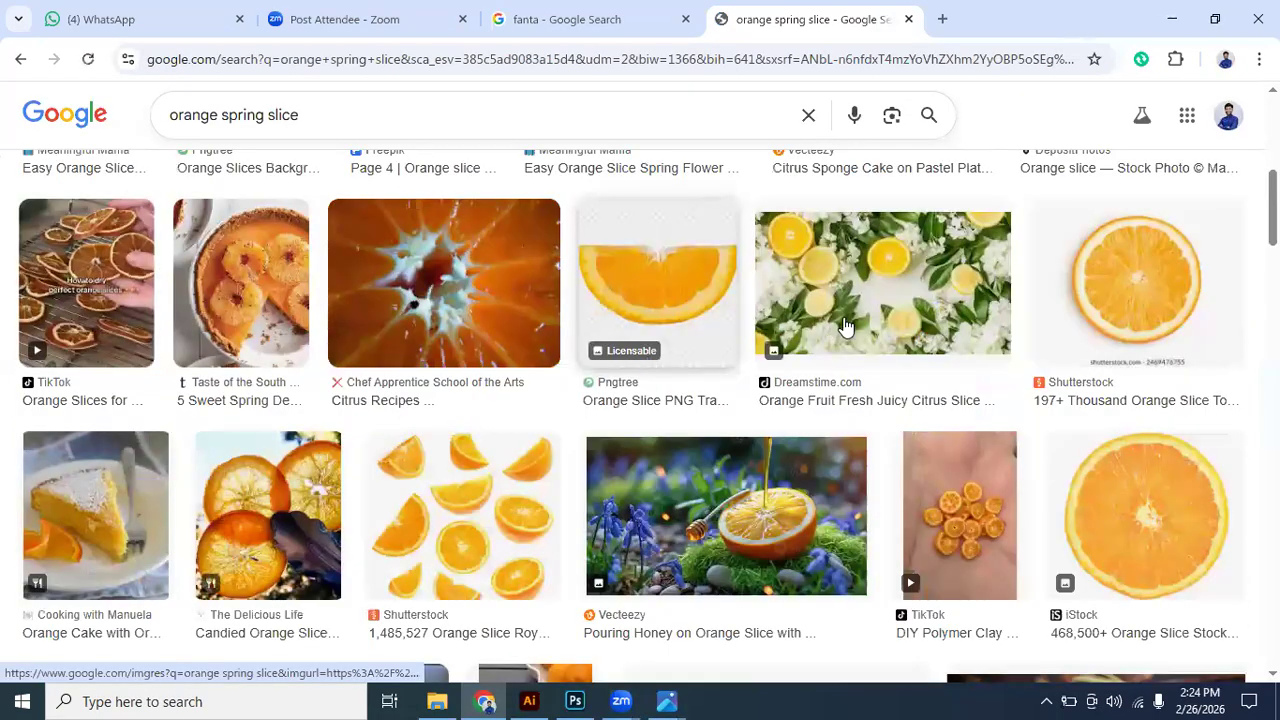
pyautogui.scroll(-5, 840, 325)
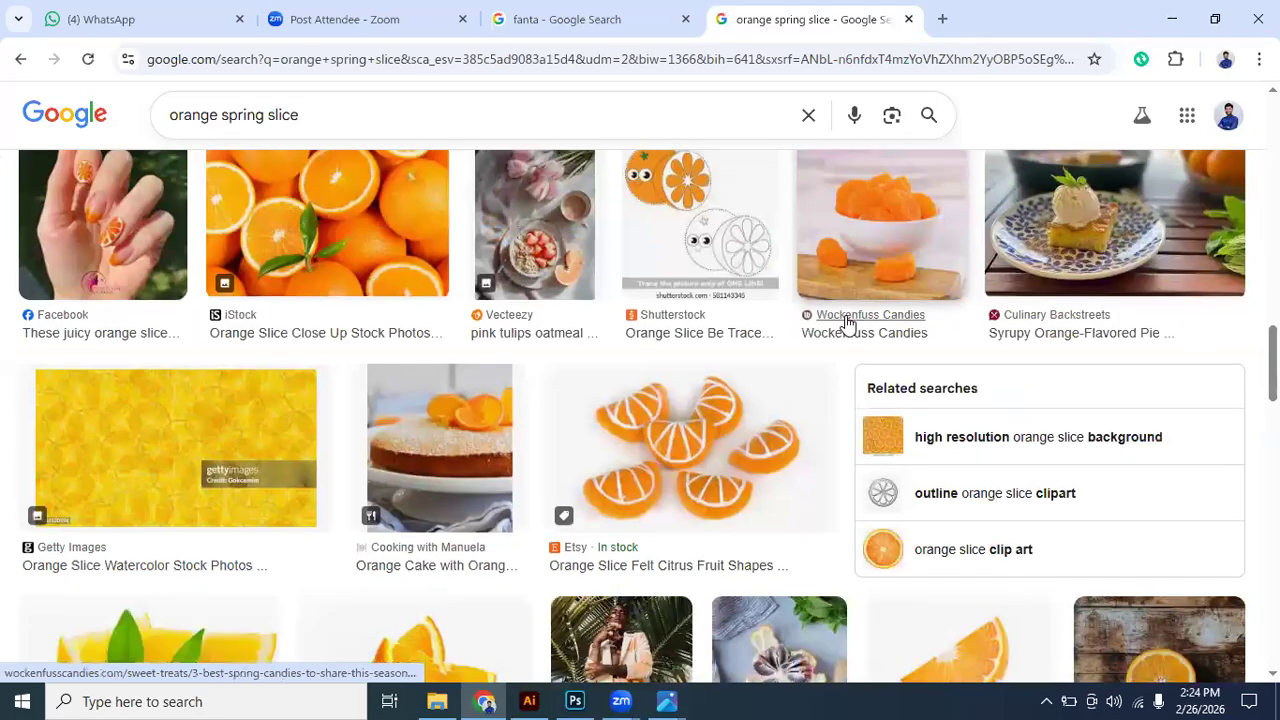
pyautogui.scroll(-5, 846, 324)
pyautogui.scroll(-4, 846, 324)
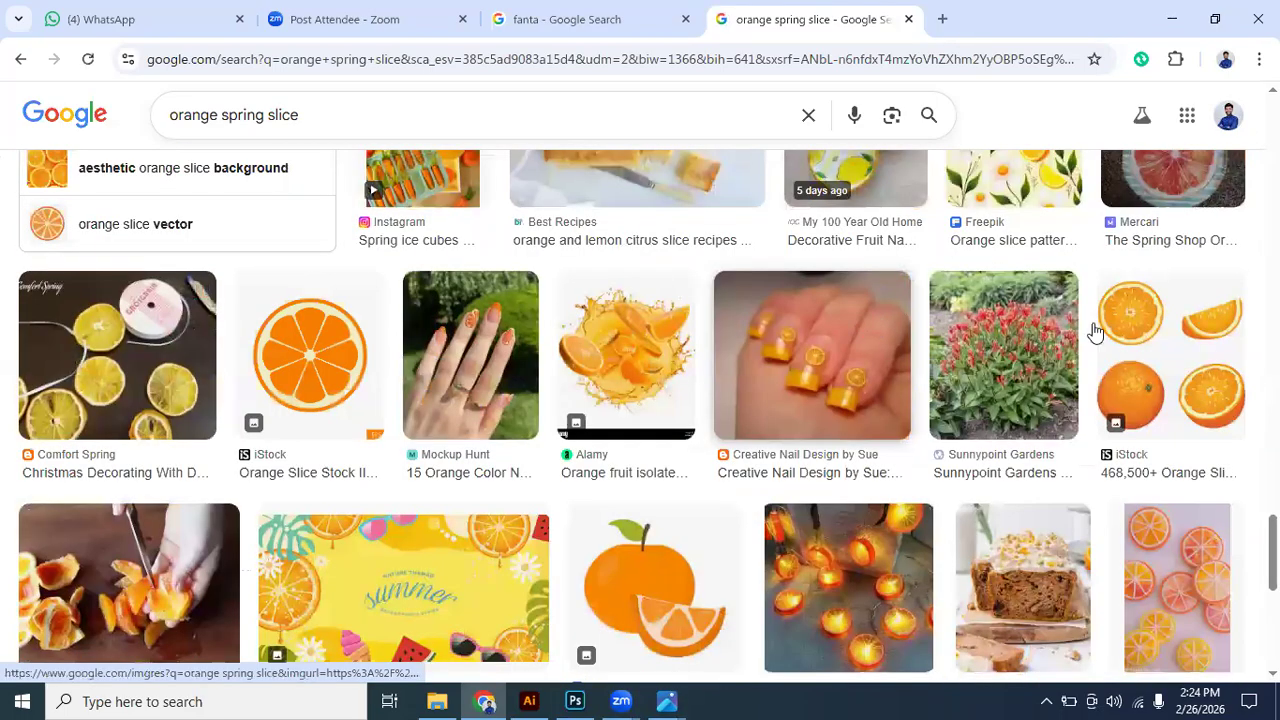
# - Preview the Pixabay "Orange Slice Design" picture from the results and look through its related images
pyautogui.scroll(6, 1094, 334)
pyautogui.click(1220, 556)
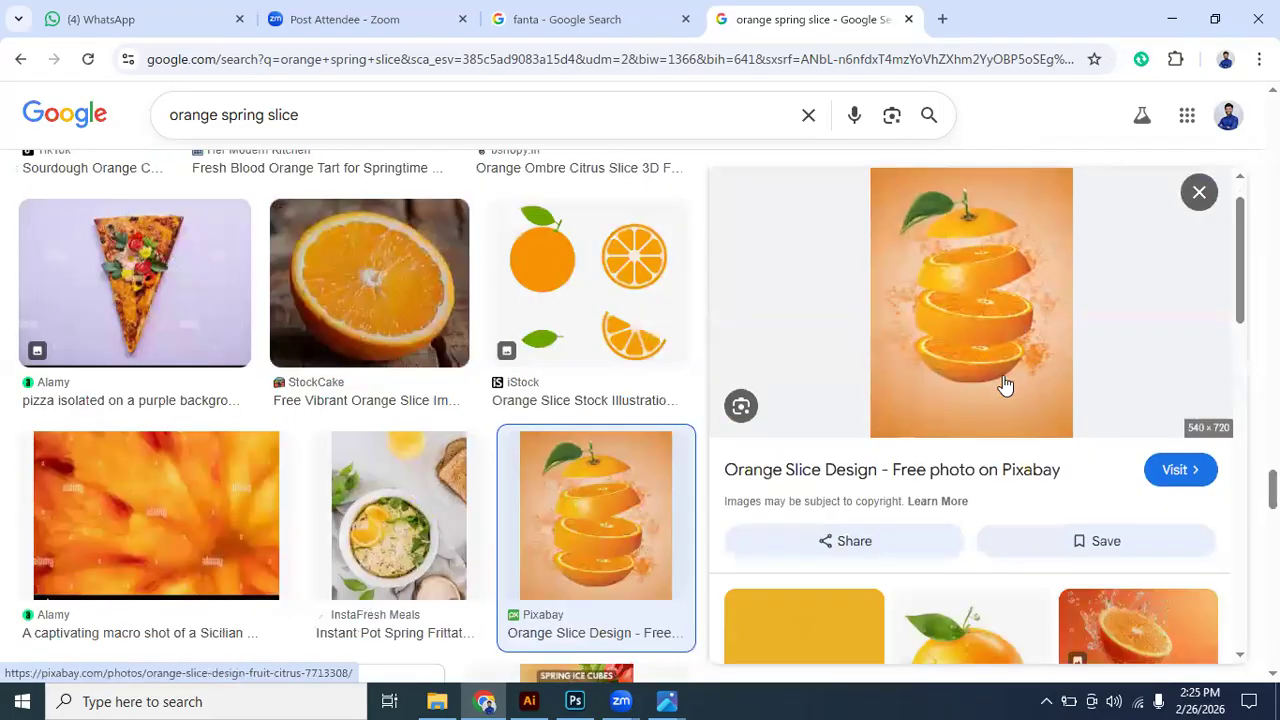
pyautogui.scroll(-8, 1005, 385)
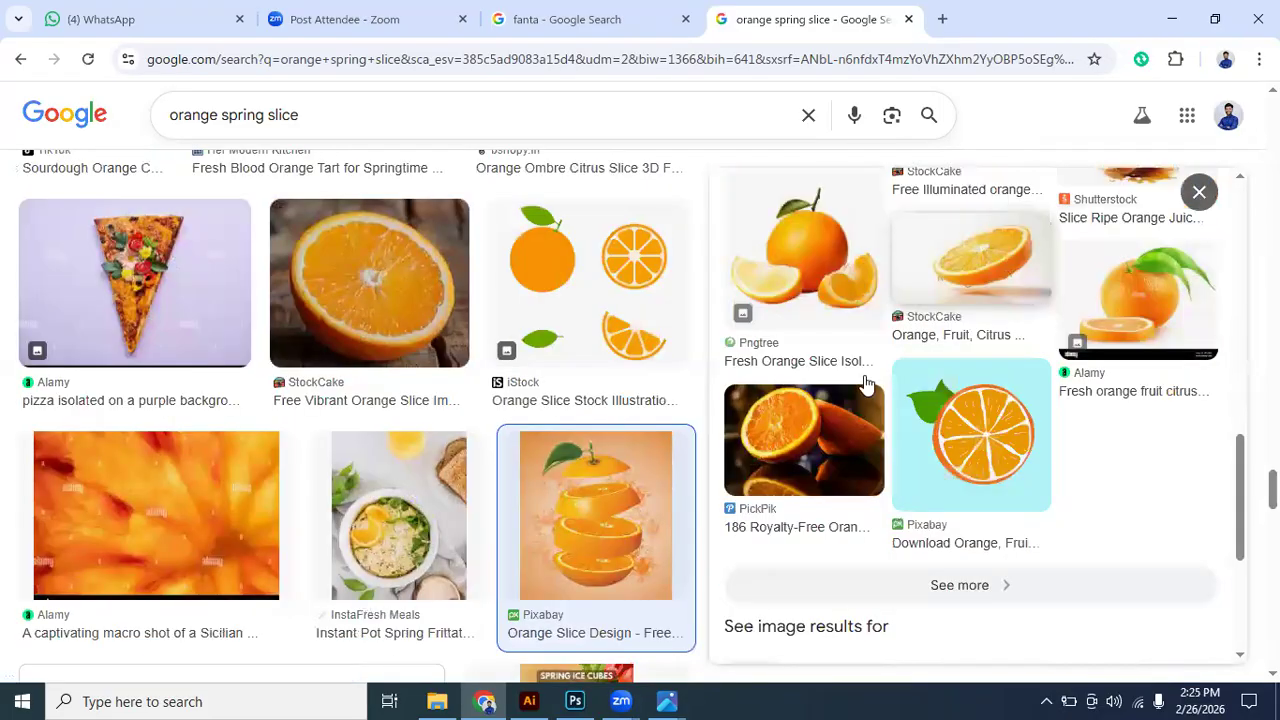
pyautogui.scroll(-3, 867, 386)
pyautogui.scroll(-5, 508, 380)
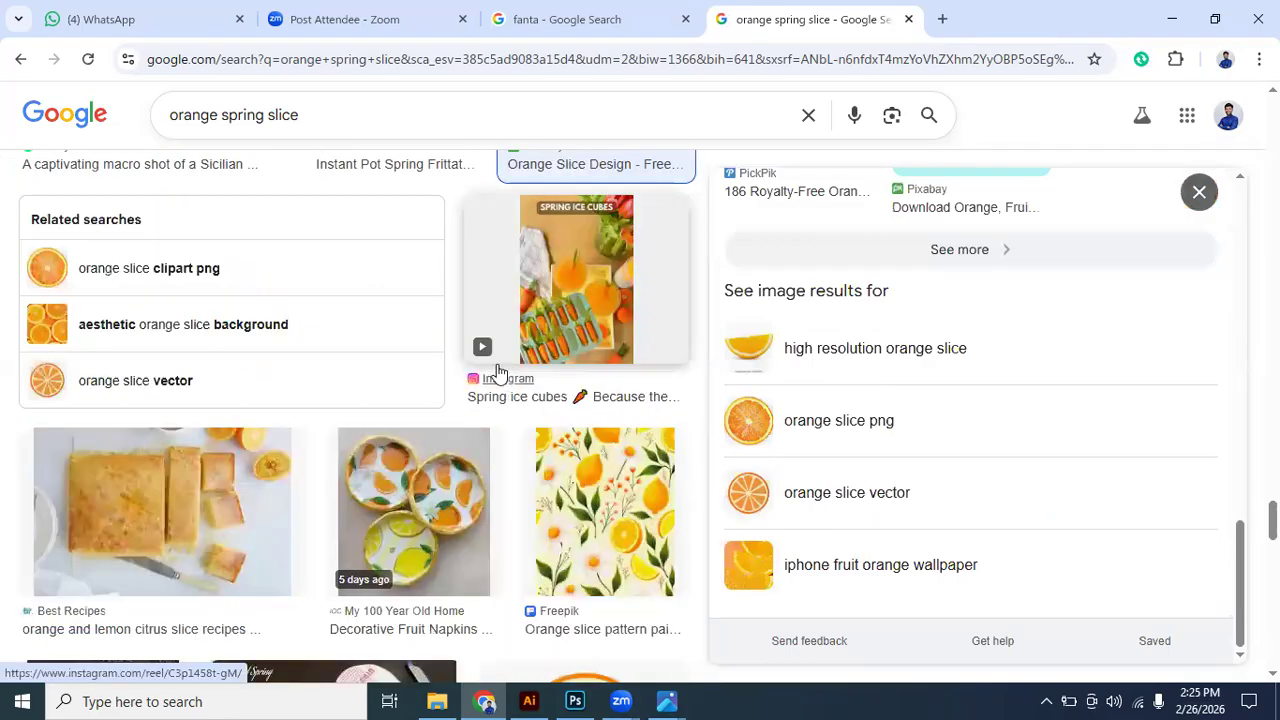
# - Examine further image results for "orange spring slice" for a stacked or spiral-cut orange
pyautogui.scroll(-5, 511, 360)
pyautogui.scroll(-5, 515, 345)
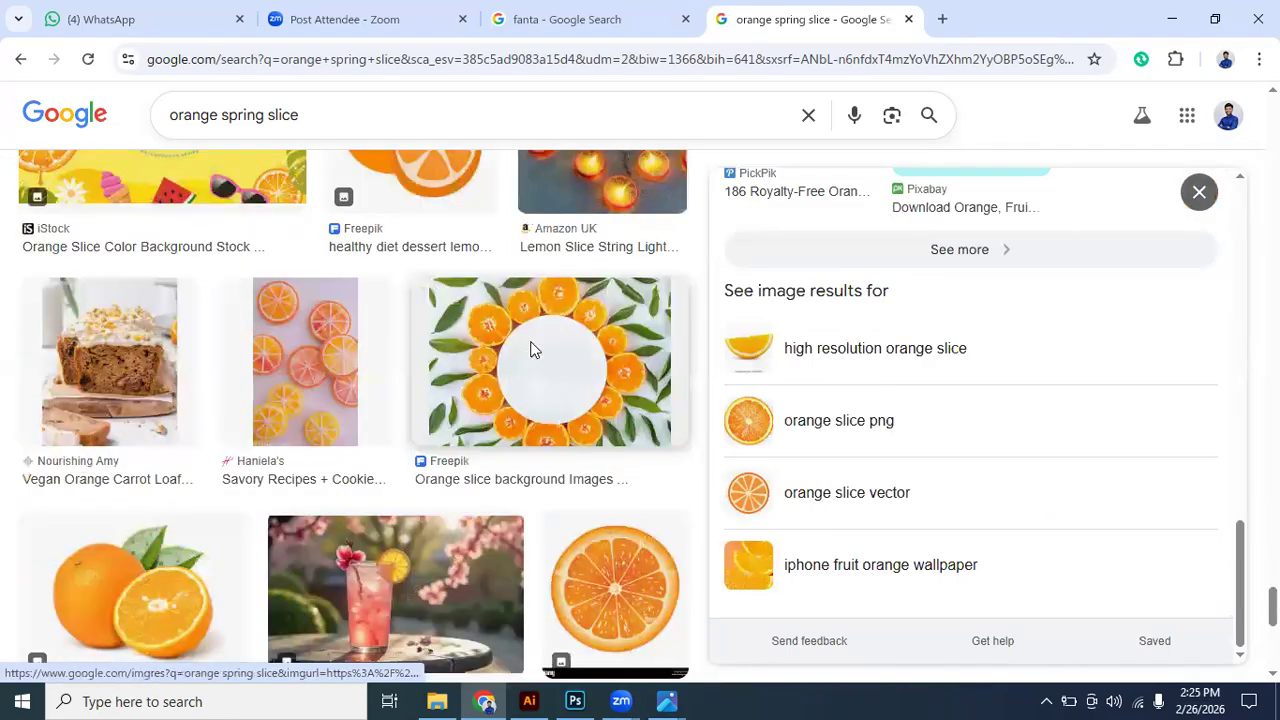
pyautogui.scroll(-5, 530, 349)
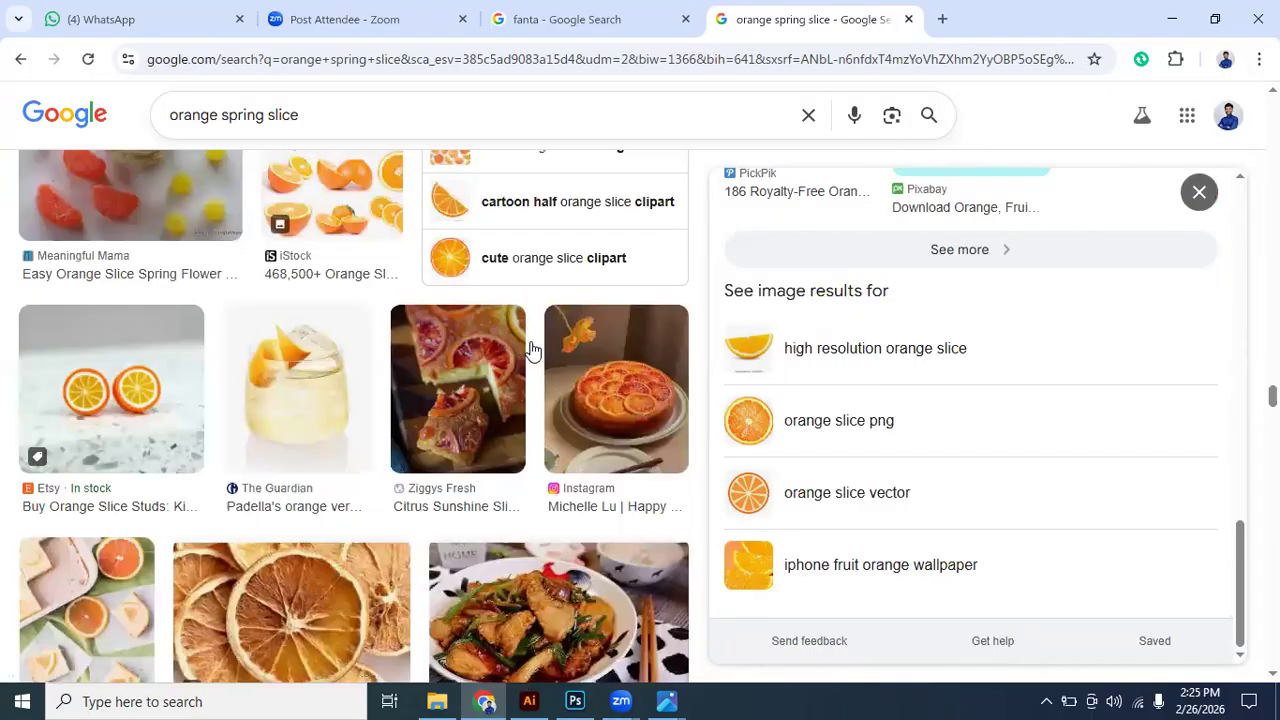
pyautogui.scroll(-5, 531, 350)
pyautogui.scroll(-5, 533, 351)
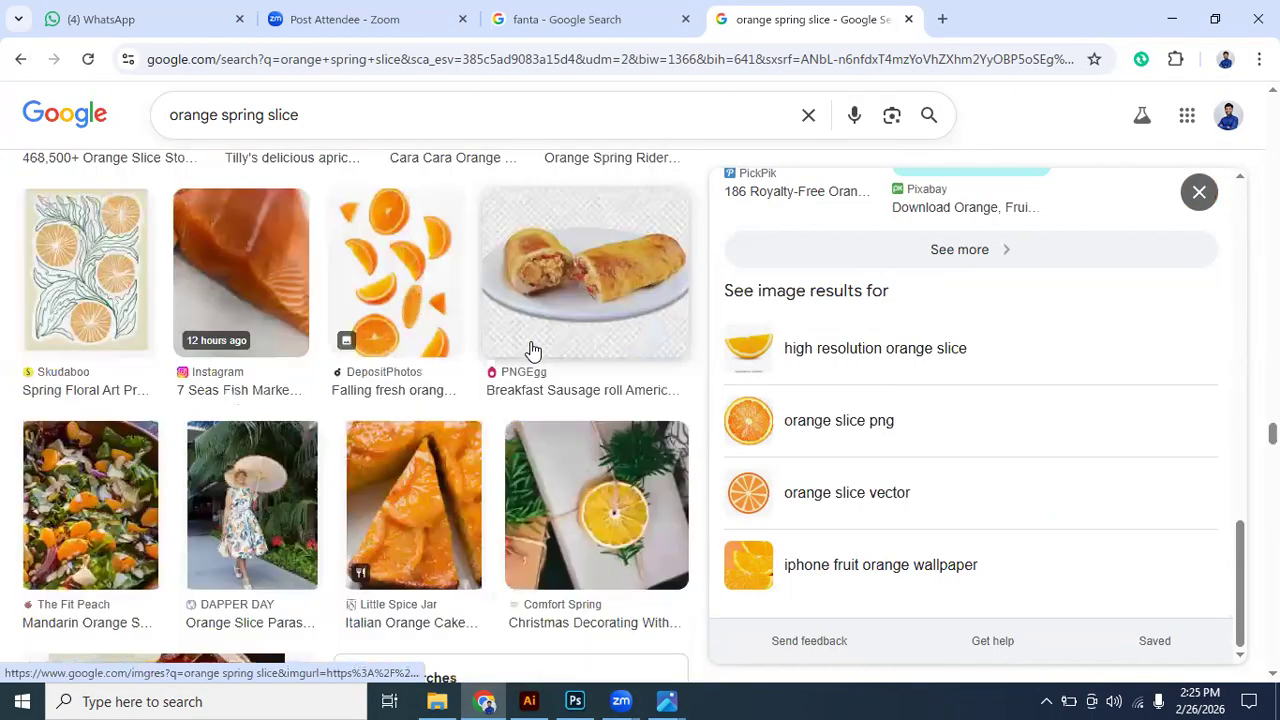
pyautogui.scroll(-5, 533, 351)
pyautogui.scroll(-6, 580, 358)
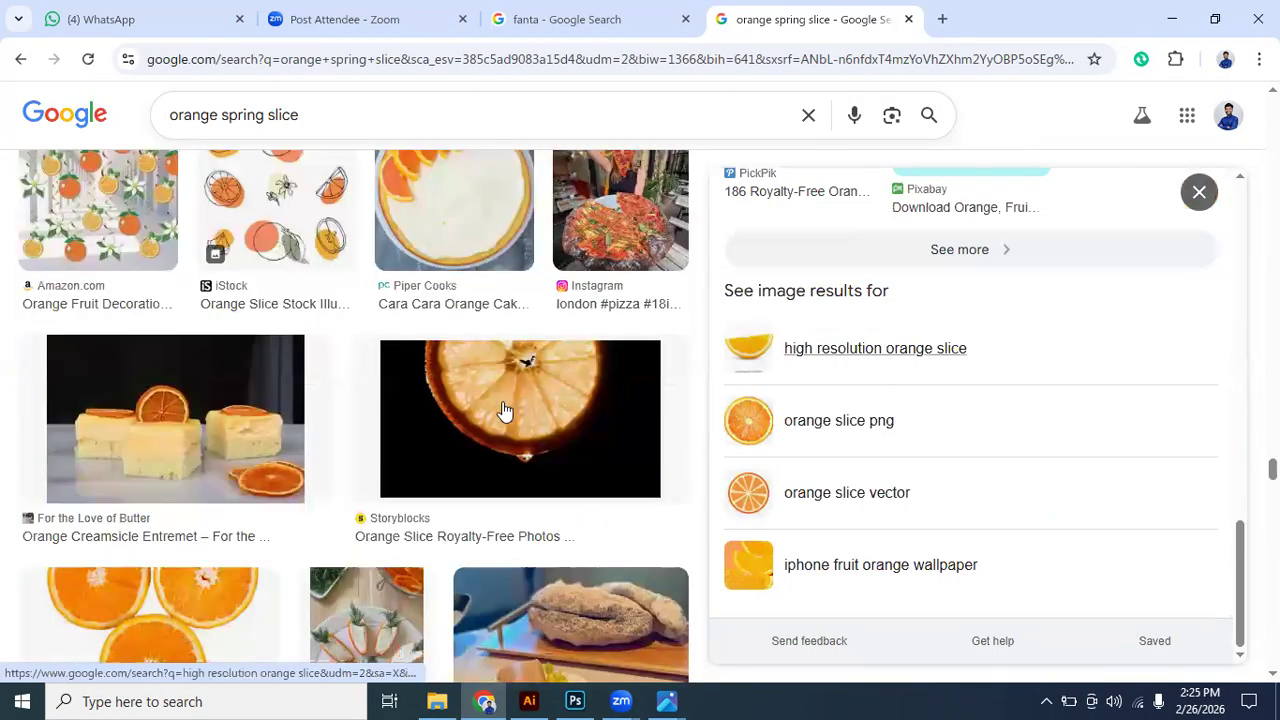
pyautogui.scroll(-5, 505, 410)
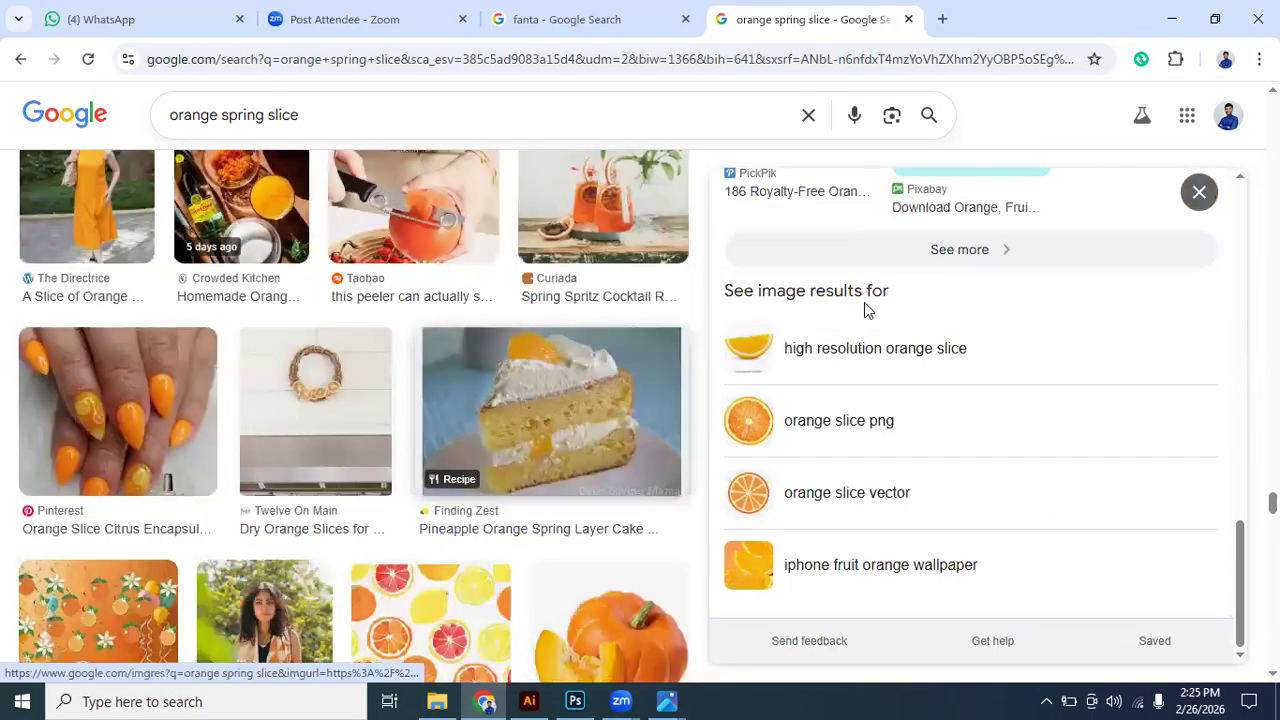
# - Show more images related to the Pixabay sliced orange and look through them for separated, layered slices
pyautogui.click(945, 265)
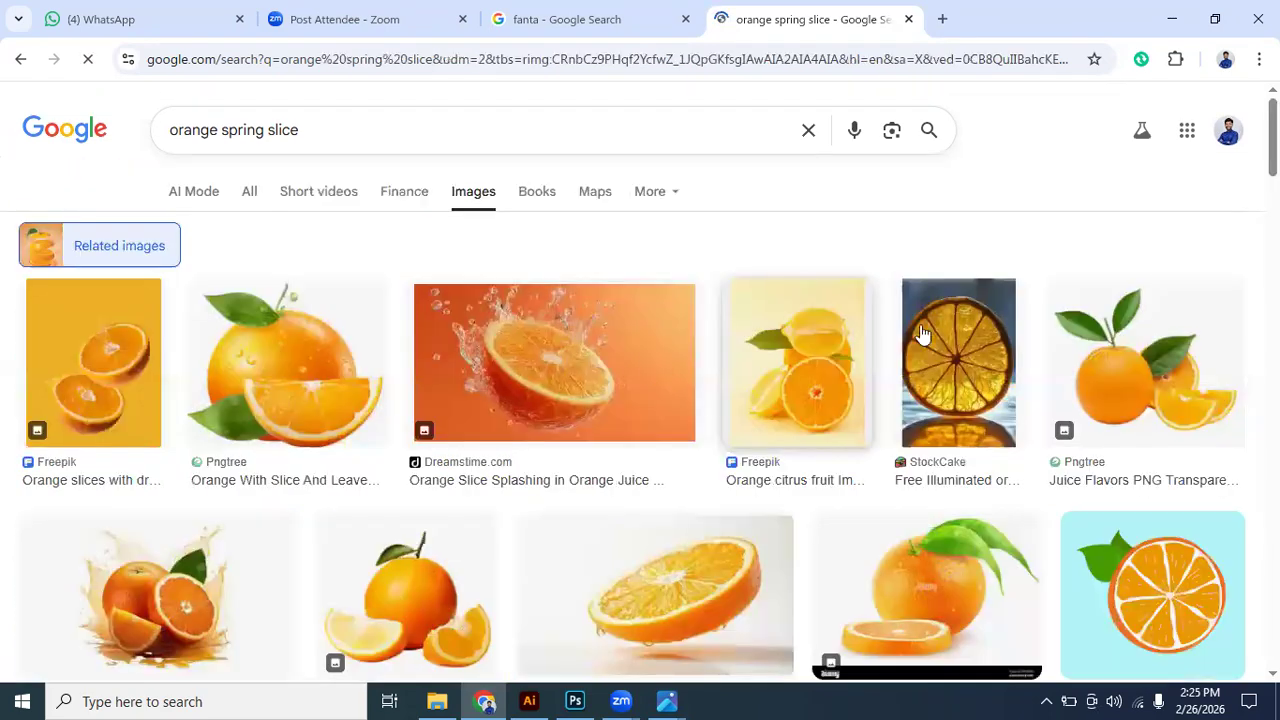
pyautogui.scroll(-4, 491, 357)
pyautogui.scroll(-3, 443, 346)
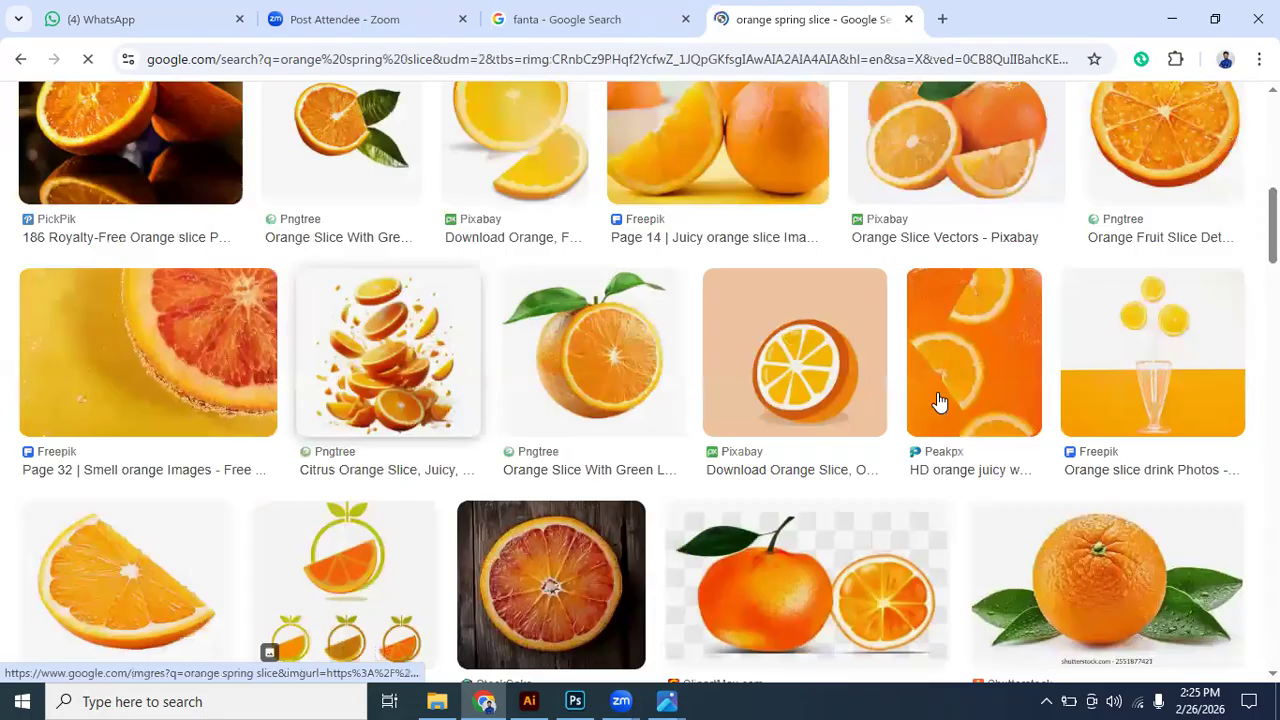
pyautogui.scroll(-3, 940, 400)
pyautogui.scroll(-4, 596, 356)
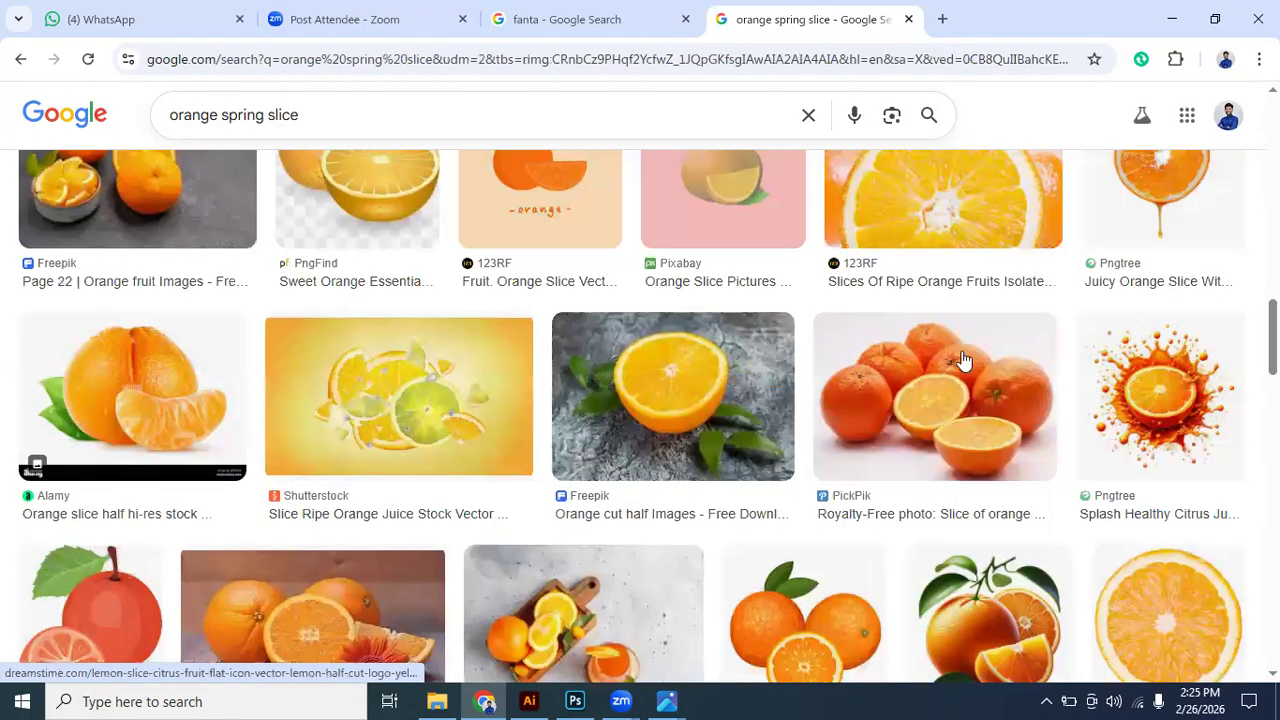
pyautogui.scroll(-3, 963, 360)
pyautogui.scroll(-3, 963, 358)
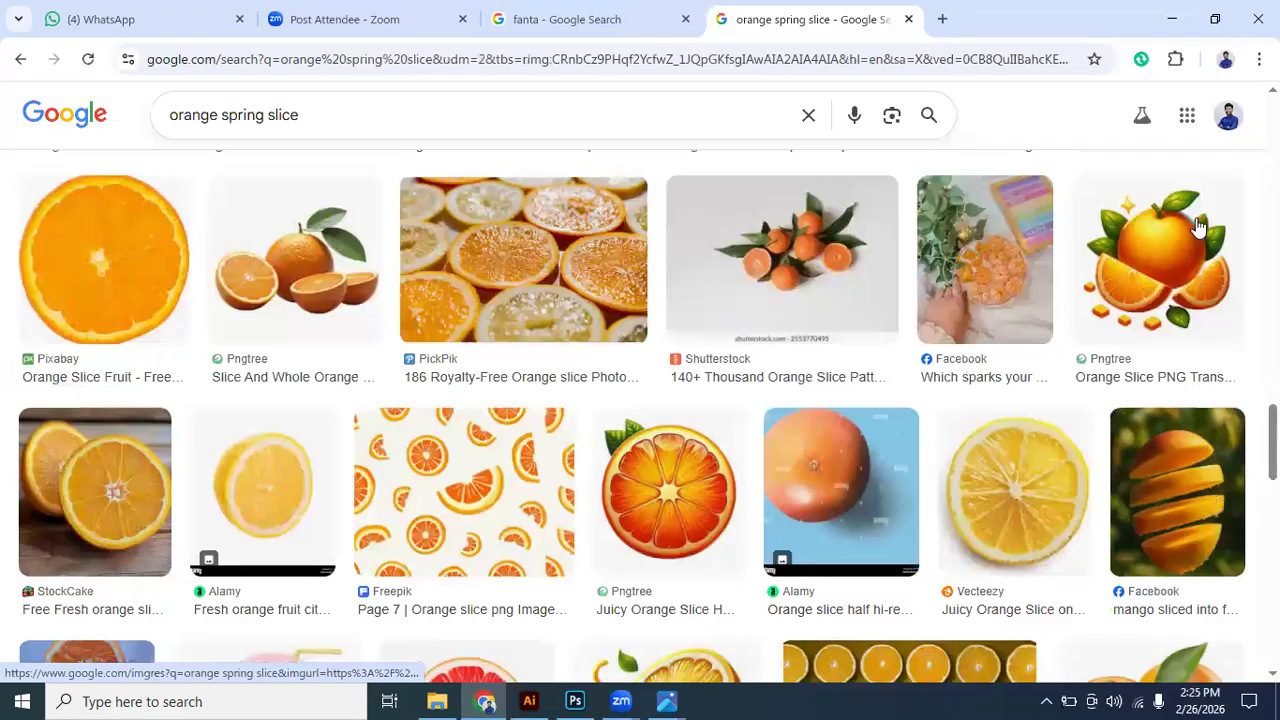
pyautogui.scroll(-3, 1097, 266)
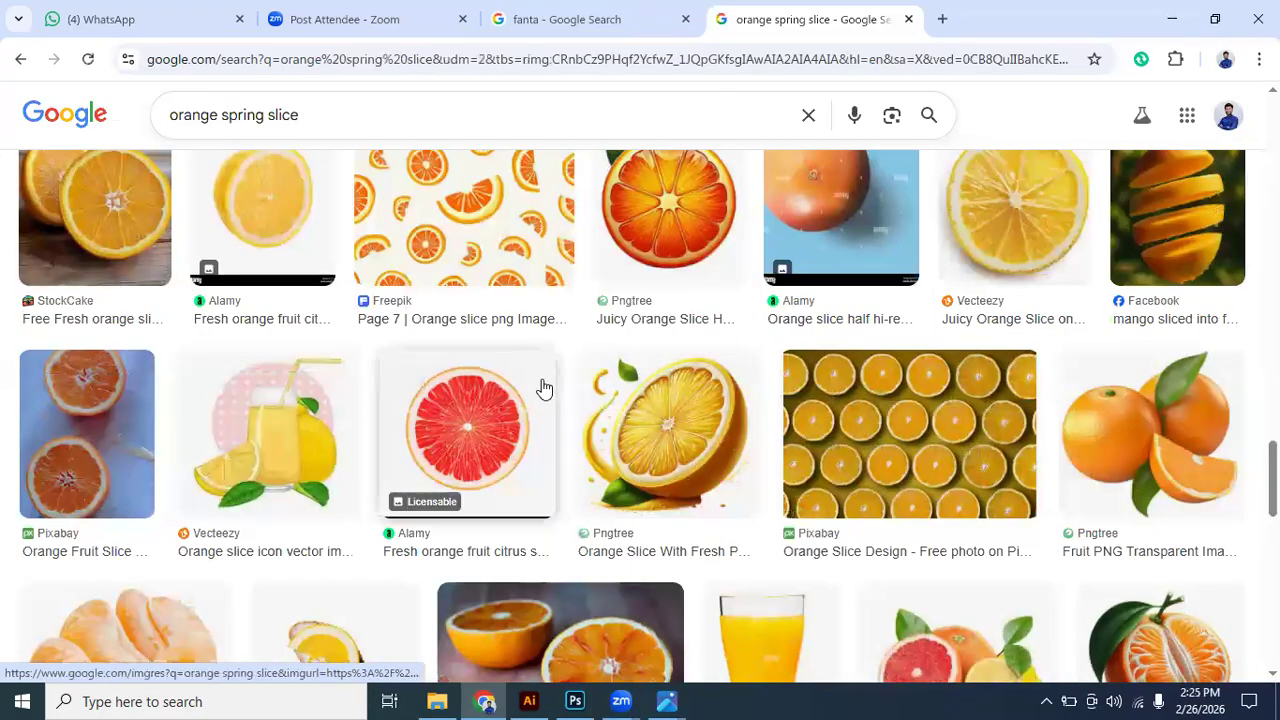
pyautogui.scroll(-5, 543, 388)
pyautogui.scroll(-3, 960, 412)
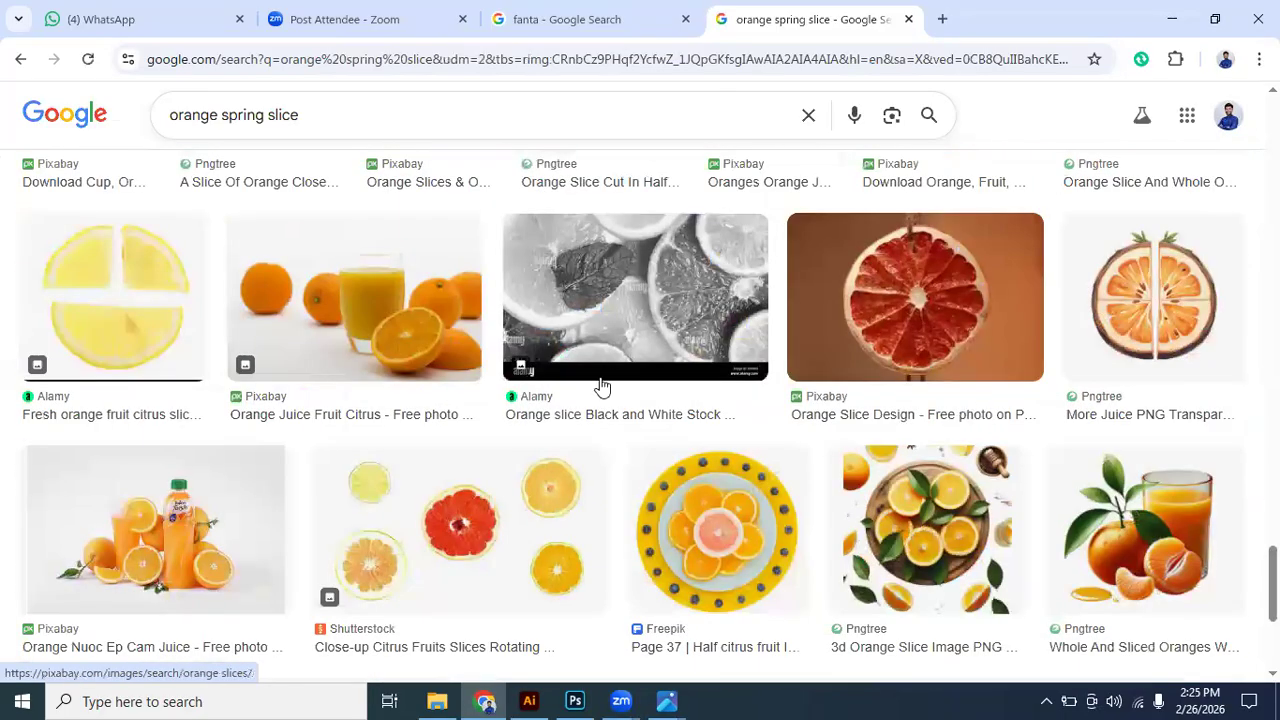
pyautogui.scroll(-3, 600, 386)
# - Preview the Facebook picture of a mango sliced into layers, look through its related images, and close the preview
pyautogui.scroll(5, 1146, 428)
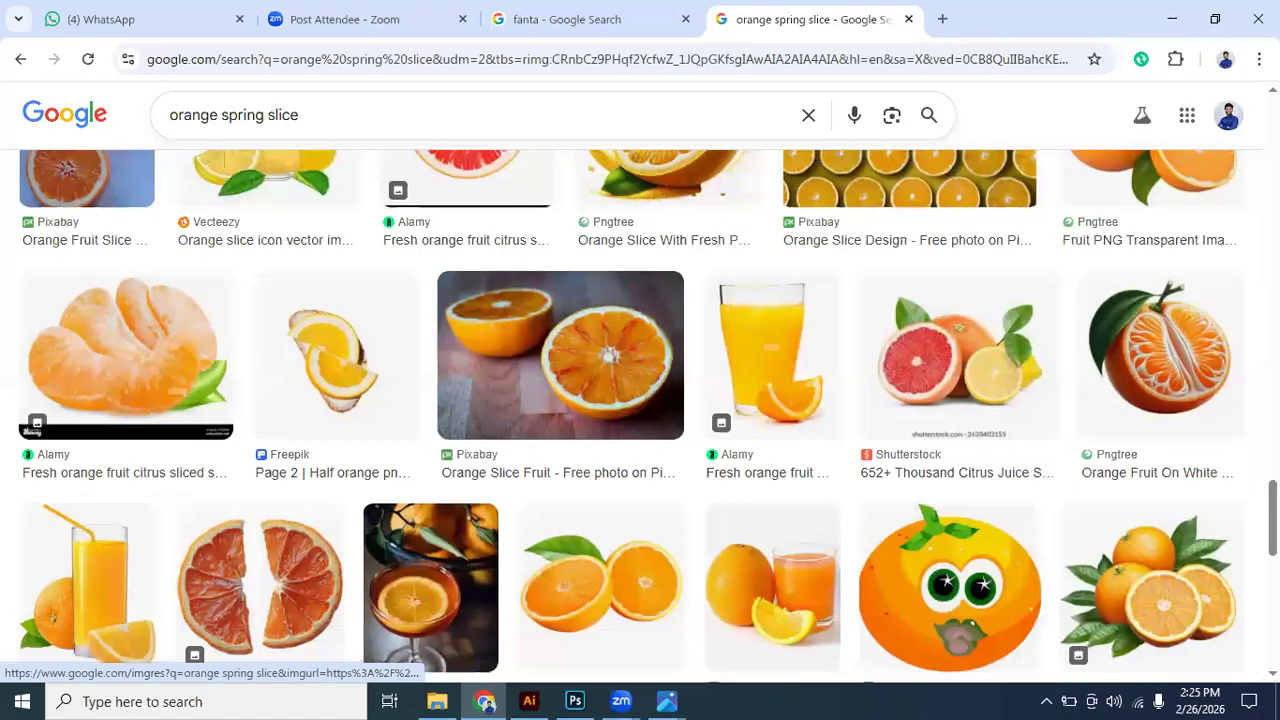
pyautogui.scroll(3, 1146, 428)
pyautogui.click(1146, 428)
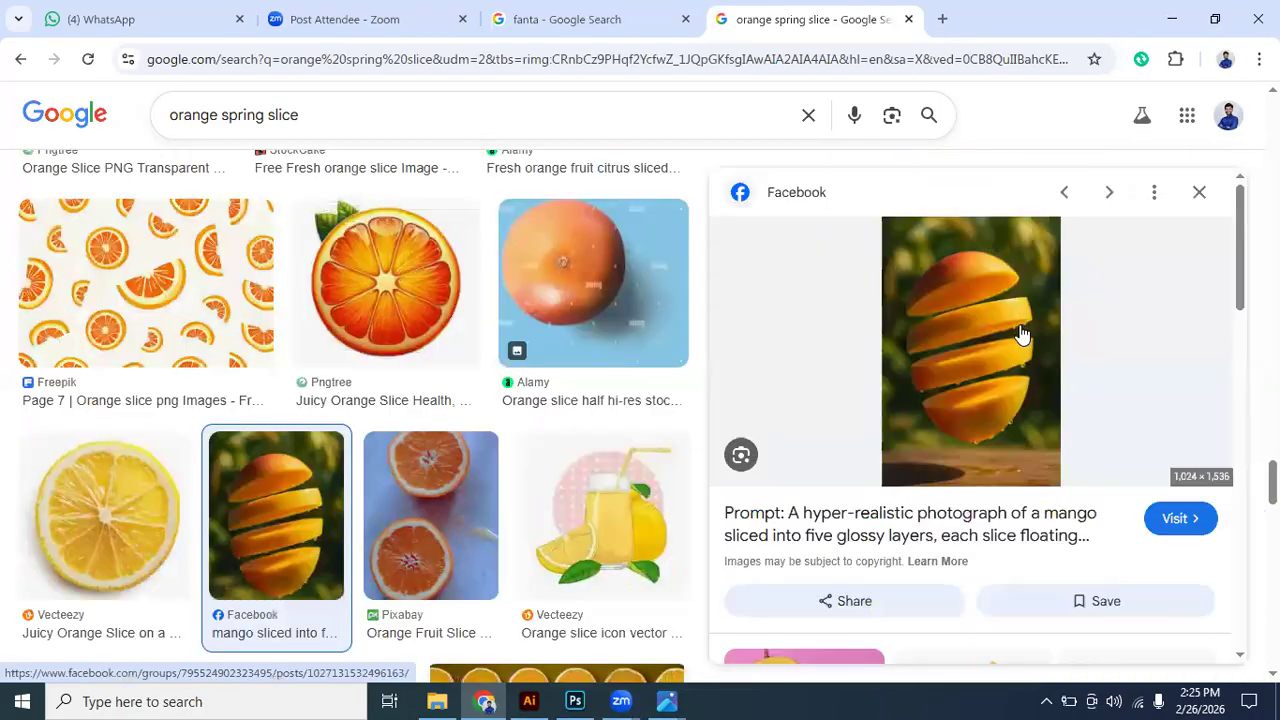
pyautogui.scroll(-3, 1050, 463)
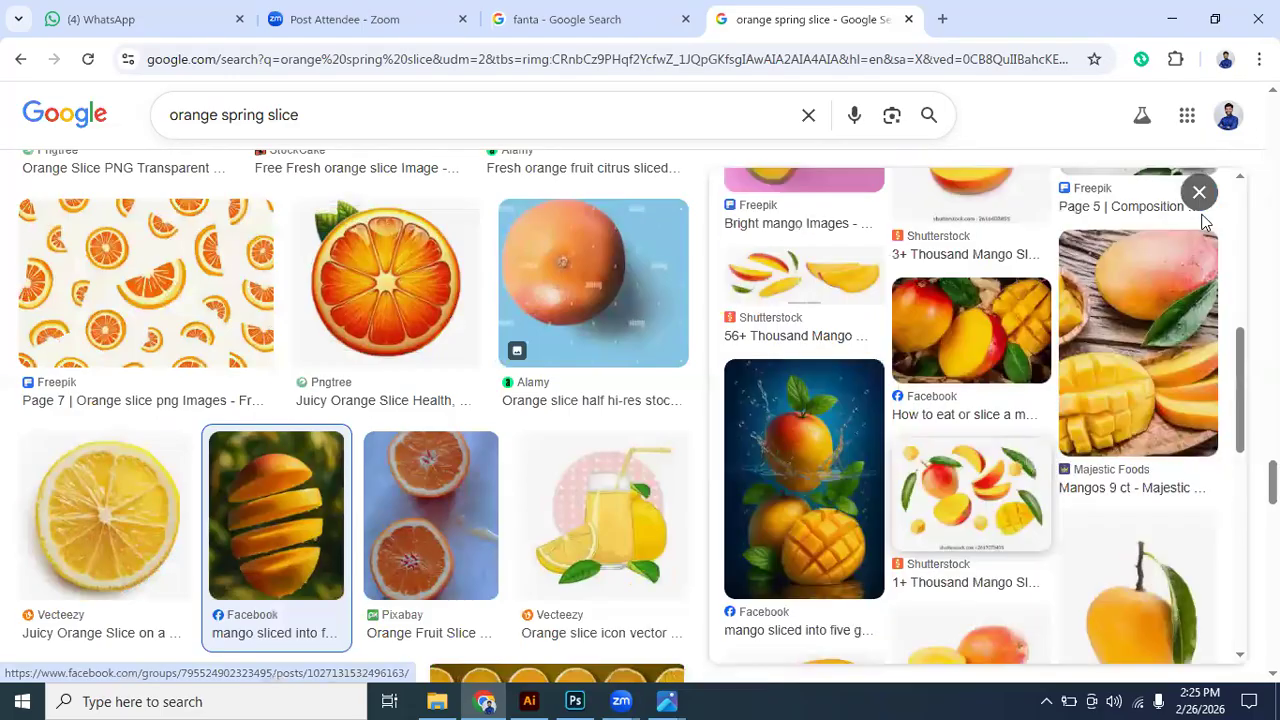
pyautogui.scroll(-3, 1207, 222)
pyautogui.press('Escape')
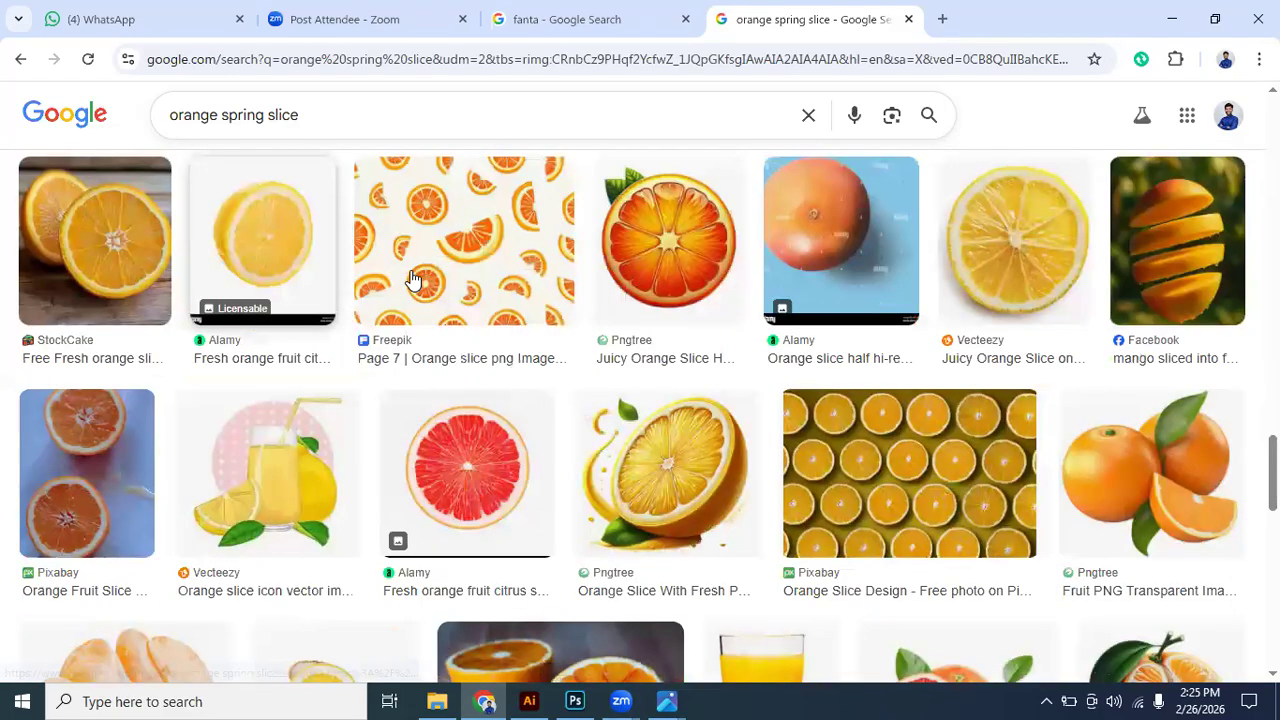
# - Change the image search to "orange slice like spring" and look through the results
pyautogui.scroll(10, 412, 278)
pyautogui.scroll(3, 420, 191)
pyautogui.click(327, 136)
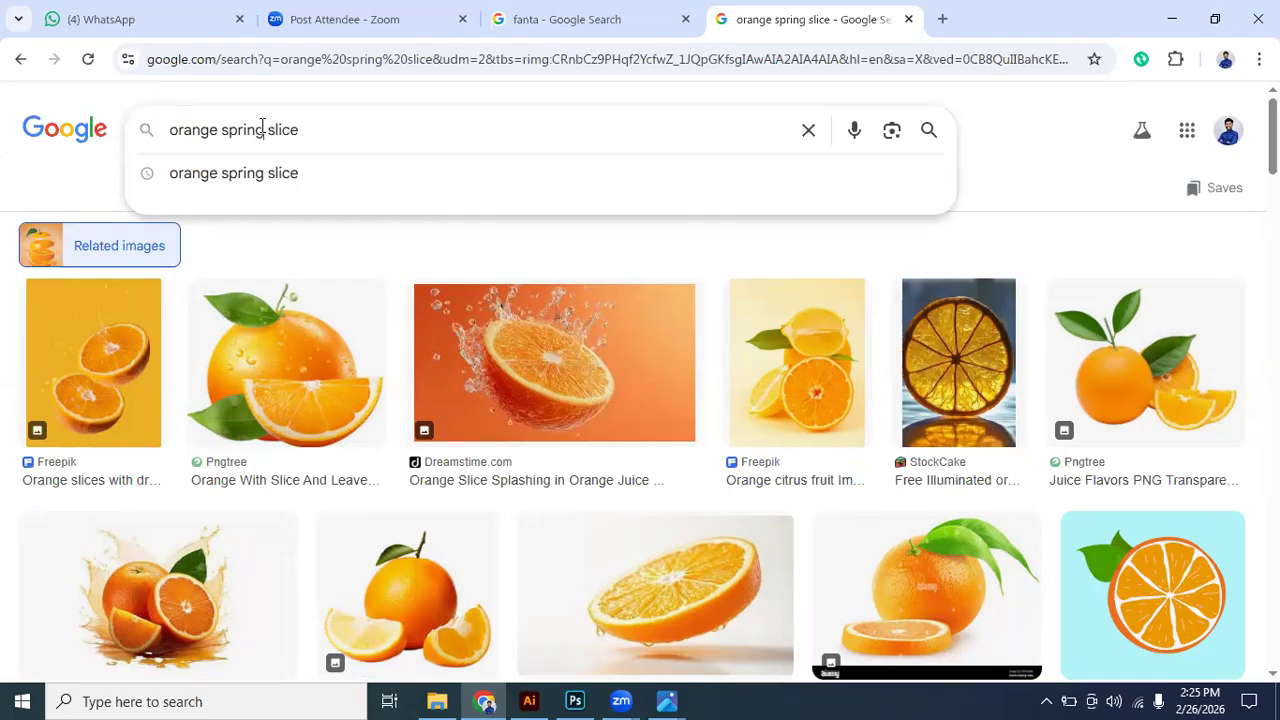
pyautogui.doubleClick(223, 120)
pyautogui.press('BackSpace')
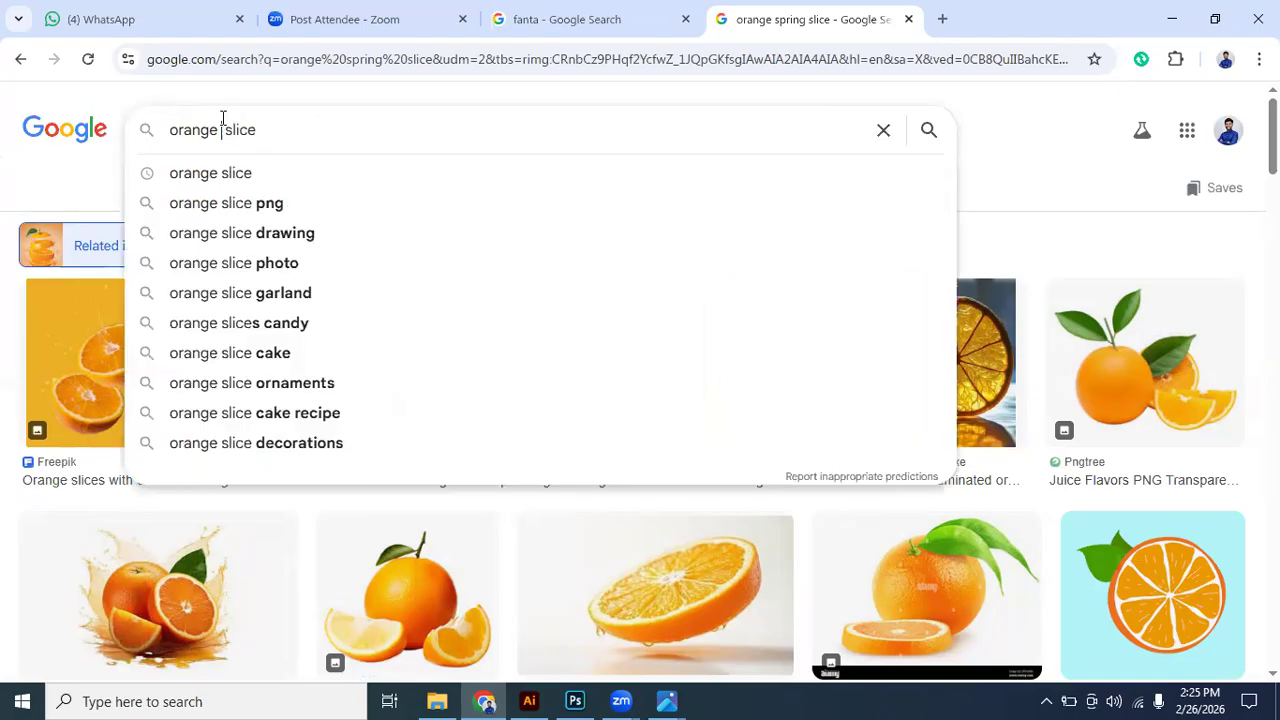
pyautogui.press('BackSpace')
pyautogui.click(271, 130)
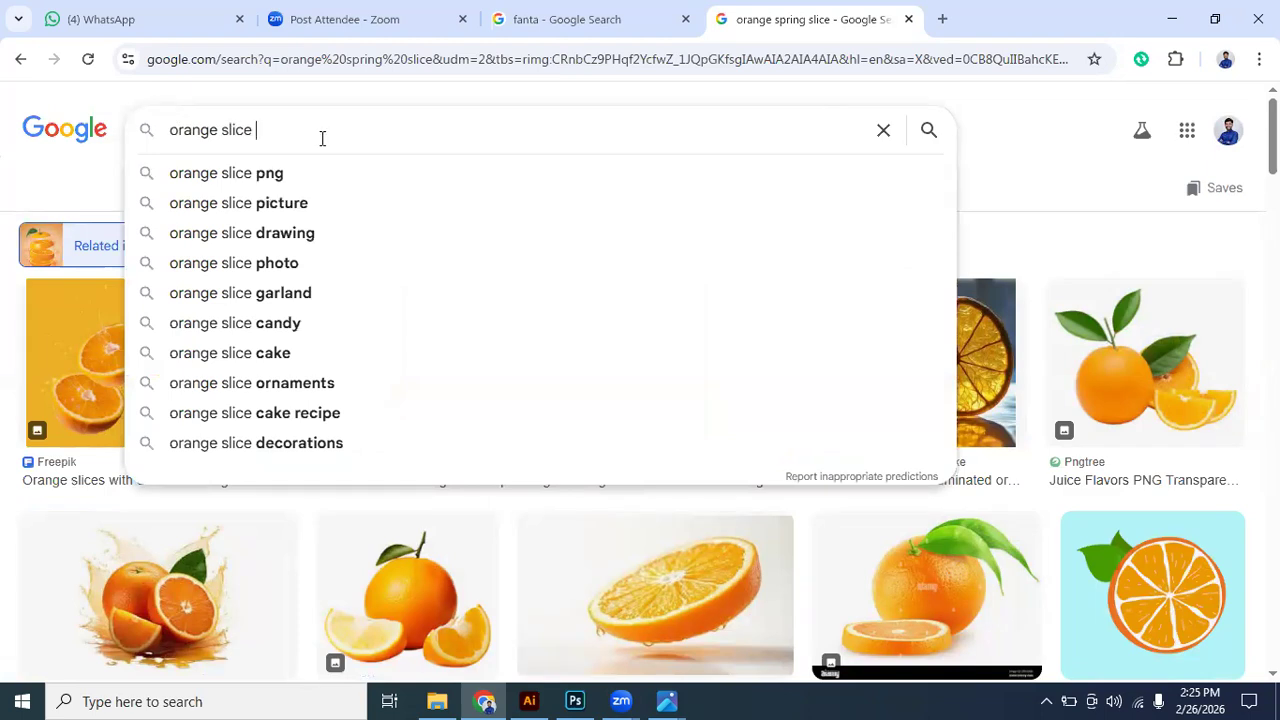
pyautogui.write('like')
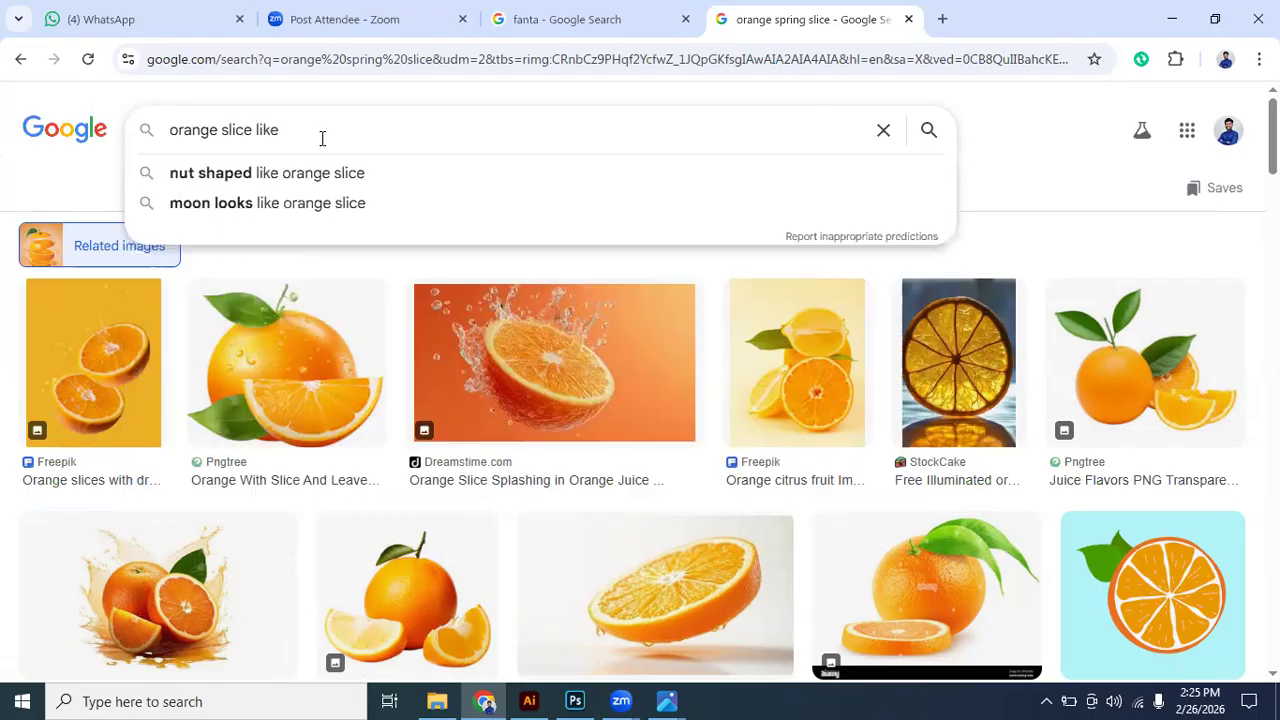
pyautogui.write(' spring')
pyautogui.press('Return')
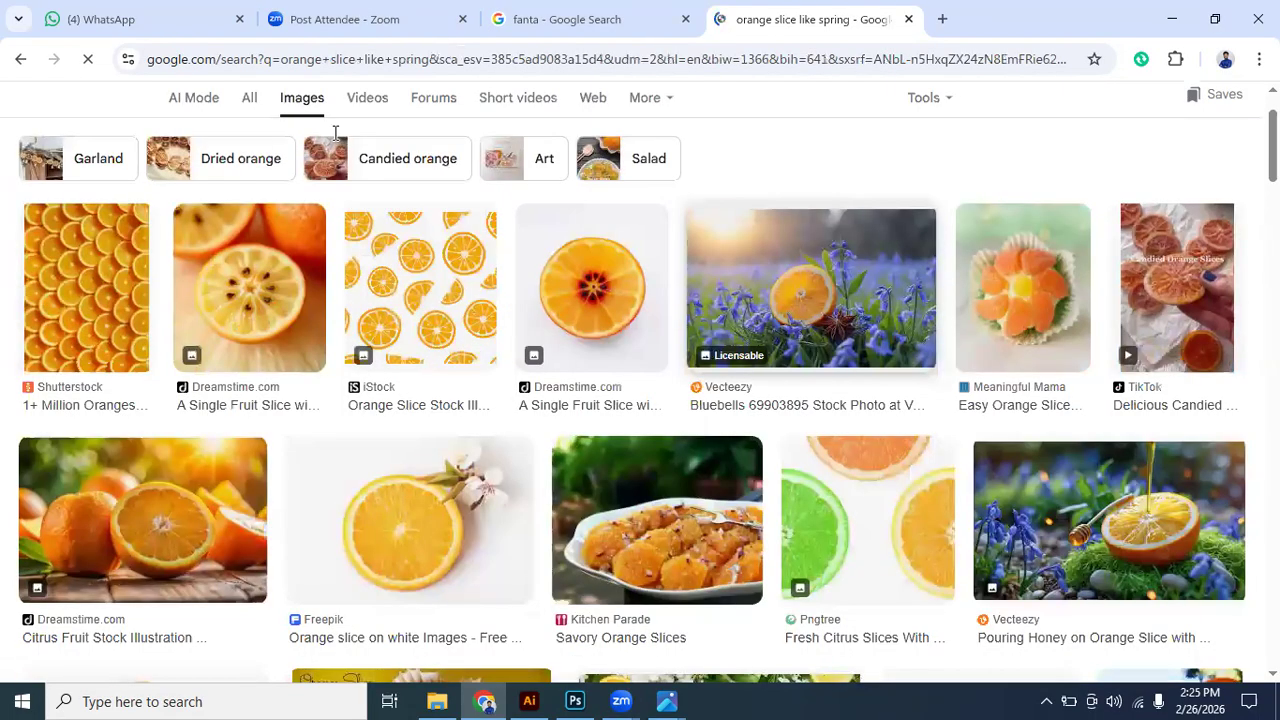
pyautogui.scroll(-3, 808, 408)
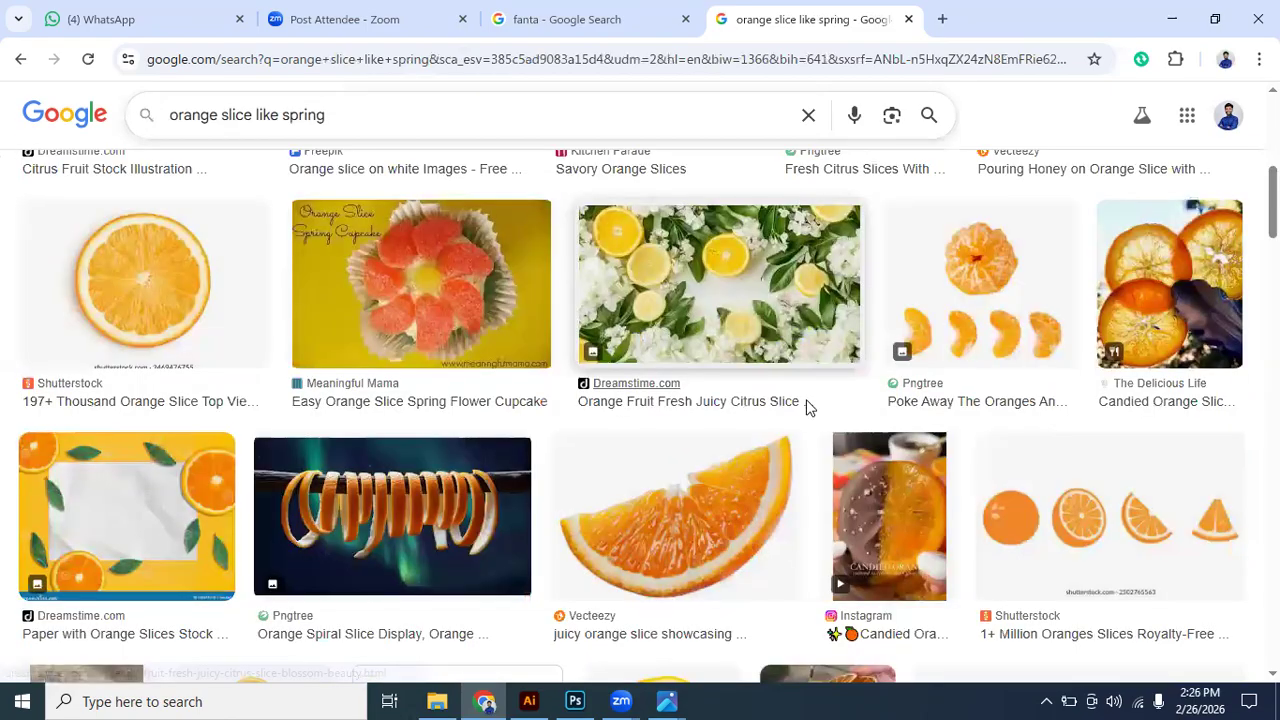
pyautogui.scroll(-2, 808, 408)
pyautogui.scroll(-1, 808, 408)
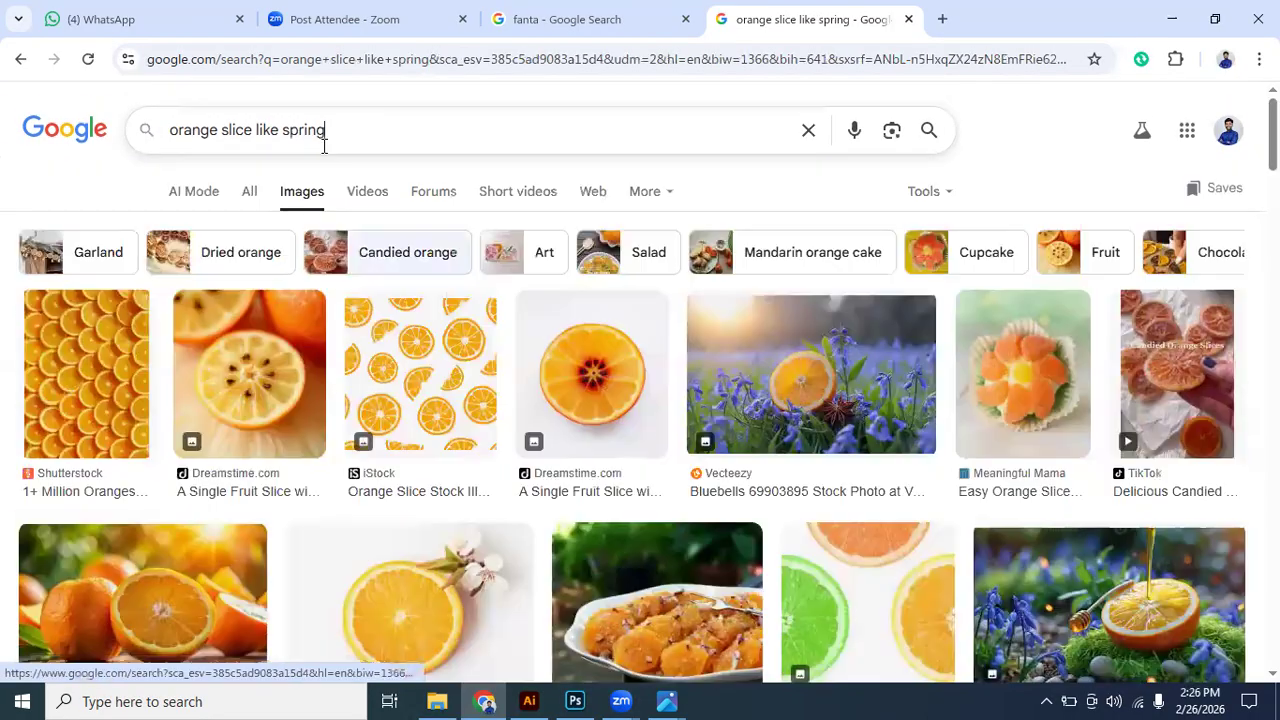
# - Change the image search to "orange slice like spiral" and look through the results
pyautogui.scroll(5, 365, 238)
pyautogui.click(305, 130)
pyautogui.keyDown('shift'); pyautogui.click(554, 142); pyautogui.keyUp('shift')
pyautogui.press('BackSpace')
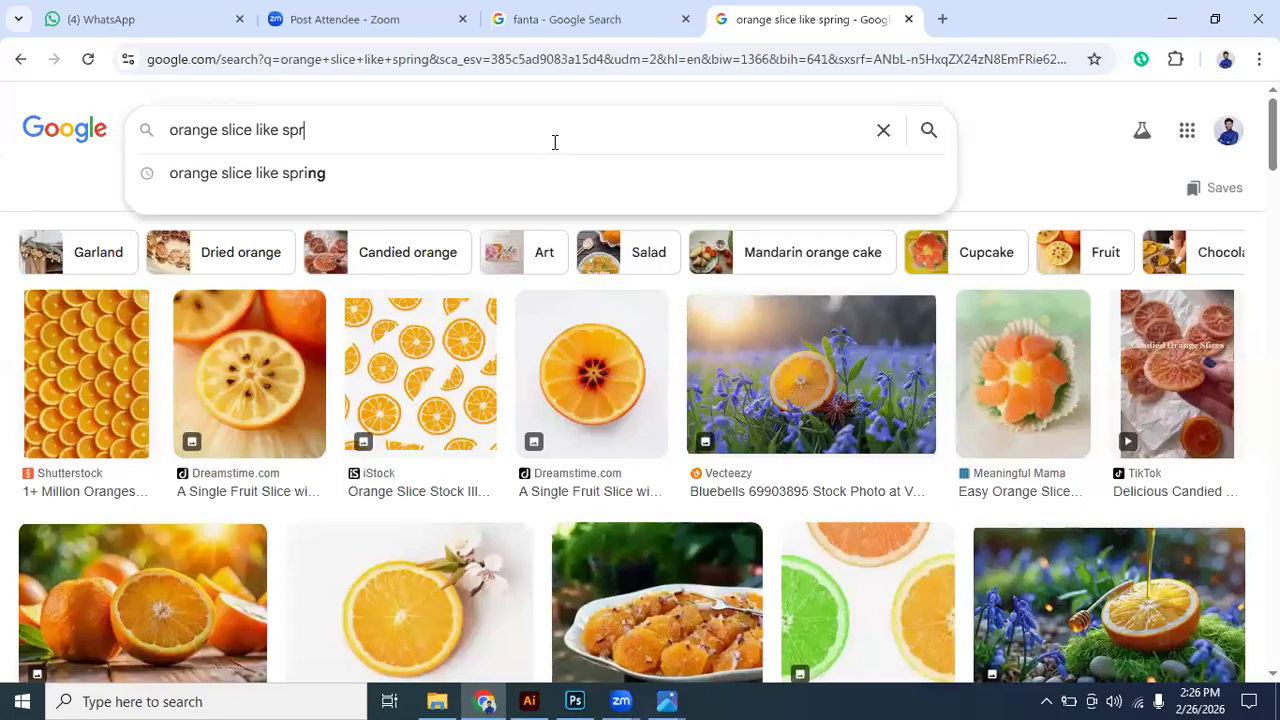
pyautogui.press('BackSpace')
pyautogui.write('iral')
pyautogui.press('Return')
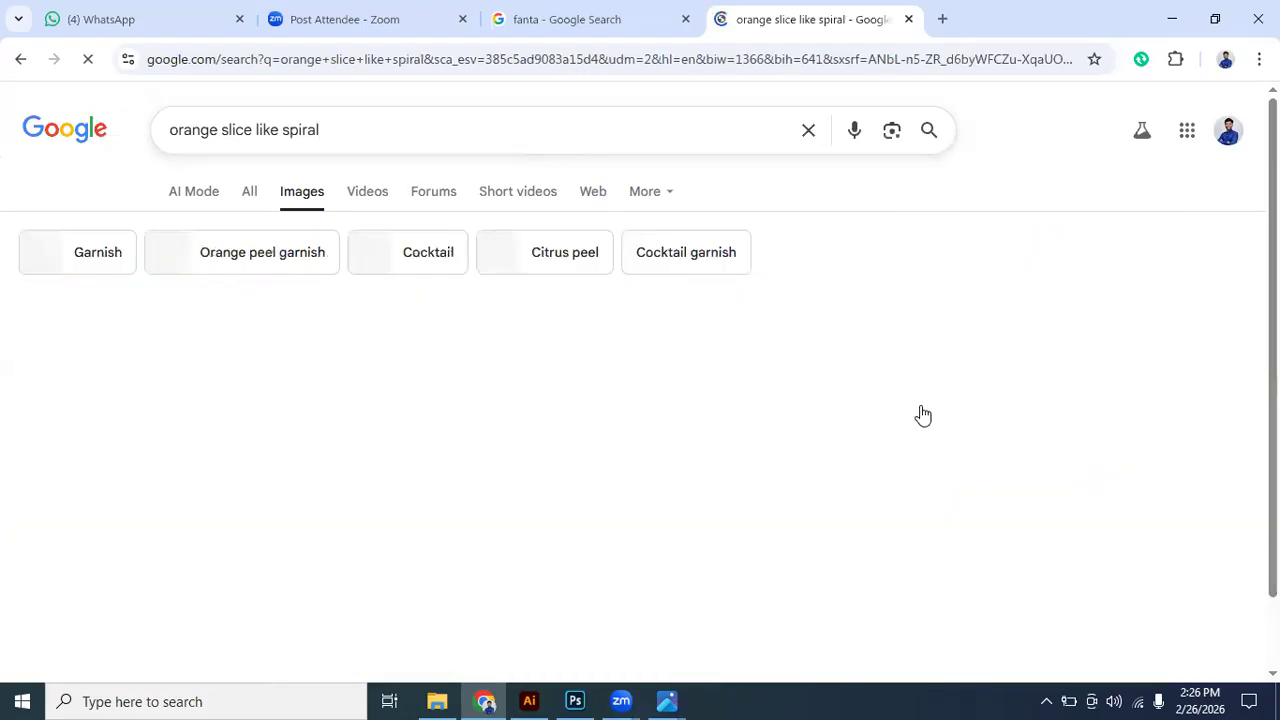
pyautogui.scroll(-5, 885, 425)
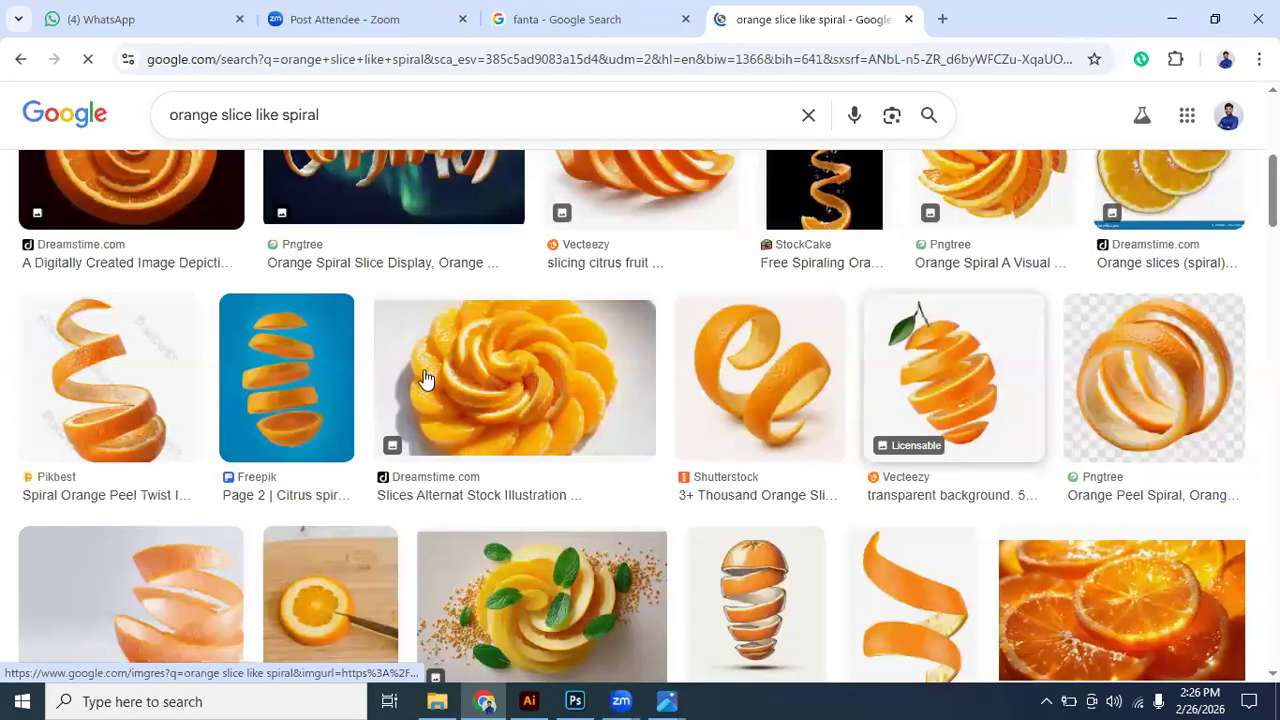
pyautogui.scroll(-1, 427, 380)
pyautogui.scroll(1, 281, 328)
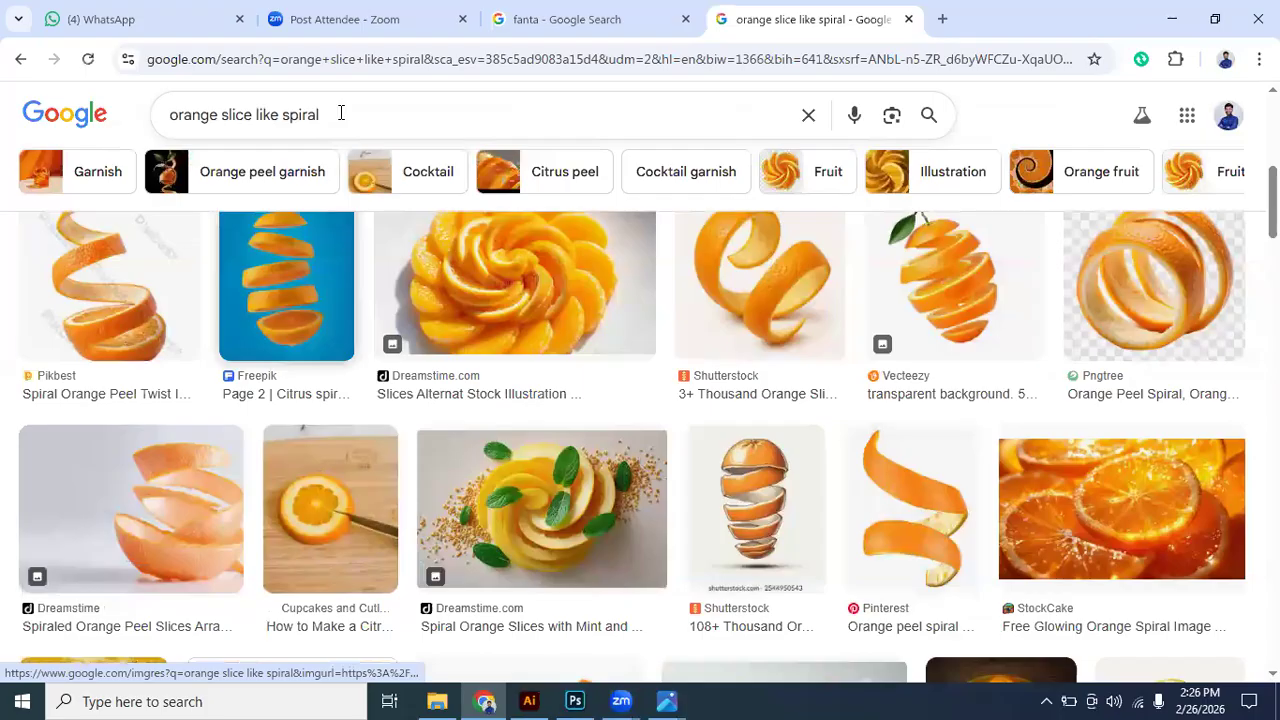
# - Preview the Freepik citrus spiral picture with floating slices on blue and look through its related images
pyautogui.scroll(2, 306, 443)
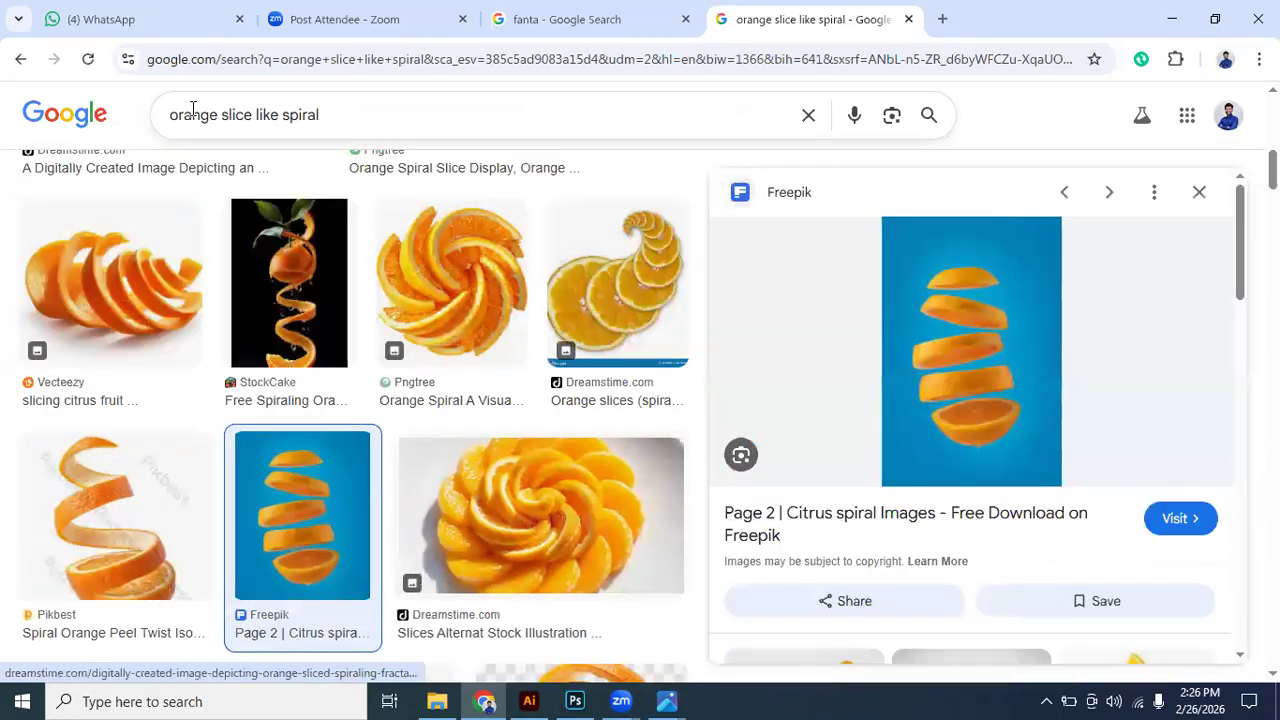
pyautogui.click(376, 116)
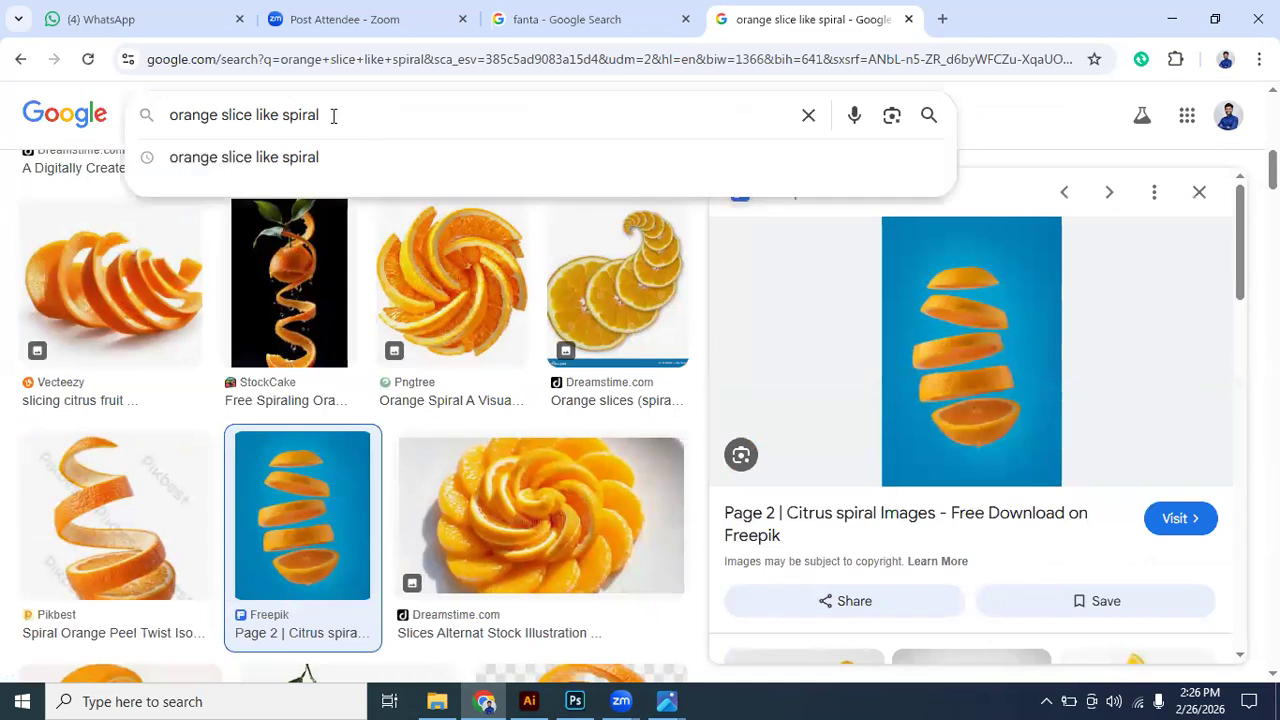
pyautogui.click(1030, 122)
pyautogui.scroll(-3, 982, 412)
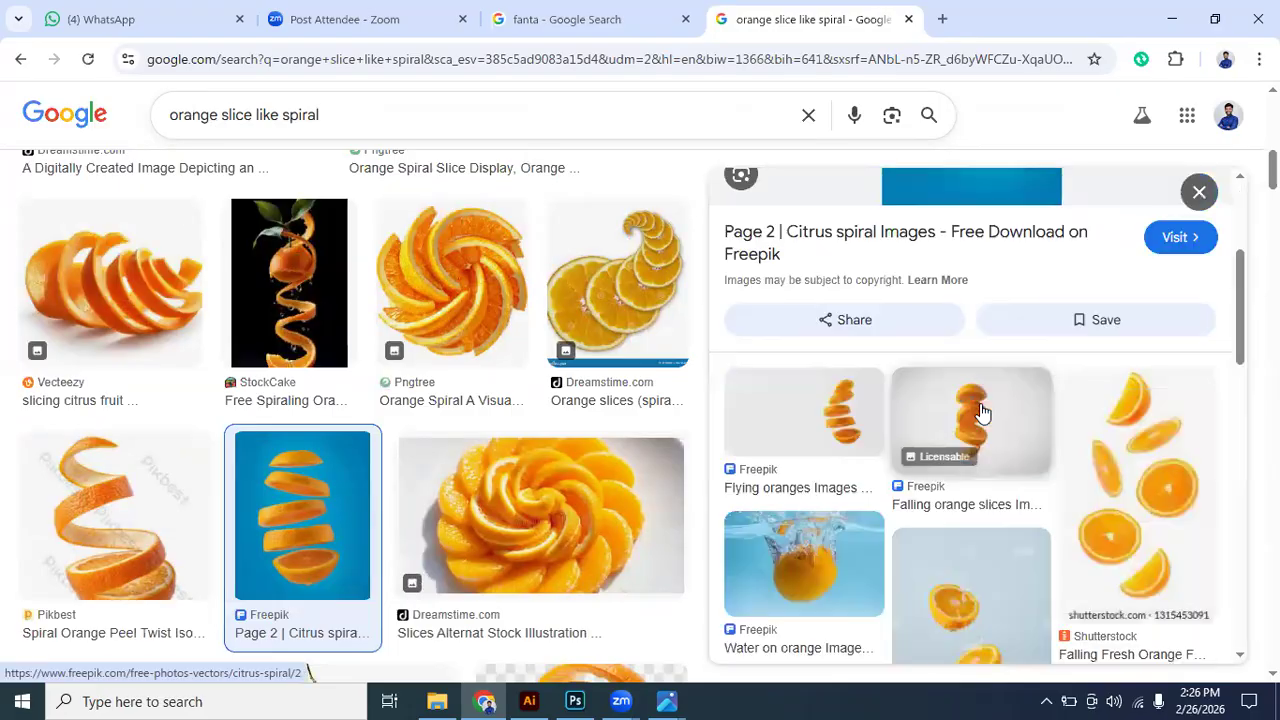
pyautogui.scroll(-2, 520, 410)
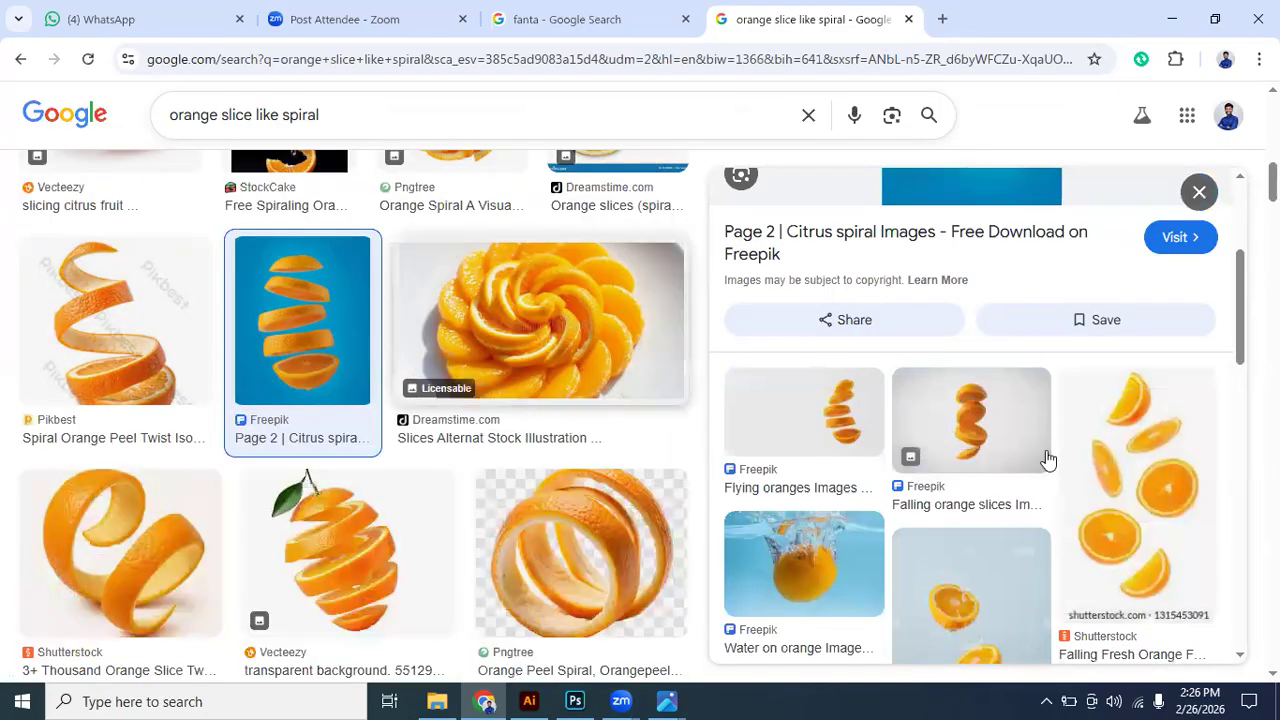
pyautogui.scroll(-3, 1031, 497)
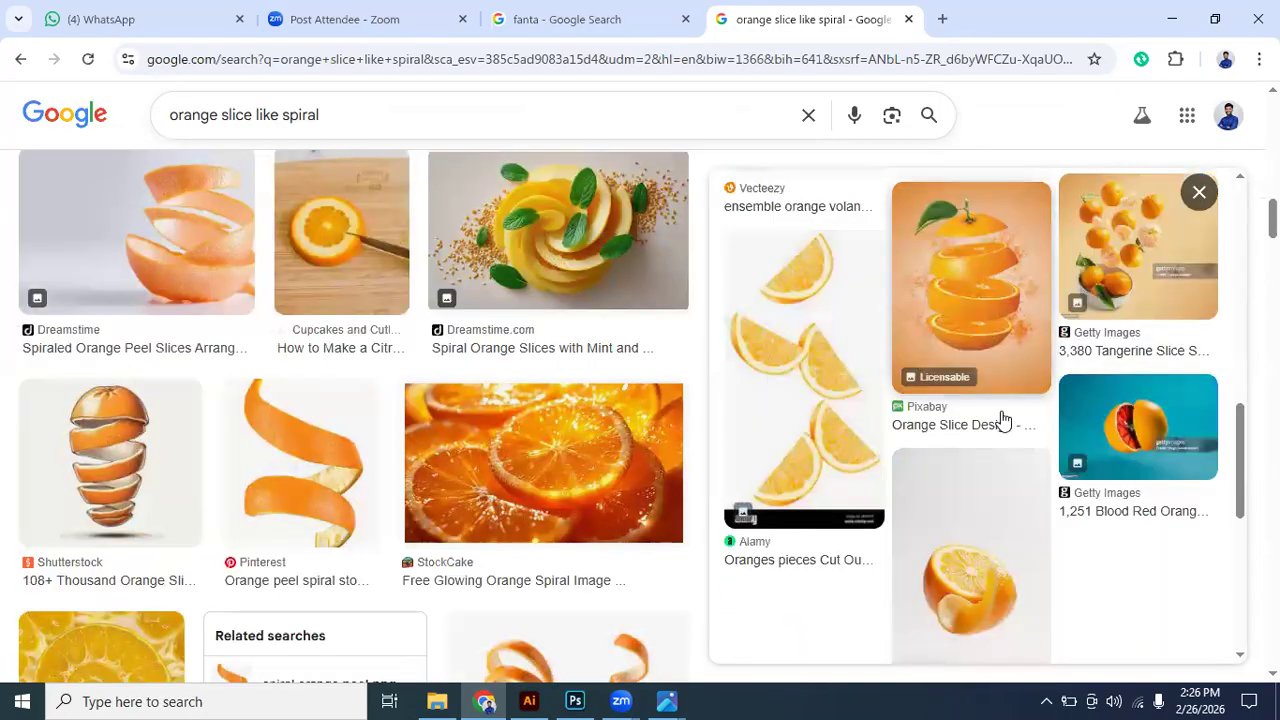
pyautogui.click(1014, 329)
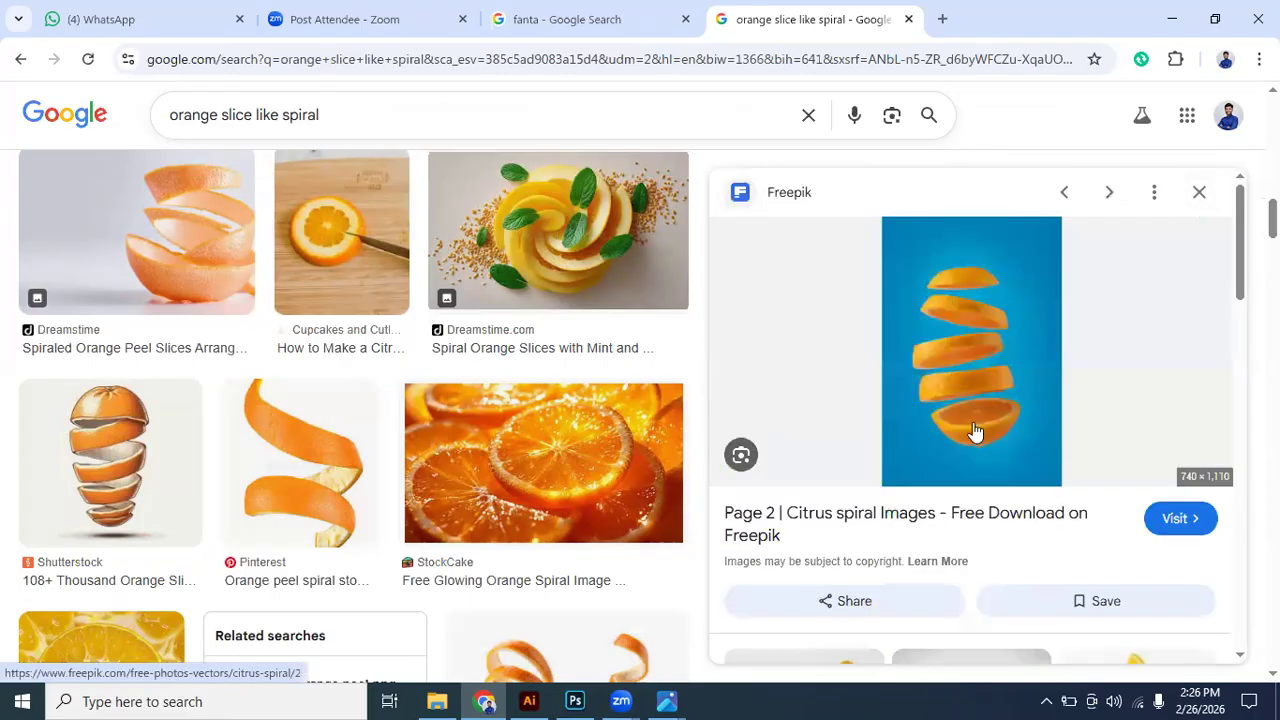
# - Open the Freepik floating orange slices image at full size in a new tab, examine its slices, and close the tab
pyautogui.rightClick(960, 372)
pyautogui.click(1093, 512)
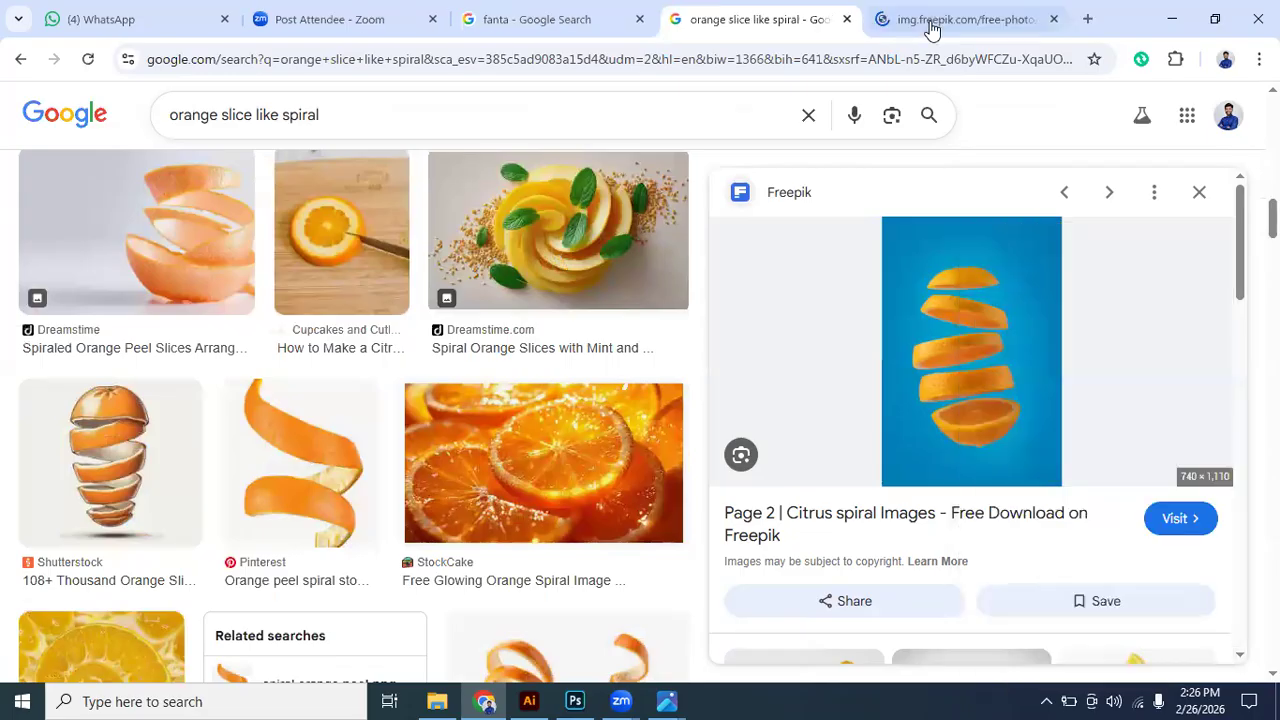
pyautogui.hotkey('ctrl', 'Tab')
pyautogui.scroll(-3, 572, 413)
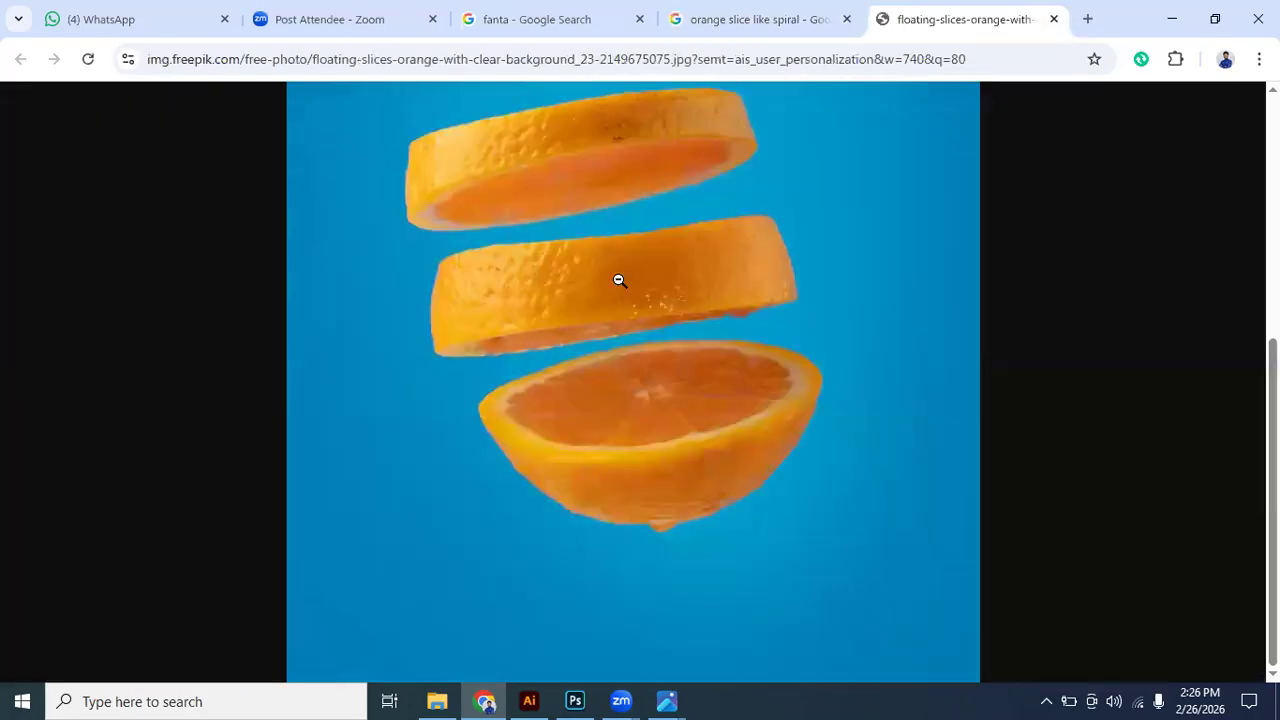
pyautogui.click(1055, 19)
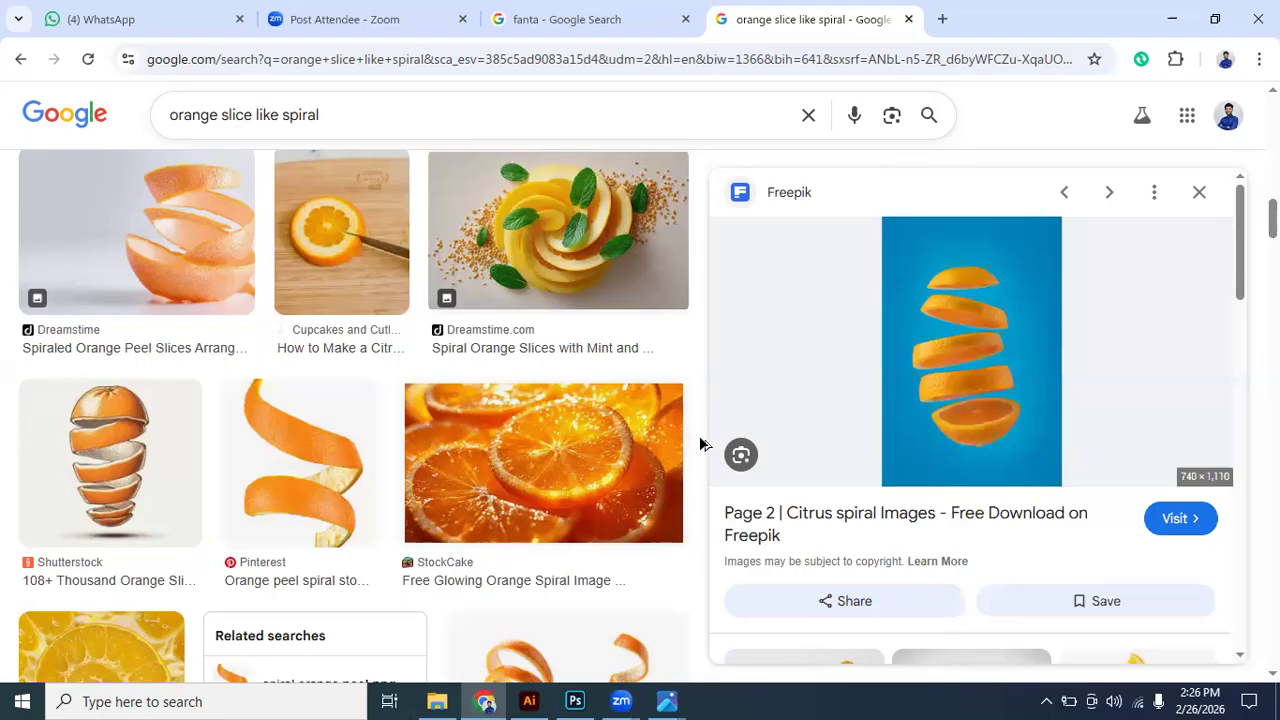
# - Switch to Photoshop to check the slices under the can, and view the reference image DYD project 2.jpg for comparison
pyautogui.hotkey('alt', 'Tab')
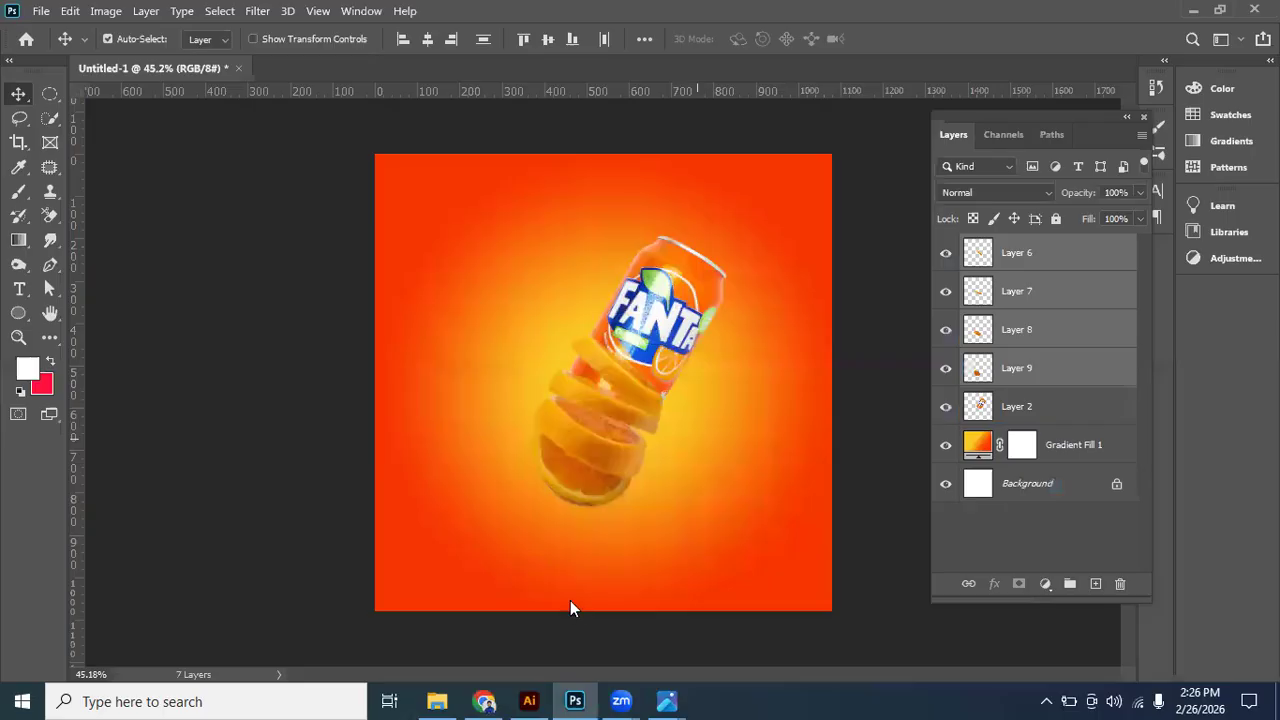
pyautogui.hotkey('alt', 'Tab')
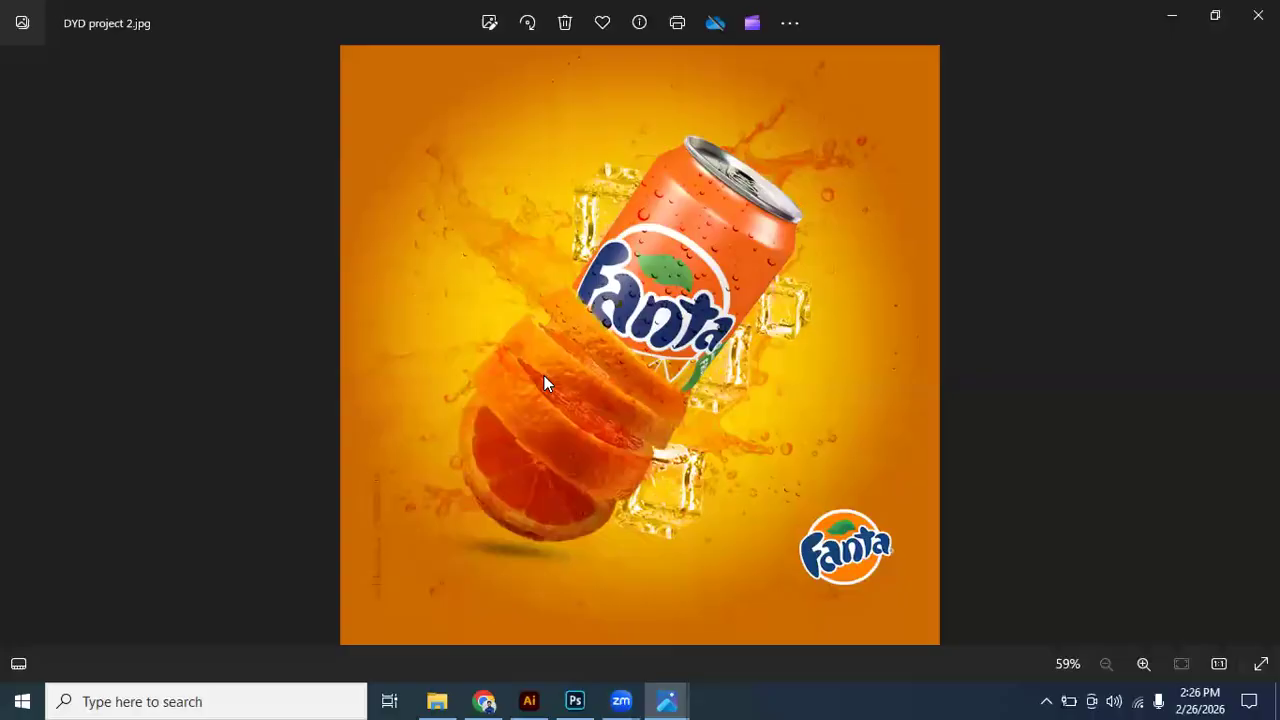
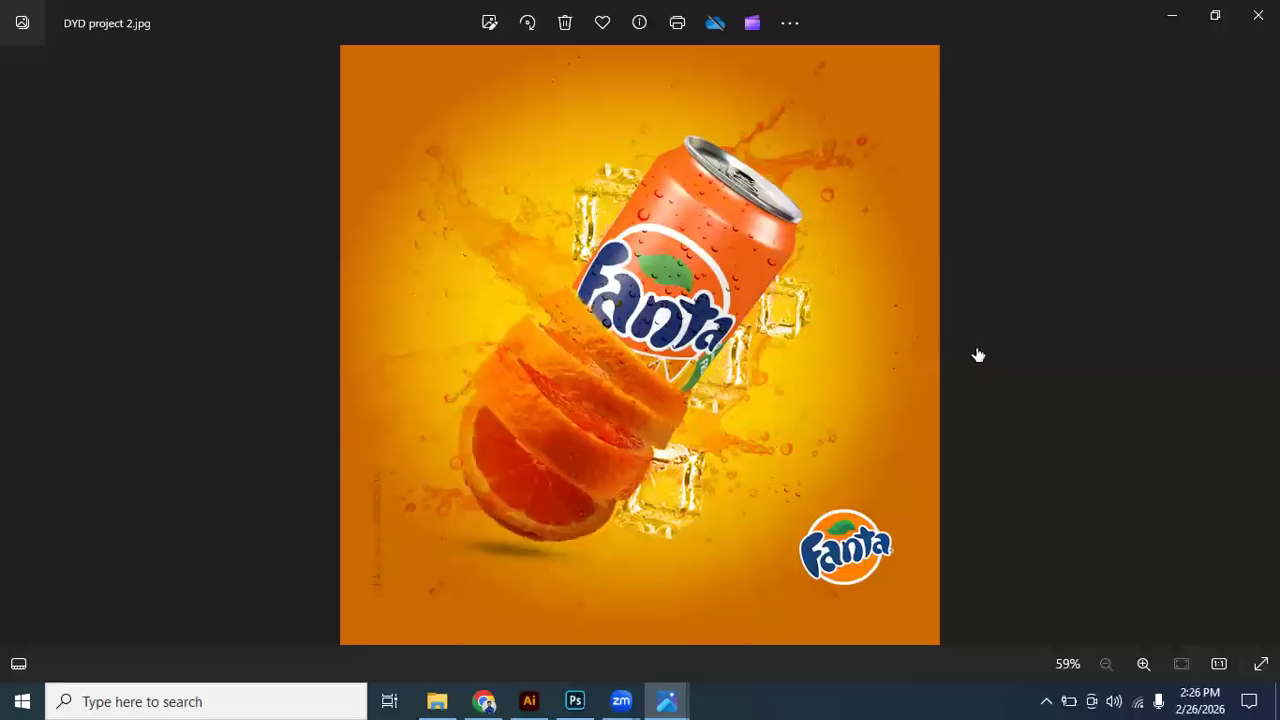
# - Switch to Photoshop and enlarge the can and its four orange slices together to about 116.5%
pyautogui.hotkey('alt', 'Tab')
pyautogui.hotkey('ctrl', 't')
pyautogui.moveTo(722, 507)
pyautogui.mouseDown()
pyautogui.moveTo(748, 523)
pyautogui.moveTo(729, 514)
pyautogui.mouseUp()
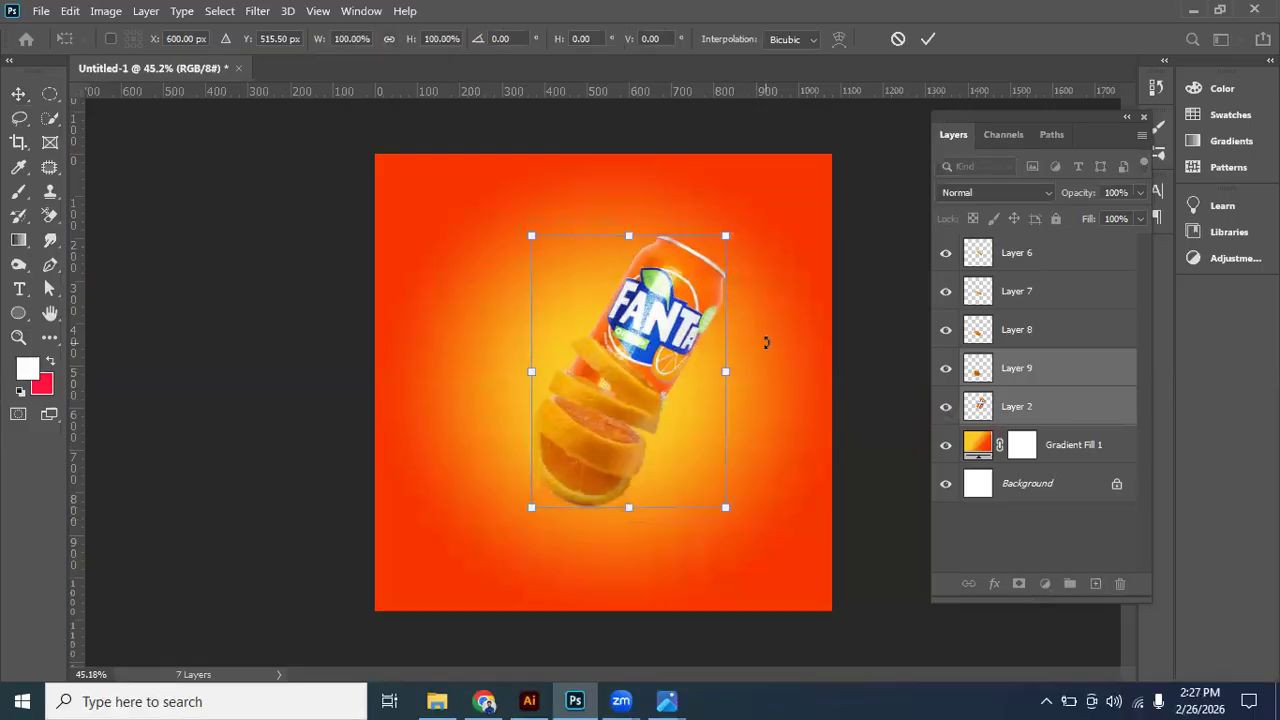
pyautogui.press('Return')
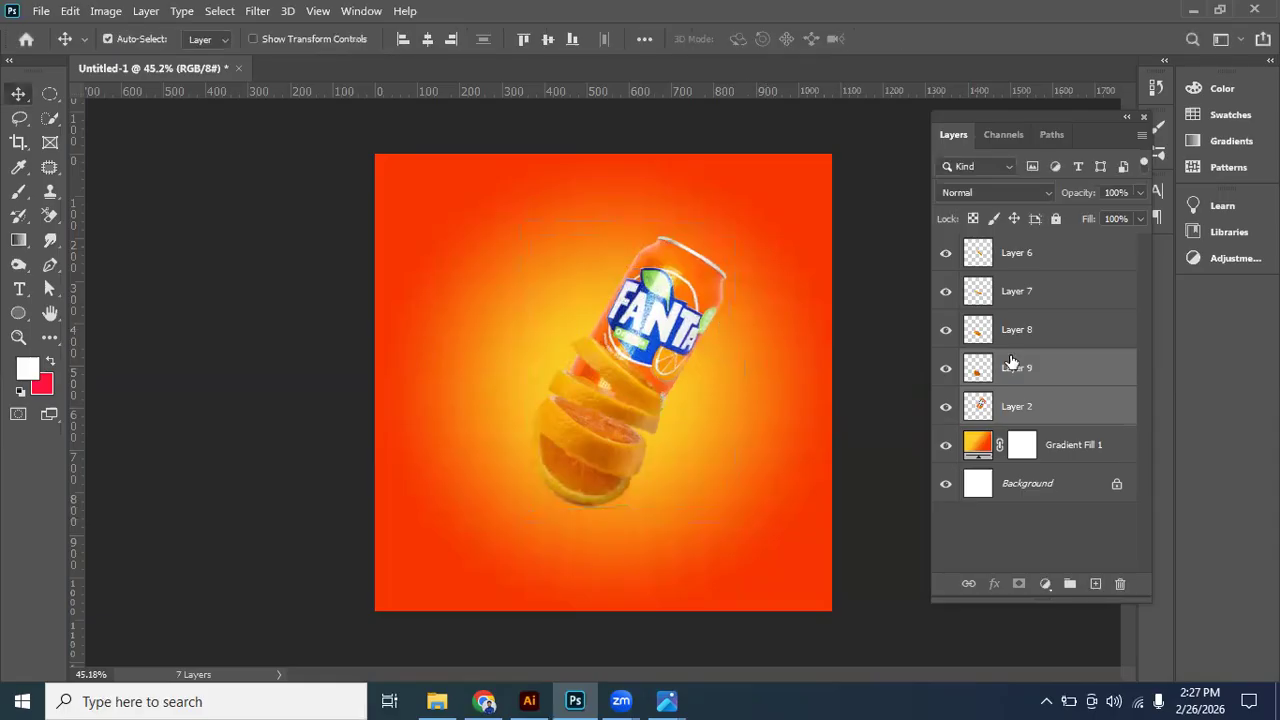
pyautogui.click(1034, 252)
pyautogui.keyDown('shift'); pyautogui.click(1034, 367); pyautogui.keyUp('shift')
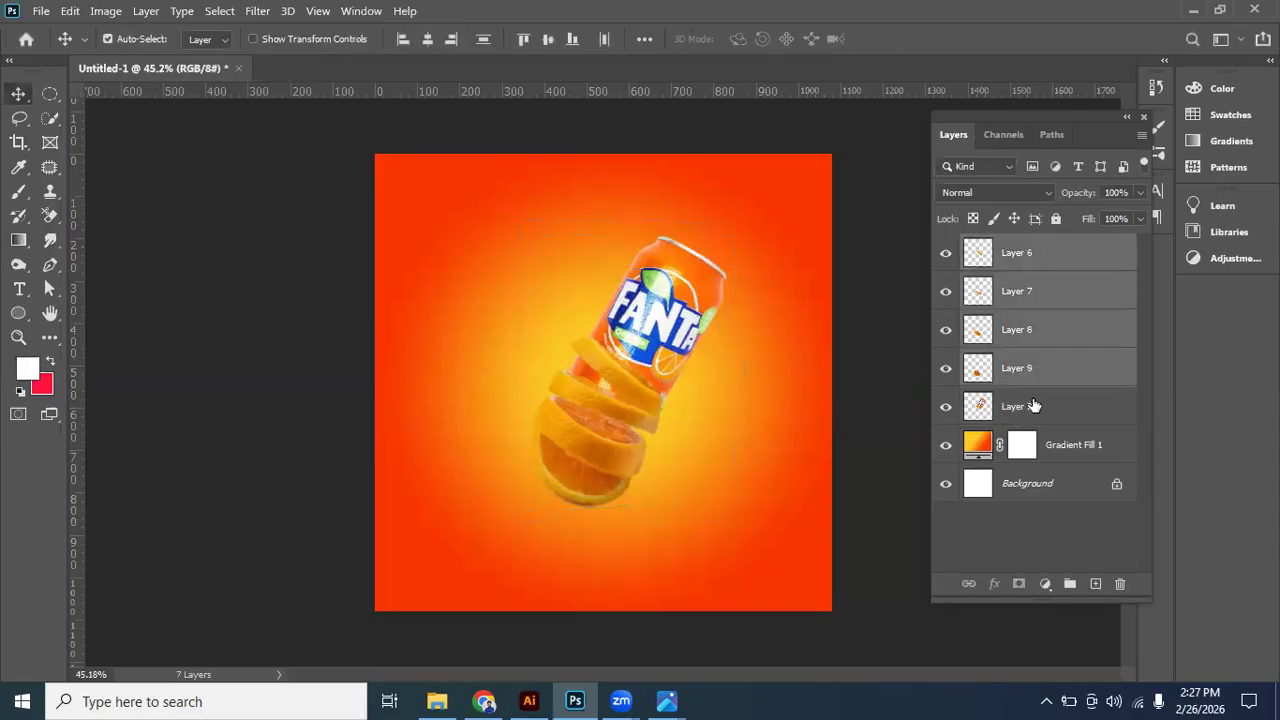
pyautogui.keyDown('shift'); pyautogui.click(1028, 418); pyautogui.keyUp('shift')
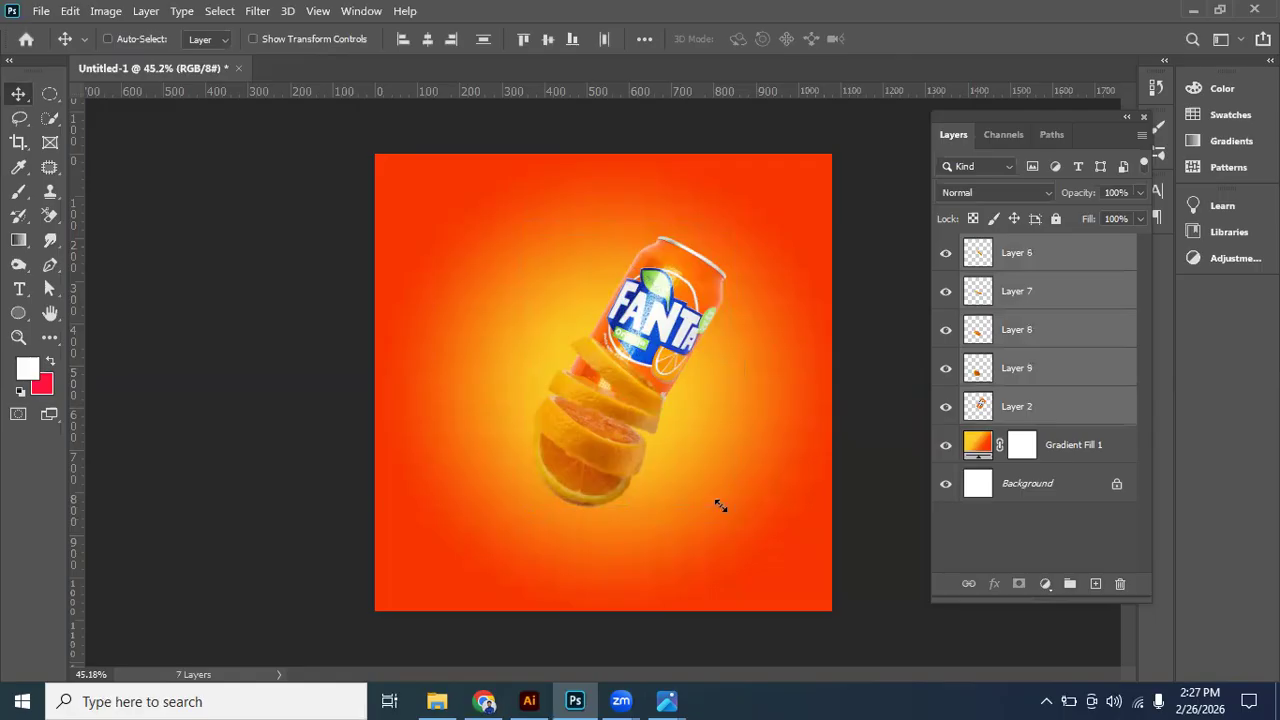
pyautogui.hotkey('ctrl', 't')
pyautogui.moveTo(729, 508); pyautogui.dragTo(743, 530)
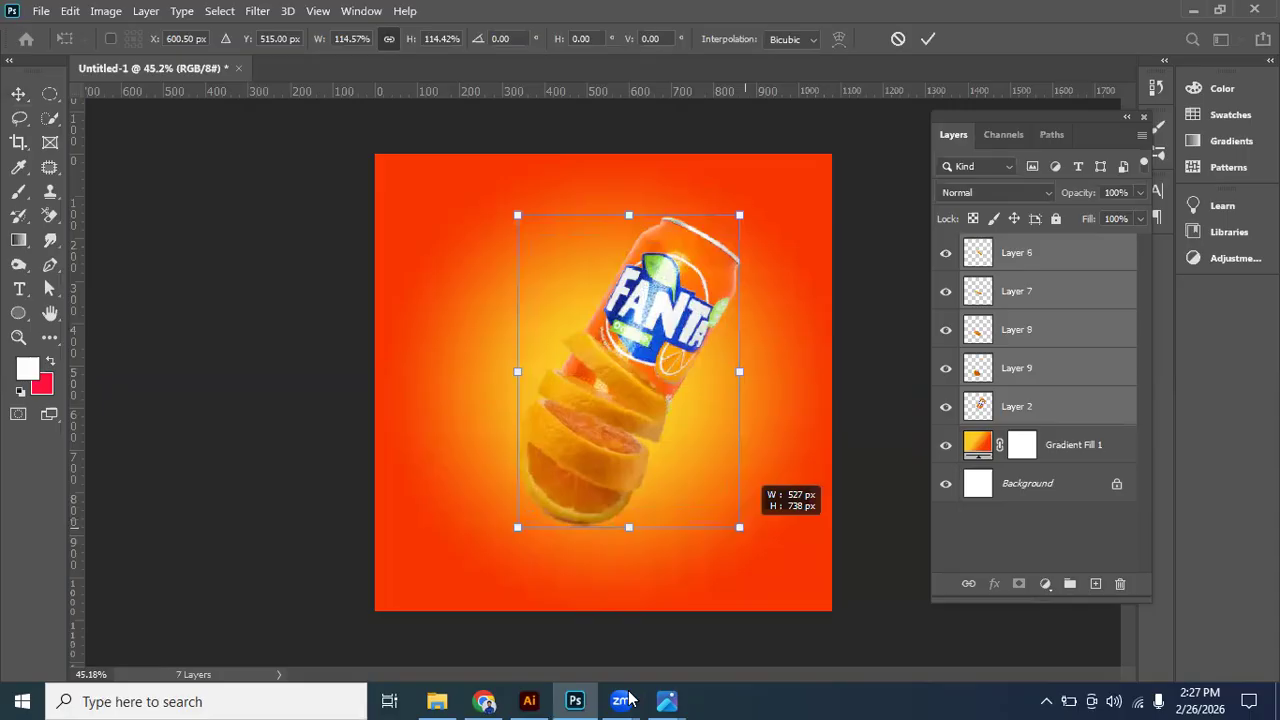
# - Rotate the can and orange slices together about 8° clockwise and move them slightly upward
pyautogui.moveTo(741, 538); pyautogui.dragTo(743, 587)
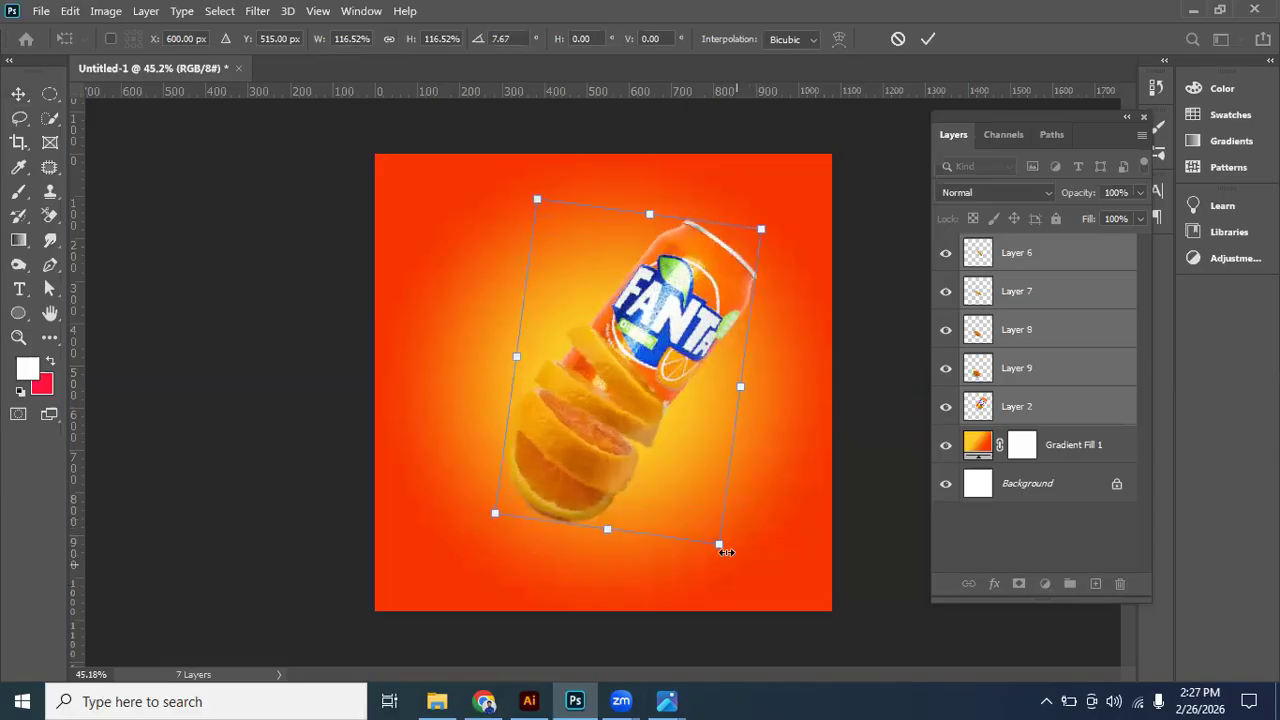
pyautogui.moveTo(727, 552); pyautogui.dragTo(724, 550)
pyautogui.moveTo(655, 377); pyautogui.dragTo(654, 368)
pyautogui.press('Return')
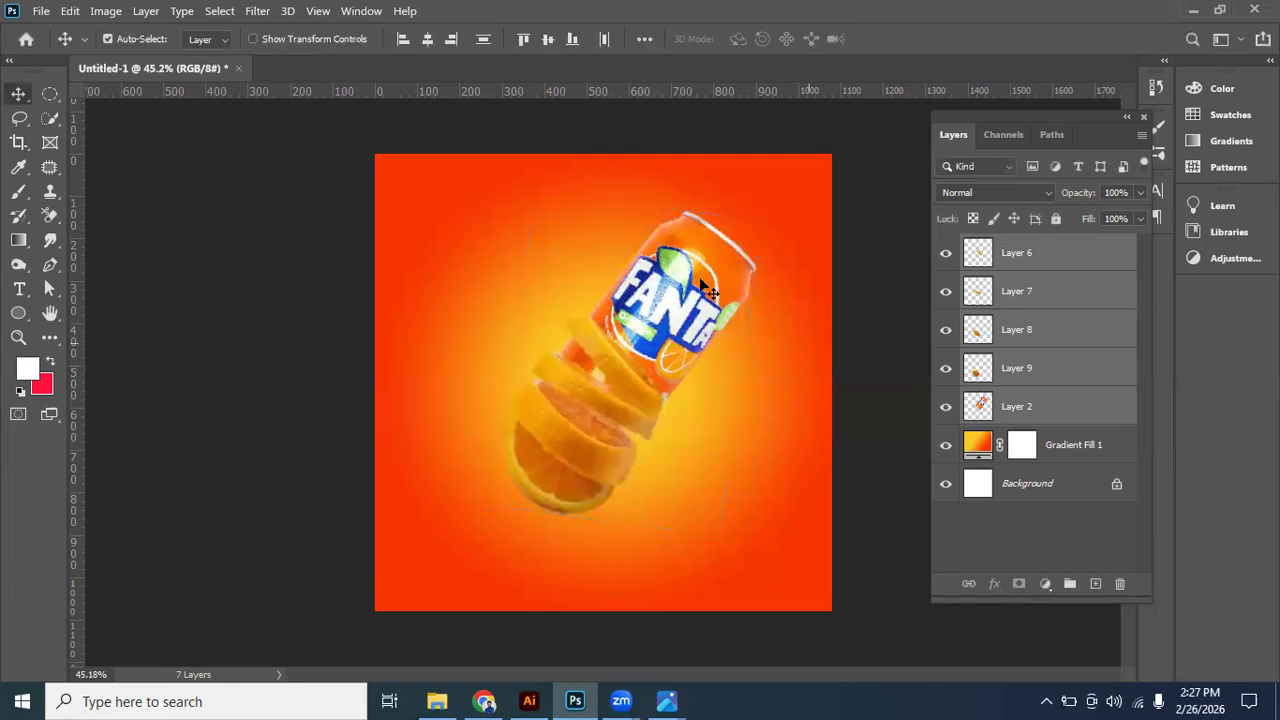
pyautogui.hotkey('ctrl', 't')
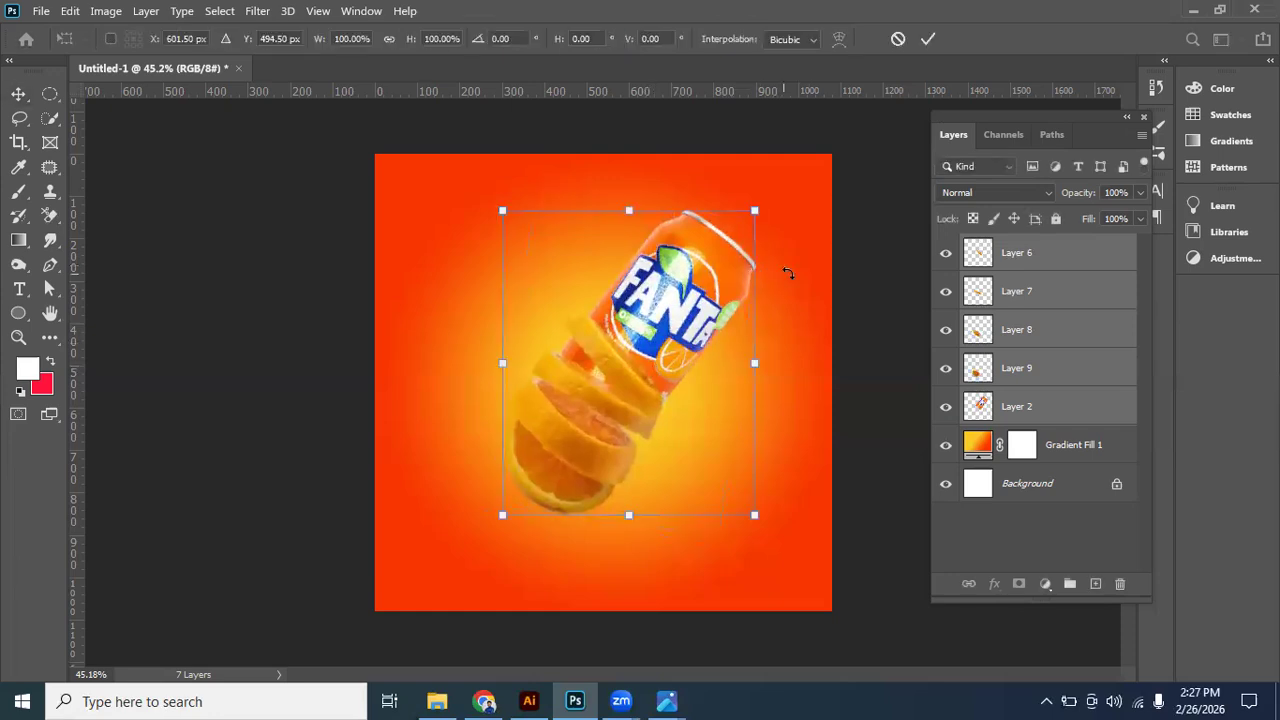
pyautogui.press('Return')
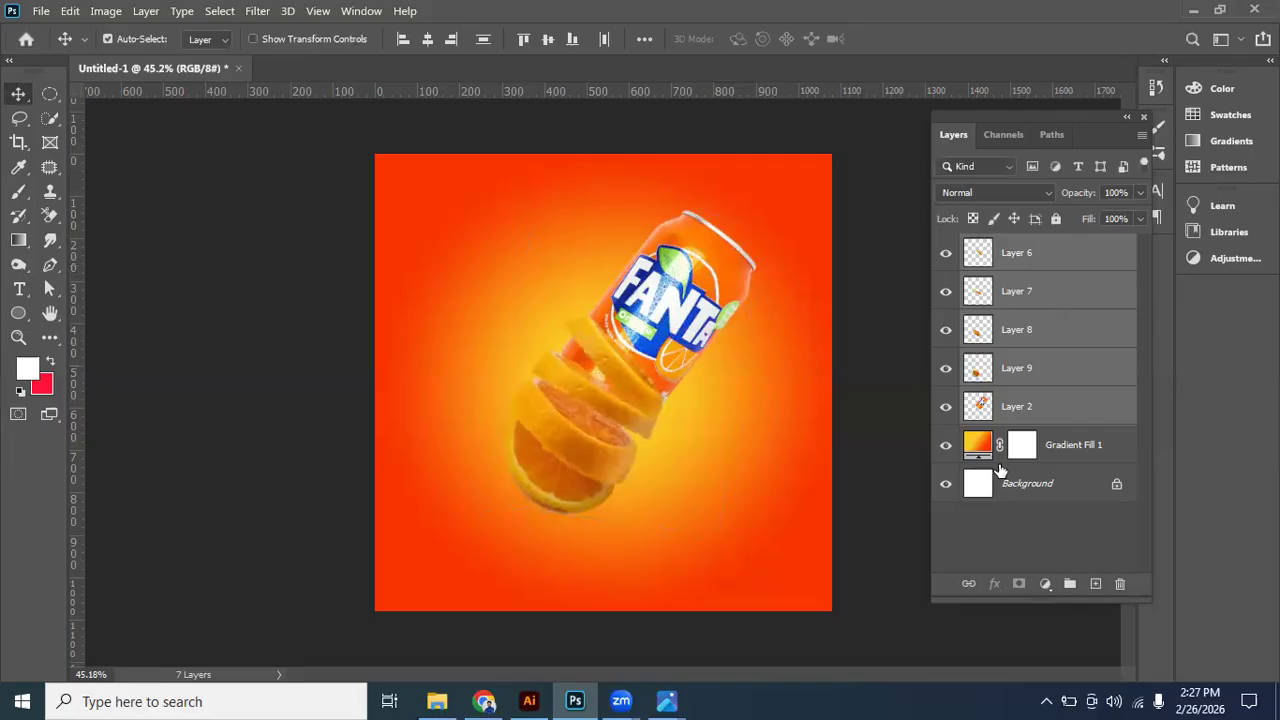
# - Rotate the Fanta can alone about 5° clockwise and adjust its position against the top orange slice
pyautogui.click(718, 276)
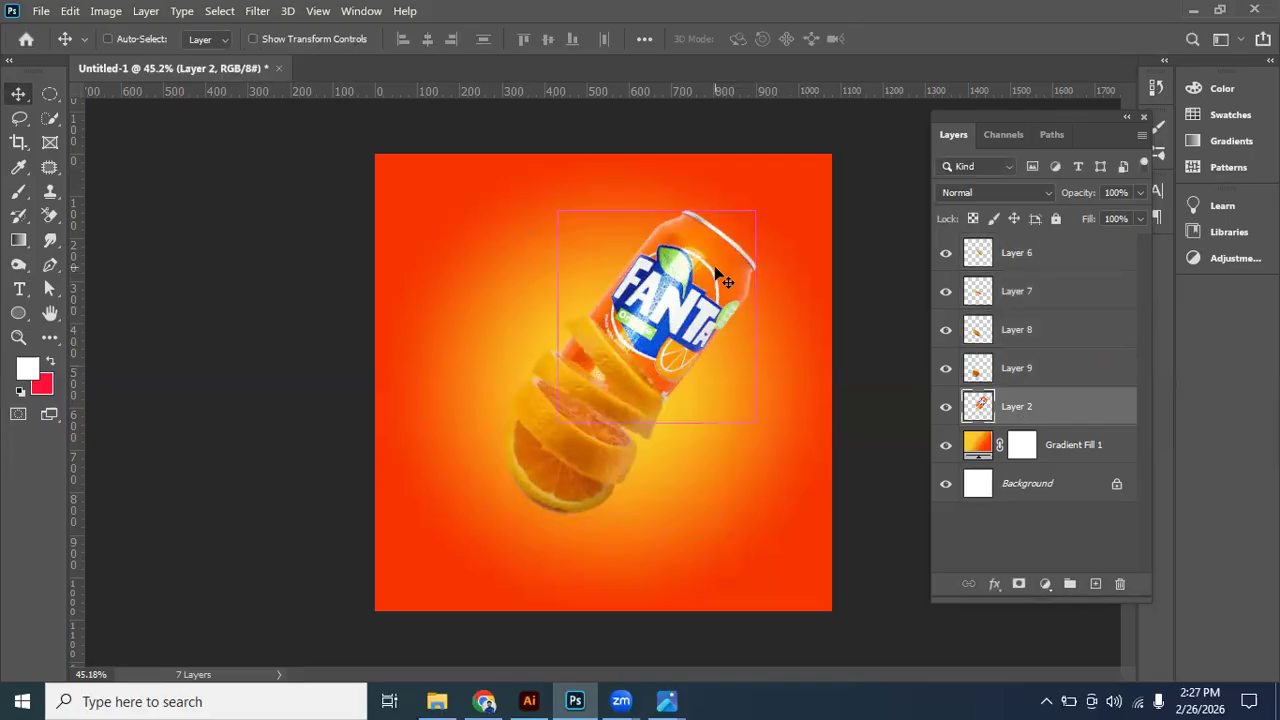
pyautogui.hotkey('ctrl', 't')
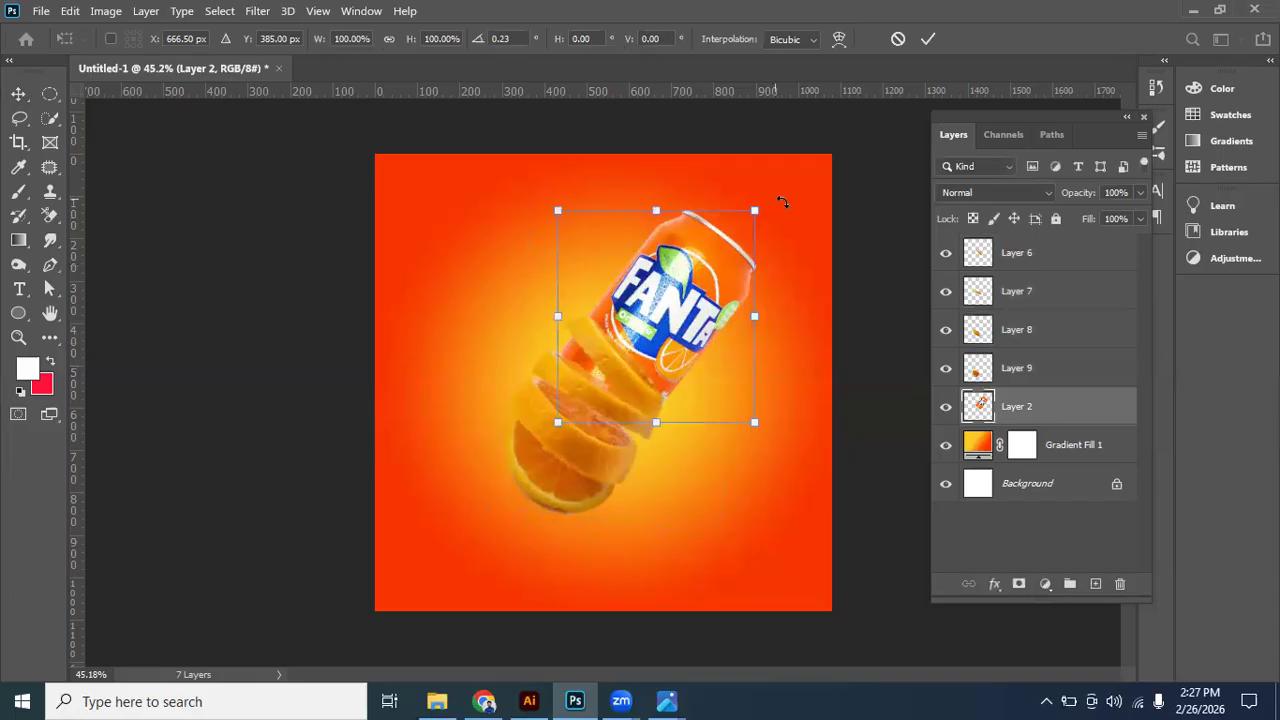
pyautogui.moveTo(788, 208); pyautogui.dragTo(790, 219)
pyautogui.moveTo(713, 297); pyautogui.dragTo(669, 360)
pyautogui.hotkey('alt', 'space')
pyautogui.moveTo(677, 299); pyautogui.dragTo(677, 300)
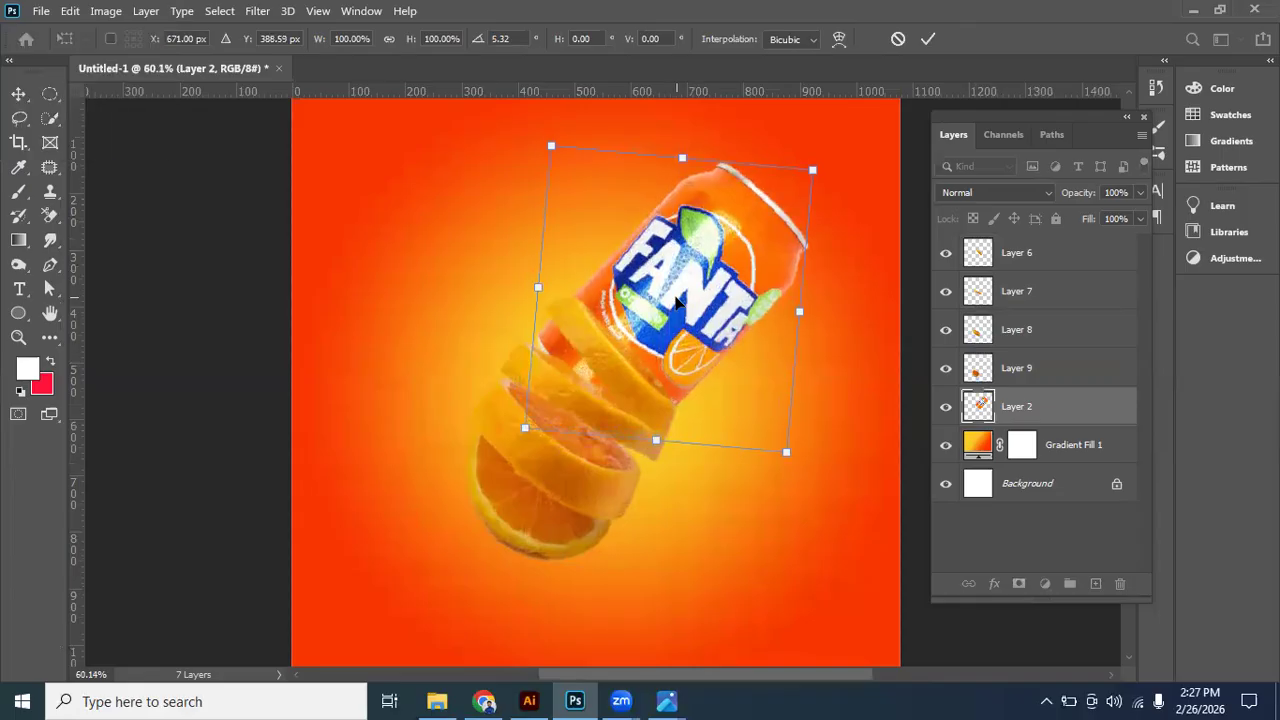
pyautogui.press('Return')
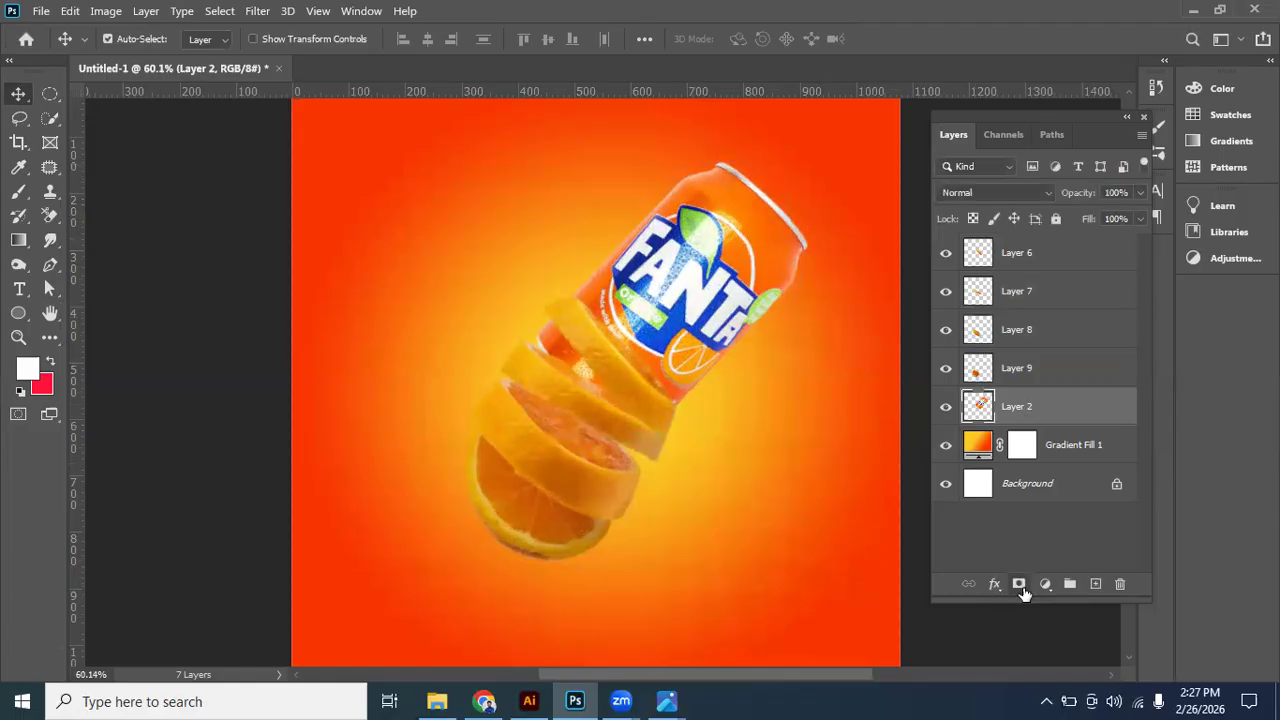
# - Add a layer mask to the can and paint black with a 125 px brush to hide its base between the slices
pyautogui.click(1019, 584)
pyautogui.click(18, 192)
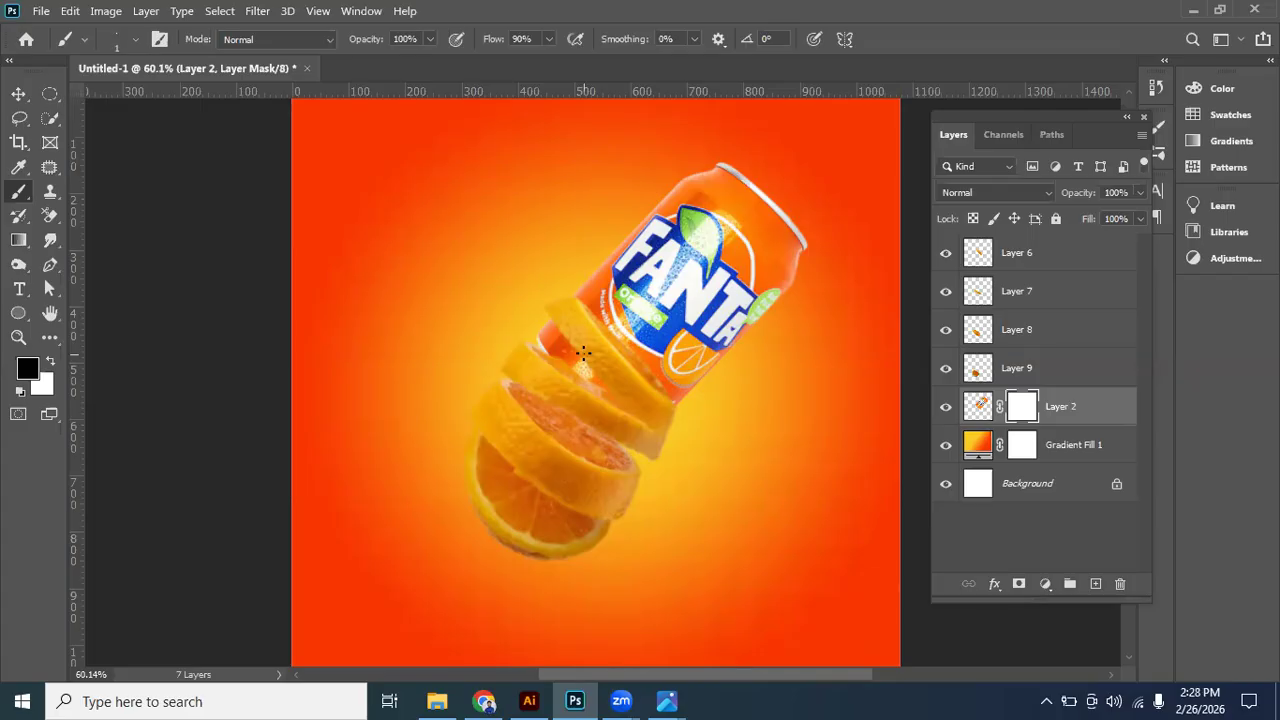
pyautogui.press(']')
pyautogui.press(']')
pyautogui.press(']')
pyautogui.press(']')
pyautogui.press(']')
pyautogui.press(']')
pyautogui.press(']')
pyautogui.press(']')
pyautogui.press(']')
pyautogui.press(']')
pyautogui.press(']')
pyautogui.press(']')
pyautogui.press(']')
pyautogui.press(']')
pyautogui.press(']')
pyautogui.press(']')
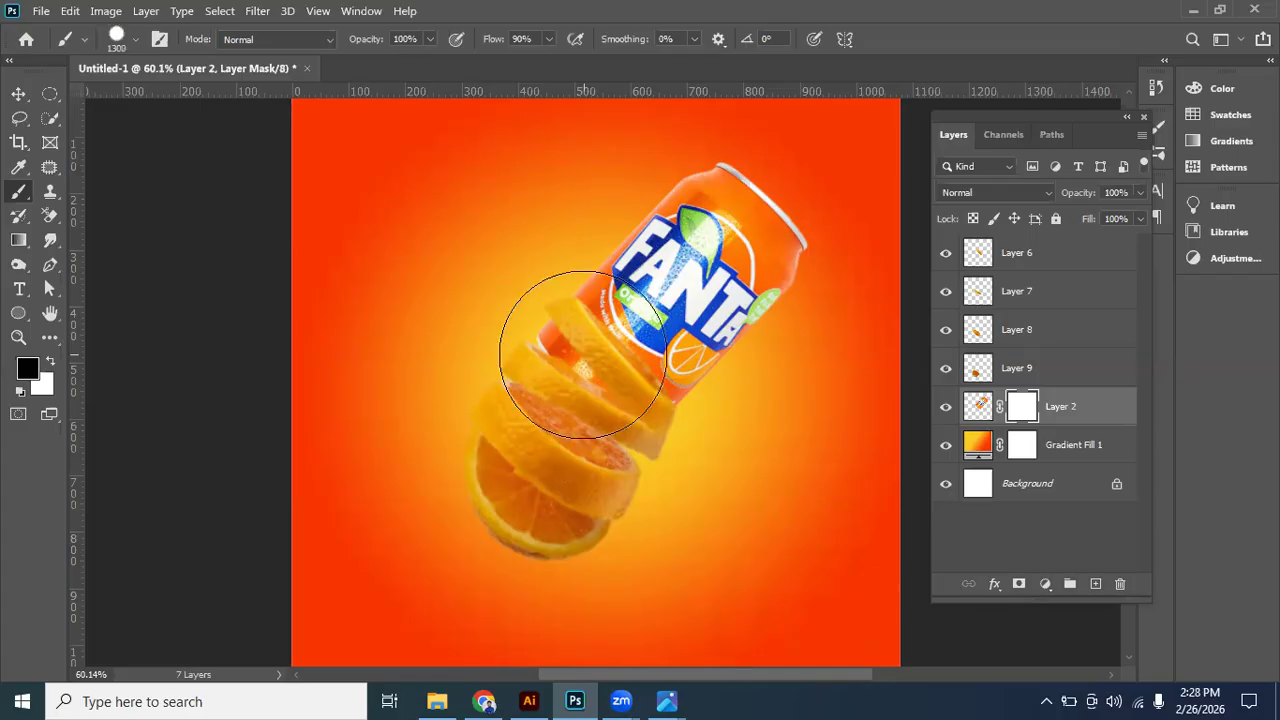
pyautogui.press('[')
pyautogui.press('[')
pyautogui.press('[')
pyautogui.press('[')
pyautogui.press('[')
pyautogui.press('[')
pyautogui.press('[')
pyautogui.press('[')
pyautogui.press('[')
pyautogui.press('[')
pyautogui.press('[')
pyautogui.press('[')
pyautogui.press('[')
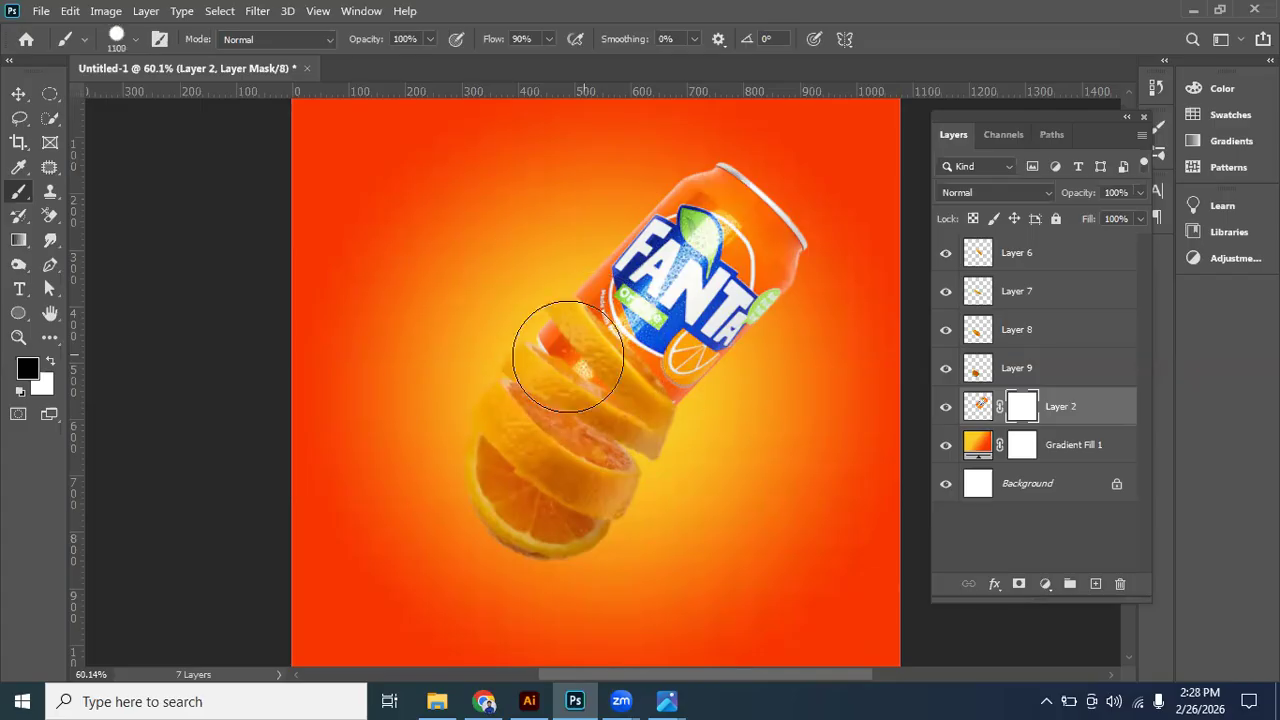
pyautogui.moveTo(539, 328)
pyautogui.mouseDown()
pyautogui.moveTo(678, 490)
pyautogui.moveTo(546, 381)
pyautogui.moveTo(570, 442)
pyautogui.moveTo(626, 460)
pyautogui.mouseUp()
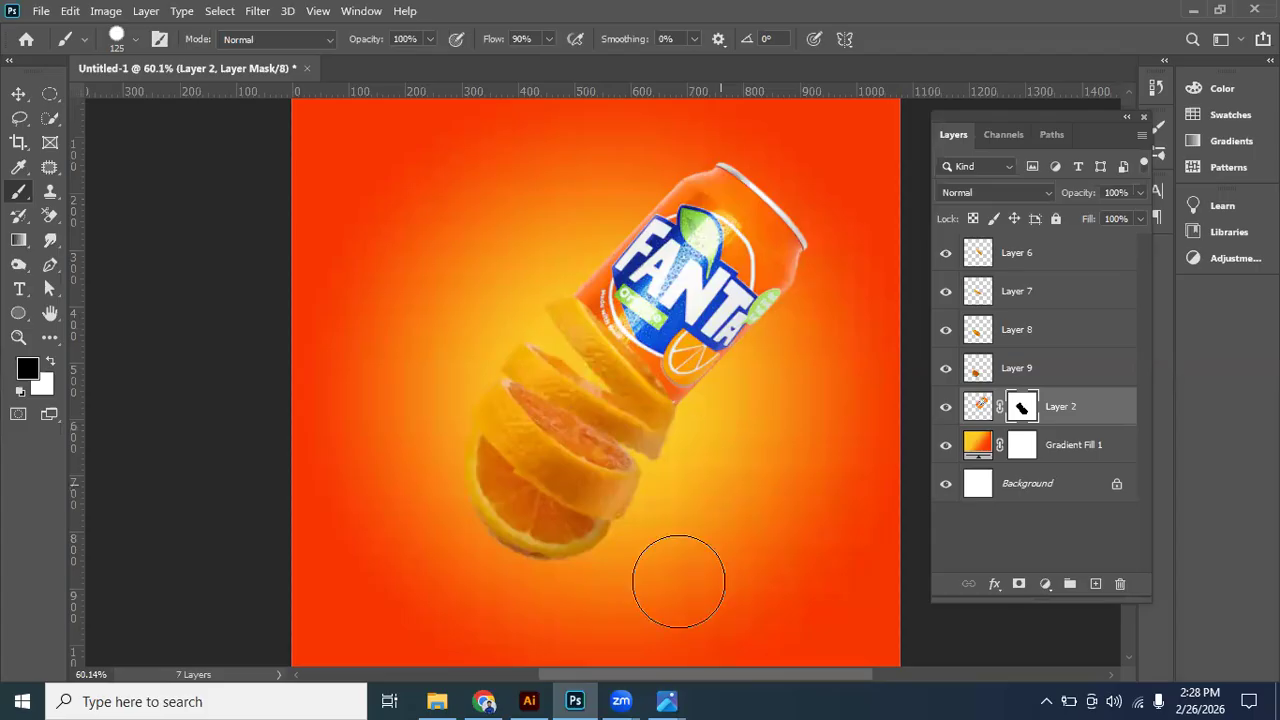
pyautogui.scroll(1, 680, 580)
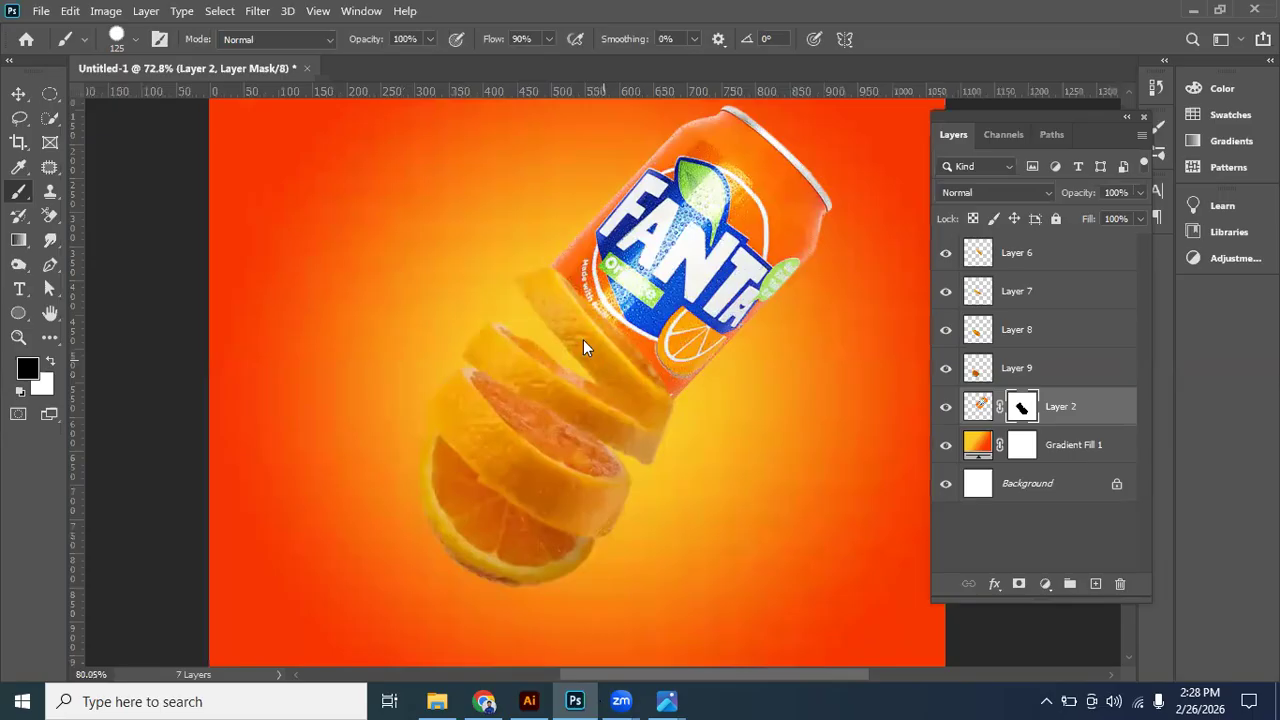
pyautogui.scroll(4, 652, 350)
pyautogui.click(944, 408)
pyautogui.click(944, 408)
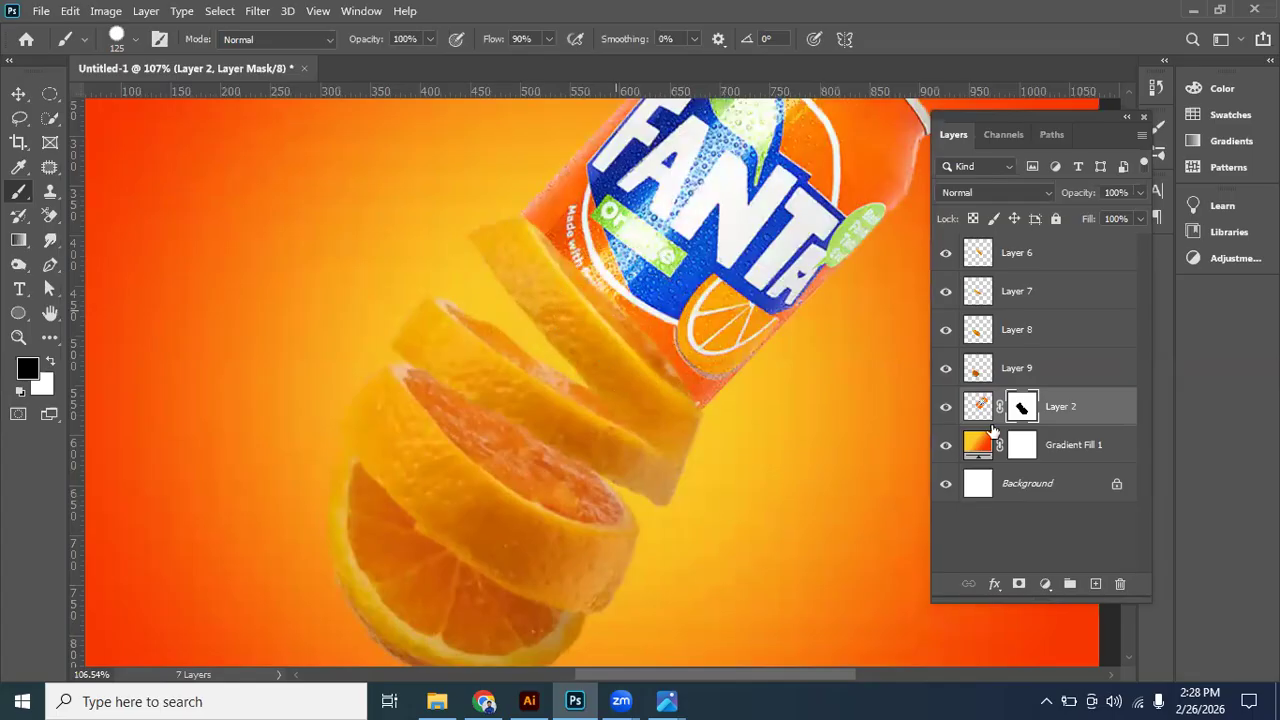
# - Mask the top slice layer and paint with a 30 px black brush over the slice's edge overlapping the can
pyautogui.click(19, 94)
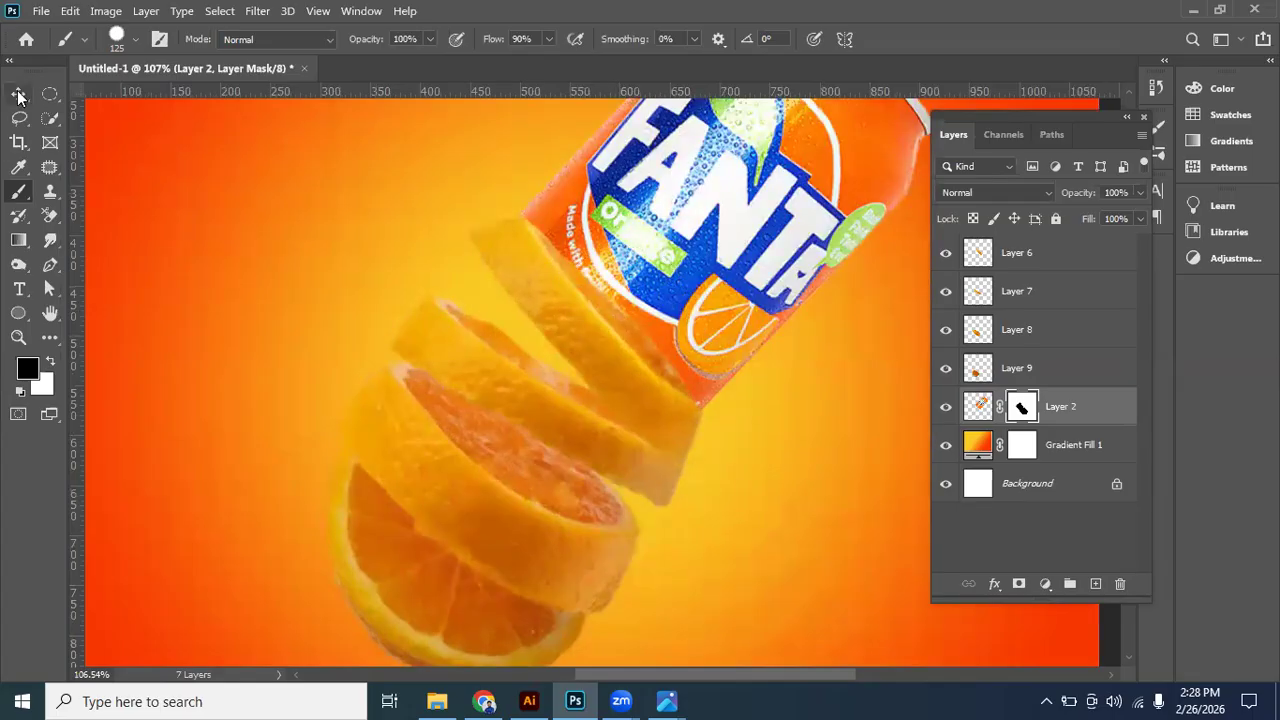
pyautogui.click(555, 318)
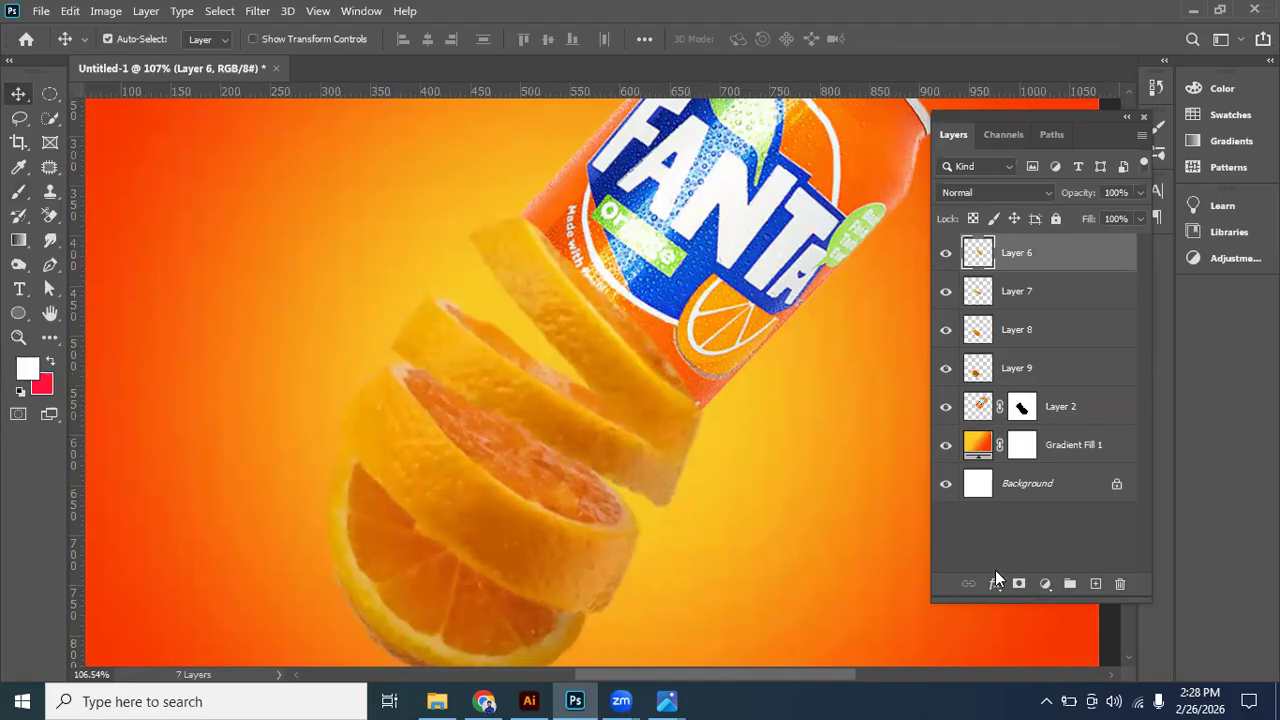
pyautogui.click(1035, 583)
pyautogui.click(1019, 585)
pyautogui.click(1019, 585)
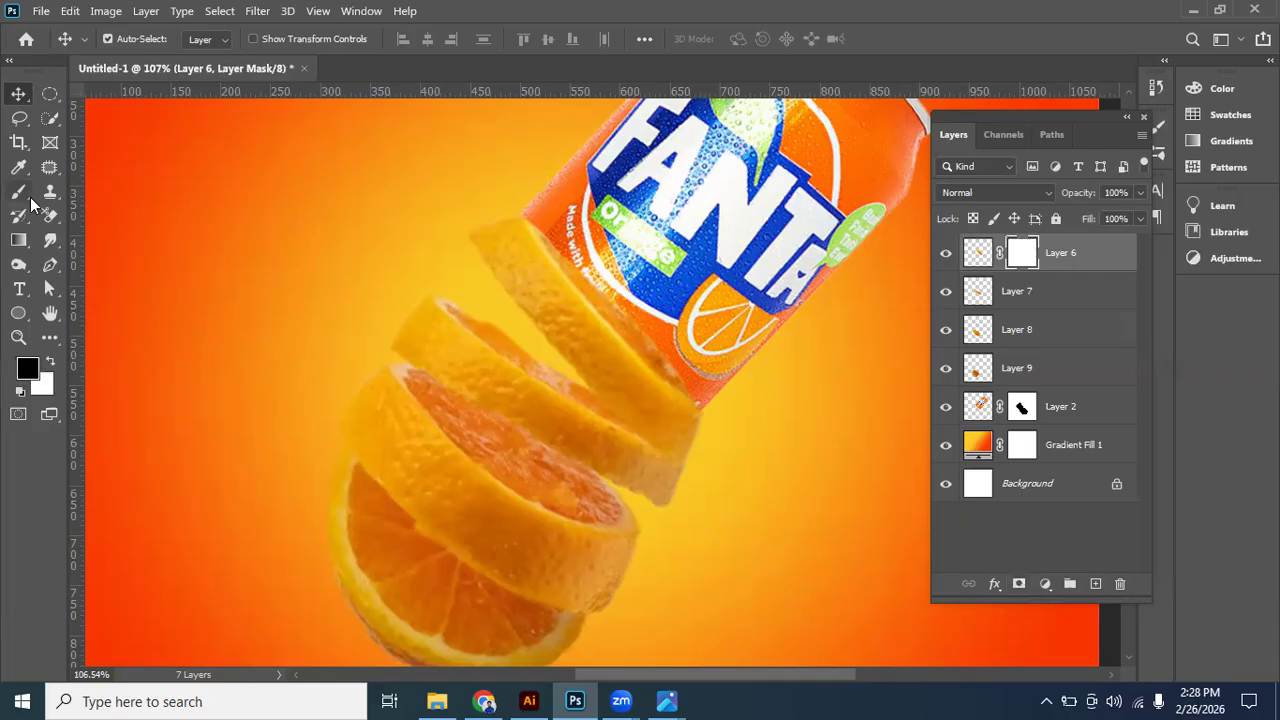
pyautogui.press('b')
pyautogui.press('[')
pyautogui.press('[')
pyautogui.press('[')
pyautogui.press('[')
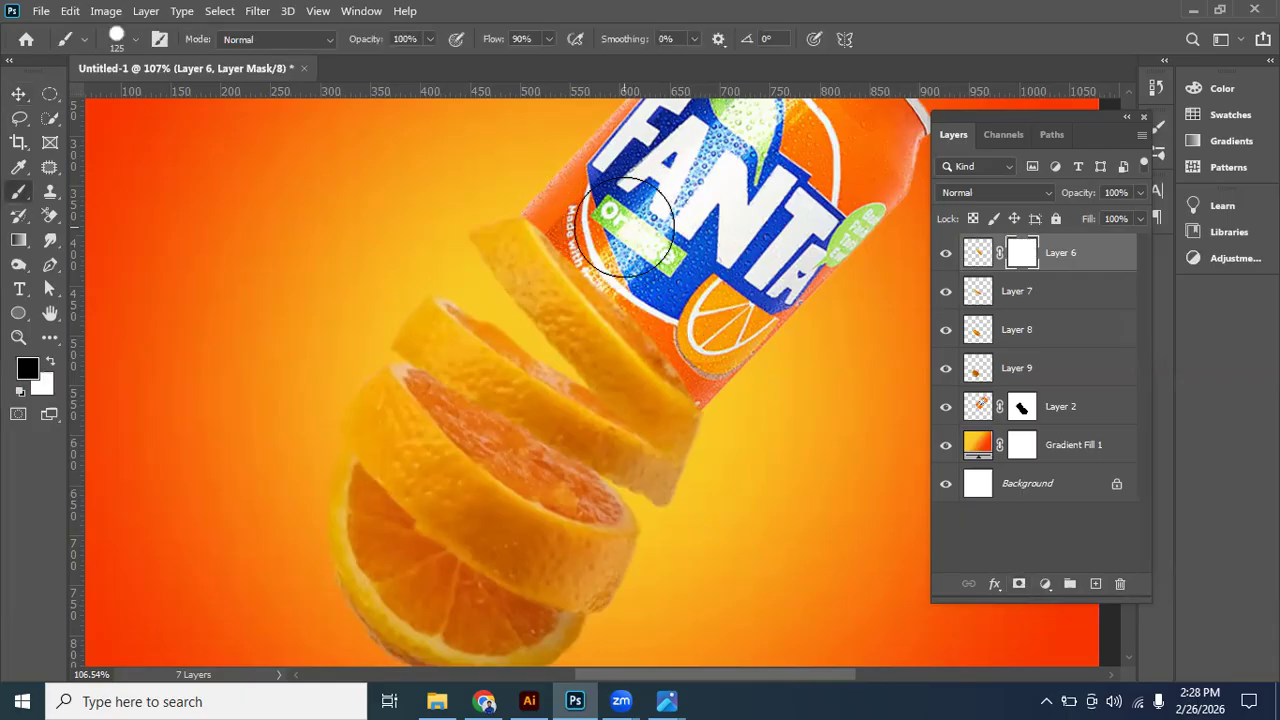
pyautogui.press('[')
pyautogui.press('[')
pyautogui.press('[')
pyautogui.press('[')
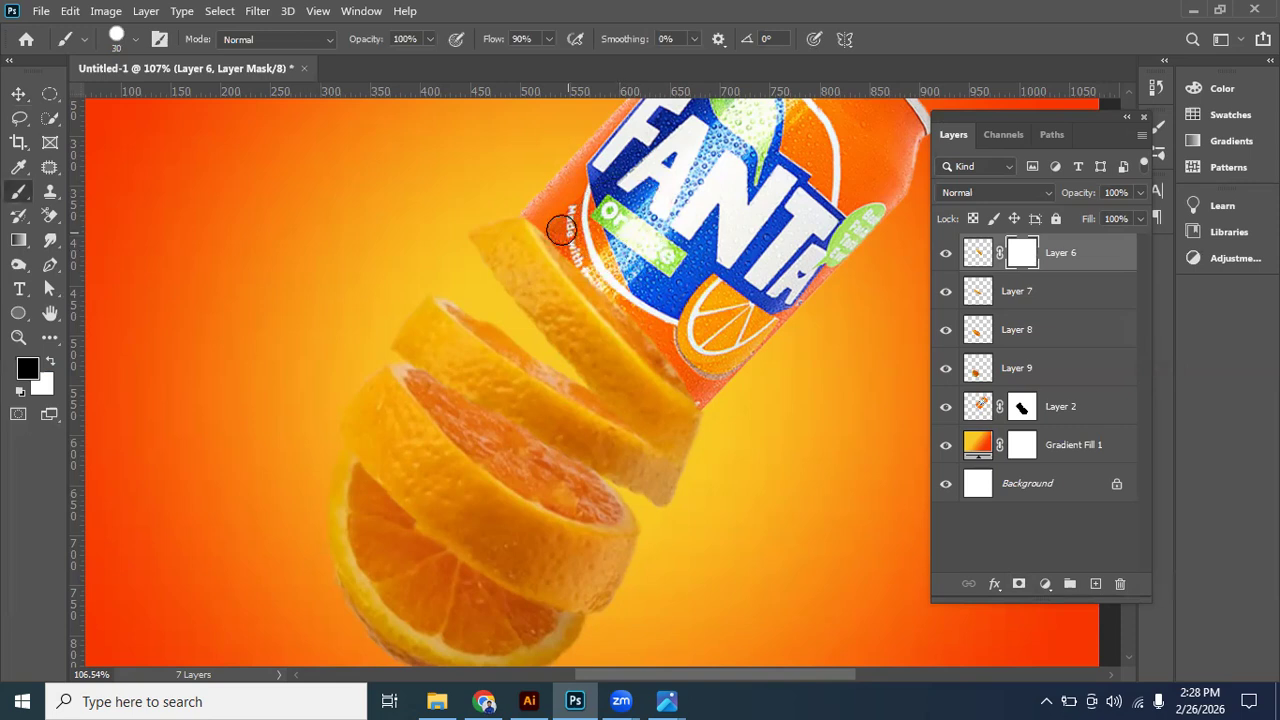
pyautogui.moveTo(557, 224); pyautogui.dragTo(702, 398)
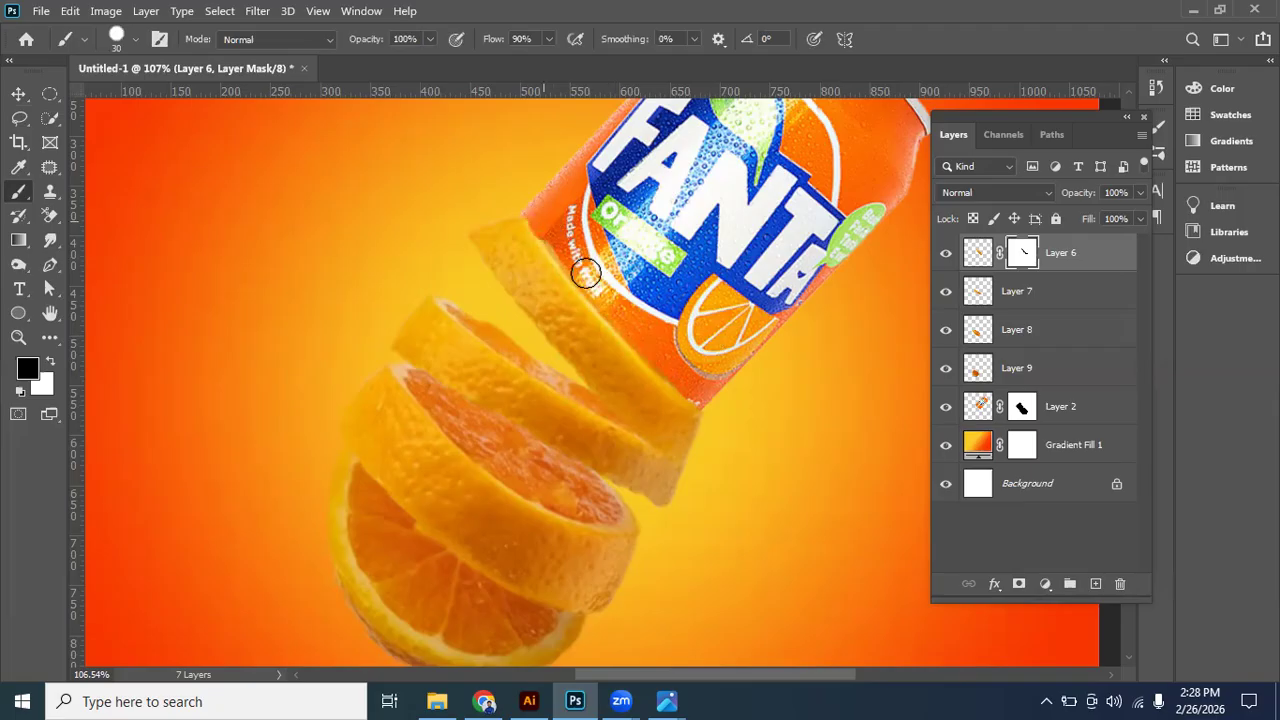
pyautogui.moveTo(545, 230); pyautogui.dragTo(578, 267)
# - Draw a curved pen path along the can's lower edge, convert it to a selection, and delete the top slice's pixels inside it
pyautogui.click(21, 98)
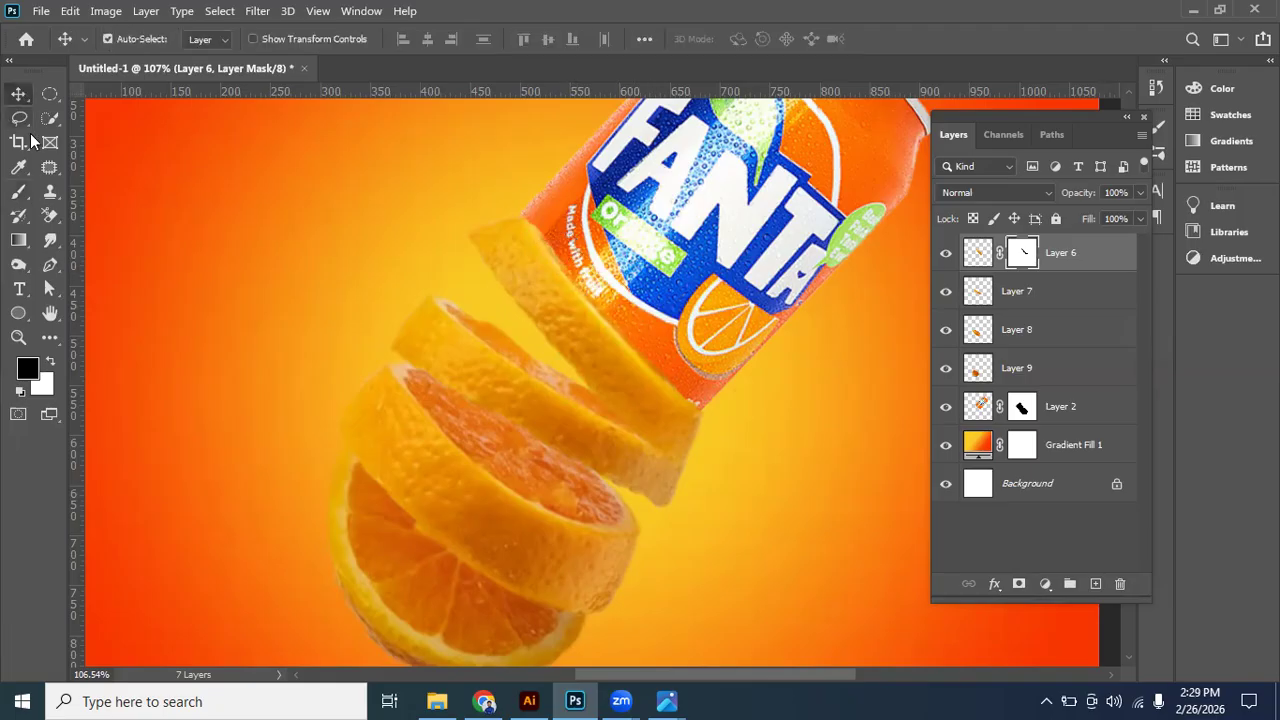
pyautogui.click(49, 265)
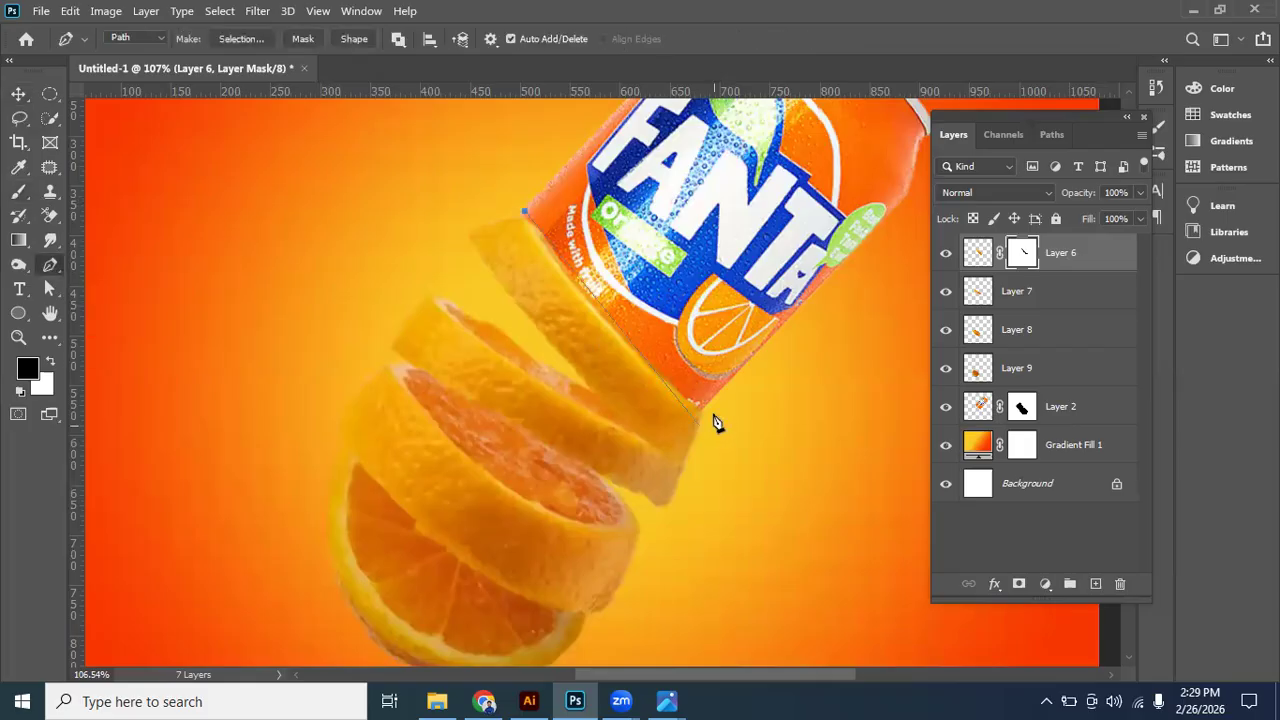
pyautogui.moveTo(707, 411); pyautogui.dragTo(858, 525)
pyautogui.click(524, 211)
pyautogui.moveTo(604, 232); pyautogui.dragTo(632, 250)
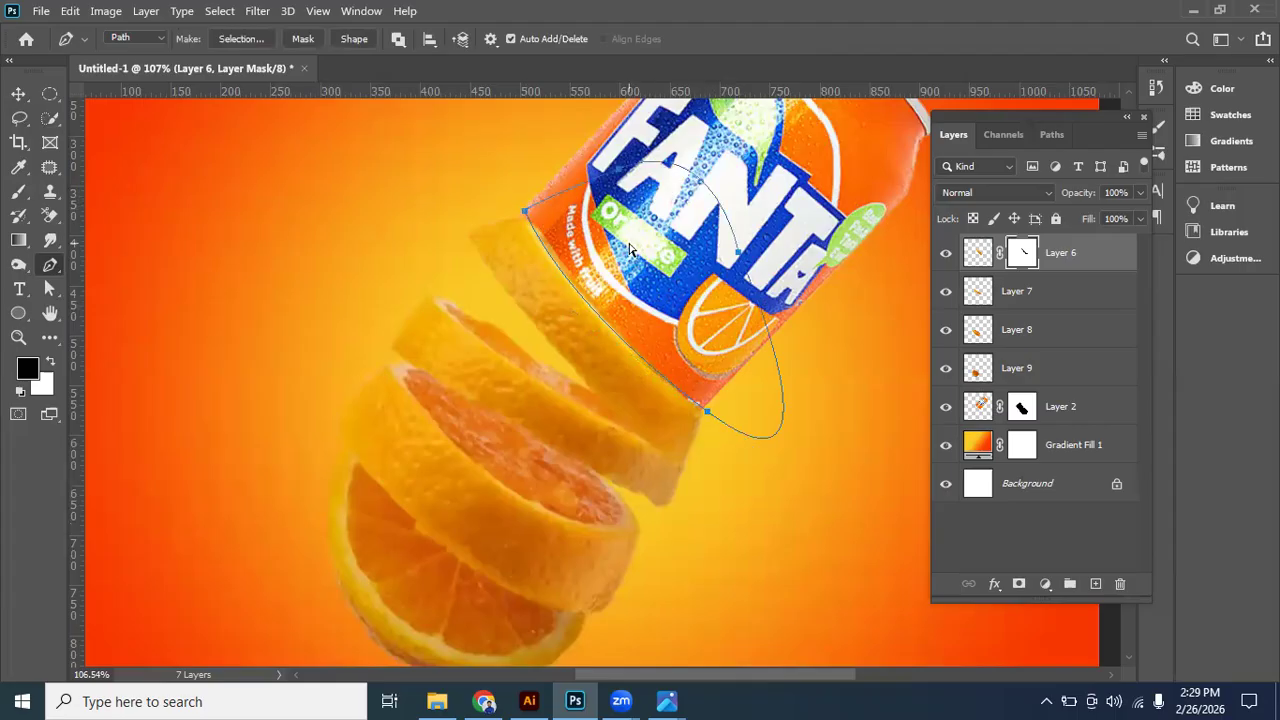
pyautogui.hotkey('ctrl', 'Return')
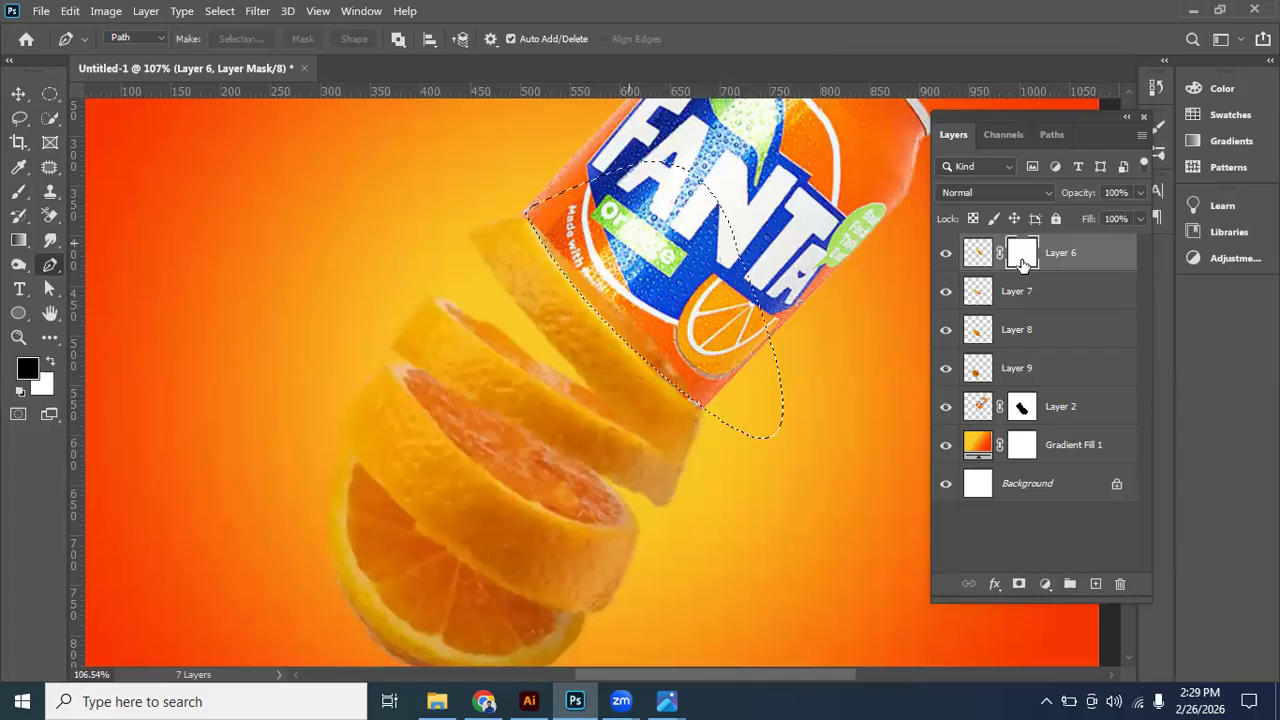
pyautogui.click(978, 260)
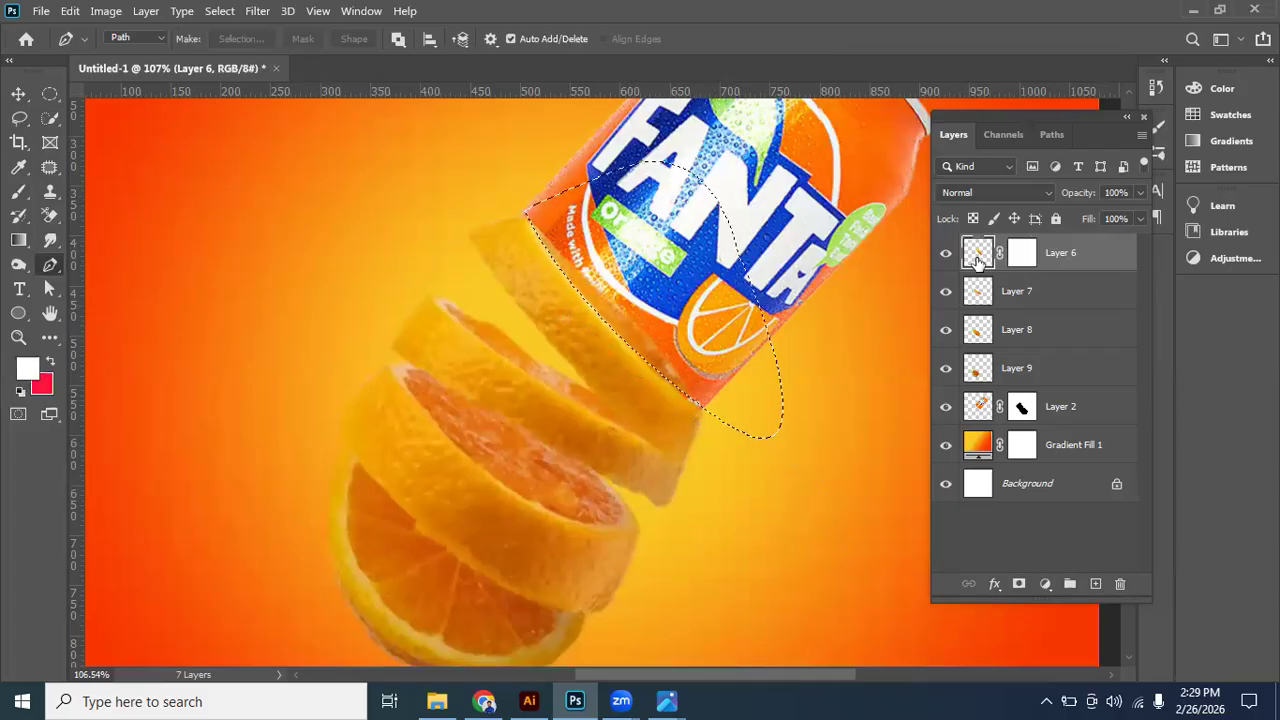
pyautogui.press('Delete')
pyautogui.hotkey('ctrl', 'd')
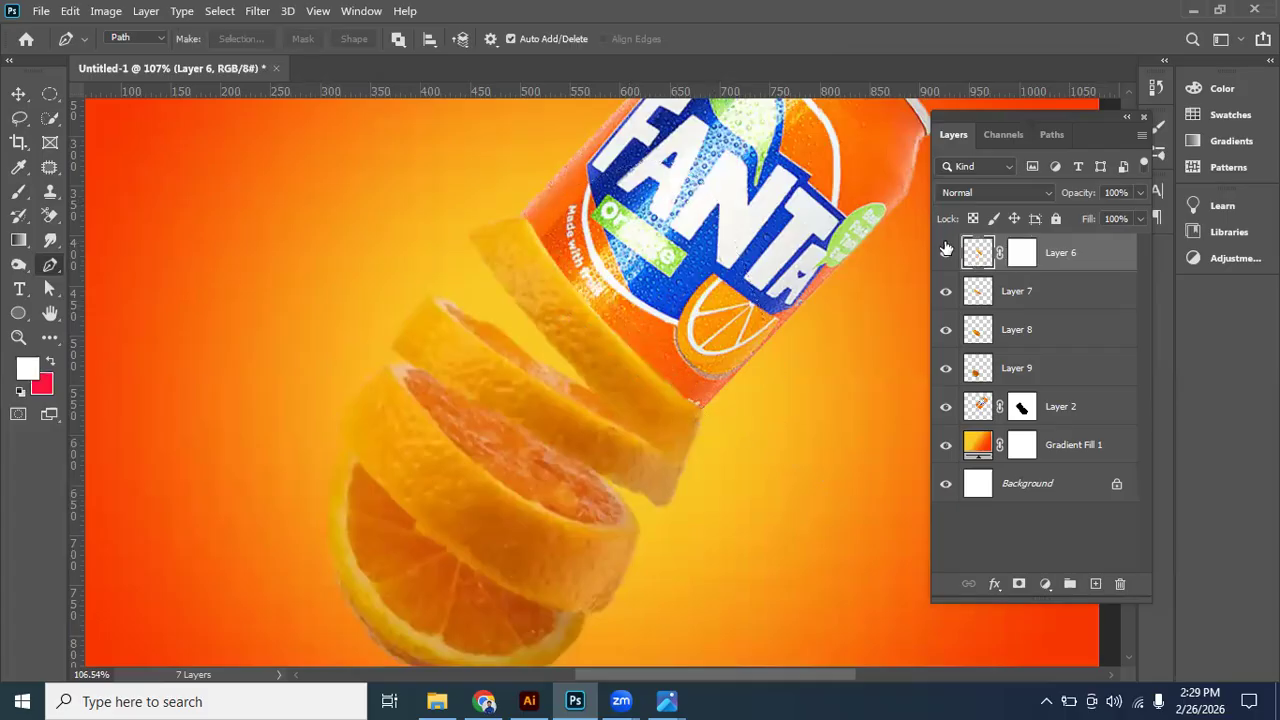
# - Delete the layer mask from the top orange slice layer, Layer 6, and select the can's layer
pyautogui.click(18, 94)
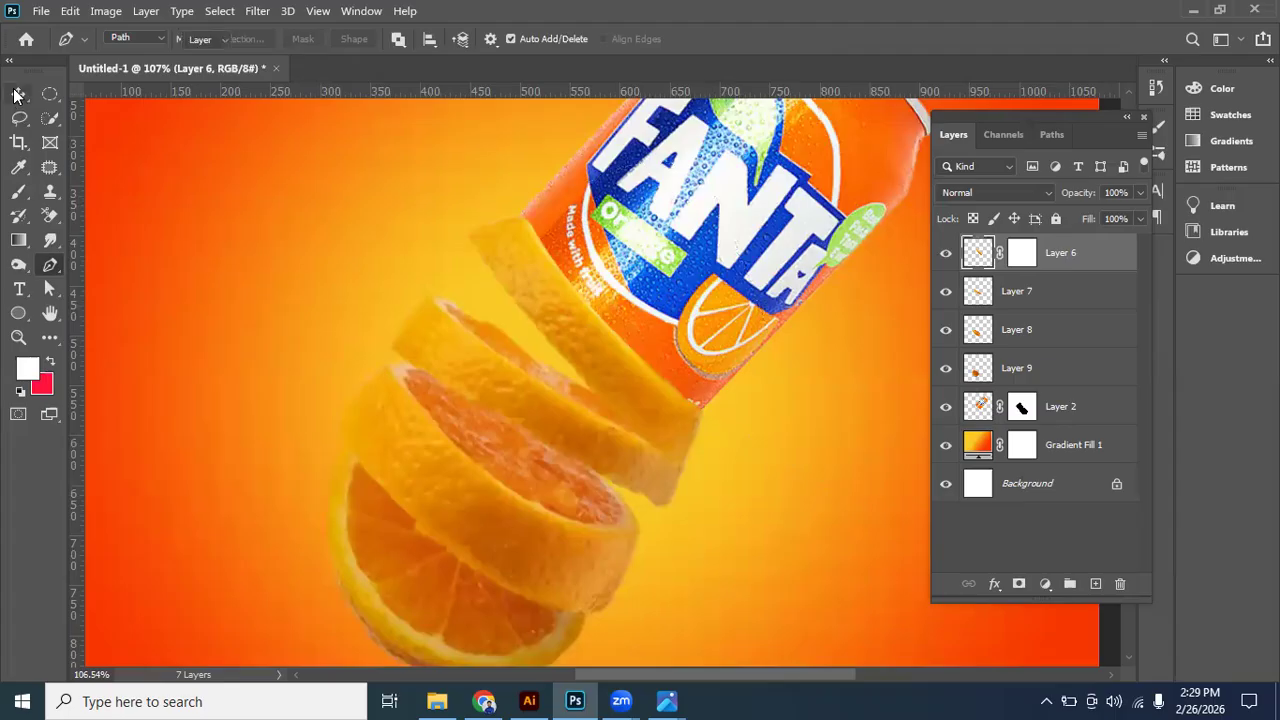
pyautogui.press('v')
pyautogui.click(706, 337)
pyautogui.moveTo(1022, 253); pyautogui.dragTo(1120, 584)
pyautogui.click(697, 314)
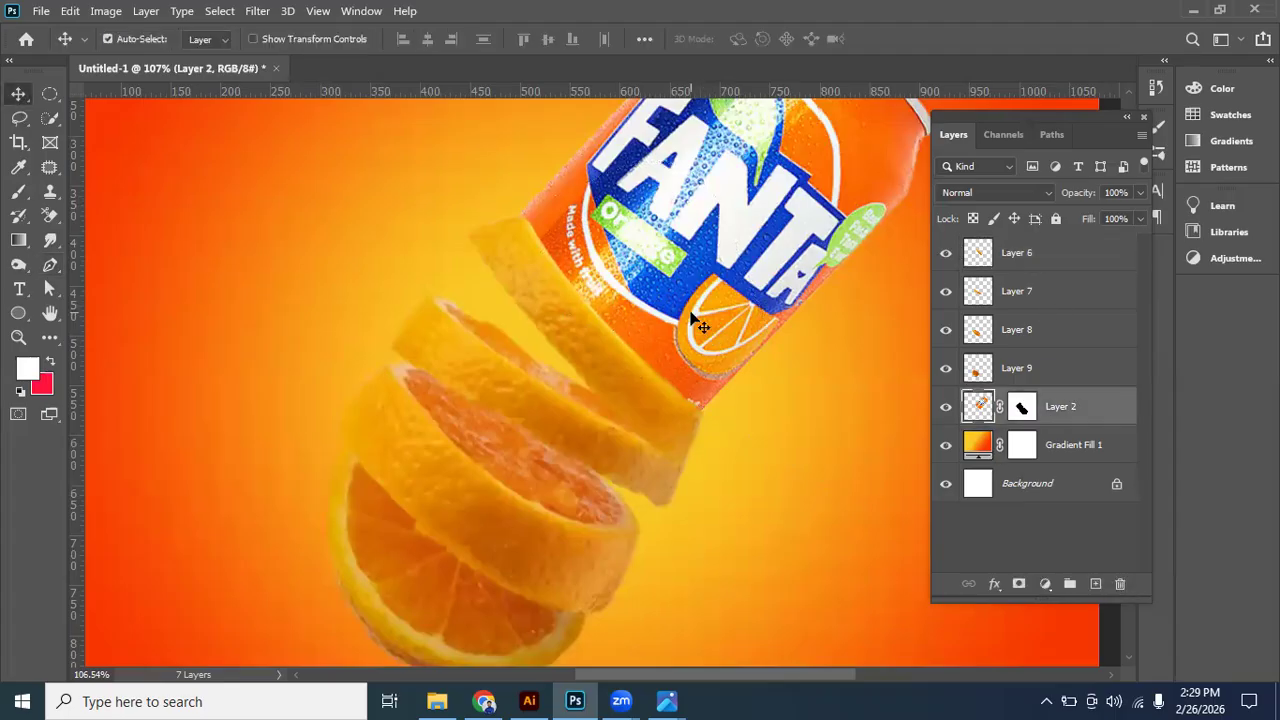
# - Scale the four orange slice layers, Layer 6 to Layer 9, together from their centre to about 105%
pyautogui.scroll(-3, 700, 280)
pyautogui.click(652, 325)
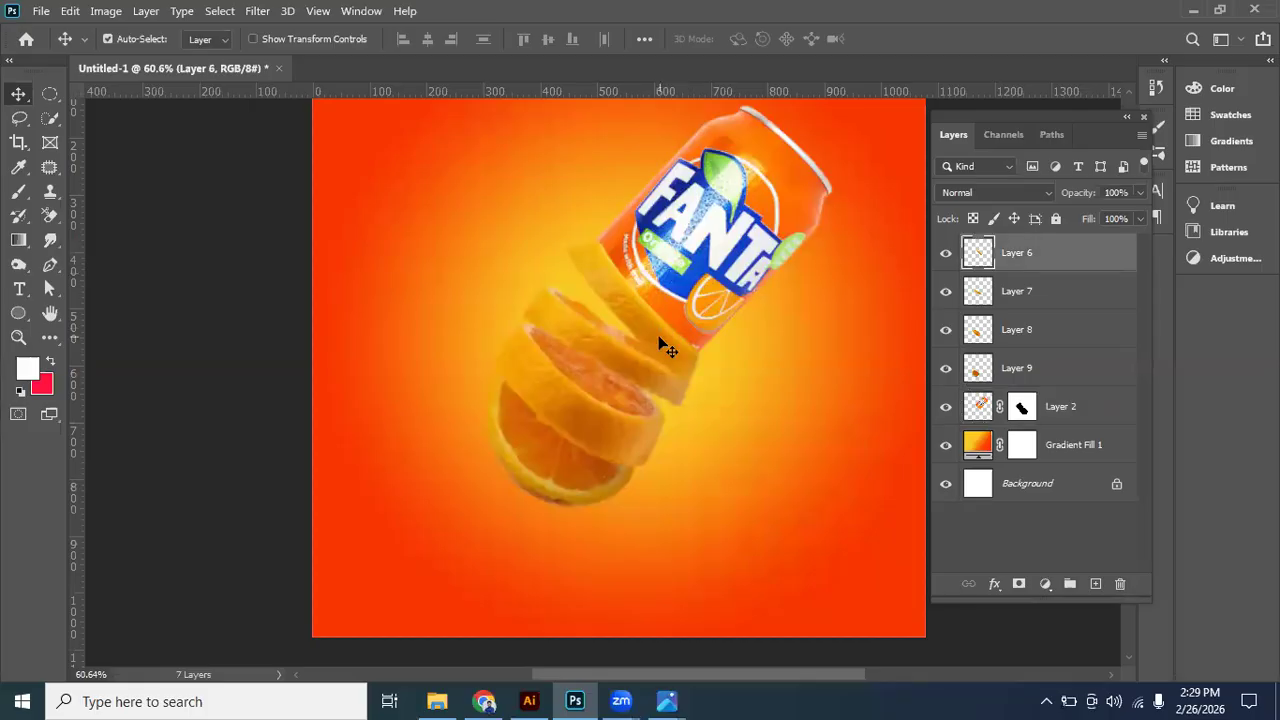
pyautogui.keyDown('shift'); pyautogui.click(1043, 371); pyautogui.keyUp('shift')
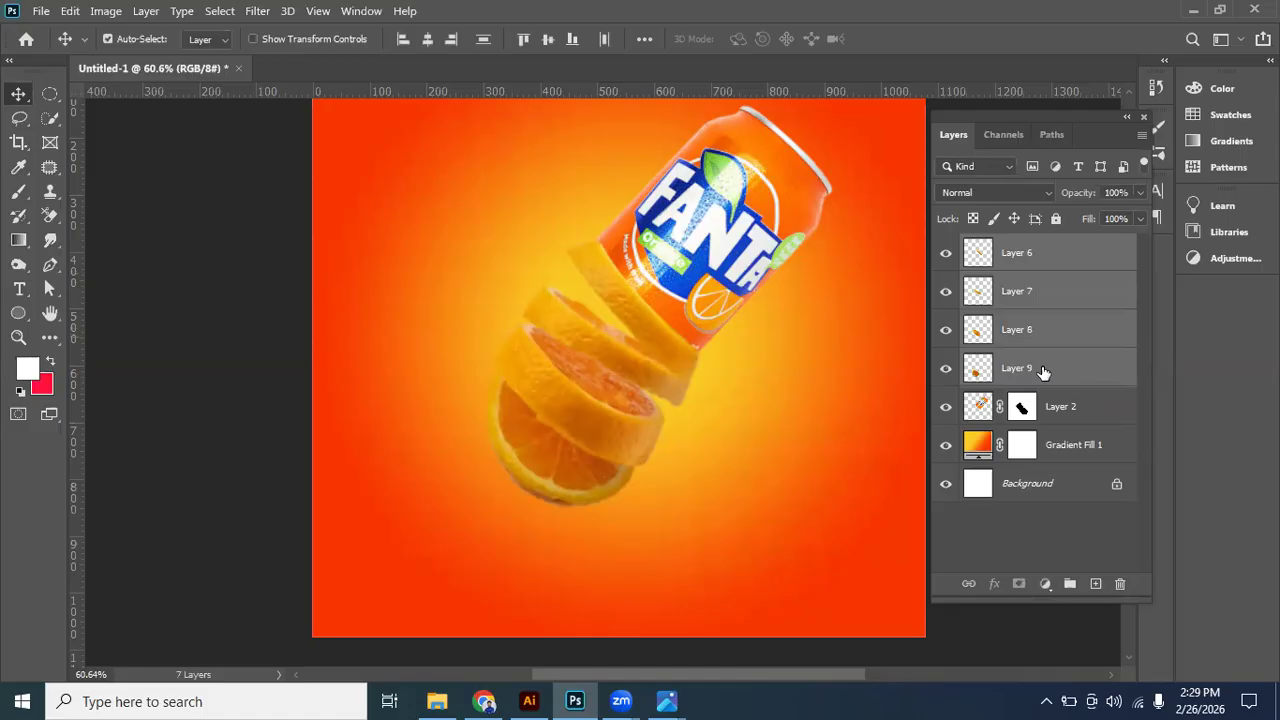
pyautogui.hotkey('ctrl', 't')
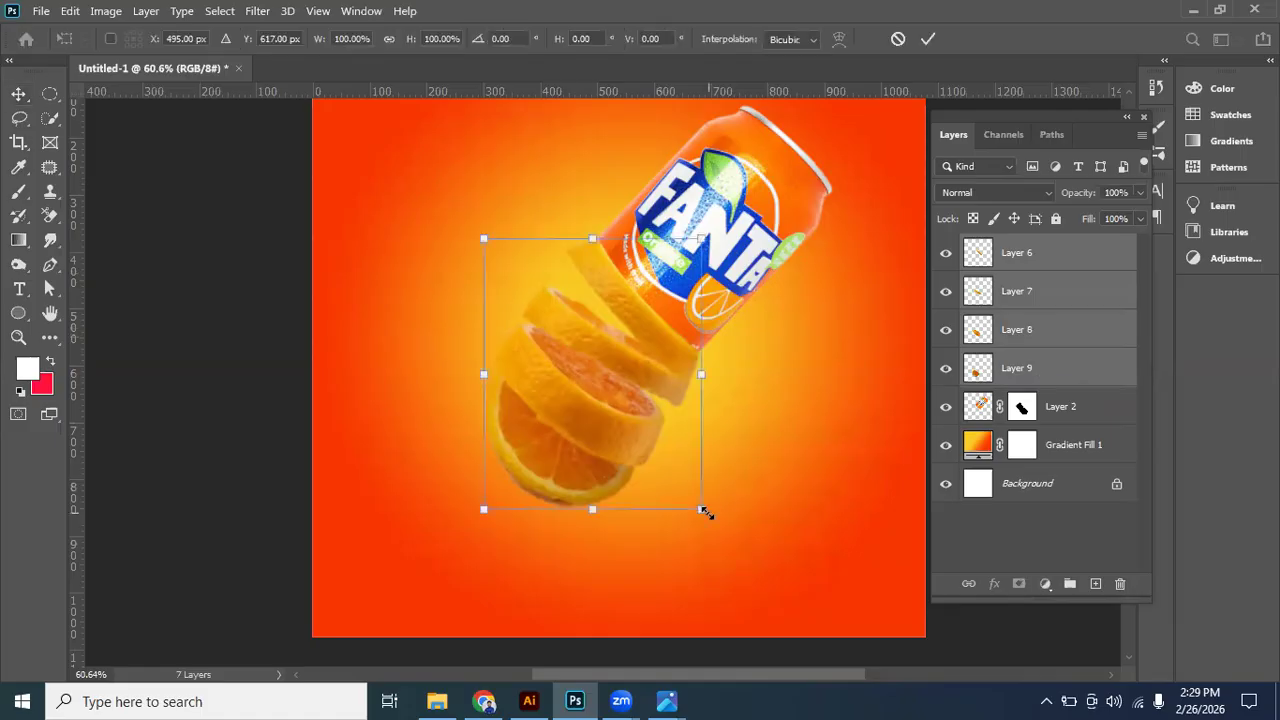
pyautogui.moveTo(701, 510); pyautogui.dragTo(713, 517)
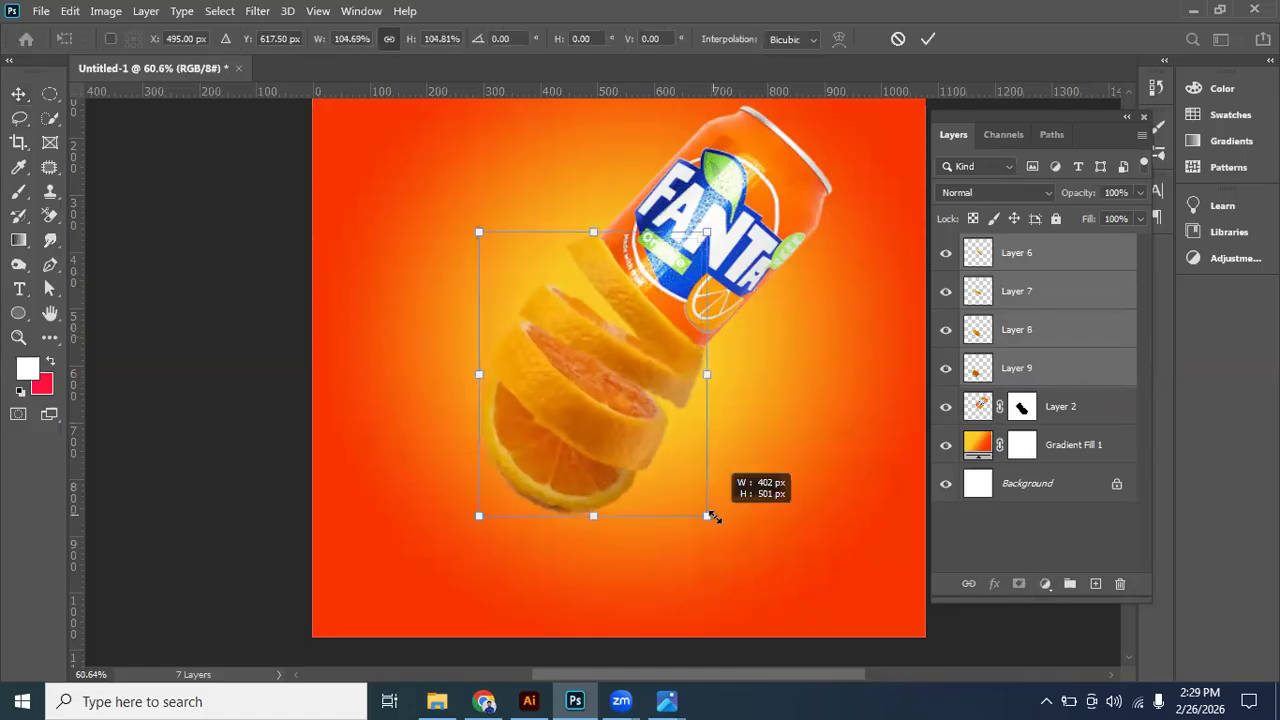
pyautogui.press('Return')
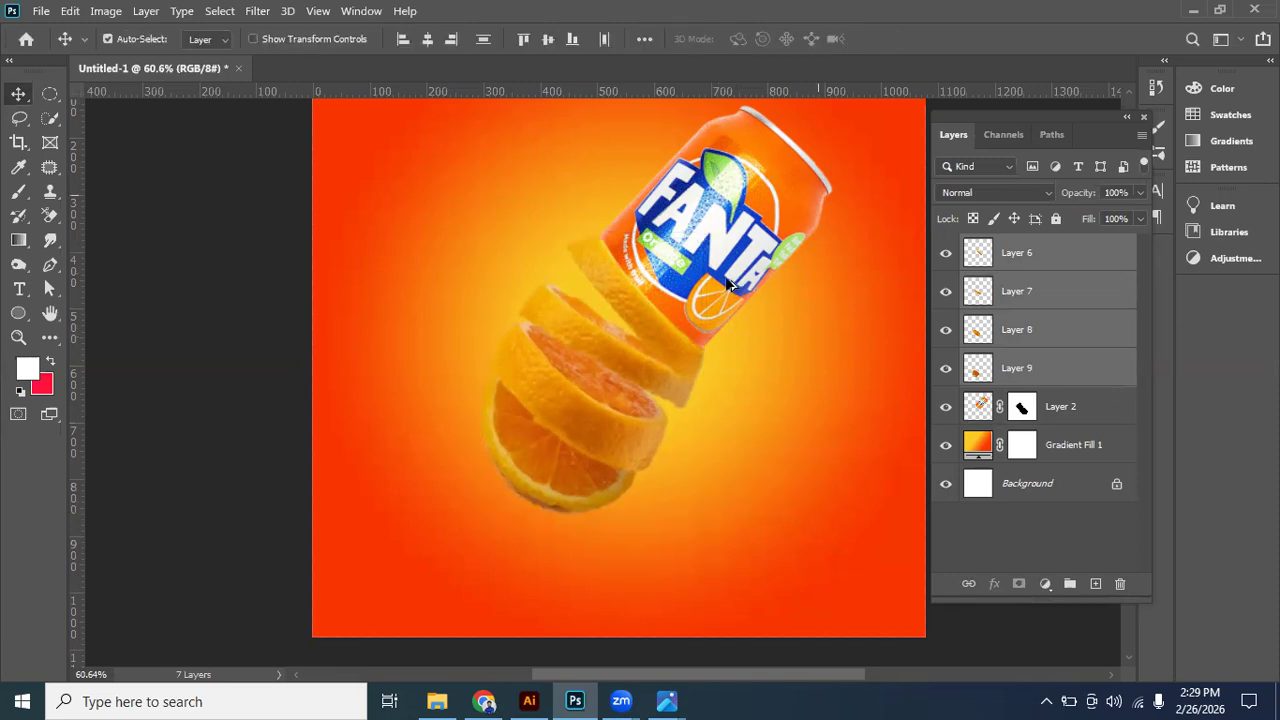
pyautogui.scroll(-2, 666, 449)
pyautogui.scroll(3, 666, 449)
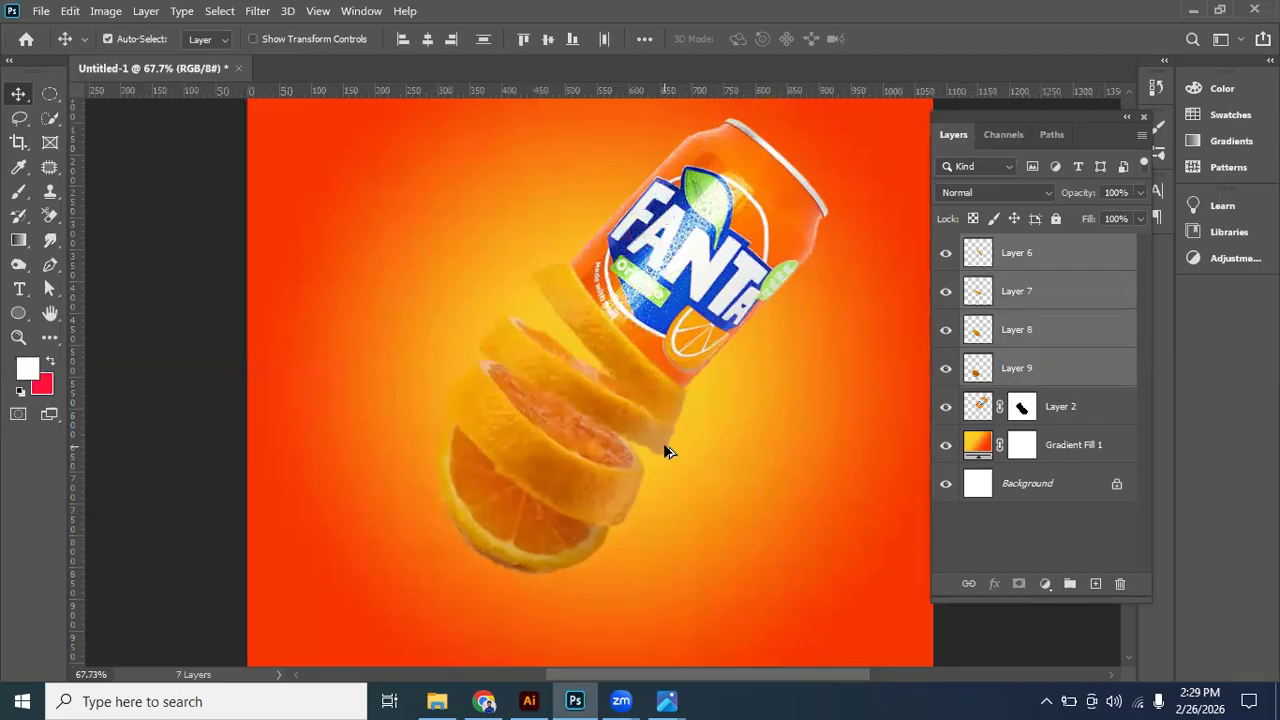
pyautogui.click(631, 377)
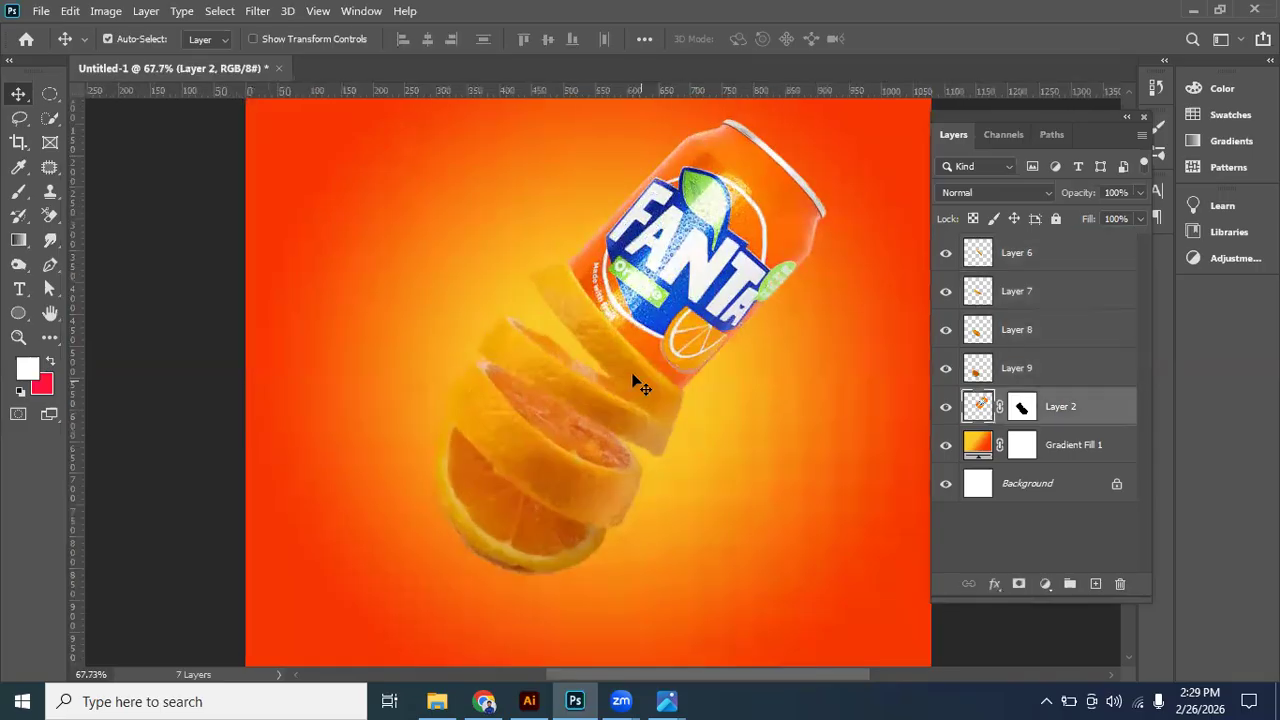
pyautogui.click(598, 401)
pyautogui.keyDown('ctrl'); pyautogui.click(1016, 286); pyautogui.keyUp('ctrl')
pyautogui.click(1034, 334)
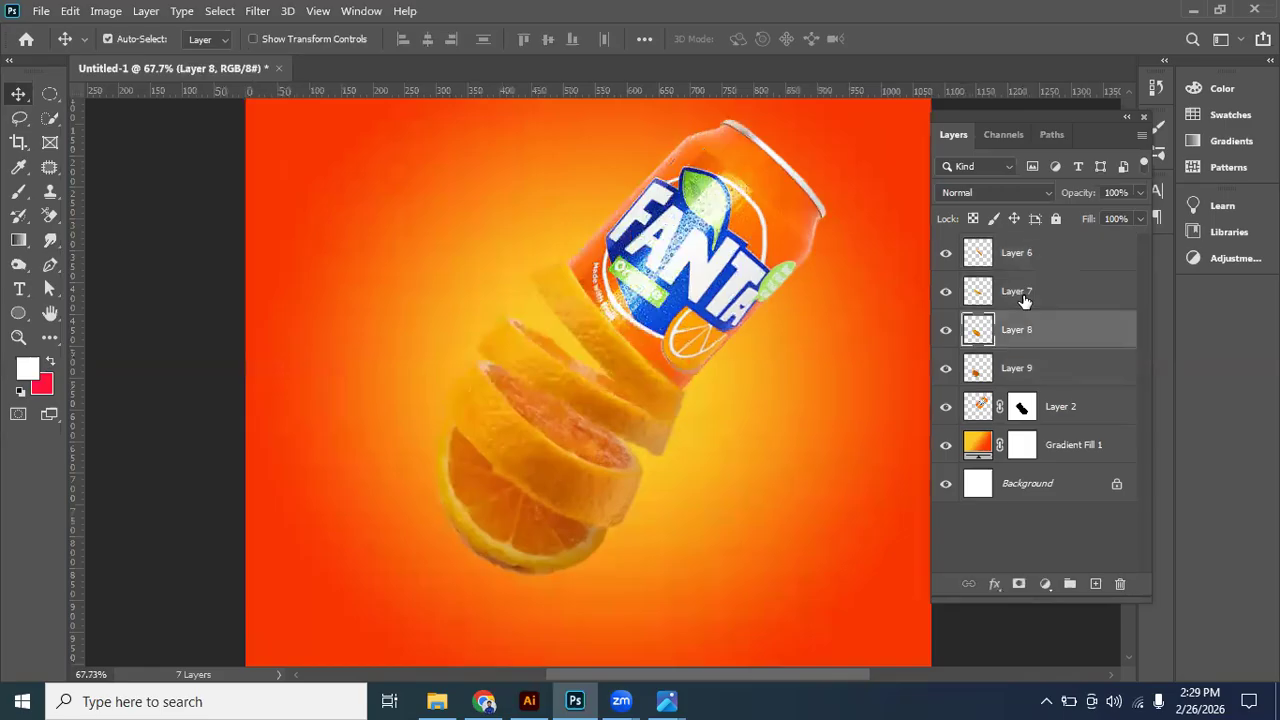
pyautogui.keyDown('ctrl'); pyautogui.click(1025, 370); pyautogui.keyUp('ctrl')
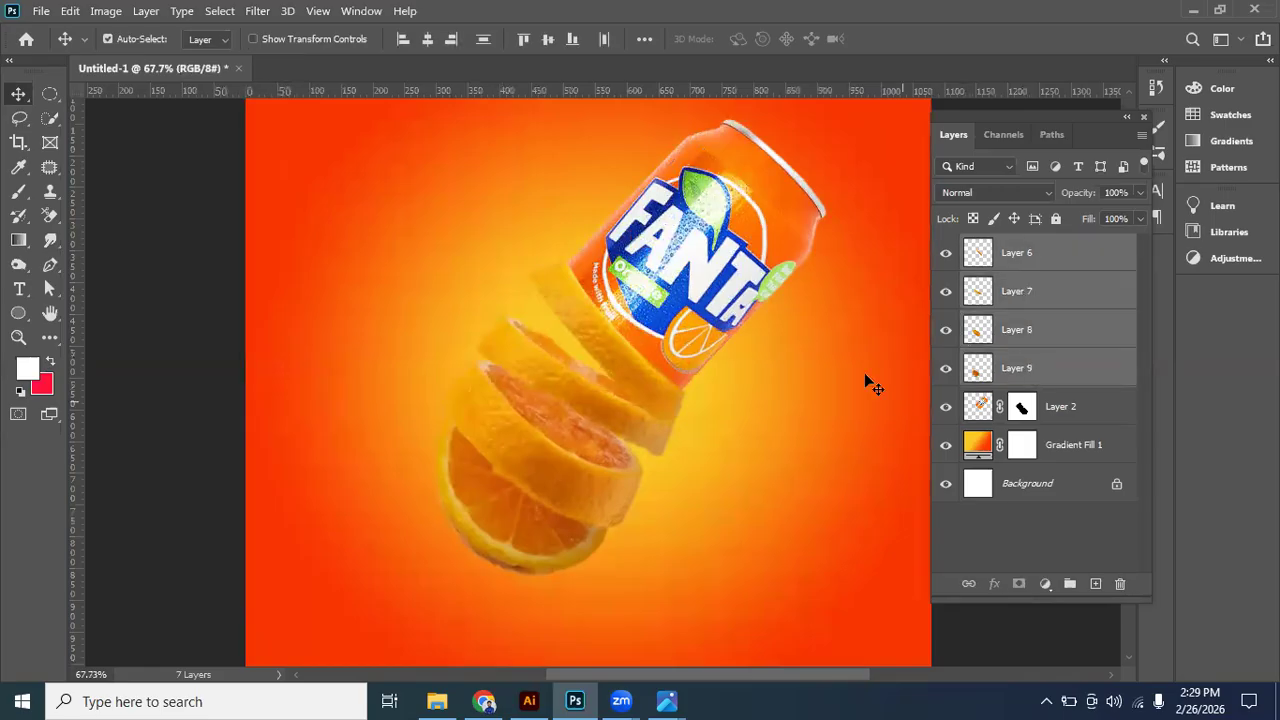
pyautogui.click(290, 275)
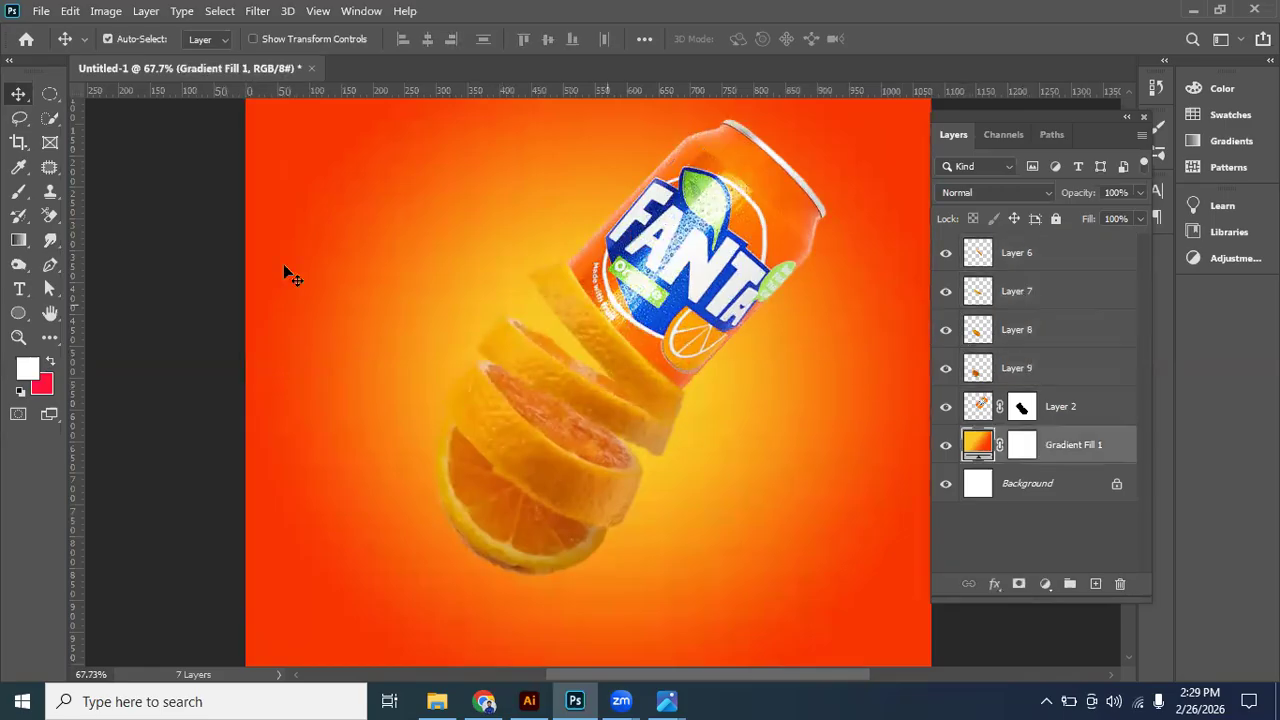
# - Lock the transparent pixels of each of the four orange slice layers, Layer 6 to Layer 9
pyautogui.click(1040, 257)
pyautogui.press('/')
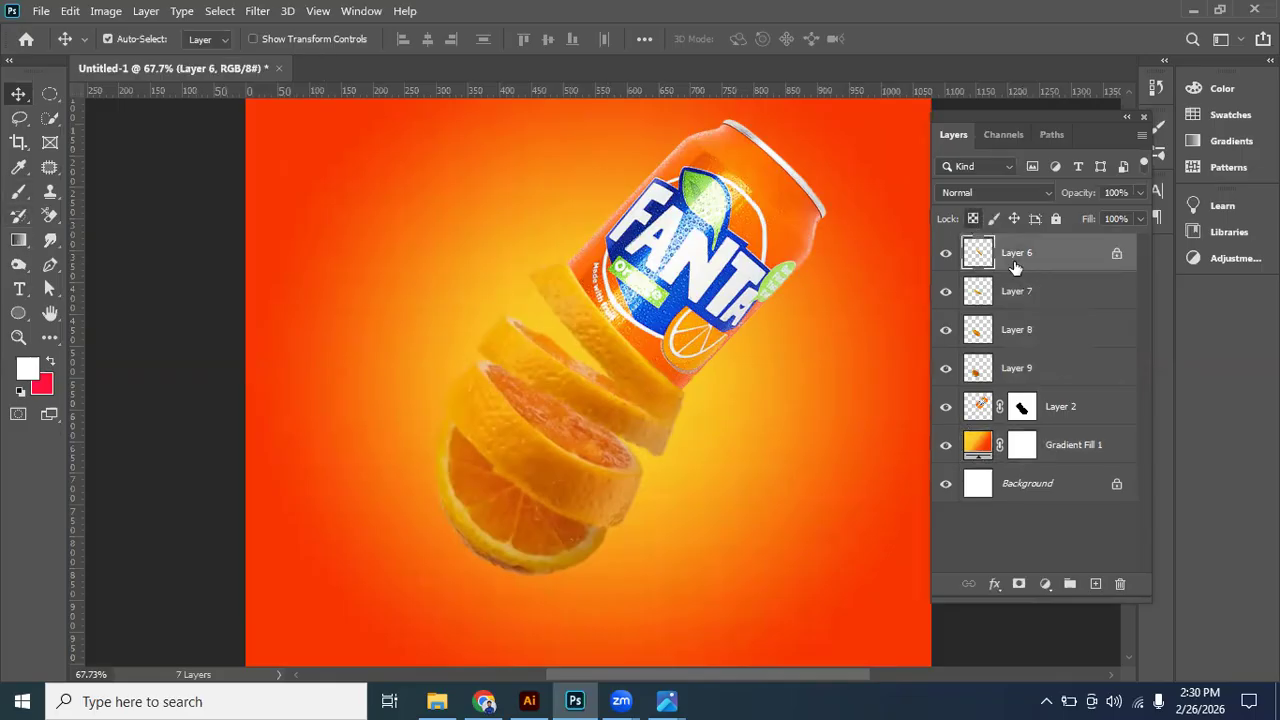
pyautogui.click(1040, 293)
pyautogui.click(974, 220)
pyautogui.click(1045, 332)
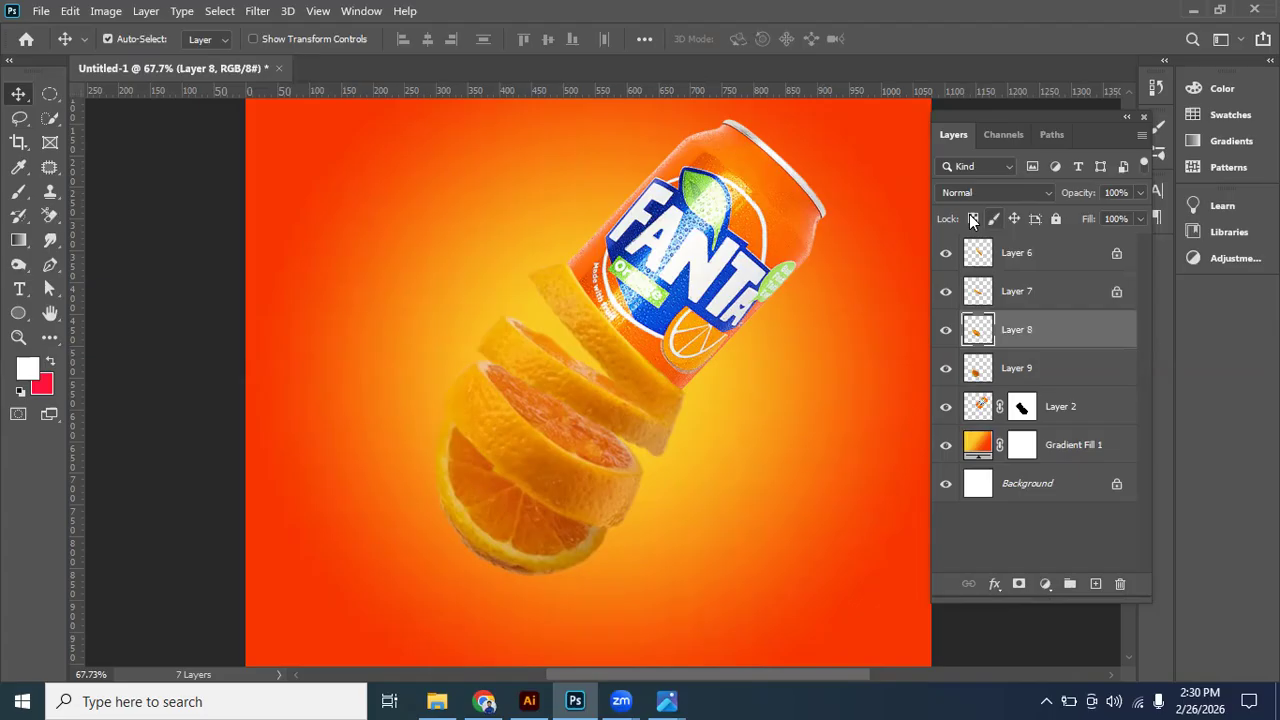
pyautogui.press('/')
pyautogui.click(1051, 367)
pyautogui.click(971, 218)
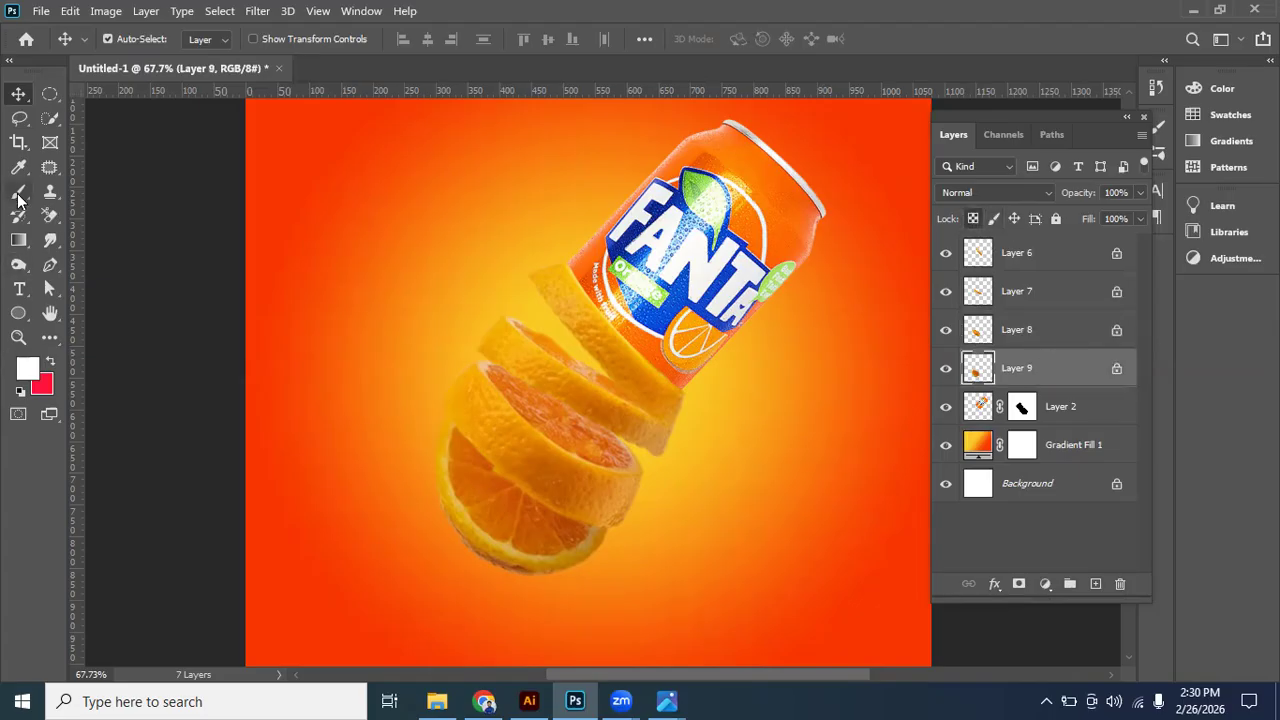
pyautogui.click(25, 270)
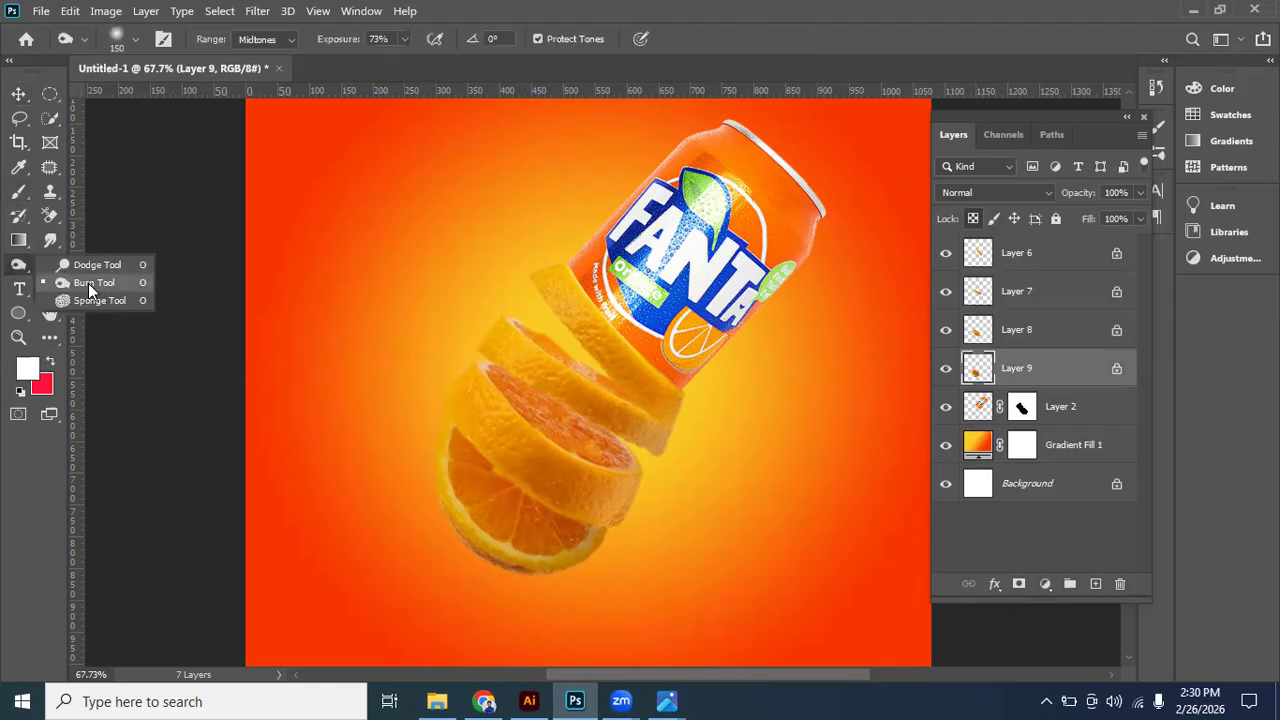
pyautogui.click(96, 282)
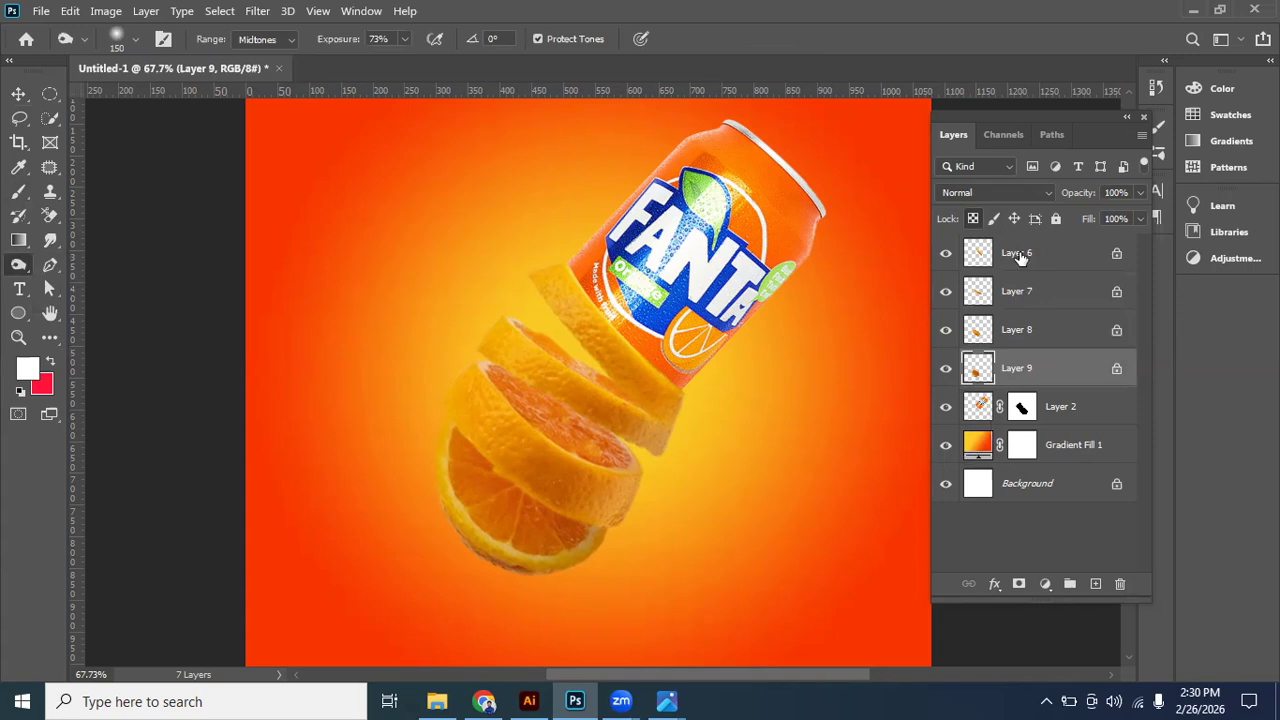
pyautogui.keyDown('ctrl'); pyautogui.click(568, 284); pyautogui.keyUp('ctrl')
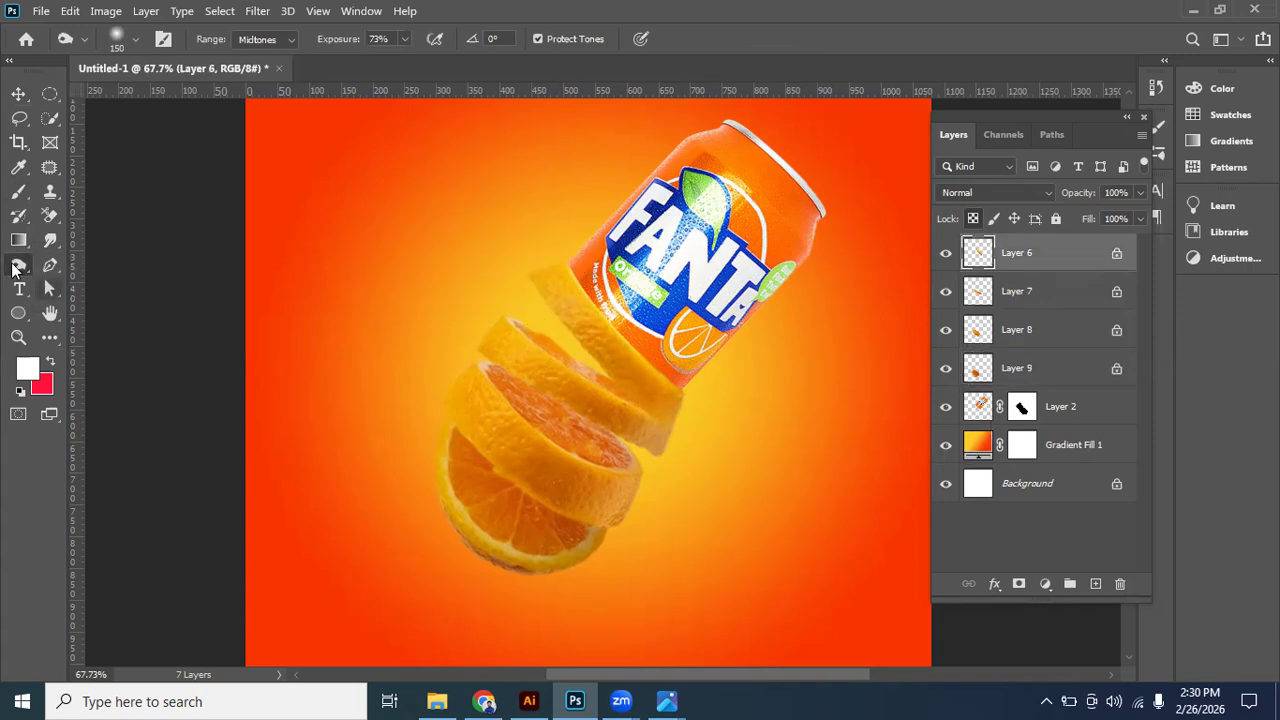
pyautogui.rightClick(17, 268)
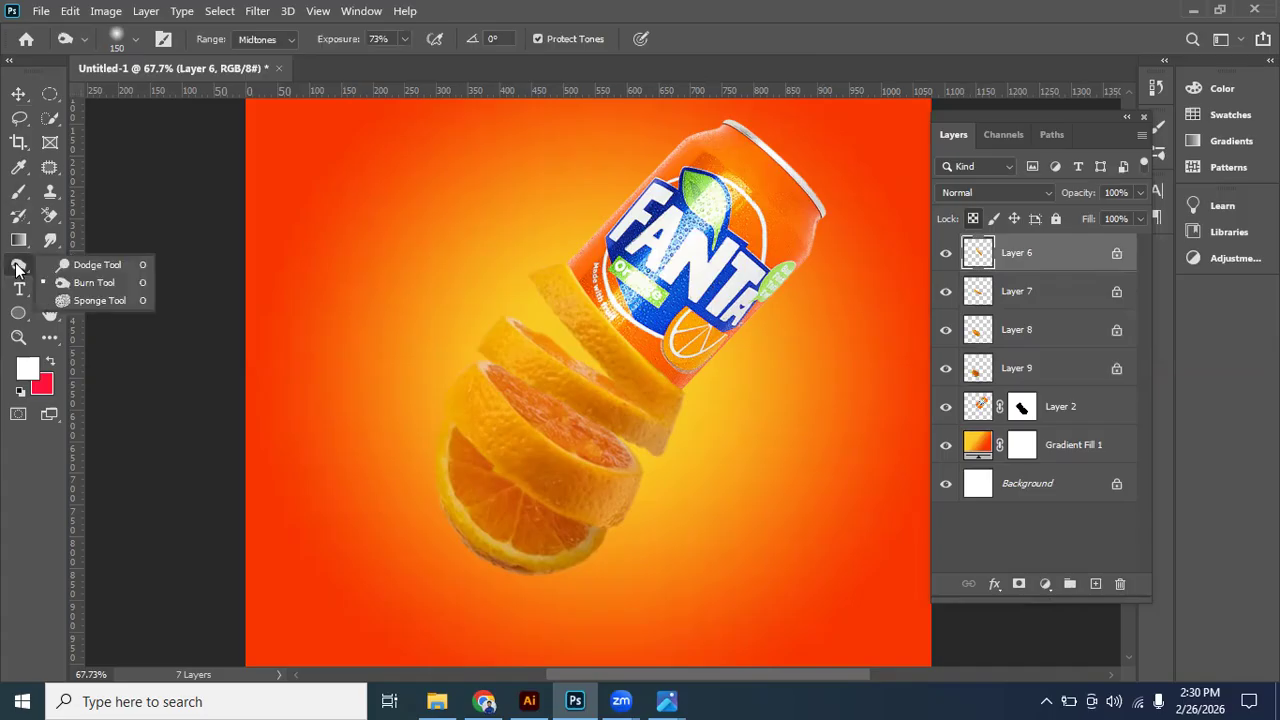
pyautogui.click(666, 396)
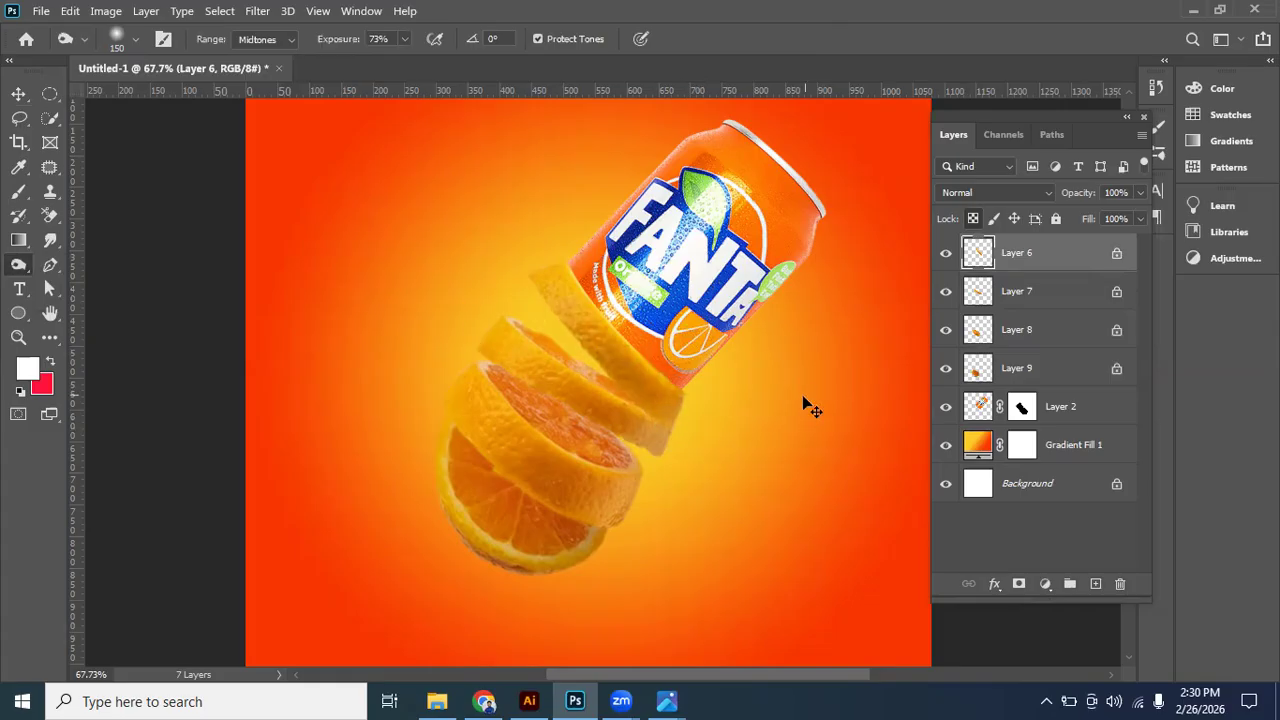
pyautogui.press('v')
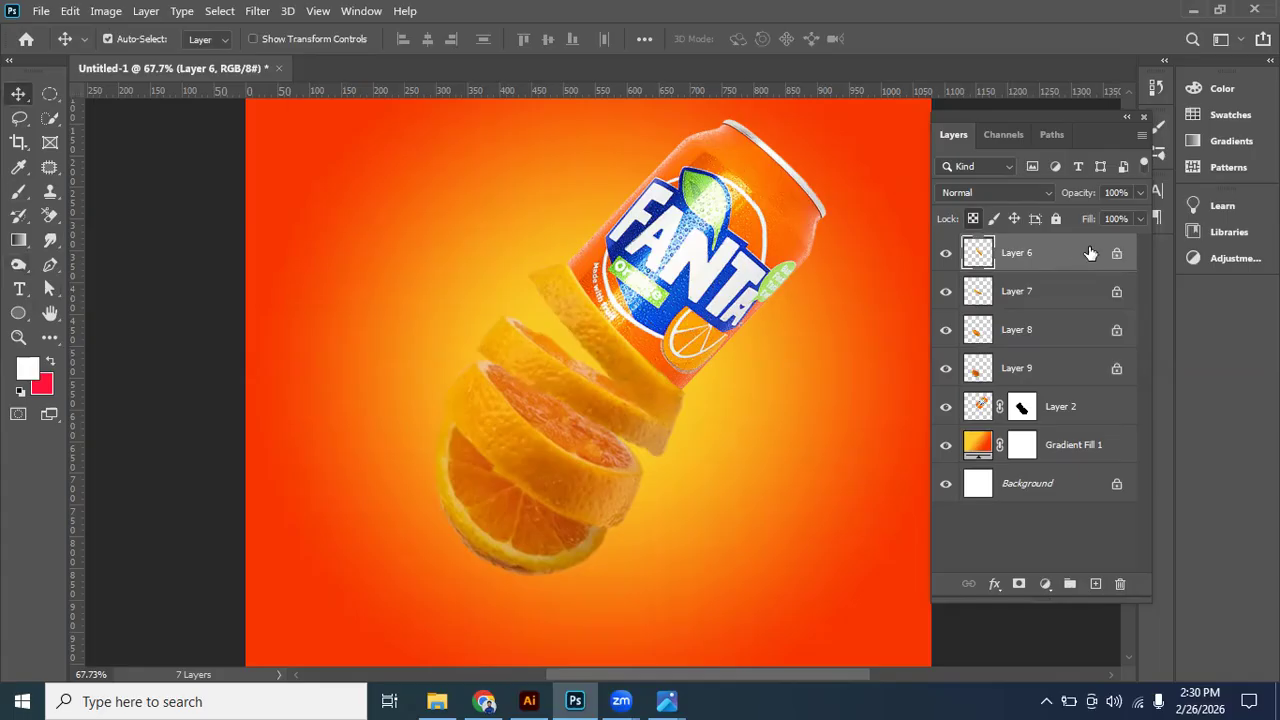
# - Remove the transparency locks from the four orange slice layers, Layer 6 to Layer 9
pyautogui.click(1116, 253)
pyautogui.click(1116, 291)
pyautogui.click(1116, 329)
pyautogui.click(1116, 368)
pyautogui.click(1024, 378)
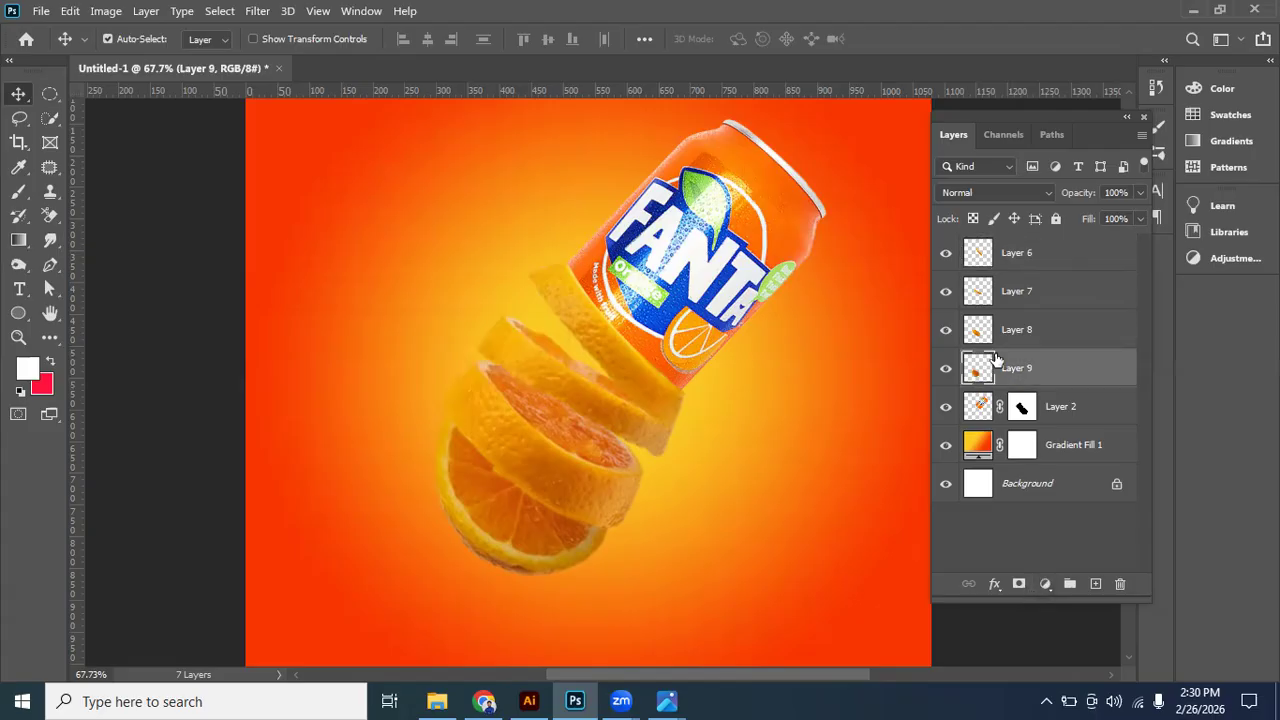
# - Add a Brightness/Contrast adjustment layer above the top slice layer, Layer 6, and clip it to that layer
pyautogui.click(1022, 288)
pyautogui.click(1023, 260)
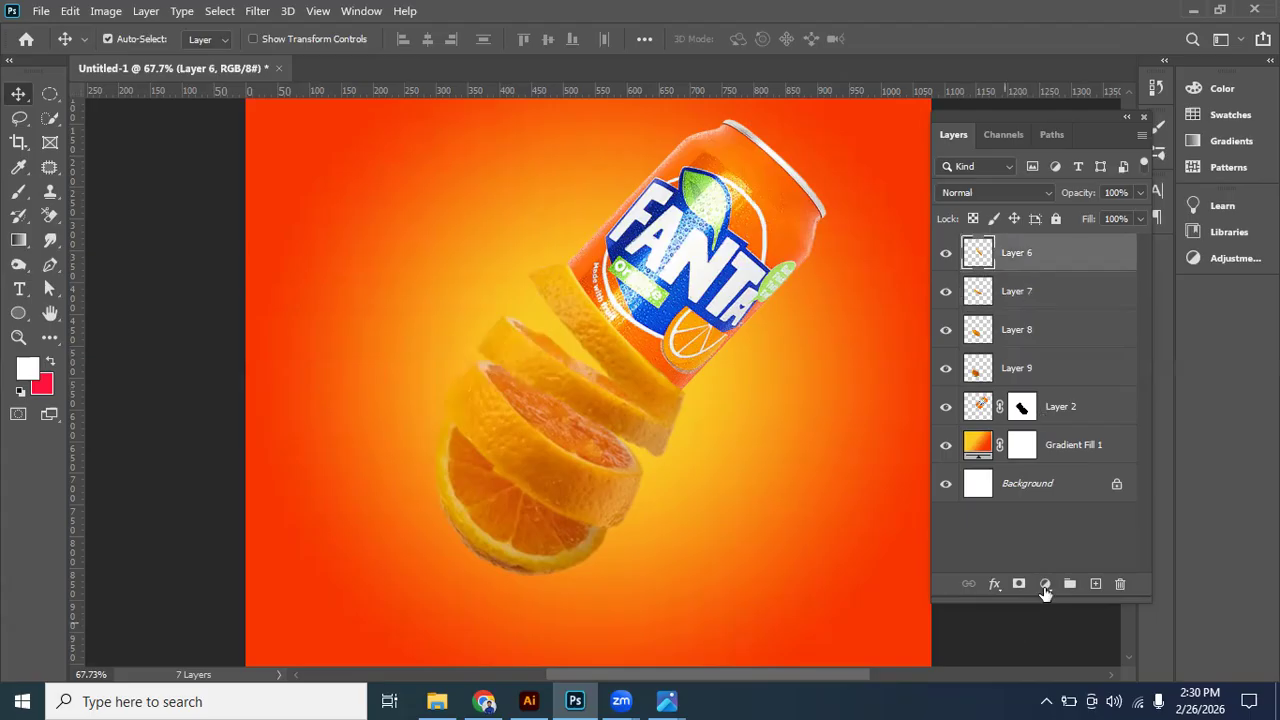
pyautogui.click(1046, 583)
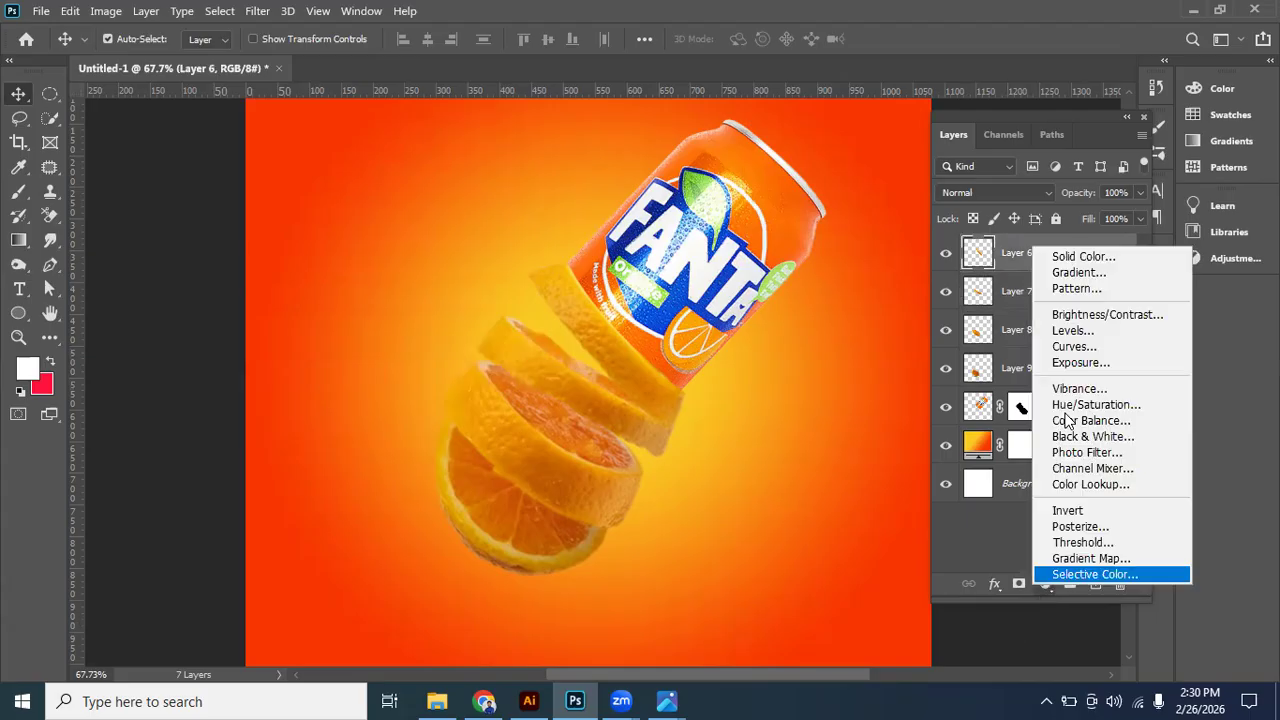
pyautogui.click(1078, 316)
pyautogui.moveTo(569, 160); pyautogui.dragTo(424, 171)
pyautogui.moveTo(225, 137); pyautogui.dragTo(236, 129)
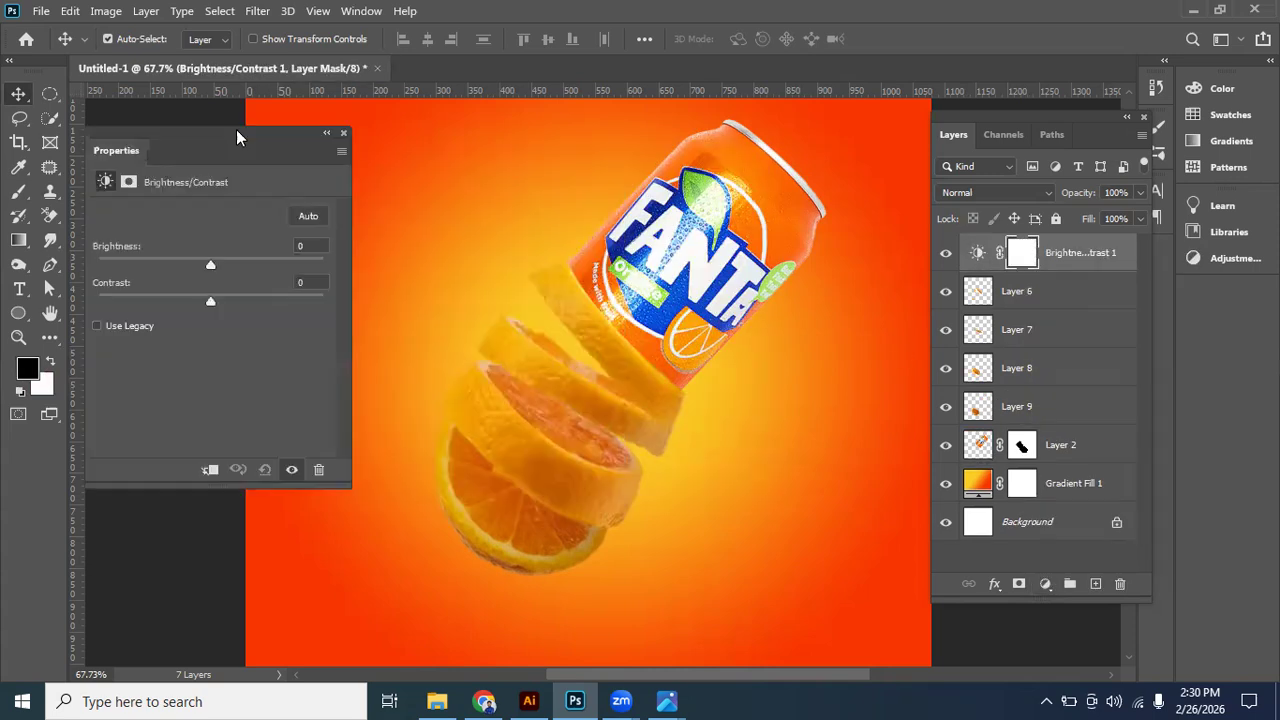
pyautogui.click(211, 470)
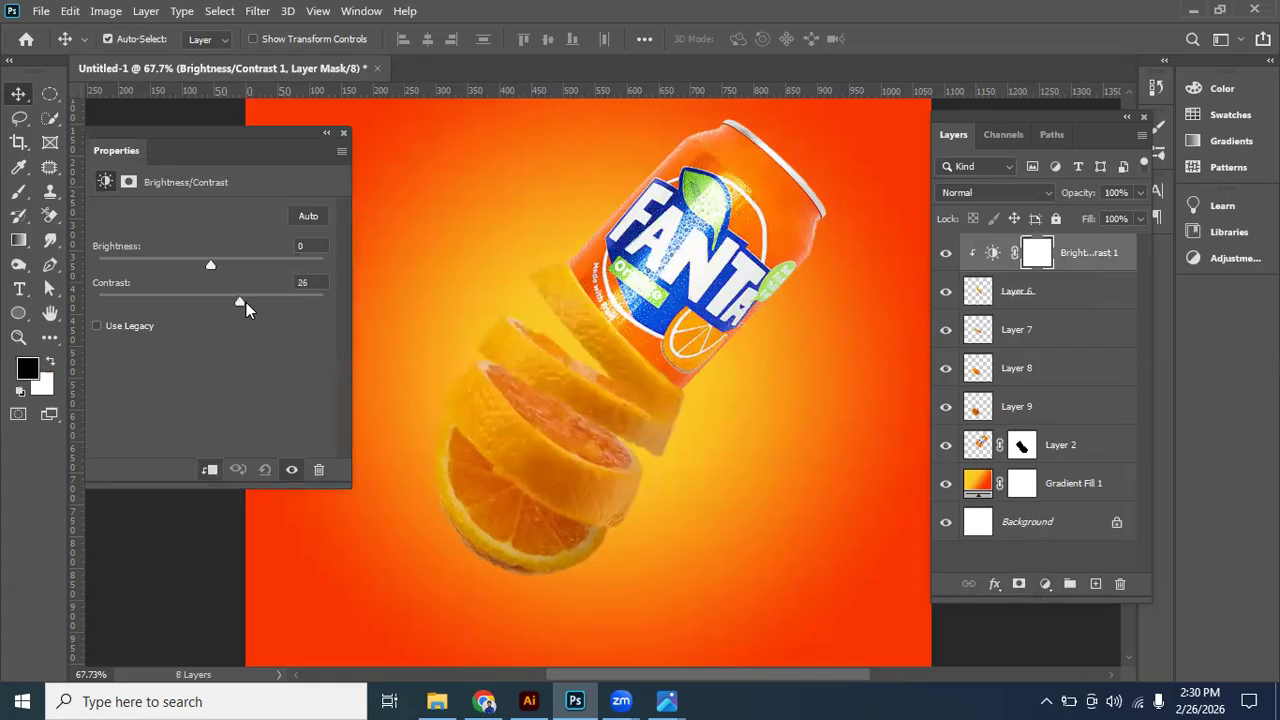
# - Set the top slice's clipped adjustment to brightness -16 and contrast 40
pyautogui.moveTo(242, 298); pyautogui.dragTo(199, 266)
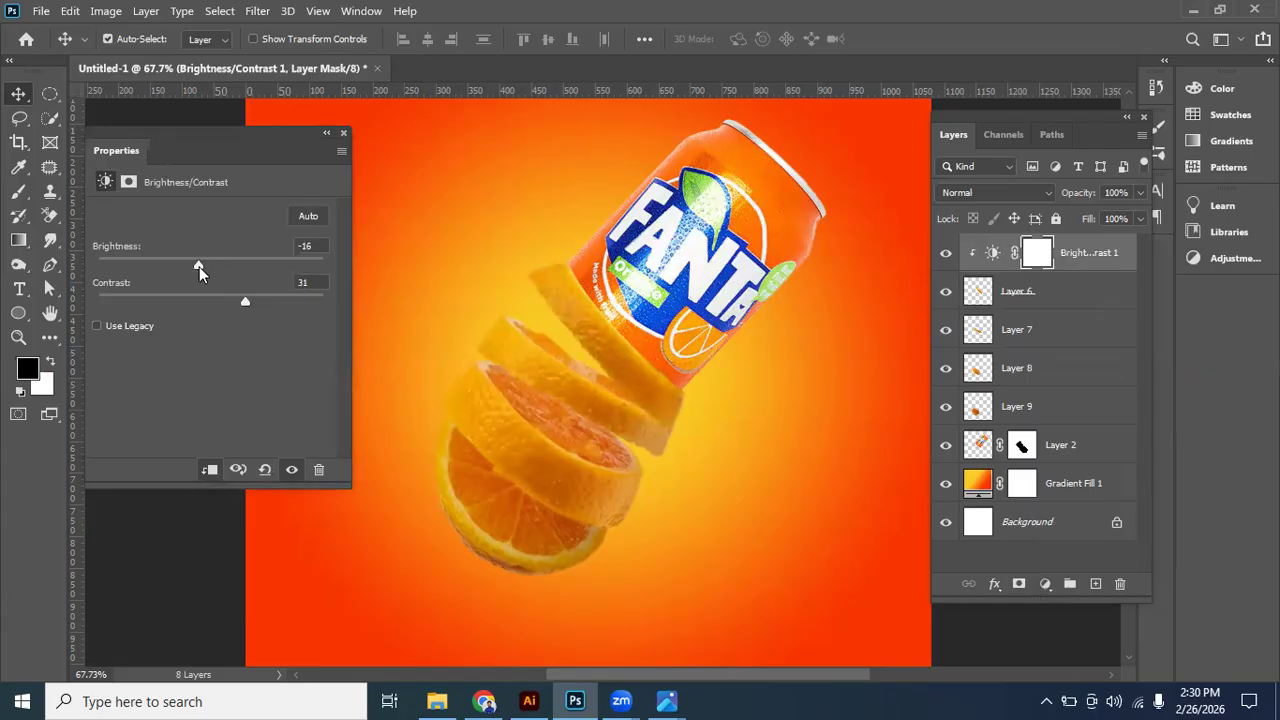
pyautogui.moveTo(246, 304); pyautogui.dragTo(255, 304)
pyautogui.click(1094, 258)
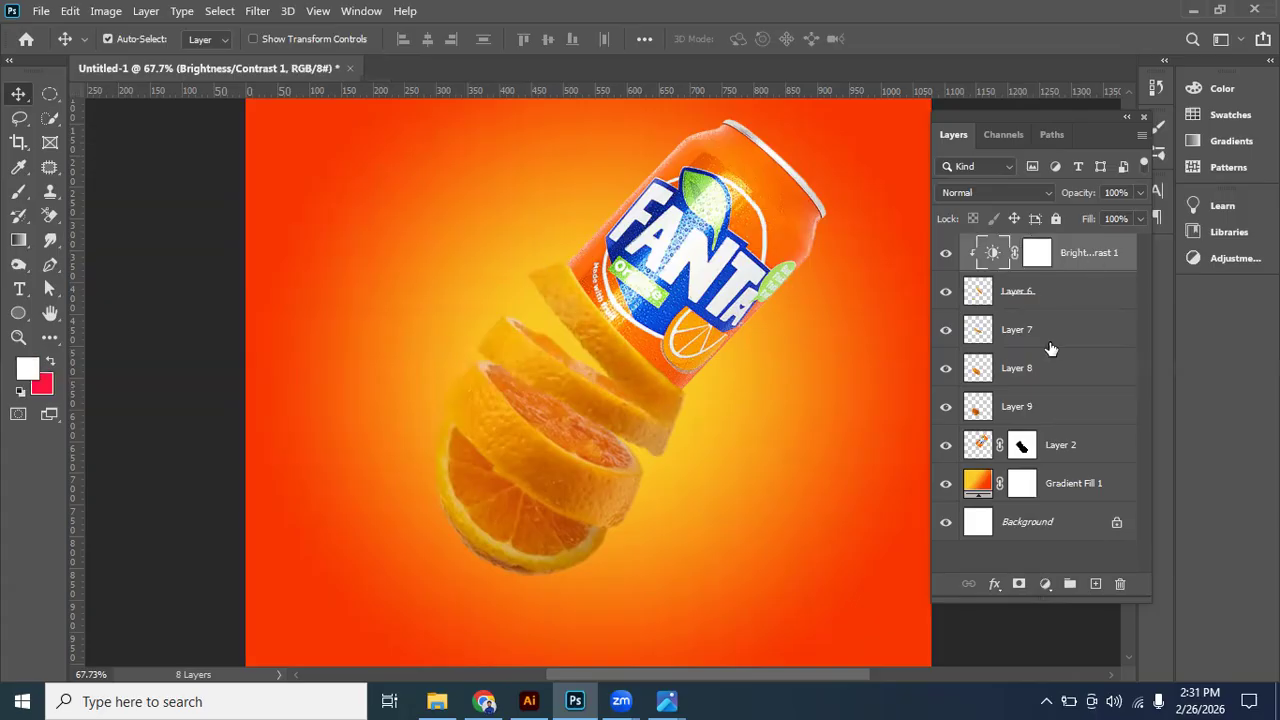
pyautogui.click(1045, 584)
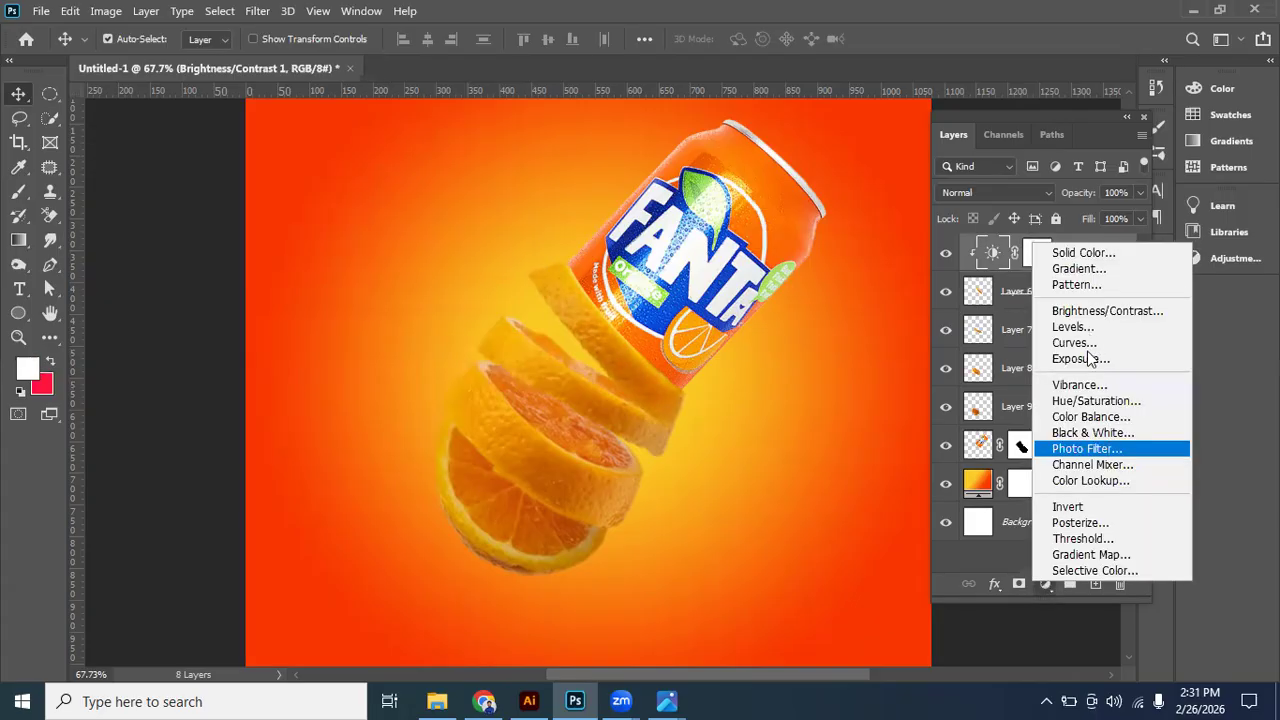
pyautogui.click(1086, 401)
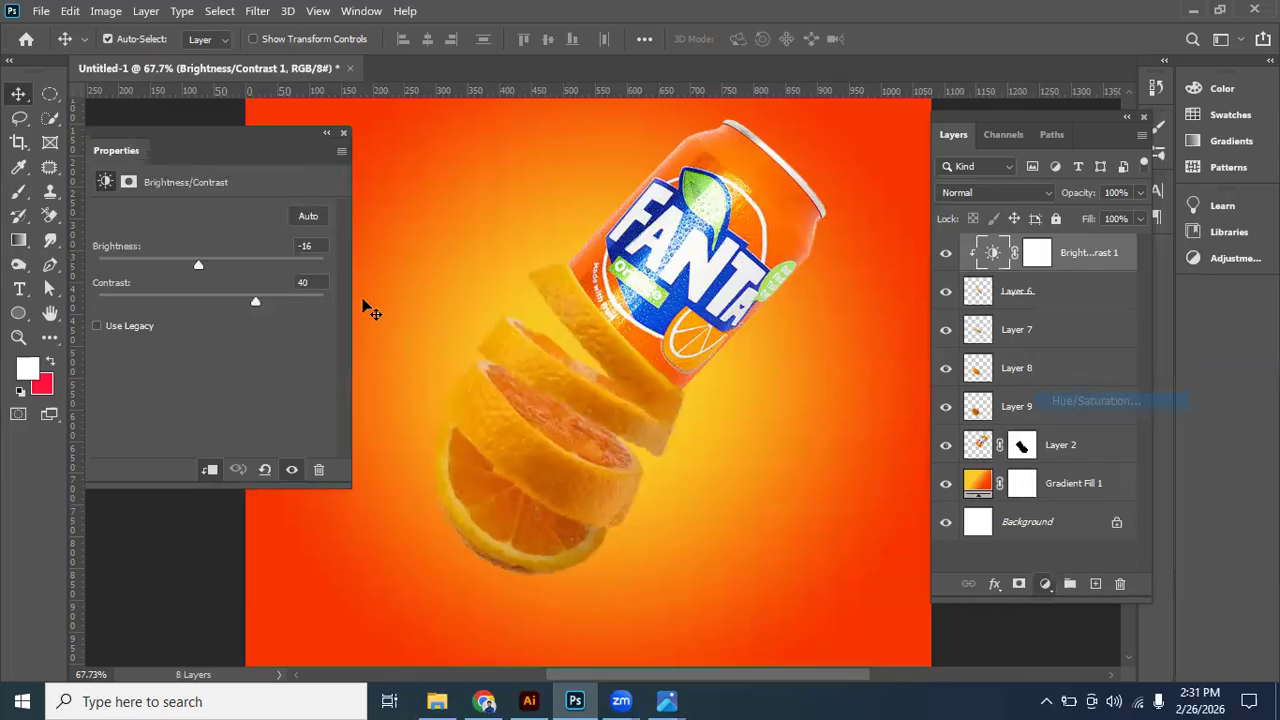
pyautogui.click(327, 133)
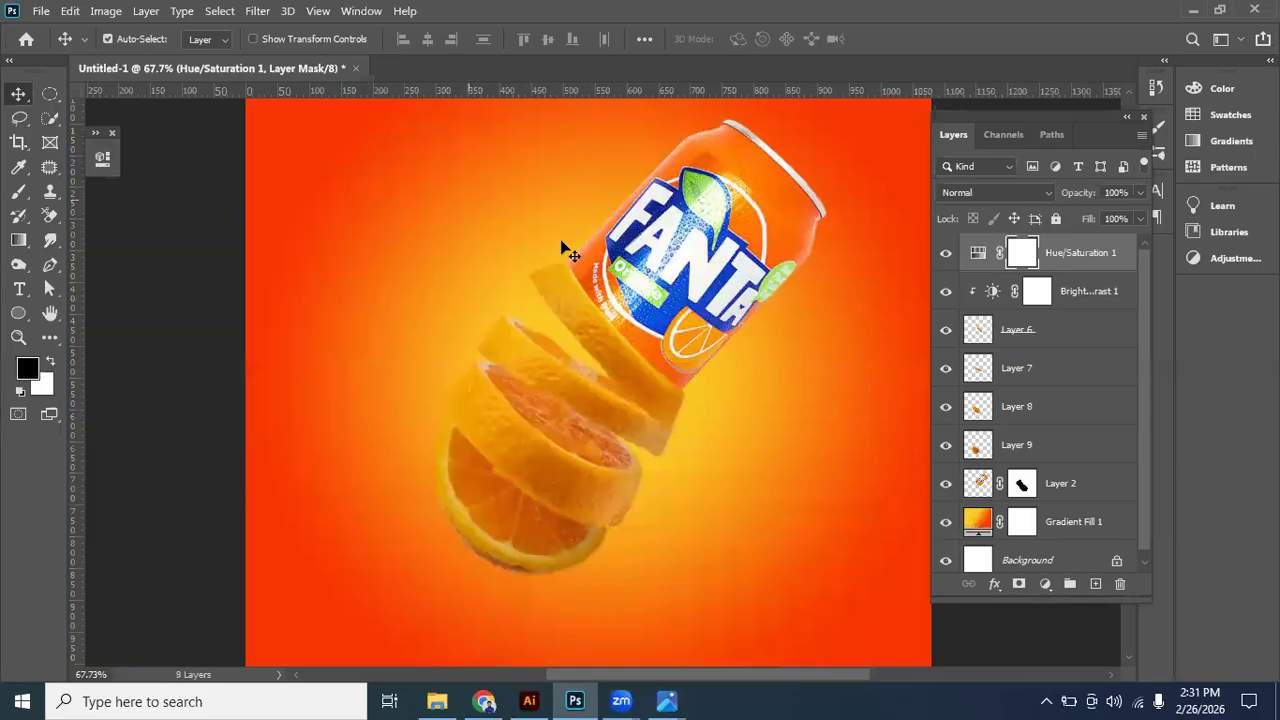
pyautogui.click(112, 132)
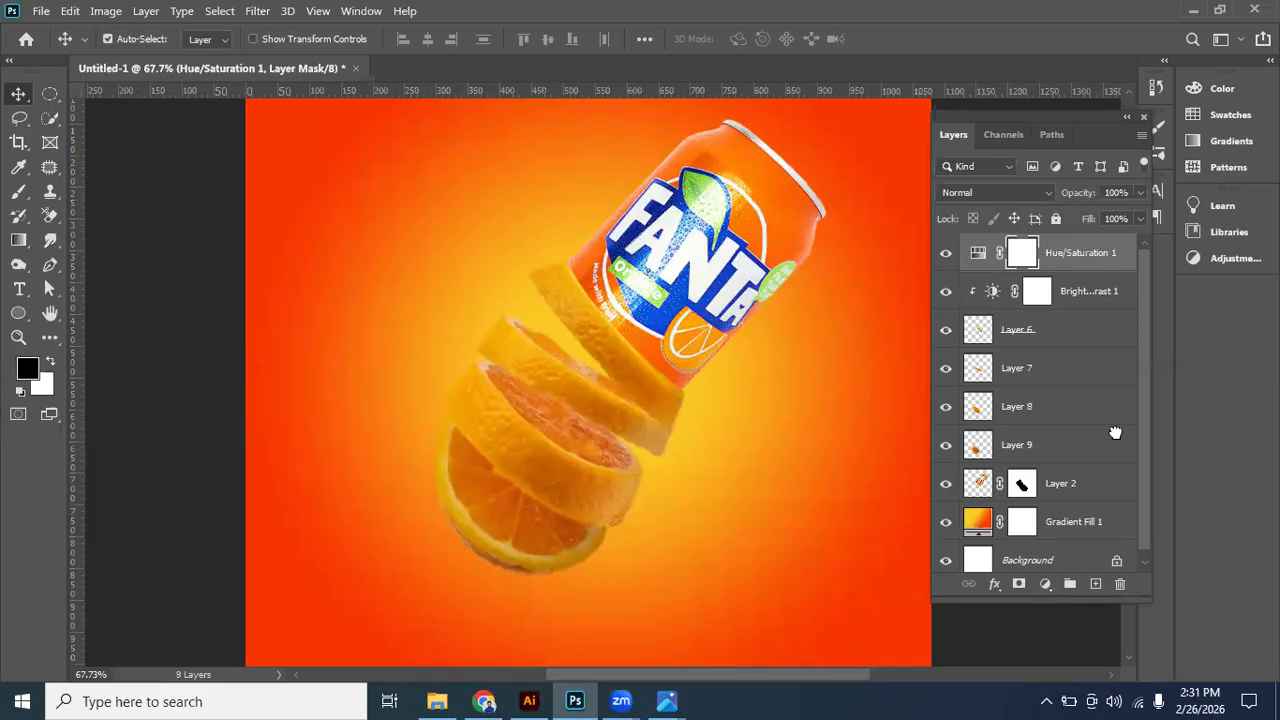
pyautogui.moveTo(1119, 586); pyautogui.dragTo(1119, 585)
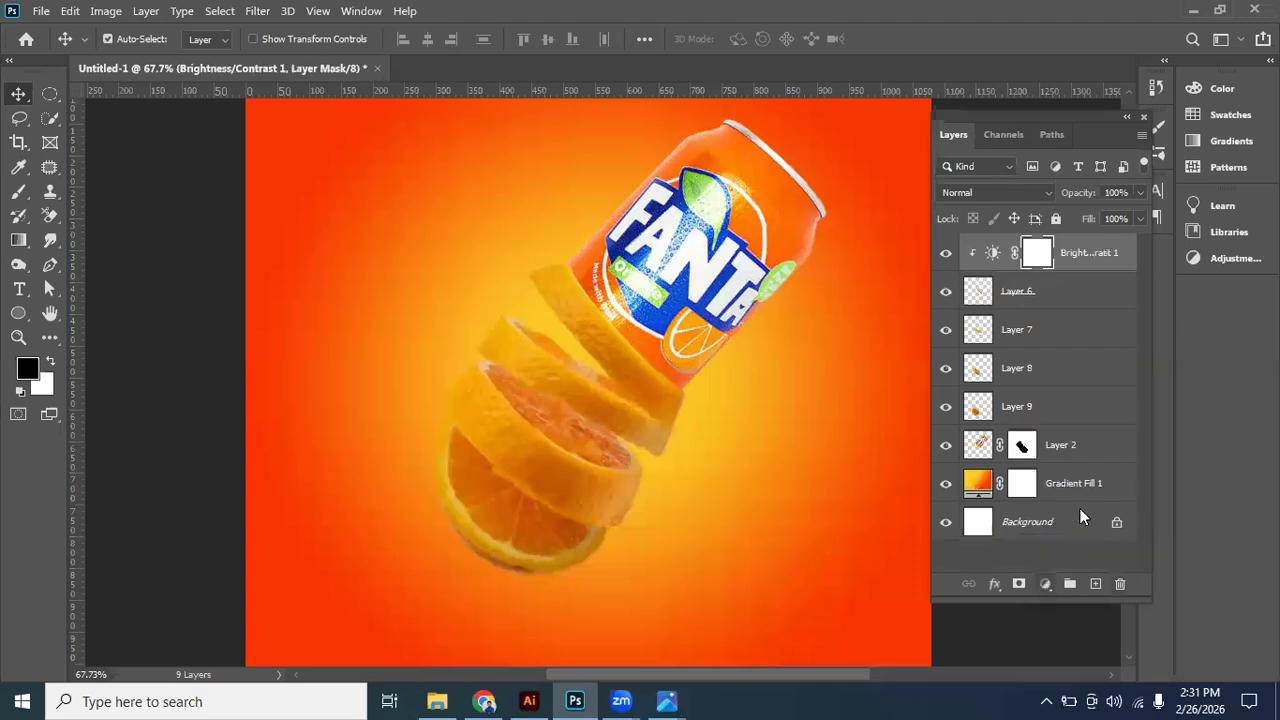
pyautogui.click(1045, 584)
pyautogui.click(1100, 414)
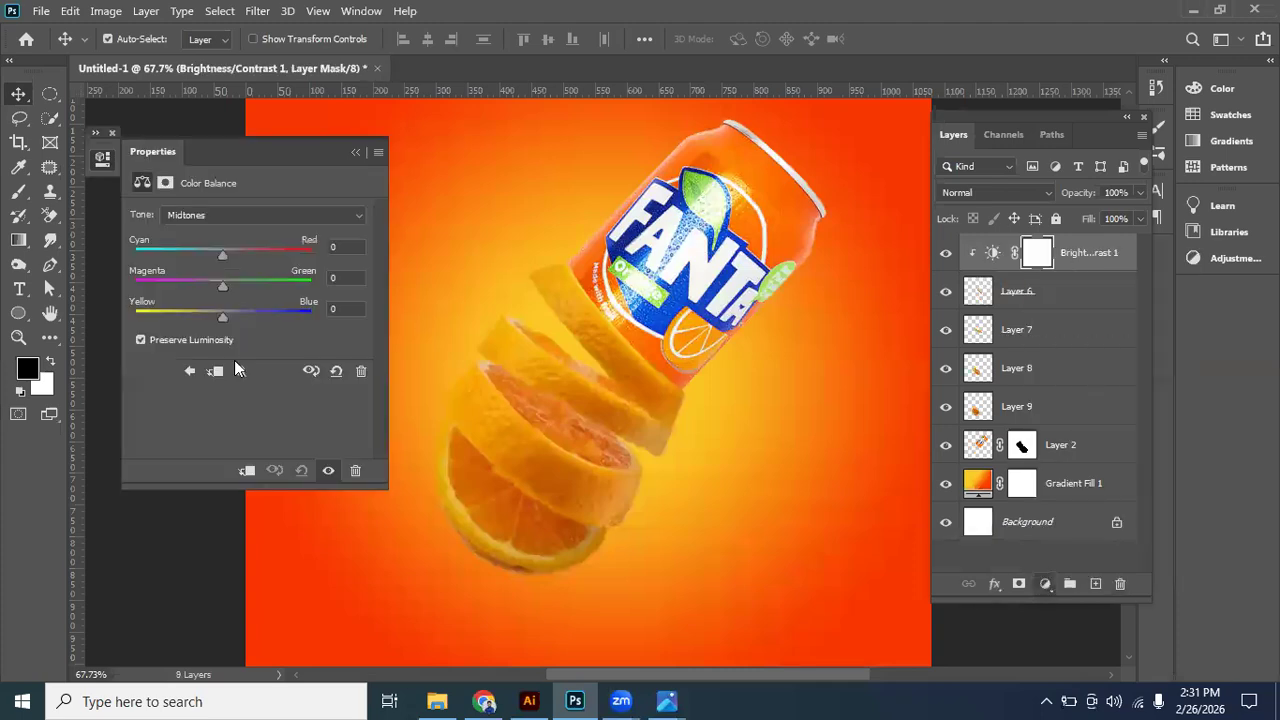
pyautogui.click(219, 216)
pyautogui.click(218, 220)
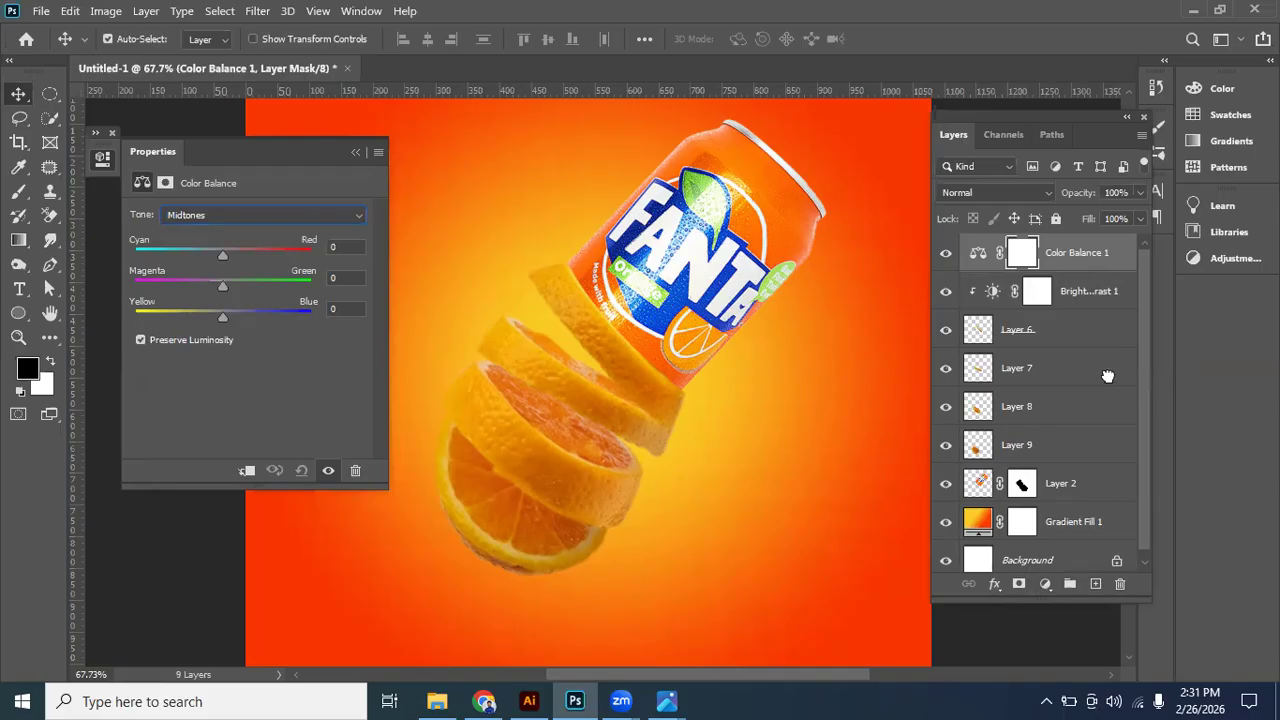
pyautogui.press('Delete')
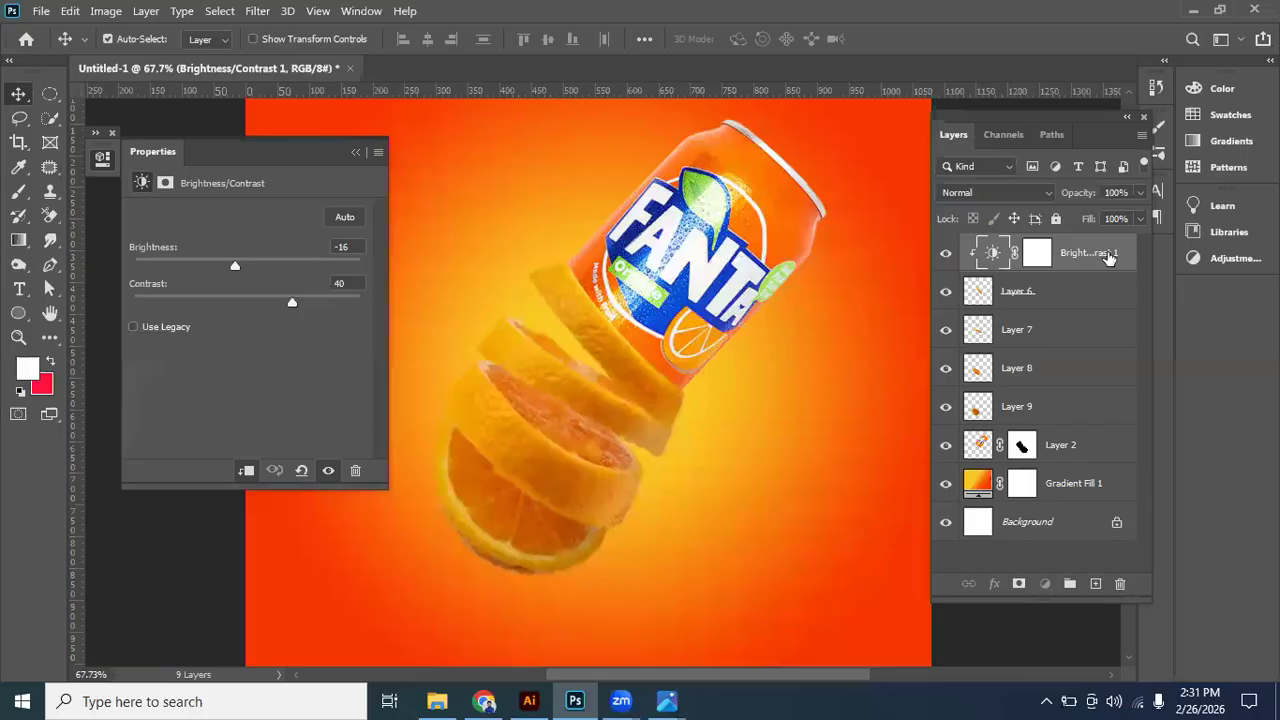
pyautogui.click(1045, 583)
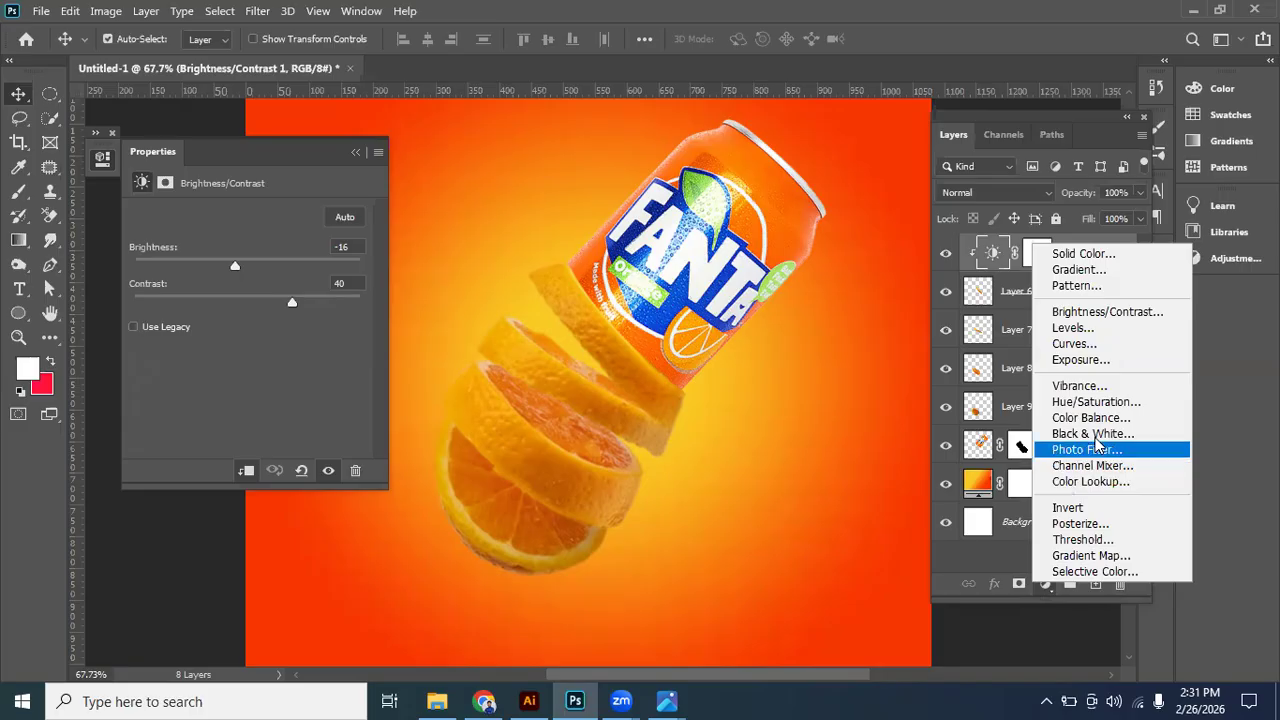
pyautogui.click(1078, 386)
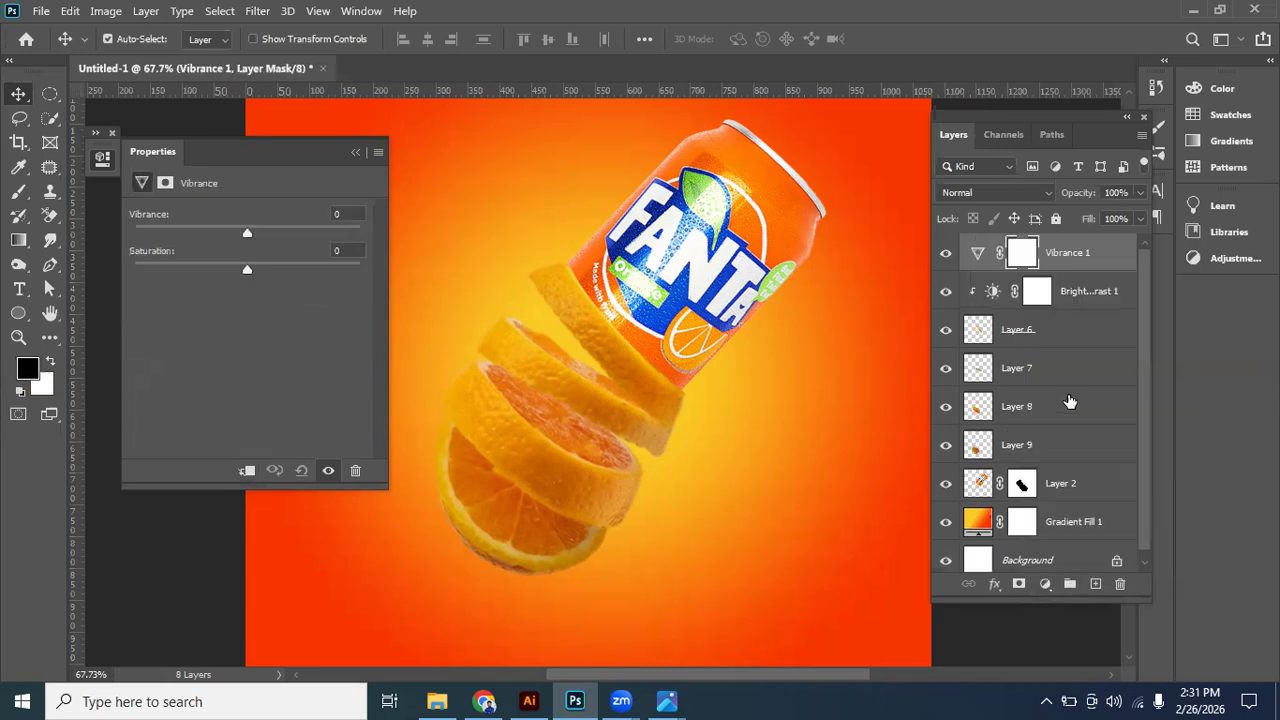
pyautogui.click(356, 151)
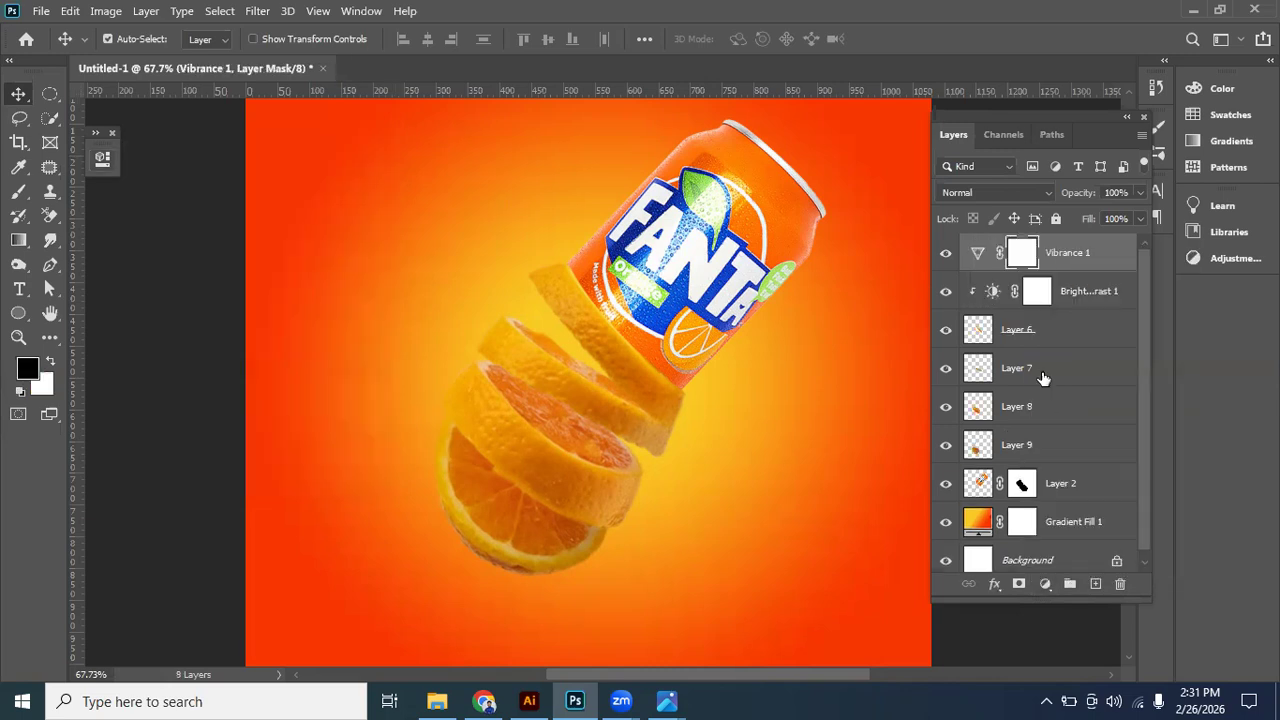
pyautogui.moveTo(1080, 252); pyautogui.dragTo(1097, 587)
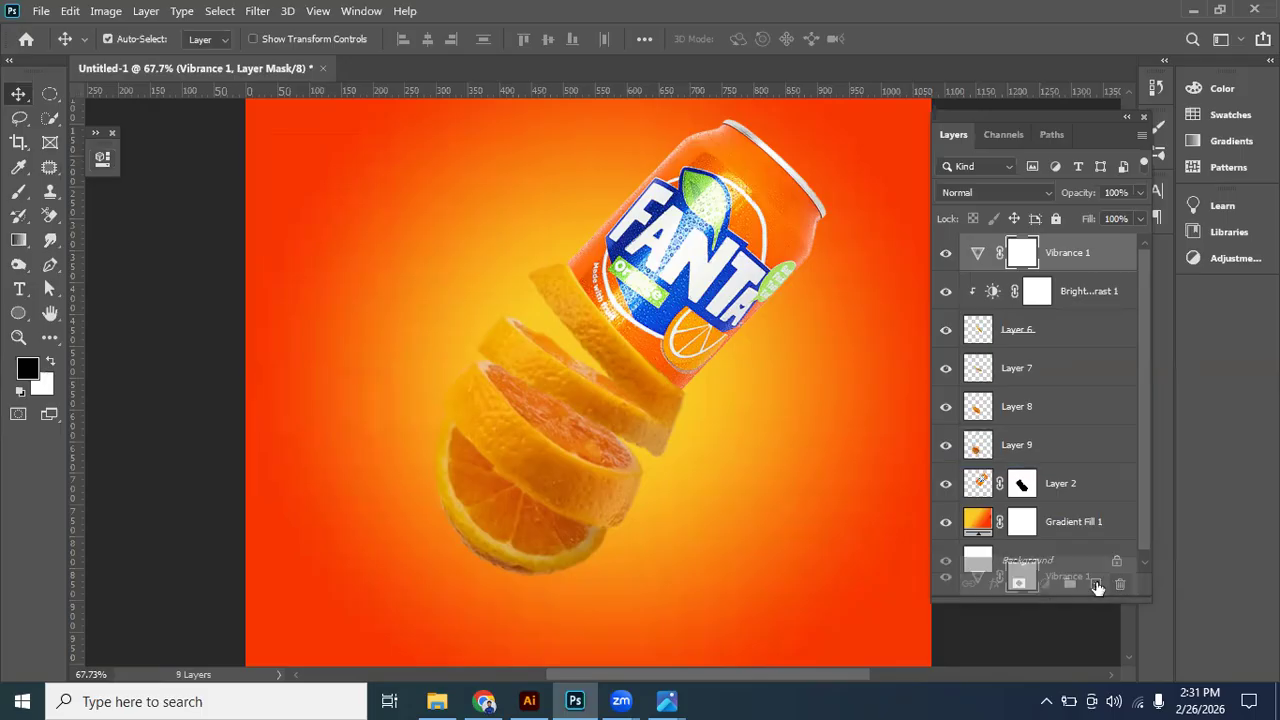
# - Add a Levels adjustment layer above the top slice's Brightness/Contrast adjustment and clip it to Layer 6
pyautogui.click(1045, 583)
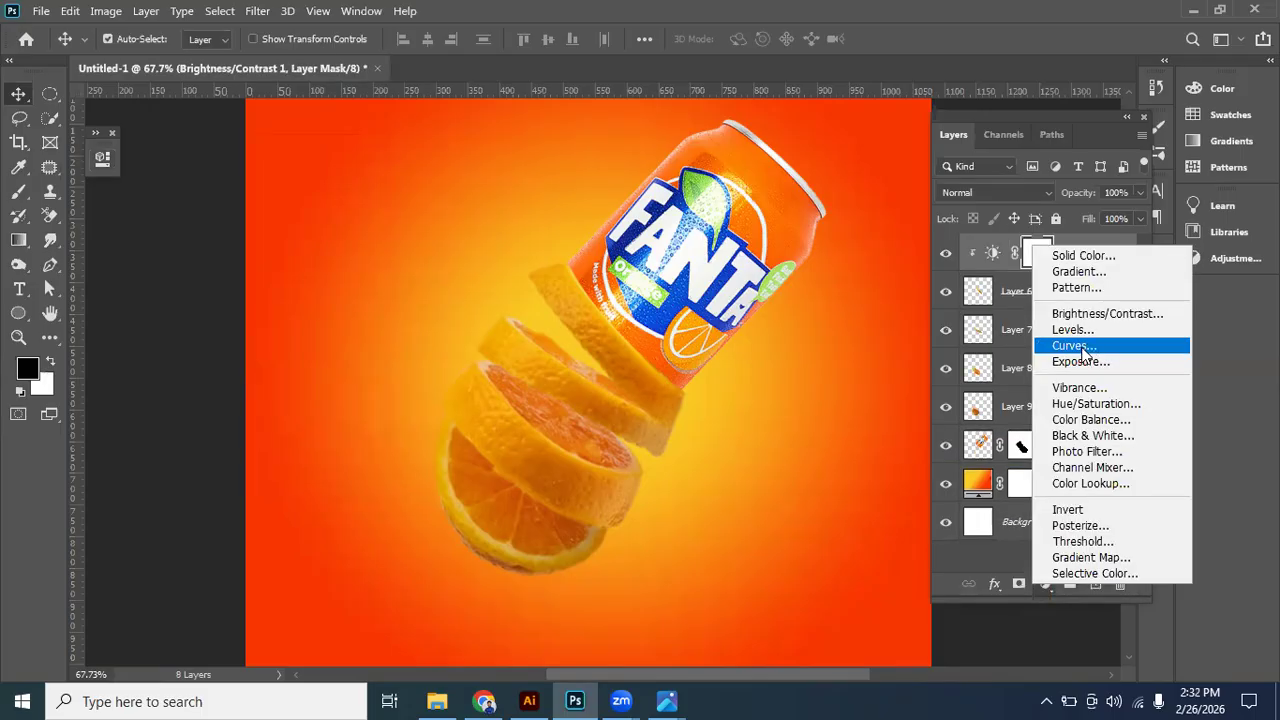
pyautogui.click(1002, 358)
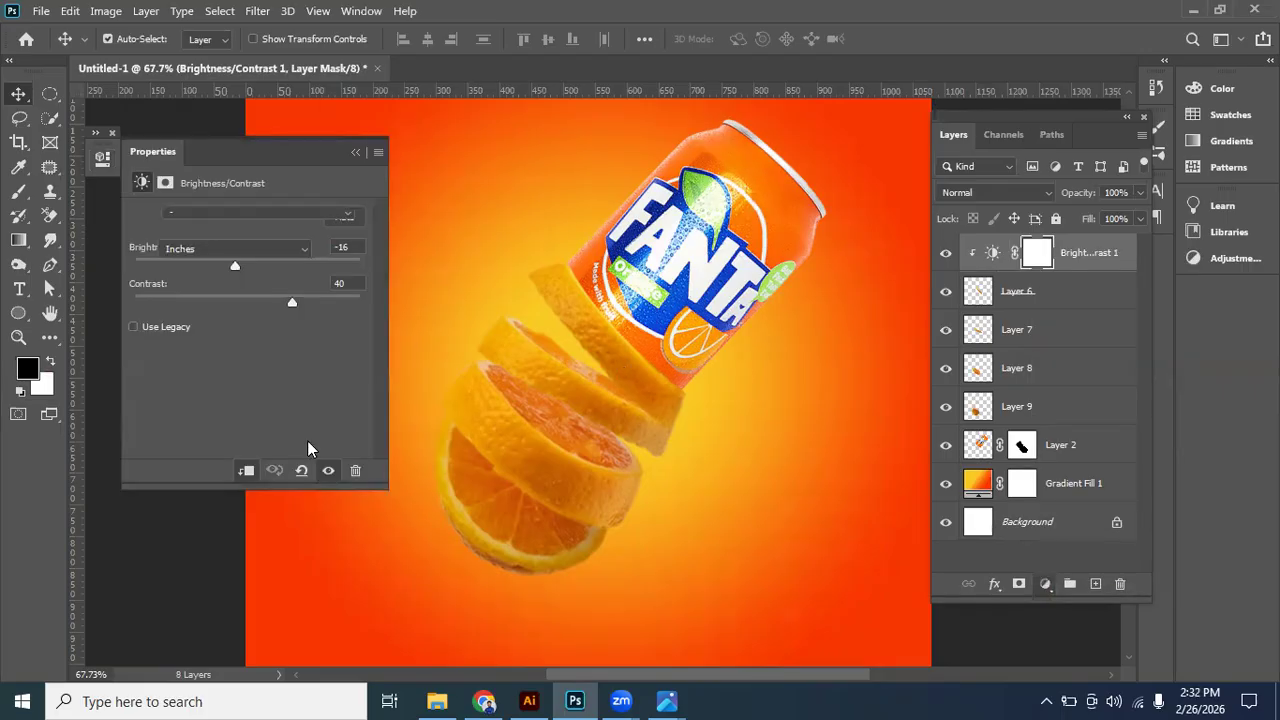
pyautogui.moveTo(165, 350); pyautogui.dragTo(206, 351)
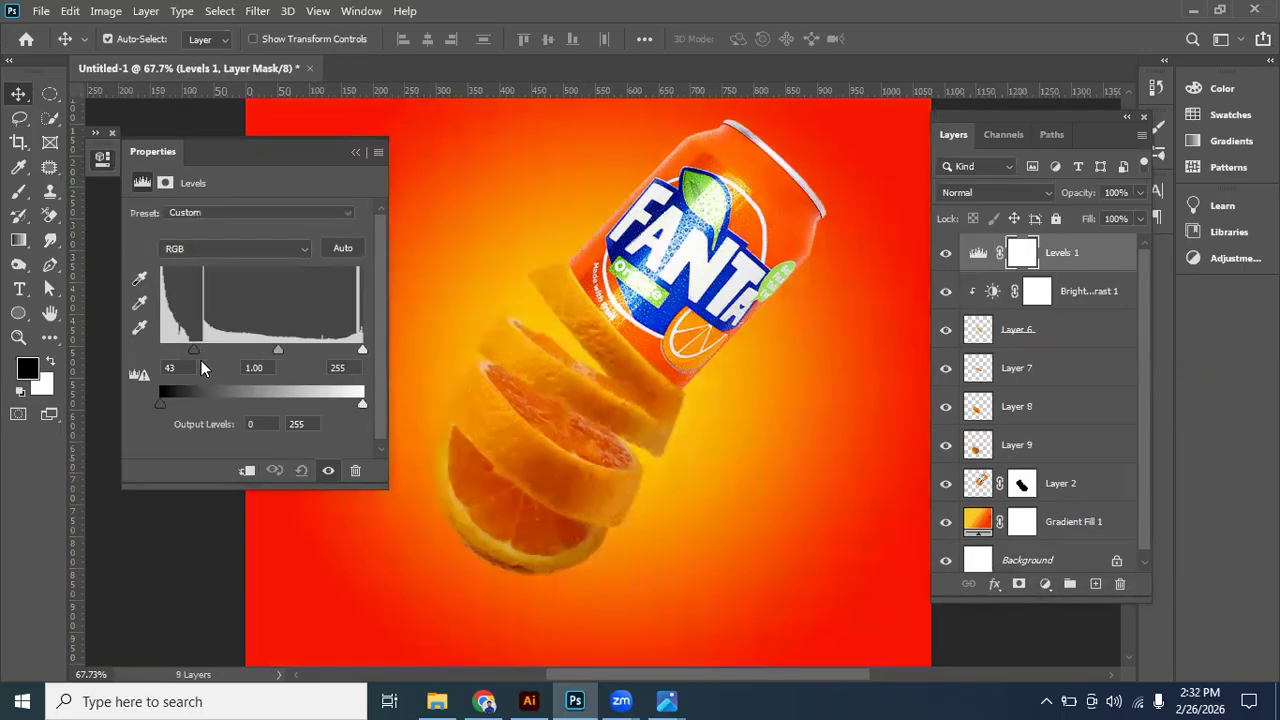
pyautogui.click(246, 470)
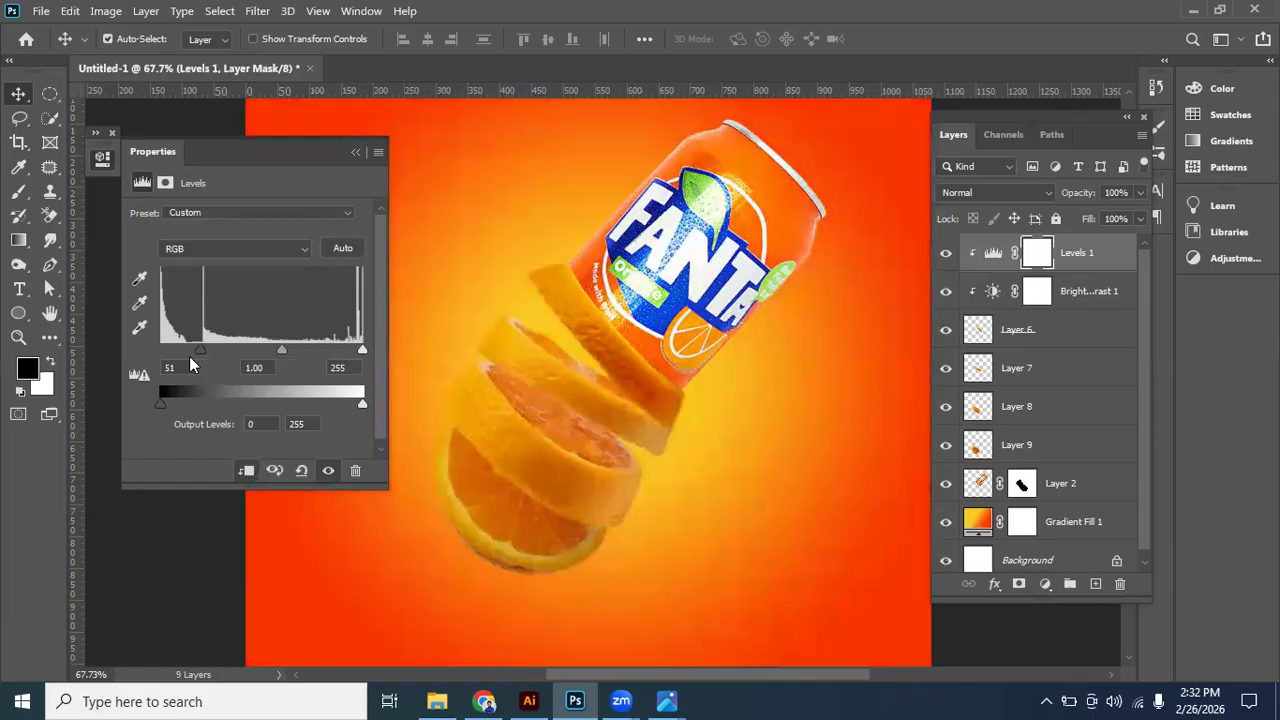
# - Set the top slice's Levels inputs to black 55, midtones 1.00 and white 240, and compare the result with the adjustment hidden
pyautogui.moveTo(199, 352); pyautogui.dragTo(190, 349)
pyautogui.moveTo(272, 350); pyautogui.dragTo(266, 350)
pyautogui.moveTo(362, 350); pyautogui.dragTo(351, 351)
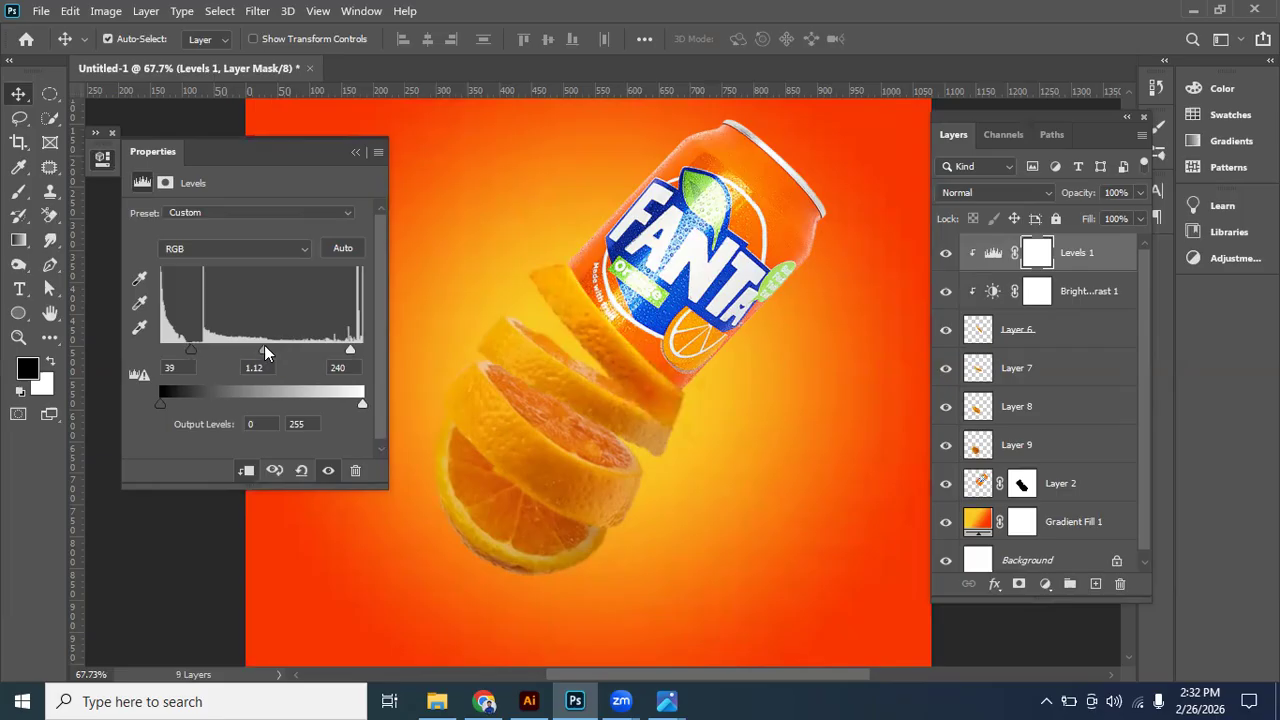
pyautogui.moveTo(270, 347); pyautogui.dragTo(204, 347)
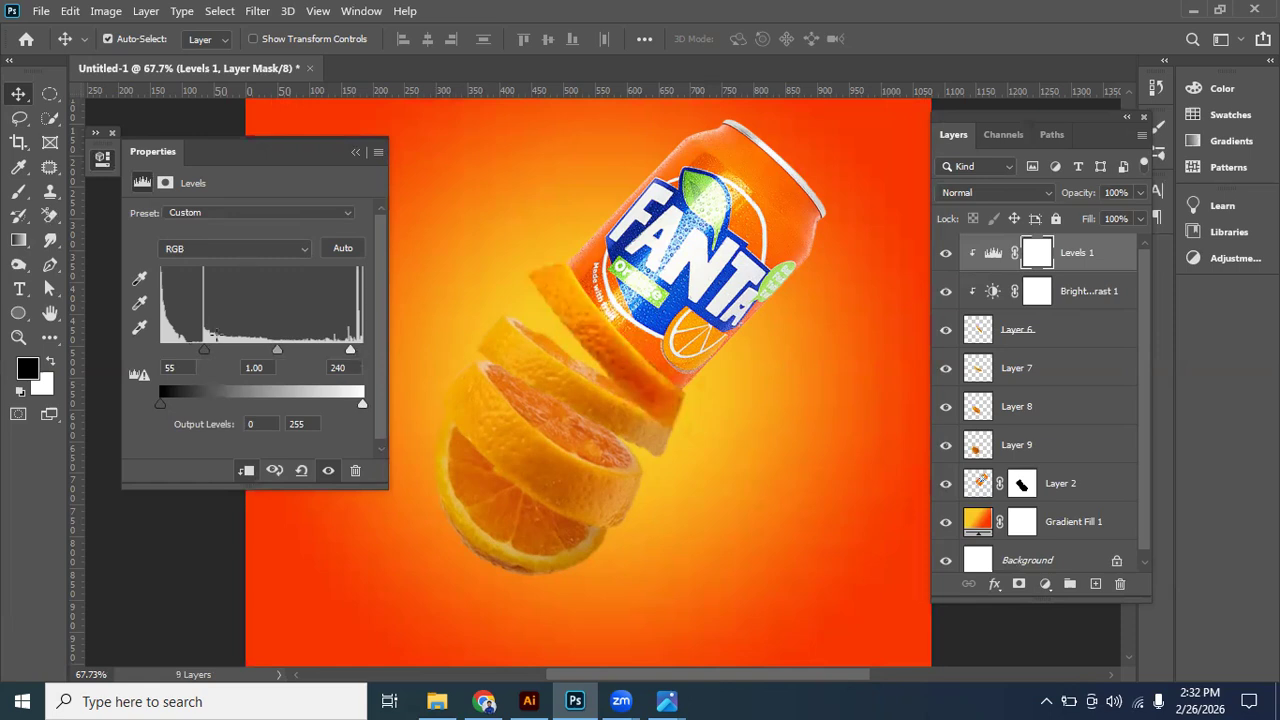
pyautogui.click(946, 255)
pyautogui.click(946, 256)
pyautogui.click(356, 153)
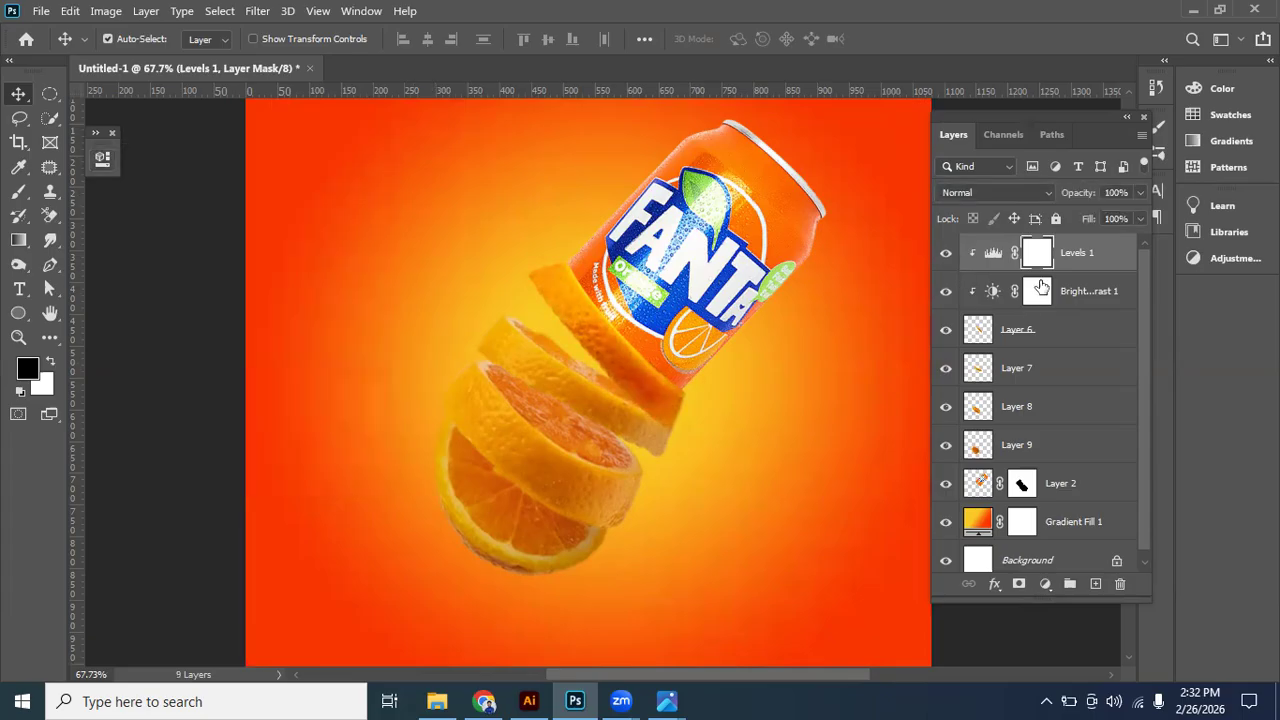
# - Duplicate Layer 6's Levels and Brightness/Contrast adjustments together and place the copies directly above Layer 7
pyautogui.click(1086, 256)
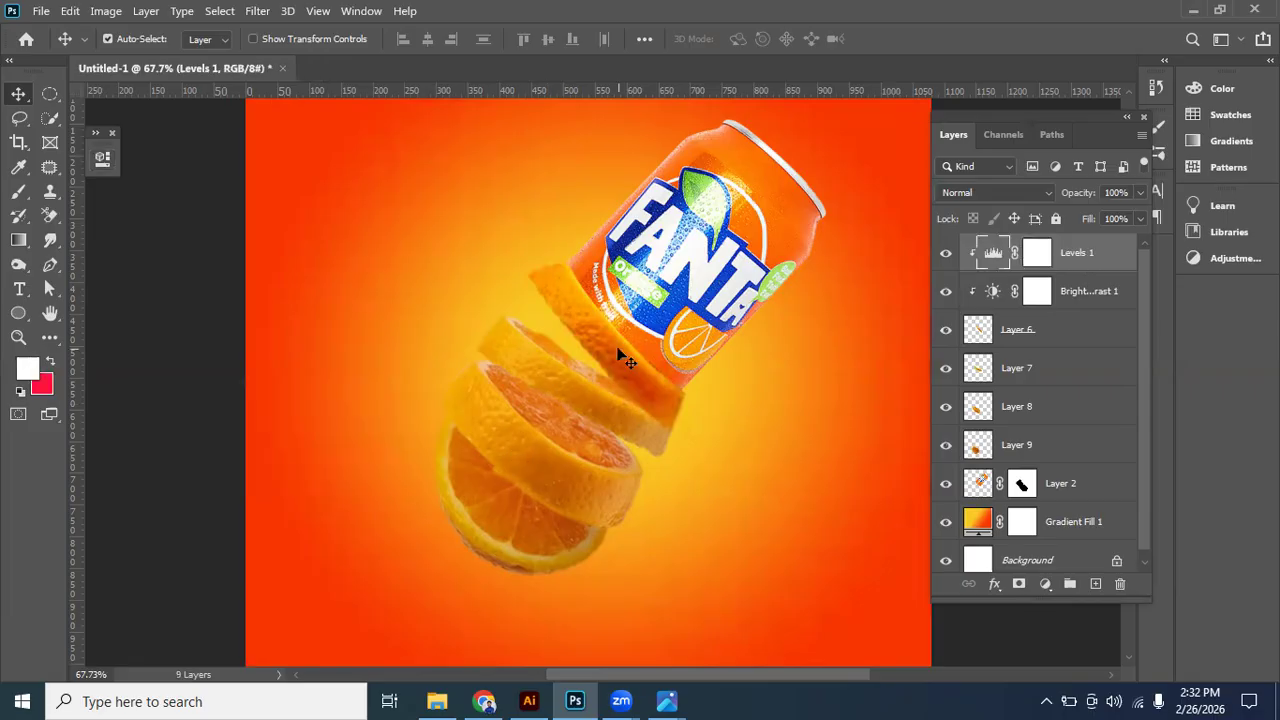
pyautogui.click(1068, 291)
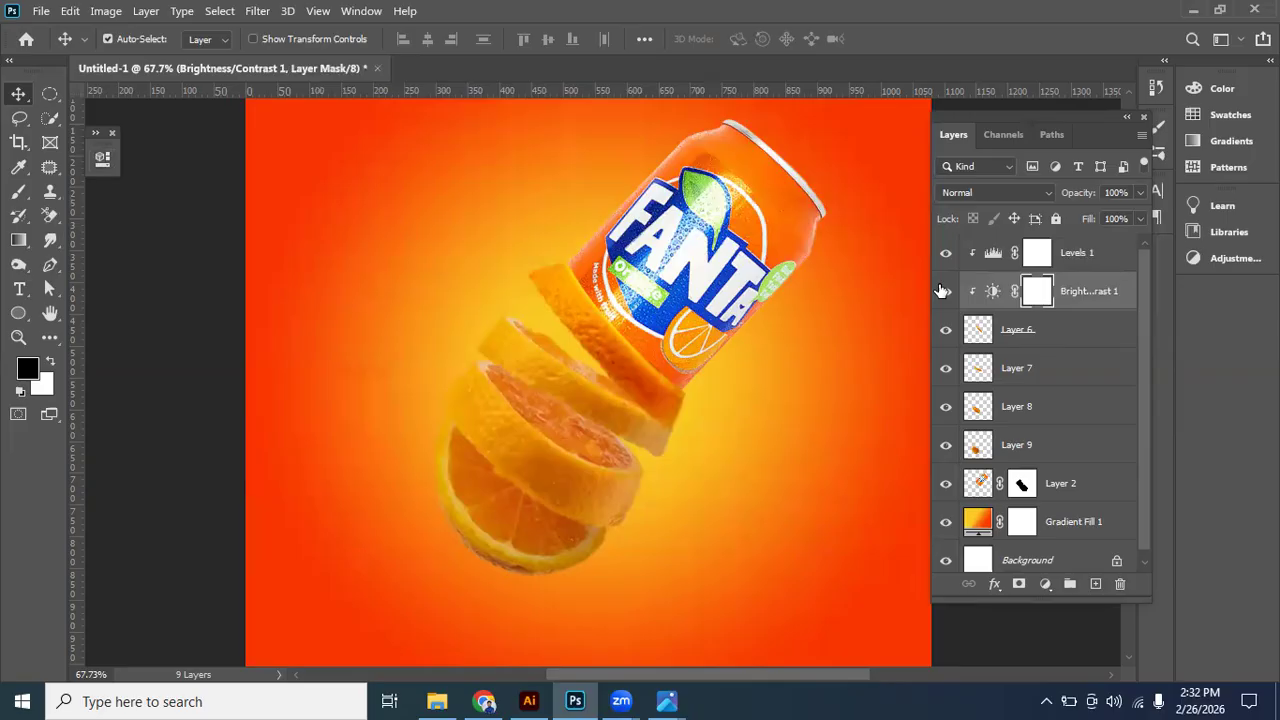
pyautogui.click(1073, 256)
pyautogui.keyDown('shift'); pyautogui.click(1088, 292); pyautogui.keyUp('shift')
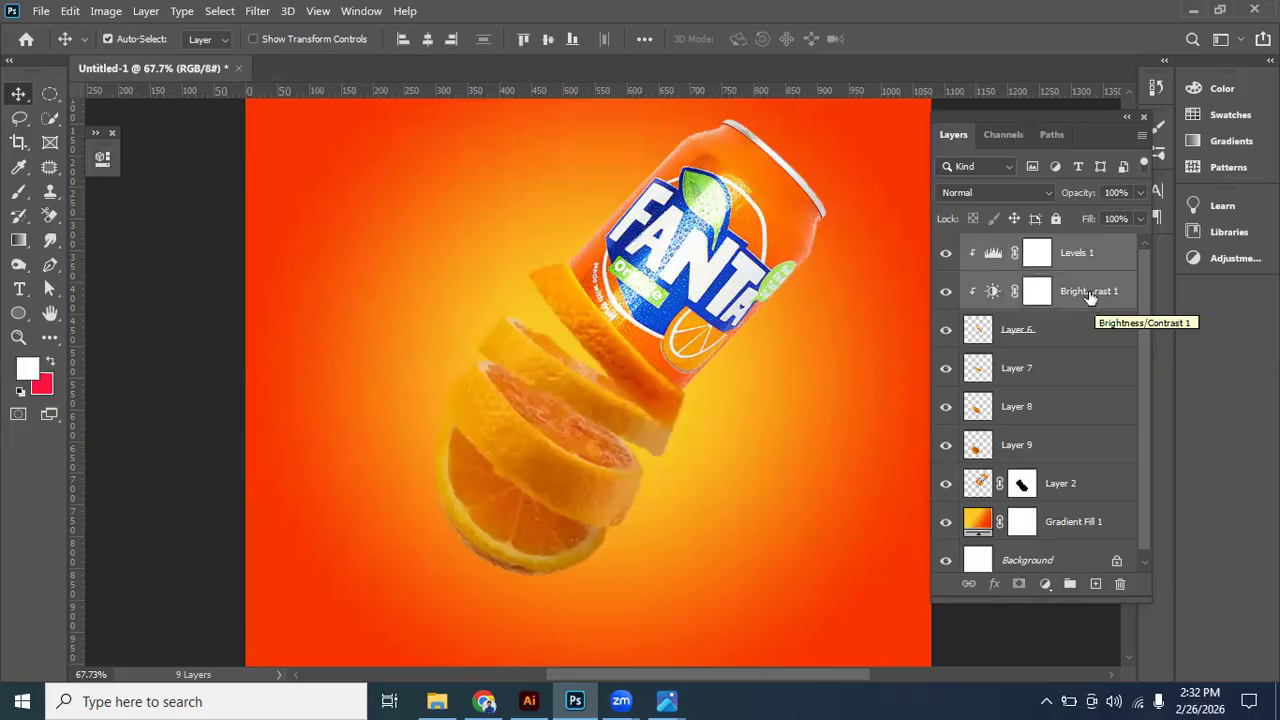
pyautogui.hotkey('ctrl', 'j')
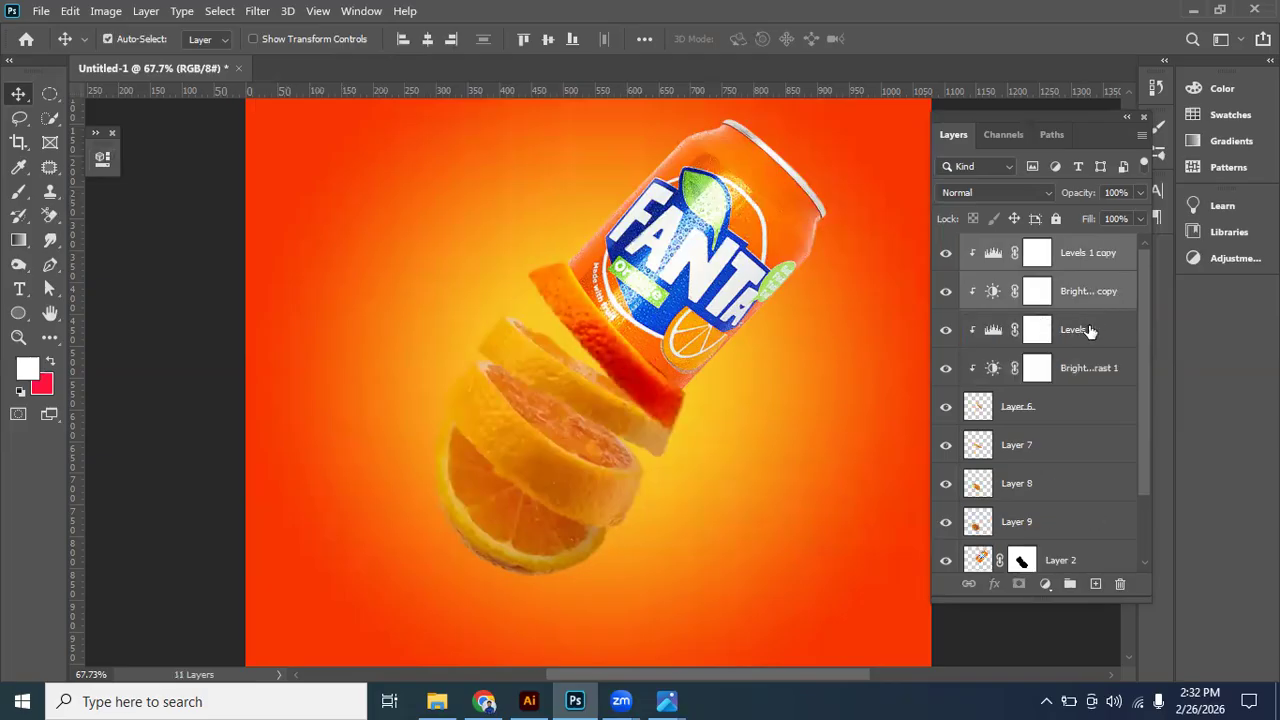
pyautogui.moveTo(1082, 291); pyautogui.dragTo(1060, 430)
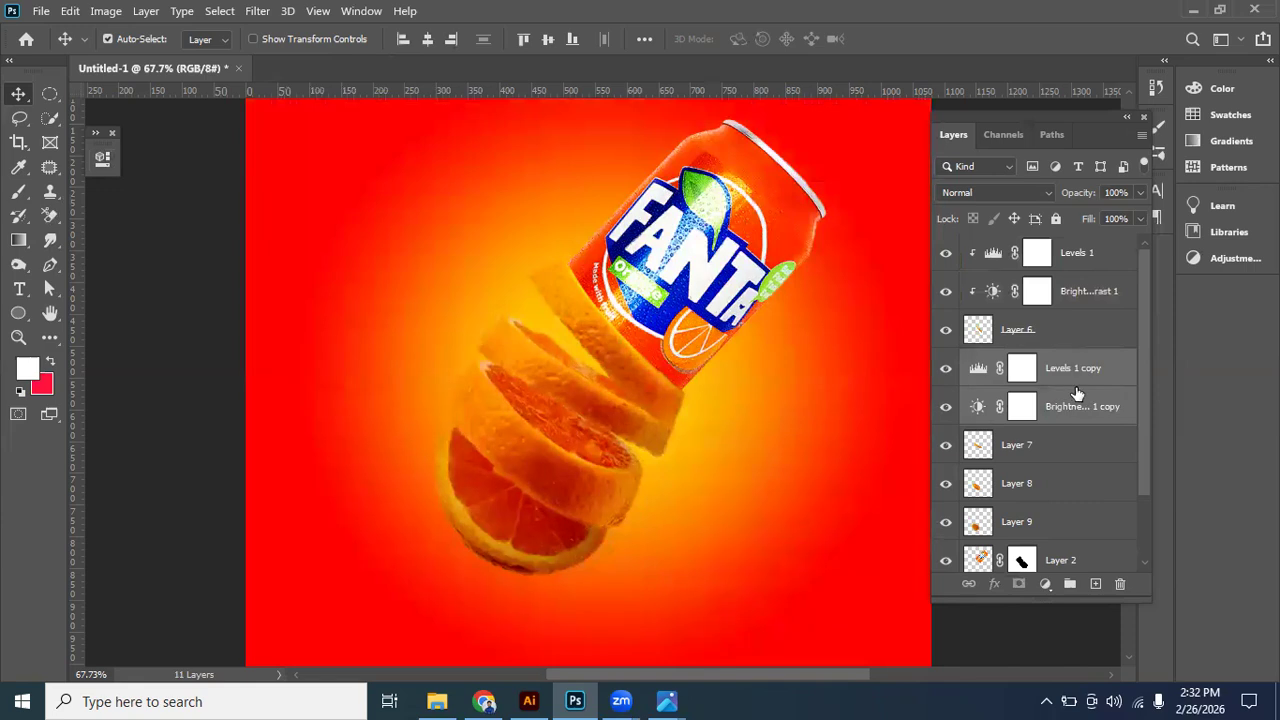
# - Clip the copied Brightness/Contrast and Levels adjustments to Layer 7, and check Layers 6 and 7 by toggling their visibility
pyautogui.click(1081, 407)
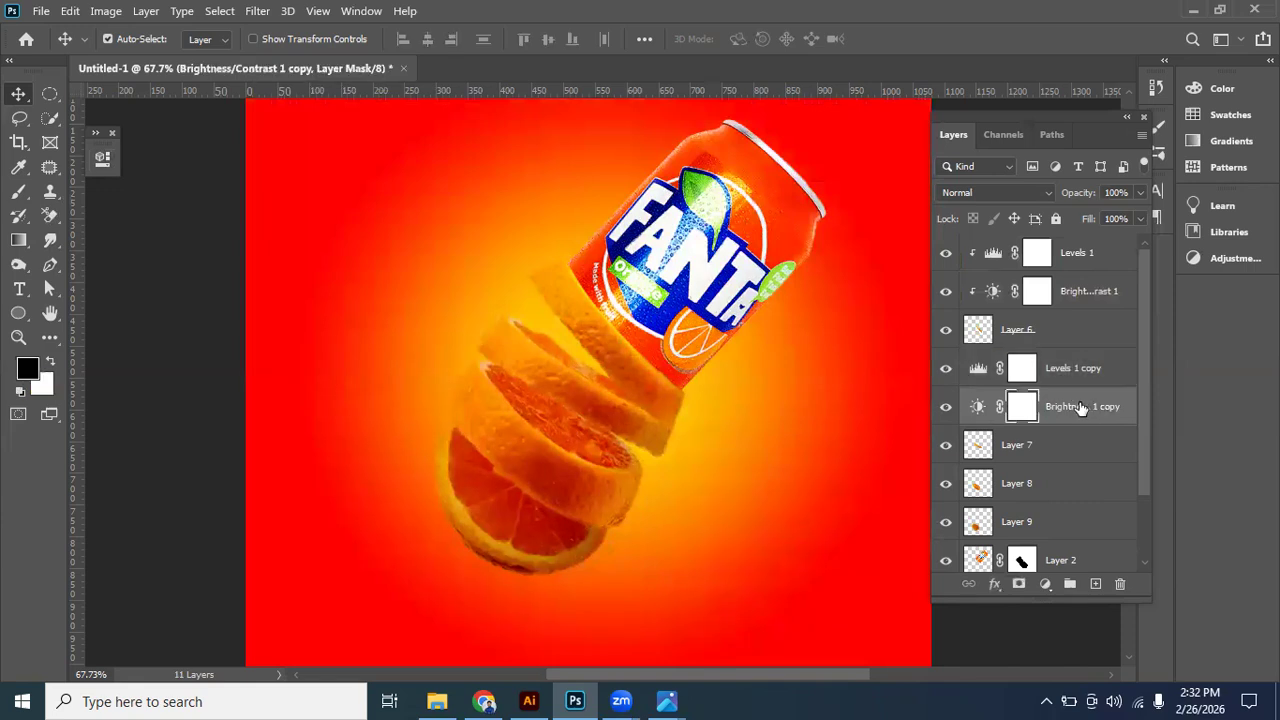
pyautogui.rightClick(1057, 403)
pyautogui.click(872, 360)
pyautogui.rightClick(1068, 370)
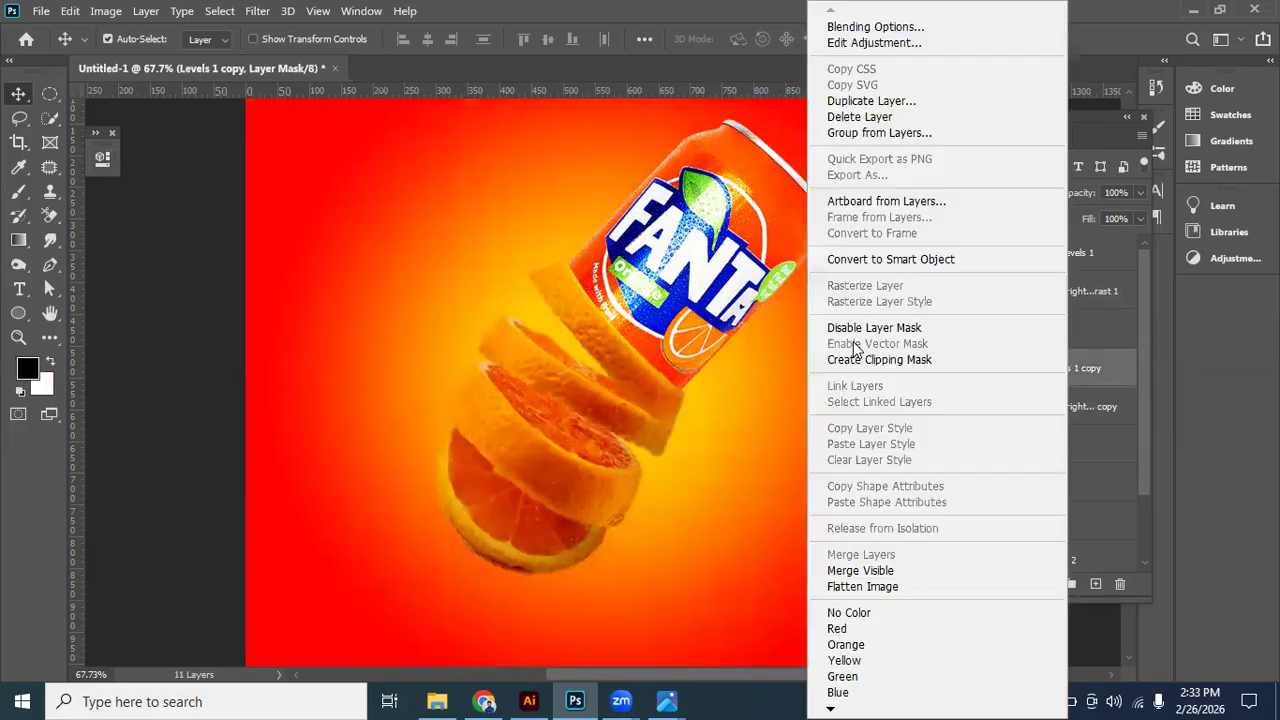
pyautogui.click(858, 360)
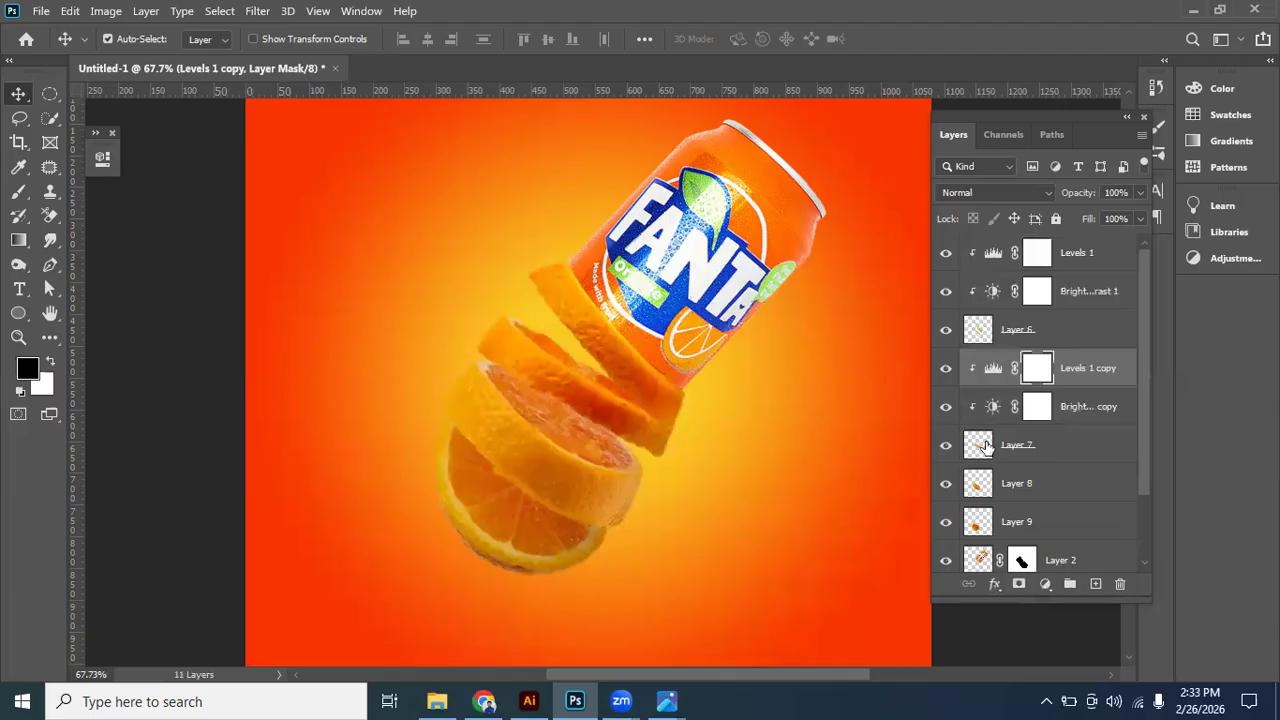
pyautogui.click(983, 328)
pyautogui.click(948, 330)
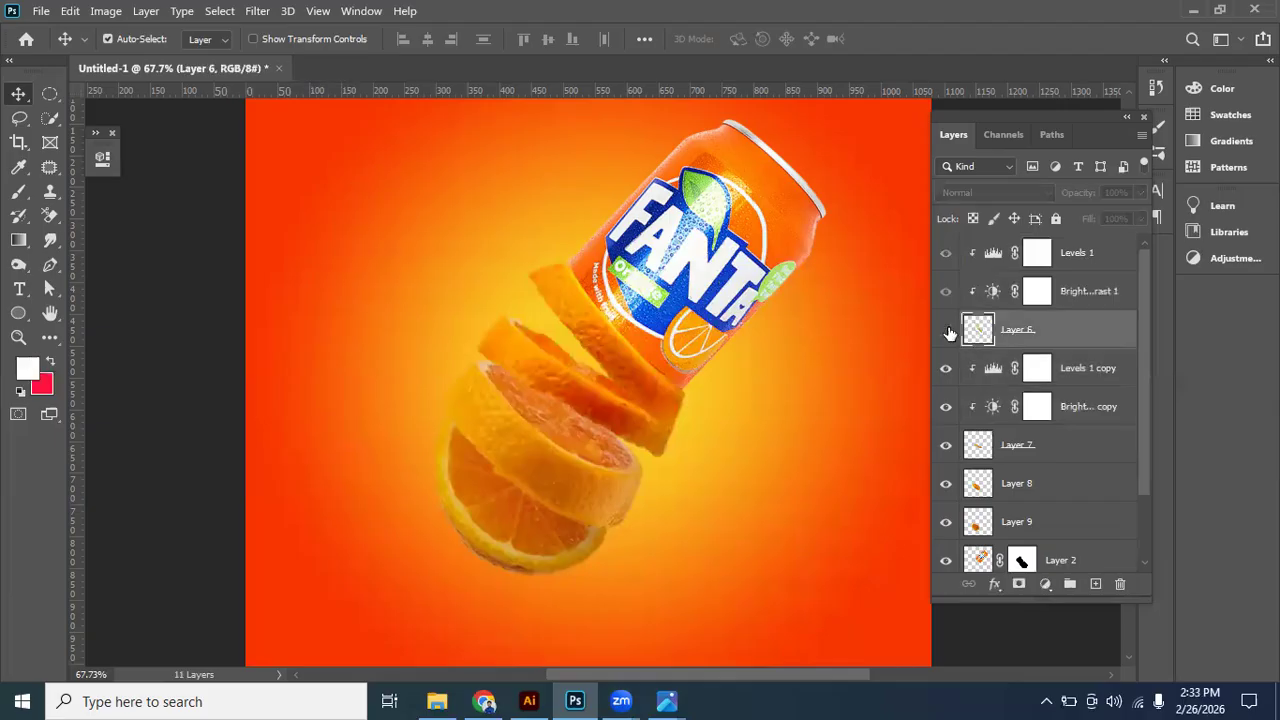
pyautogui.click(947, 331)
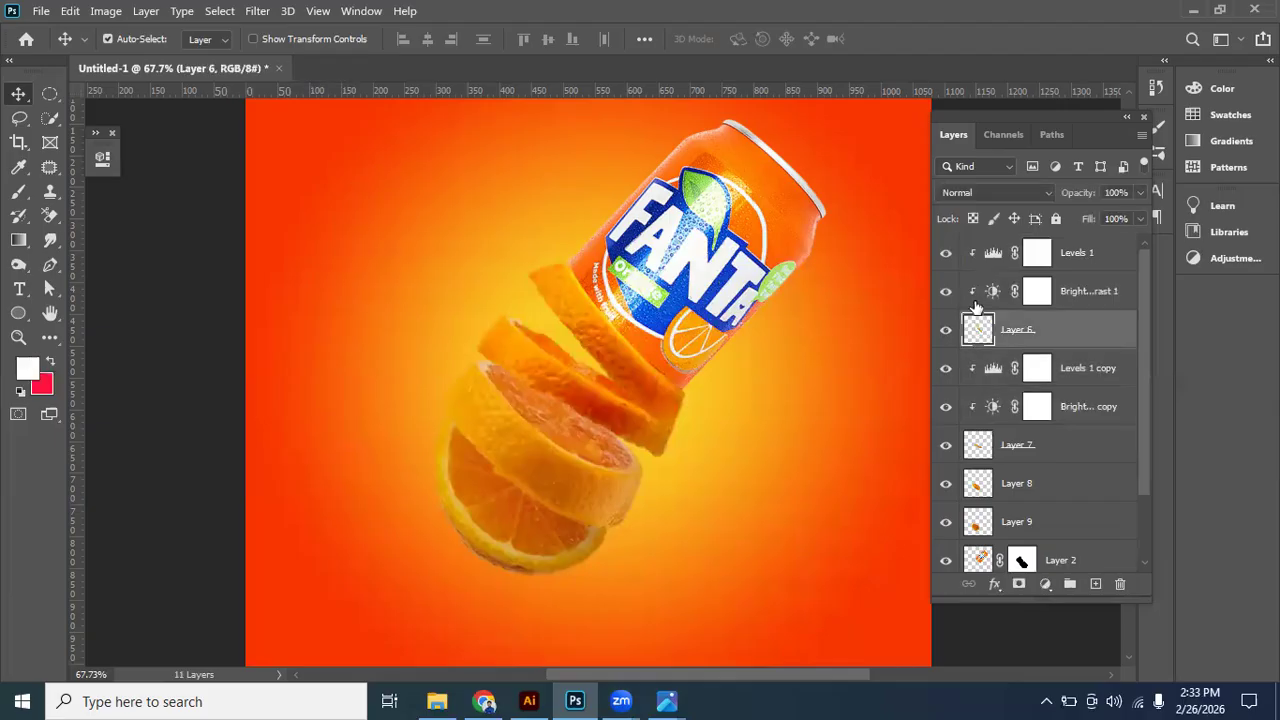
pyautogui.click(946, 445)
pyautogui.click(946, 445)
# - Duplicate Layer 7's Levels and Brightness/Contrast adjustments together and place the copies directly above Layer 8
pyautogui.click(1084, 408)
pyautogui.keyDown('shift'); pyautogui.click(1076, 368); pyautogui.keyUp('shift')
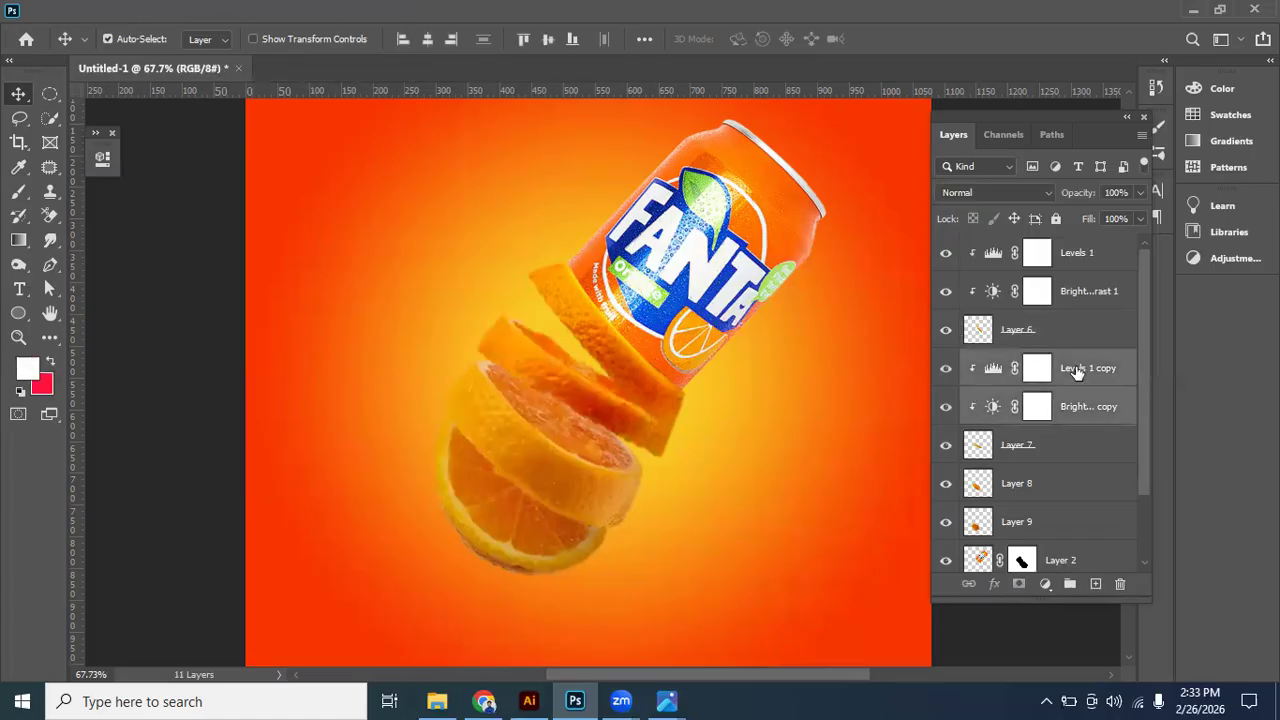
pyautogui.hotkey('ctrl', 'j')
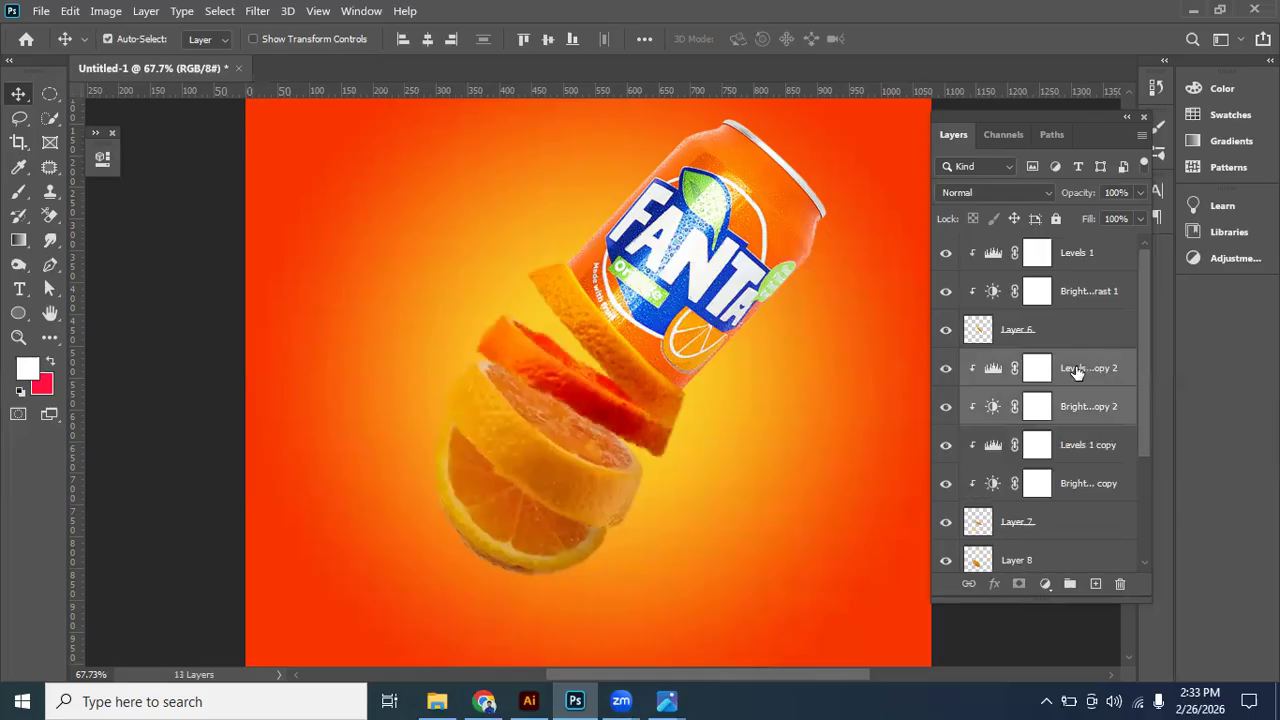
pyautogui.moveTo(1087, 410); pyautogui.dragTo(1040, 545)
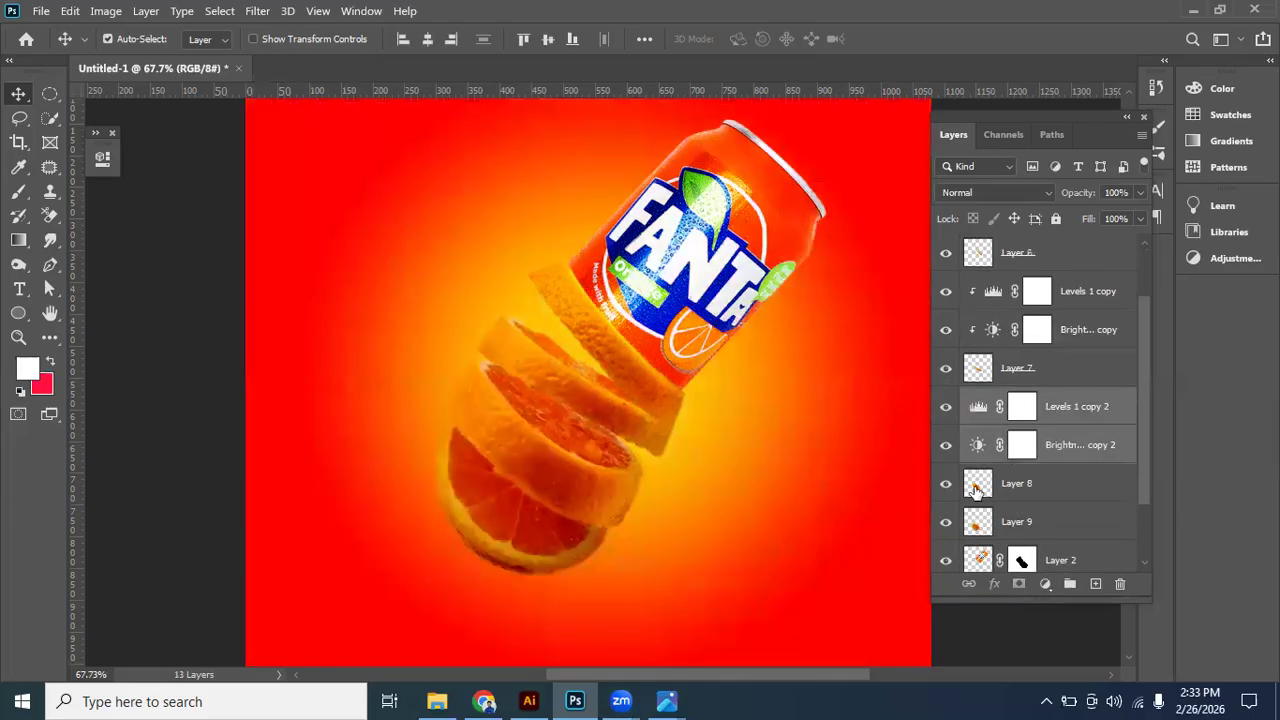
# - Clip the second pair of copied Levels and Brightness/Contrast adjustments to Layer 8 and identify the bottom slice's layer
pyautogui.rightClick(1071, 444)
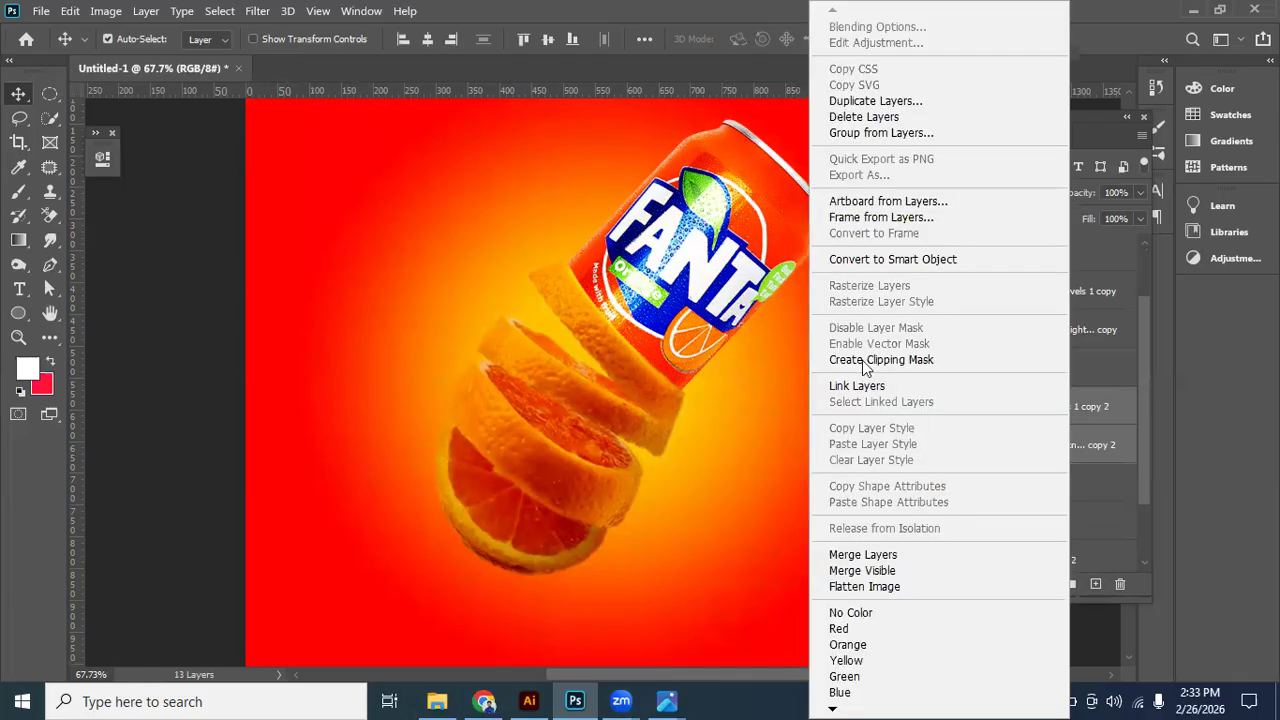
pyautogui.click(865, 362)
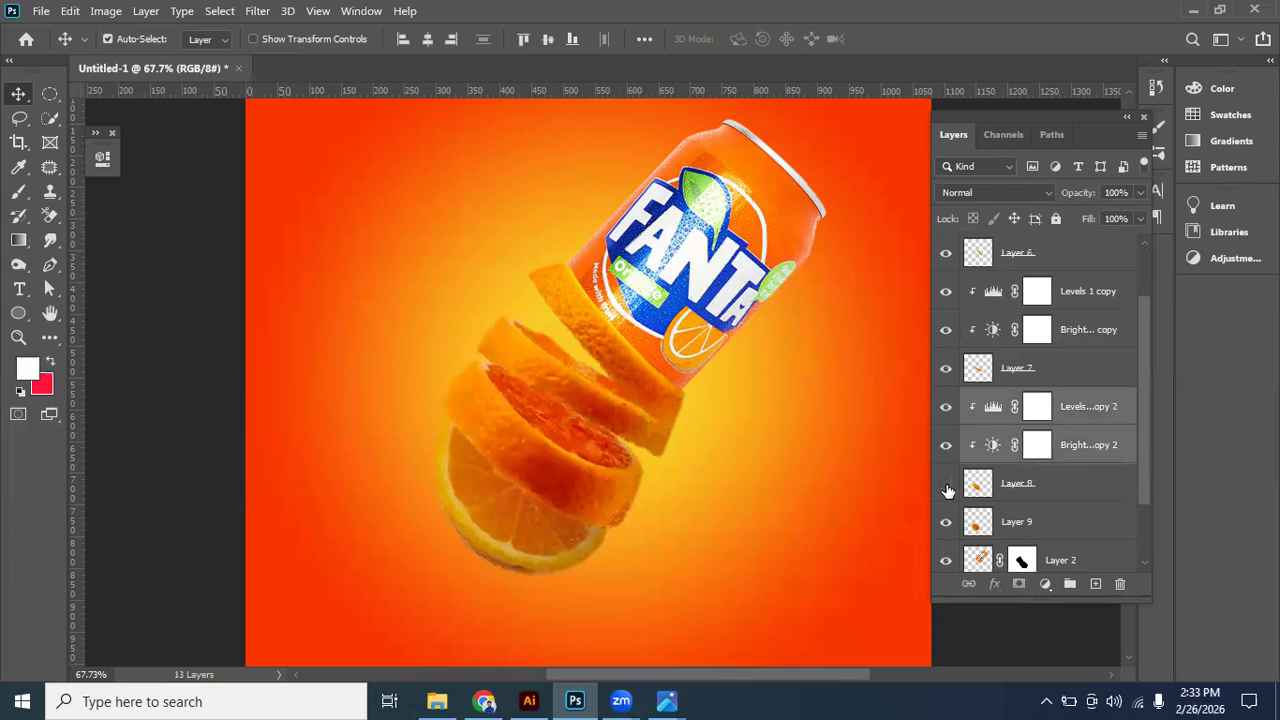
pyautogui.click(947, 488)
pyautogui.click(520, 541)
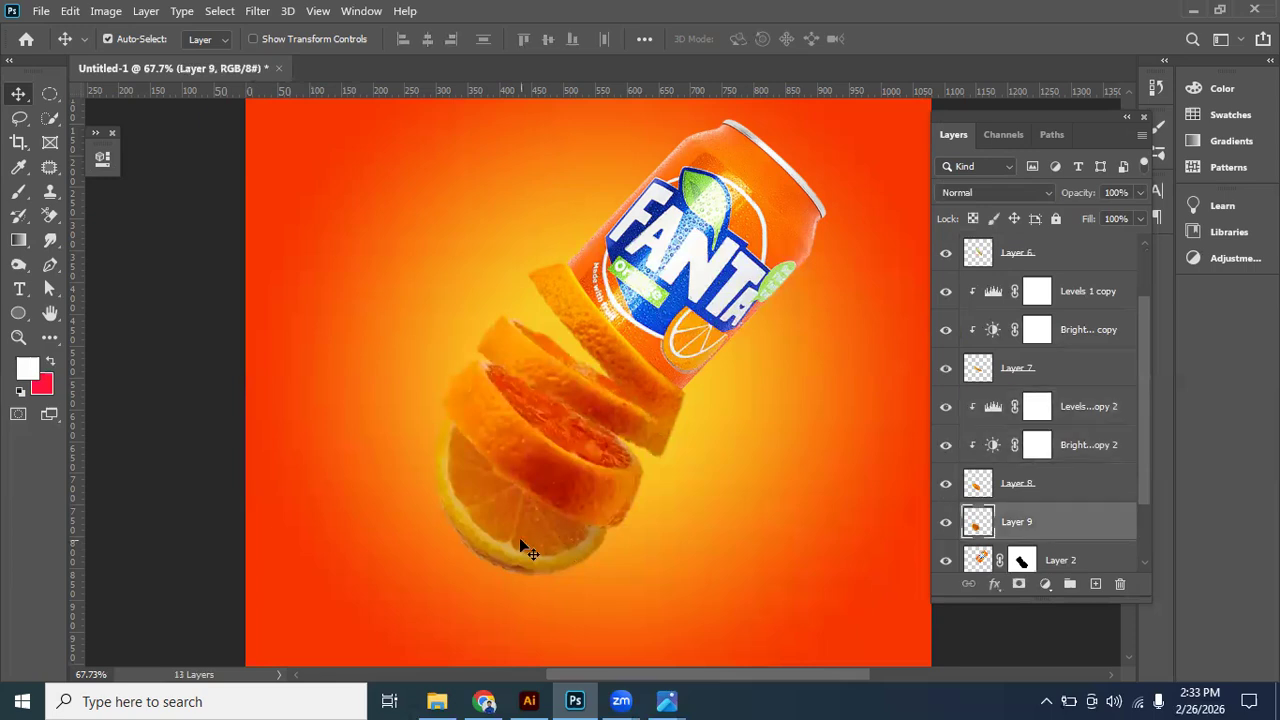
# - Duplicate Layer 8's Levels and Brightness/Contrast adjustments together and place the copies directly above Layer 9
pyautogui.click(1082, 422)
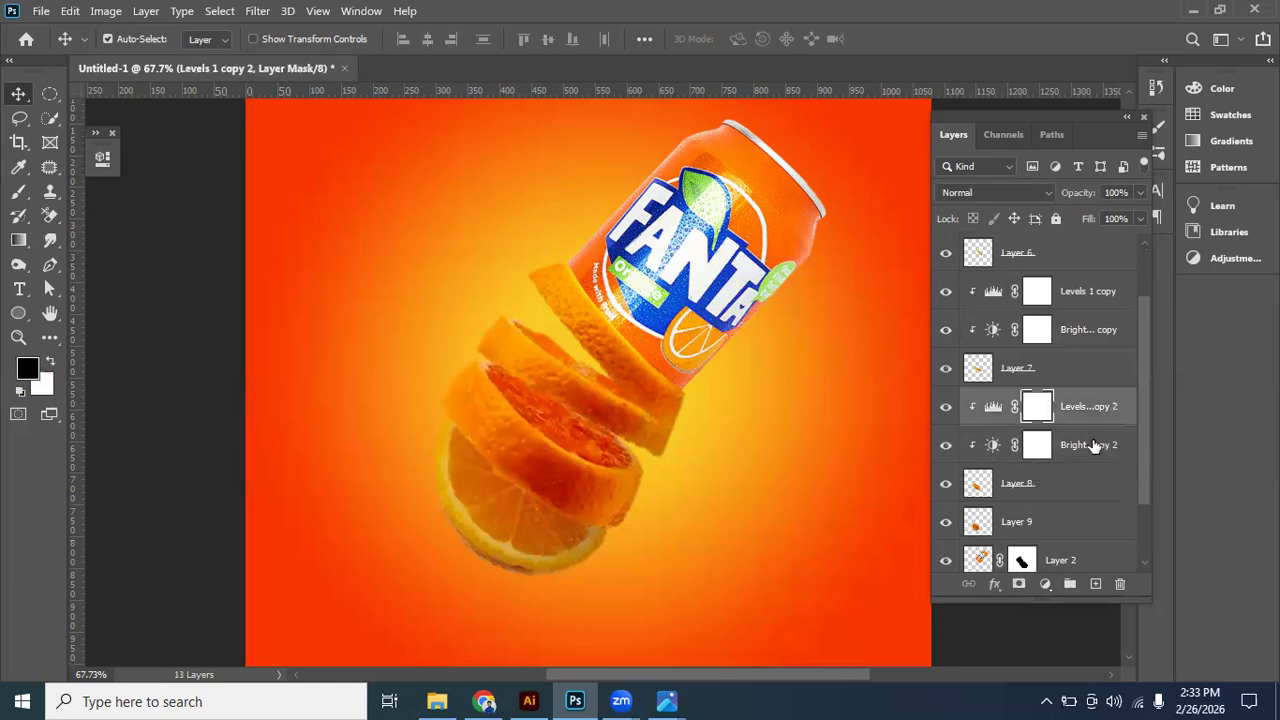
pyautogui.keyDown('shift'); pyautogui.click(1094, 446); pyautogui.keyUp('shift')
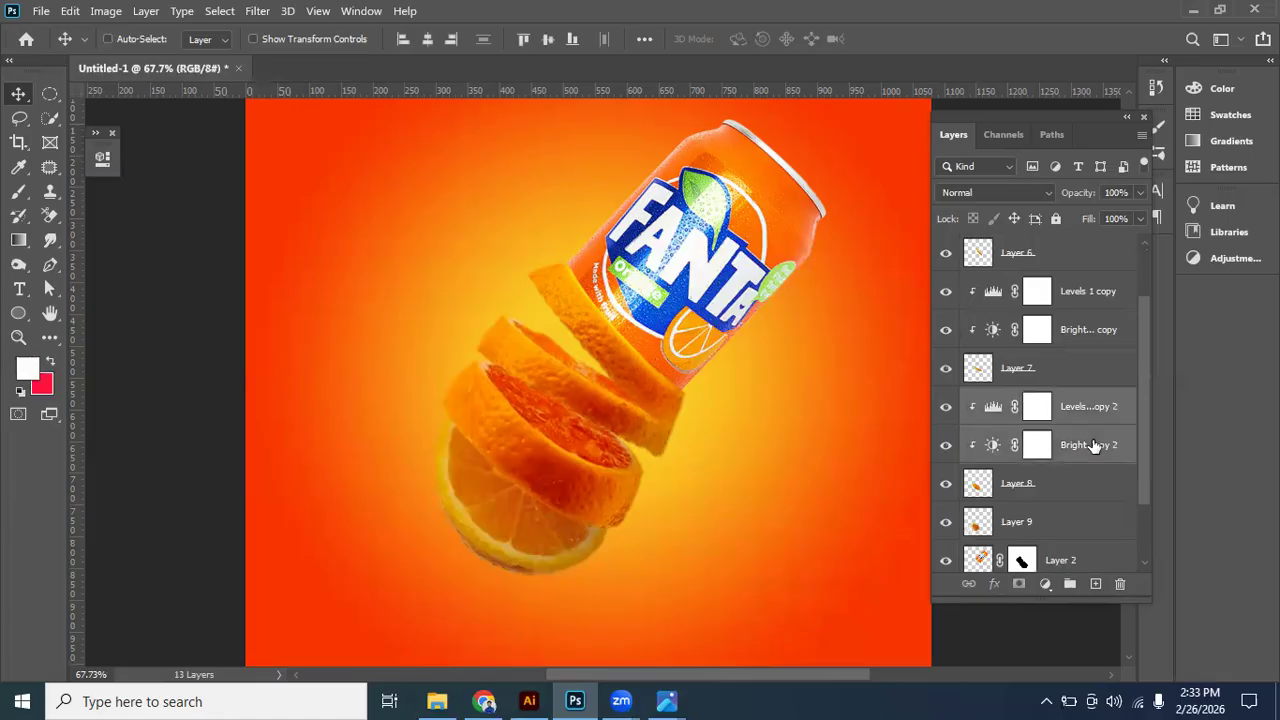
pyautogui.hotkey('ctrl', 'j')
pyautogui.moveTo(1066, 414); pyautogui.dragTo(956, 540)
pyautogui.scroll(-1, 951, 506)
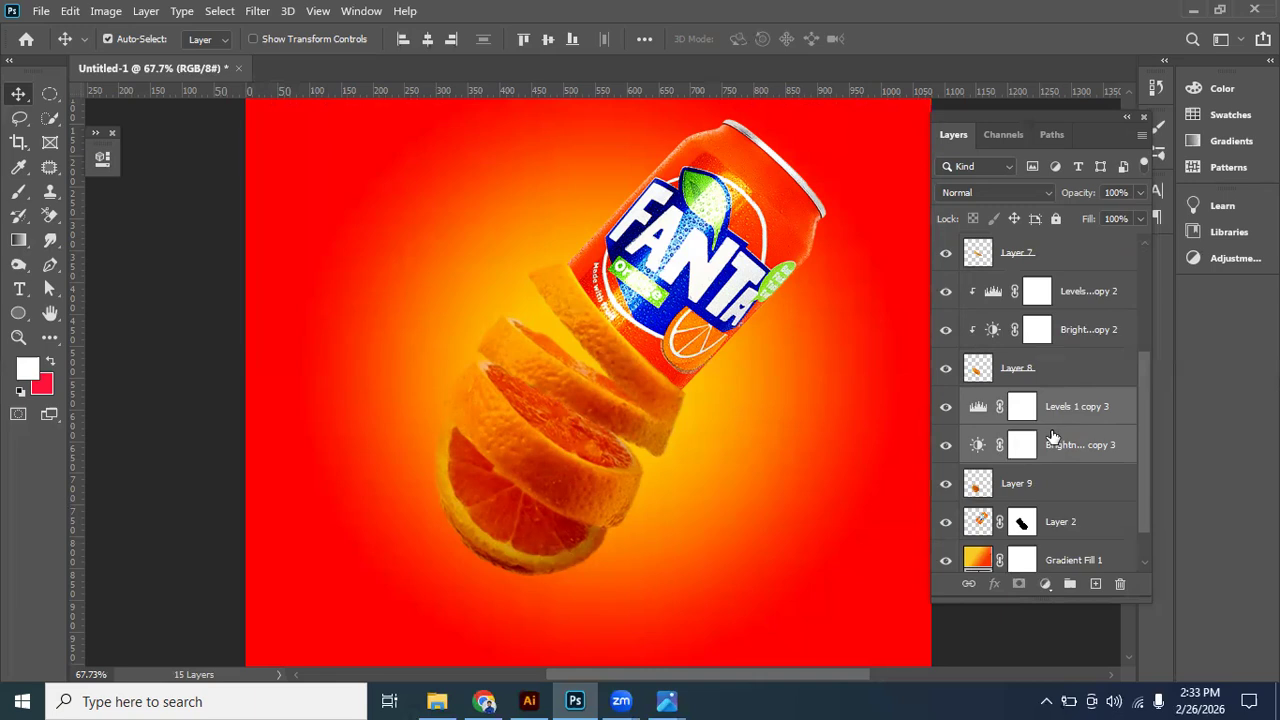
# - Clip the third pair of copied Levels and Brightness/Contrast adjustments to Layer 9, and check the bottom slice by toggling its visibility
pyautogui.rightClick(868, 393)
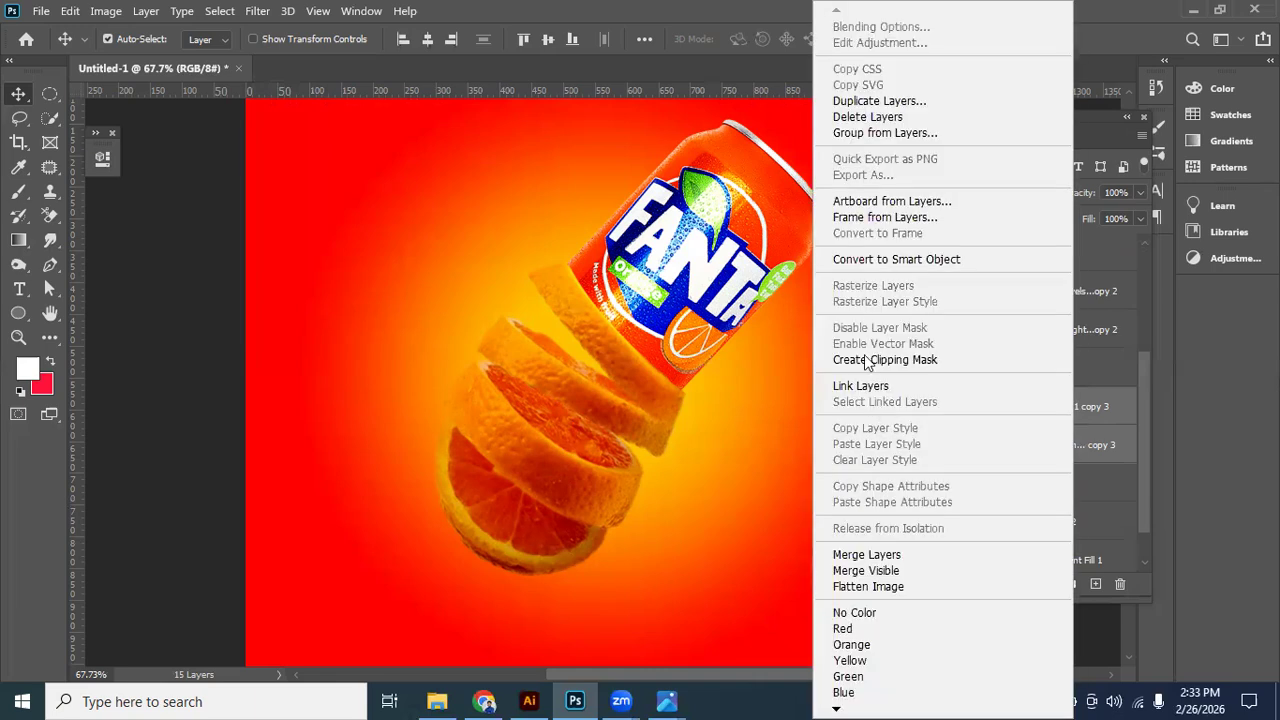
pyautogui.click(868, 358)
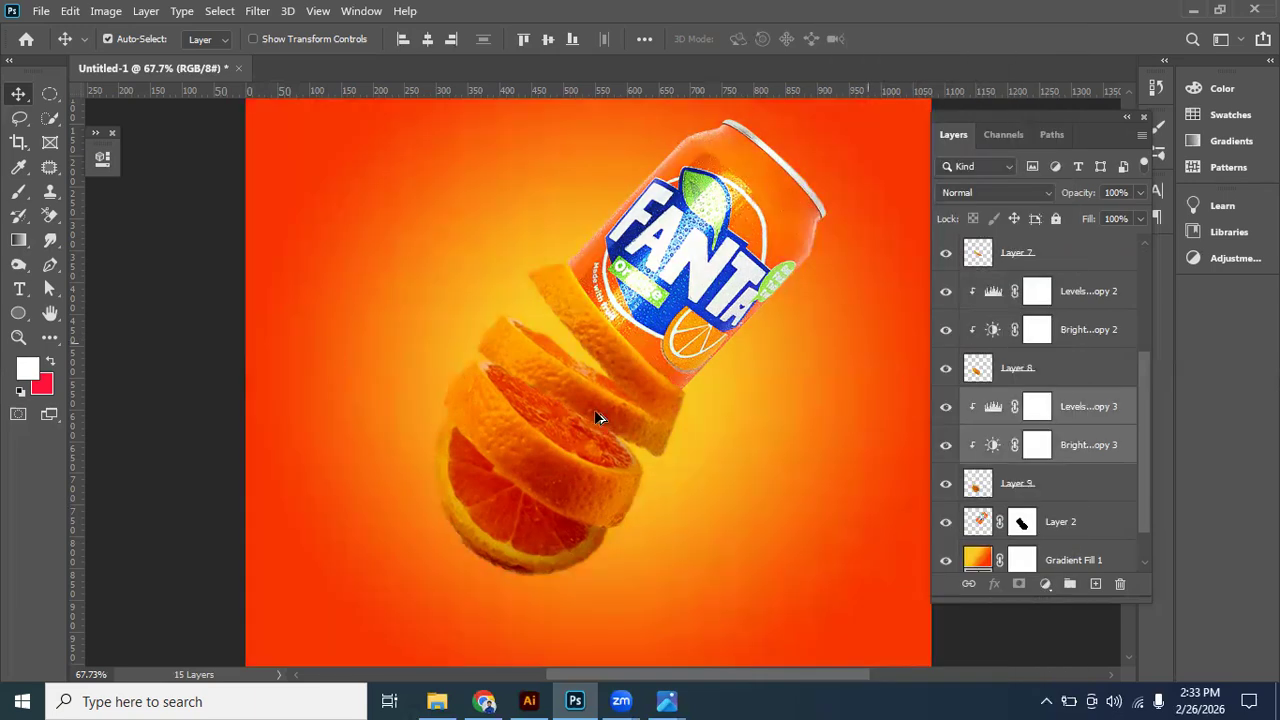
pyautogui.scroll(-3, 594, 409)
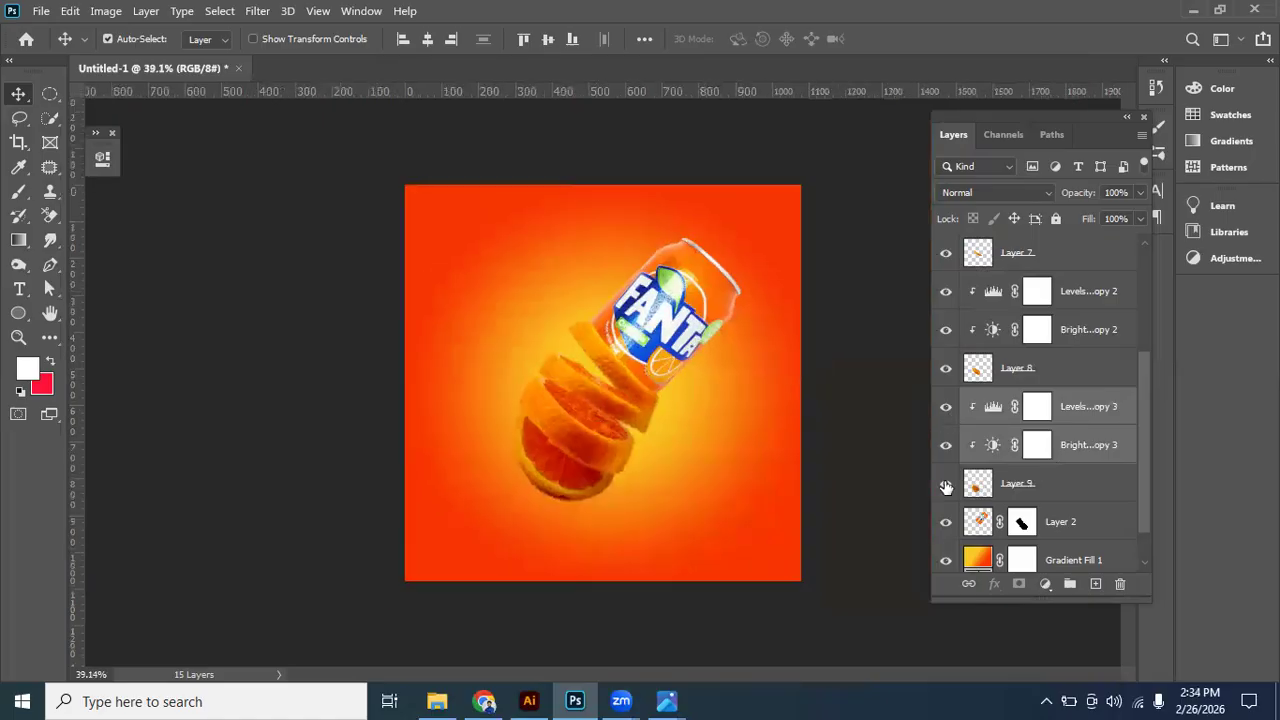
pyautogui.click(945, 486)
pyautogui.click(945, 486)
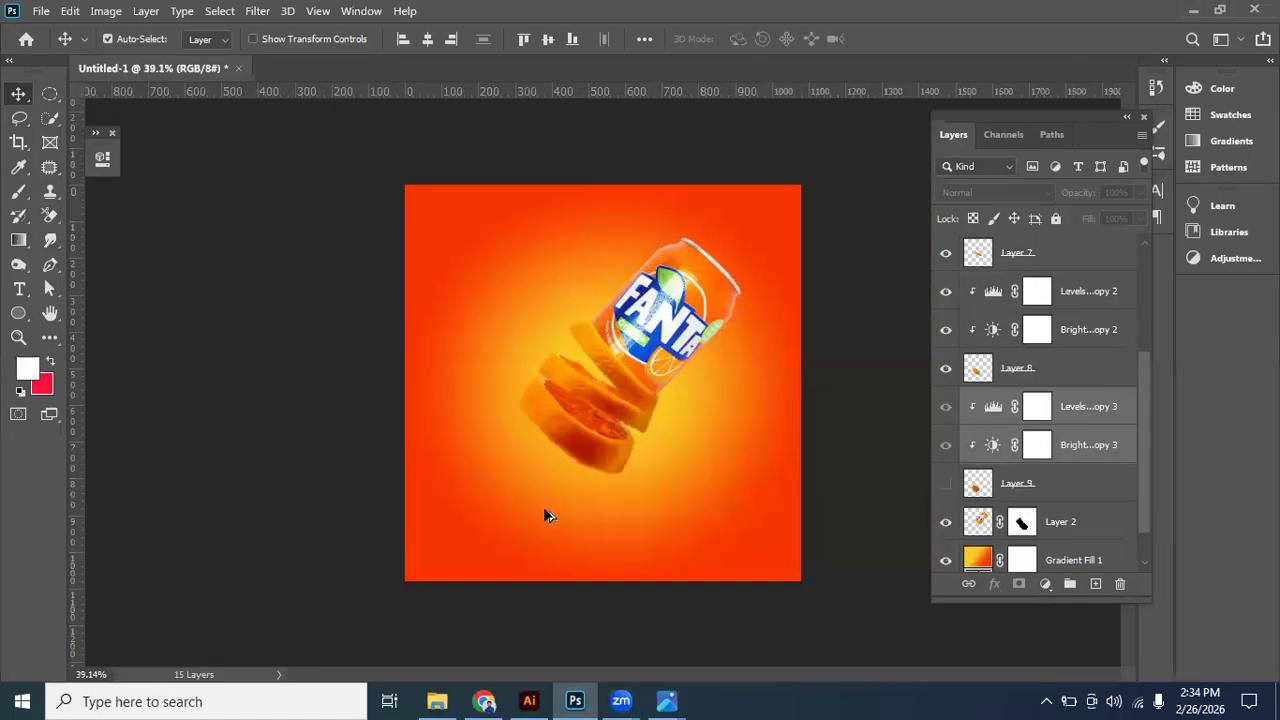
pyautogui.scroll(4, 546, 515)
pyautogui.scroll(2, 555, 550)
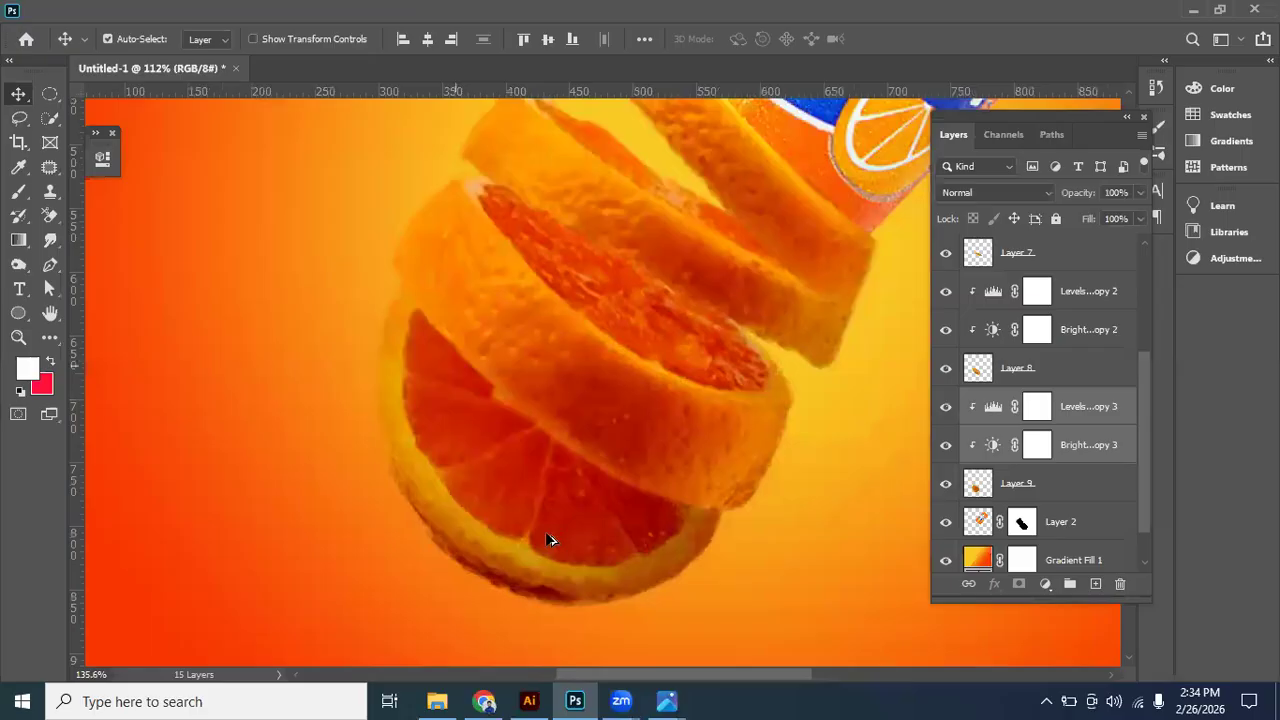
# - Review the whole composition with no layer selected and compare it with the DYD project 2.jpg reference image
pyautogui.scroll(-3, 548, 540)
pyautogui.scroll(-2, 820, 335)
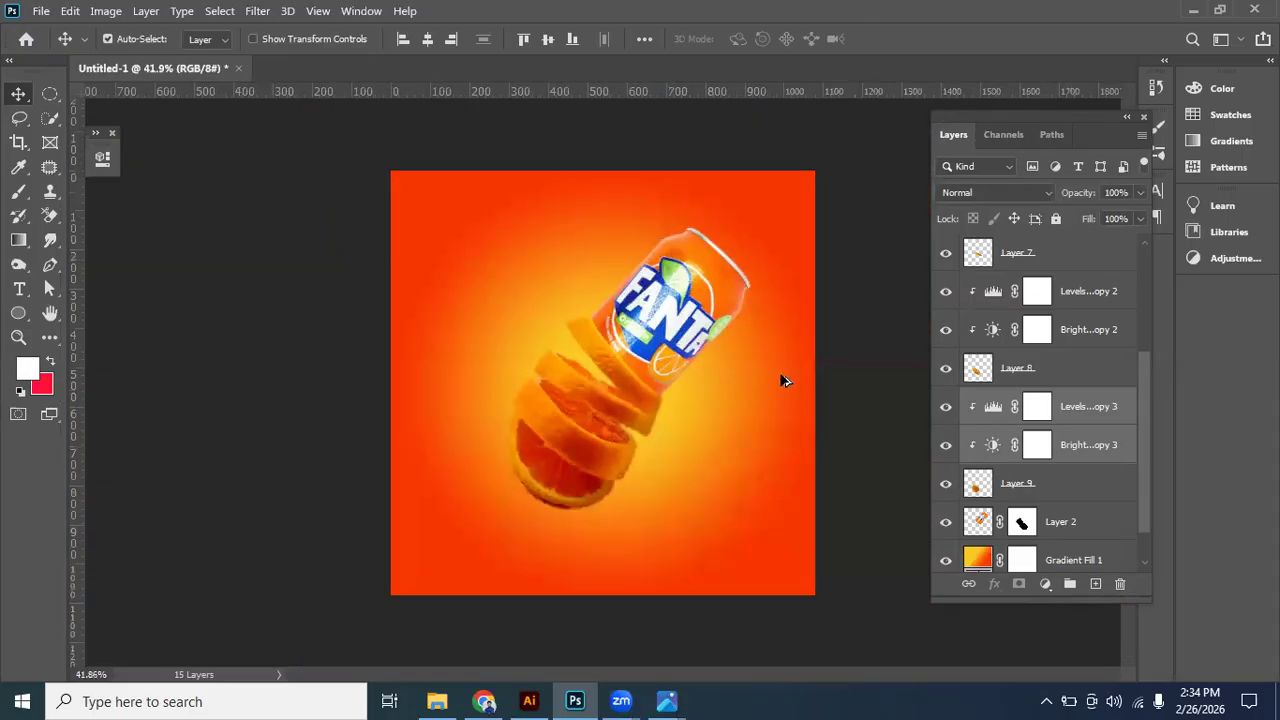
pyautogui.click(783, 380)
pyautogui.scroll(1, 783, 380)
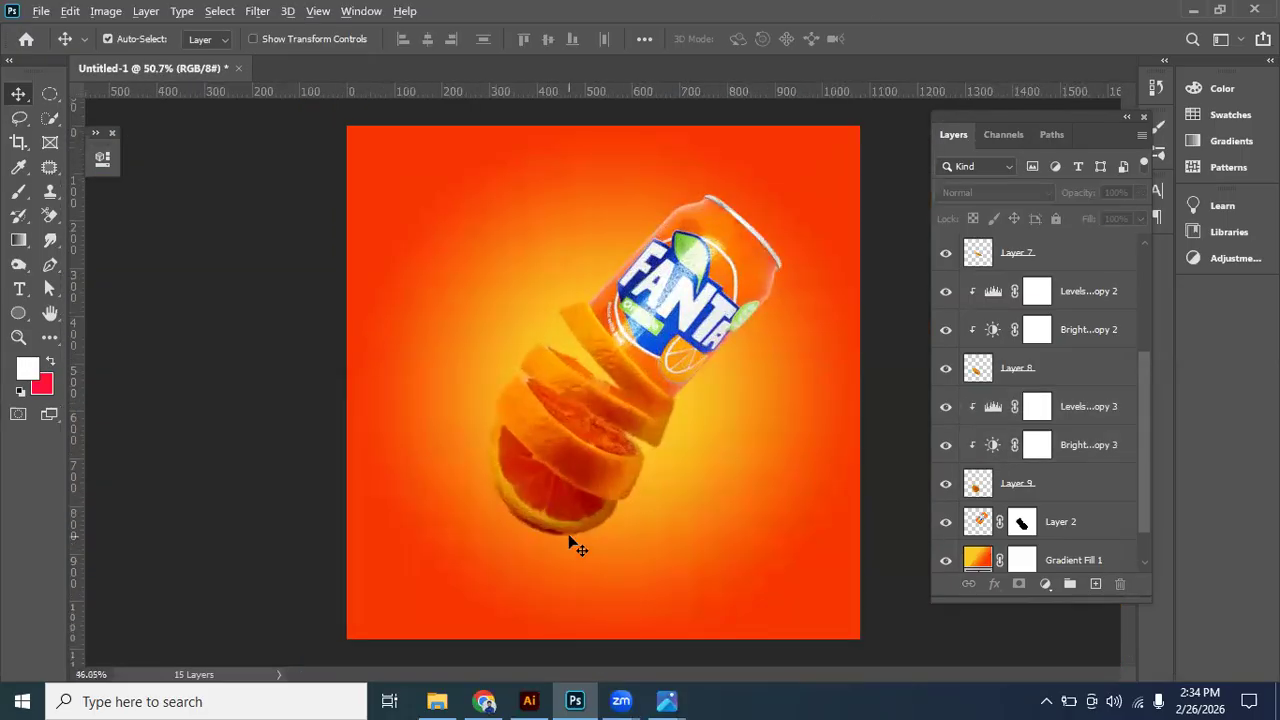
pyautogui.scroll(-1, 590, 612)
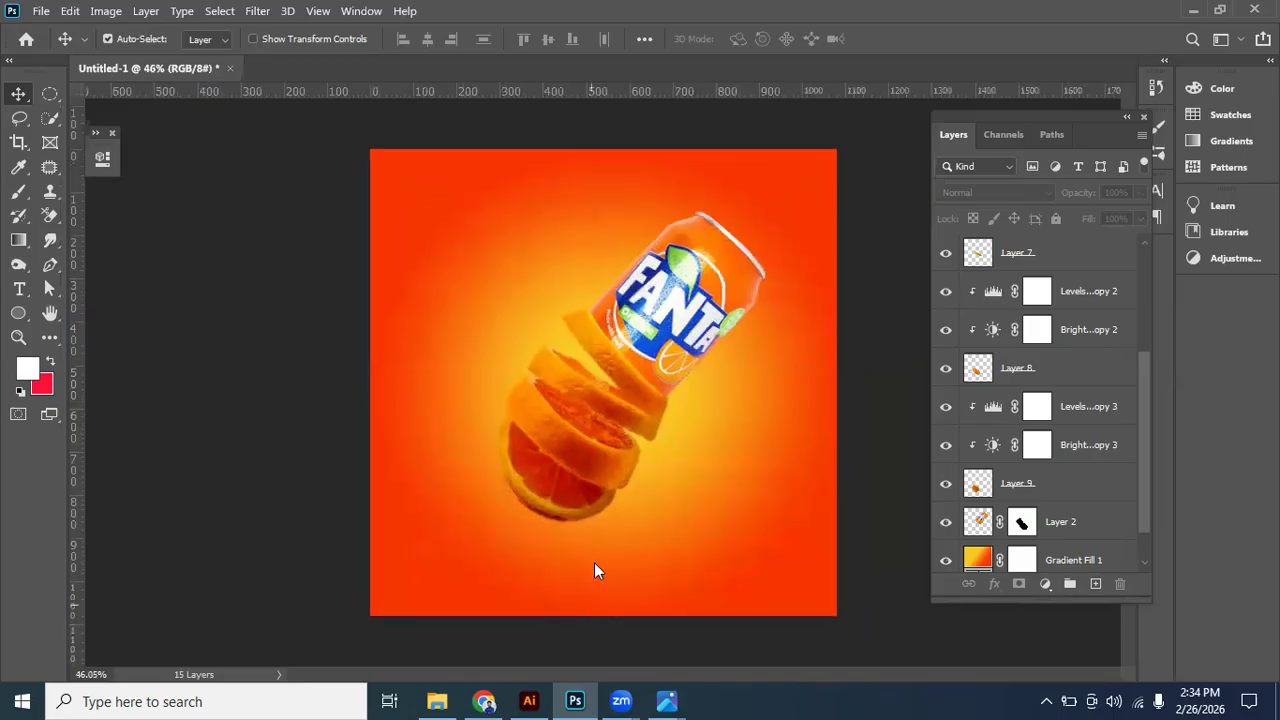
pyautogui.hotkey('alt', 'Tab')
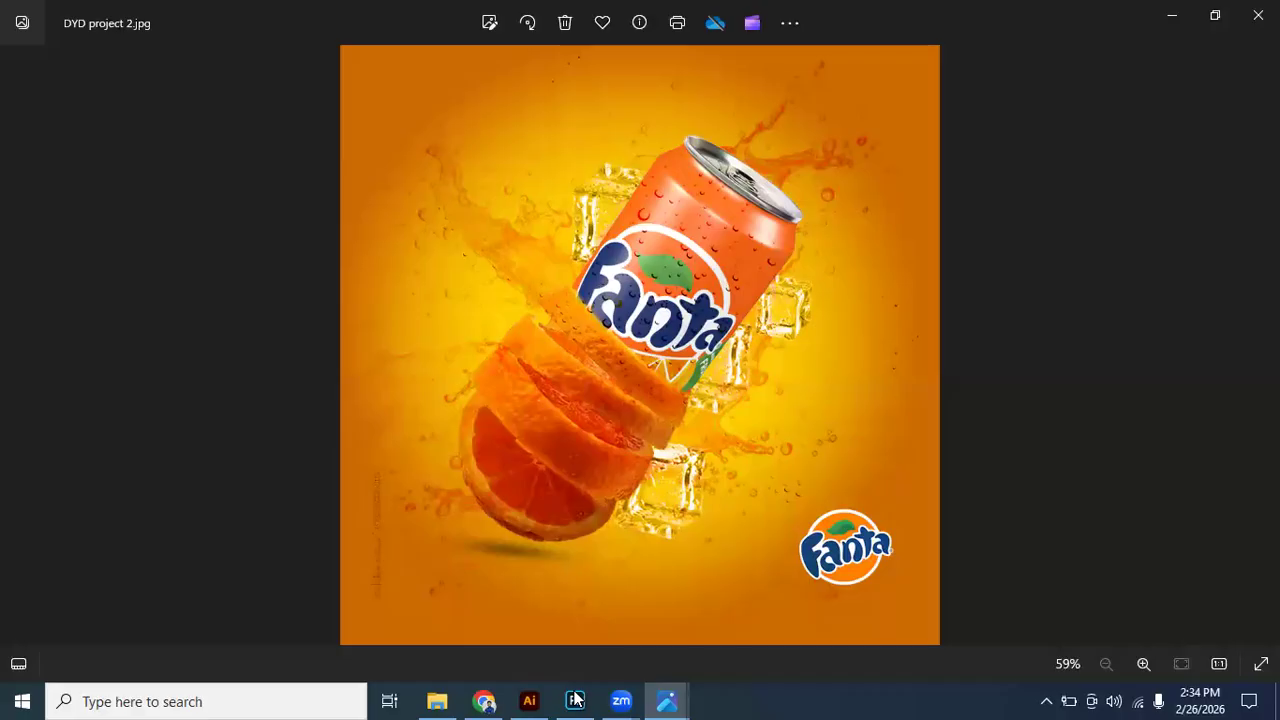
pyautogui.hotkey('alt', 'Tab')
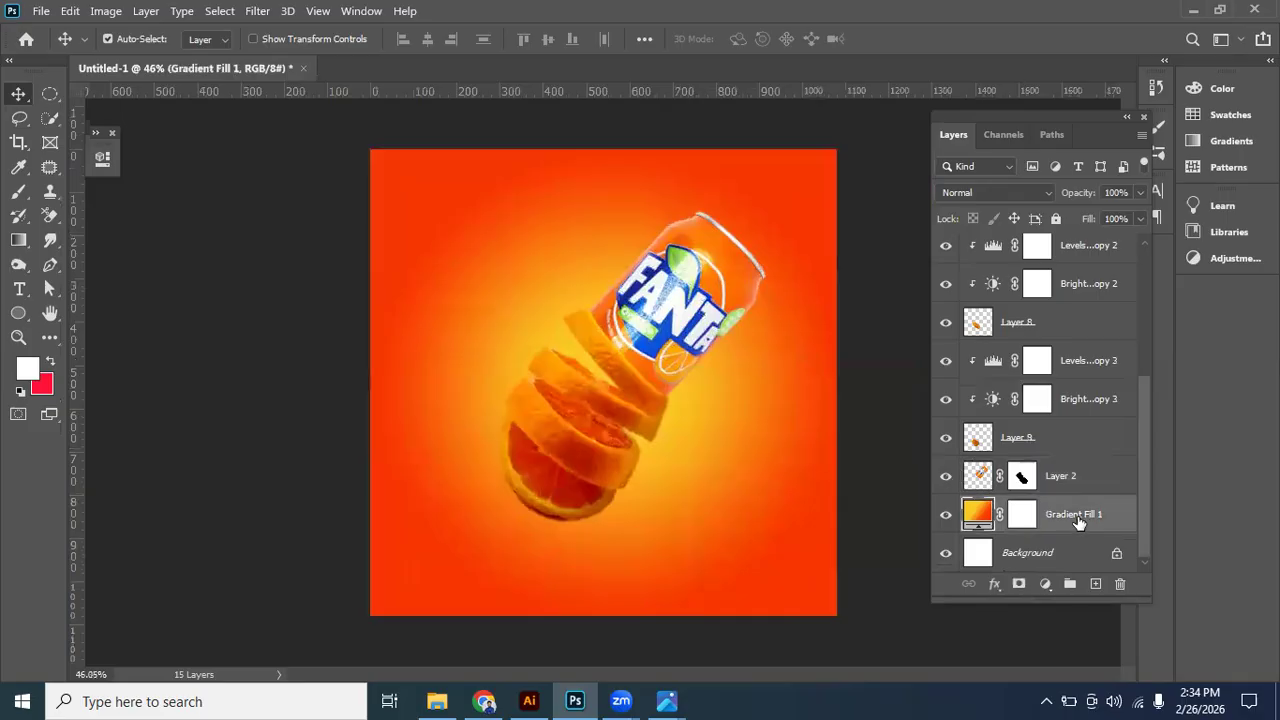
# - Add a new empty layer directly above Gradient Fill 1 and set the foreground colour to black for the Brush tool
pyautogui.click(1072, 586)
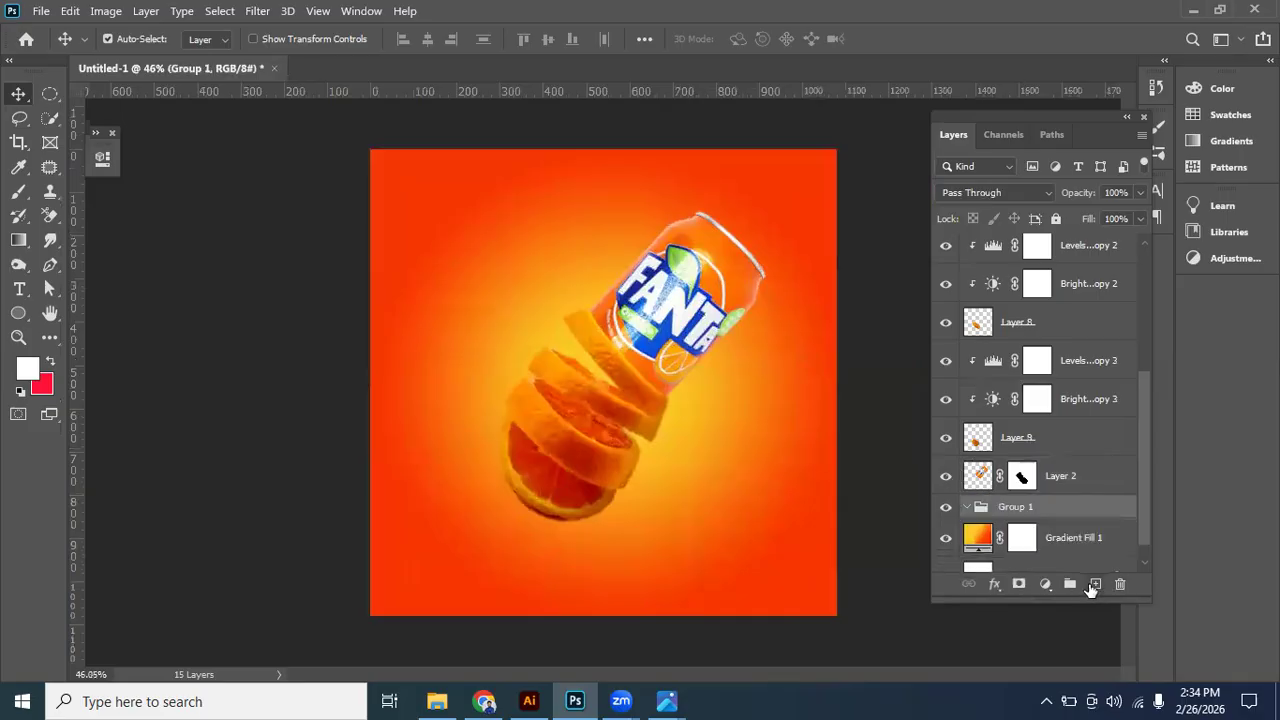
pyautogui.hotkey('ctrl', 'z')
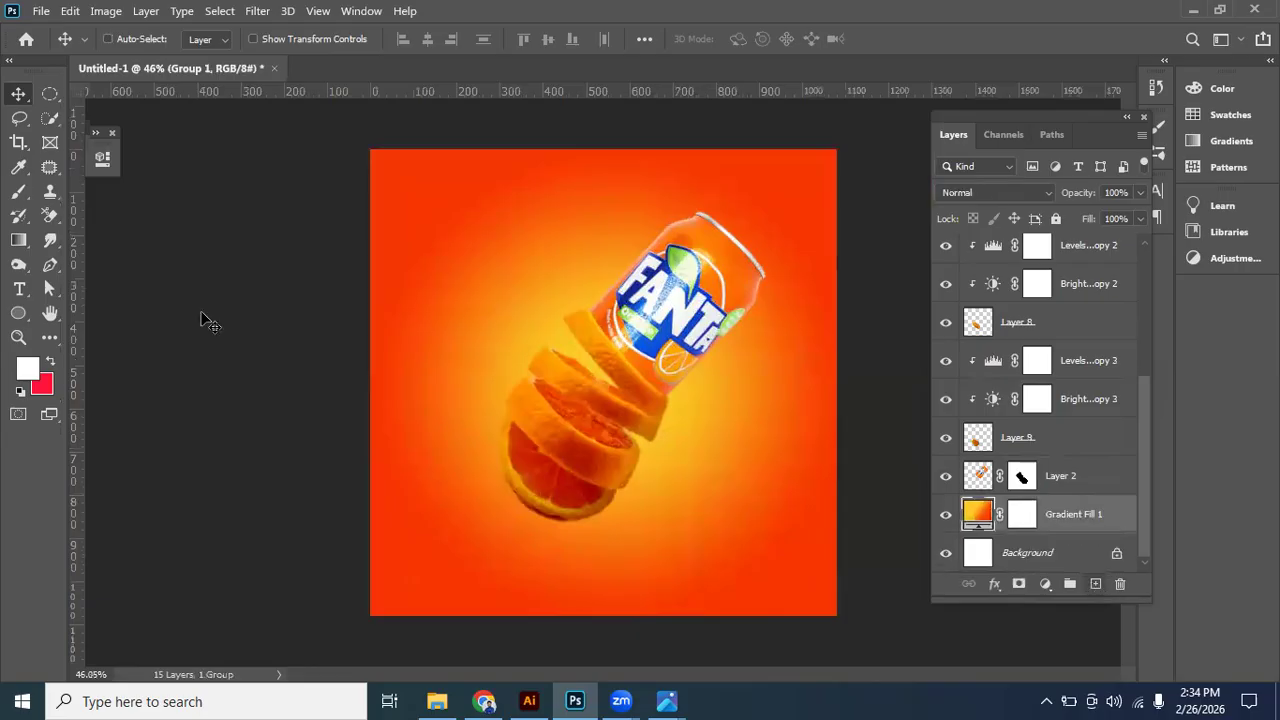
pyautogui.hotkey('ctrl', 'shift', 'alt', 'n')
pyautogui.press('b')
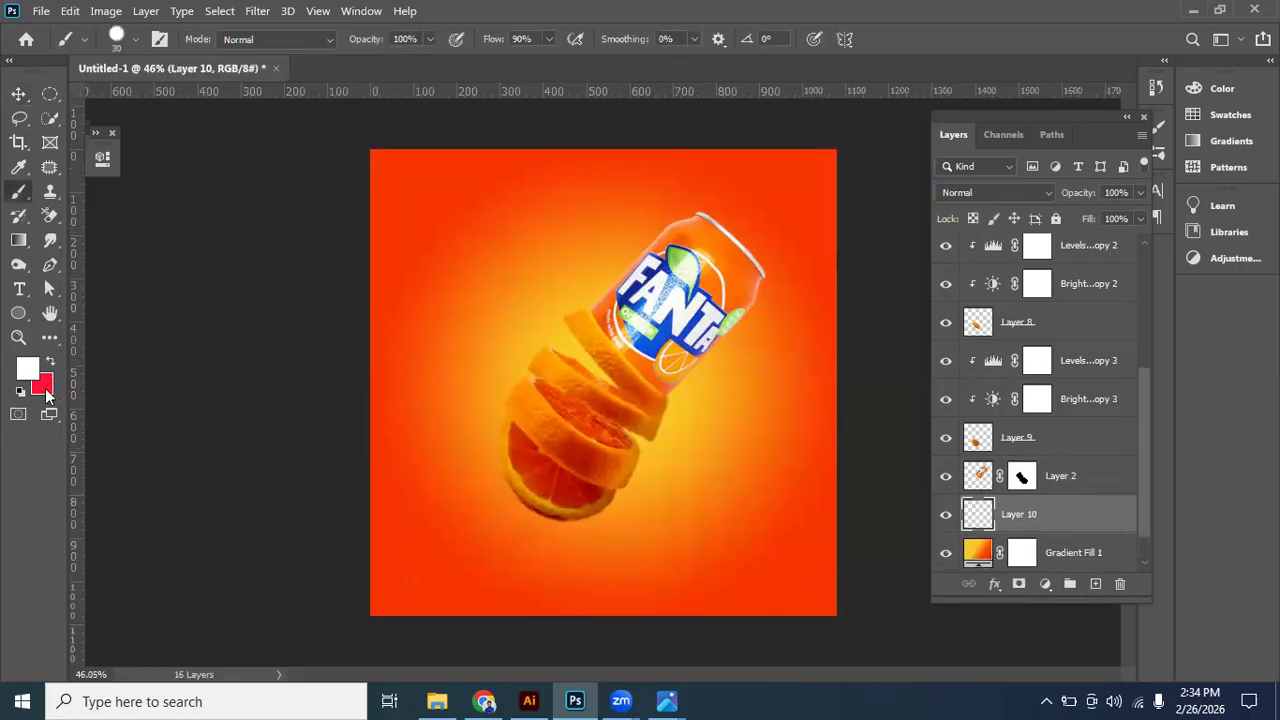
pyautogui.moveTo(841, 374); pyautogui.dragTo(772, 419)
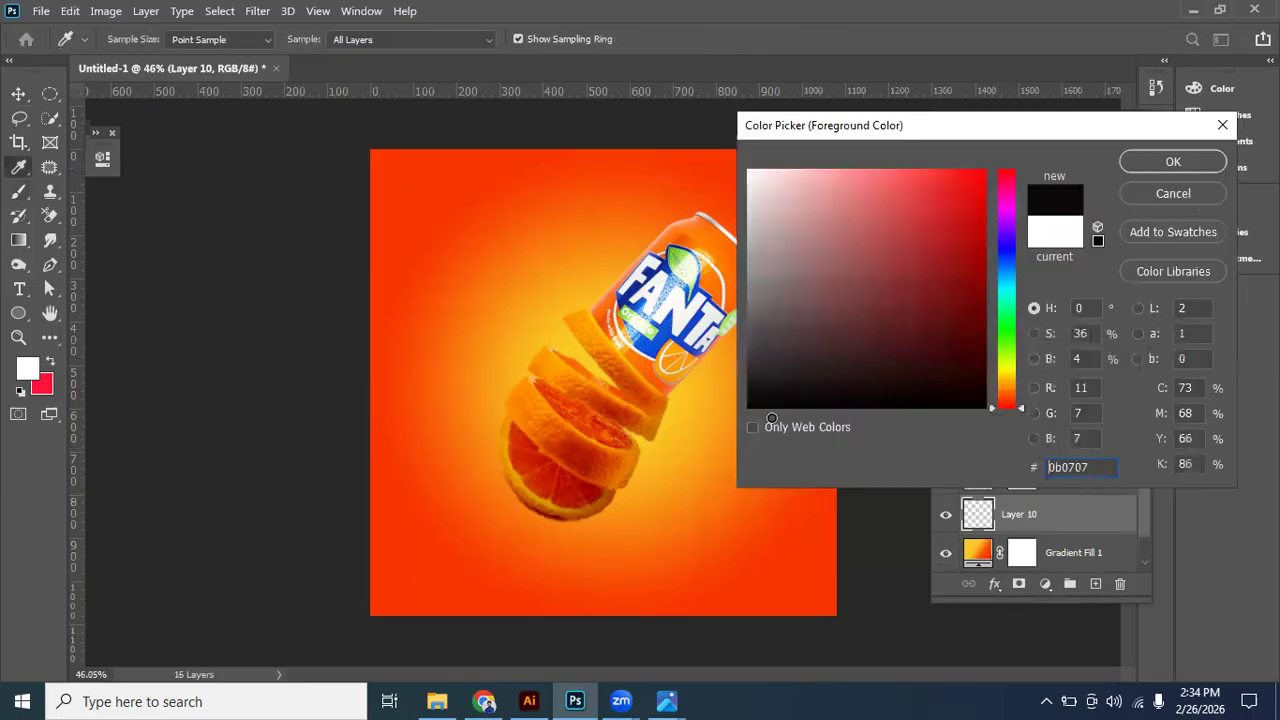
pyautogui.click(1164, 161)
pyautogui.press('b')
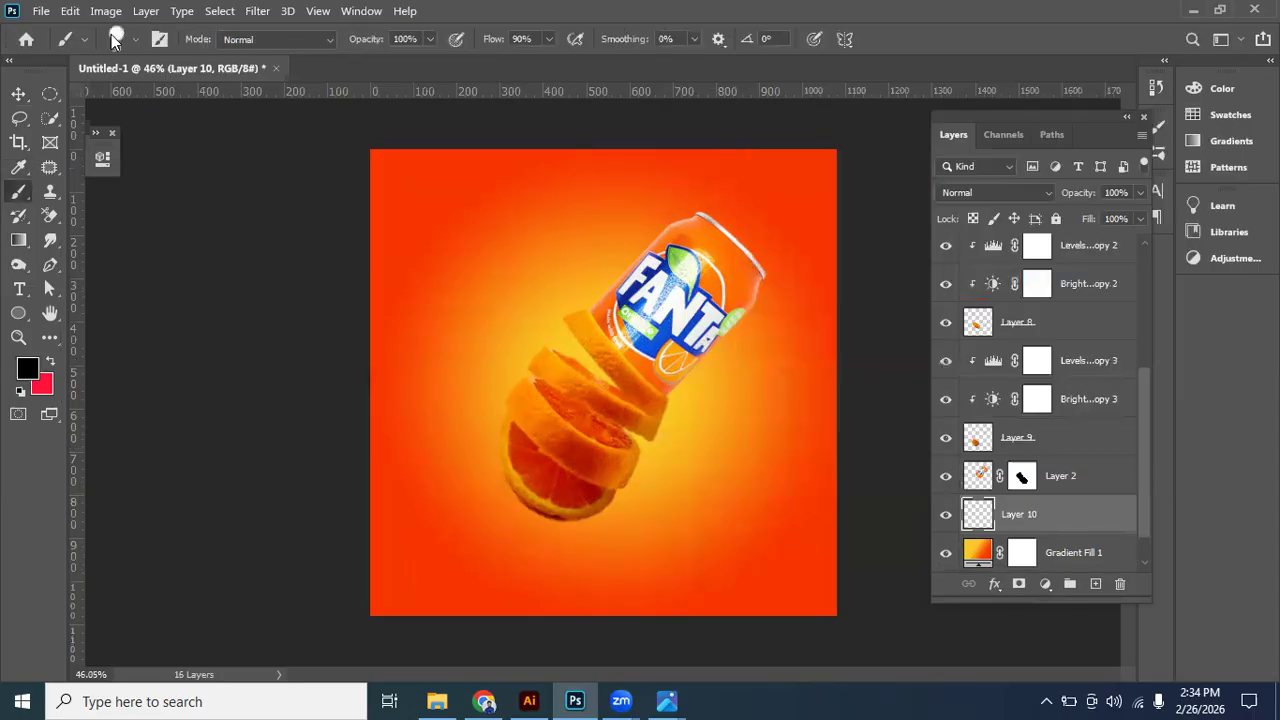
# - Paint a single black dab just below the bottom orange slice with the Soft Round Pressure Opacity and Flow brush at 150 px
pyautogui.click(116, 39)
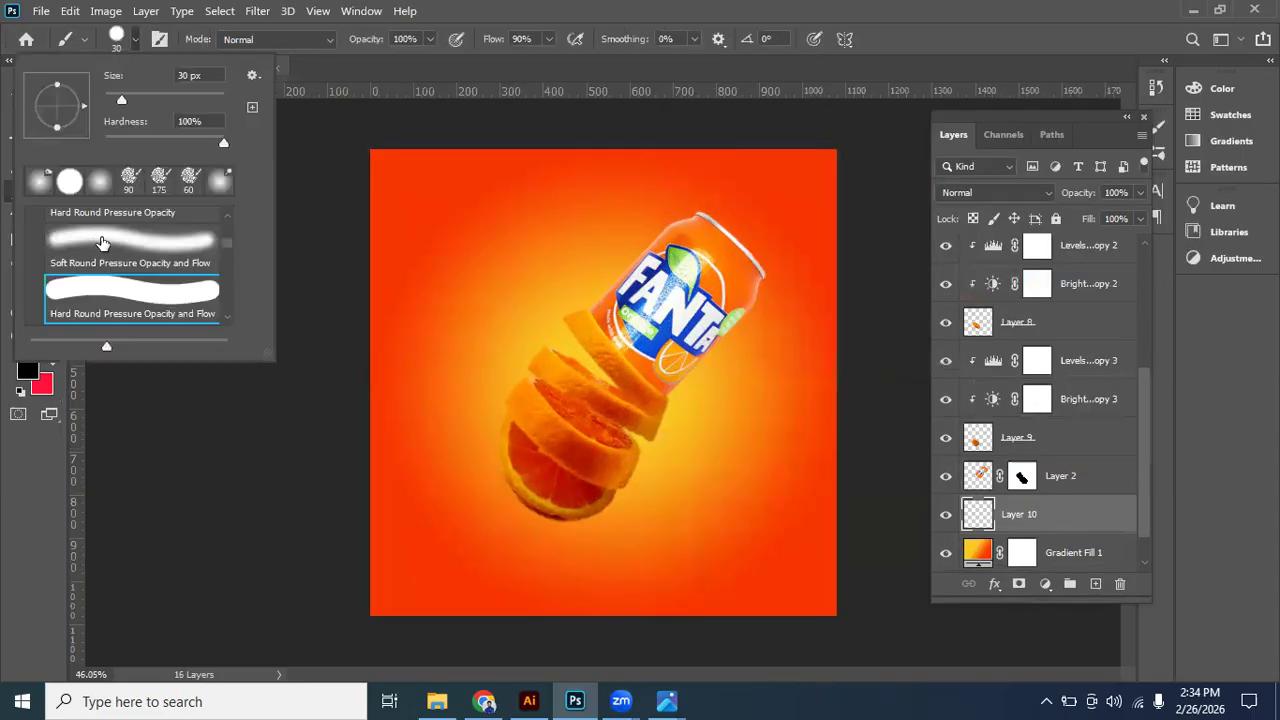
pyautogui.click(540, 40)
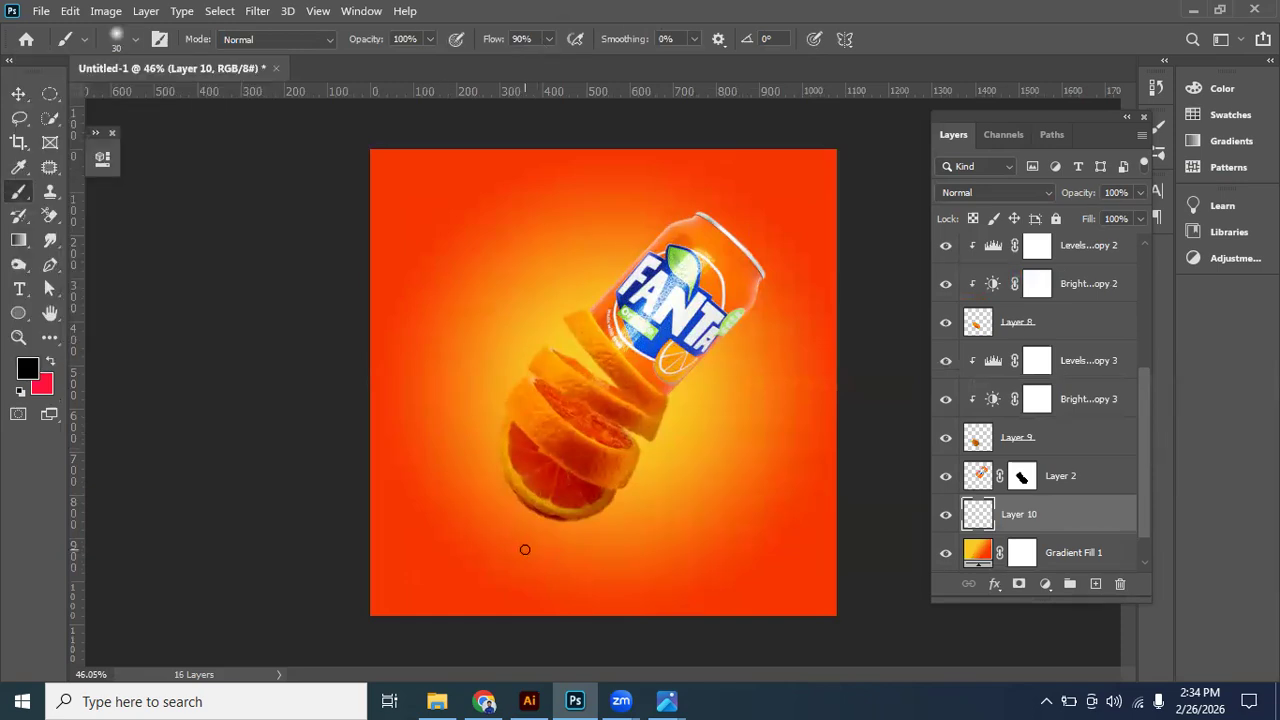
pyautogui.press(']')
pyautogui.press(']')
pyautogui.press(']')
pyautogui.press(']')
pyautogui.press(']')
pyautogui.press(']')
pyautogui.press(']')
pyautogui.press(']')
pyautogui.press(']')
pyautogui.click(522, 548)
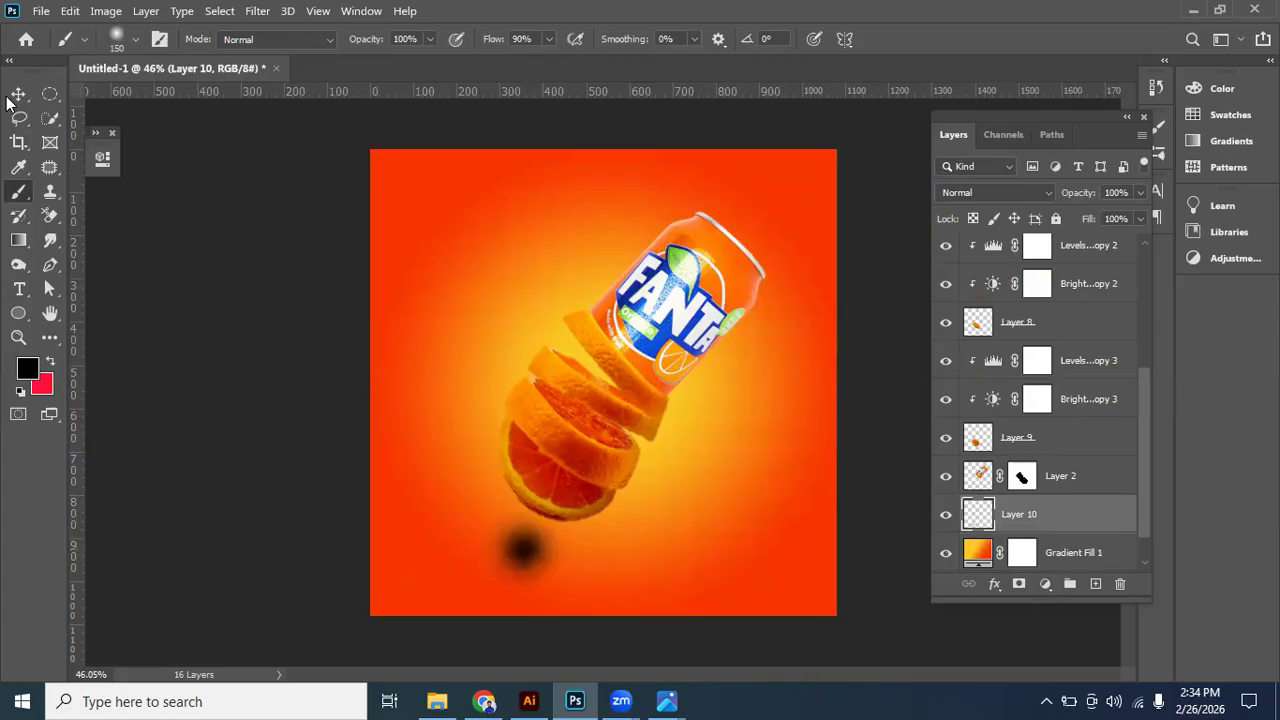
# - Transform the black dab into a flat shadow under the bottom slice, about 125% wide and 25% high
pyautogui.press('v')
pyautogui.hotkey('ctrl', 't')
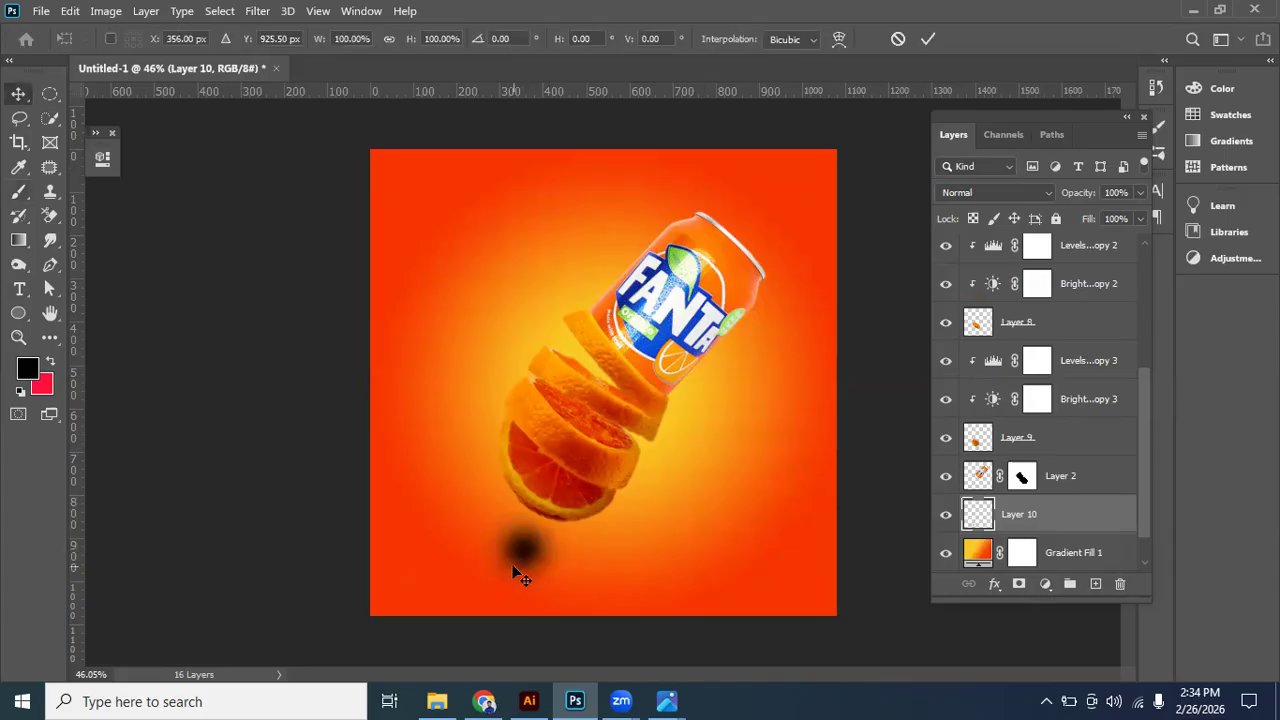
pyautogui.moveTo(519, 496)
pyautogui.mouseDown()
pyautogui.moveTo(528, 577)
pyautogui.moveTo(557, 524)
pyautogui.mouseUp()
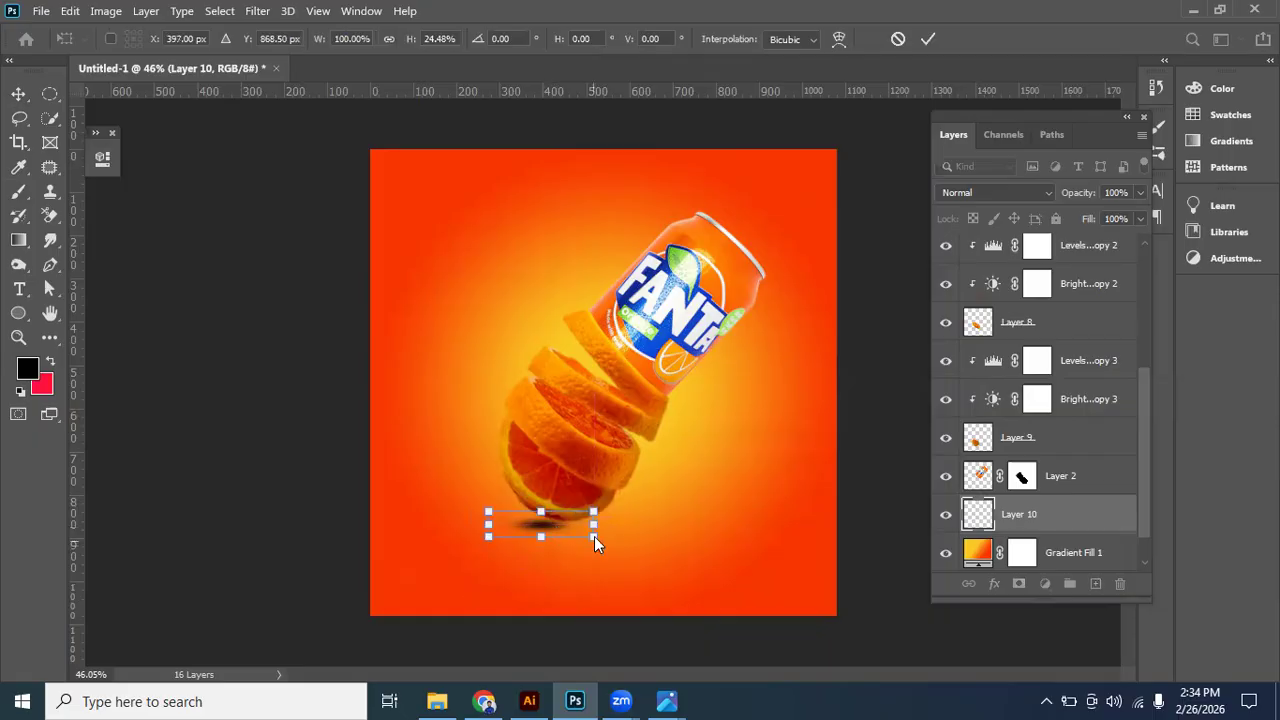
pyautogui.moveTo(541, 511); pyautogui.dragTo(592, 525)
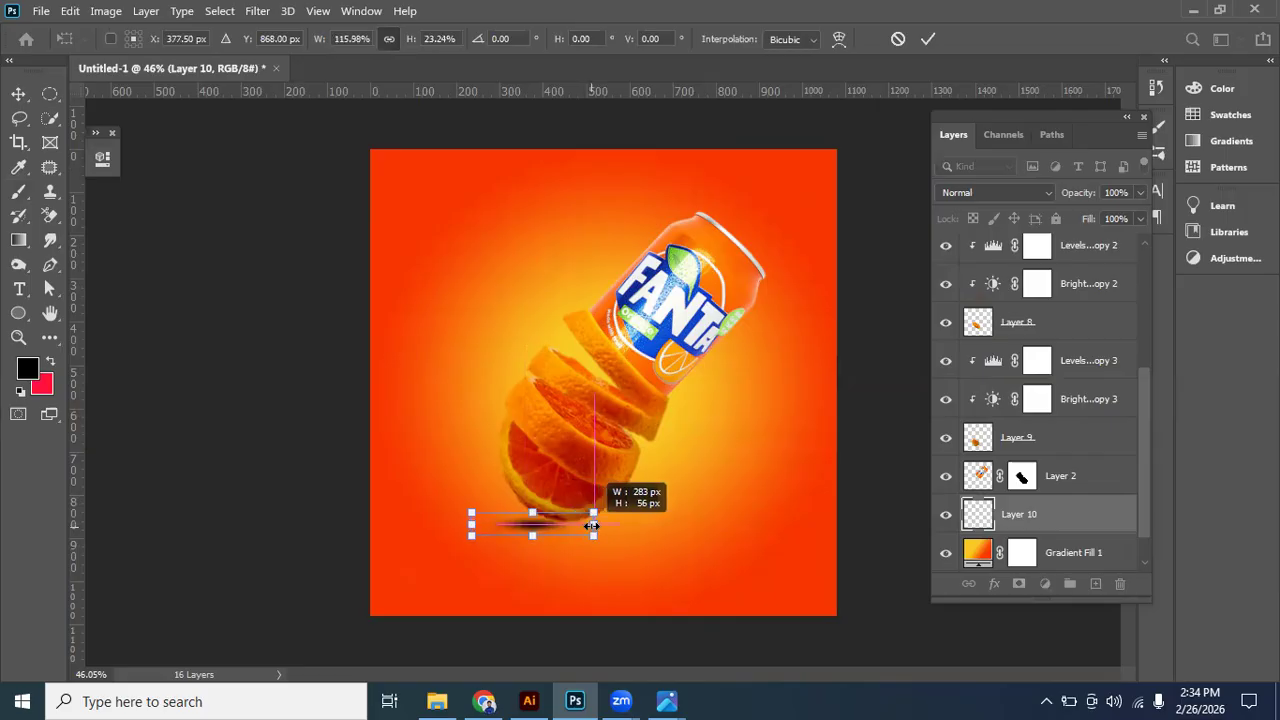
pyautogui.moveTo(592, 525); pyautogui.dragTo(607, 525)
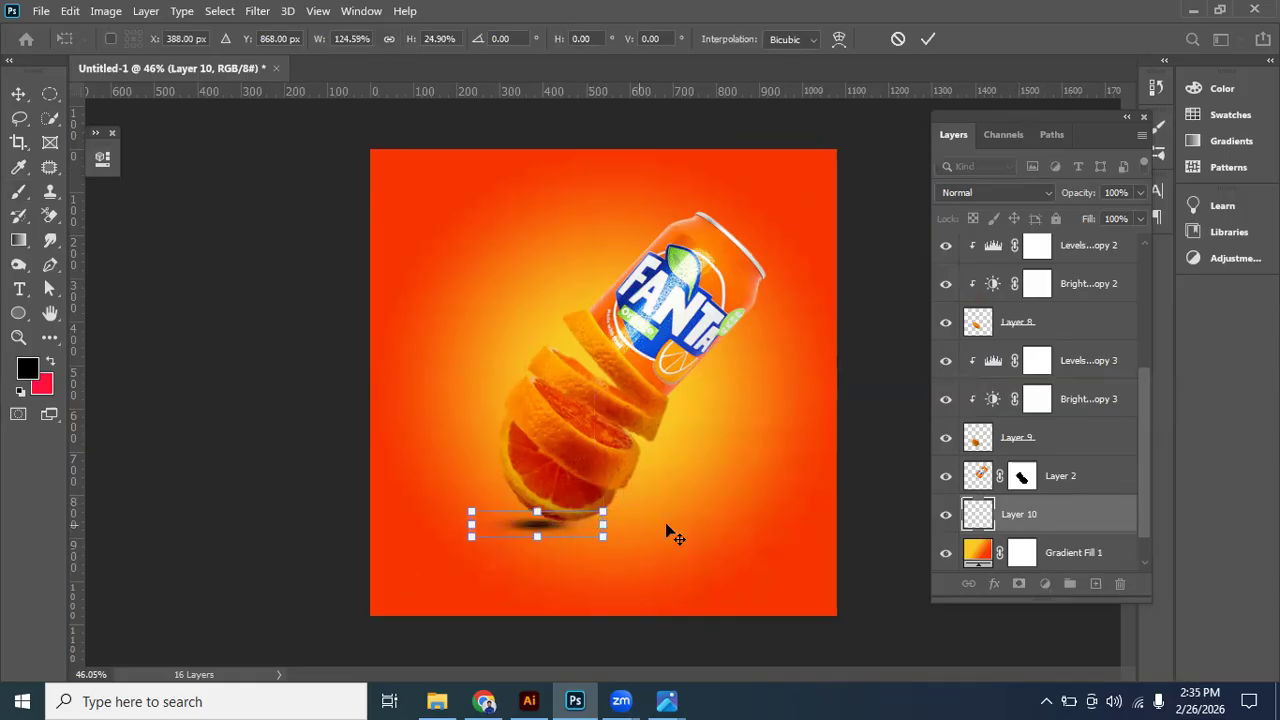
pyautogui.press('Return')
# - Nudge the shadow left and slightly down beneath the slice, and lower Layer 10's opacity to 58%
pyautogui.hotkey('shift', 'Left')
pyautogui.hotkey('shift', 'Left')
pyautogui.hotkey('shift', 'Left')
pyautogui.hotkey('shift', 'Down')
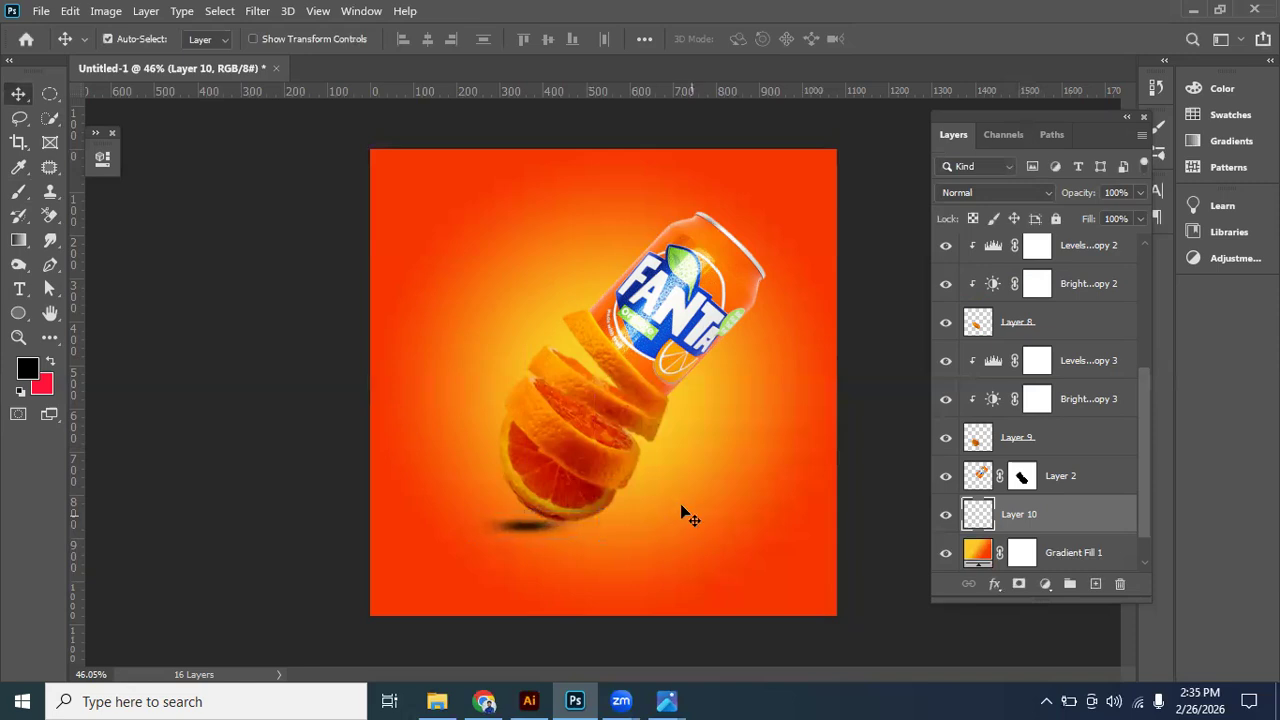
pyautogui.moveTo(1137, 197); pyautogui.dragTo(1102, 220)
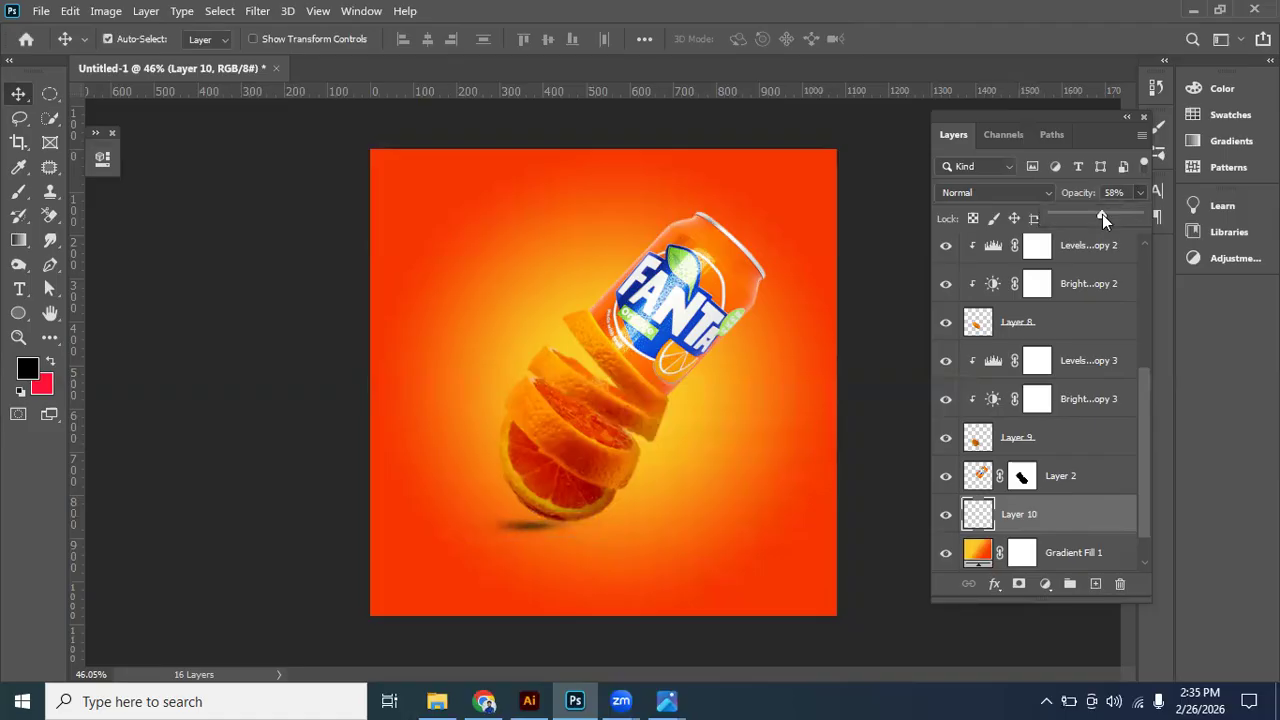
# - Soften the shadow on Layer 10 with a Gaussian Blur, and check its effect by toggling the layer's visibility
pyautogui.click(258, 10)
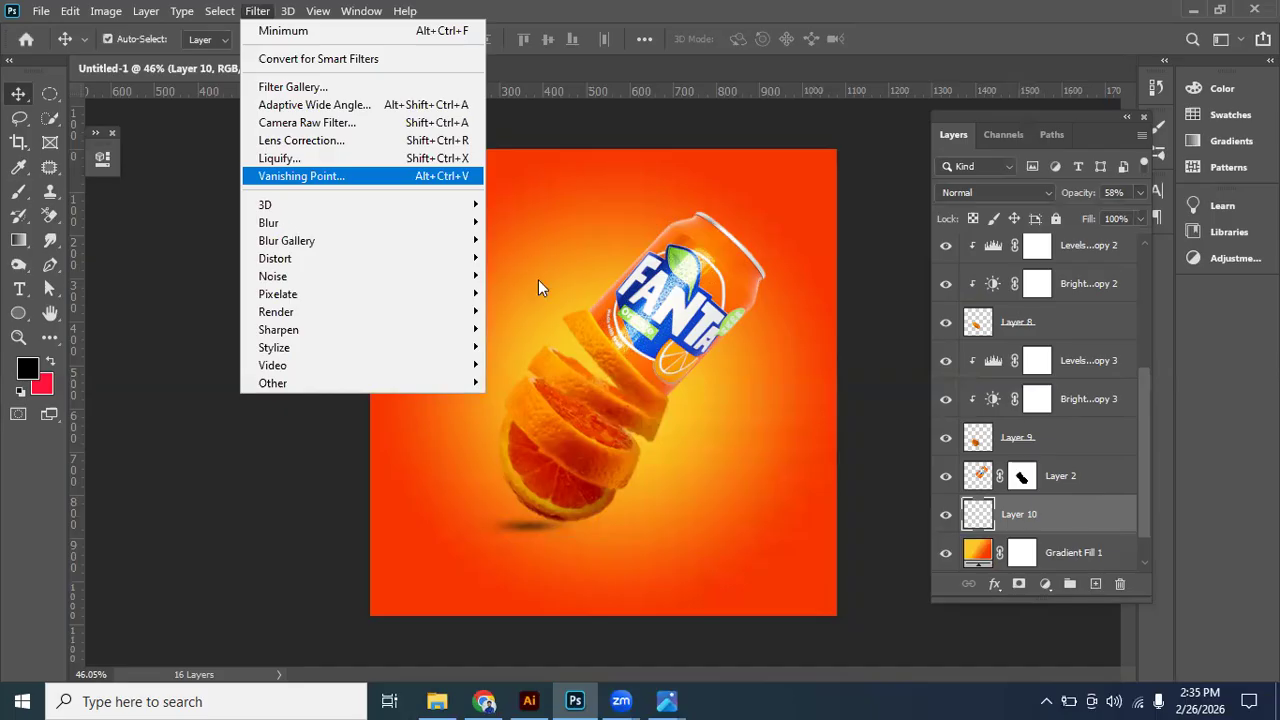
pyautogui.moveTo(285, 223)
pyautogui.click(565, 293)
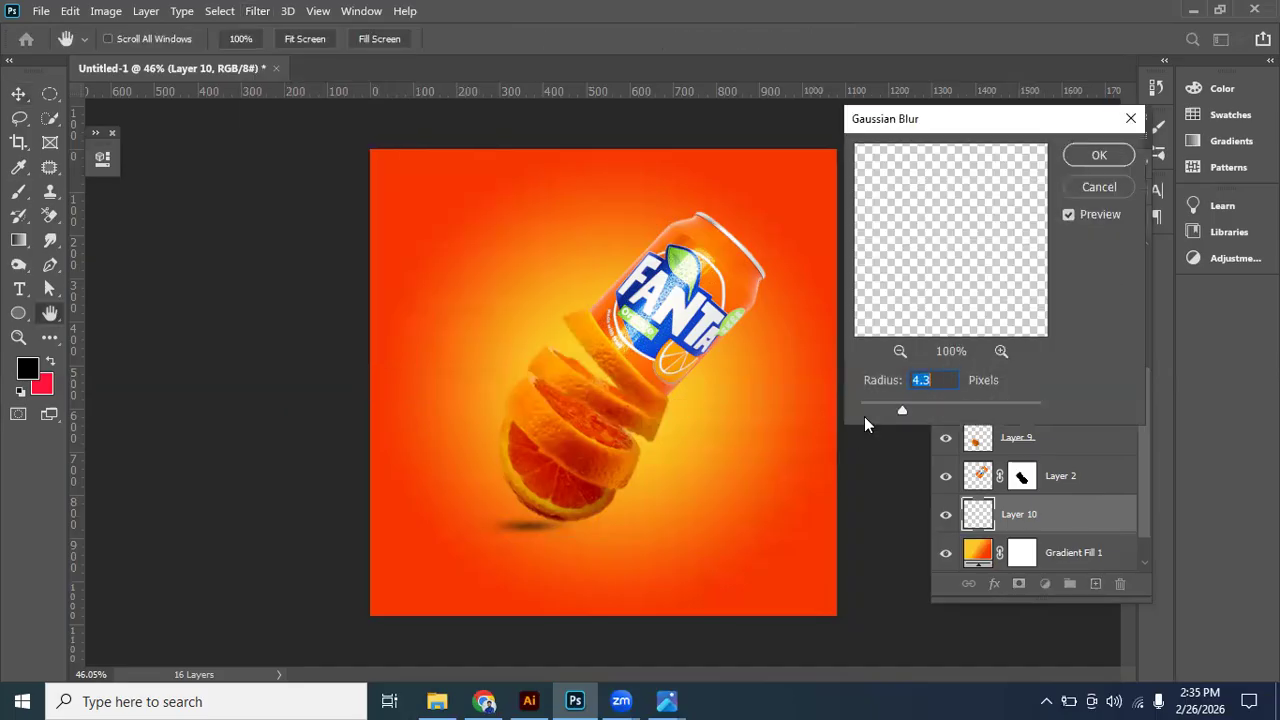
pyautogui.moveTo(902, 409); pyautogui.dragTo(904, 412)
pyautogui.click(918, 409)
pyautogui.click(1099, 157)
pyautogui.press('v')
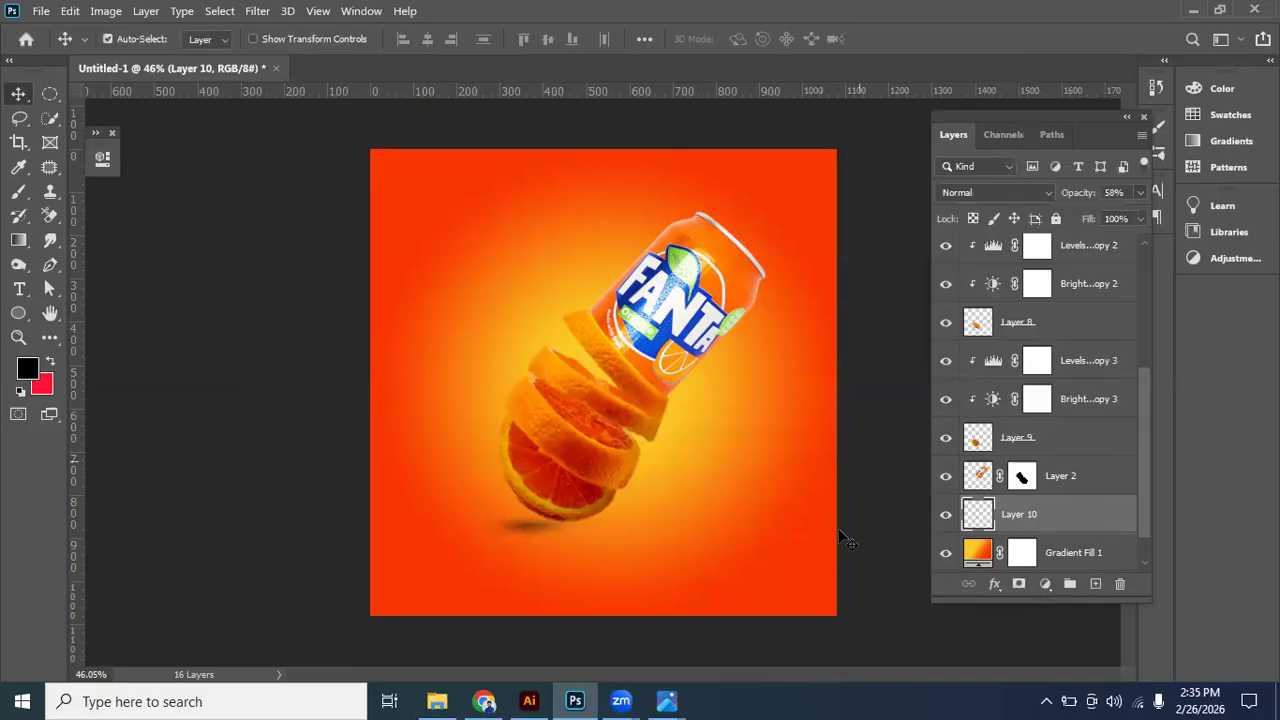
pyautogui.click(946, 514)
pyautogui.click(946, 514)
# - Stretch the blurred shadow wider toward its outer left end and check it against the whole composition
pyautogui.hotkey('ctrl', 't')
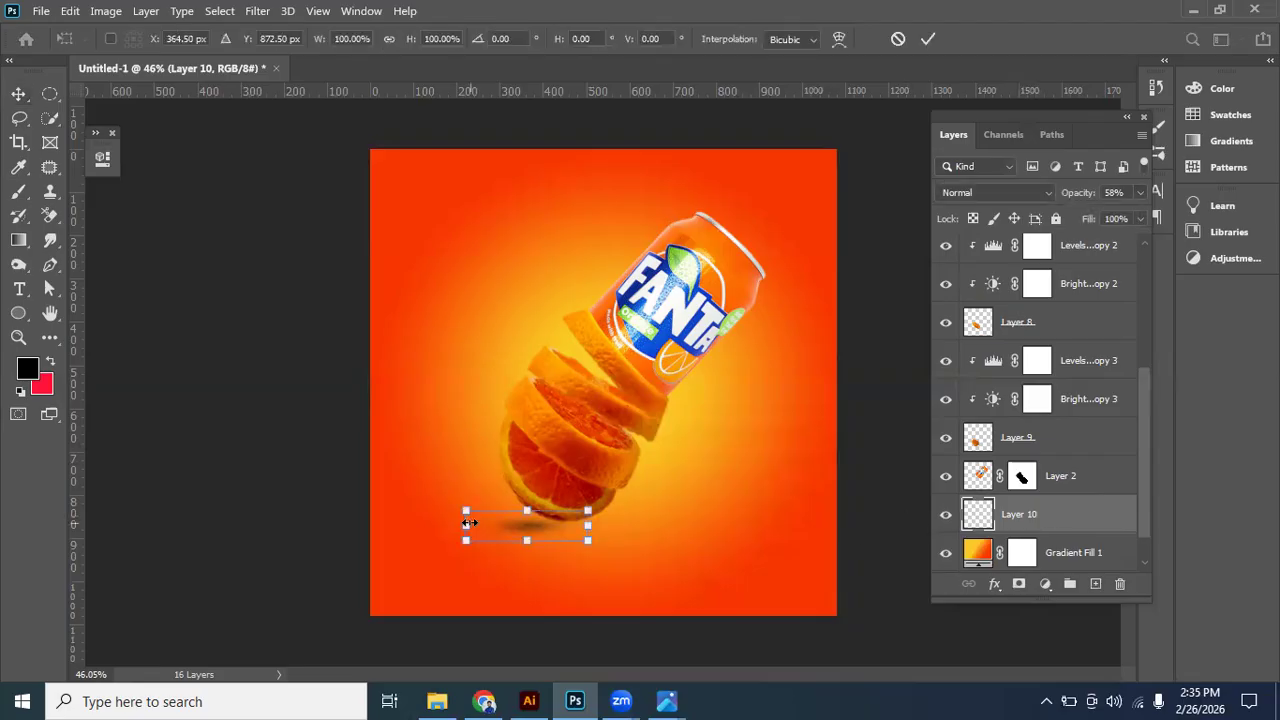
pyautogui.moveTo(460, 524); pyautogui.dragTo(438, 525)
pyautogui.press('Return')
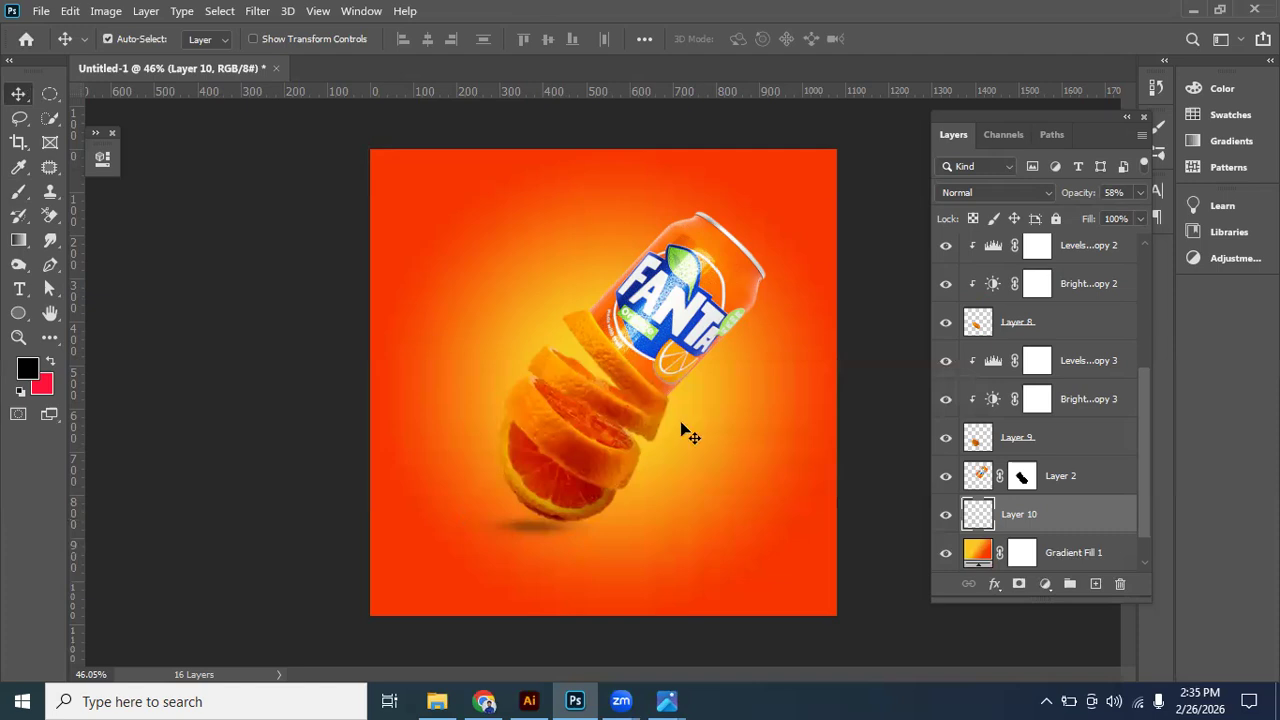
pyautogui.scroll(-2, 674, 421)
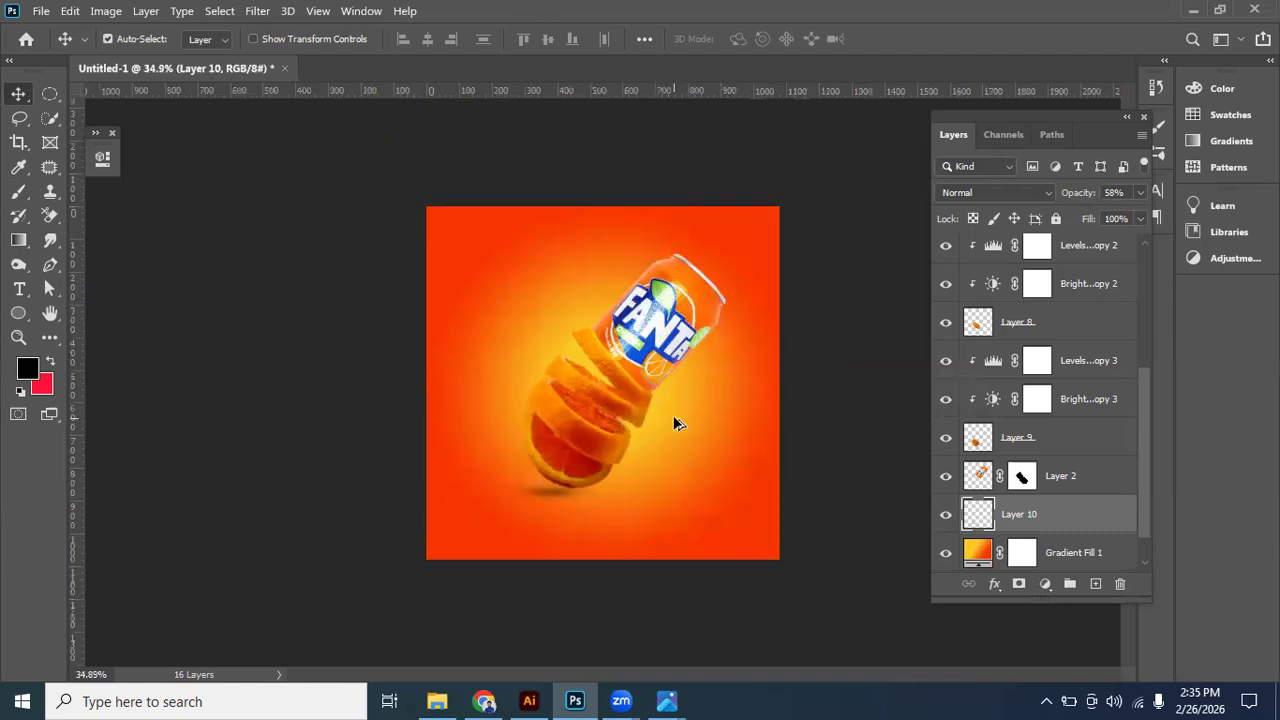
pyautogui.scroll(1, 536, 522)
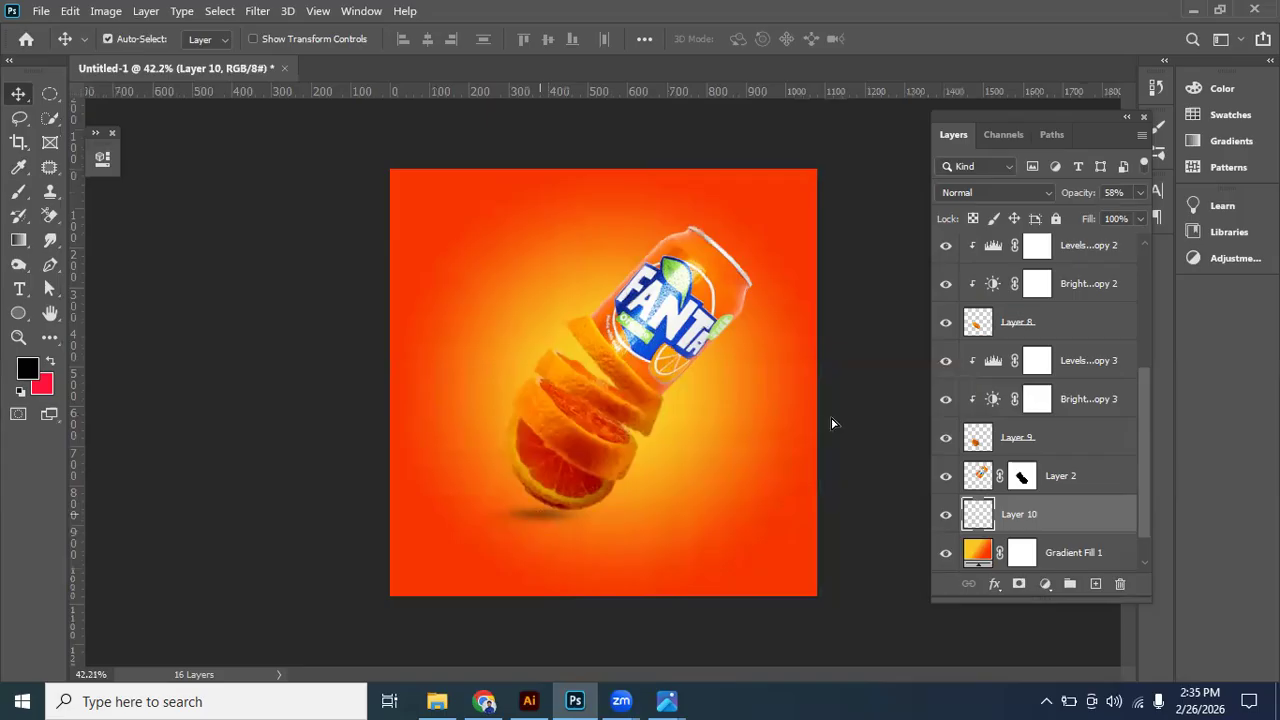
# - Examine the splashes in the reference advertisement and open the orange juice splash image from the desktop for comparison
pyautogui.click(667, 701)
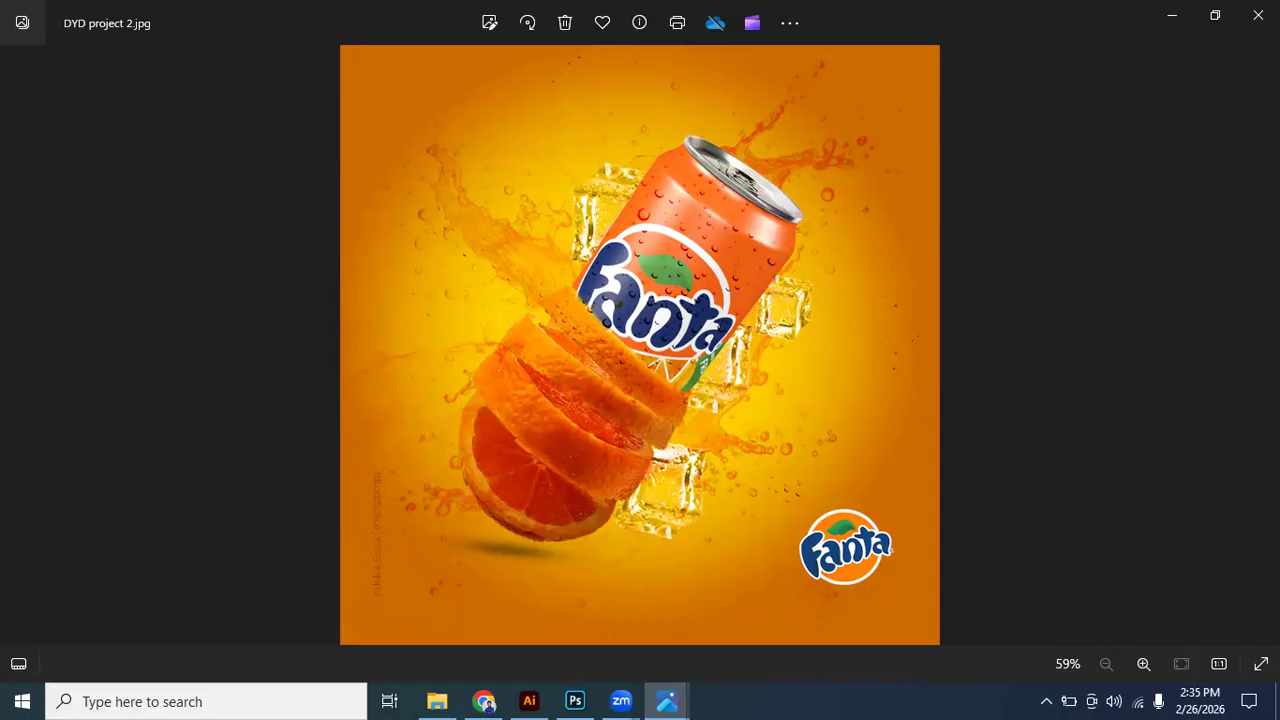
pyautogui.press('super+d')
pyautogui.doubleClick(738, 500)
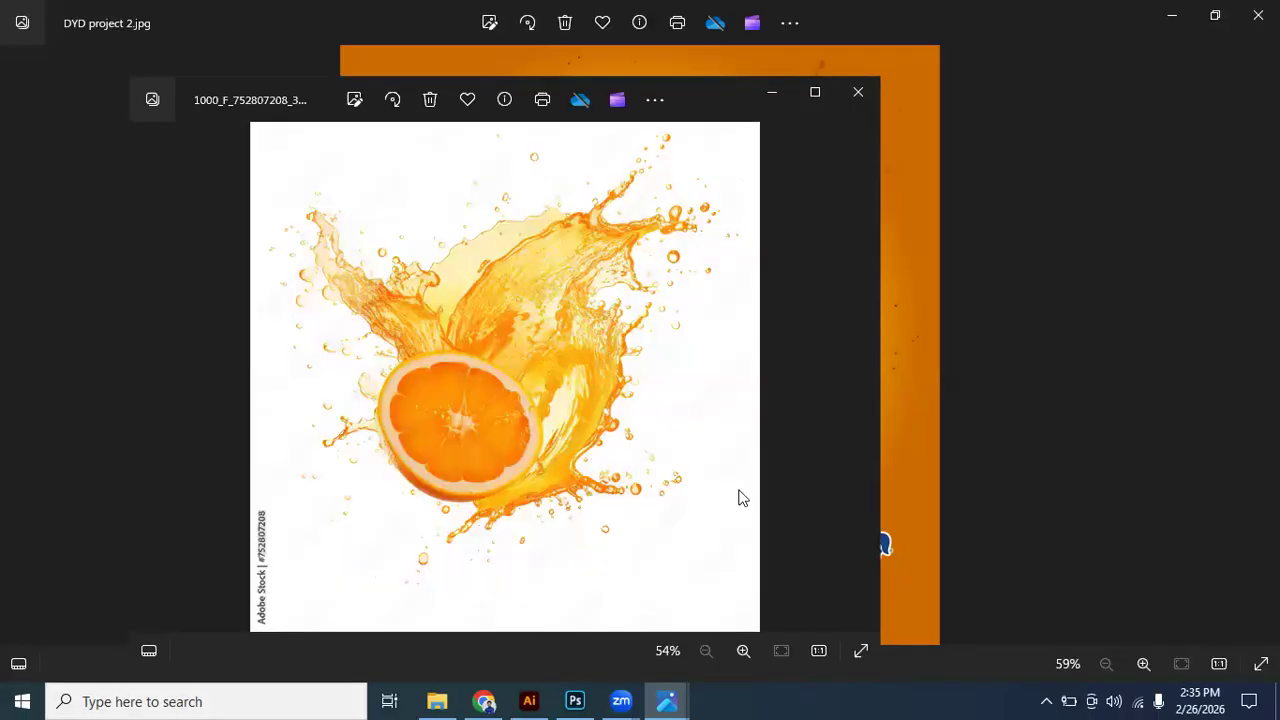
pyautogui.press('super+d')
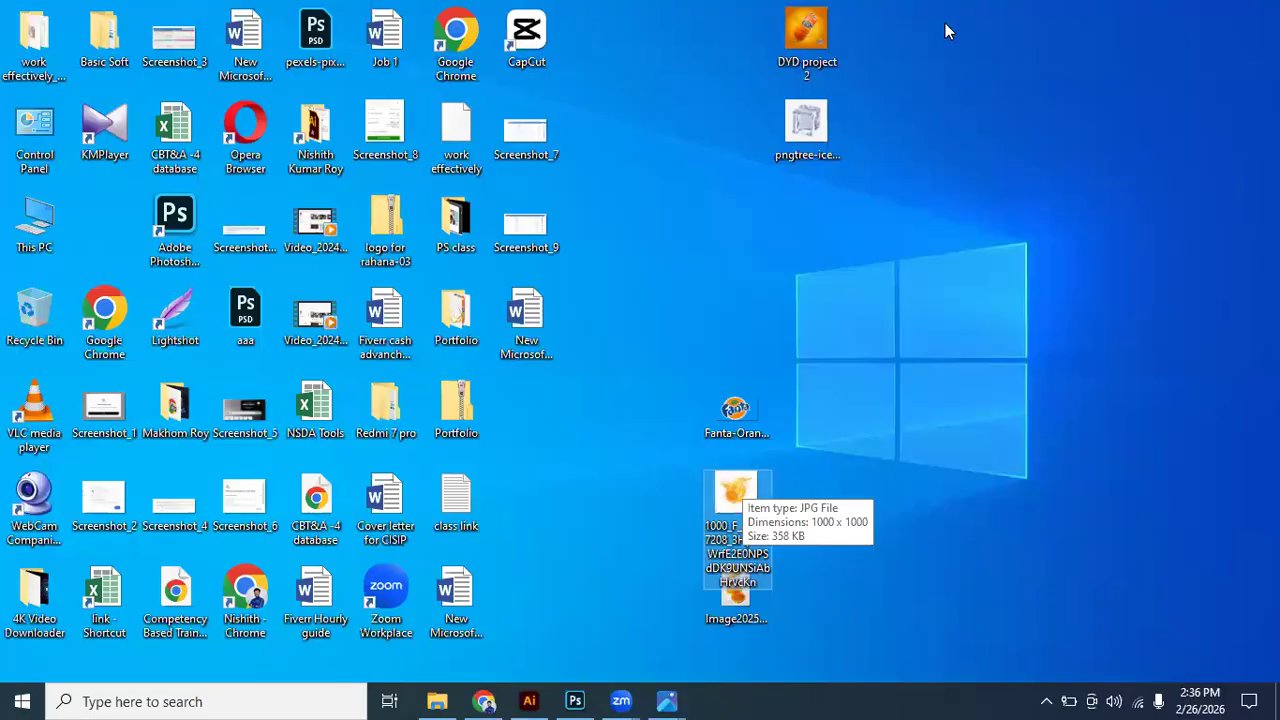
# - Search Google in Chrome for "orange juice splash" and browse the image results
pyautogui.click(880, 20)
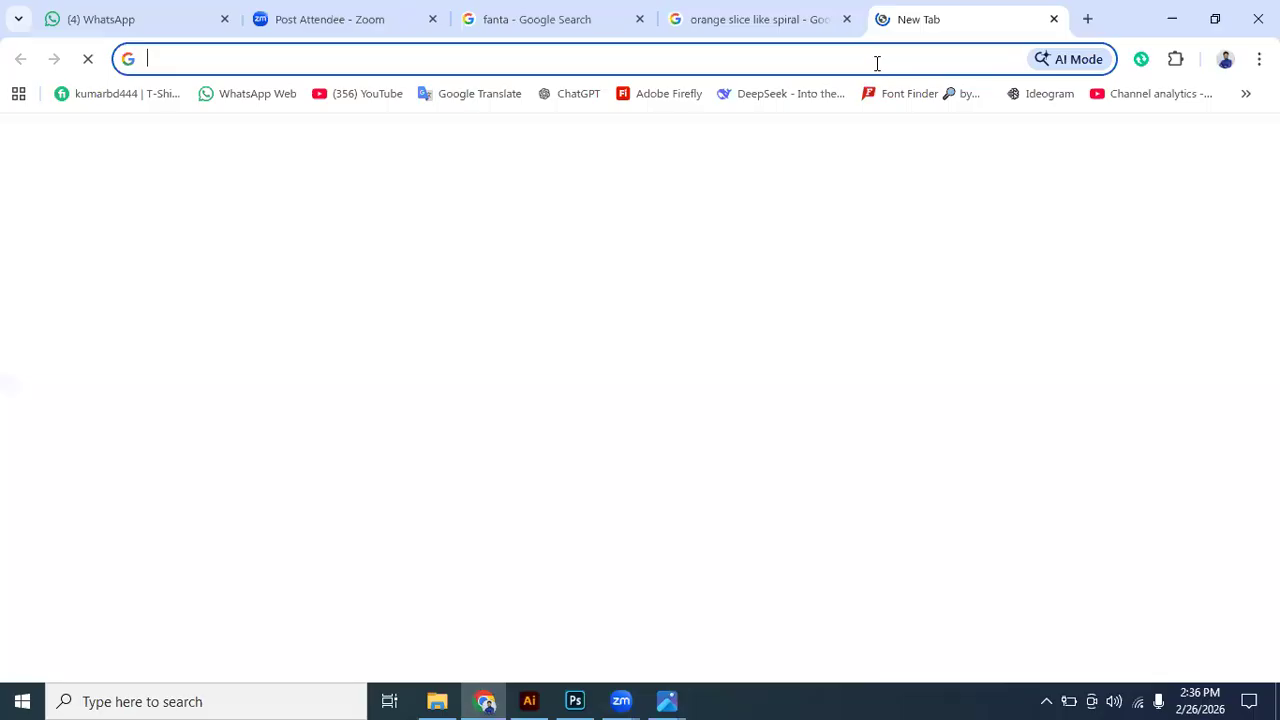
pyautogui.click(877, 63)
pyautogui.write('r')
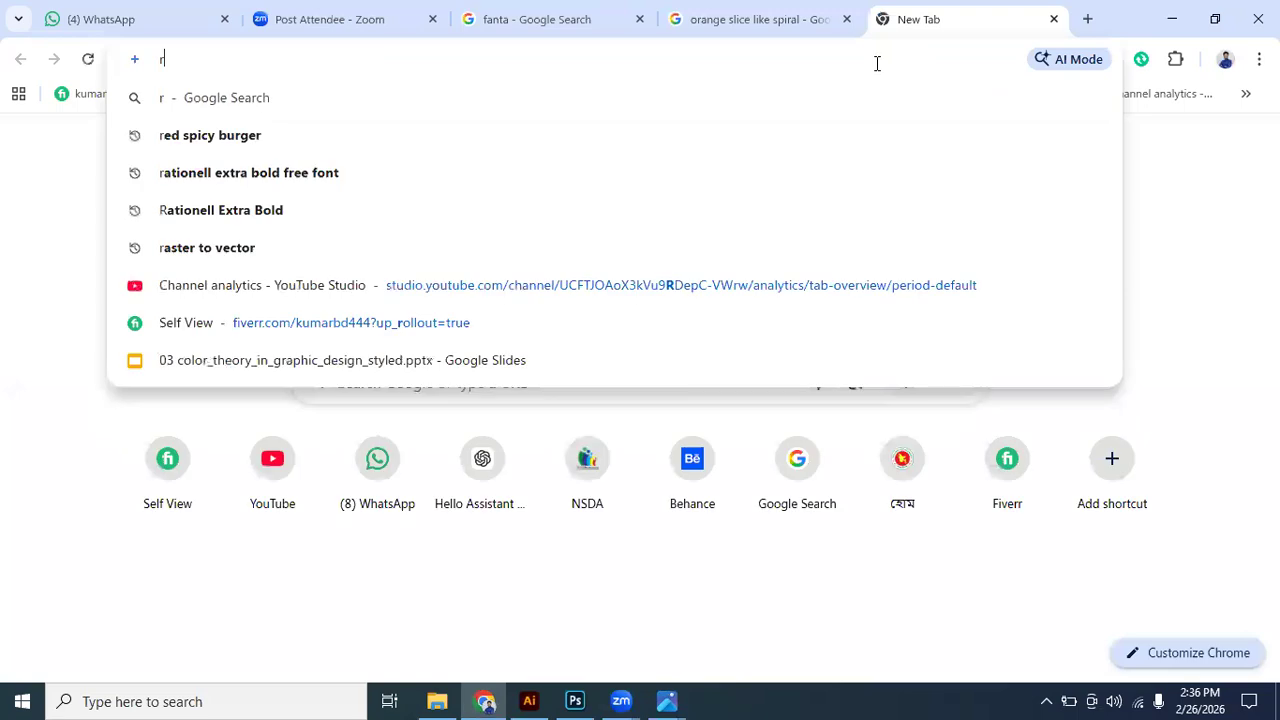
pyautogui.press('BackSpace')
pyautogui.write('oran')
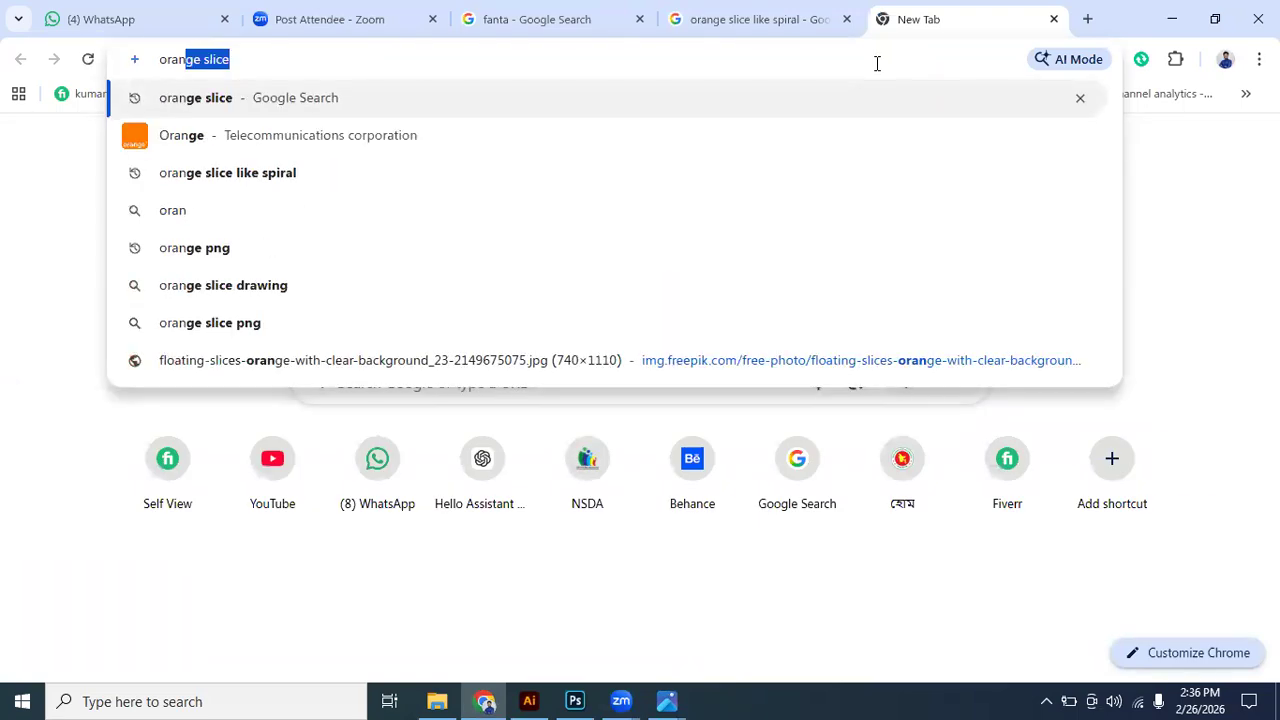
pyautogui.write('ge ')
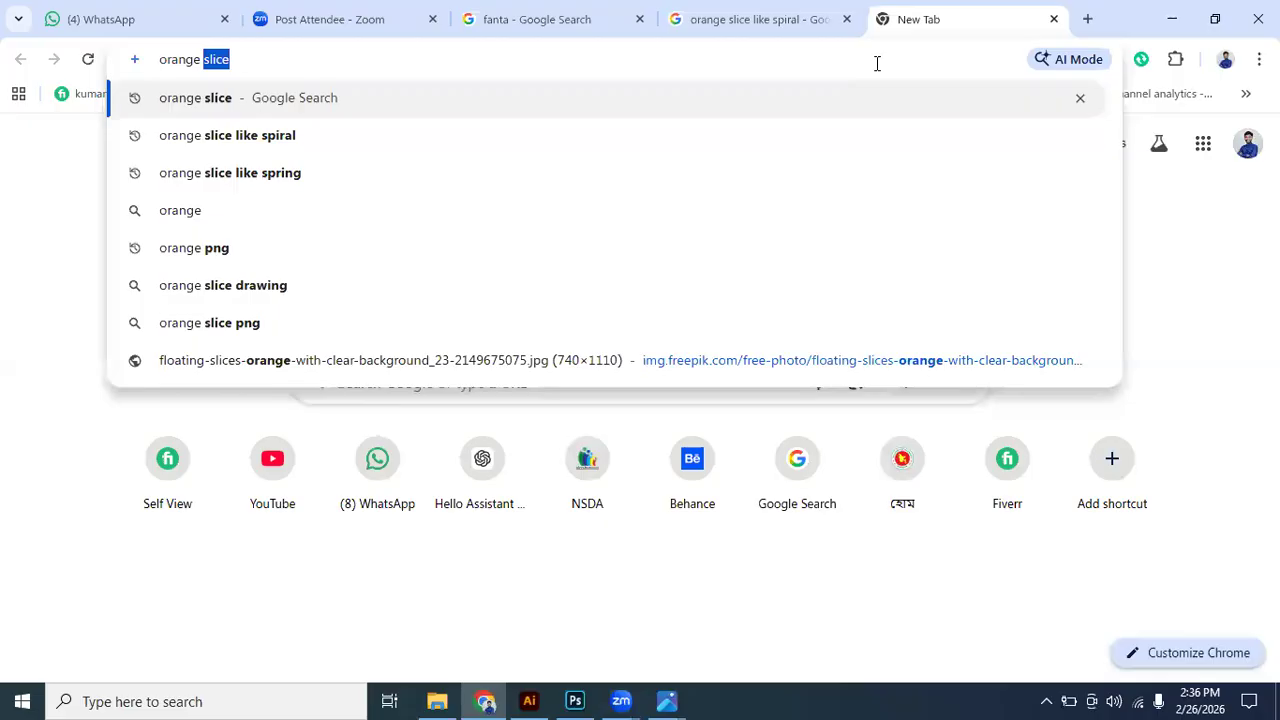
pyautogui.write('j')
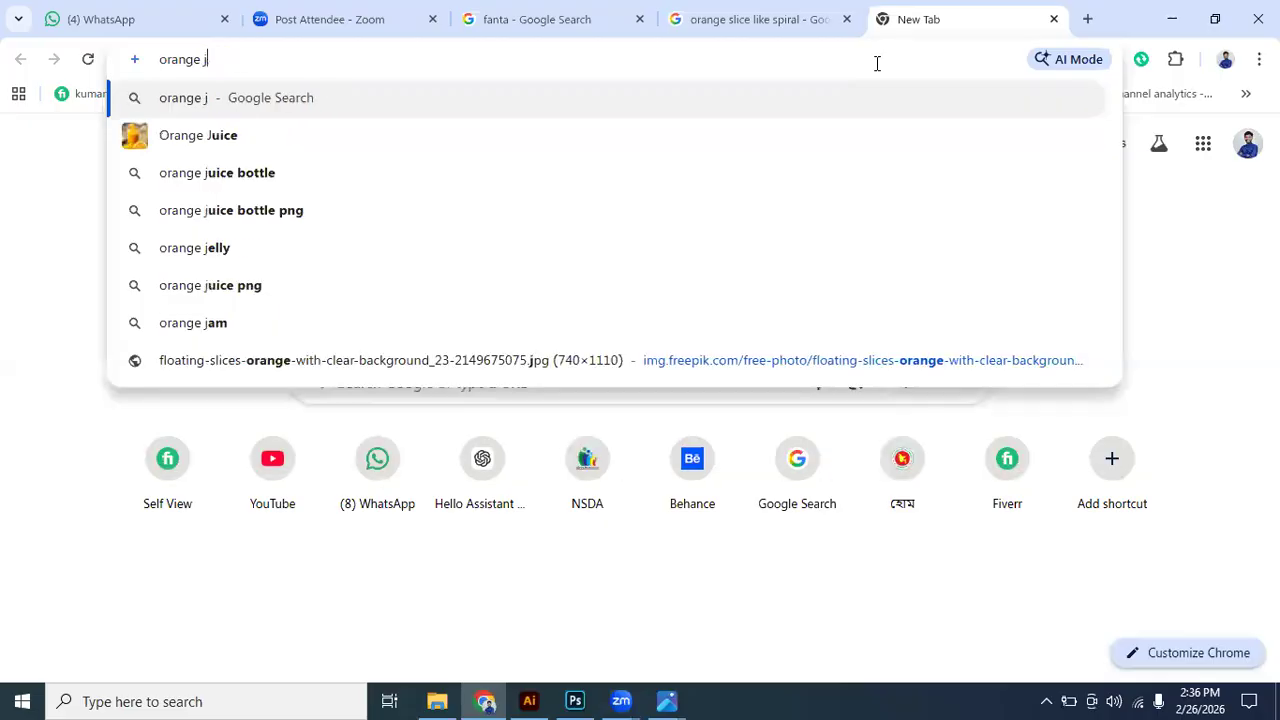
pyautogui.write('uice ')
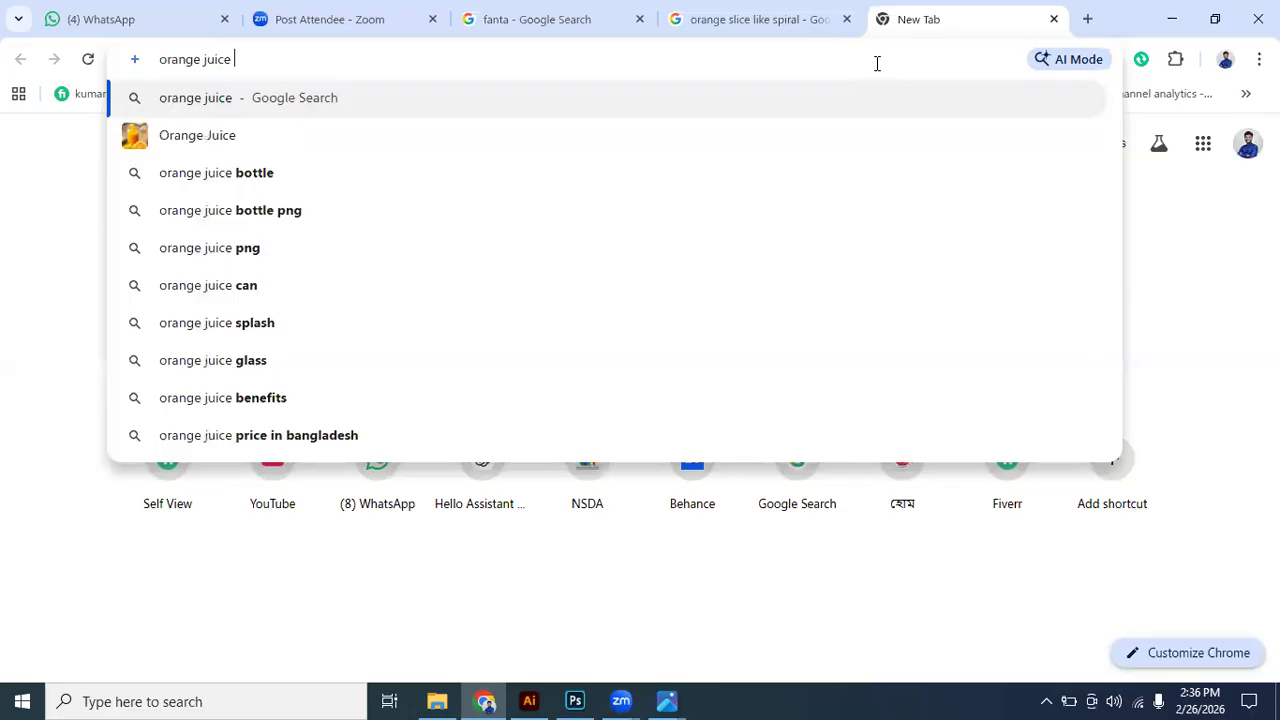
pyautogui.write('s')
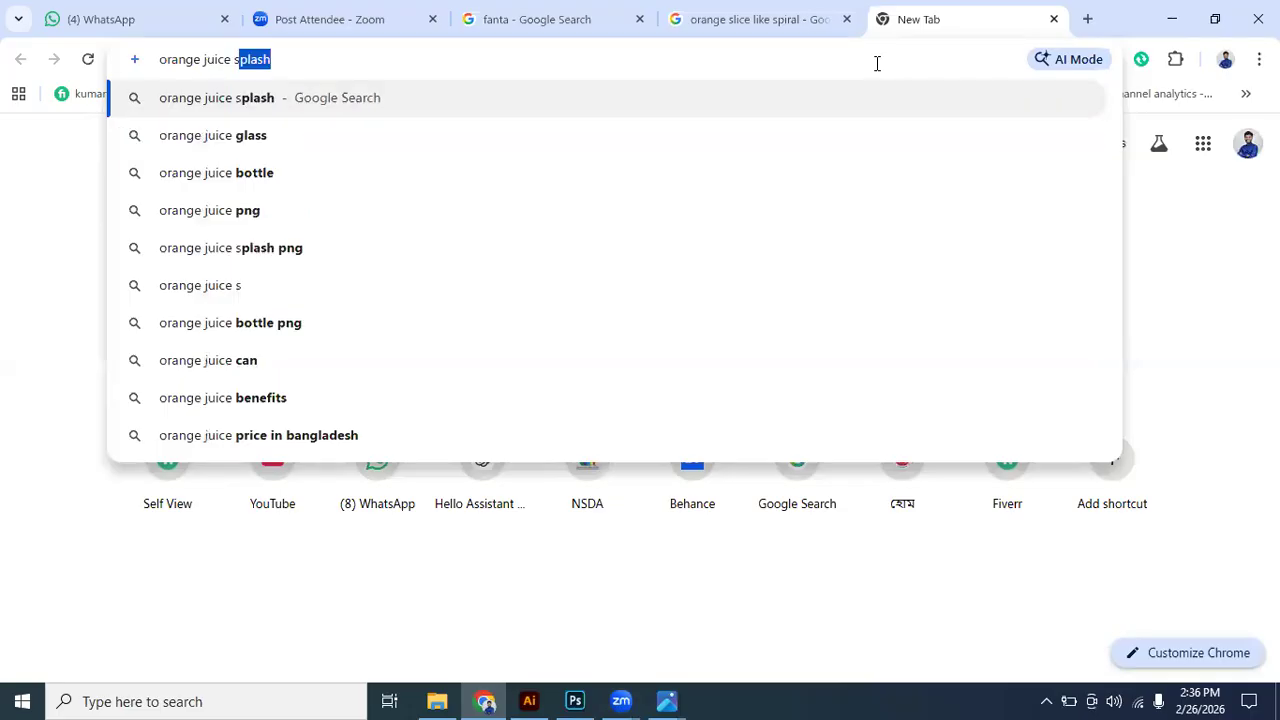
pyautogui.press('Return')
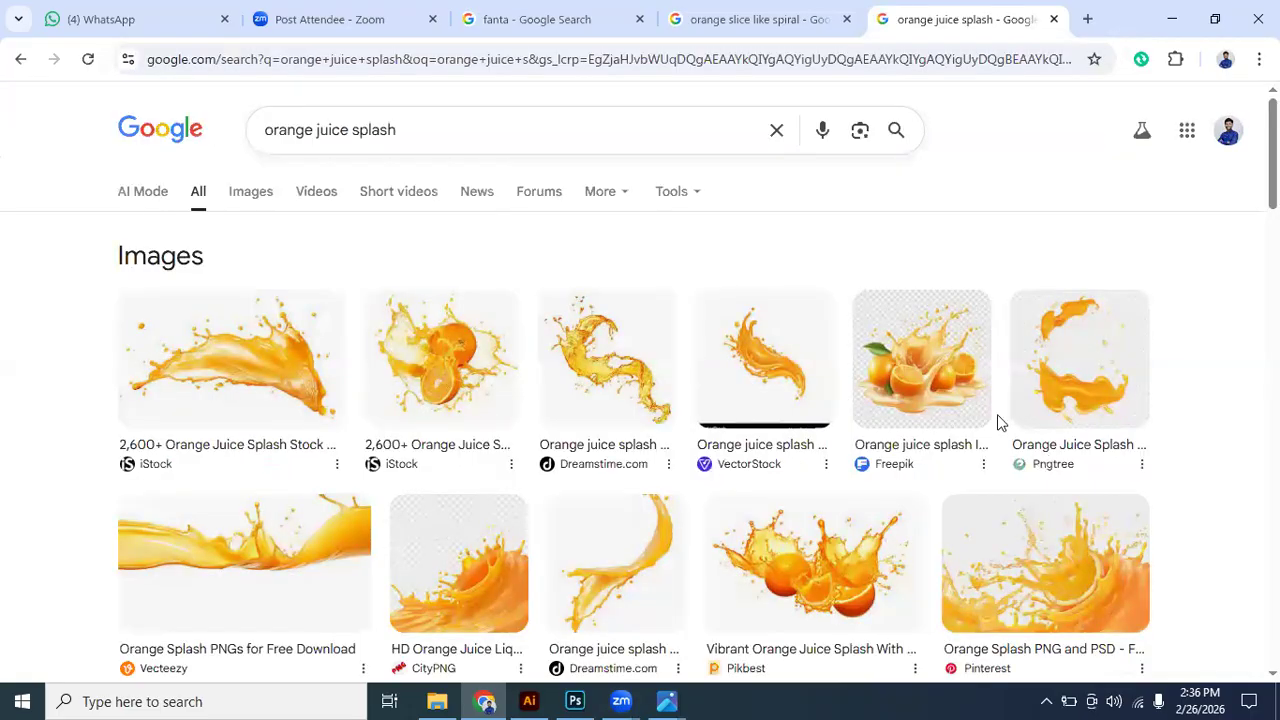
pyautogui.scroll(-2, 997, 422)
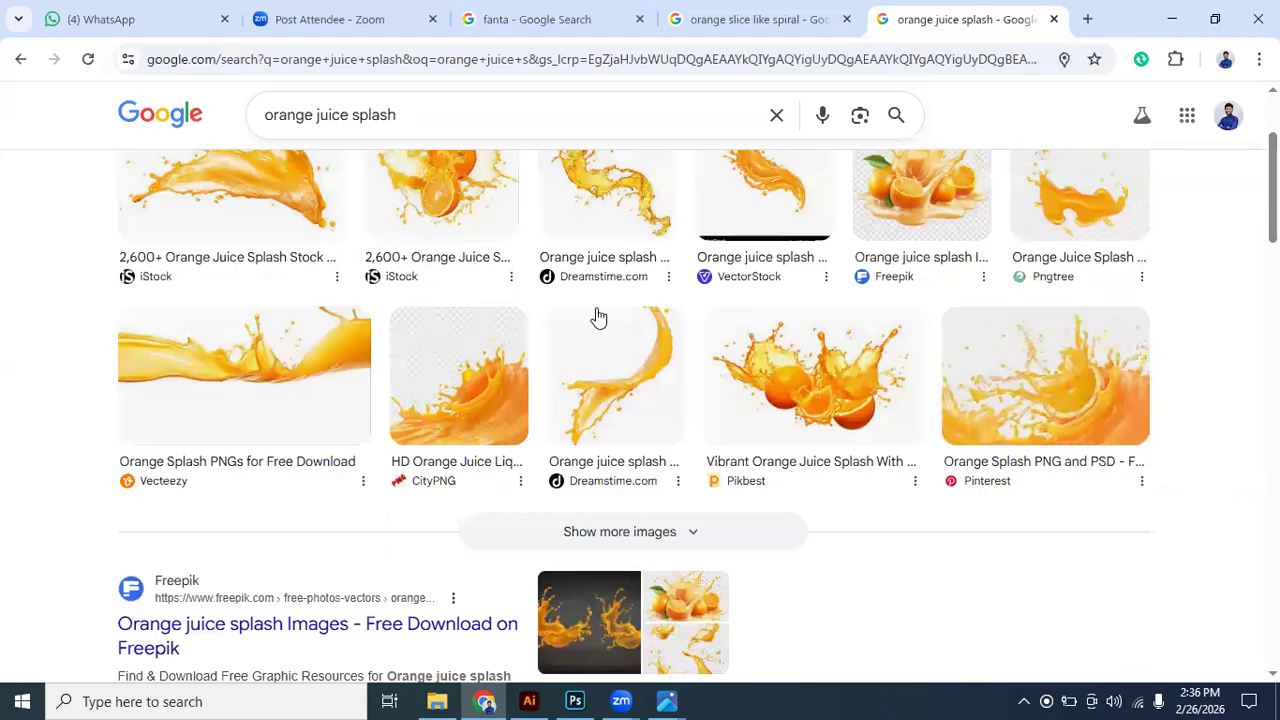
pyautogui.scroll(1, 669, 363)
pyautogui.scroll(-3, 760, 400)
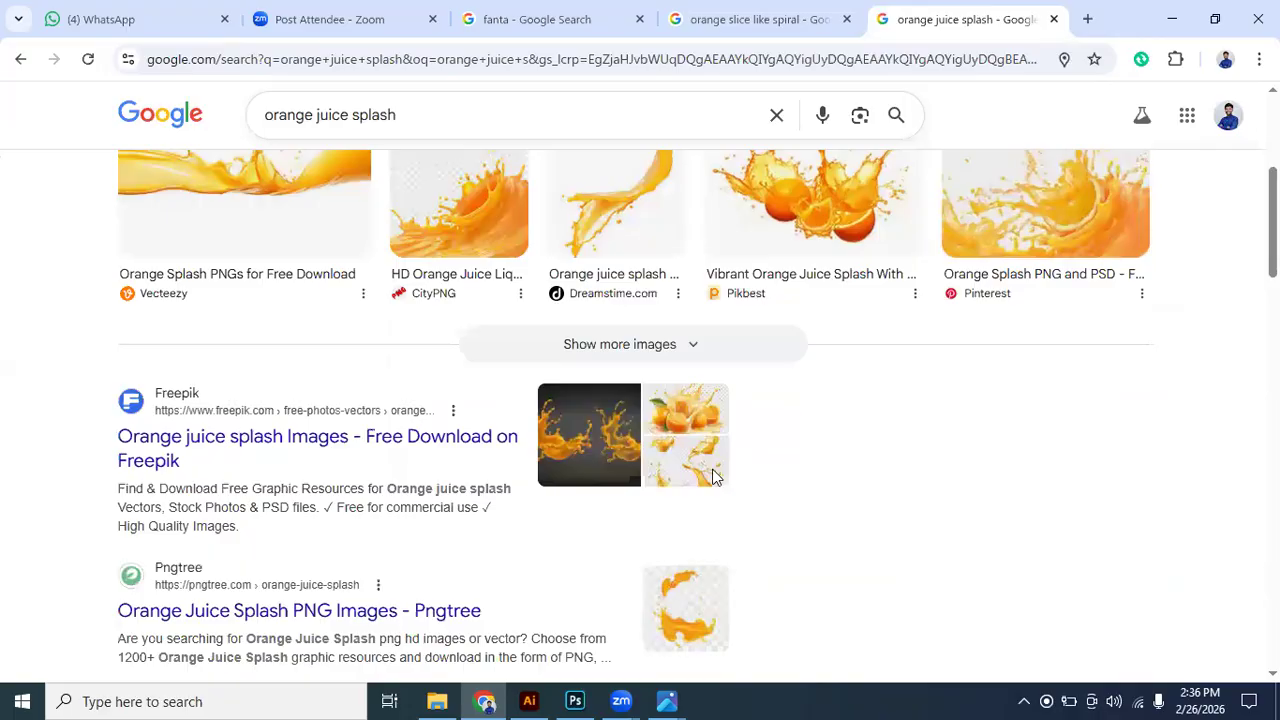
# - Switch to Photoshop and place the desktop's orange juice splash image, enlarged and positioned over the can and slices
pyautogui.moveTo(585, 693); pyautogui.dragTo(641, 324)
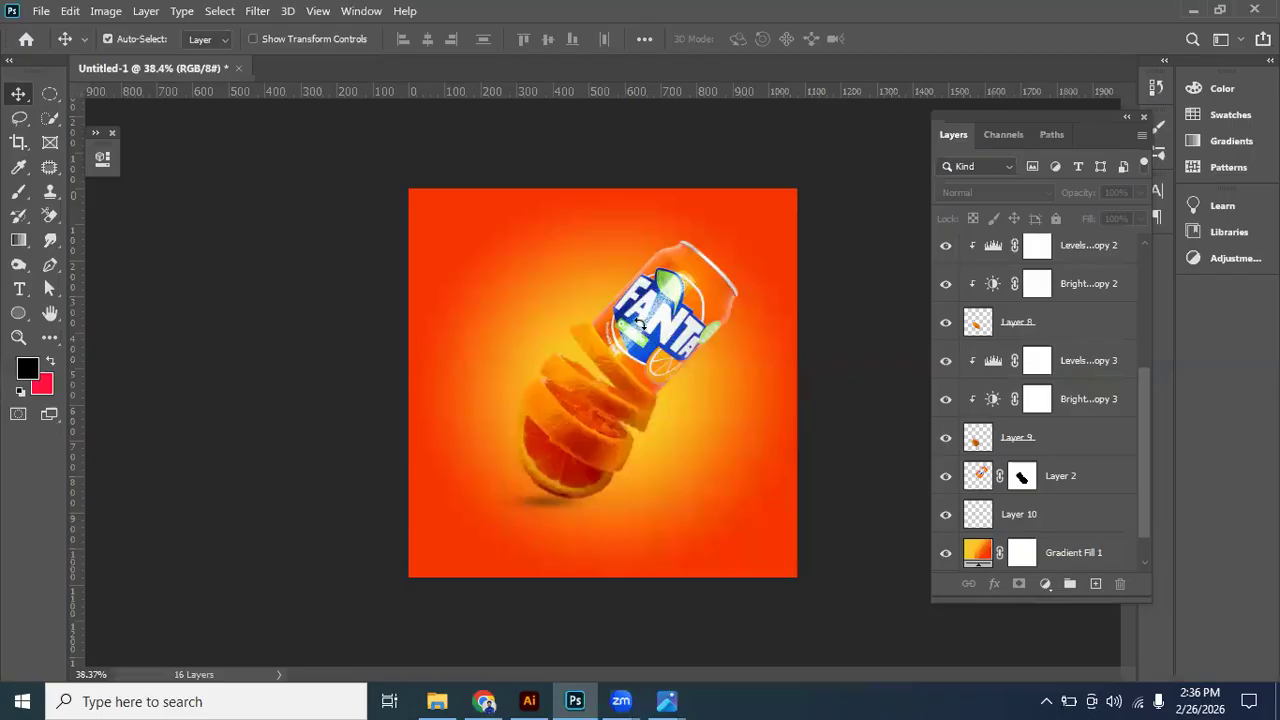
pyautogui.moveTo(641, 424); pyautogui.dragTo(752, 523)
pyautogui.moveTo(658, 370)
pyautogui.mouseDown()
pyautogui.moveTo(659, 402)
pyautogui.moveTo(665, 385)
pyautogui.moveTo(646, 362)
pyautogui.mouseUp()
pyautogui.press('Return')
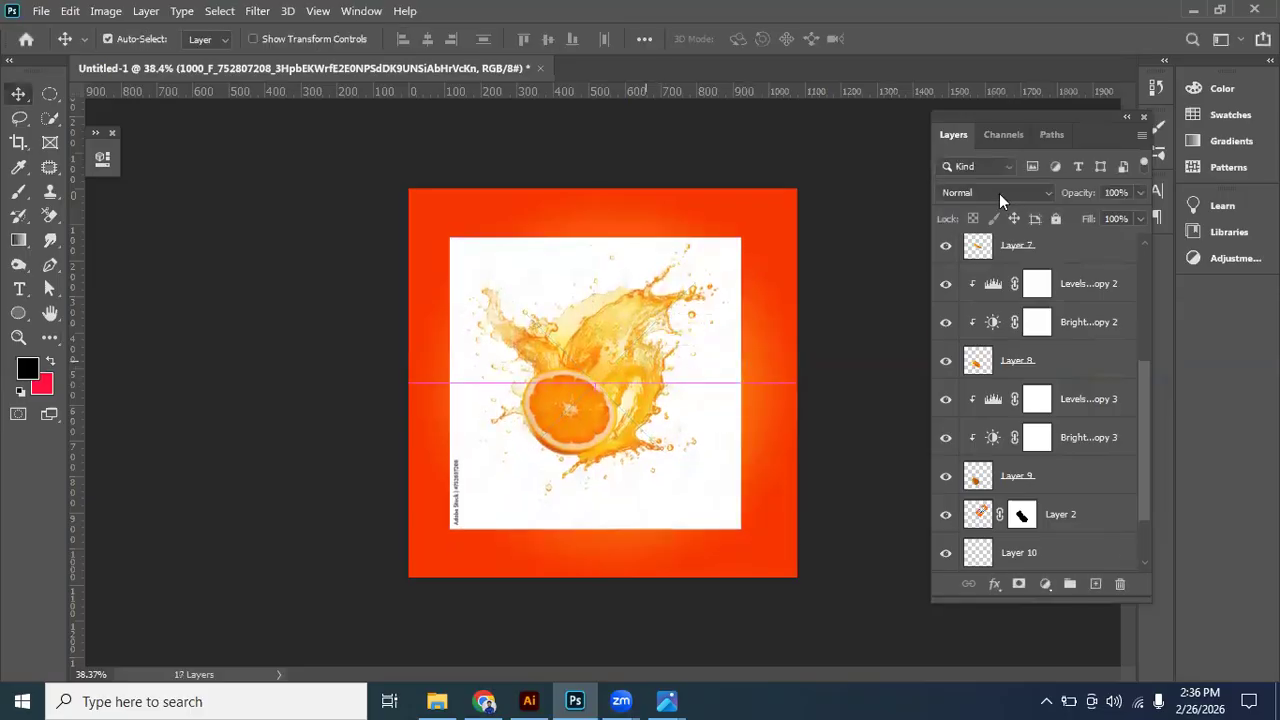
# - Try the Multiply blend mode on the splash layer while shifting it over the slices, and set it back to Normal
pyautogui.click(999, 193)
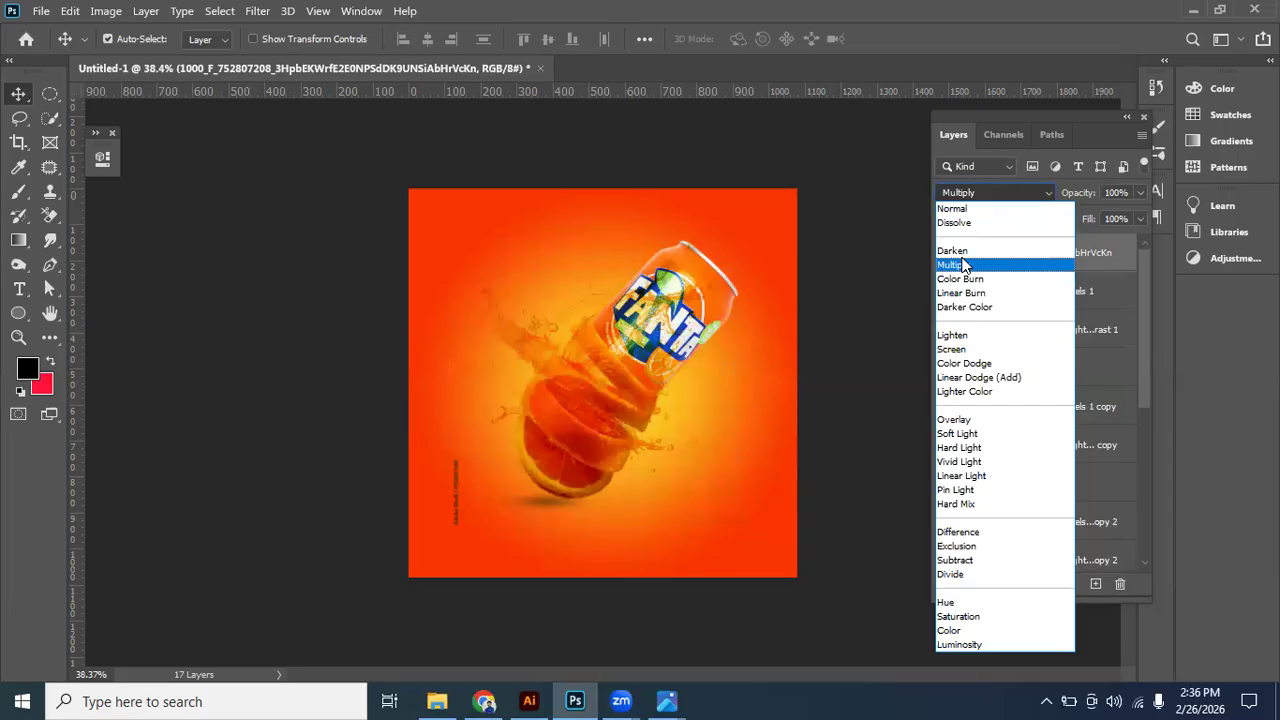
pyautogui.click(1003, 194)
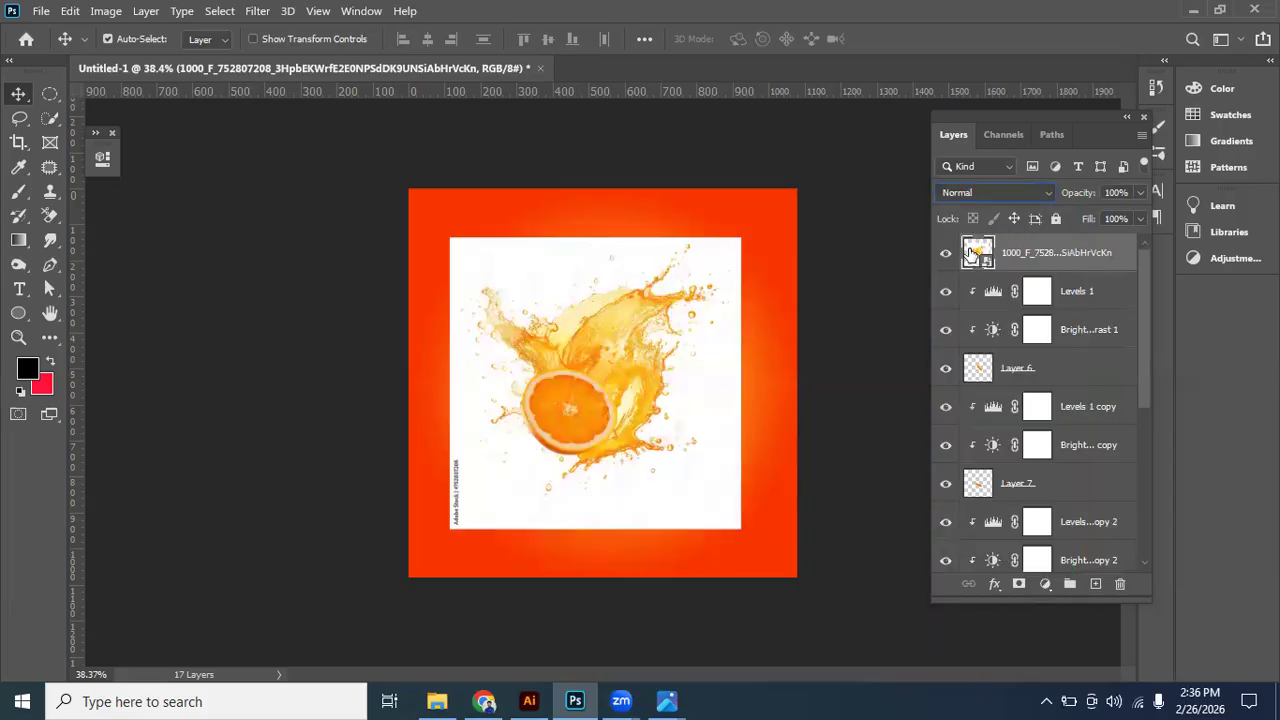
pyautogui.click(978, 190)
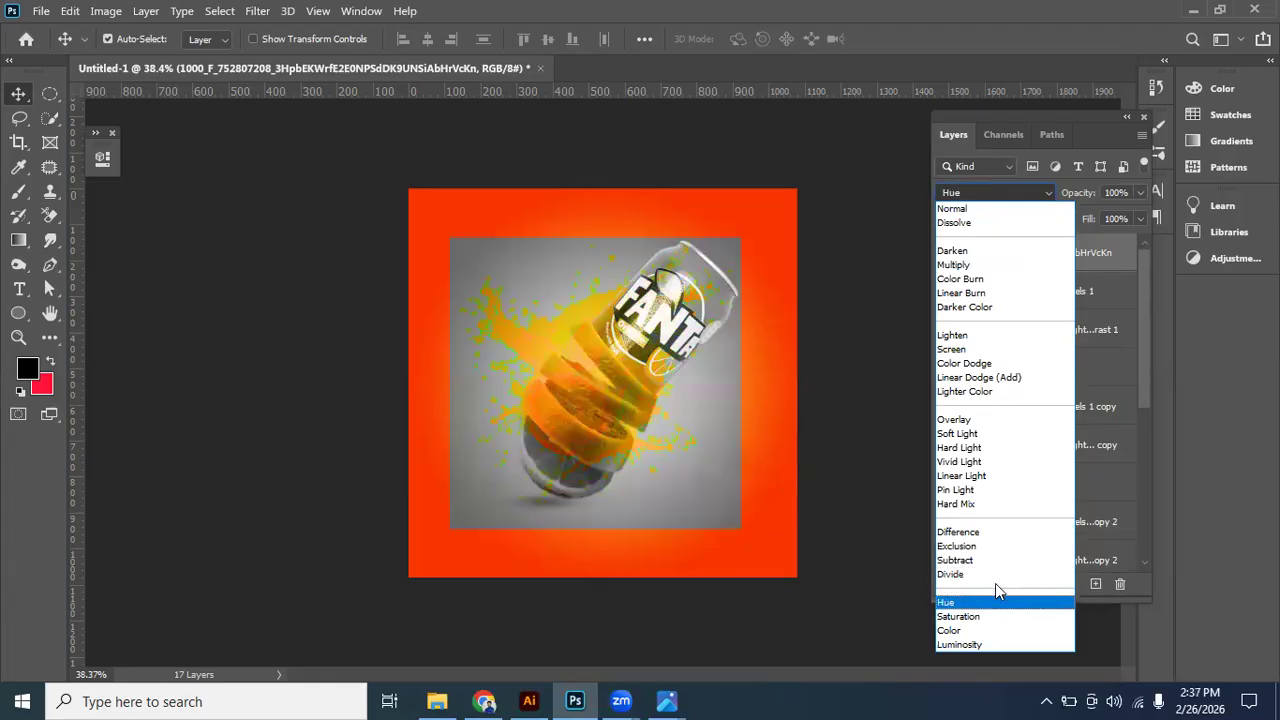
pyautogui.click(966, 266)
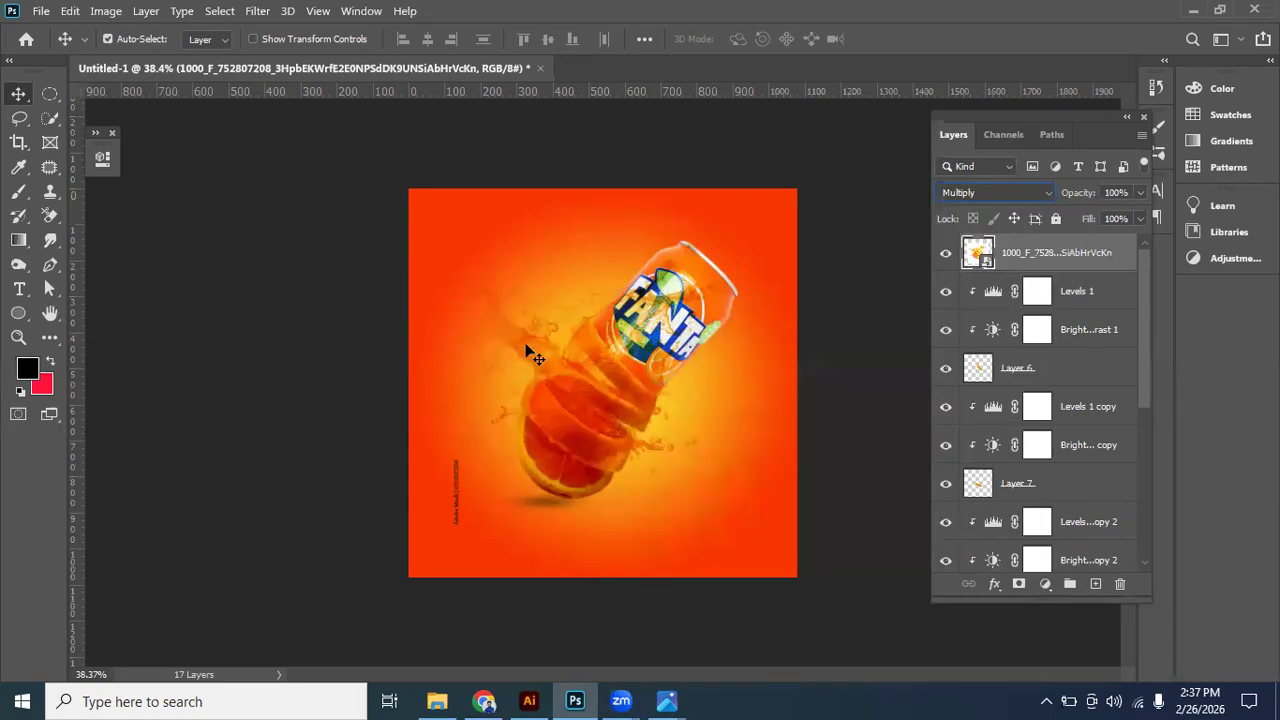
pyautogui.moveTo(697, 465); pyautogui.dragTo(536, 356)
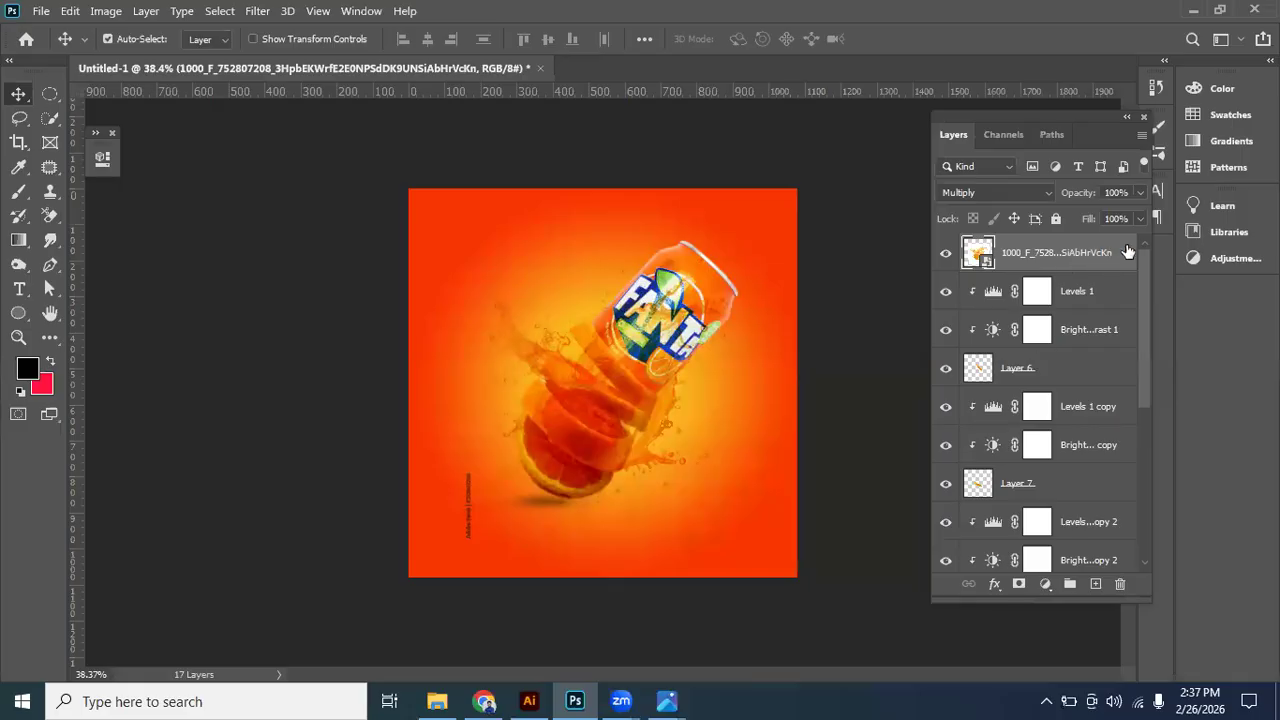
pyautogui.moveTo(468, 321); pyautogui.dragTo(531, 352)
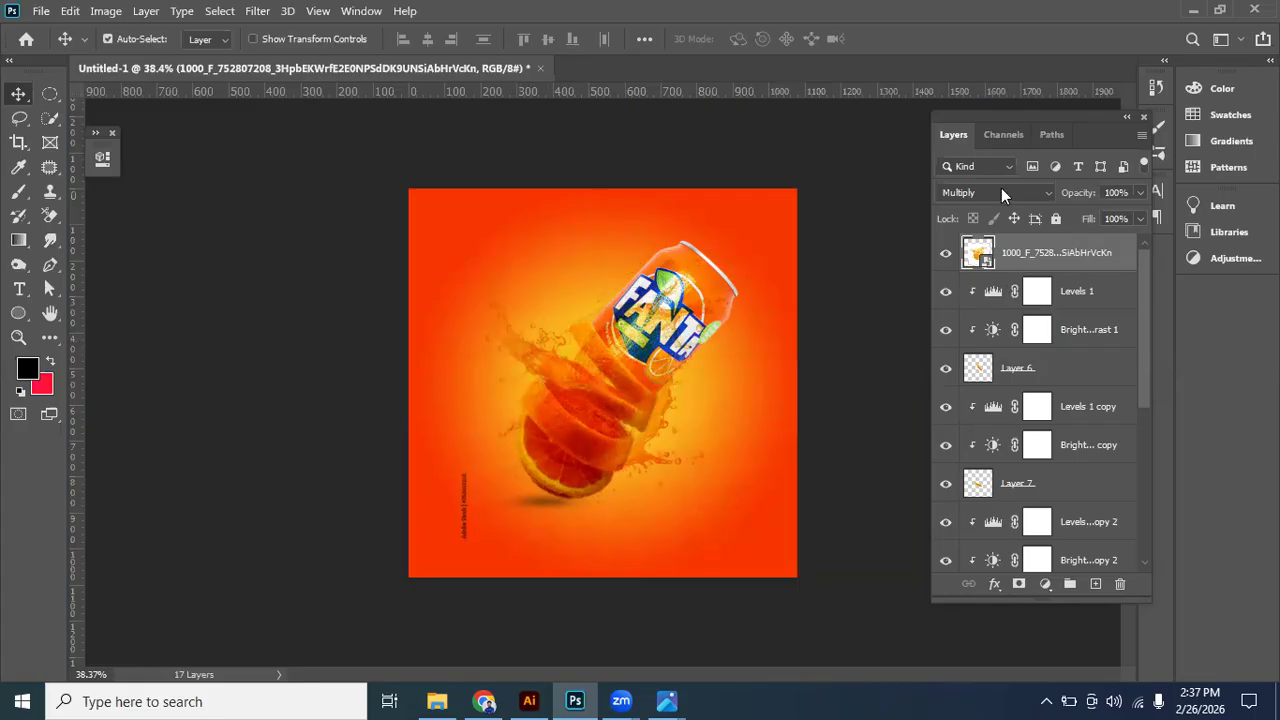
pyautogui.click(977, 196)
pyautogui.click(977, 211)
# - Rasterize the splash layer and remove its white background with the Background Eraser at Discontiguous limits and 100% tolerance
pyautogui.moveTo(688, 418); pyautogui.dragTo(750, 355)
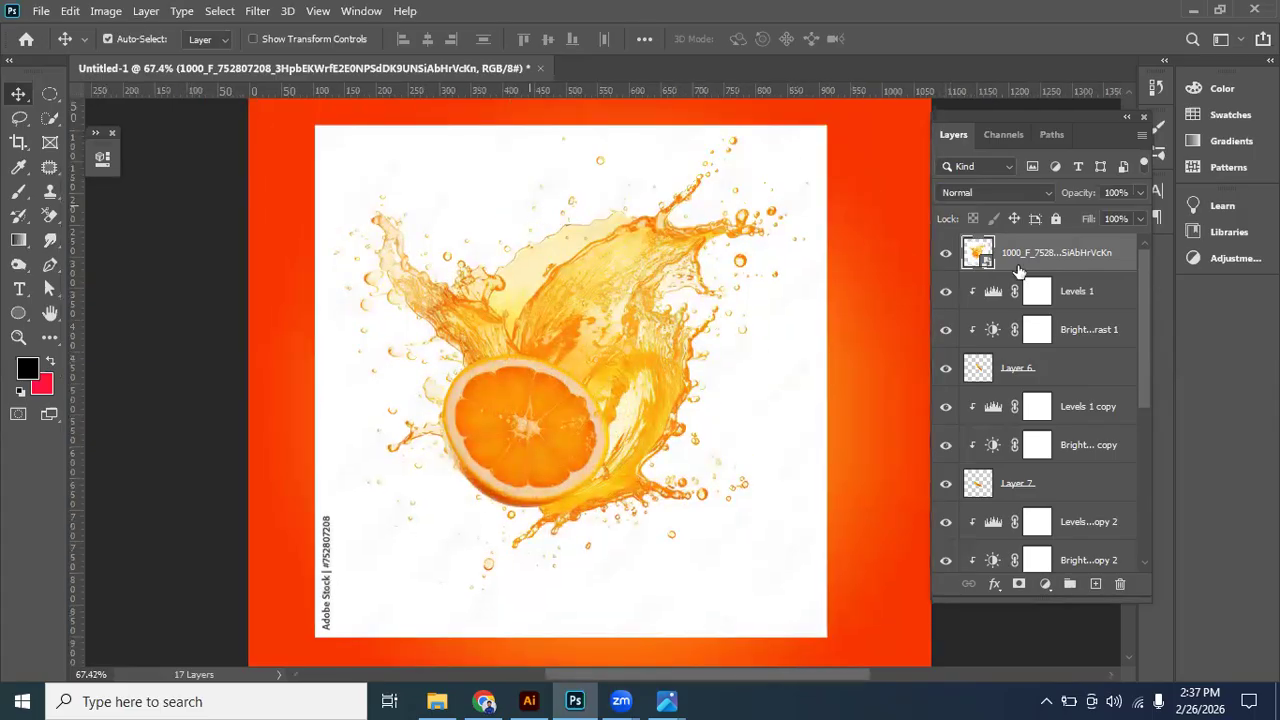
pyautogui.click(52, 220)
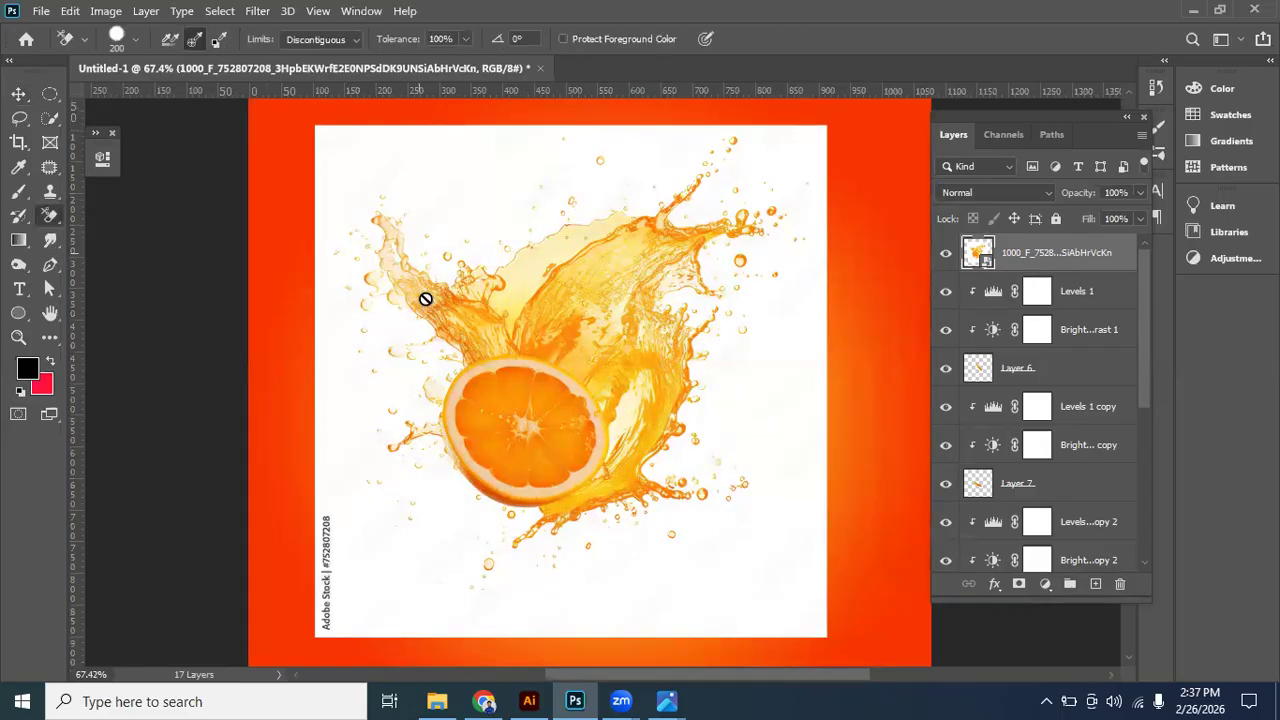
pyautogui.rightClick(1074, 255)
pyautogui.click(861, 350)
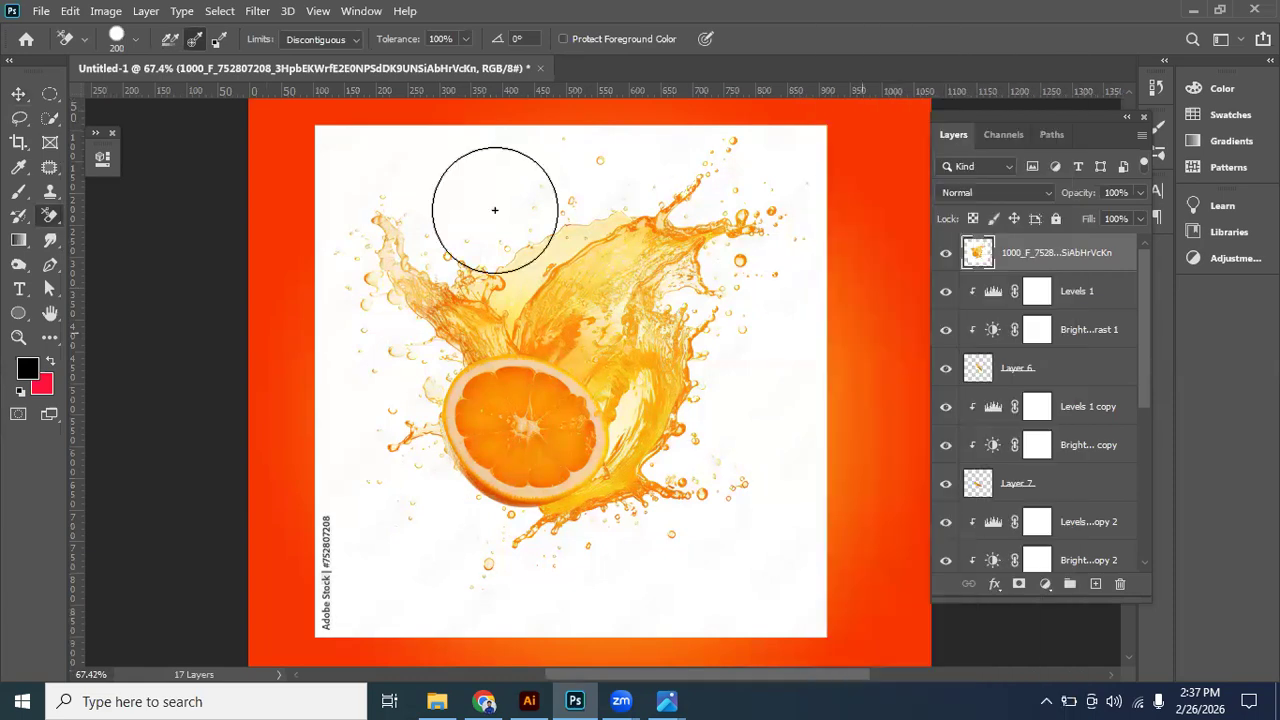
pyautogui.moveTo(327, 153)
pyautogui.mouseDown()
pyautogui.moveTo(920, 158)
pyautogui.moveTo(424, 241)
pyautogui.moveTo(834, 250)
pyautogui.moveTo(300, 287)
pyautogui.moveTo(467, 332)
pyautogui.moveTo(846, 370)
pyautogui.moveTo(350, 379)
pyautogui.moveTo(772, 460)
pyautogui.moveTo(754, 470)
pyautogui.moveTo(283, 463)
pyautogui.moveTo(765, 589)
pyautogui.moveTo(829, 585)
pyautogui.moveTo(292, 594)
pyautogui.moveTo(228, 552)
pyautogui.mouseUp()
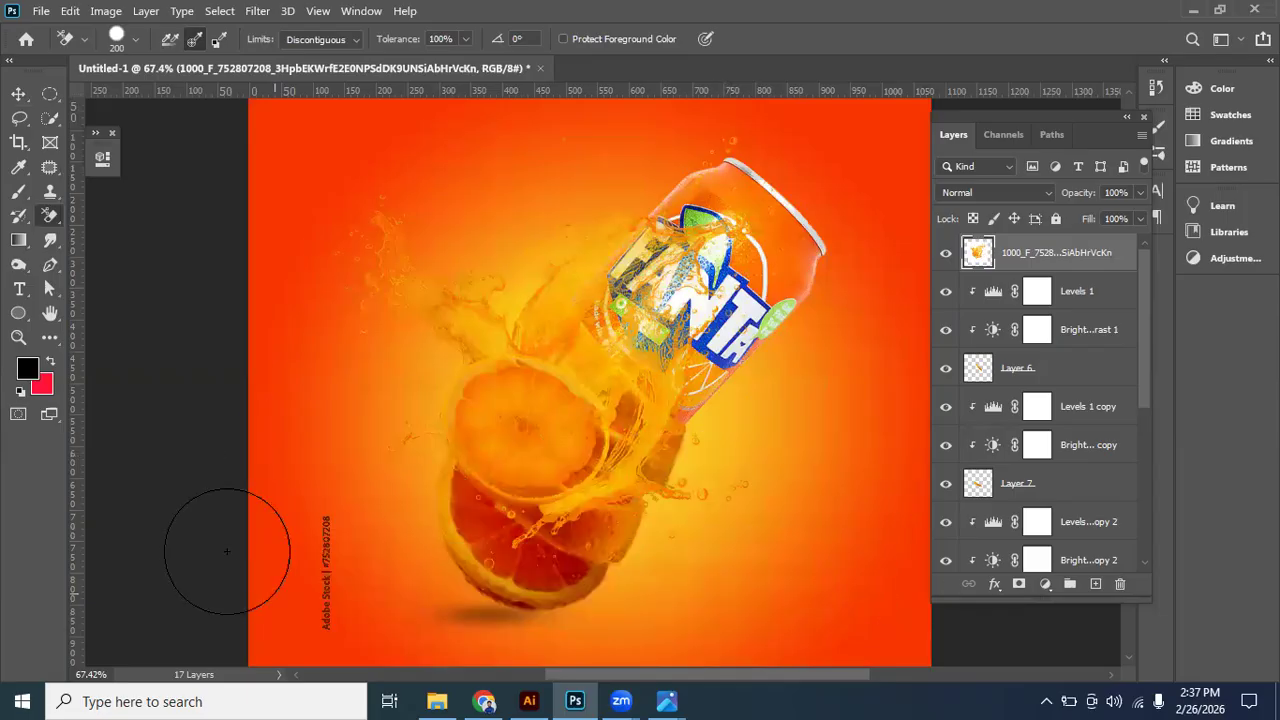
# - Try shifting the splash down over the slices and duplicating its layer twice, and undo these changes
pyautogui.click(19, 94)
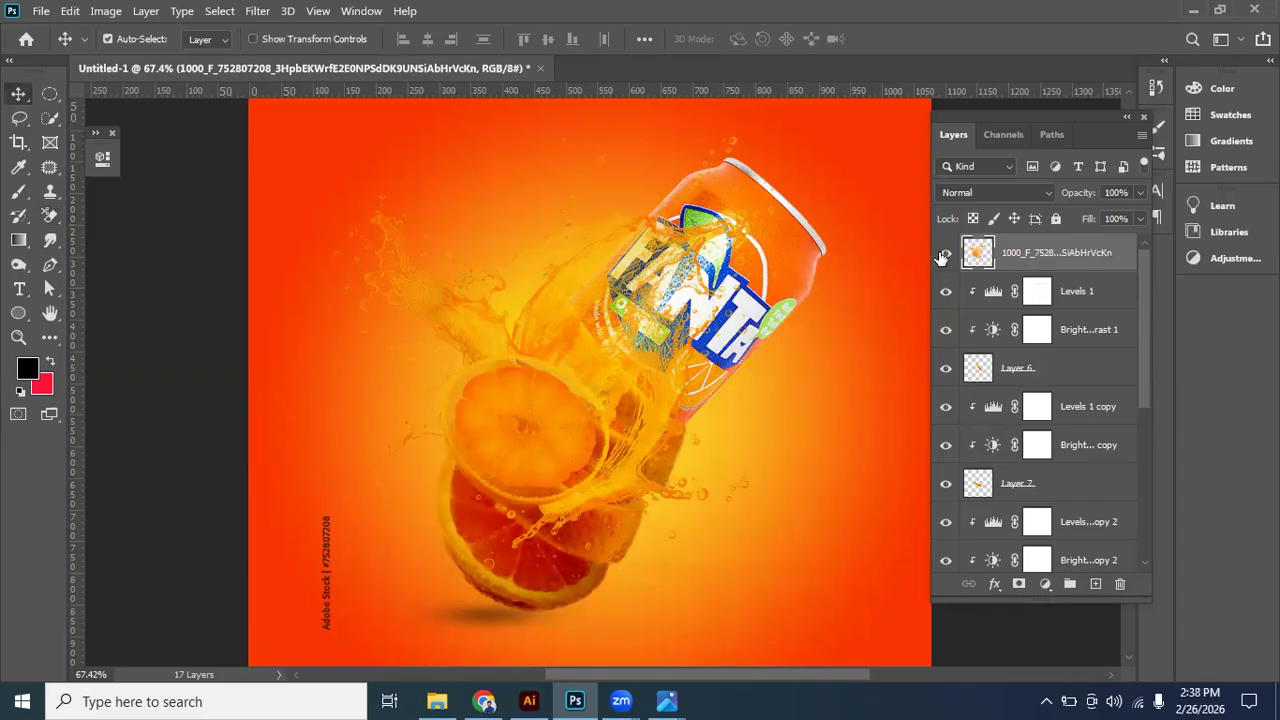
pyautogui.scroll(-2, 603, 411)
pyautogui.moveTo(598, 484); pyautogui.dragTo(600, 440)
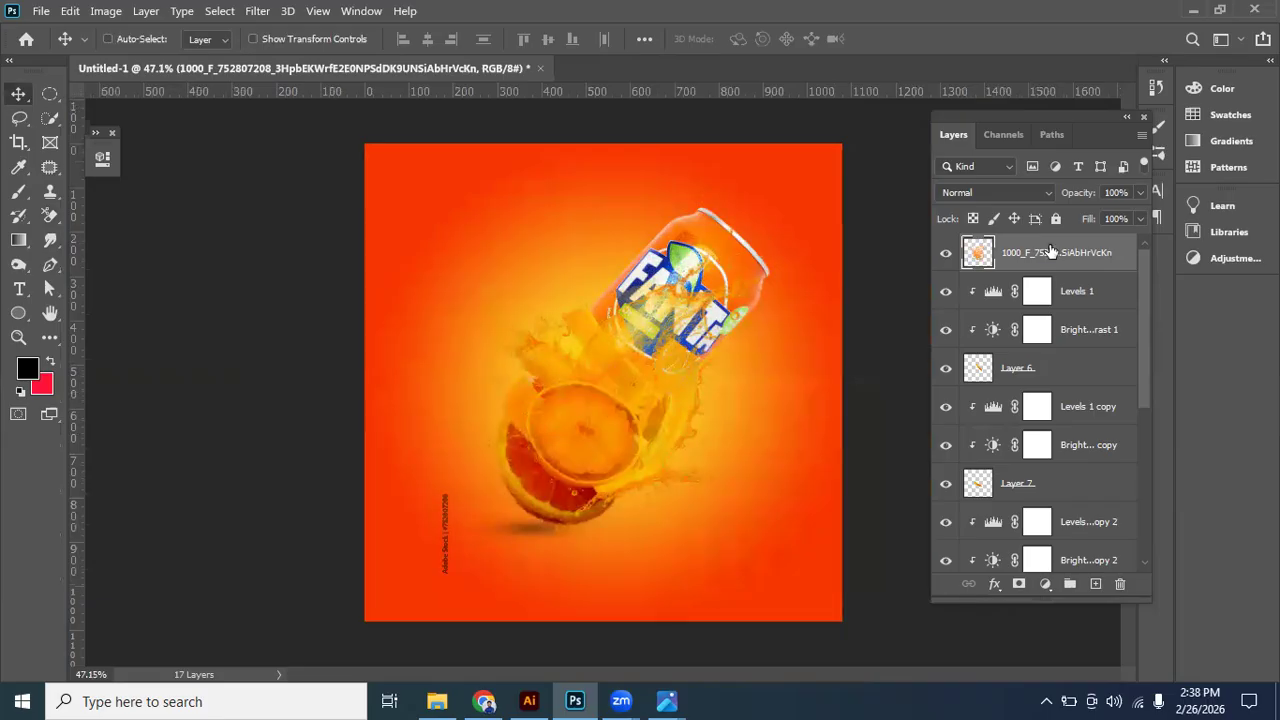
pyautogui.hotkey('ctrl', 'j')
pyautogui.hotkey('ctrl', 'j')
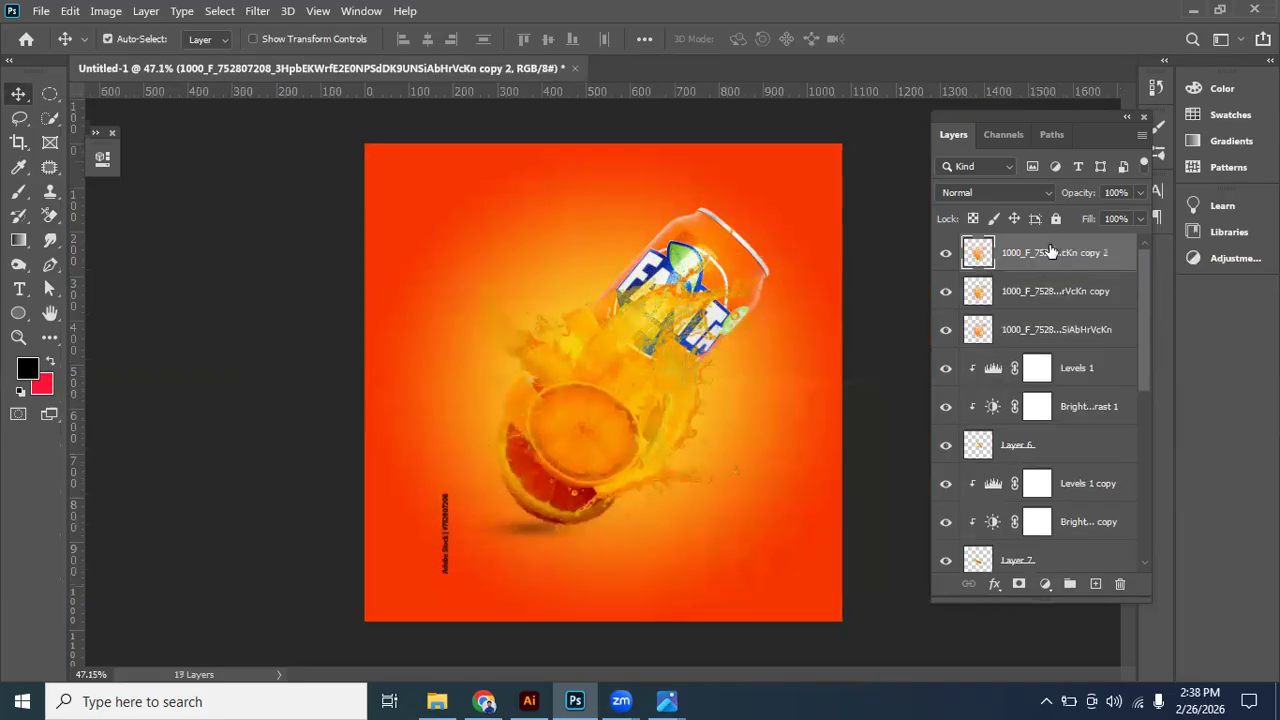
pyautogui.hotkey('ctrl', 'z')
pyautogui.hotkey('ctrl', 'z')
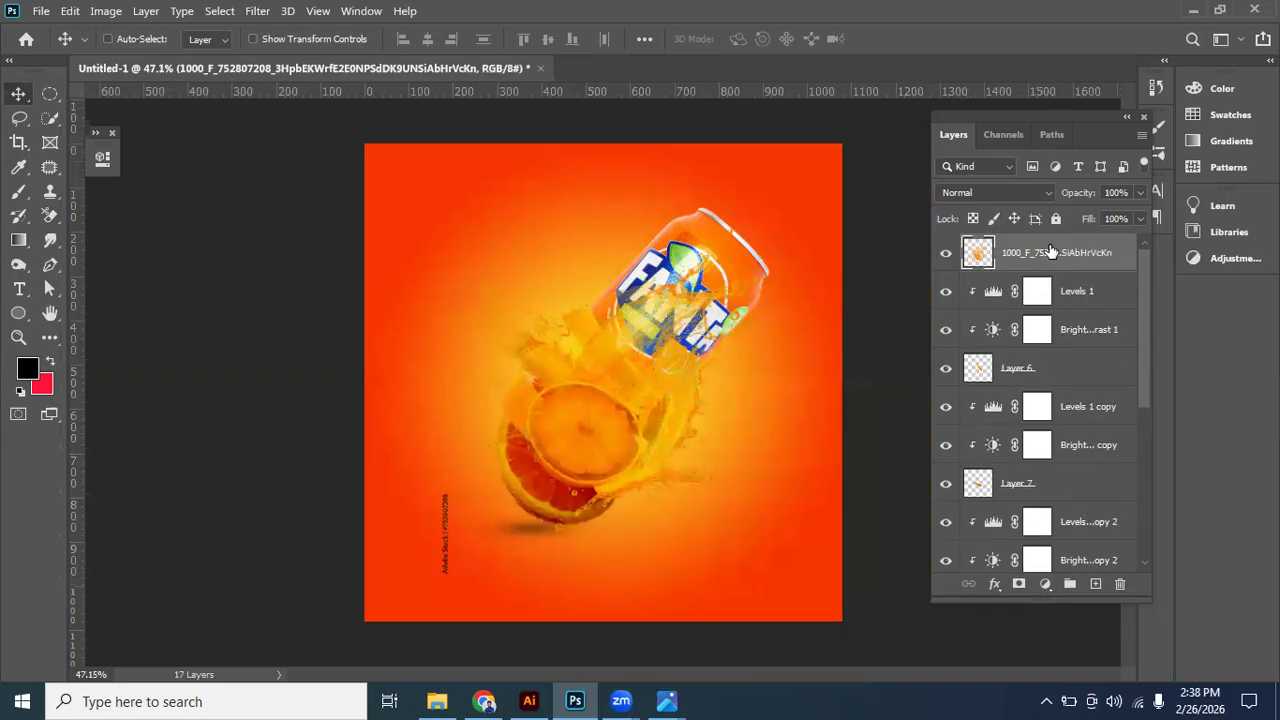
pyautogui.hotkey('ctrl', 'z')
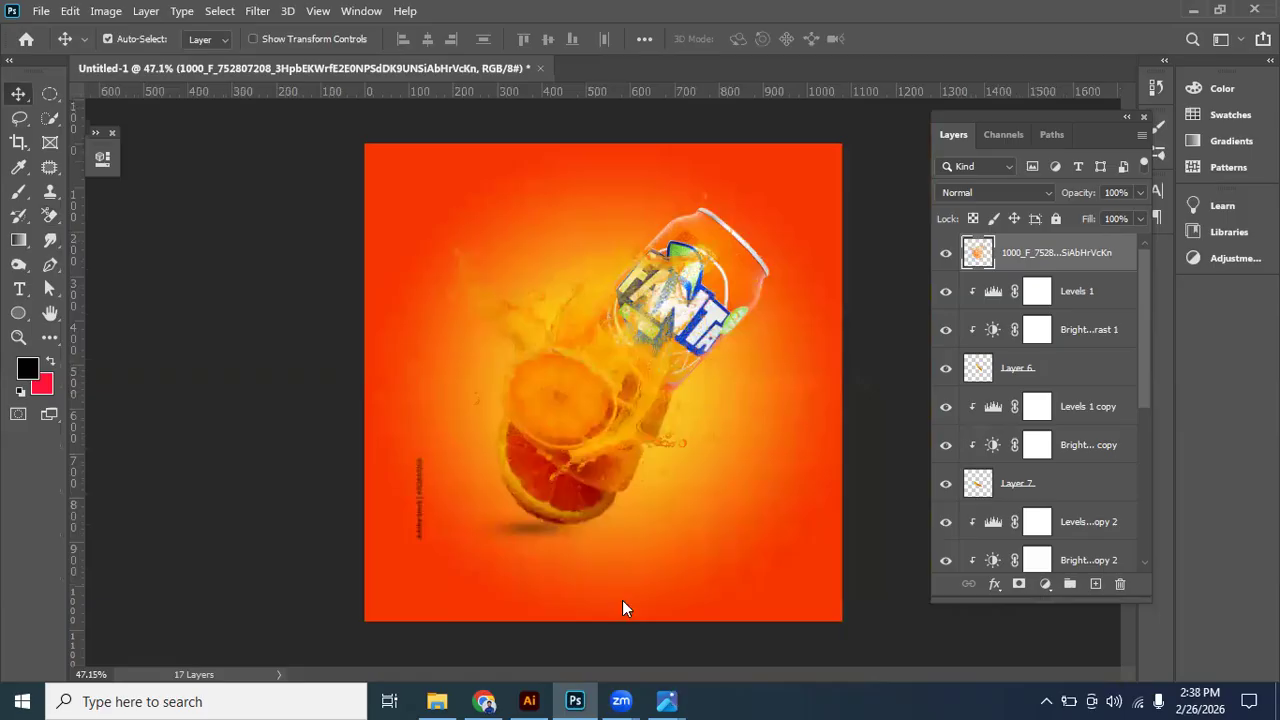
# - Check the reference advertisement, duplicate the splash layer once and shift both copies down and to the right over the slices
pyautogui.click(622, 605)
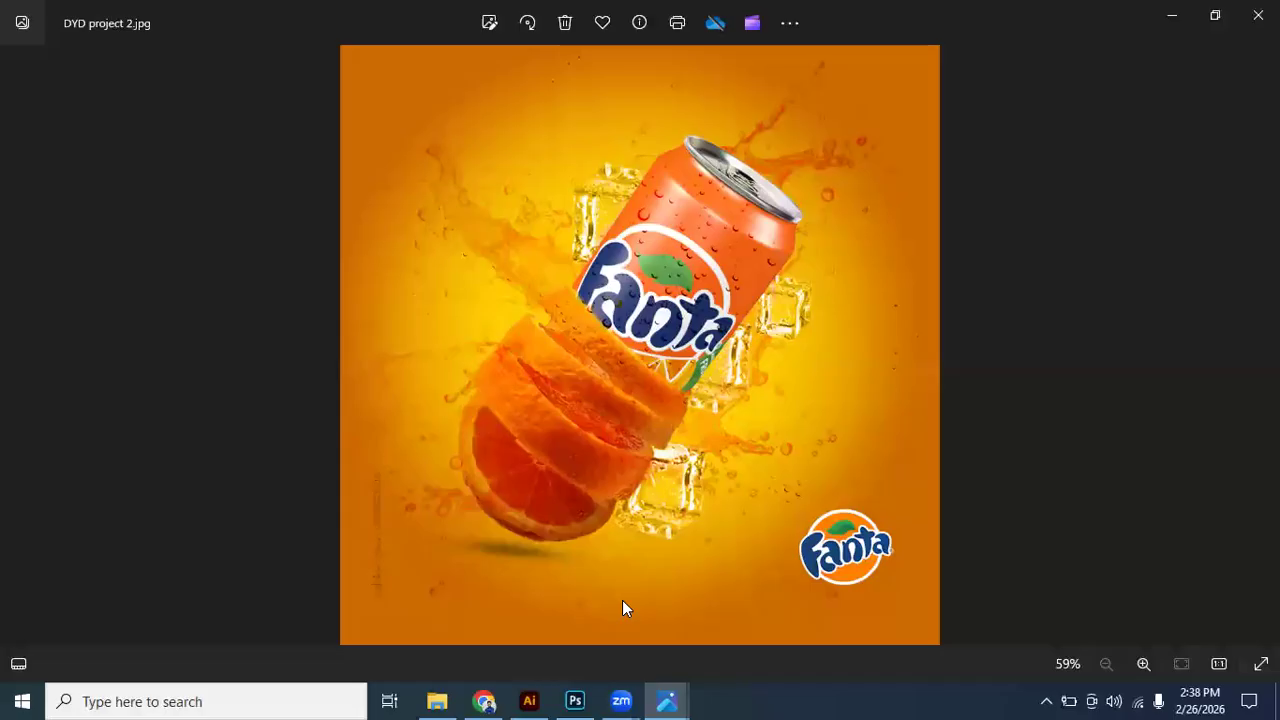
pyautogui.click(574, 698)
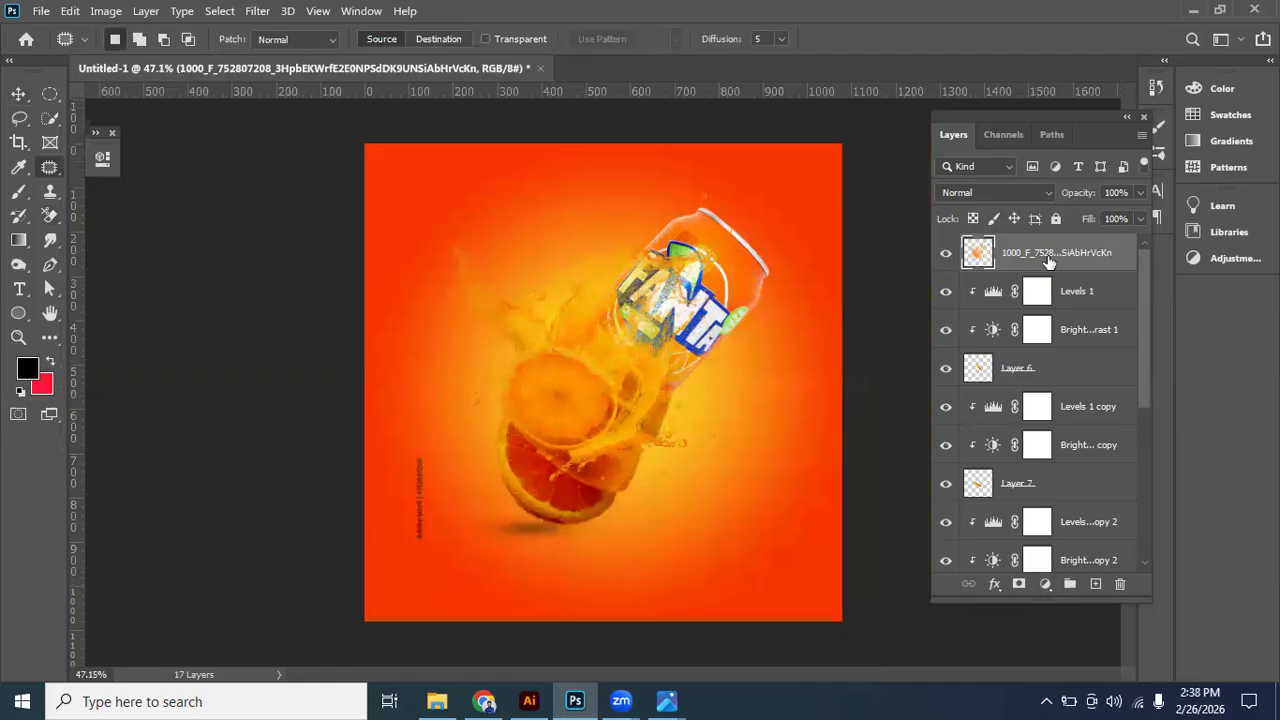
pyautogui.hotkey('ctrl', 'j')
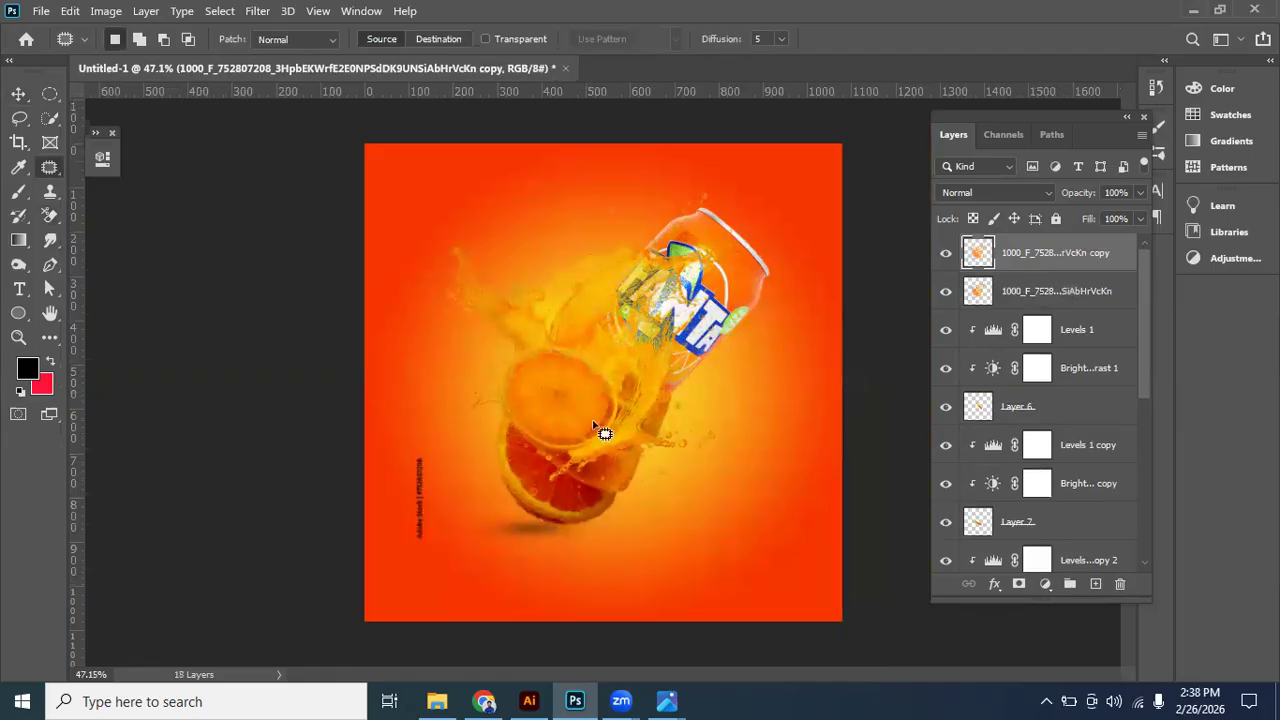
pyautogui.hotkey('alt', 'shift', '[')
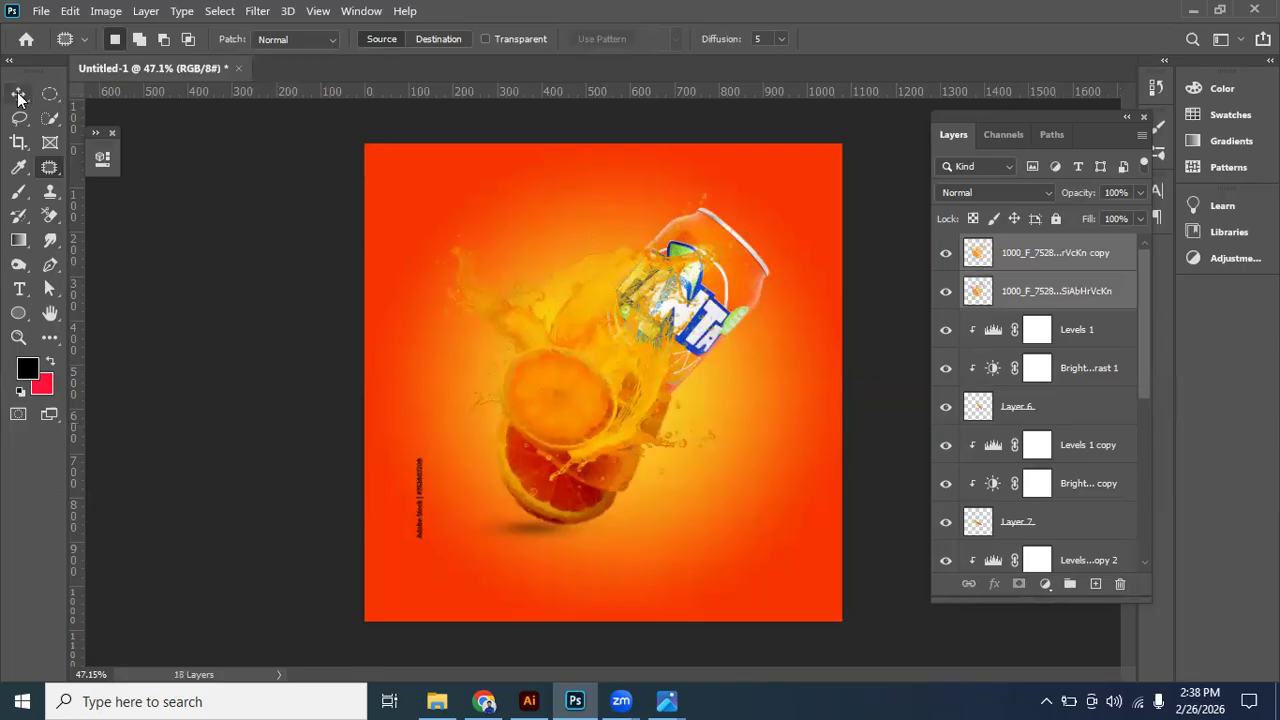
pyautogui.moveTo(592, 400); pyautogui.dragTo(631, 430)
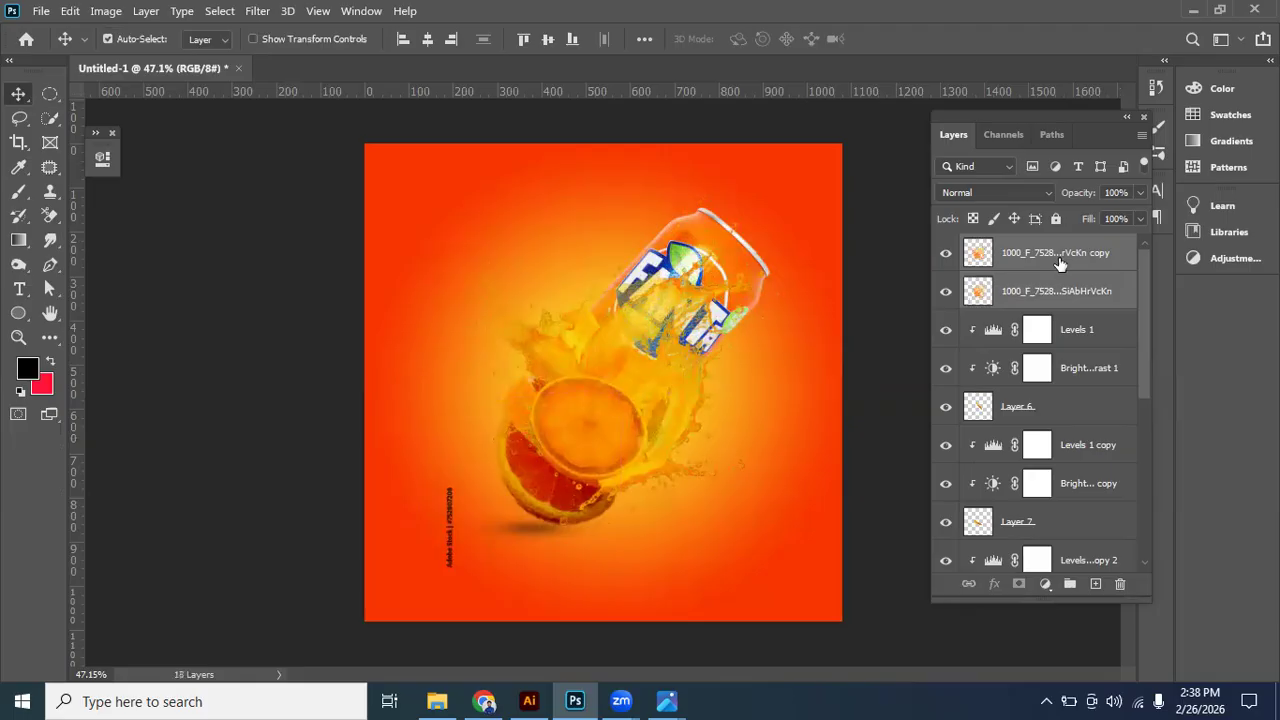
# - Move both splash layers directly below Layer 2, behind the can and slices, and merge them into one layer
pyautogui.scroll(-4, 1060, 263)
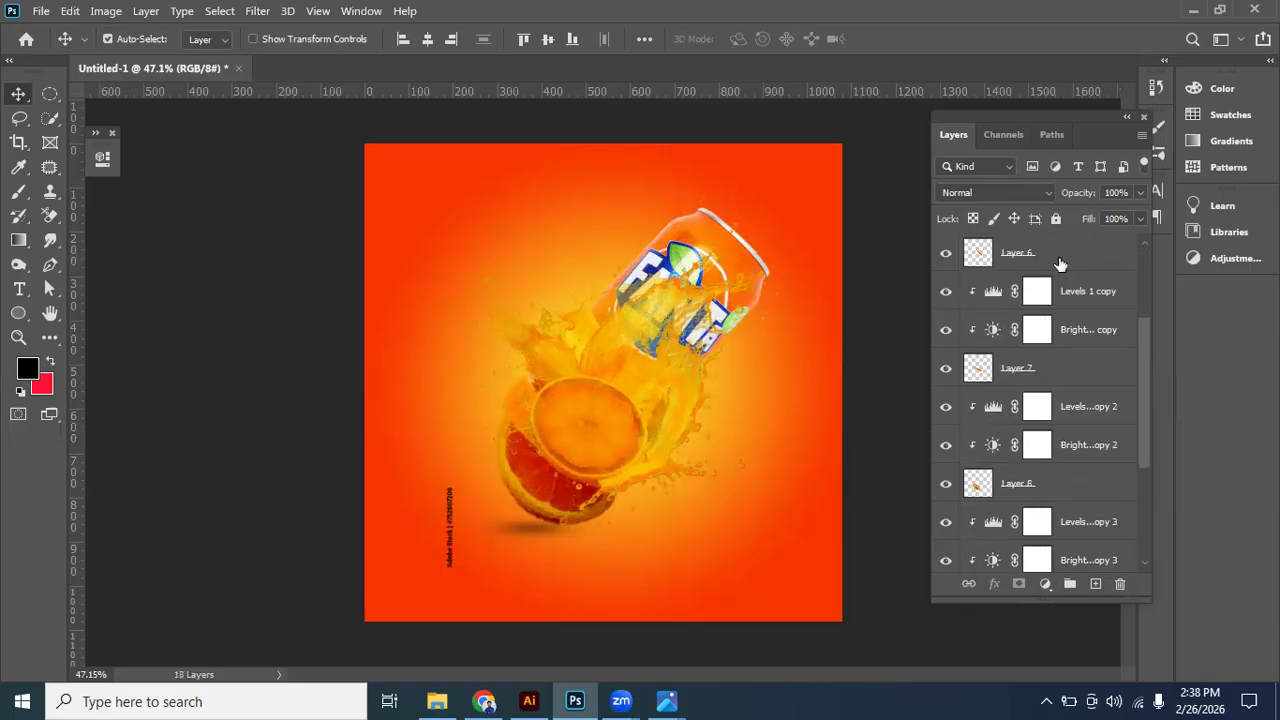
pyautogui.scroll(4, 1060, 263)
pyautogui.moveTo(1060, 258); pyautogui.dragTo(1035, 466)
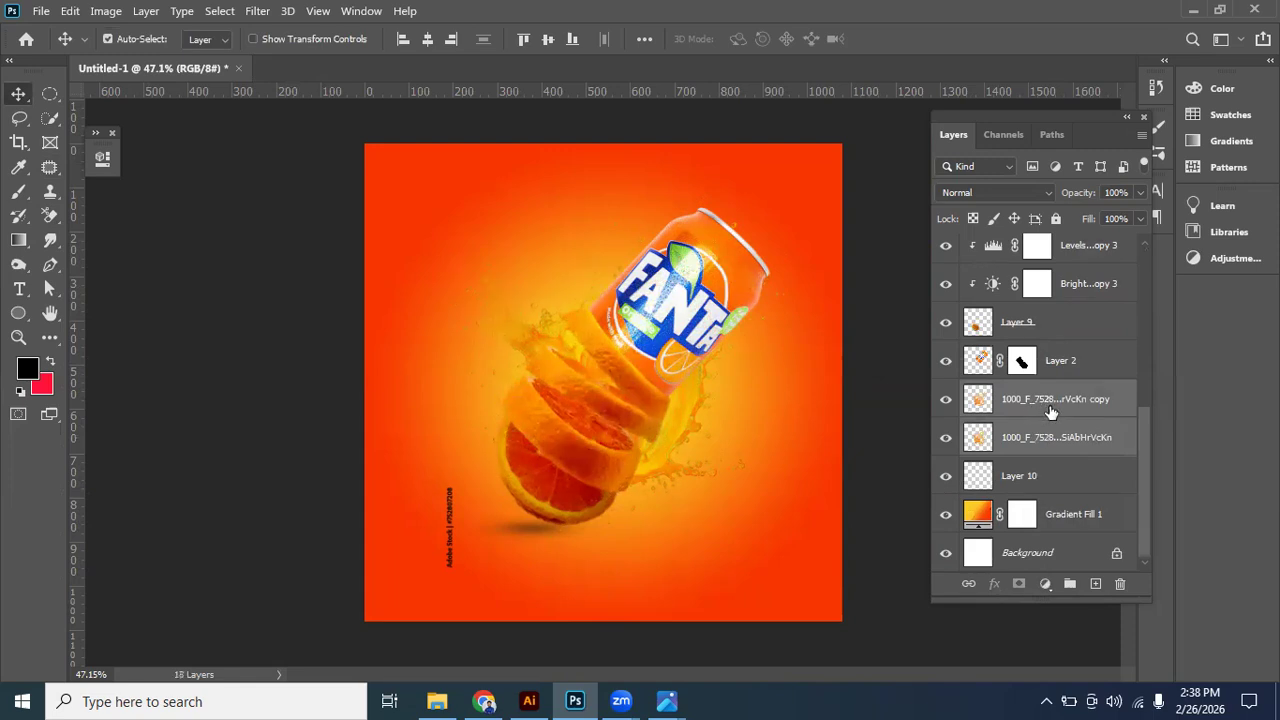
pyautogui.rightClick(830, 551)
pyautogui.click(830, 551)
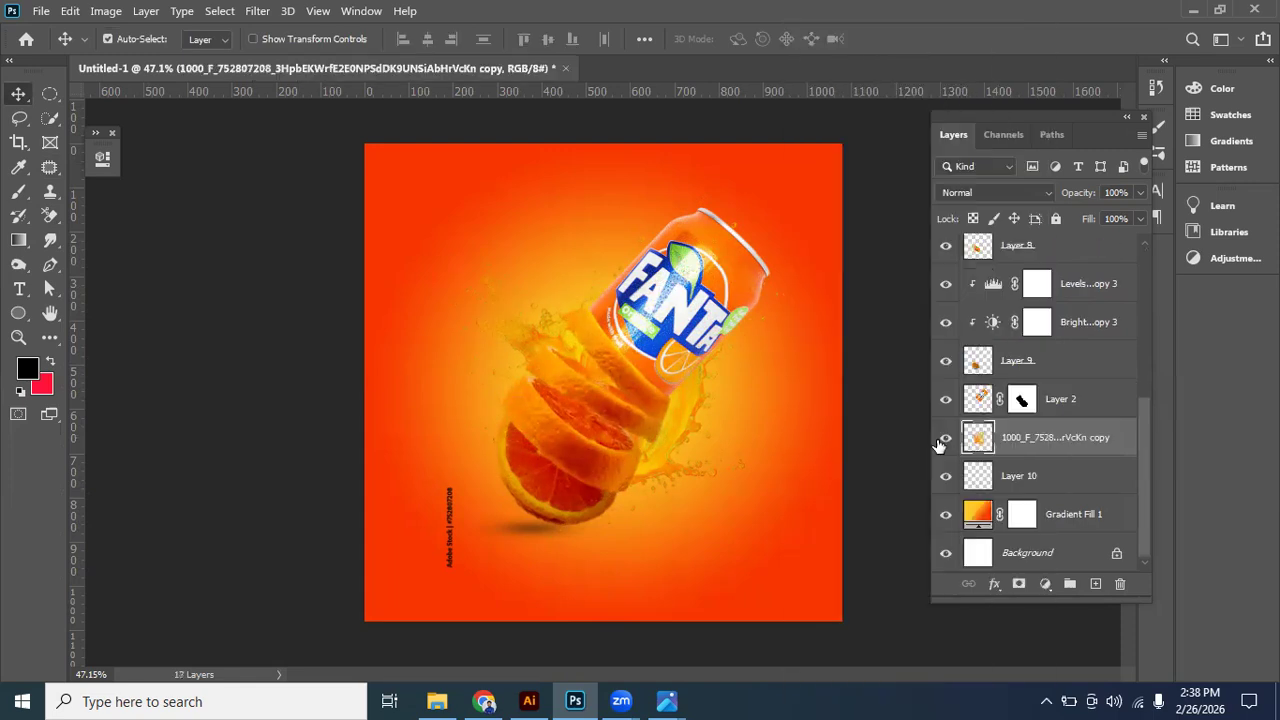
# - Erase the vertical stock watermark text from the splash copy layer with the Eraser tool
pyautogui.click(942, 440)
pyautogui.rightClick(50, 212)
pyautogui.click(120, 218)
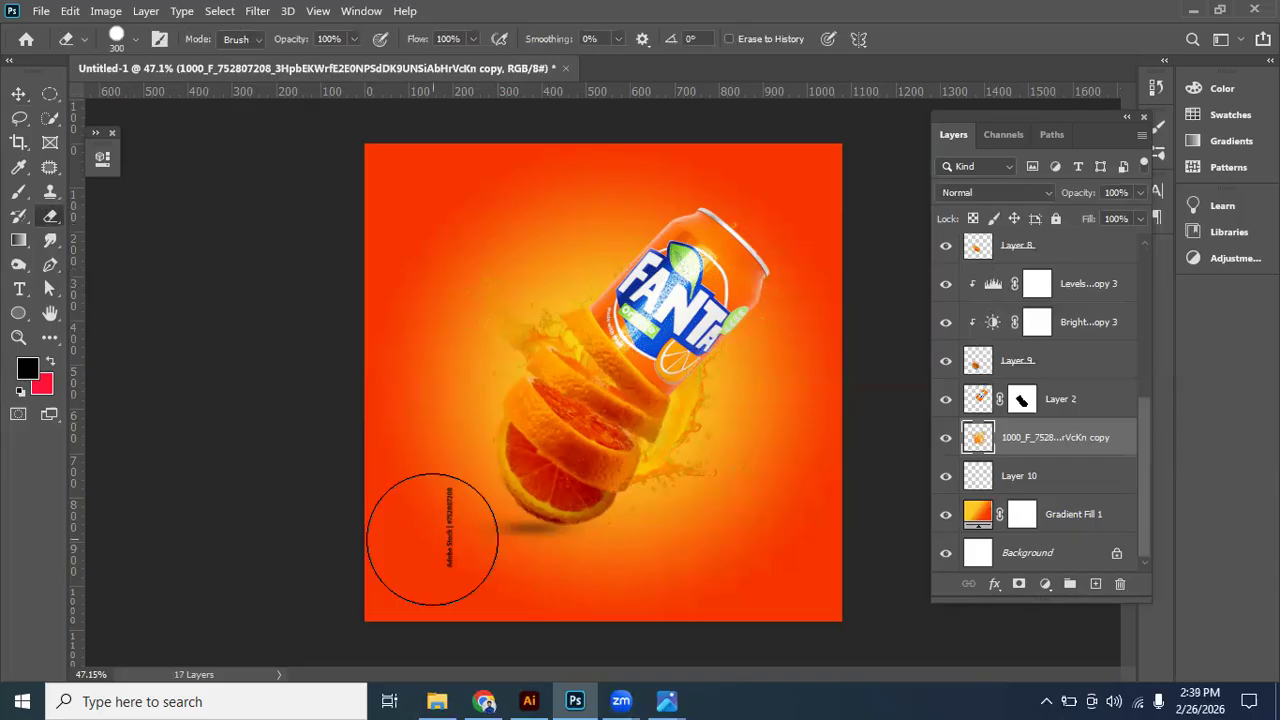
pyautogui.moveTo(420, 608); pyautogui.dragTo(414, 509)
pyautogui.click(18, 93)
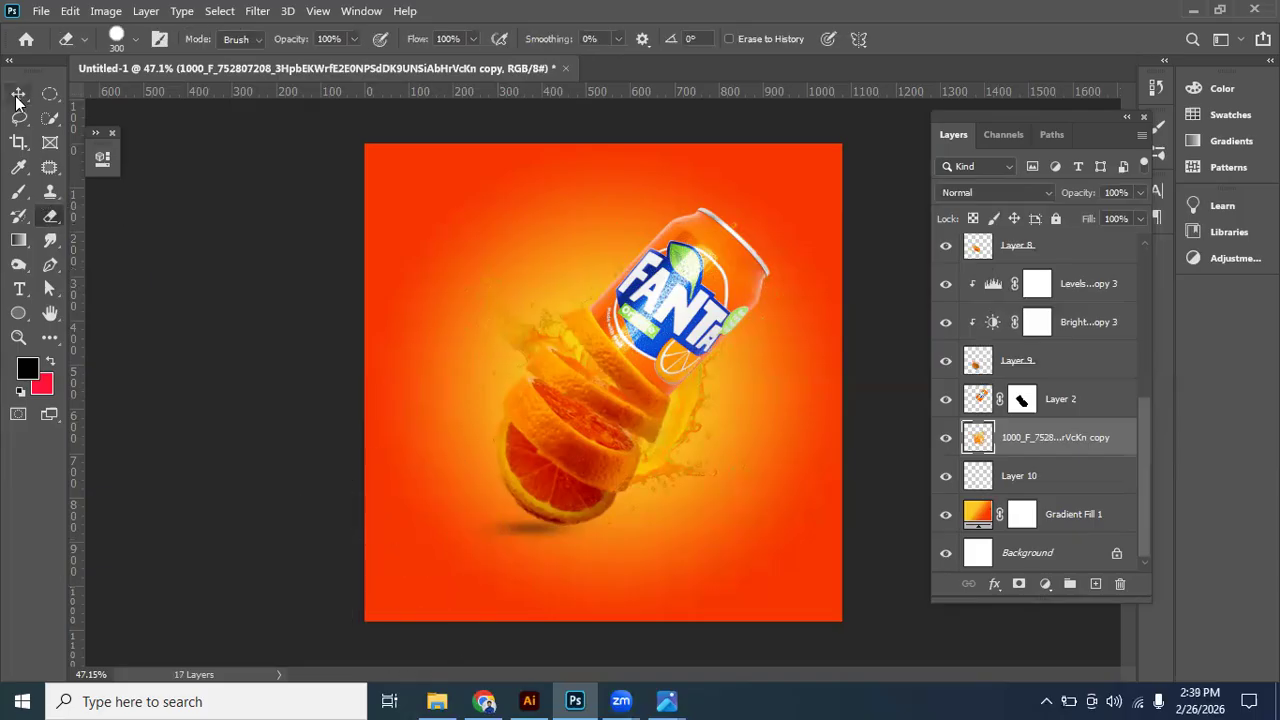
pyautogui.click(946, 437)
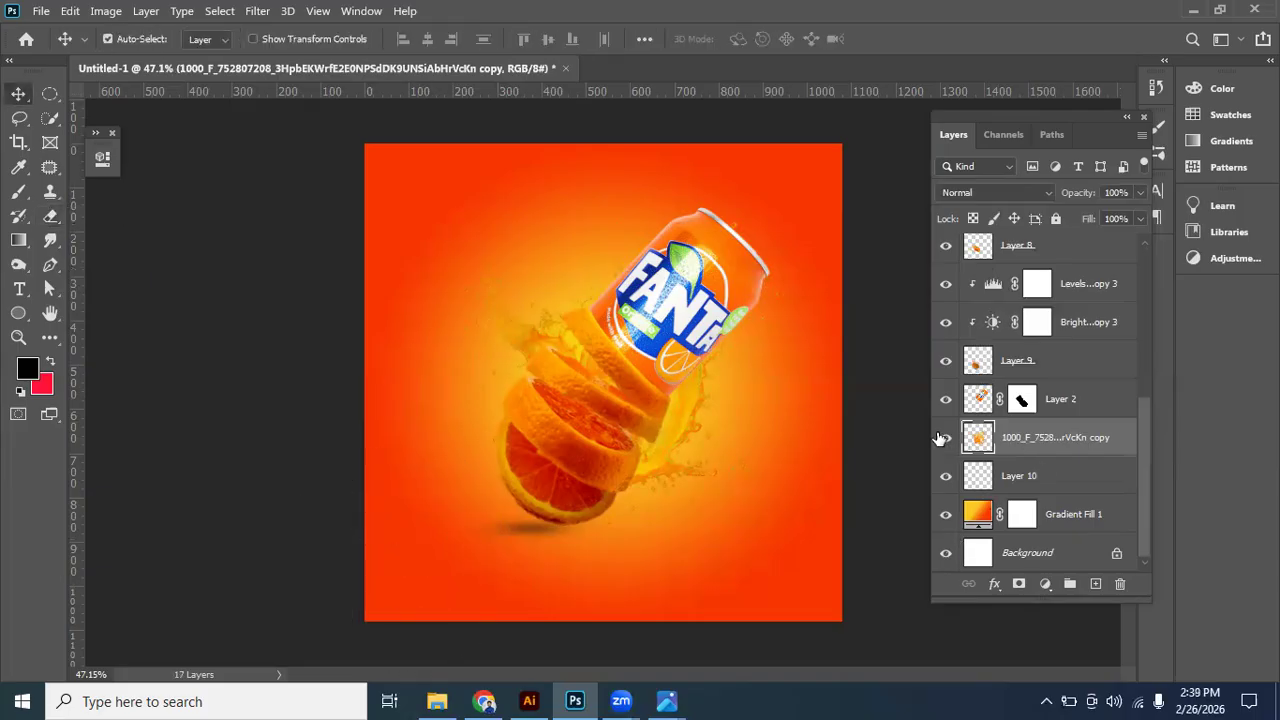
pyautogui.click(946, 437)
# - Enlarge the splash layer to about 119% width and 114% height and move it up 25 px
pyautogui.hotkey('ctrl', 't')
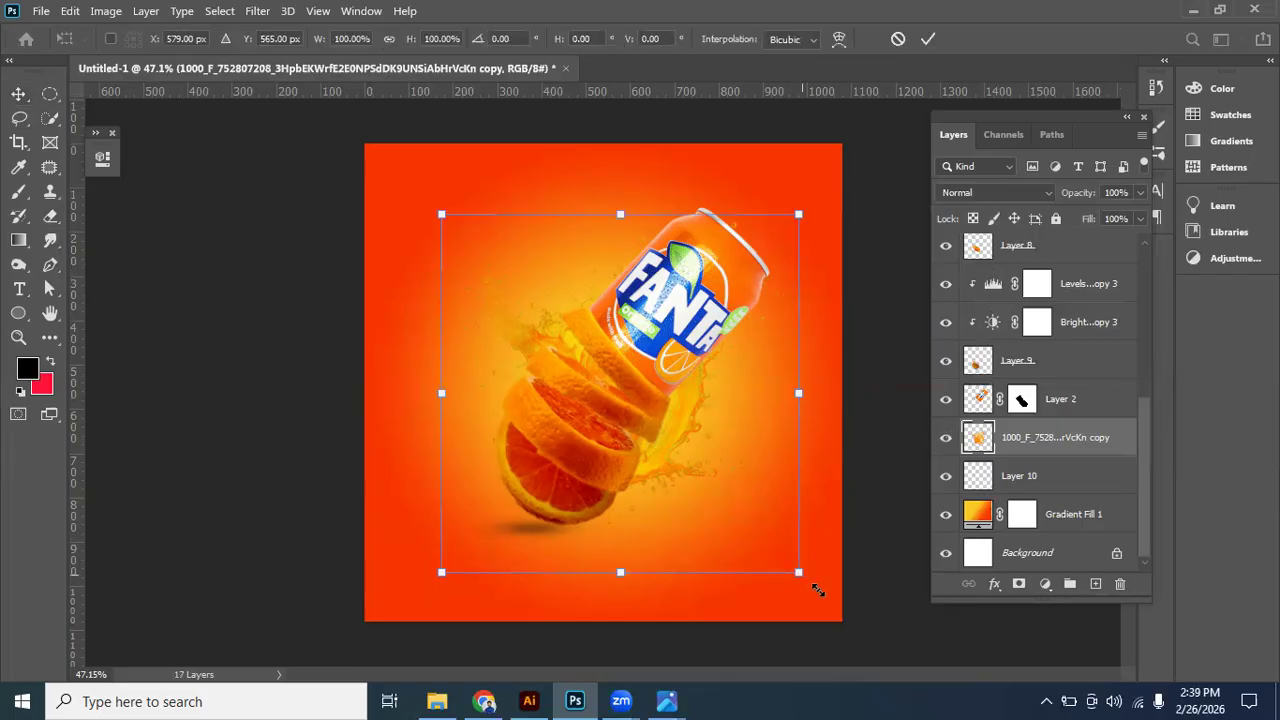
pyautogui.moveTo(800, 574); pyautogui.dragTo(834, 598)
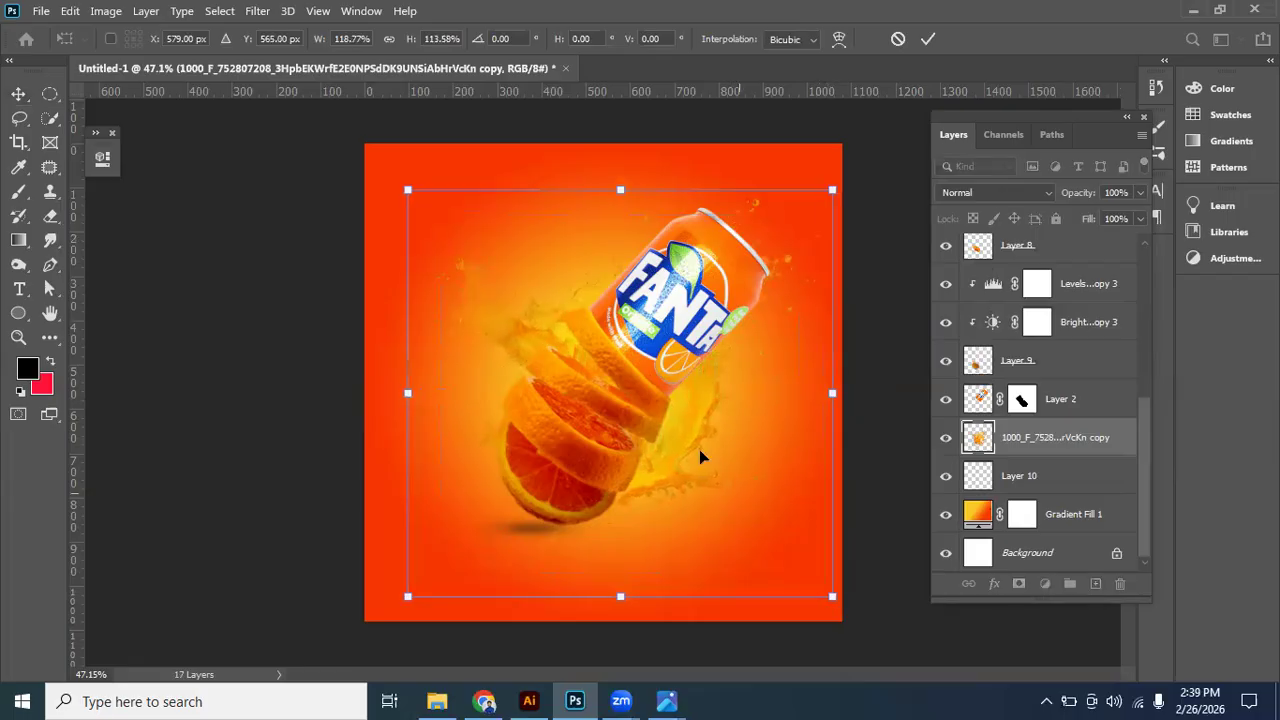
pyautogui.moveTo(699, 449); pyautogui.dragTo(697, 434)
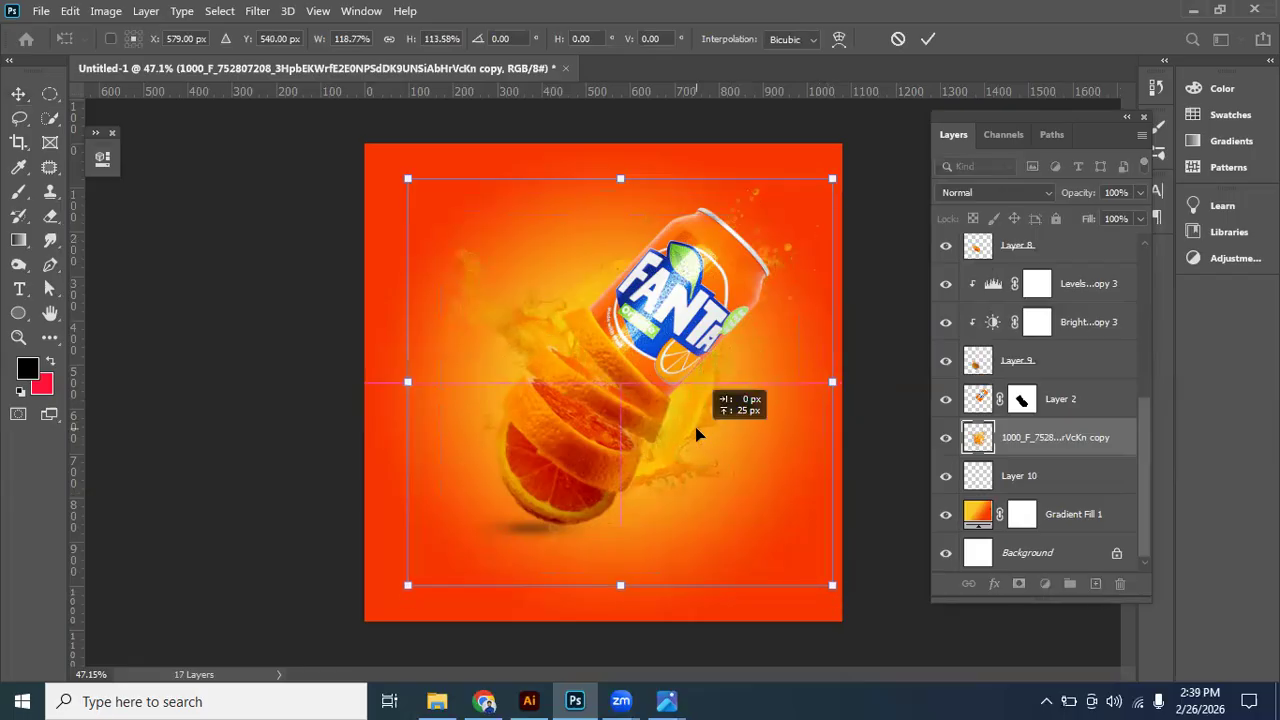
pyautogui.press('Return')
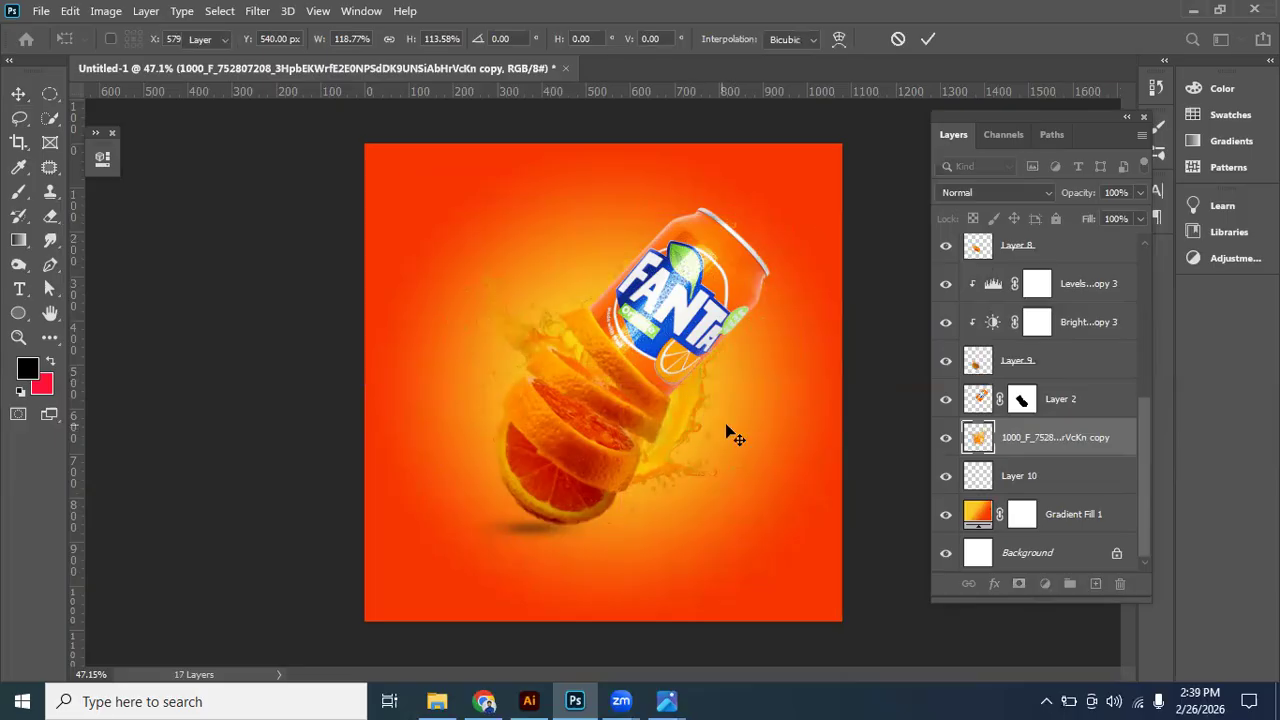
pyautogui.click(900, 333)
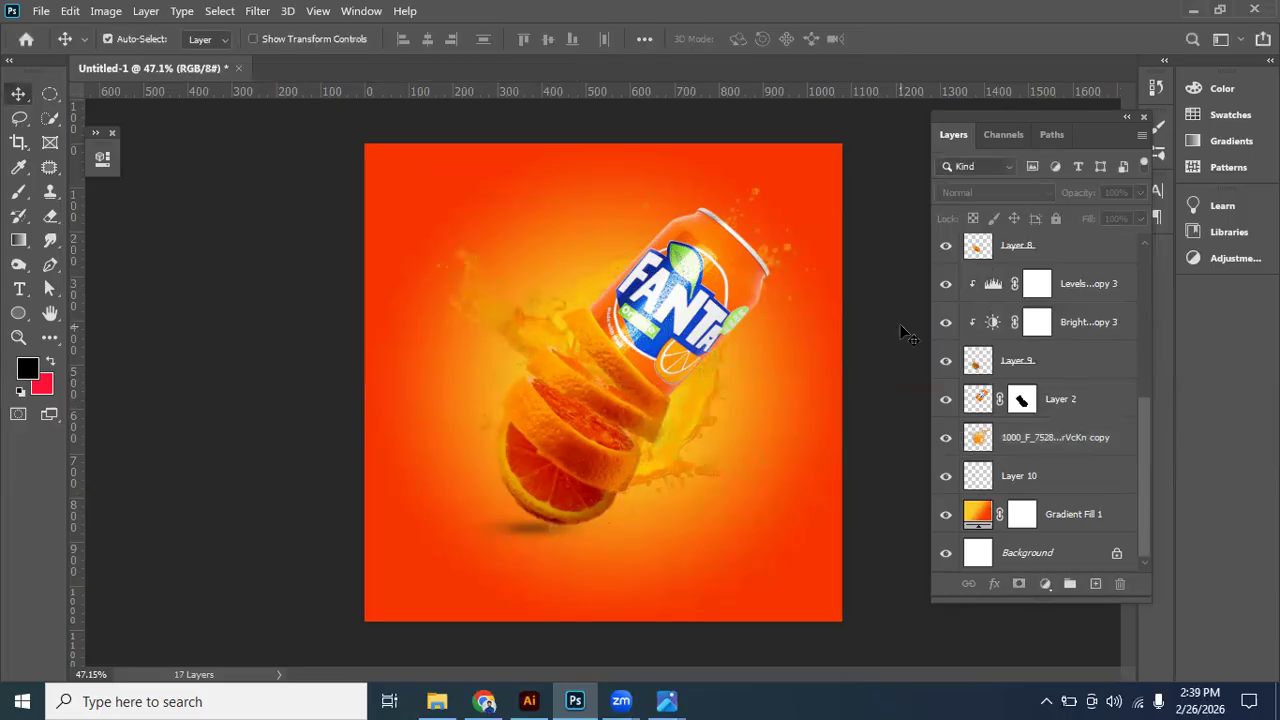
# - Duplicate the splash layer and move the duplicate directly above Layer 2, in front of the can
pyautogui.click(1002, 442)
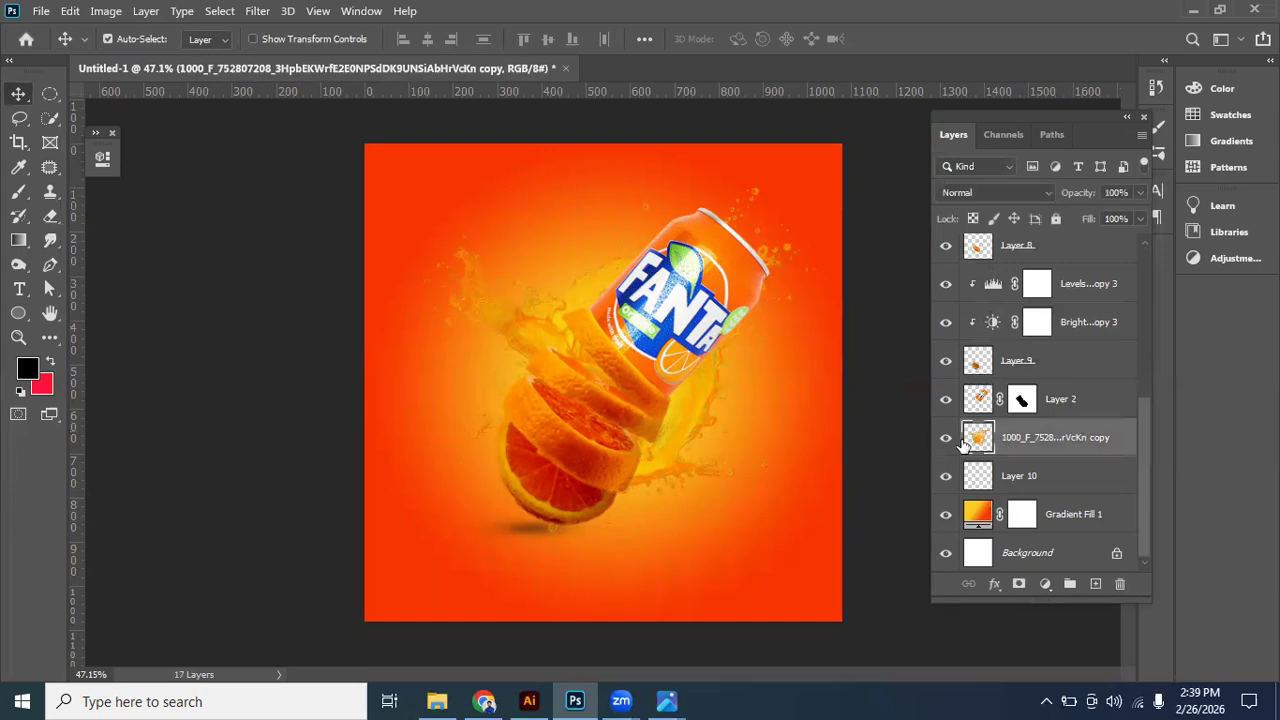
pyautogui.click(947, 438)
pyautogui.click(947, 438)
pyautogui.hotkey('ctrl', 'j')
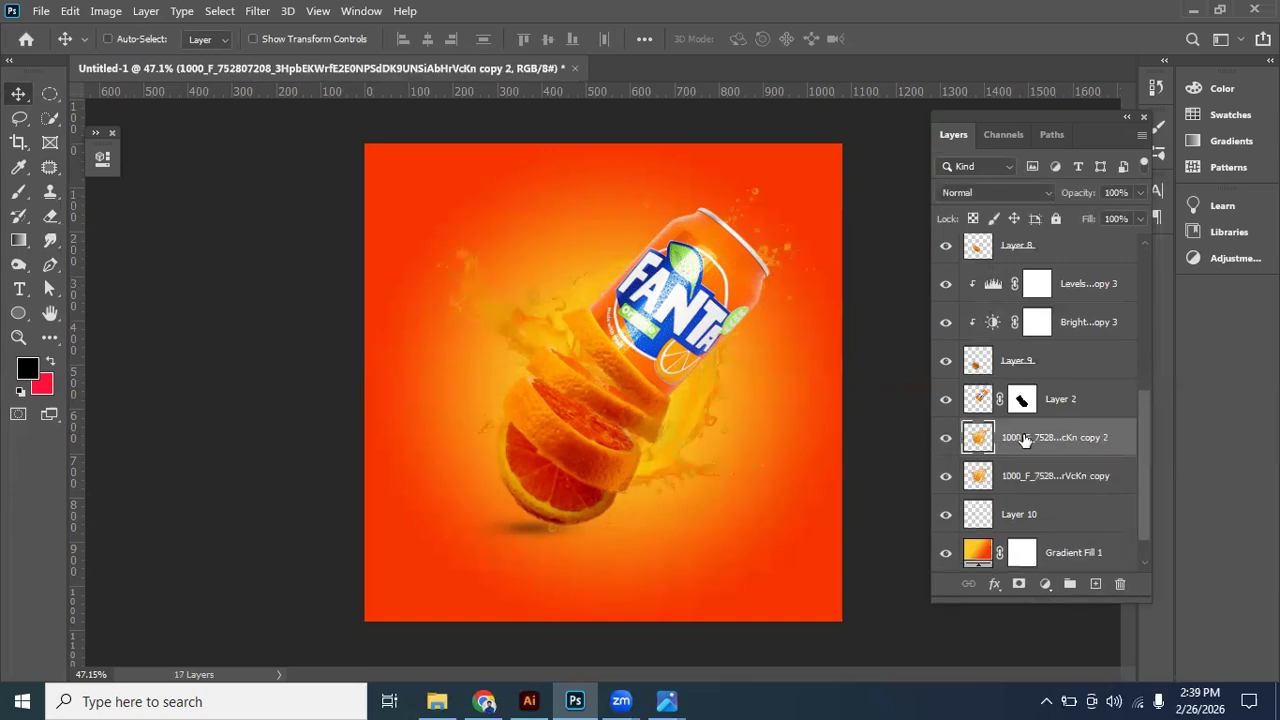
pyautogui.moveTo(1025, 440); pyautogui.dragTo(1021, 378)
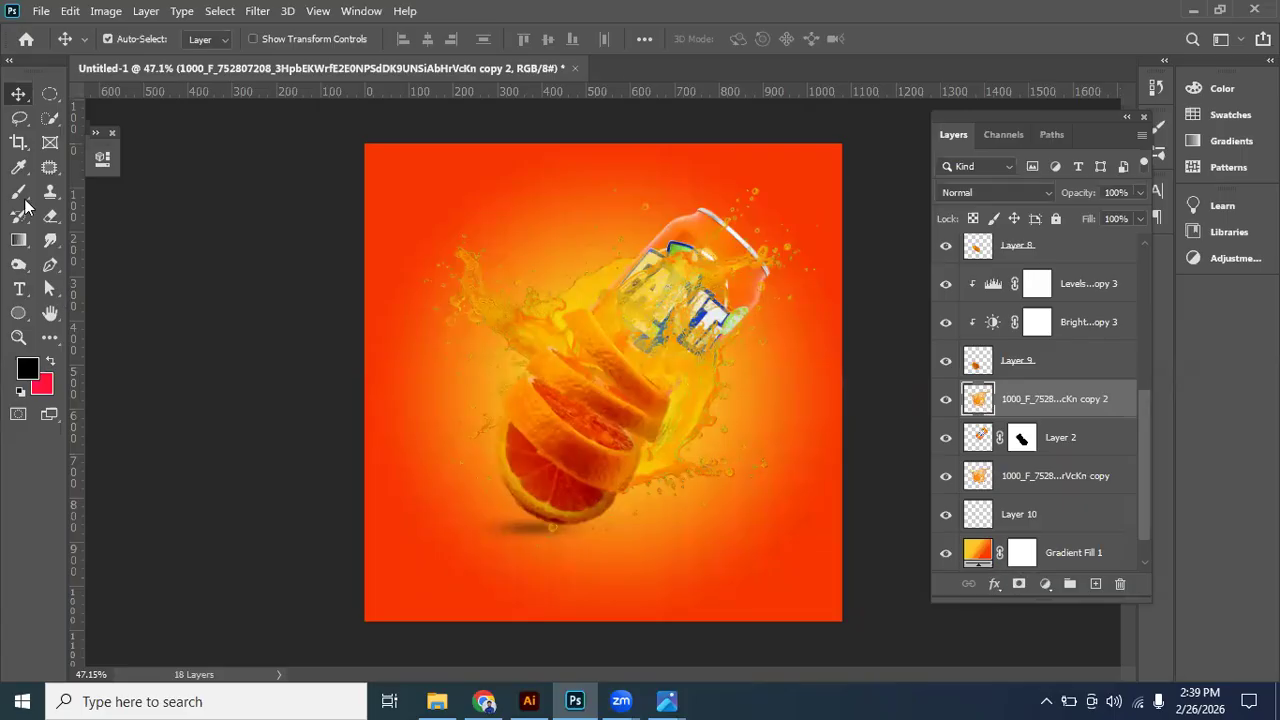
# - Add a layer mask to the front splash copy and brush out the splash below the can with black
pyautogui.click(1018, 584)
pyautogui.press('b')
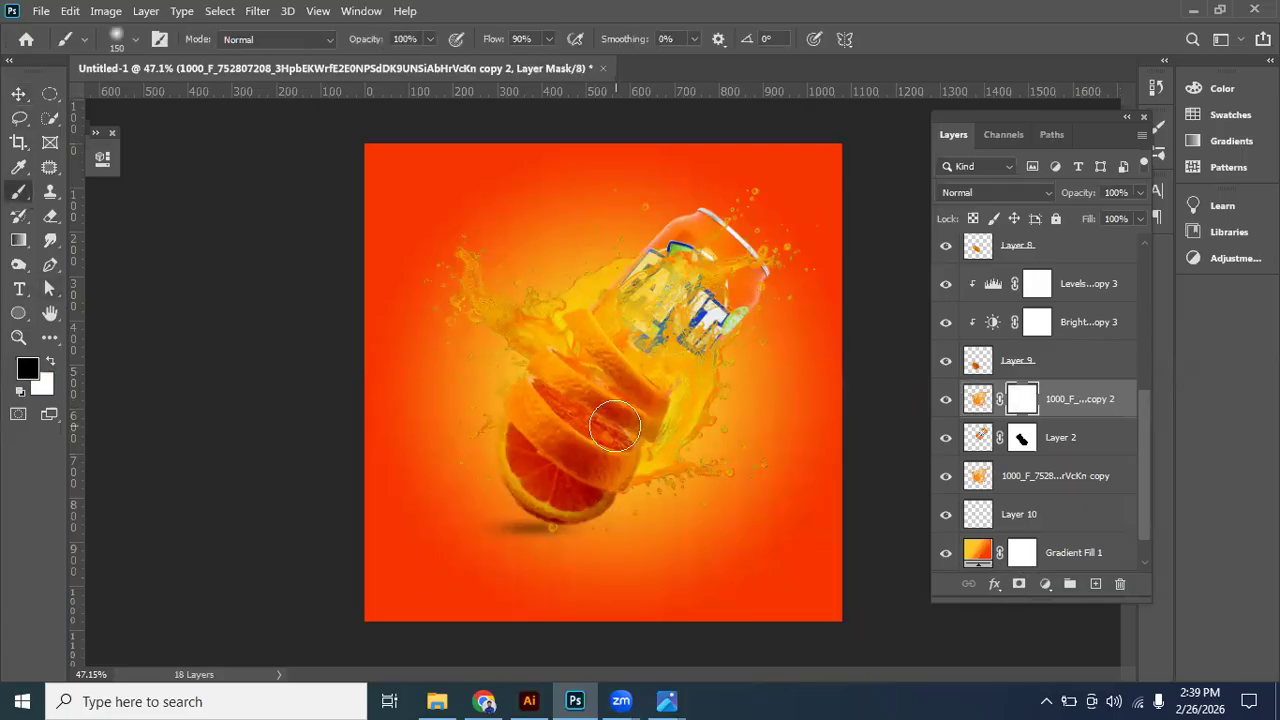
pyautogui.moveTo(645, 468)
pyautogui.mouseDown()
pyautogui.moveTo(587, 460)
pyautogui.moveTo(533, 412)
pyautogui.moveTo(553, 428)
pyautogui.moveTo(538, 363)
pyautogui.moveTo(611, 460)
pyautogui.moveTo(628, 459)
pyautogui.moveTo(639, 404)
pyautogui.moveTo(593, 352)
pyautogui.moveTo(593, 412)
pyautogui.mouseUp()
pyautogui.click(18, 93)
pyautogui.click(946, 399)
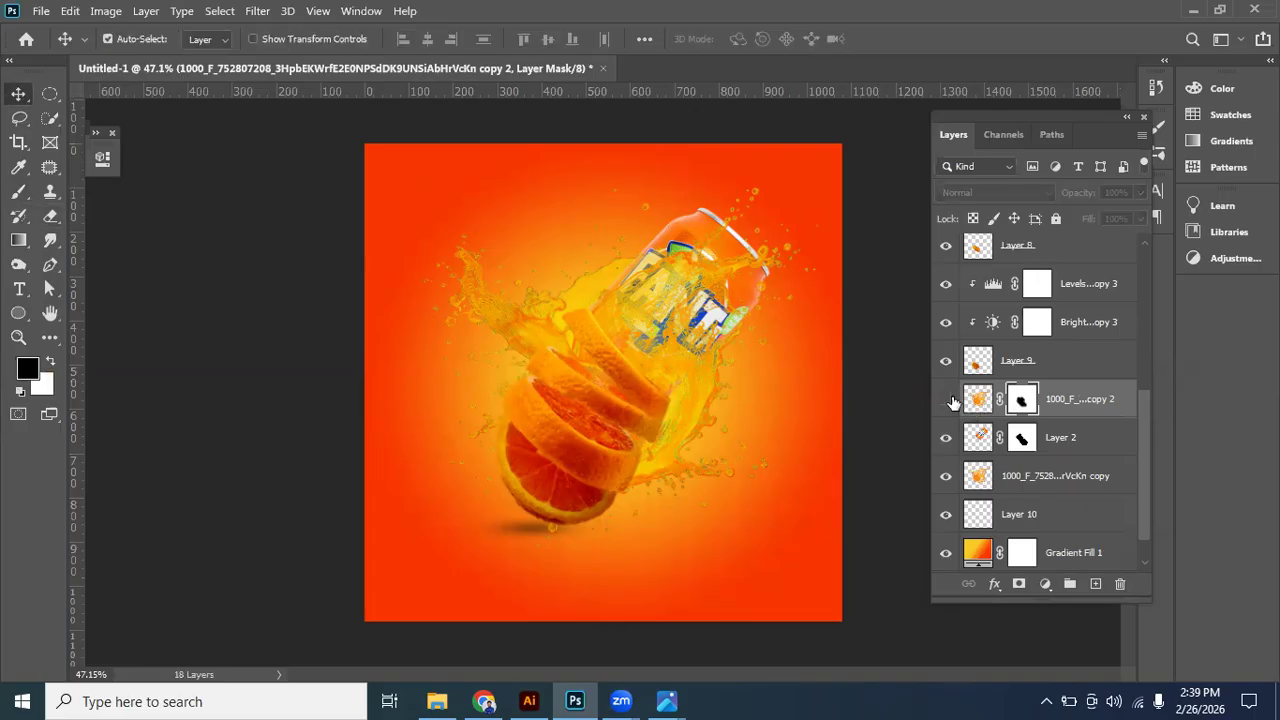
pyautogui.click(946, 399)
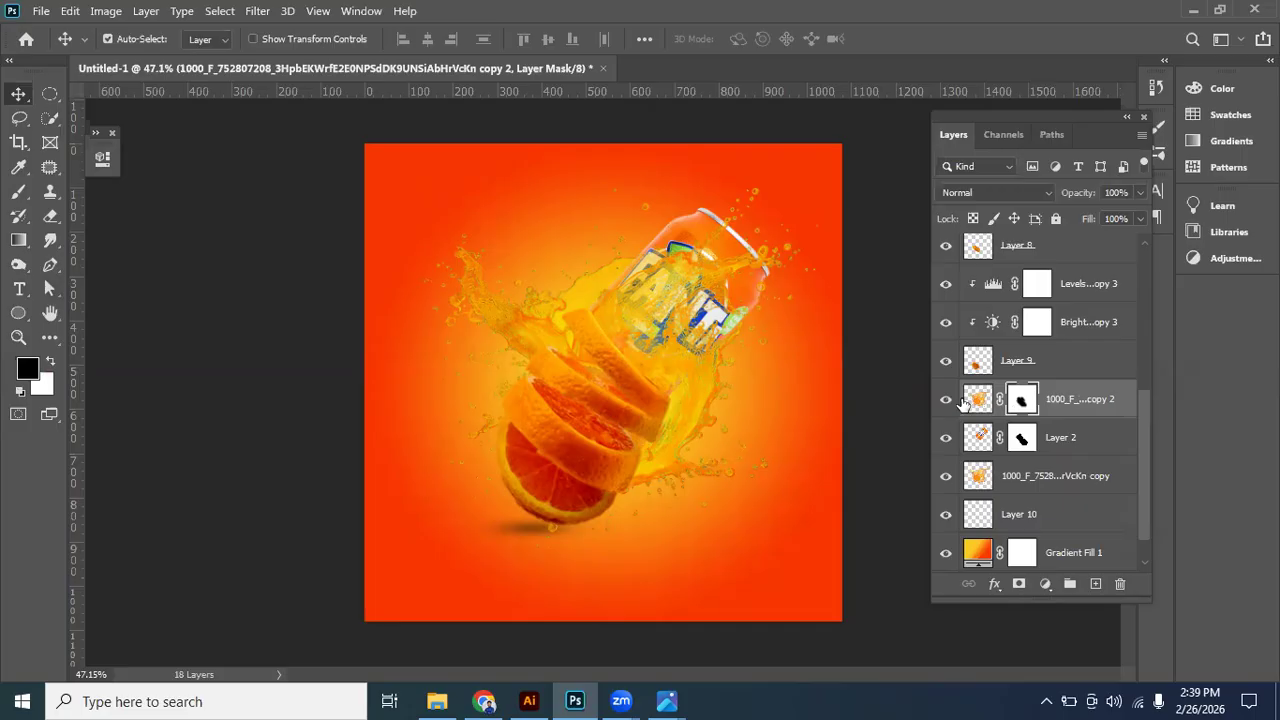
pyautogui.click(946, 399)
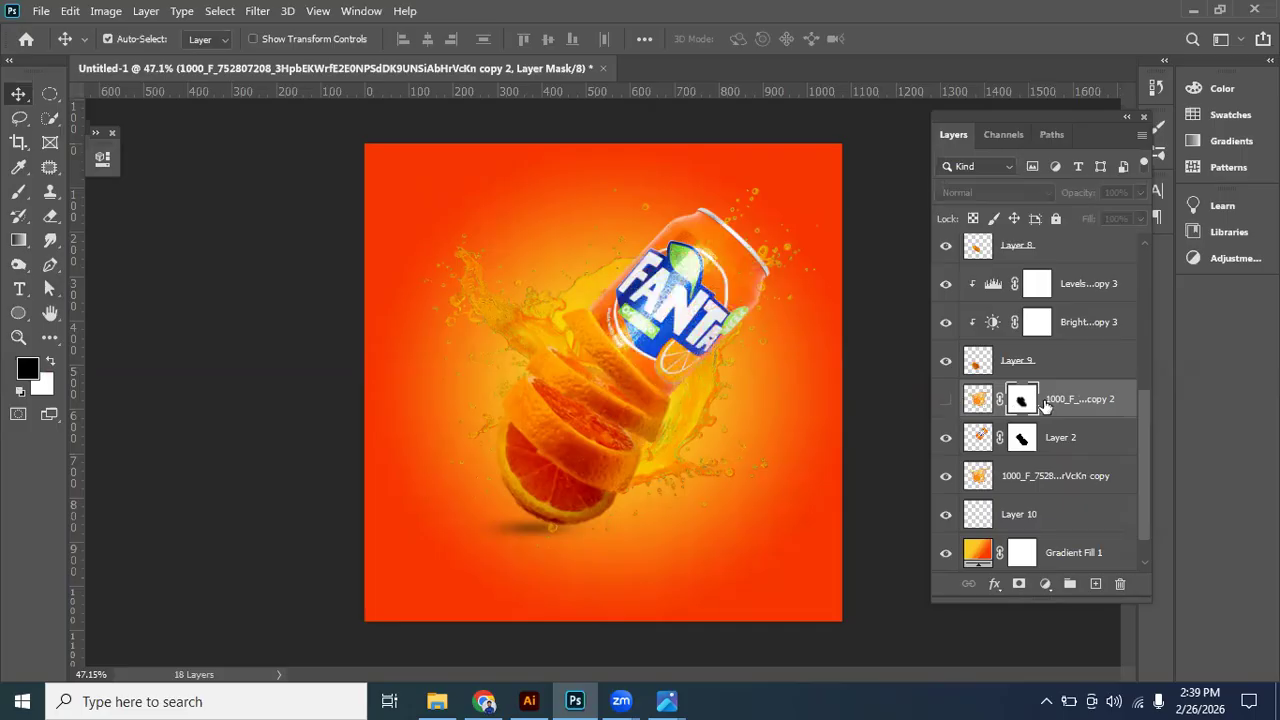
pyautogui.click(946, 399)
# - Paint black on the front splash's mask around the slices and beside the can, keeping only the splash across the can
pyautogui.click(978, 399)
pyautogui.hotkey('ctrl', '\\')
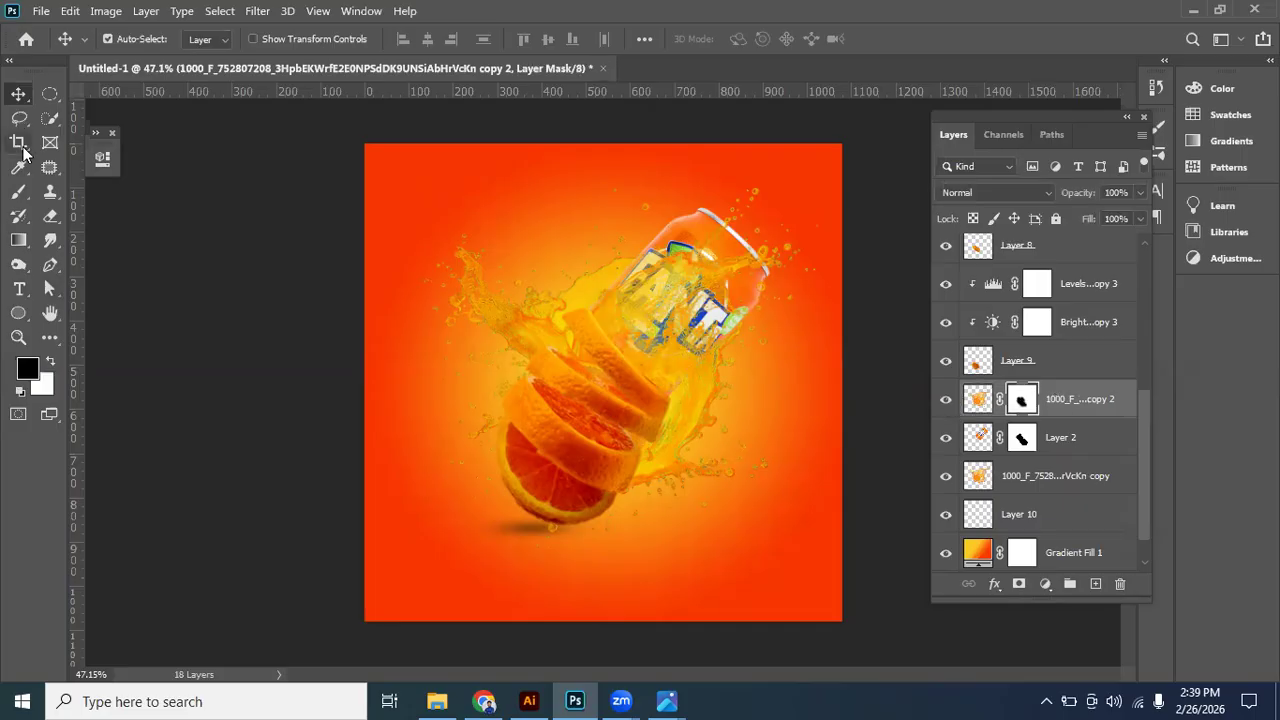
pyautogui.click(20, 194)
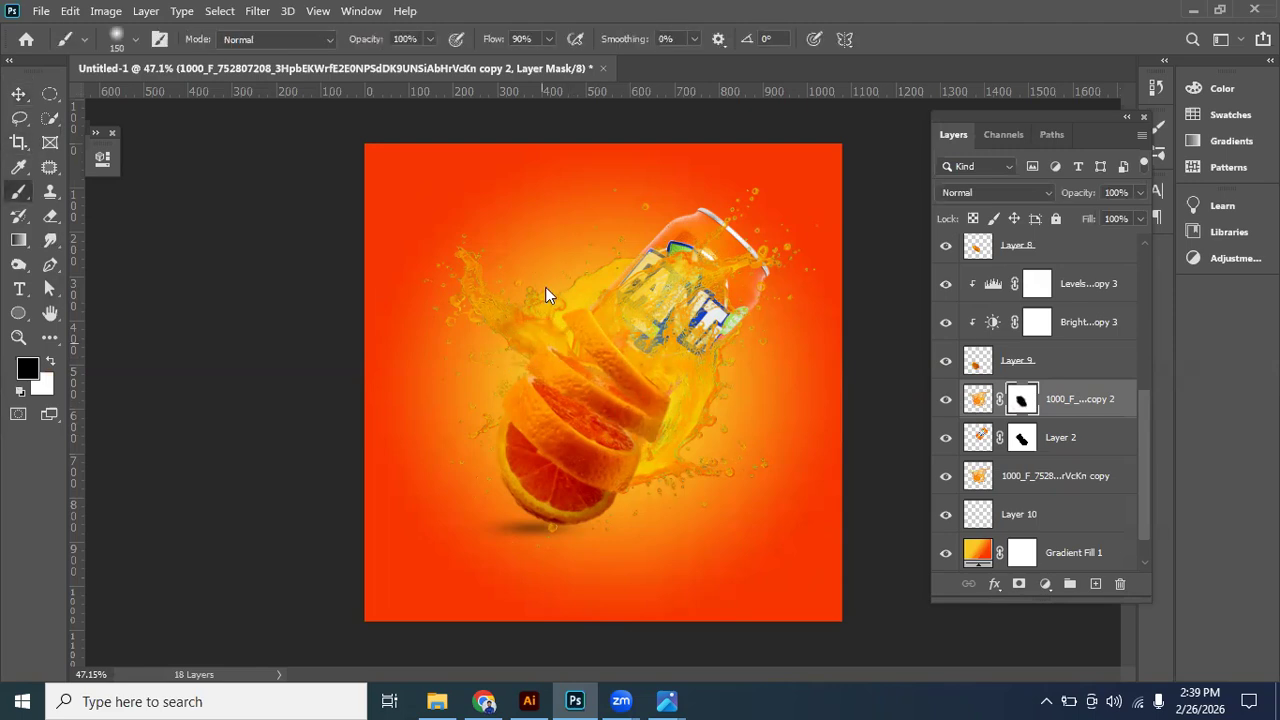
pyautogui.moveTo(465, 340); pyautogui.dragTo(475, 419)
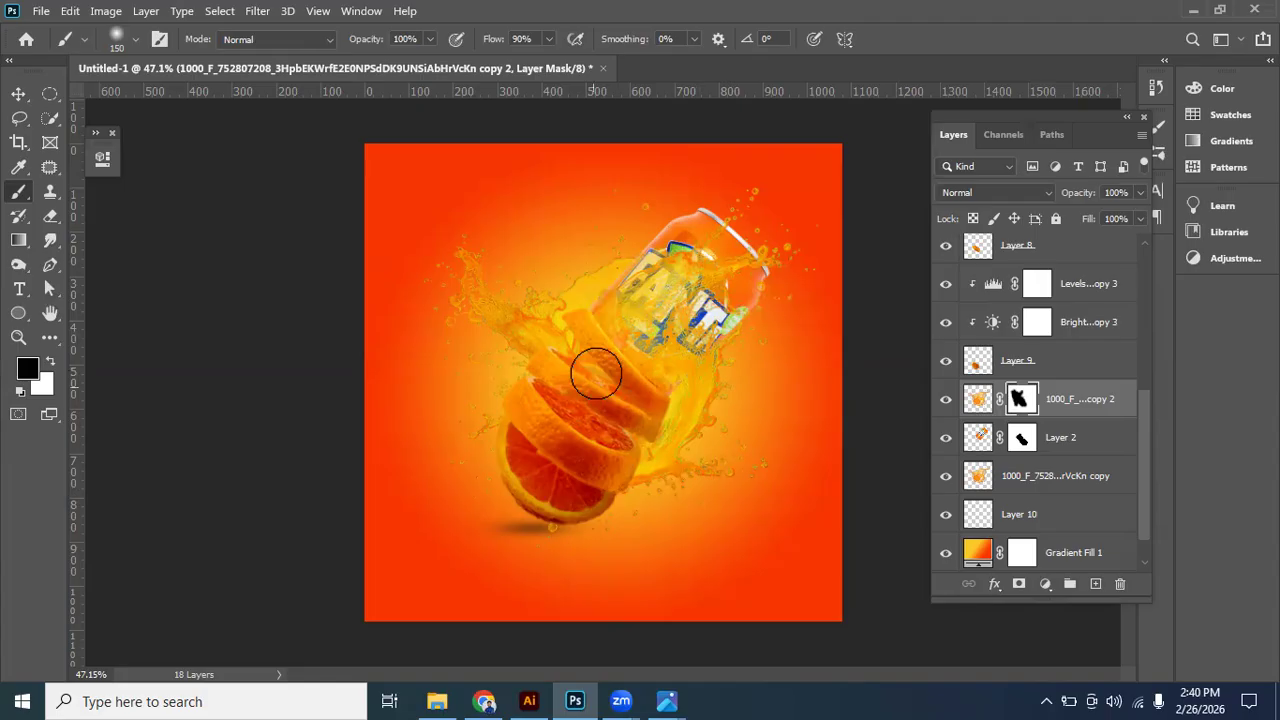
pyautogui.moveTo(626, 454)
pyautogui.mouseDown()
pyautogui.moveTo(608, 437)
pyautogui.moveTo(565, 550)
pyautogui.moveTo(595, 569)
pyautogui.mouseUp()
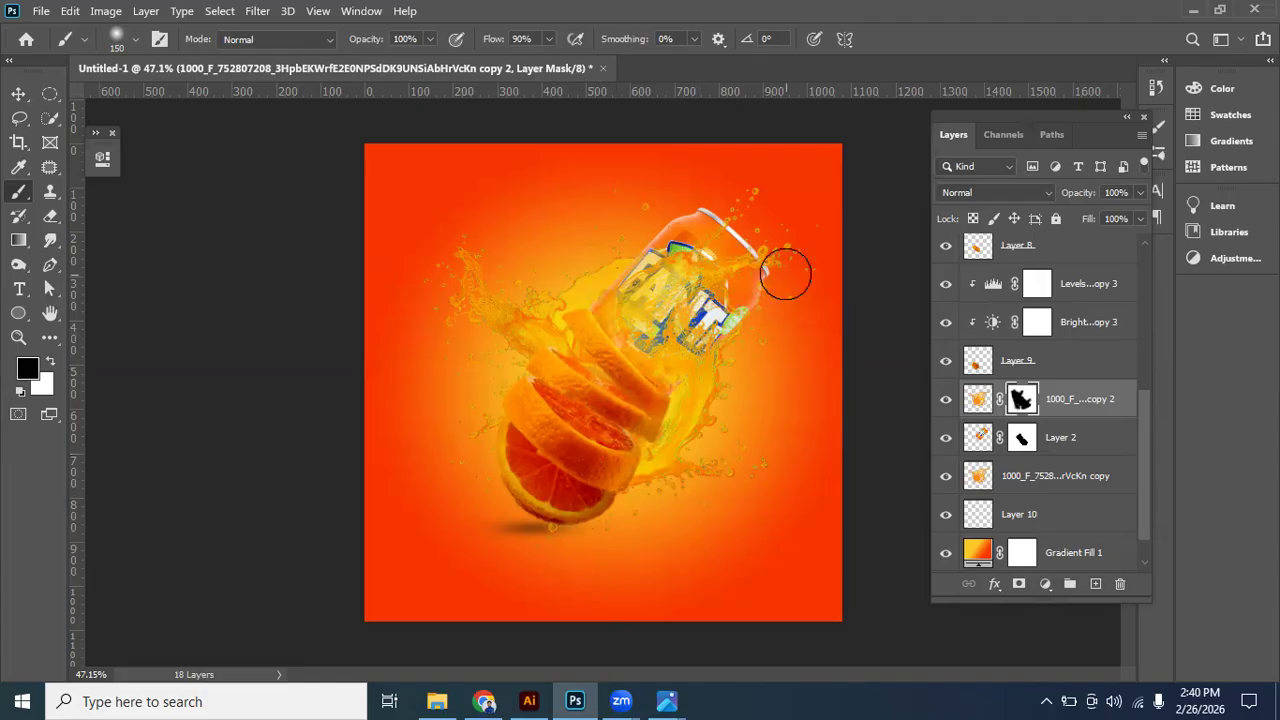
pyautogui.click(19, 94)
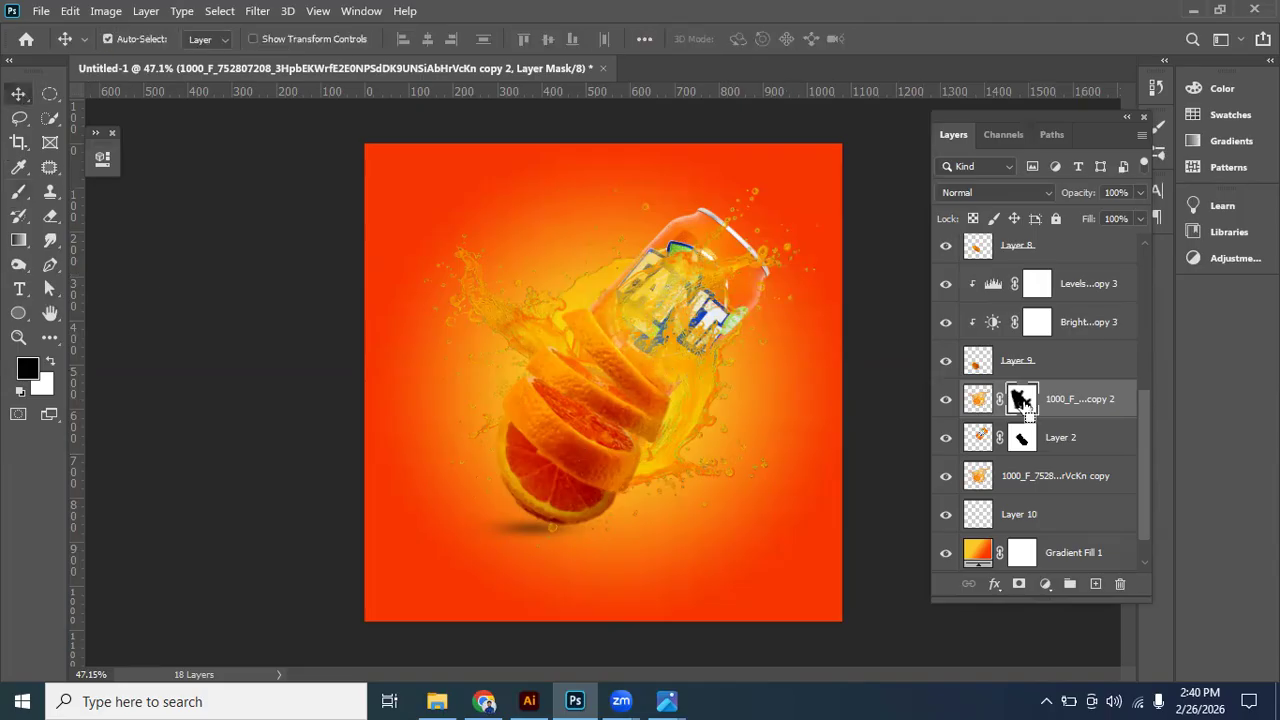
# - Rotate the front splash copy about 28 degrees clockwise and move it across the lower part of the can
pyautogui.hotkey('ctrl', 't')
pyautogui.moveTo(848, 156); pyautogui.dragTo(892, 298)
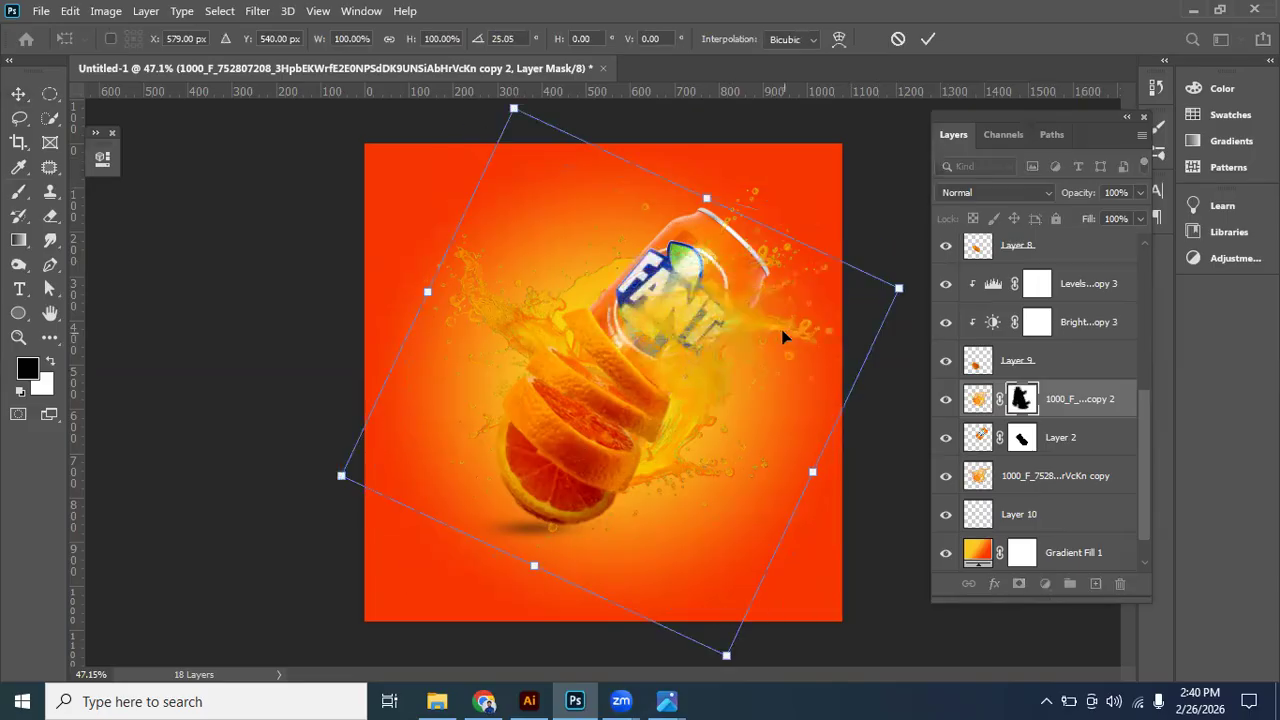
pyautogui.moveTo(747, 346); pyautogui.dragTo(704, 347)
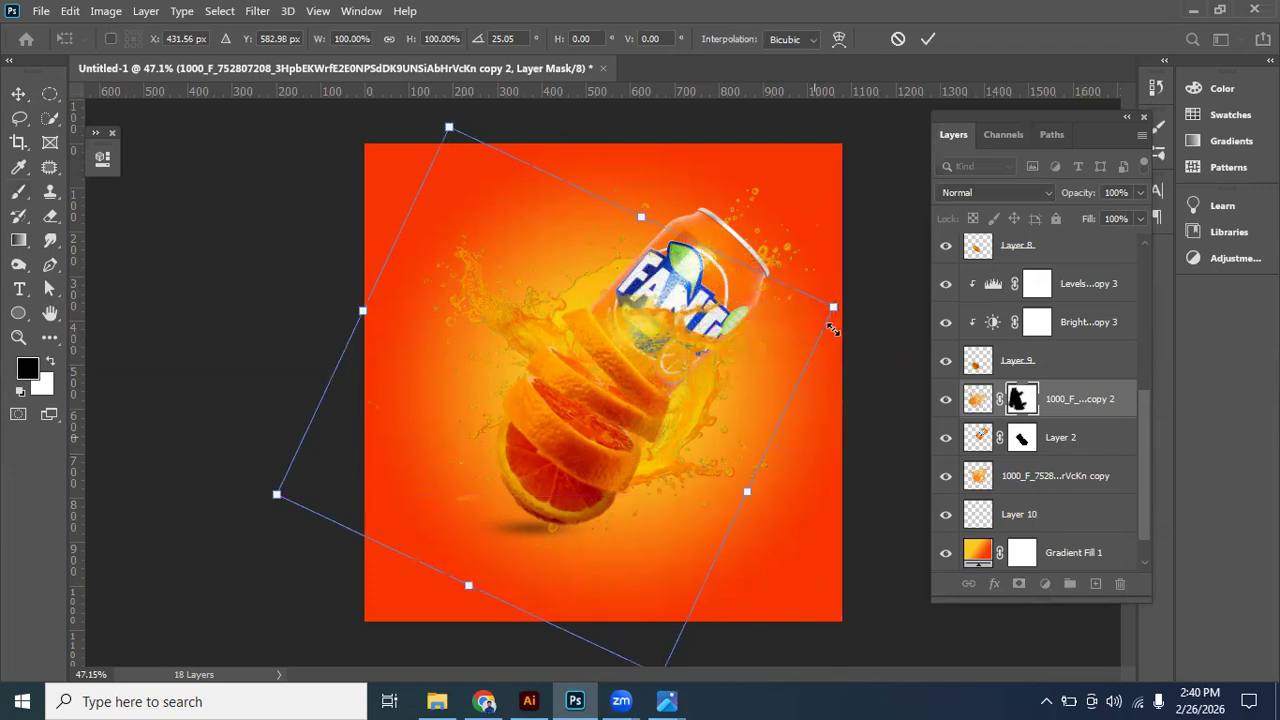
pyautogui.moveTo(829, 338); pyautogui.dragTo(831, 356)
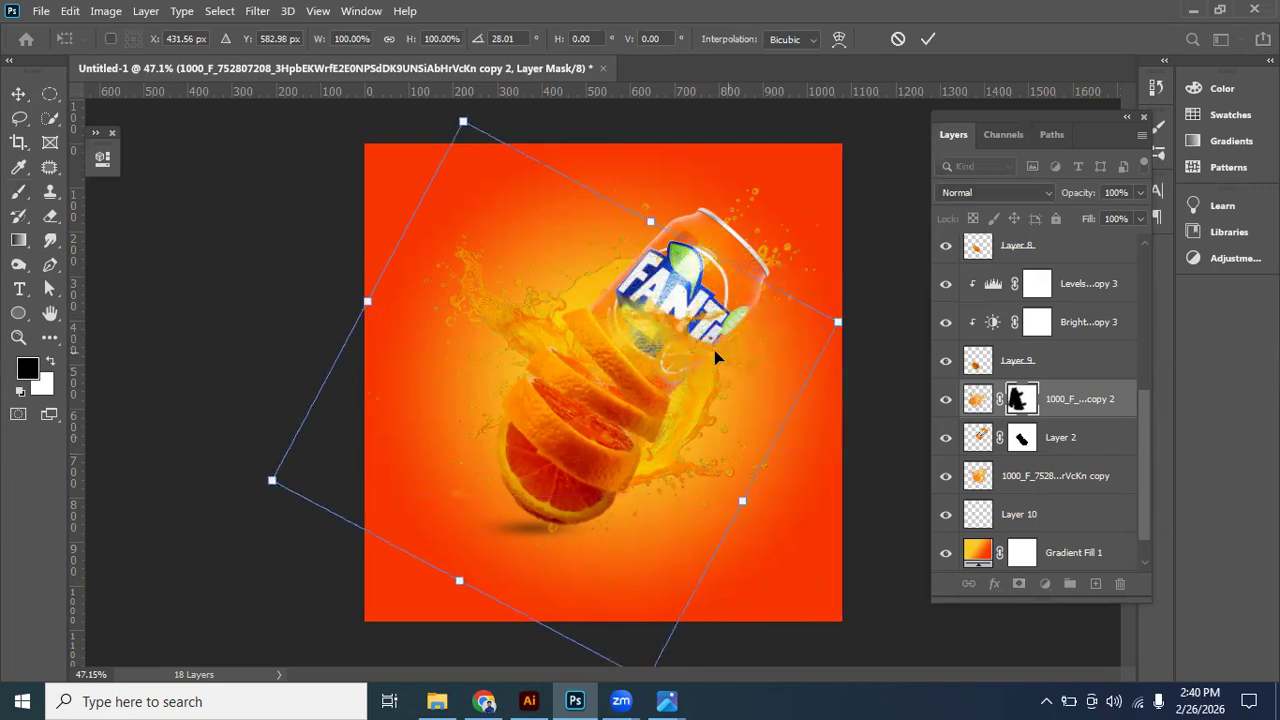
pyautogui.moveTo(729, 363); pyautogui.dragTo(705, 361)
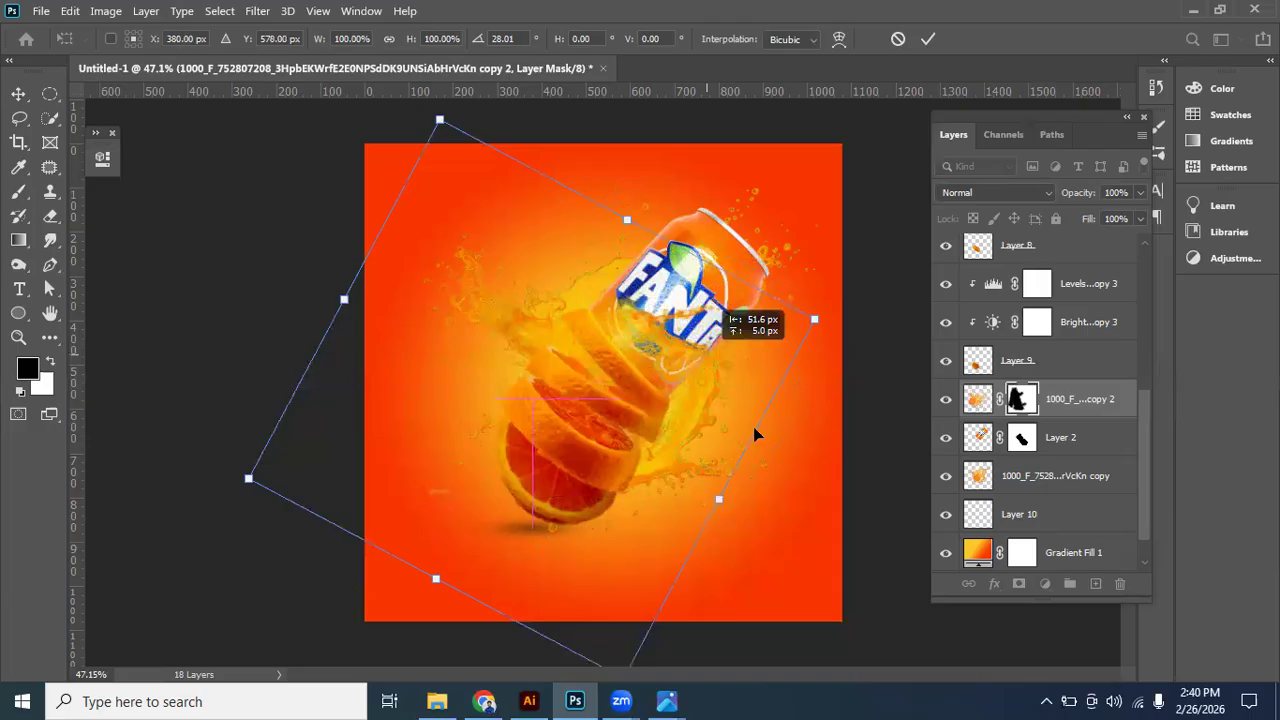
pyautogui.press('Return')
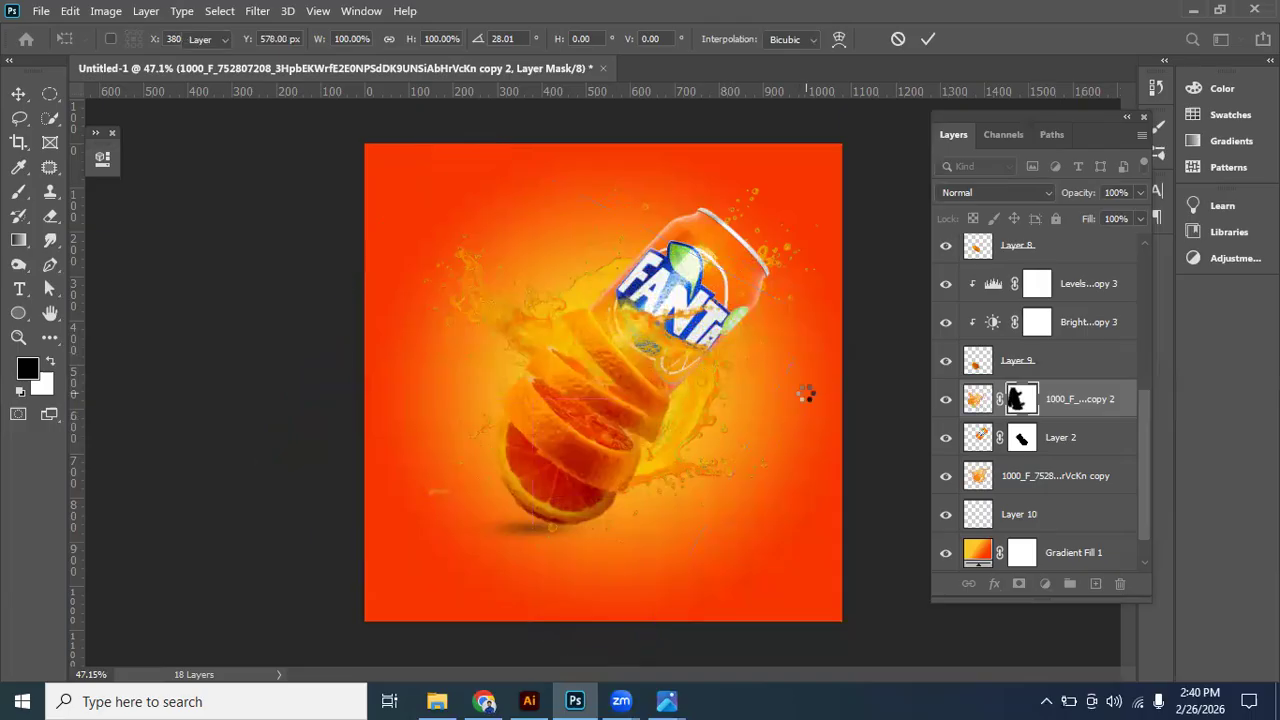
# - Brush out the leftover front splash over the orange slices on its mask and deselect the layer
pyautogui.click(25, 203)
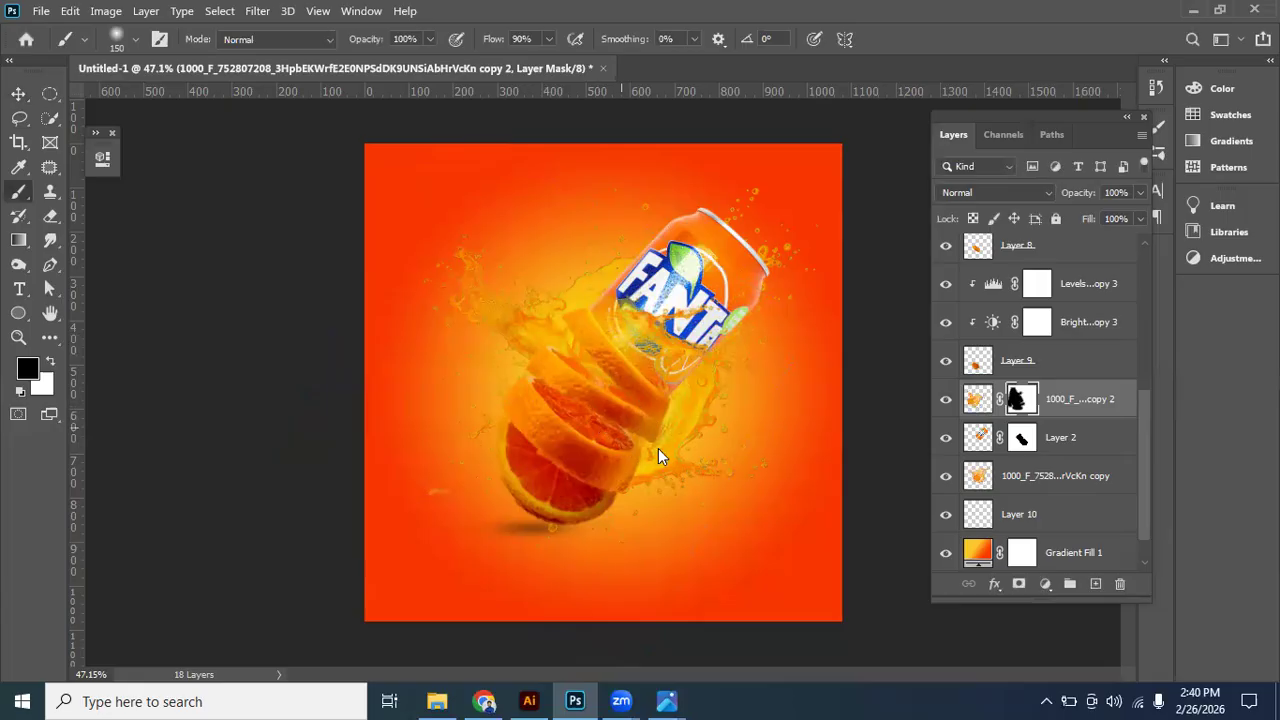
pyautogui.moveTo(600, 441)
pyautogui.mouseDown()
pyautogui.moveTo(518, 375)
pyautogui.moveTo(559, 403)
pyautogui.moveTo(540, 461)
pyautogui.moveTo(561, 484)
pyautogui.mouseUp()
pyautogui.click(18, 96)
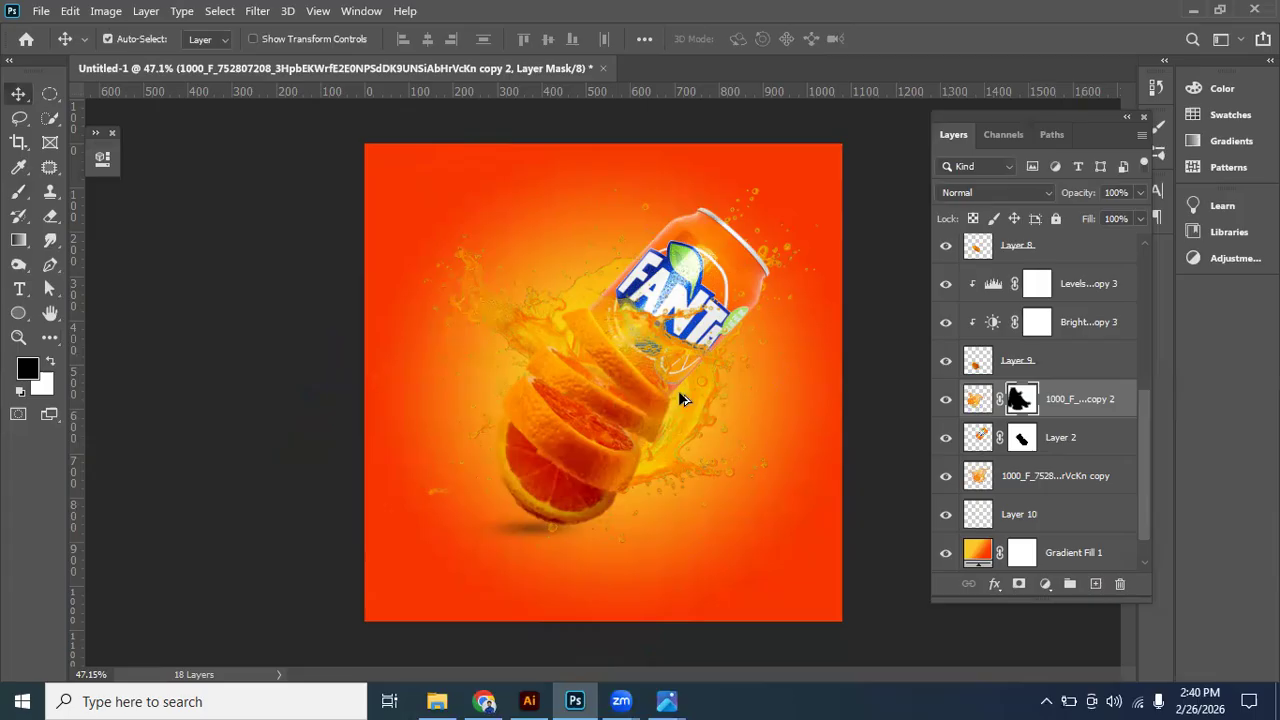
pyautogui.scroll(-3, 690, 385)
pyautogui.scroll(4, 760, 405)
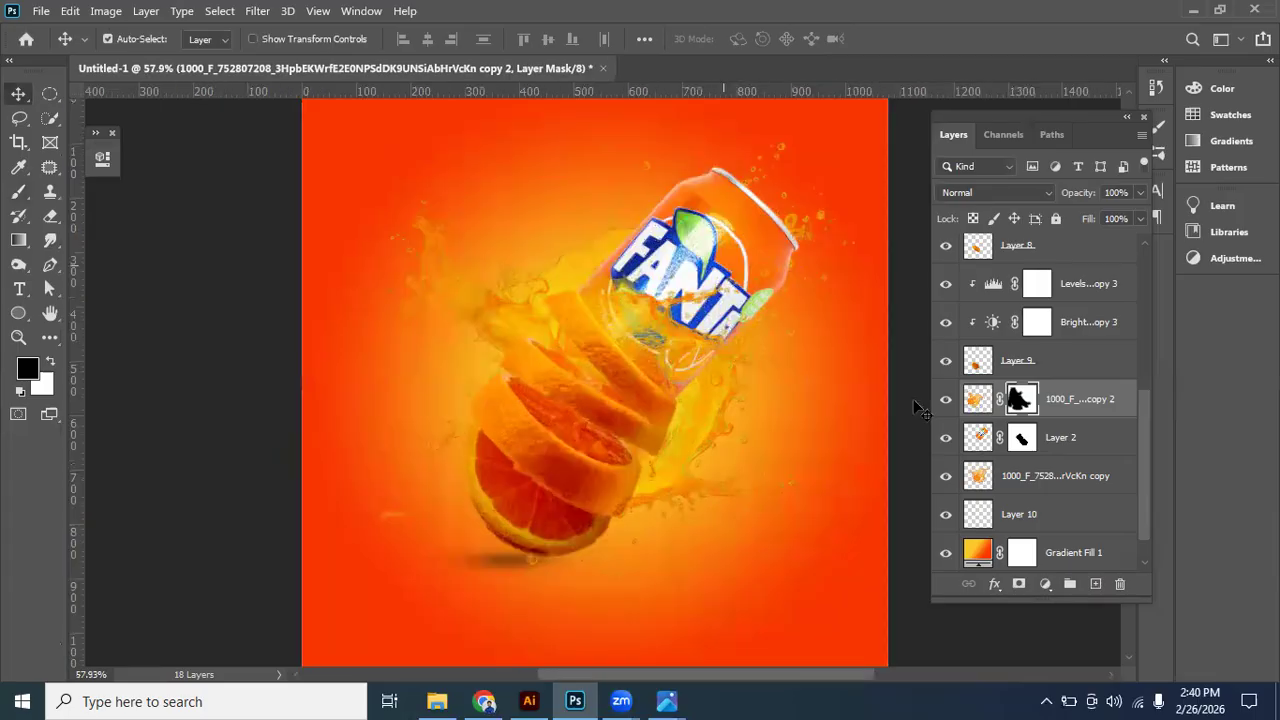
pyautogui.scroll(-1, 920, 408)
pyautogui.click(718, 550)
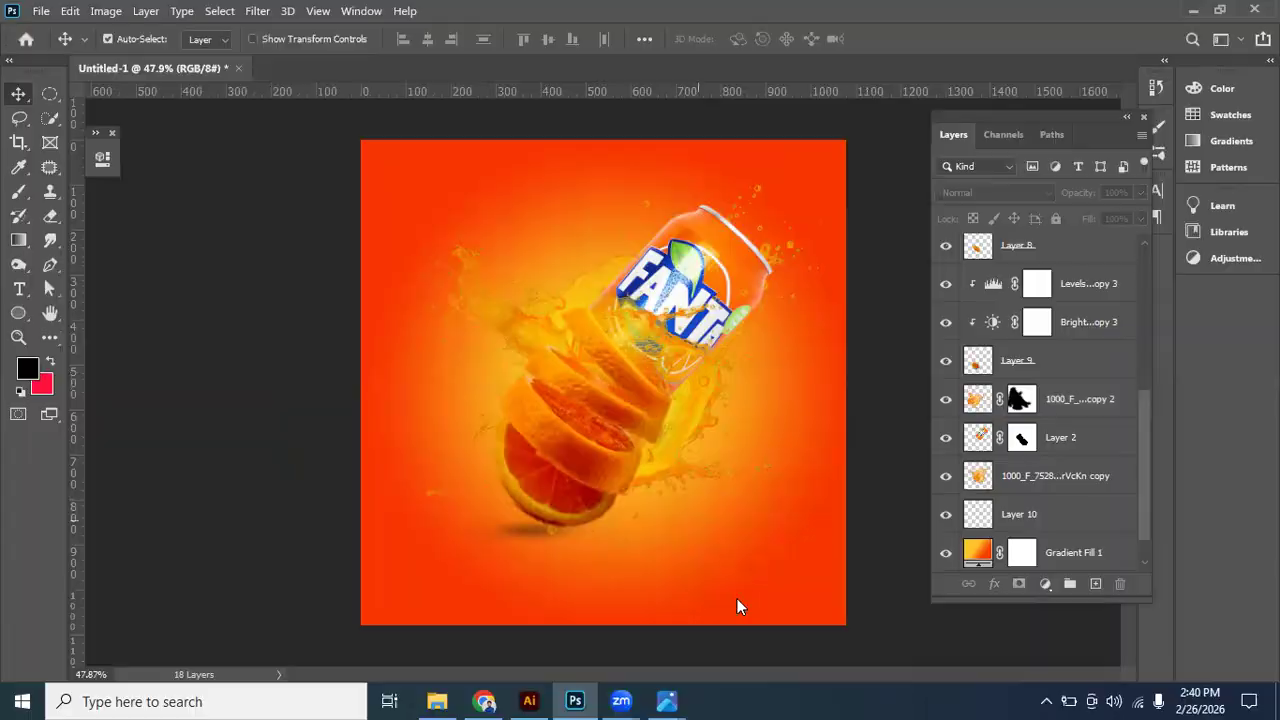
# - Place the ice cube image from the desktop, scale it to 37% and position it over the orange slices
pyautogui.press('super+d')
pyautogui.click(828, 172)
pyautogui.moveTo(648, 543); pyautogui.dragTo(639, 357)
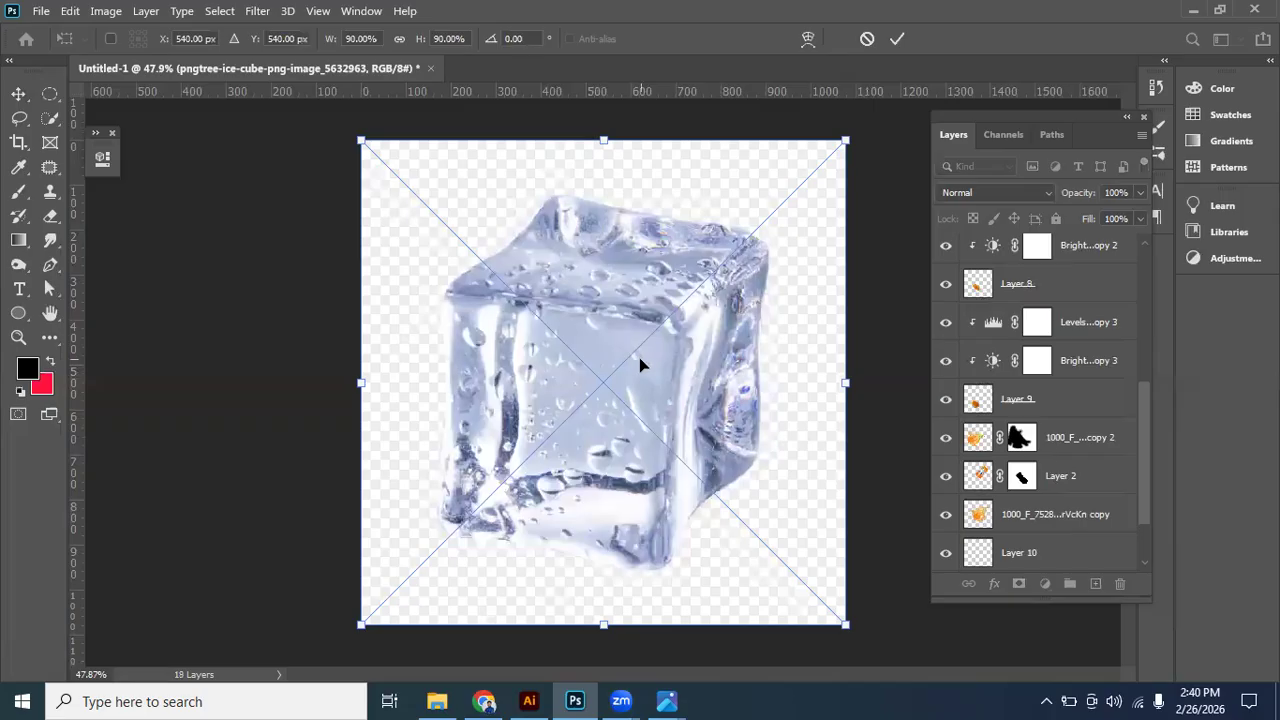
pyautogui.hotkey('ctrl', '-')
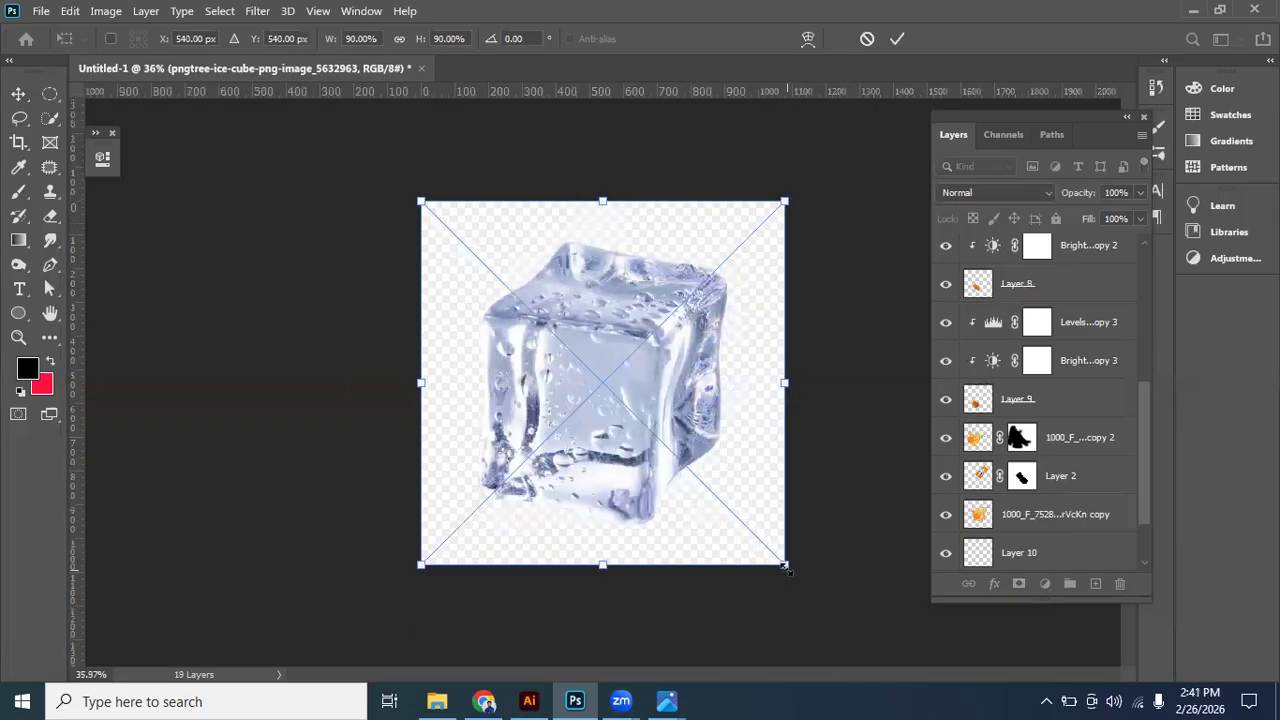
pyautogui.moveTo(735, 522); pyautogui.dragTo(620, 407)
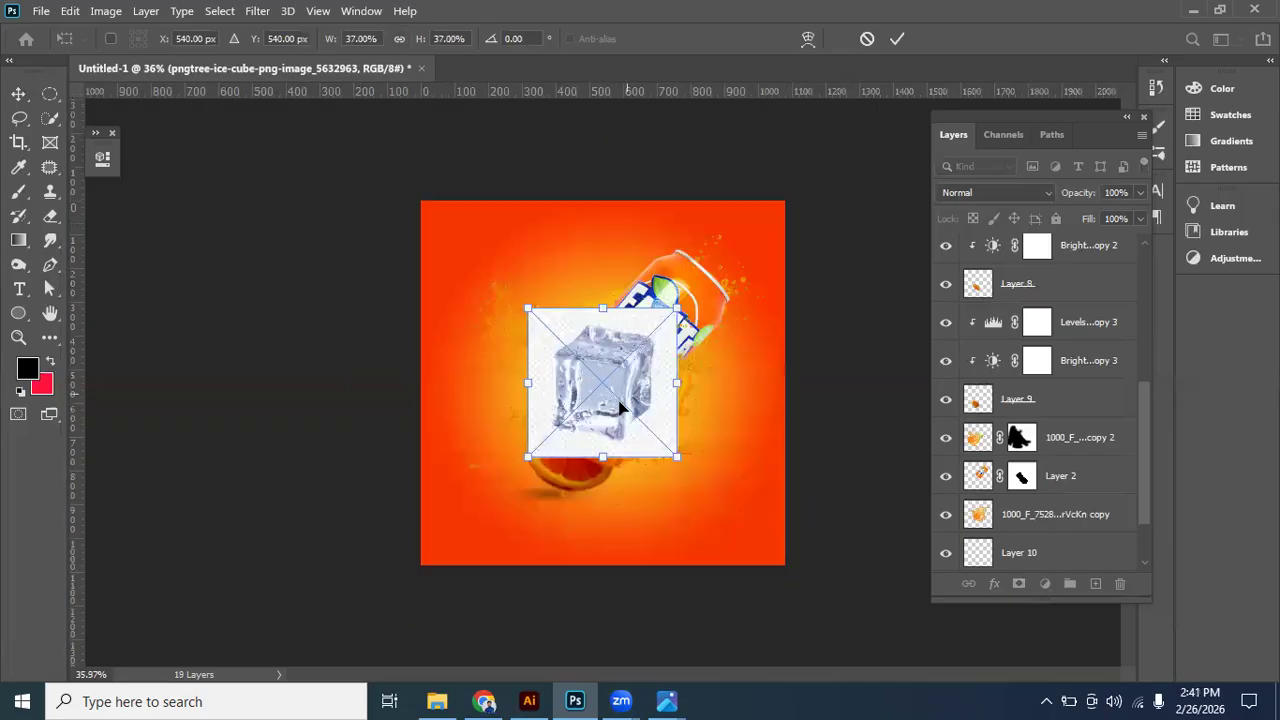
pyautogui.press('Return')
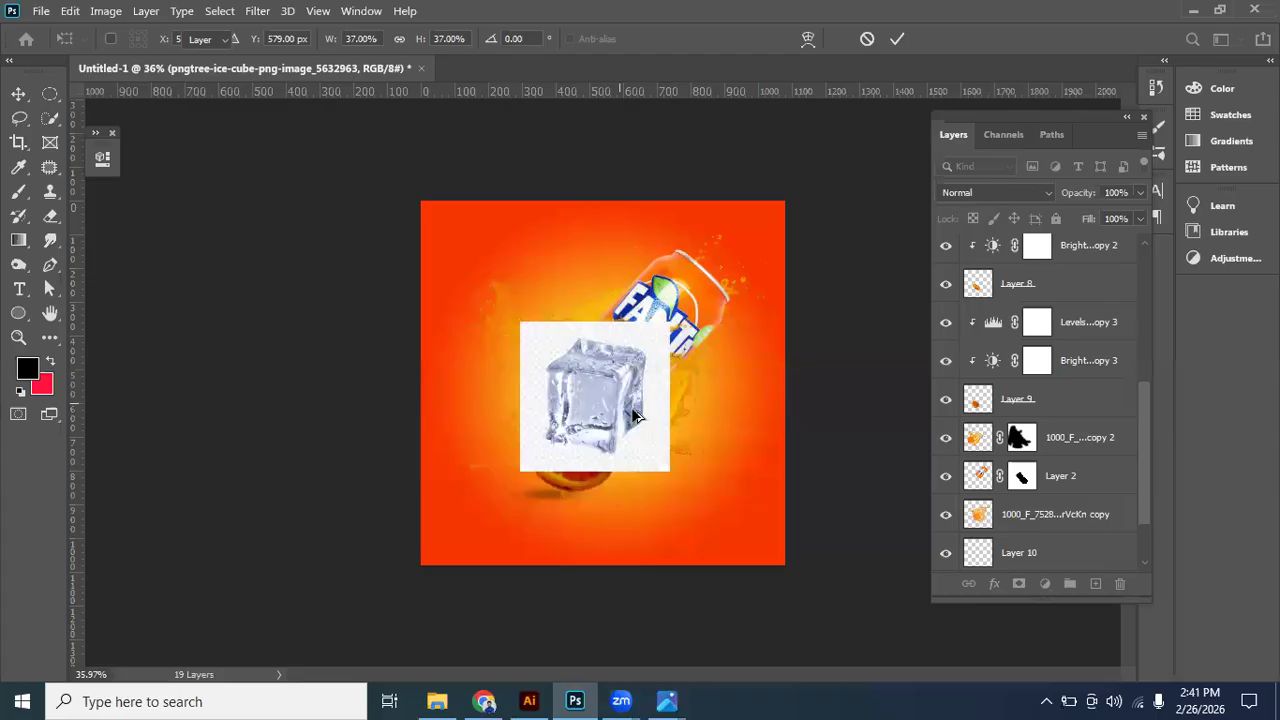
pyautogui.scroll(3, 640, 410)
pyautogui.click(1036, 193)
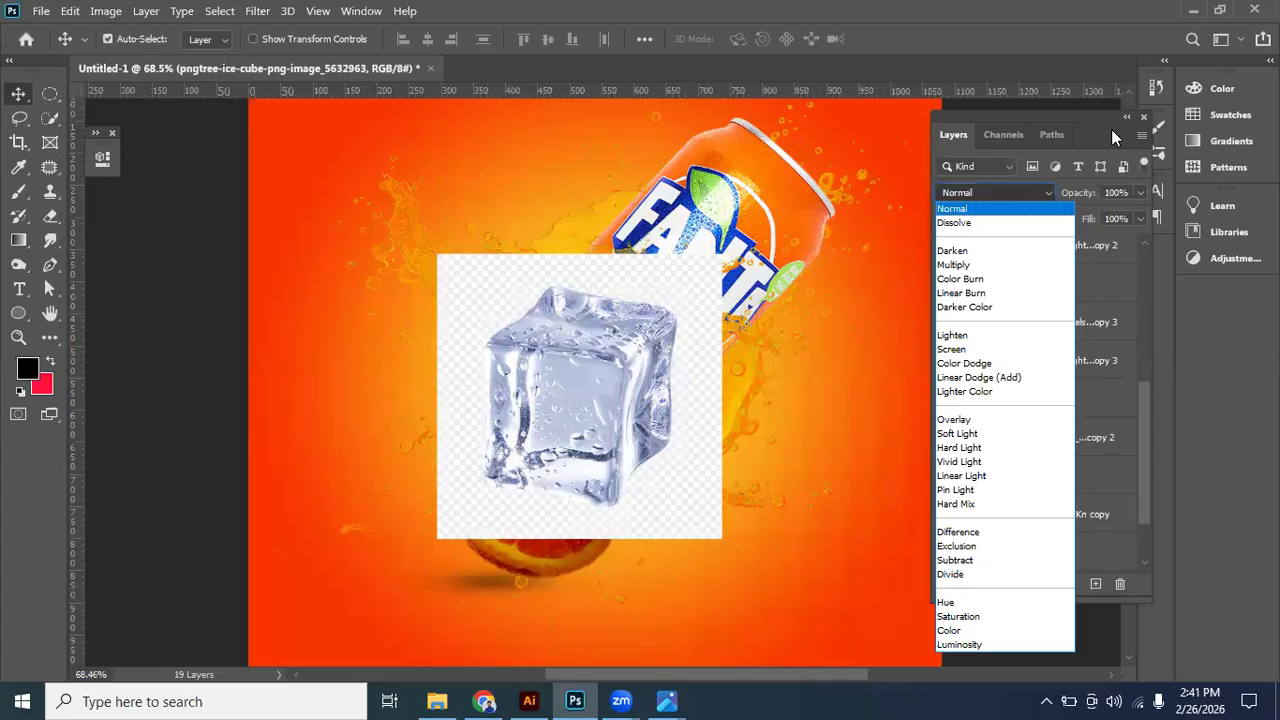
pyautogui.click(1108, 122)
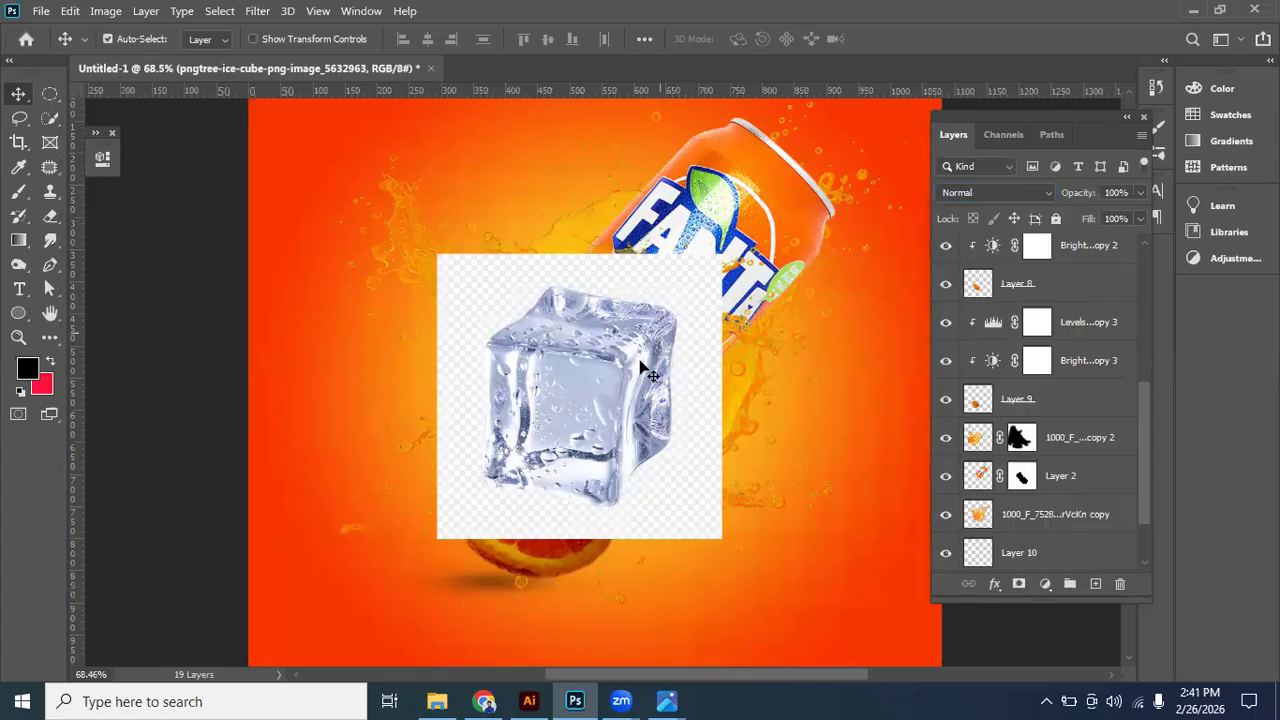
# - Select the ice cube in the placed image with the Object Selection Tool
pyautogui.scroll(1, 530, 420)
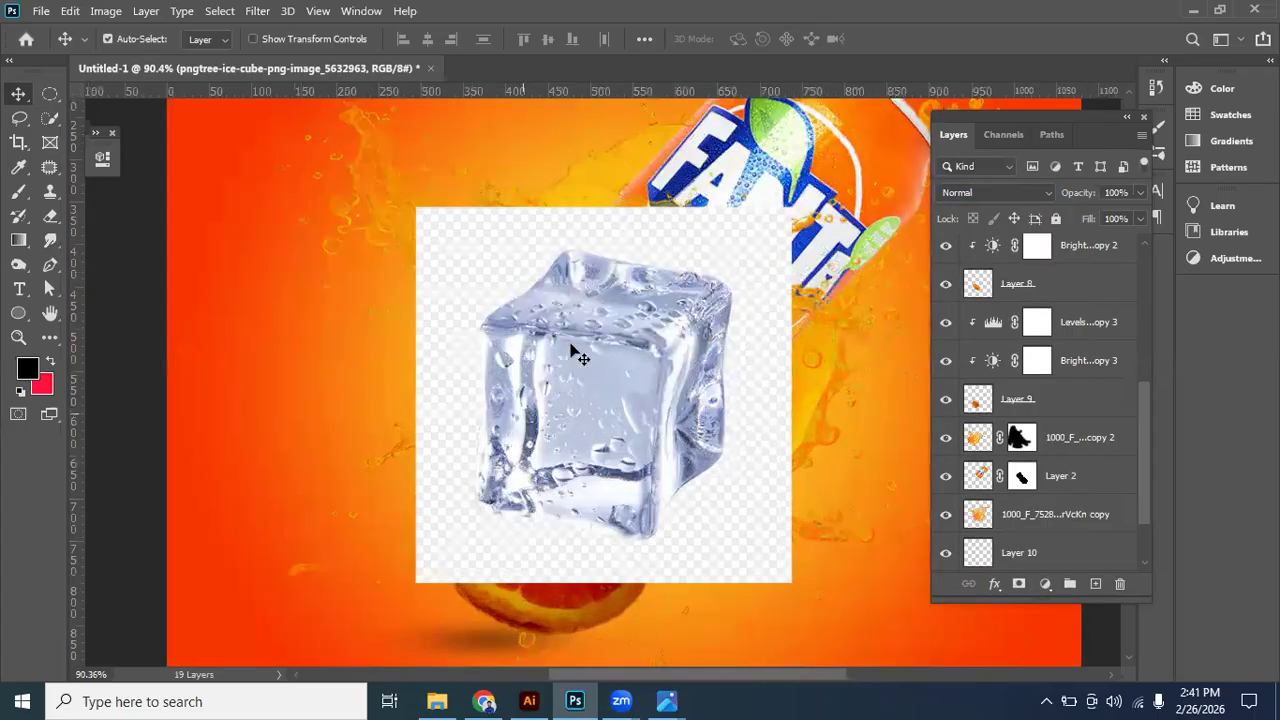
pyautogui.scroll(2, 571, 351)
pyautogui.click(50, 120)
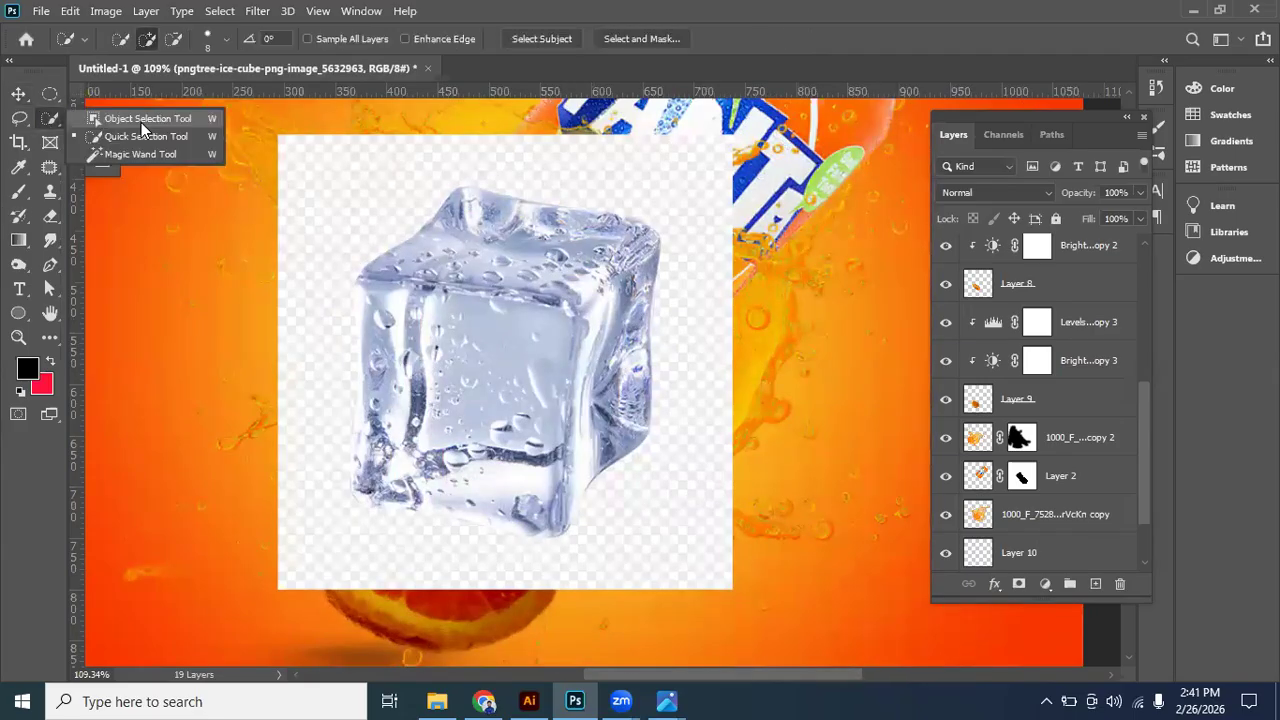
pyautogui.moveTo(314, 171); pyautogui.dragTo(698, 524)
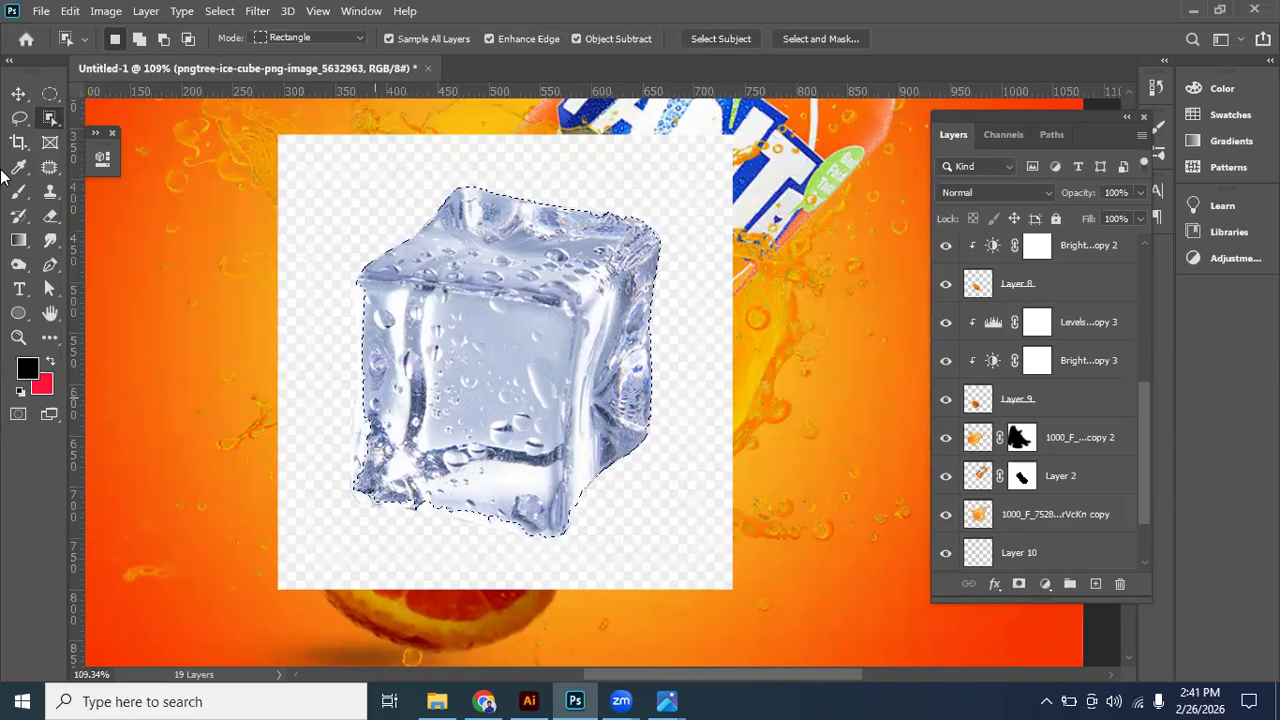
# - Refine the ice cube selection with the Lasso tool so it includes the missed areas along the bottom and front-side edges
pyautogui.click(20, 118)
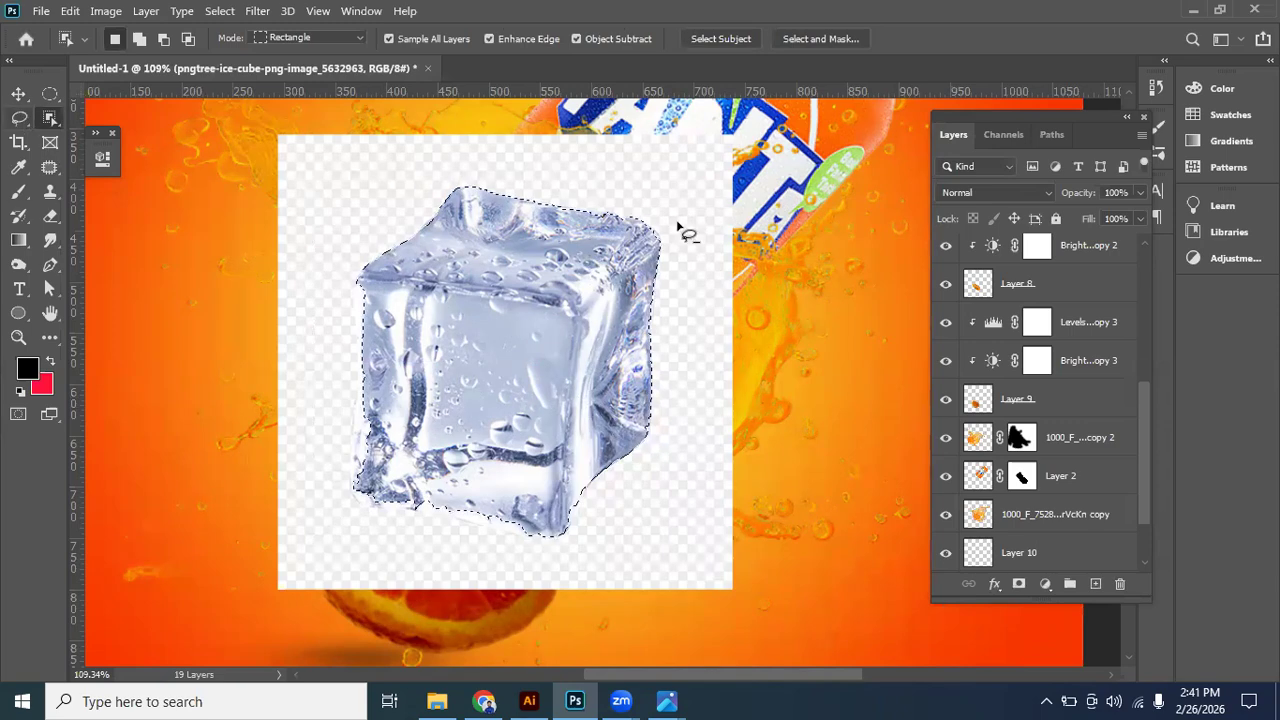
pyautogui.scroll(3, 680, 229)
pyautogui.scroll(2, 705, 222)
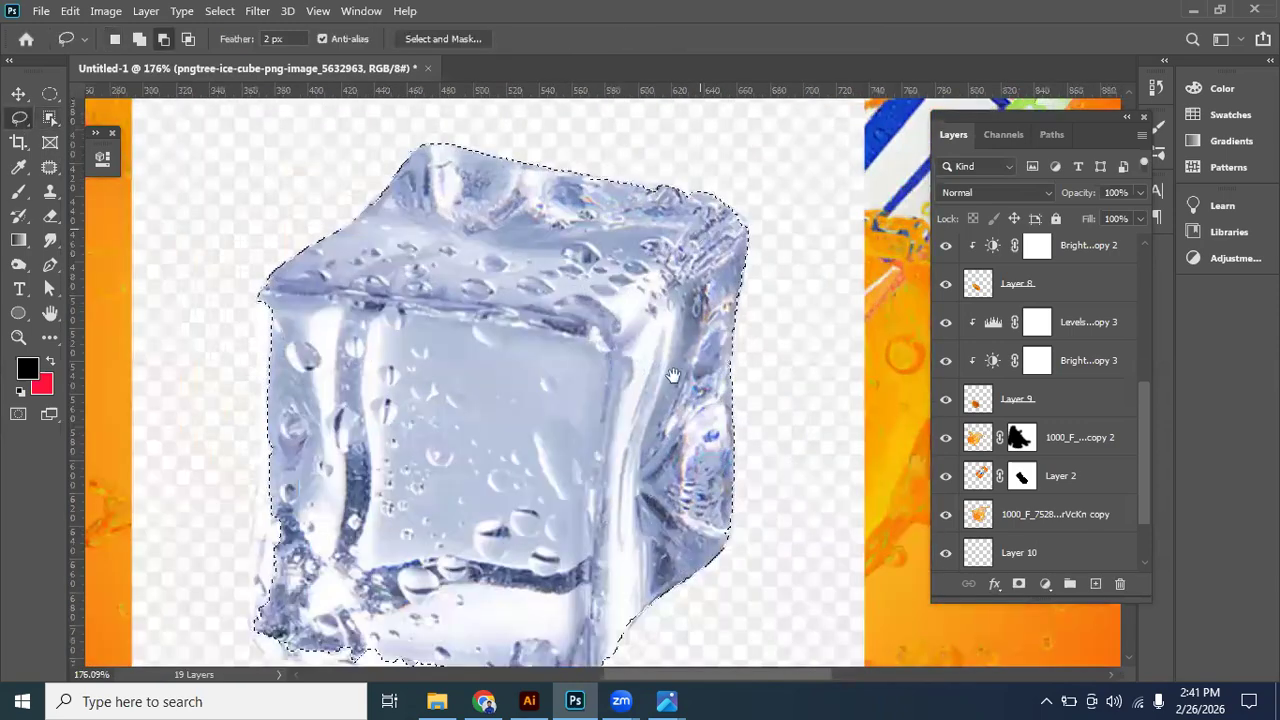
pyautogui.scroll(-2, 673, 375)
pyautogui.scroll(1, 620, 435)
pyautogui.press('alt')
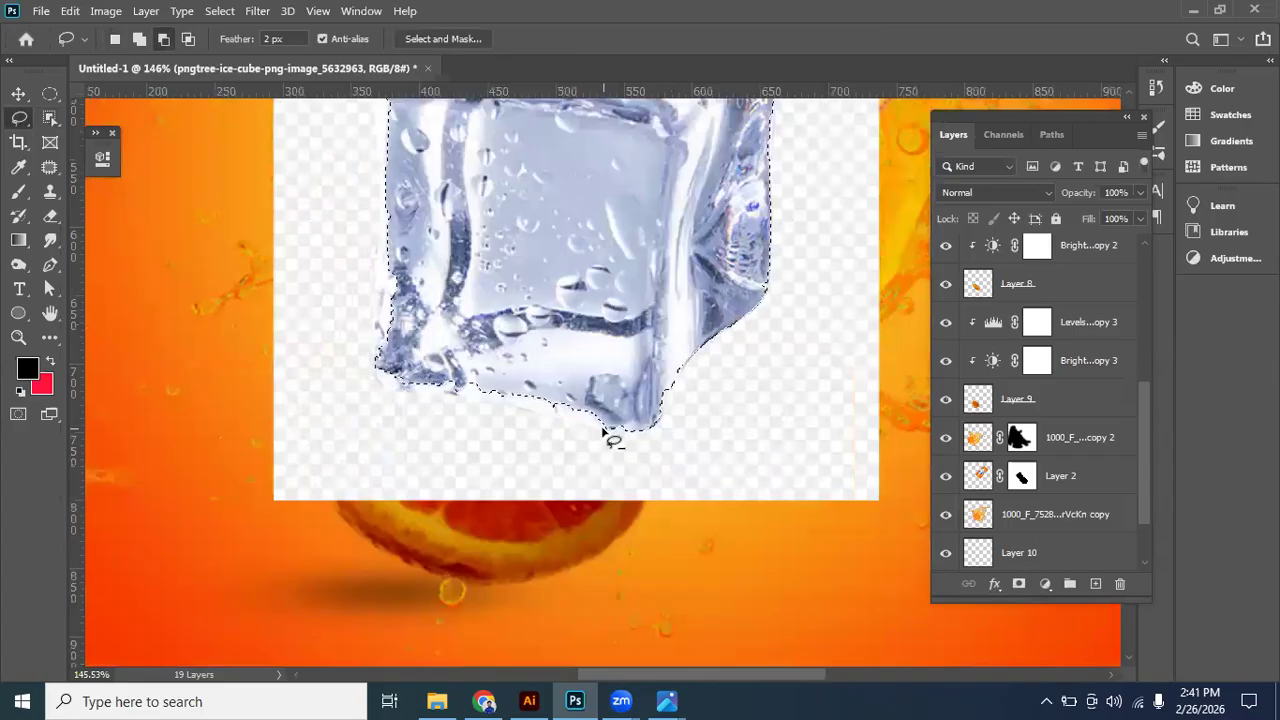
pyautogui.moveTo(604, 432)
pyautogui.mouseDown()
pyautogui.moveTo(535, 410)
pyautogui.moveTo(558, 384)
pyautogui.moveTo(659, 385)
pyautogui.moveTo(618, 429)
pyautogui.moveTo(597, 432)
pyautogui.moveTo(376, 377)
pyautogui.moveTo(388, 219)
pyautogui.moveTo(514, 242)
pyautogui.moveTo(569, 306)
pyautogui.moveTo(575, 347)
pyautogui.mouseUp()
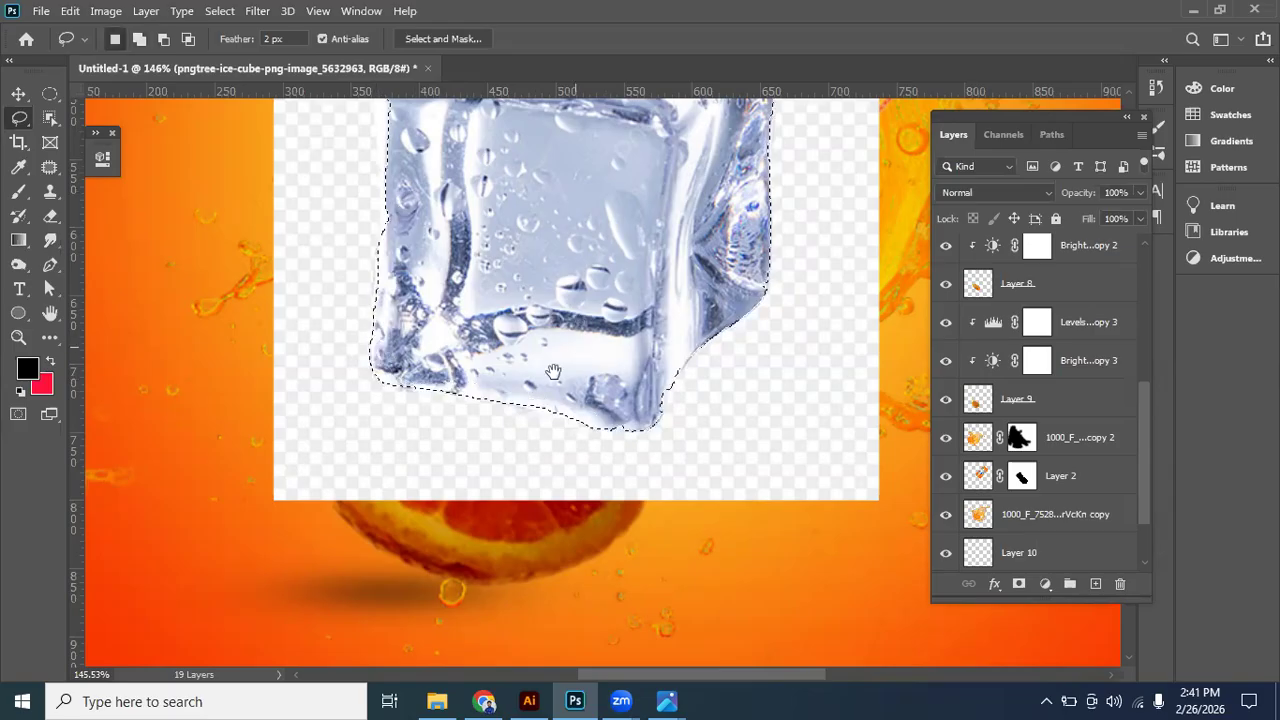
pyautogui.moveTo(525, 236); pyautogui.dragTo(552, 368)
pyautogui.moveTo(408, 218)
pyautogui.mouseDown()
pyautogui.moveTo(412, 342)
pyautogui.moveTo(480, 380)
pyautogui.moveTo(526, 356)
pyautogui.mouseUp()
pyautogui.moveTo(407, 254)
pyautogui.mouseDown()
pyautogui.moveTo(417, 374)
pyautogui.moveTo(436, 282)
pyautogui.moveTo(418, 233)
pyautogui.moveTo(455, 252)
pyautogui.mouseUp()
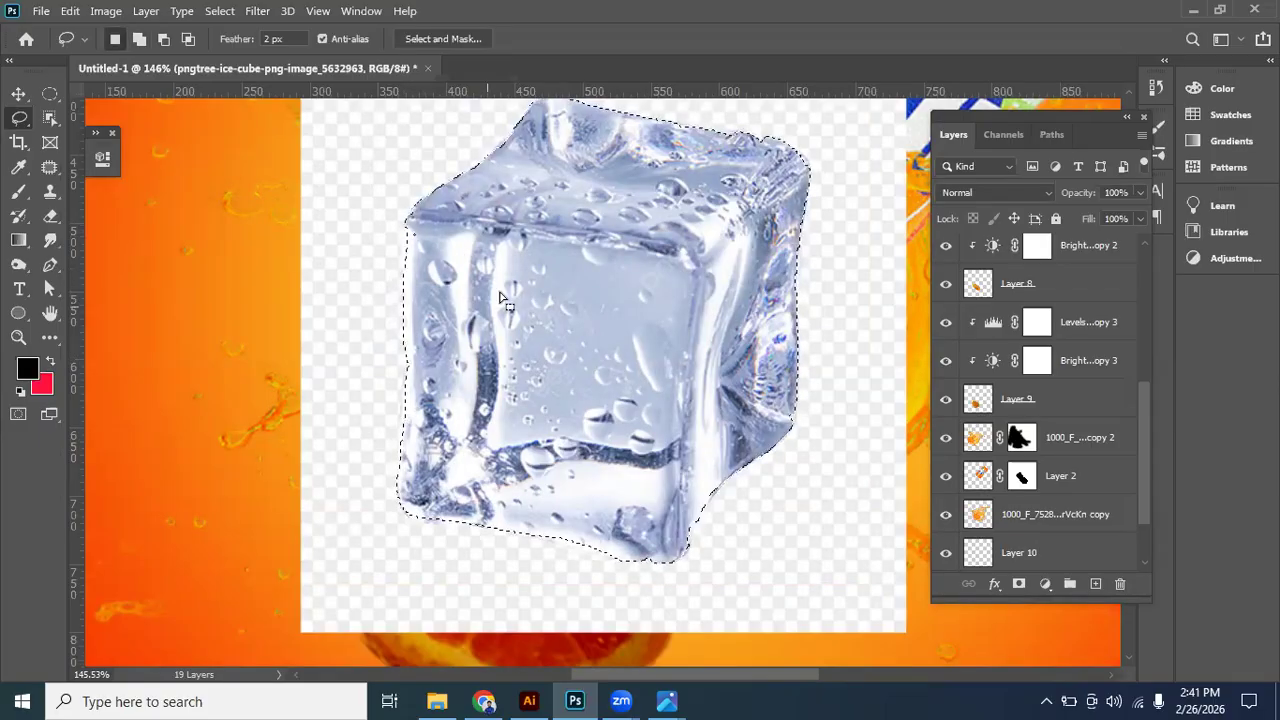
# - Copy the selected ice cube to its own layer and delete the placed ice cube image layer
pyautogui.scroll(-2, 516, 300)
pyautogui.click(19, 95)
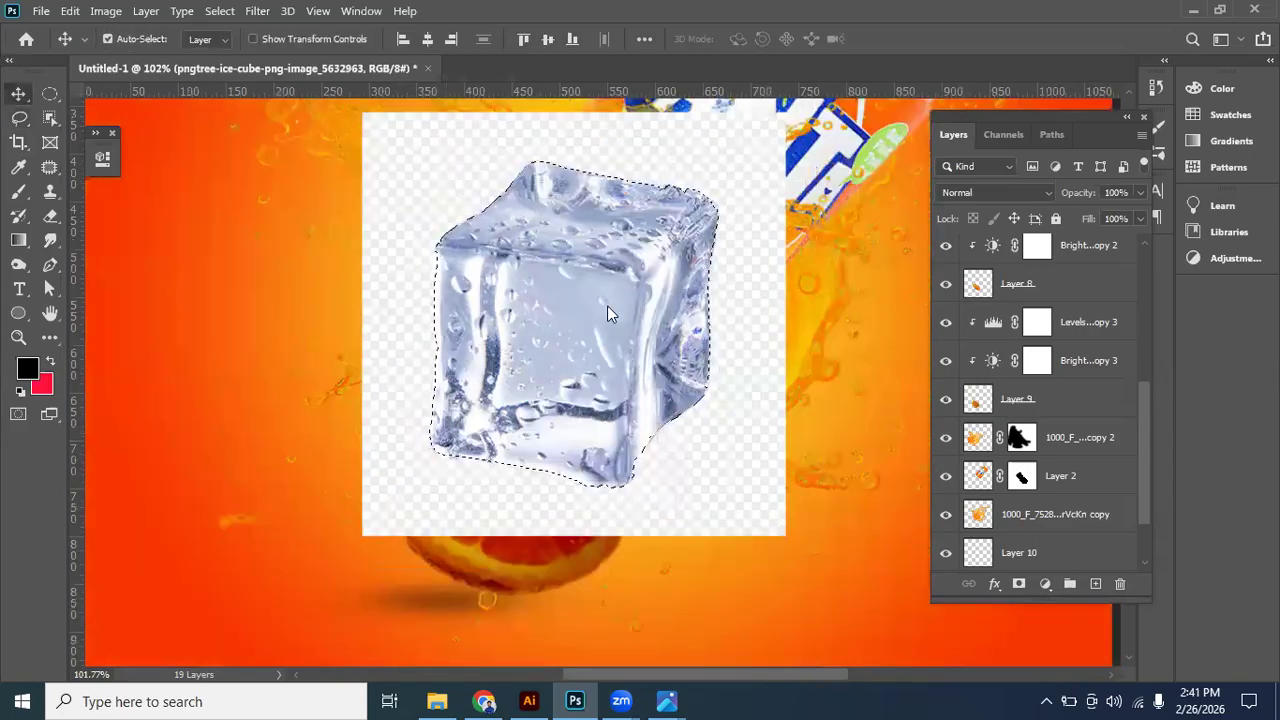
pyautogui.scroll(-1, 566, 389)
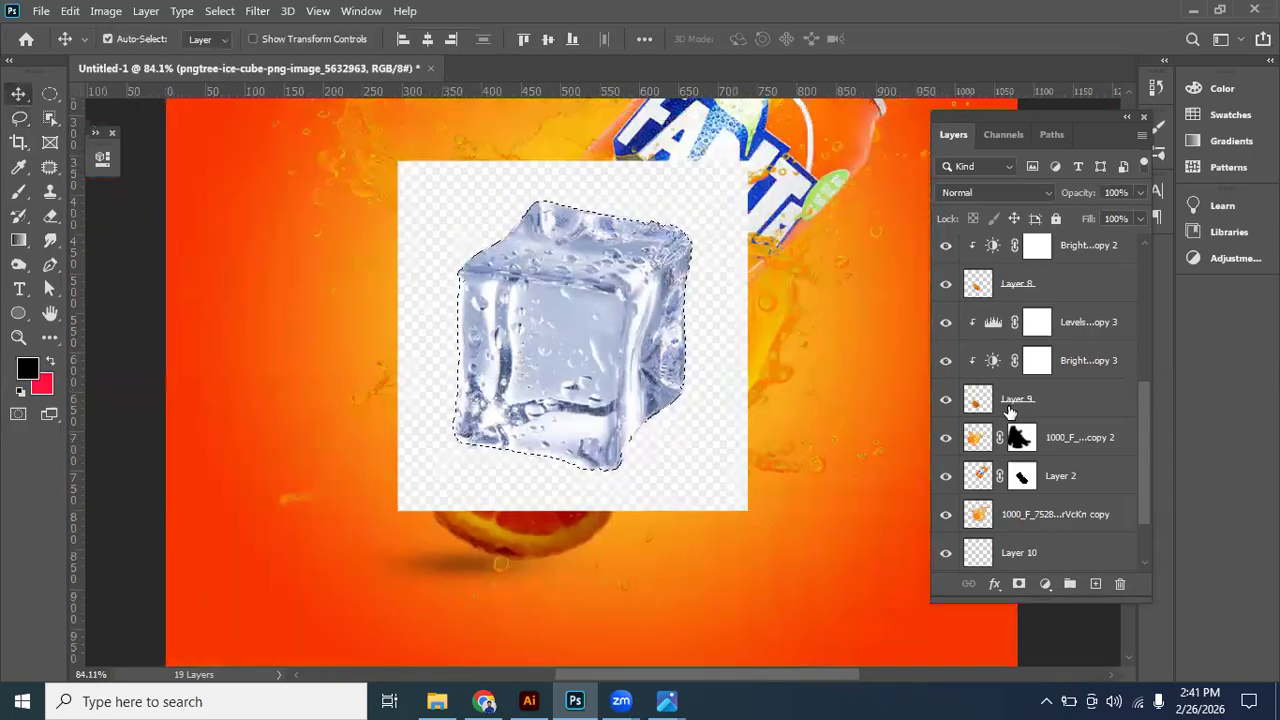
pyautogui.scroll(2, 1008, 292)
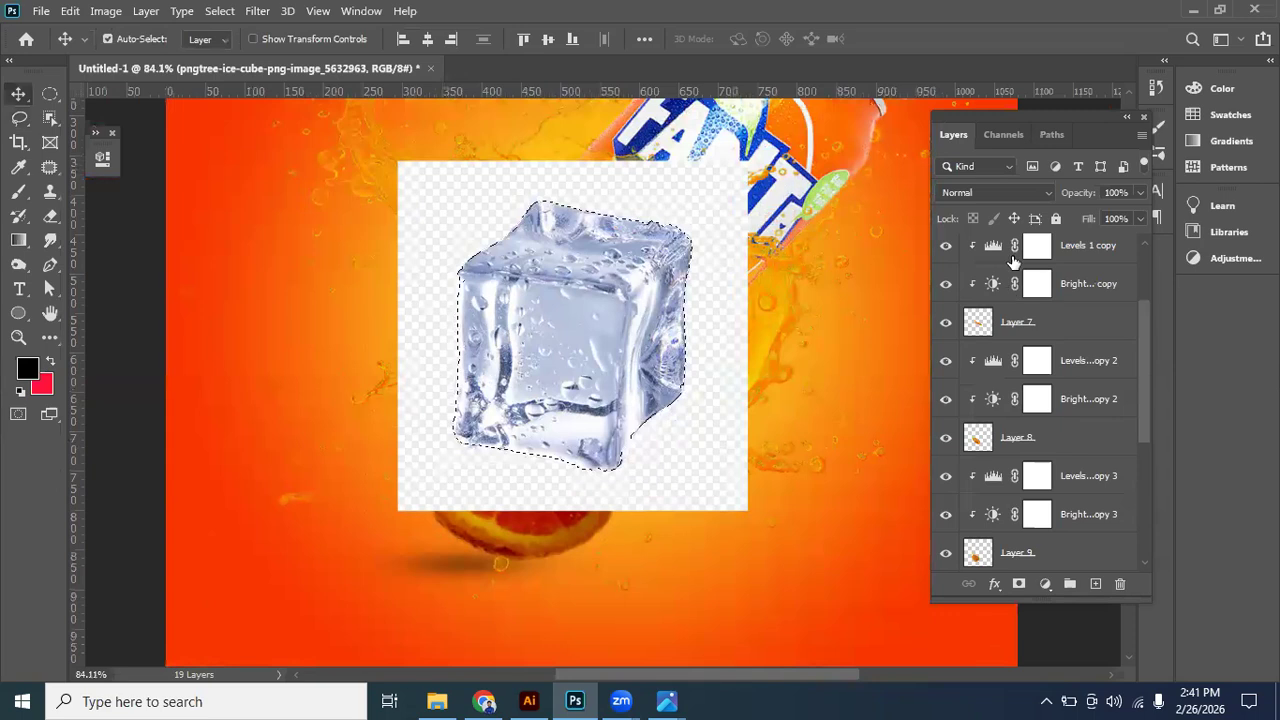
pyautogui.scroll(2, 1010, 275)
pyautogui.hotkey('ctrl', 'j')
pyautogui.moveTo(1040, 293); pyautogui.dragTo(1120, 584)
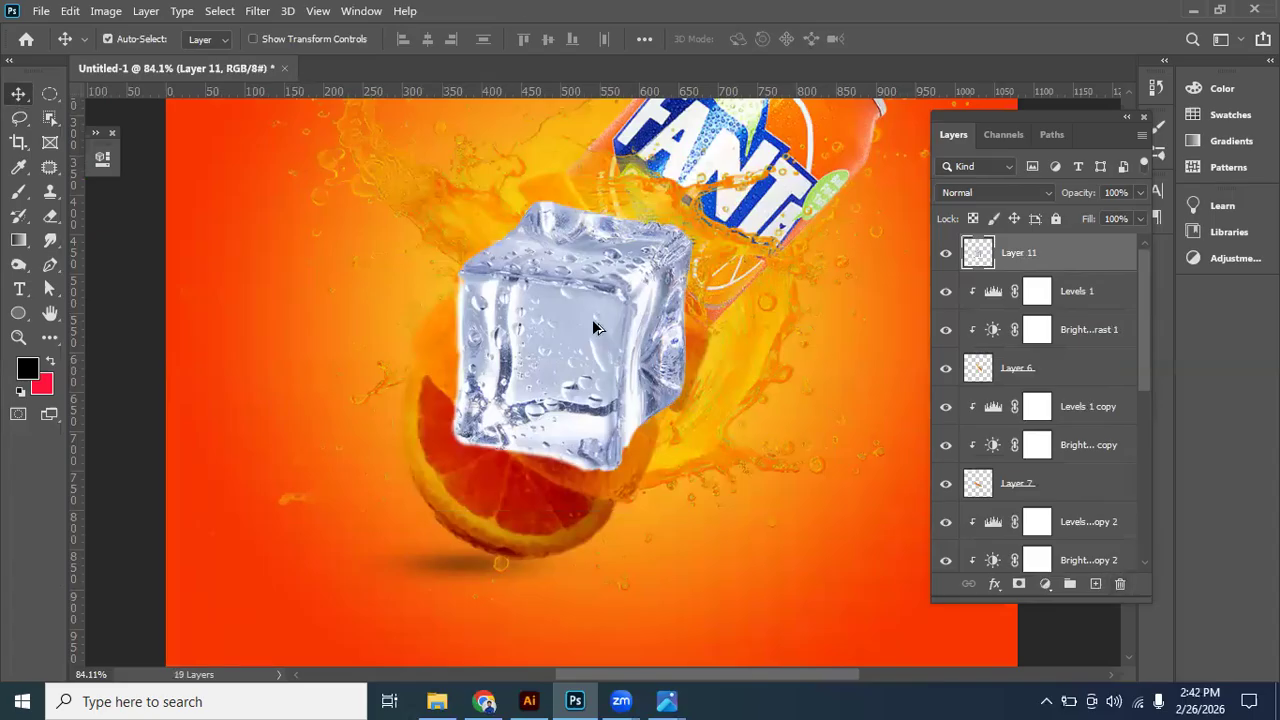
# - Check the ice cube placement in the reference image and move the ice cube layer directly above the gradient fill layer
pyautogui.hotkey('ctrl', '0')
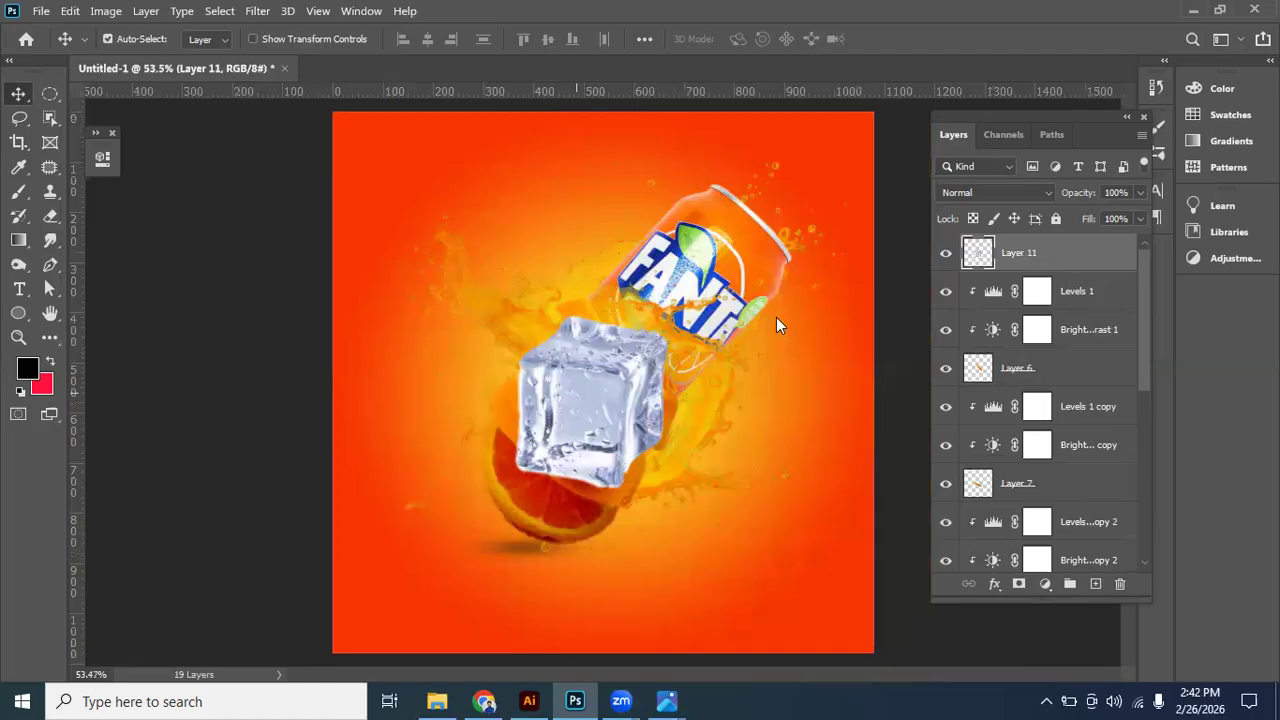
pyautogui.hotkey('alt', 'Tab')
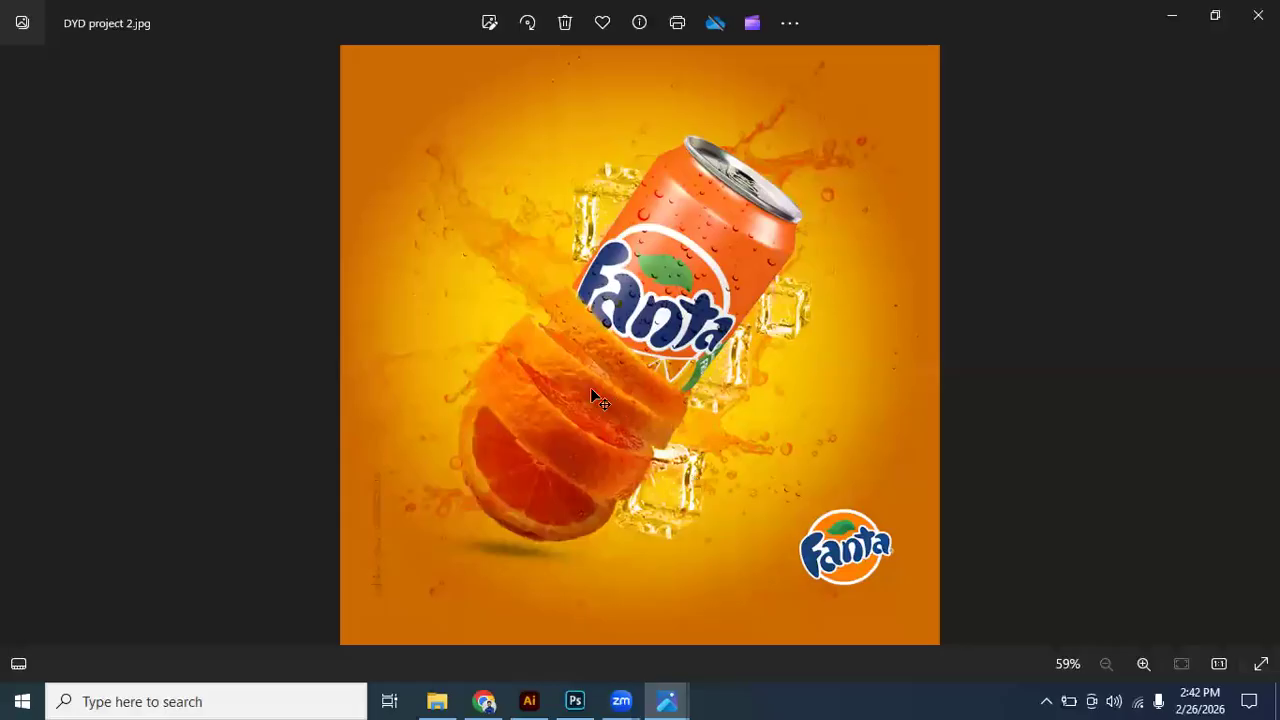
pyautogui.hotkey('alt', 'Tab')
pyautogui.moveTo(1066, 257); pyautogui.dragTo(1020, 497)
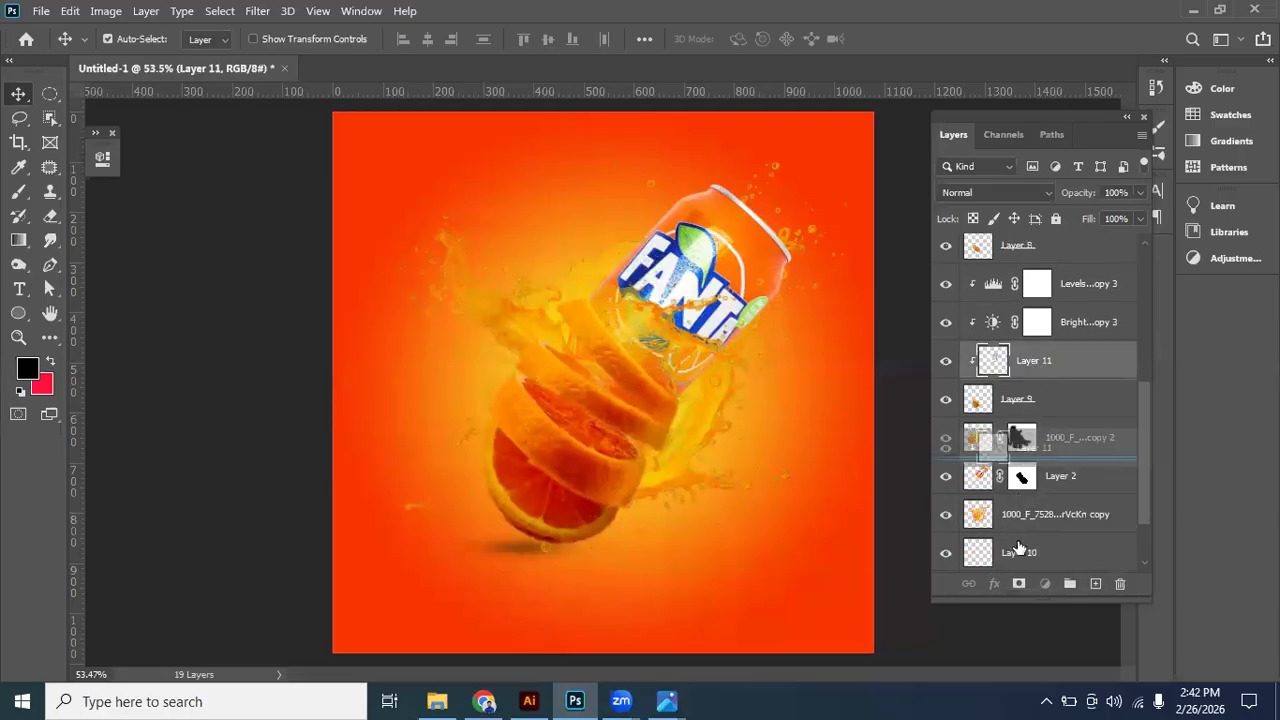
pyautogui.moveTo(1019, 528); pyautogui.dragTo(1020, 526)
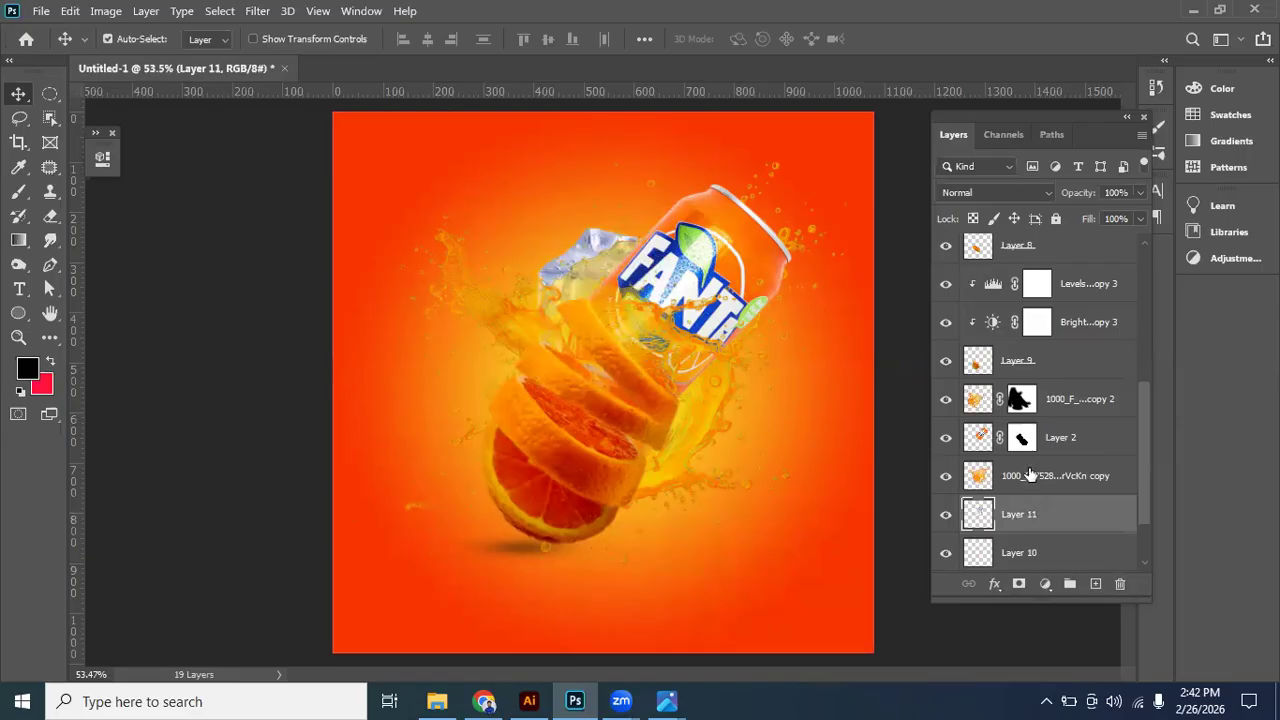
pyautogui.scroll(-1, 1028, 480)
pyautogui.moveTo(1028, 478); pyautogui.dragTo(1017, 534)
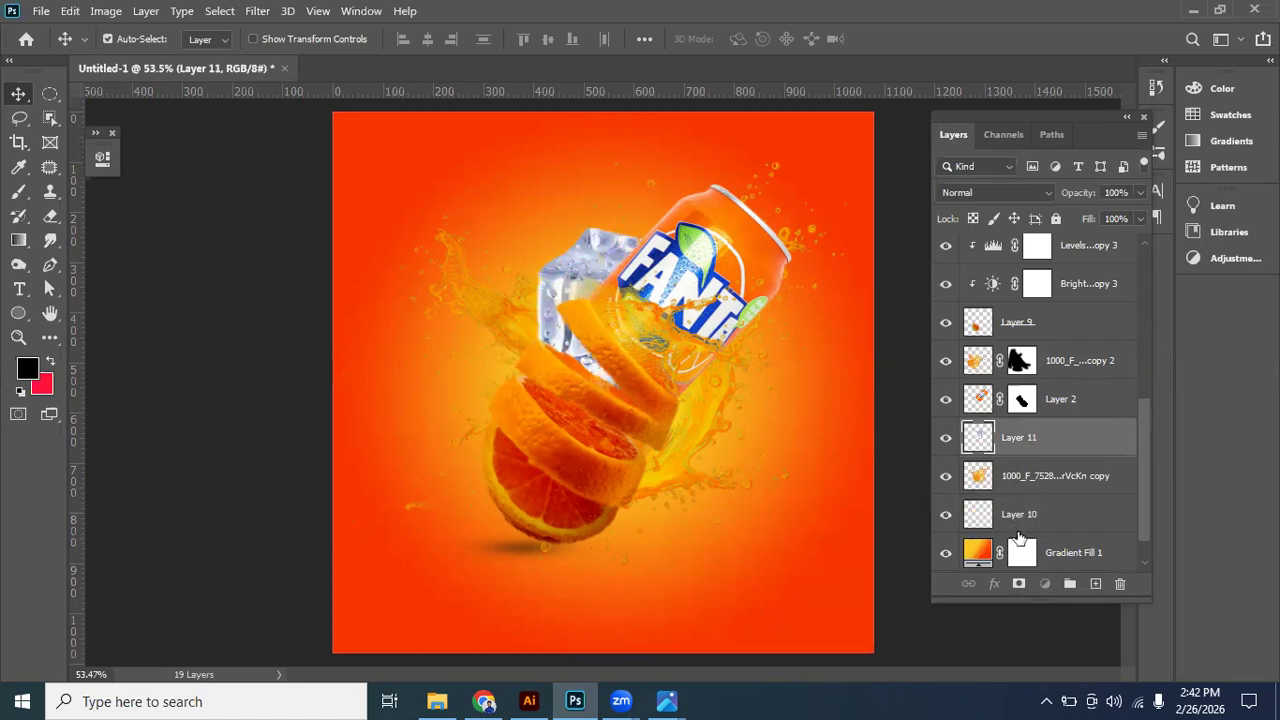
# - Position the ice cube beside the upper part of the can and set its blend mode to Overlay
pyautogui.moveTo(565, 217); pyautogui.dragTo(808, 287)
pyautogui.click(993, 192)
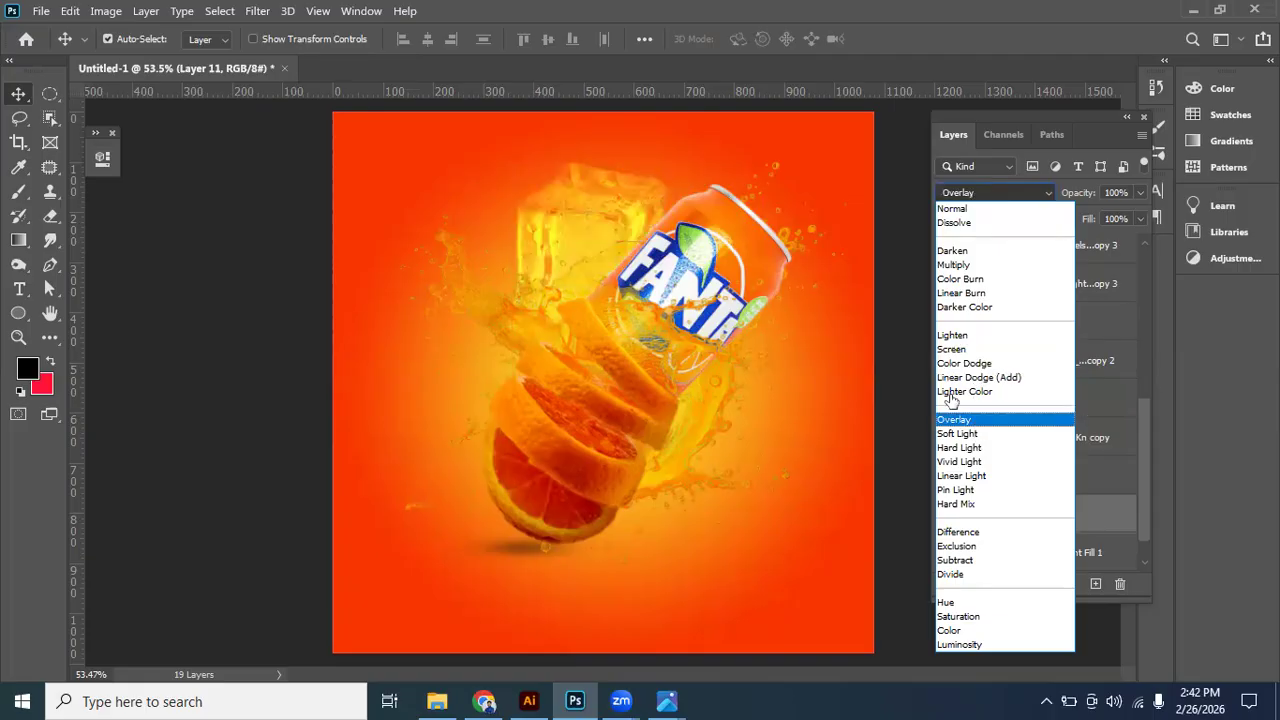
# - Move the ice cube below the orange slices and scale it to about 52%
pyautogui.moveTo(599, 166); pyautogui.dragTo(747, 396)
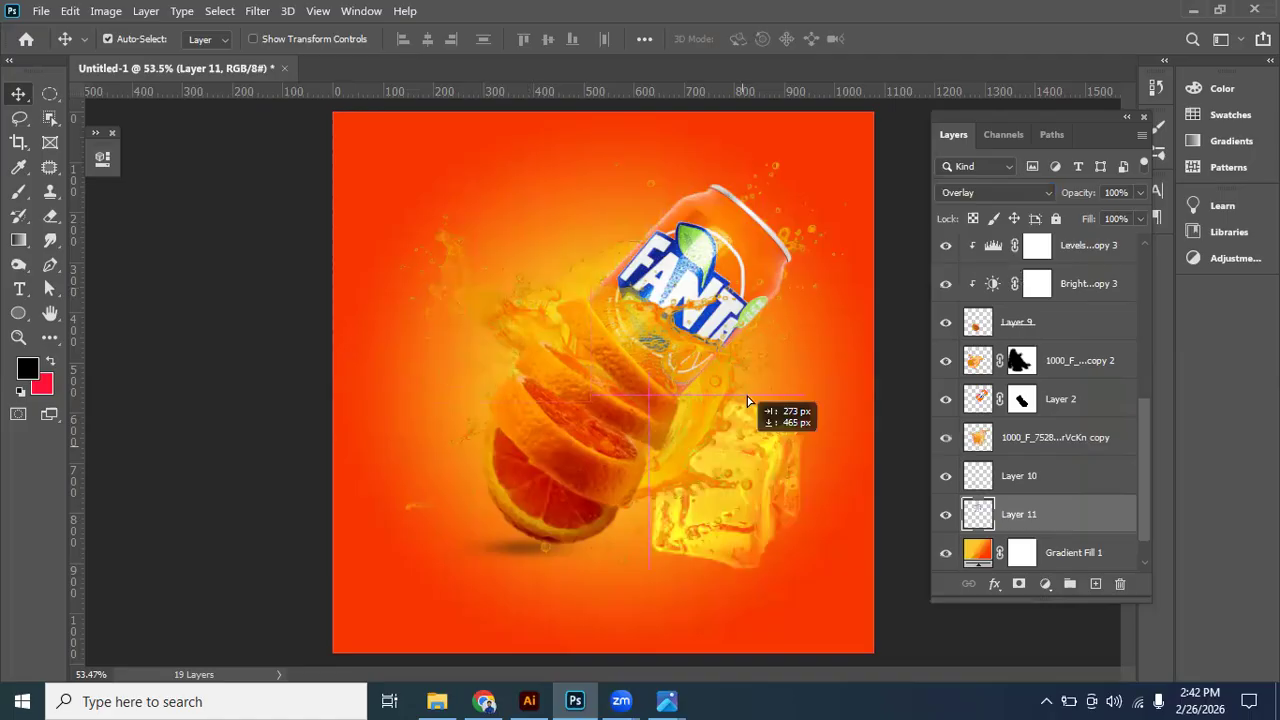
pyautogui.moveTo(749, 350); pyautogui.dragTo(558, 552)
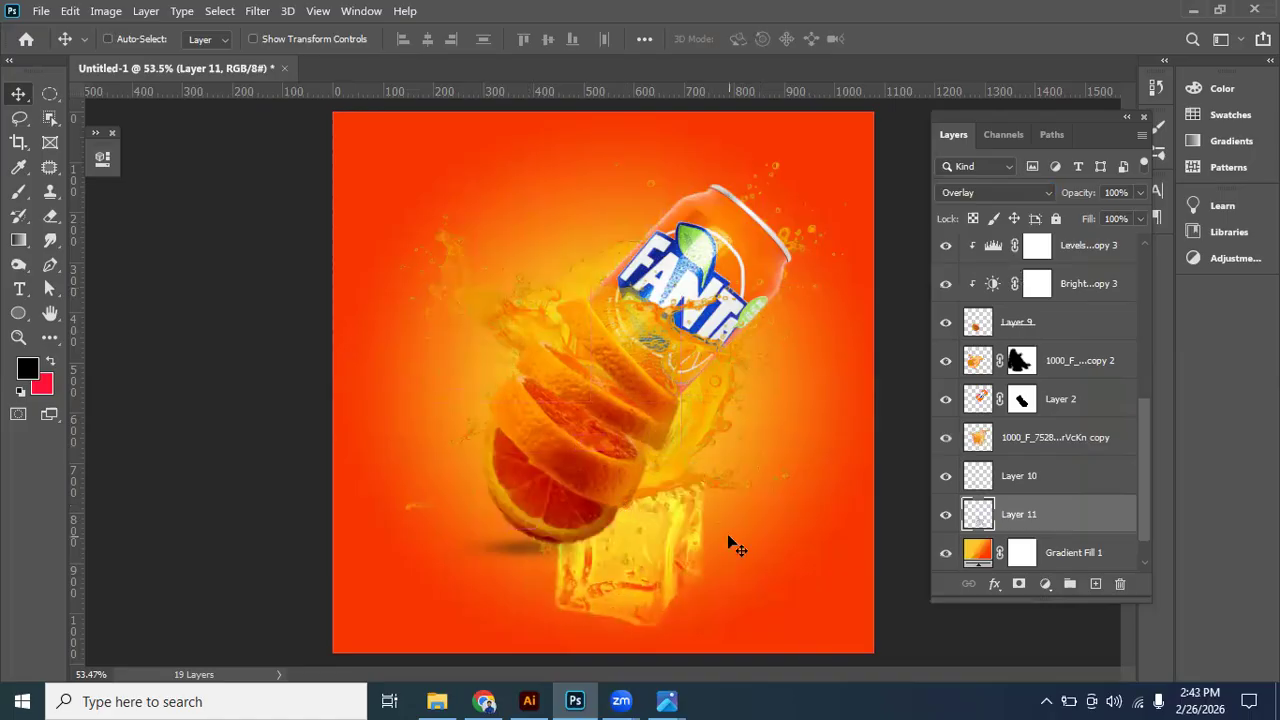
pyautogui.hotkey('ctrl', 't')
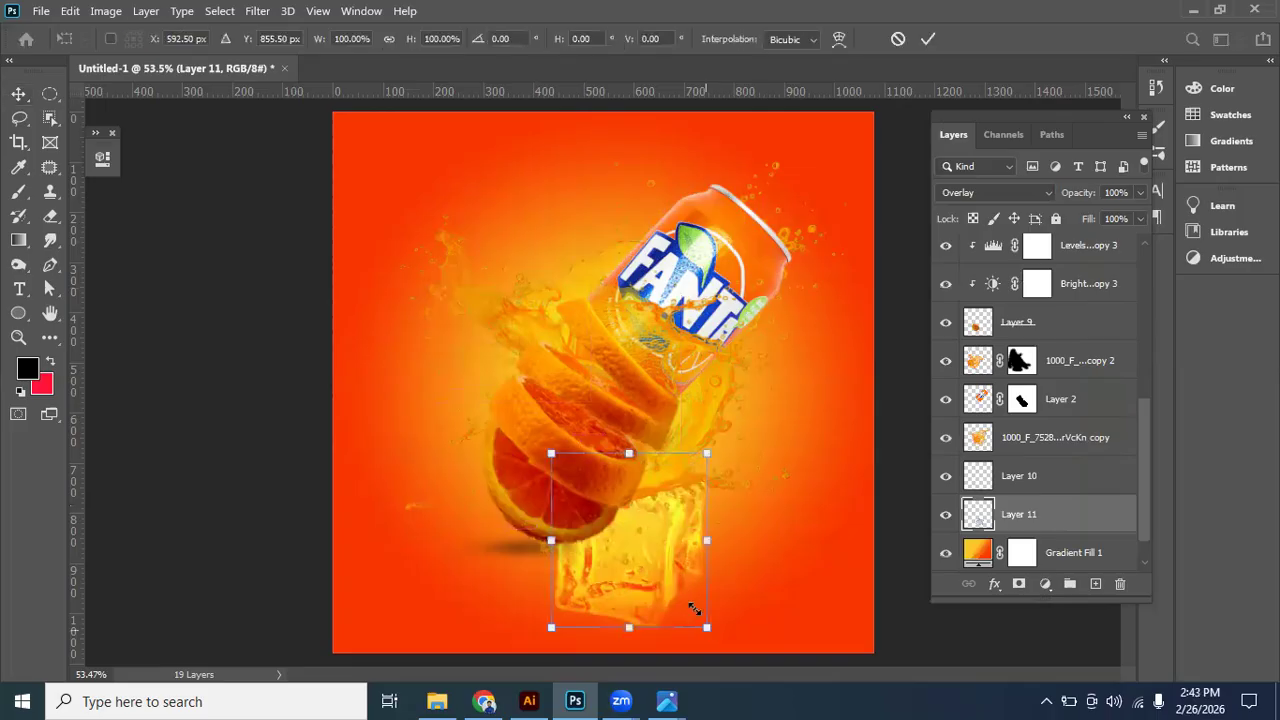
pyautogui.moveTo(673, 570); pyautogui.dragTo(639, 556)
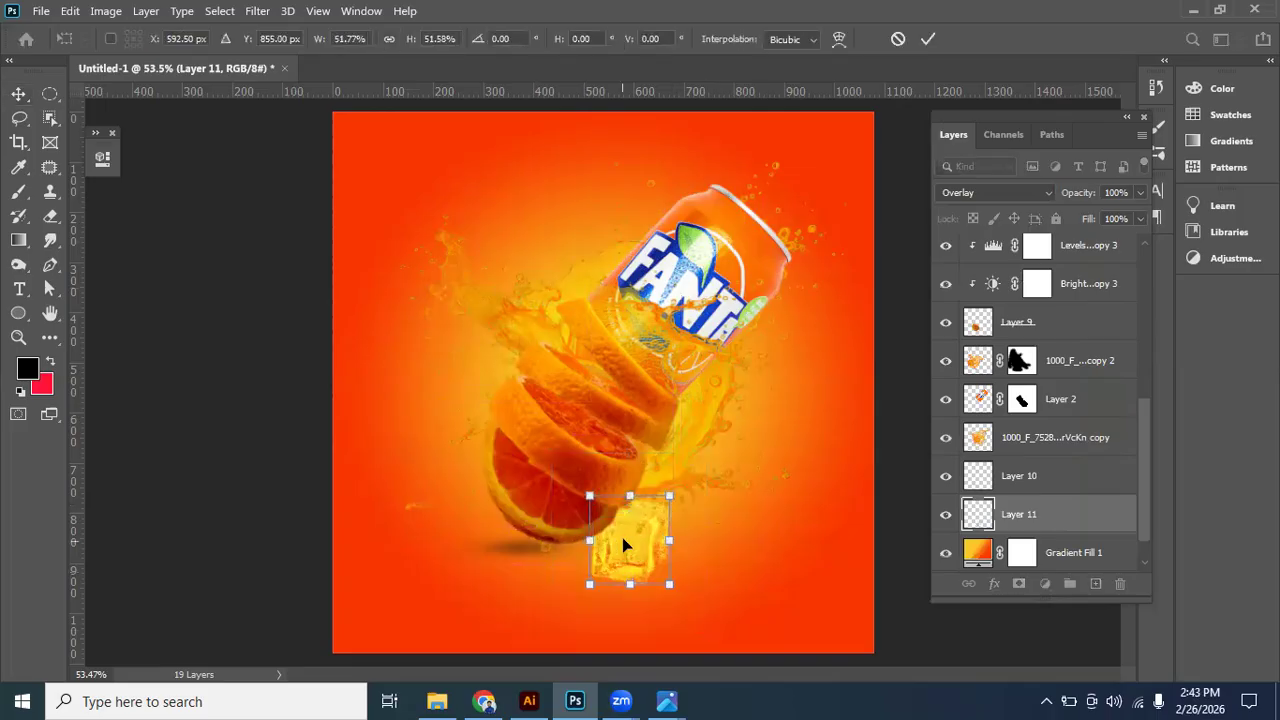
# - Compare Pin Light and Vivid Light as the ice cube layer's blend mode, checking the cube with its visibility toggled
pyautogui.click(1016, 192)
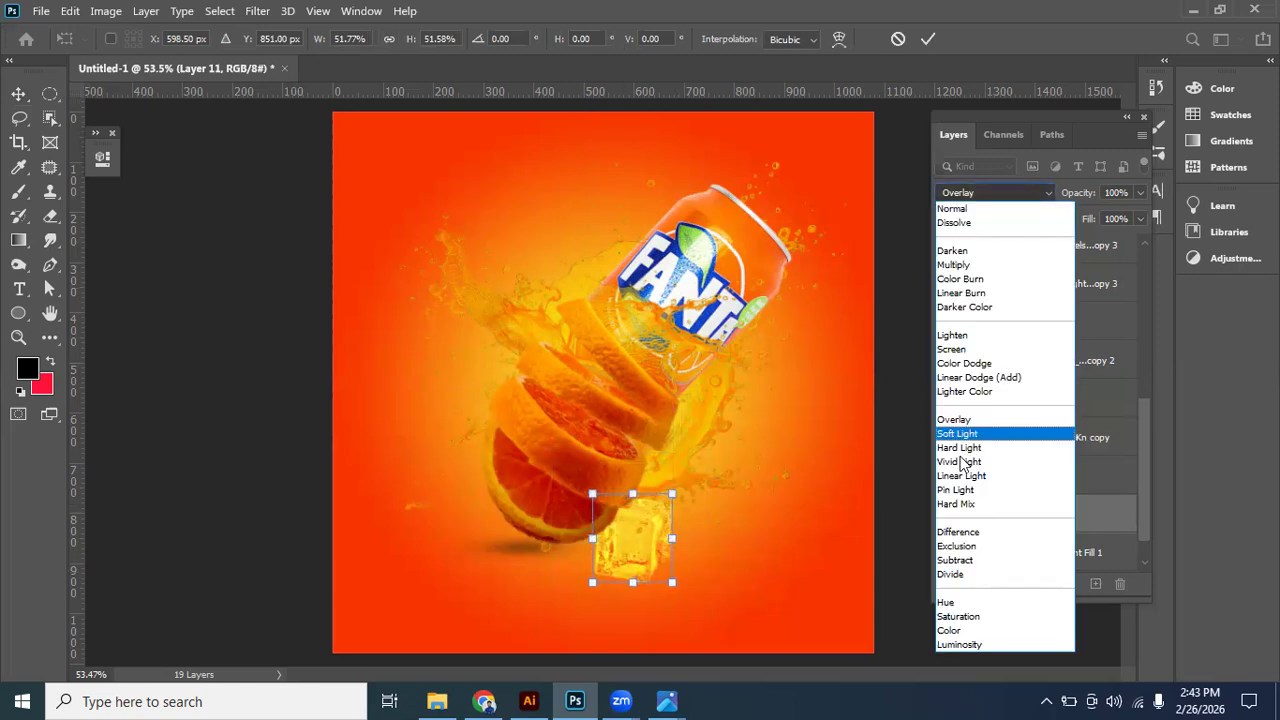
pyautogui.click(955, 490)
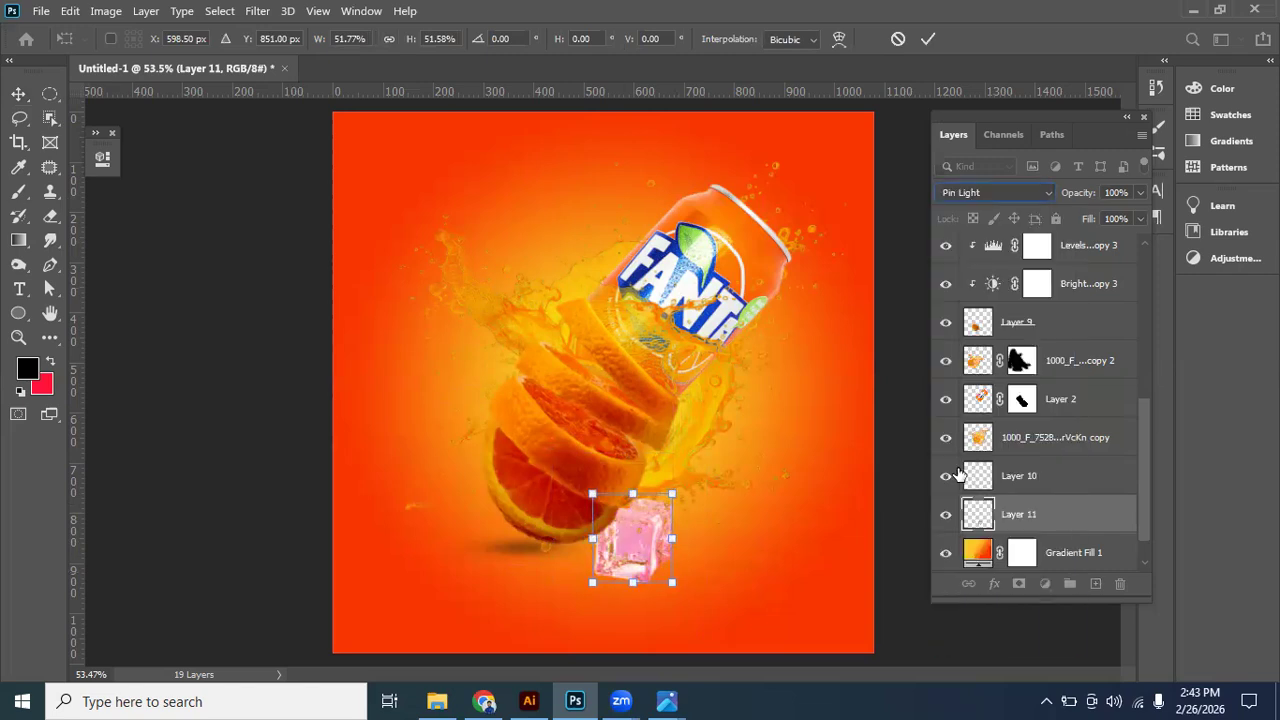
pyautogui.click(1007, 196)
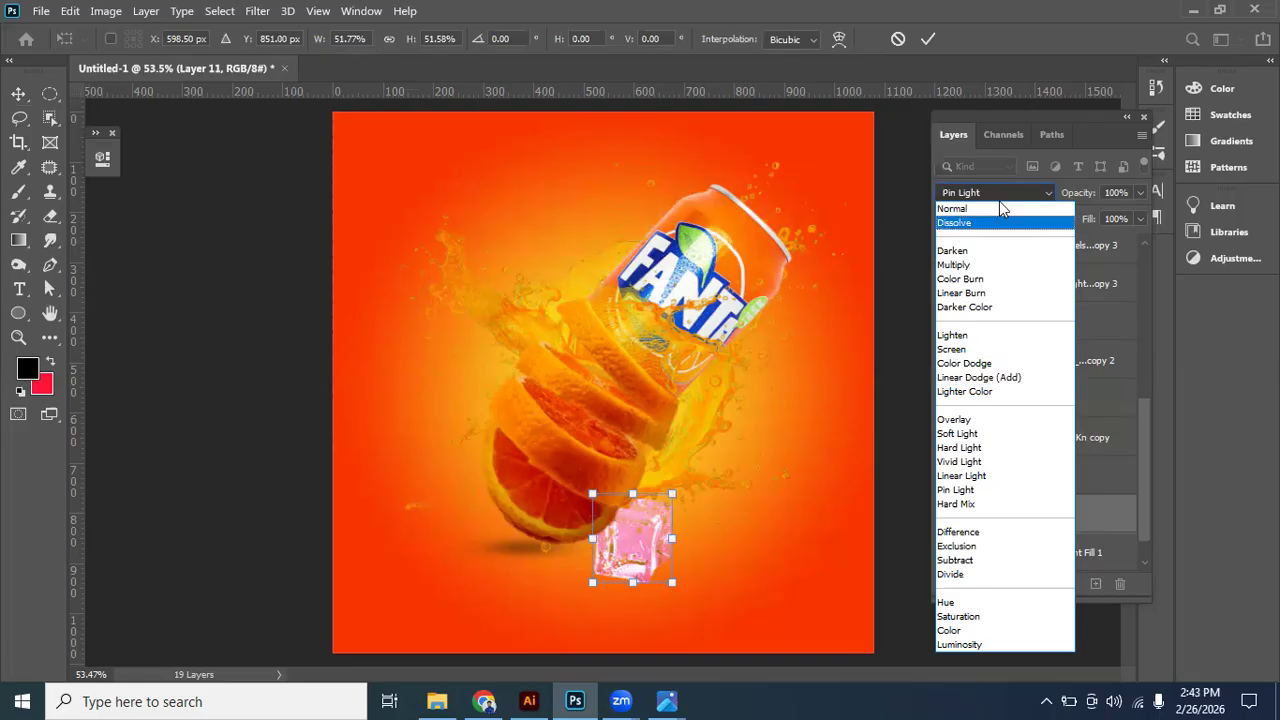
pyautogui.click(999, 190)
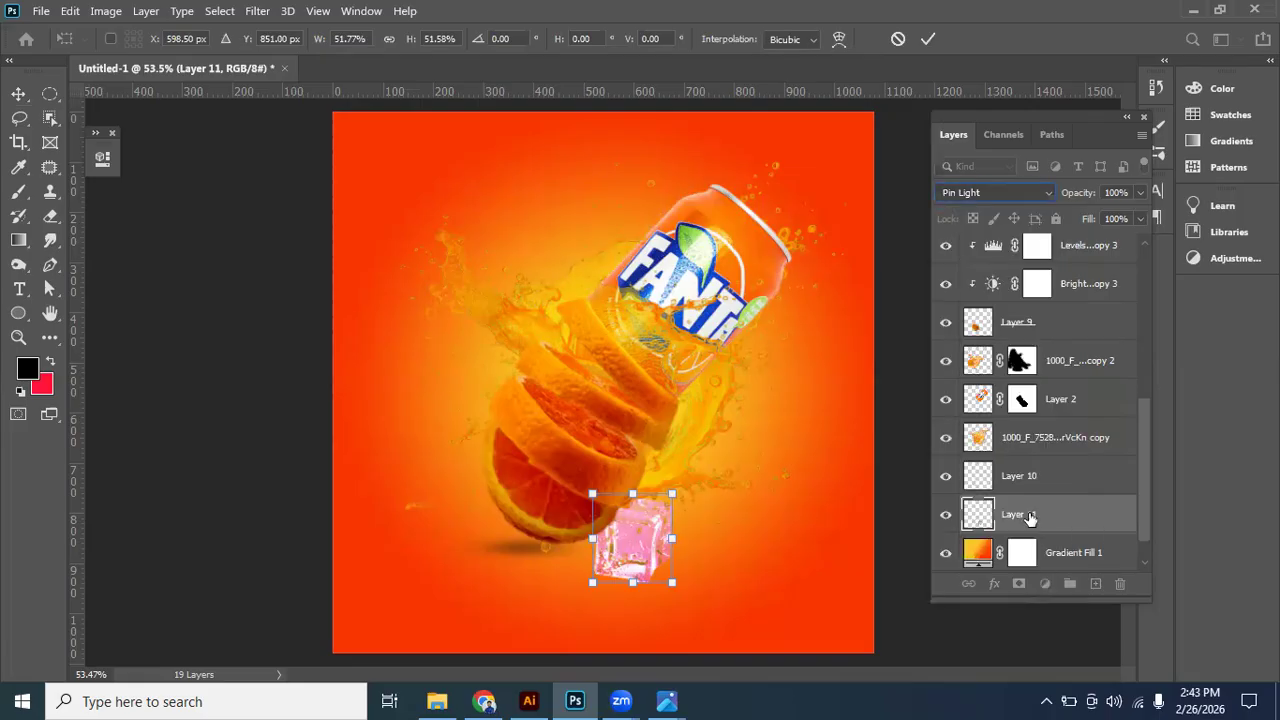
pyautogui.click(948, 517)
pyautogui.click(947, 516)
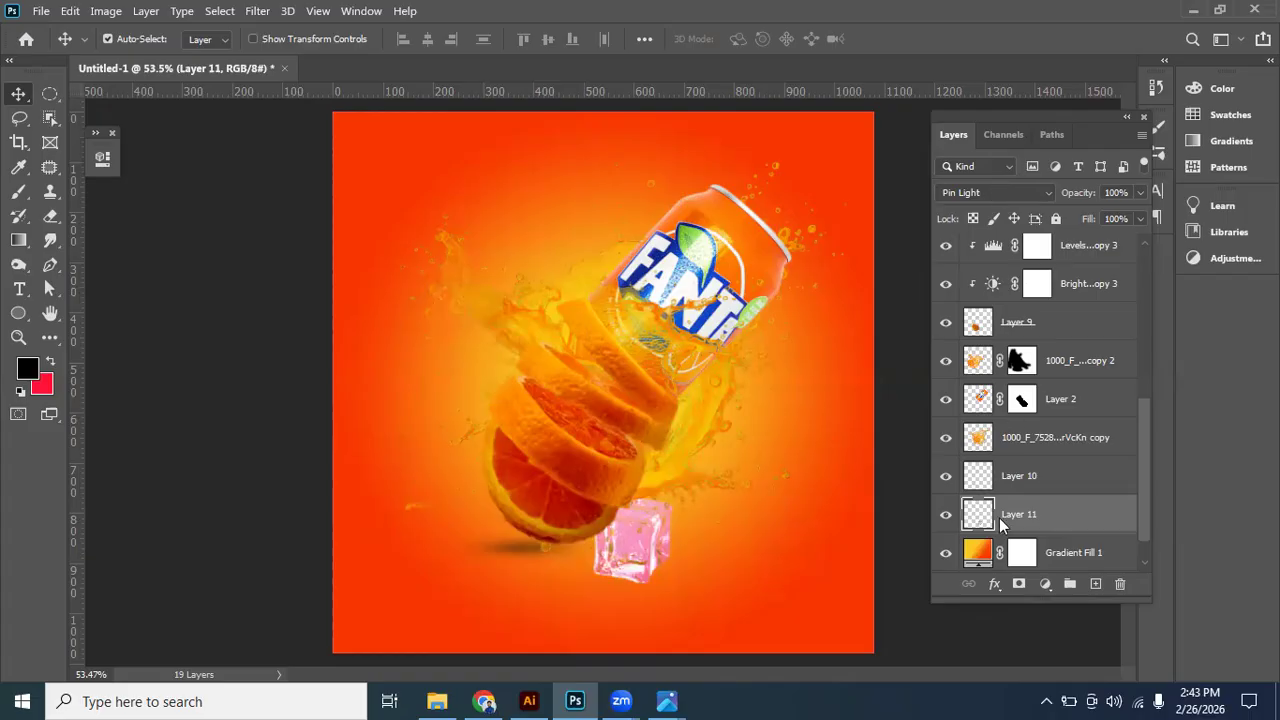
pyautogui.click(998, 192)
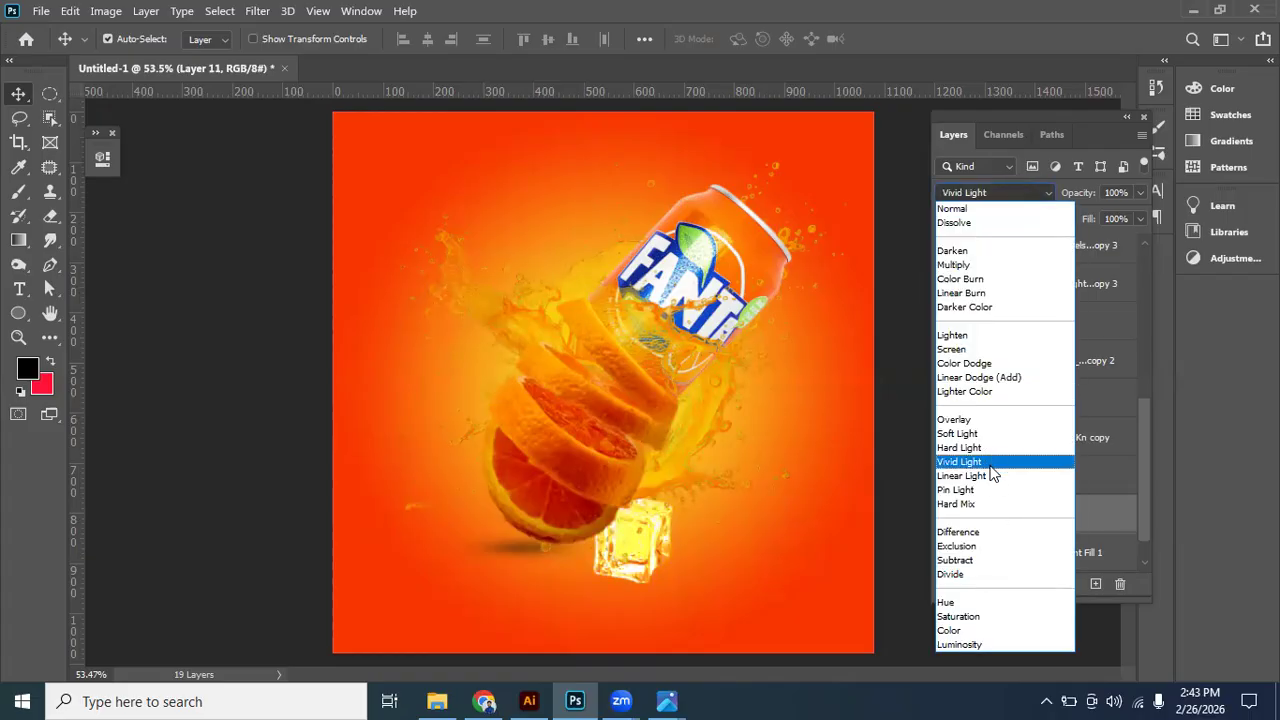
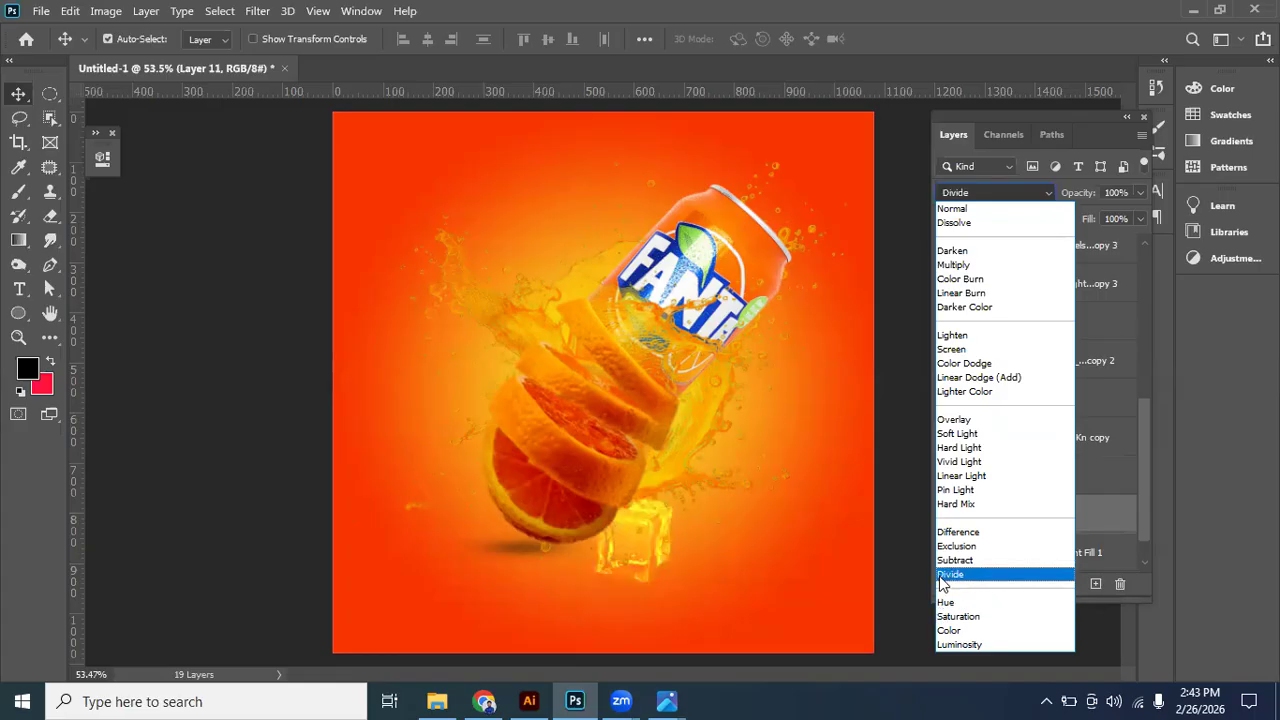
# - Set the ice cube layer's blend mode to Luminosity and move the cube beside the upper left edge of the can
pyautogui.click(961, 645)
pyautogui.moveTo(643, 545); pyautogui.dragTo(825, 412)
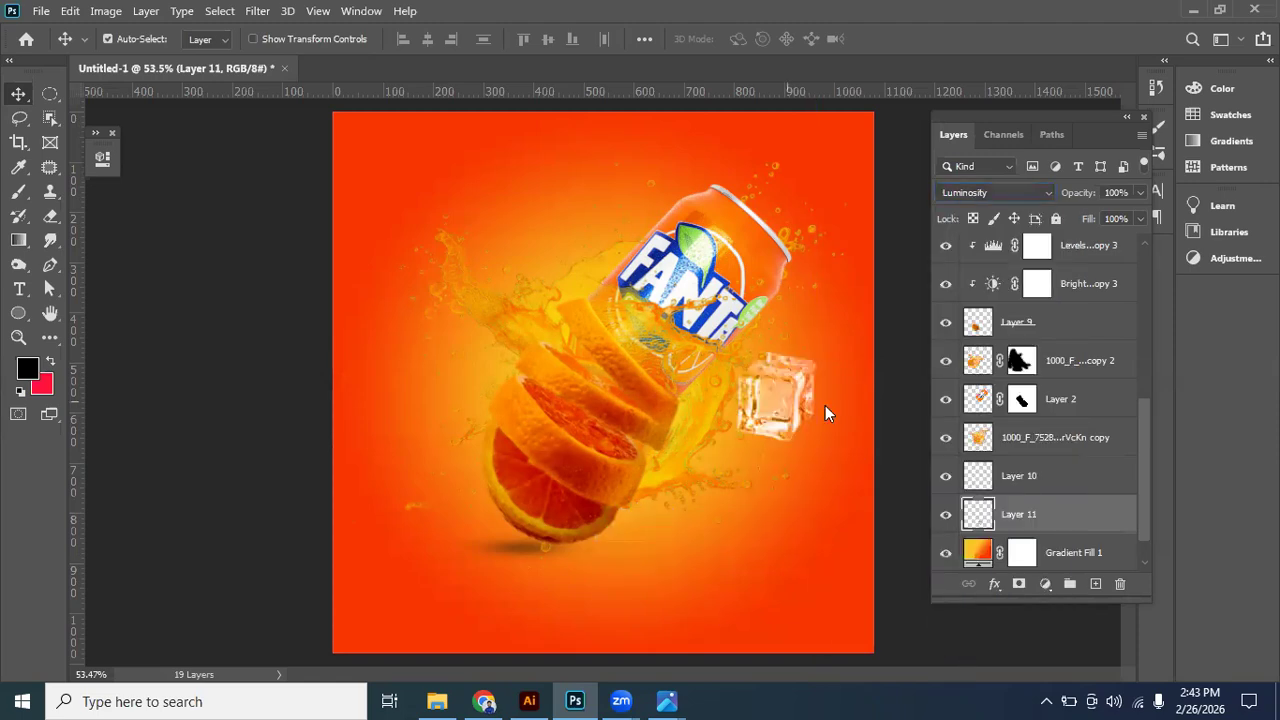
pyautogui.click(1010, 195)
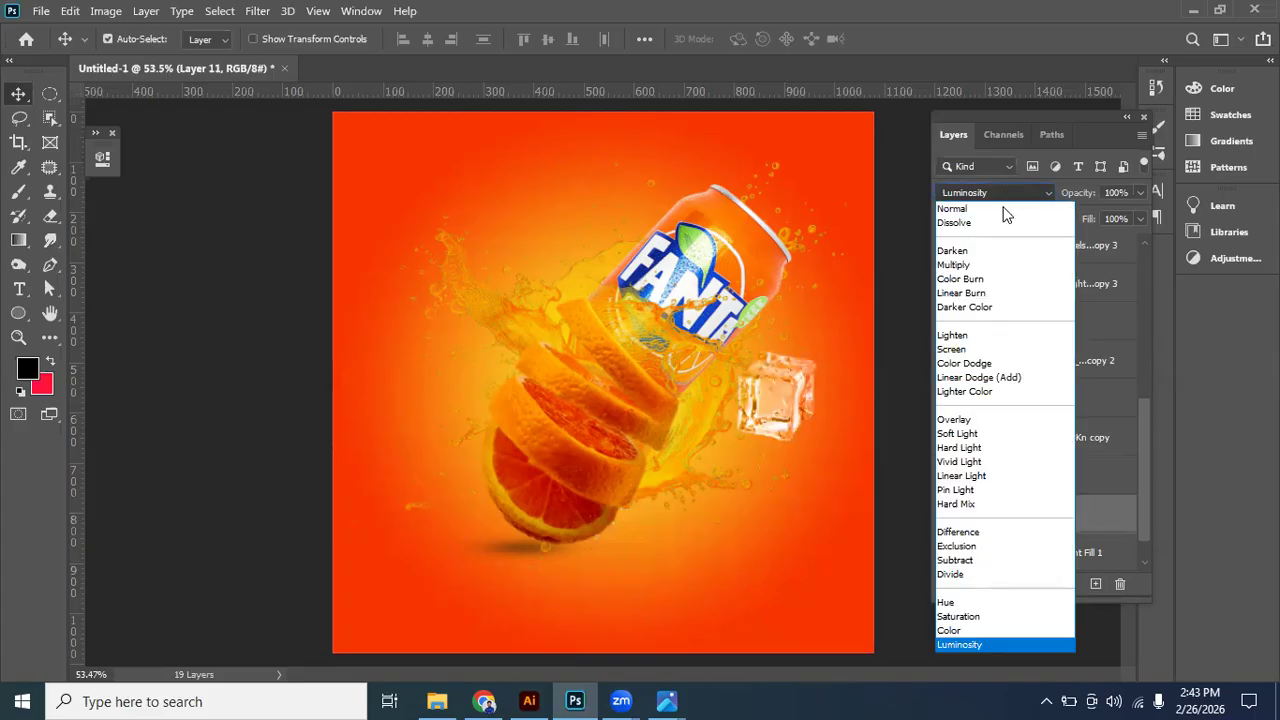
pyautogui.click(971, 645)
pyautogui.moveTo(791, 387); pyautogui.dragTo(632, 228)
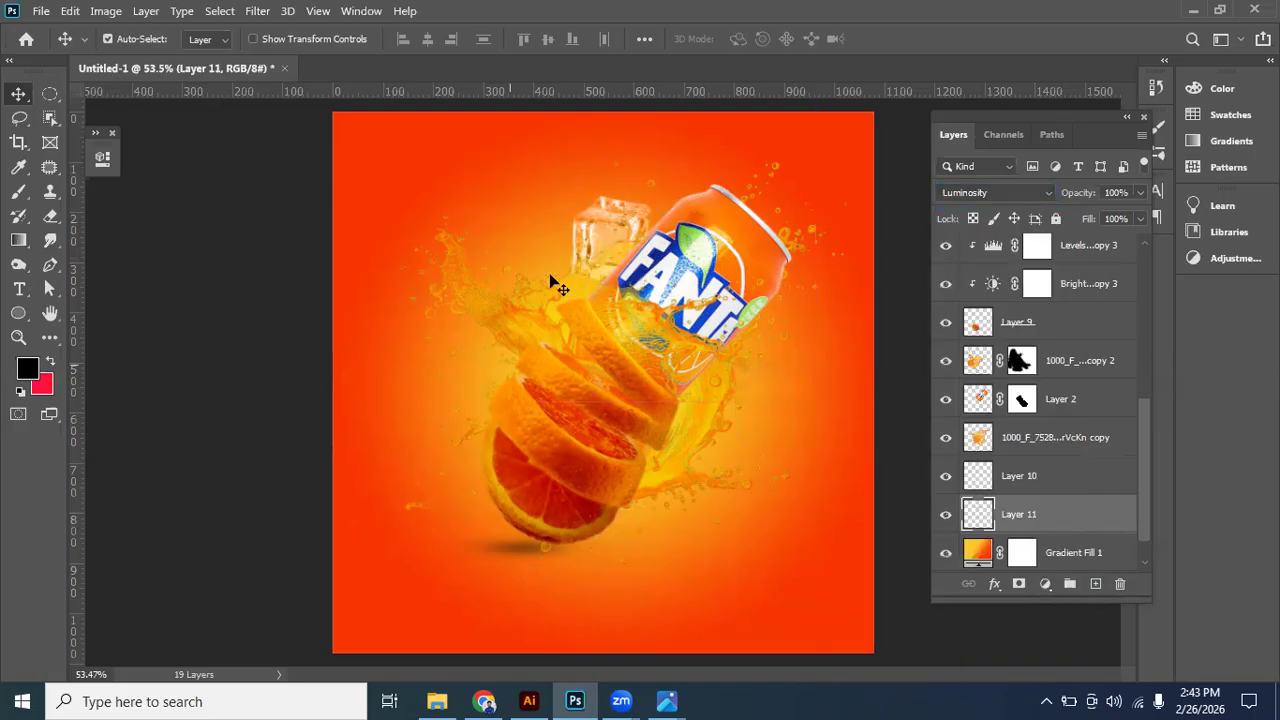
# - Duplicate the ice cube twice, placing one copy beside the can's lower right edge and the other left of the orange slices
pyautogui.keyDown('alt'); pyautogui.moveTo(612, 238); pyautogui.dragTo(764, 383); pyautogui.keyUp('alt')
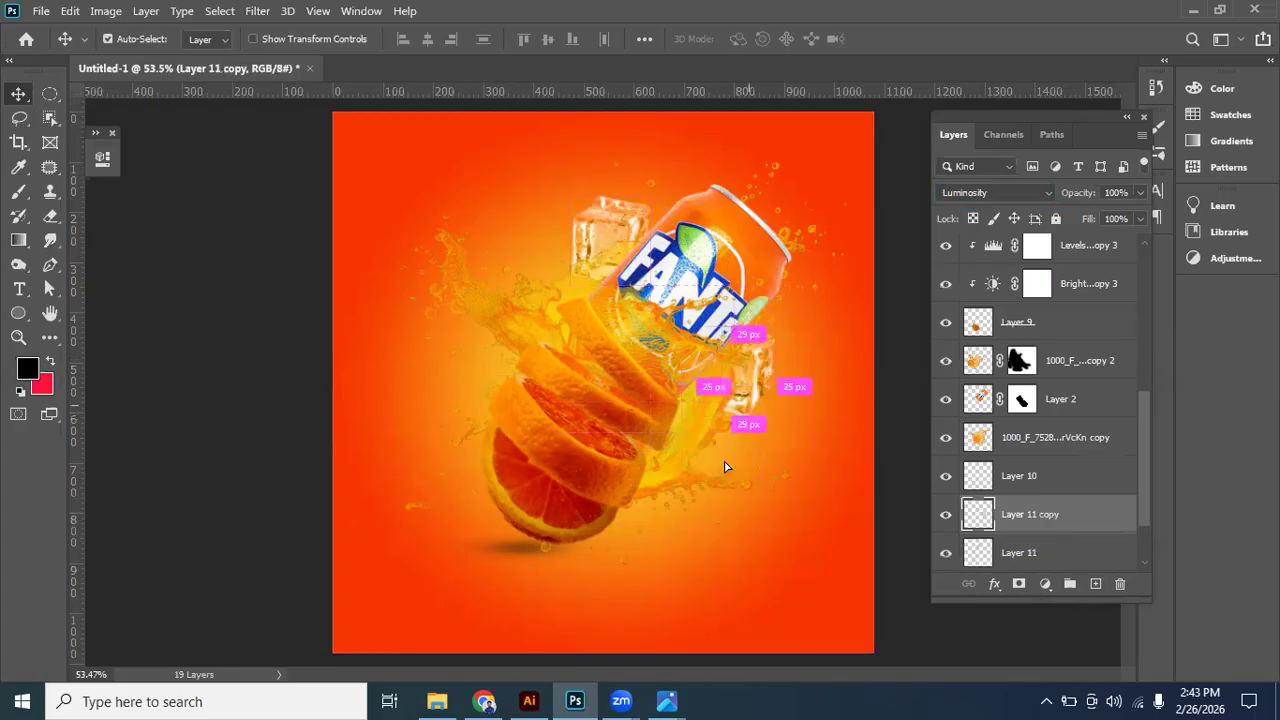
pyautogui.moveTo(675, 513); pyautogui.dragTo(675, 437)
pyautogui.moveTo(580, 398); pyautogui.dragTo(517, 393)
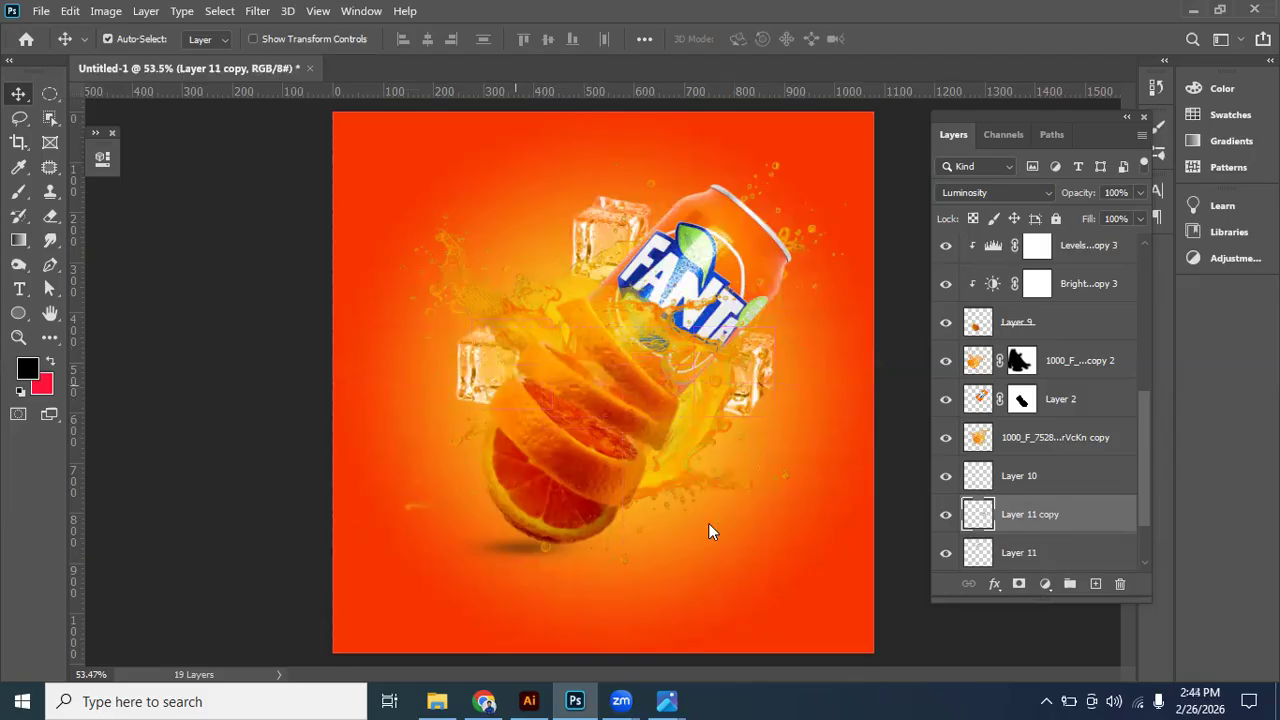
# - Duplicate the ice cube again, scale the copy to about 166%, and place it partly behind the lowest orange slice
pyautogui.hotkey('ctrl', 'j')
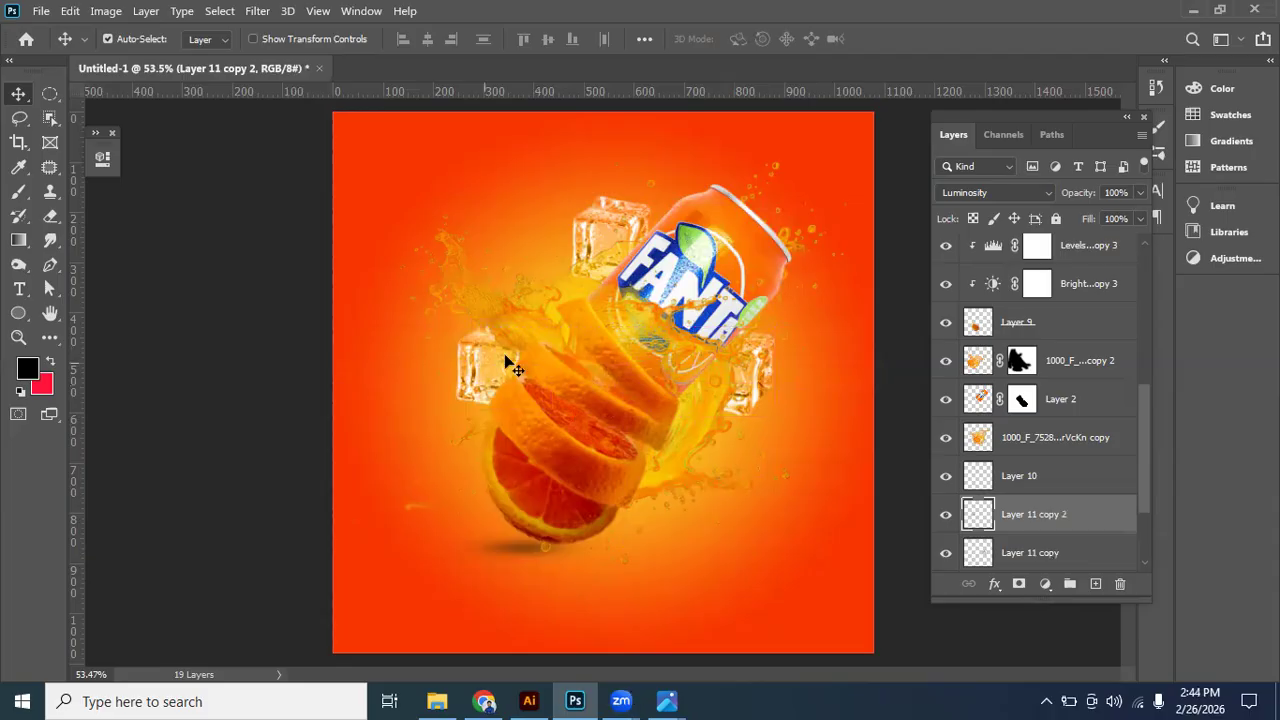
pyautogui.moveTo(505, 362); pyautogui.dragTo(694, 397)
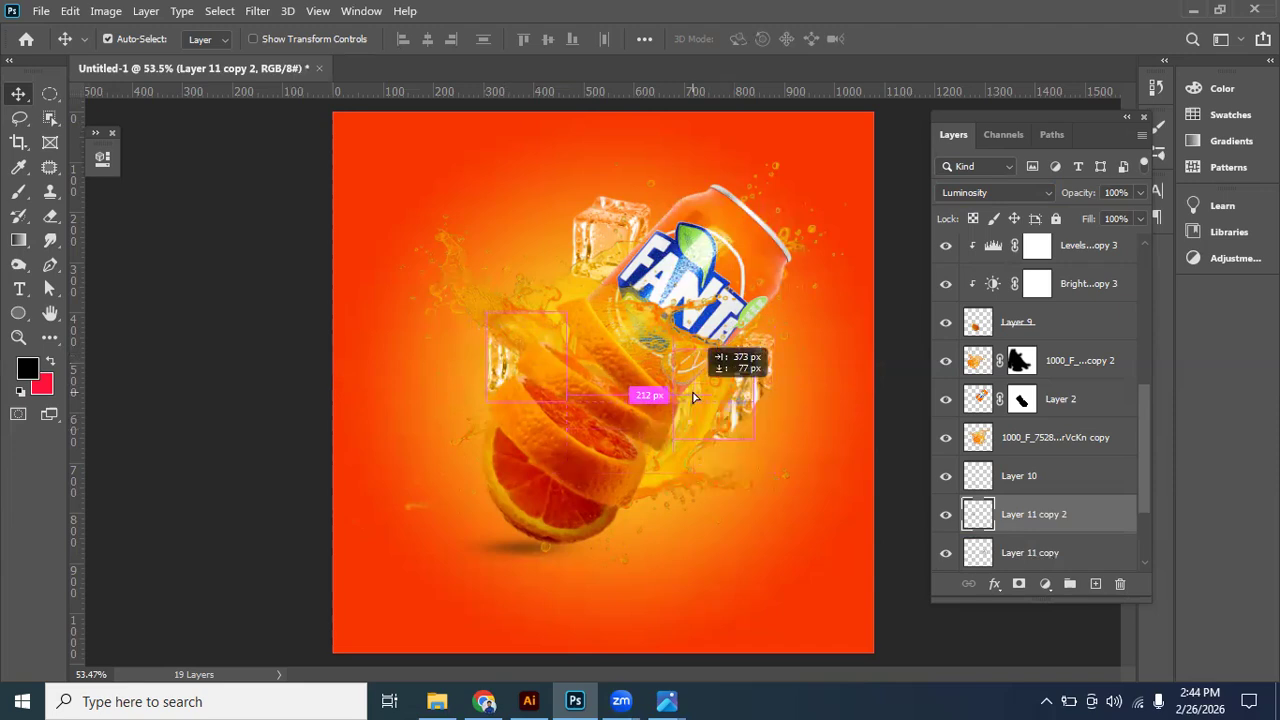
pyautogui.moveTo(682, 440); pyautogui.dragTo(776, 508)
pyautogui.hotkey('ctrl', 't')
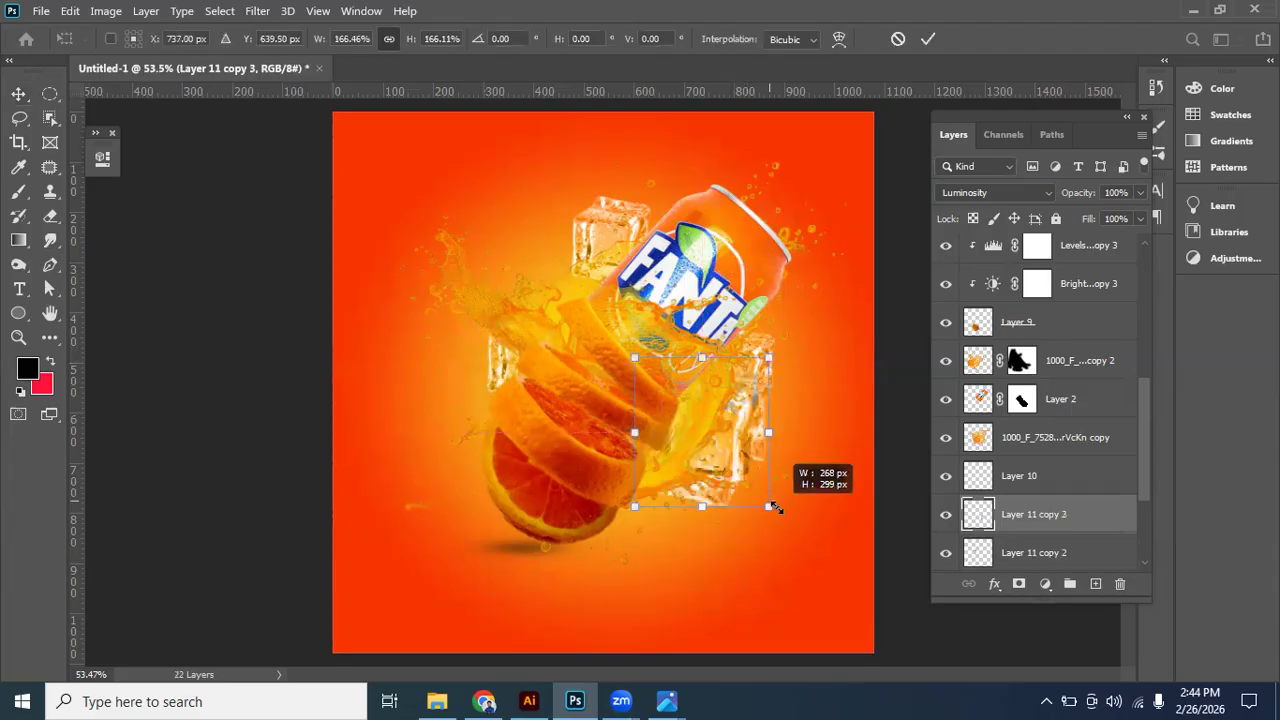
pyautogui.moveTo(738, 453); pyautogui.dragTo(638, 455)
pyautogui.moveTo(727, 334); pyautogui.dragTo(732, 317)
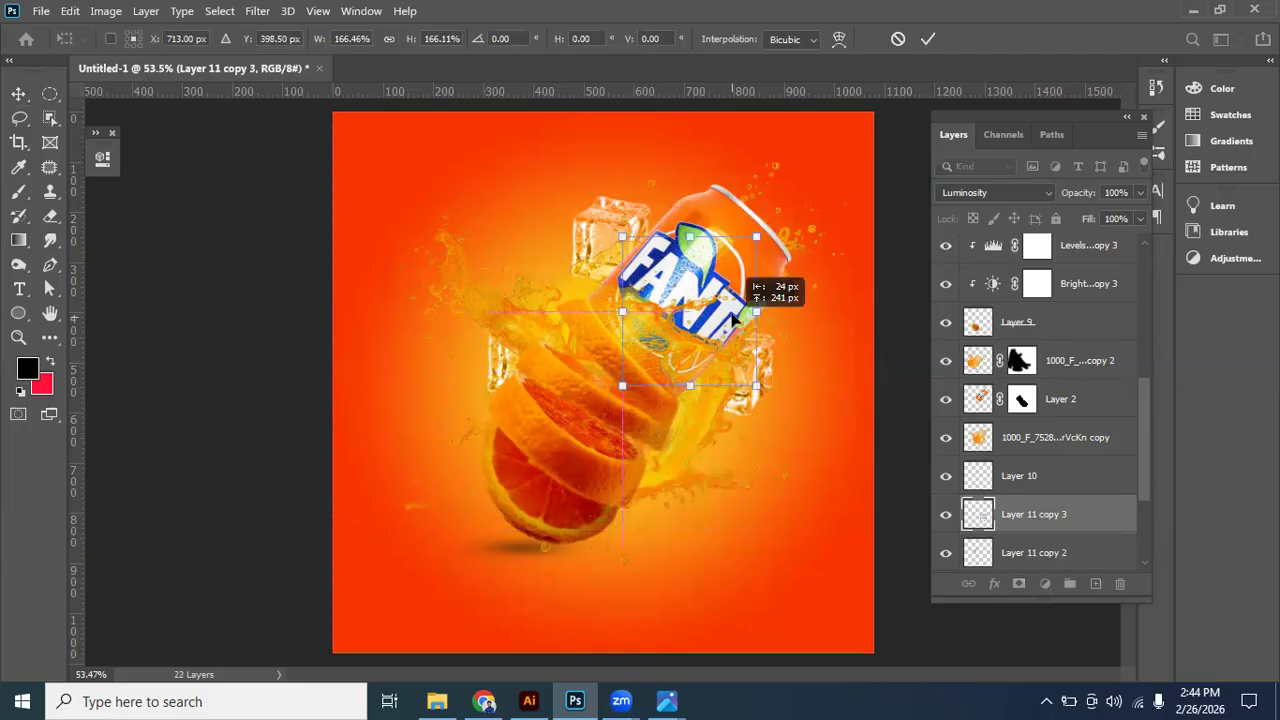
pyautogui.moveTo(797, 281); pyautogui.dragTo(652, 483)
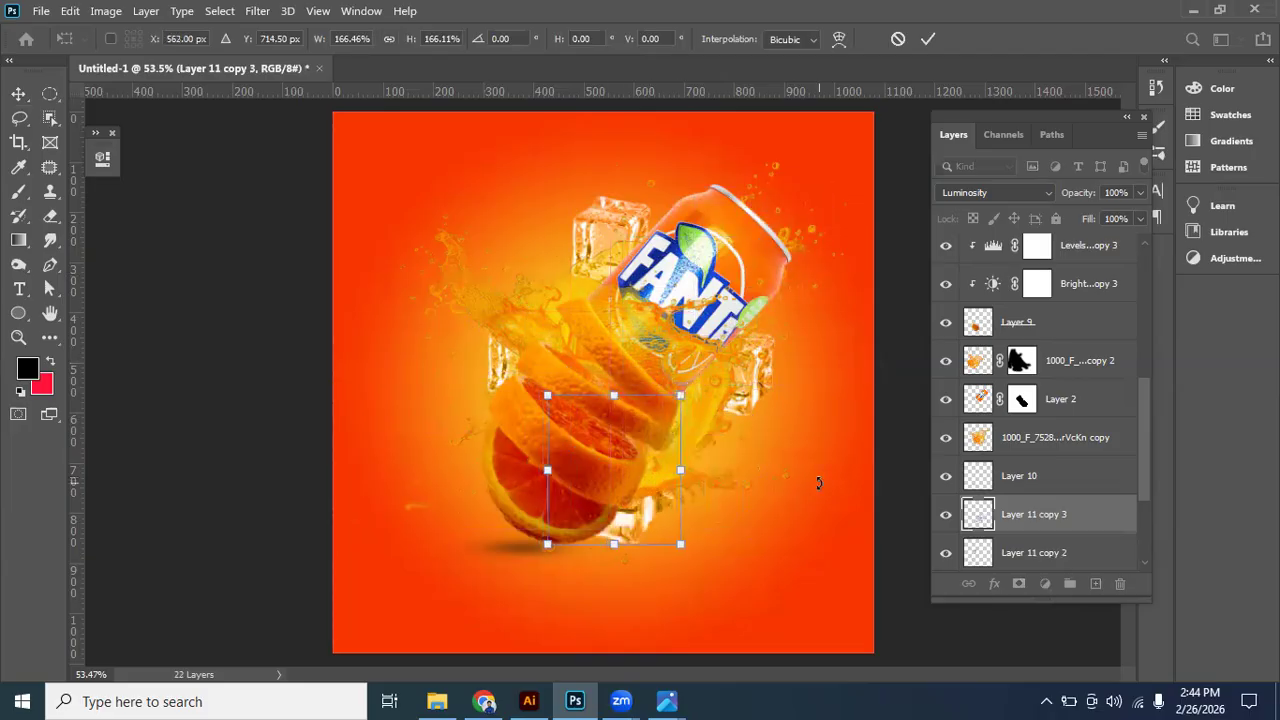
pyautogui.press('Return')
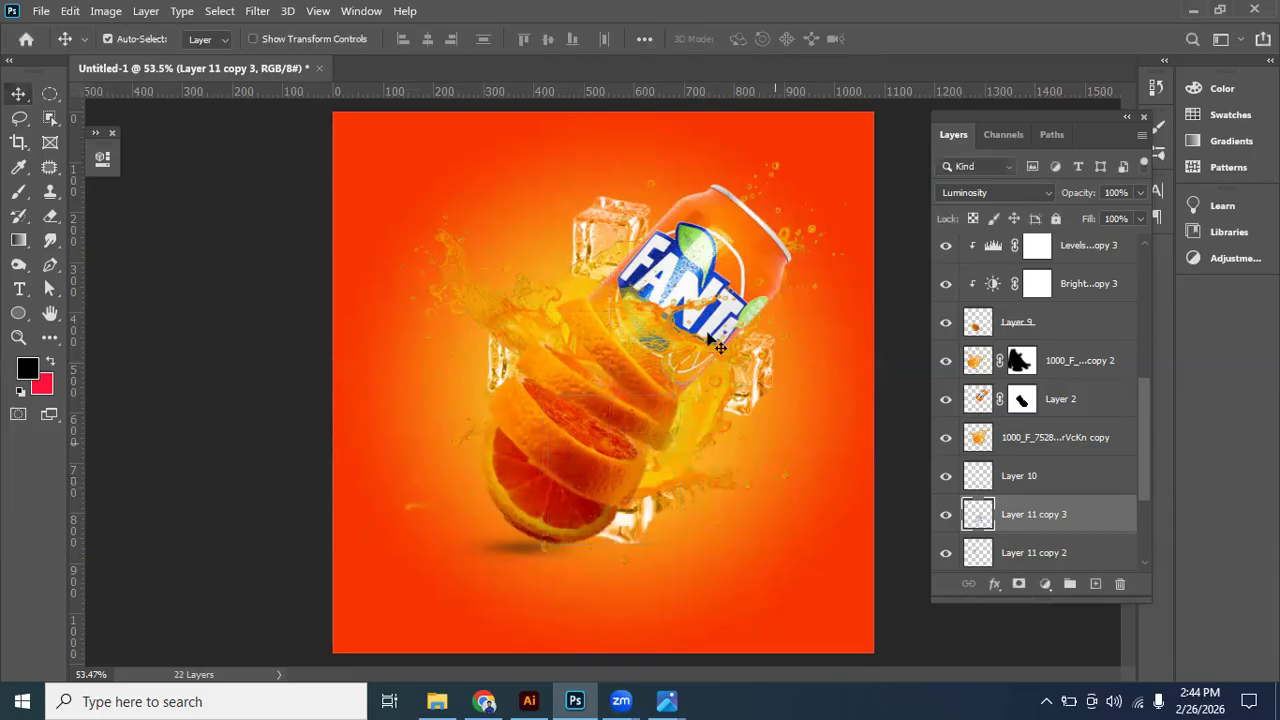
# - Enlarge the ice cube at the can's upper left and move the cube beside its lower right edge slightly upward
pyautogui.click(617, 231)
pyautogui.click(620, 221)
pyautogui.hotkey('ctrl', 't')
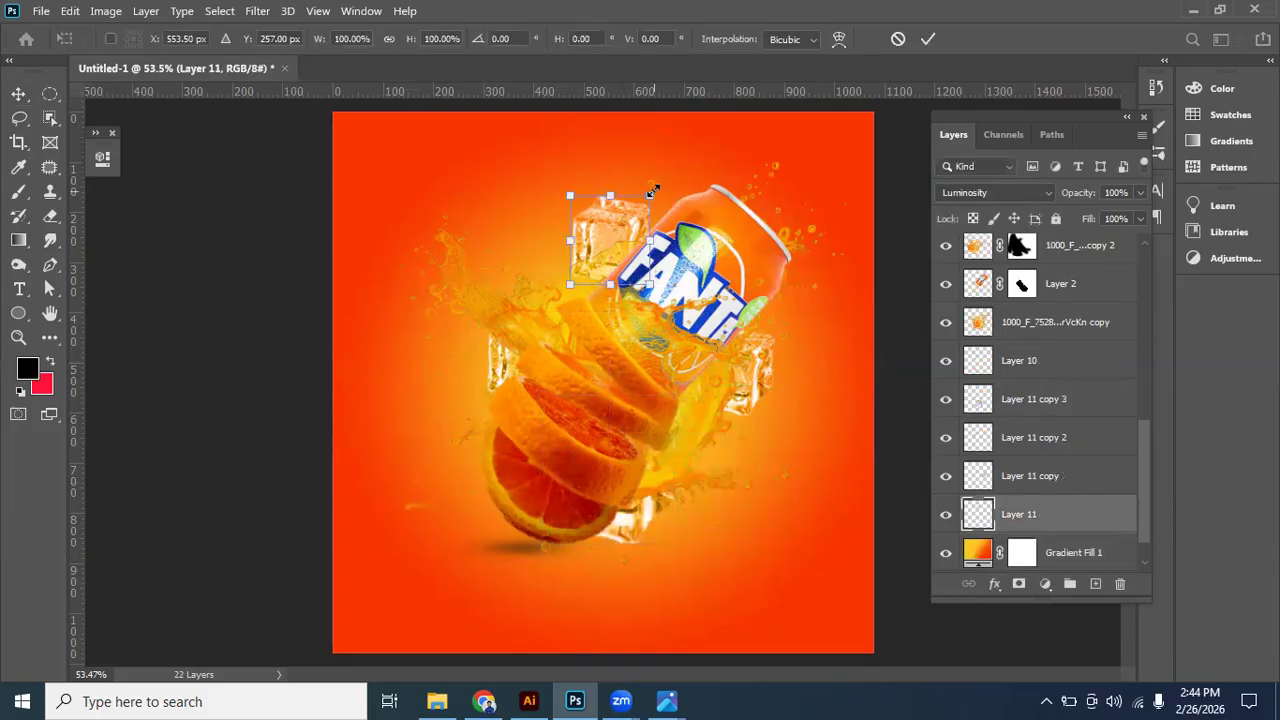
pyautogui.moveTo(659, 184); pyautogui.dragTo(628, 240)
pyautogui.press('Return')
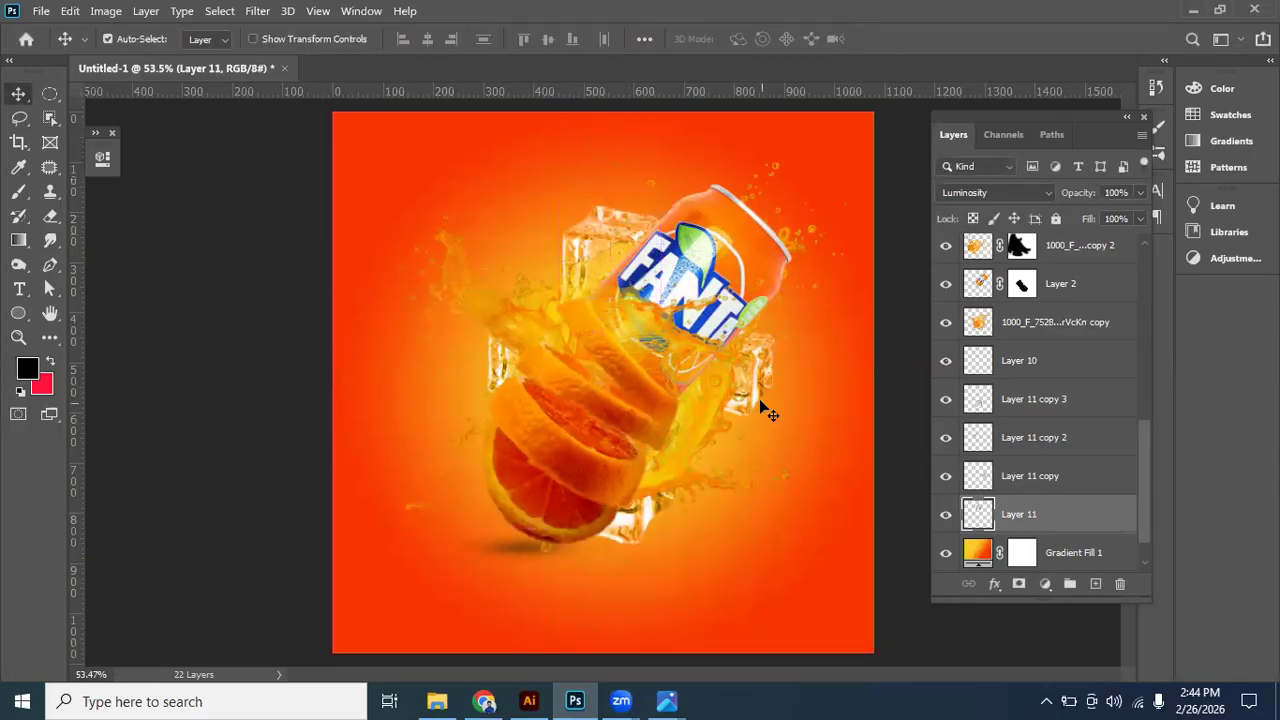
pyautogui.moveTo(757, 388); pyautogui.dragTo(758, 360)
pyautogui.click(838, 456)
# - Create another ice cube copy and place it at the right ends of the middle orange slices
pyautogui.scroll(-2, 838, 456)
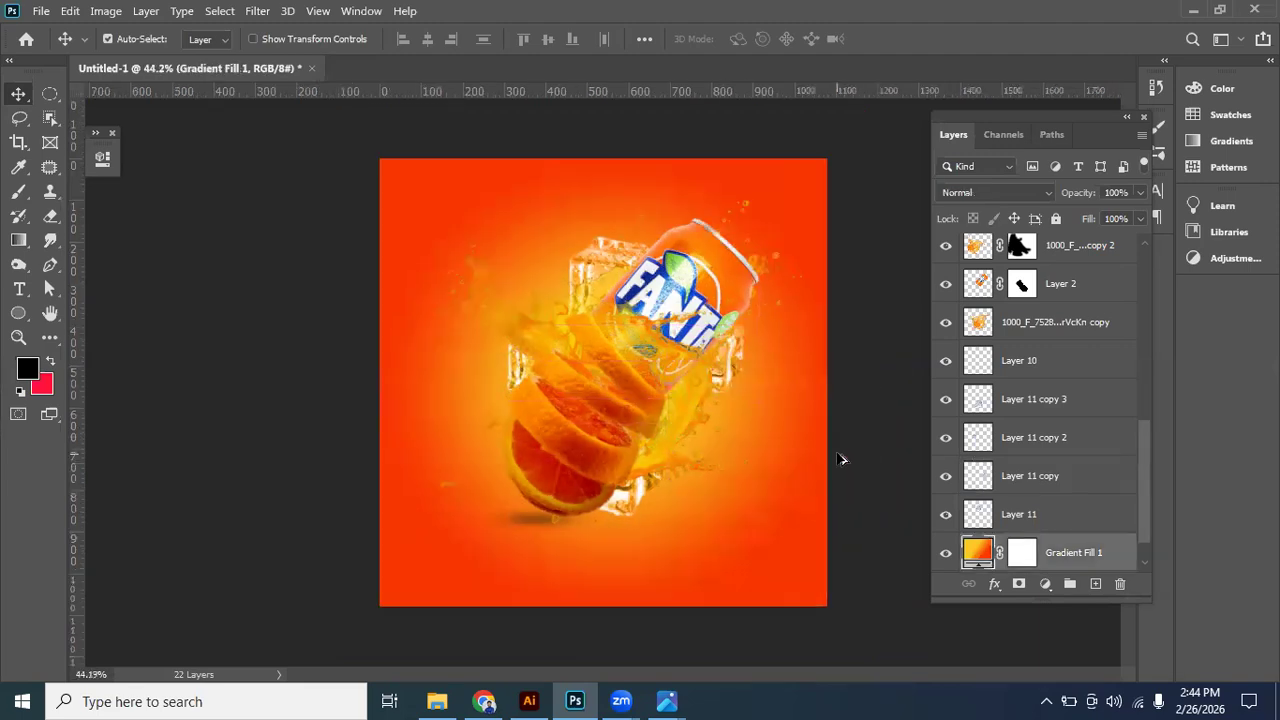
pyautogui.scroll(2, 840, 459)
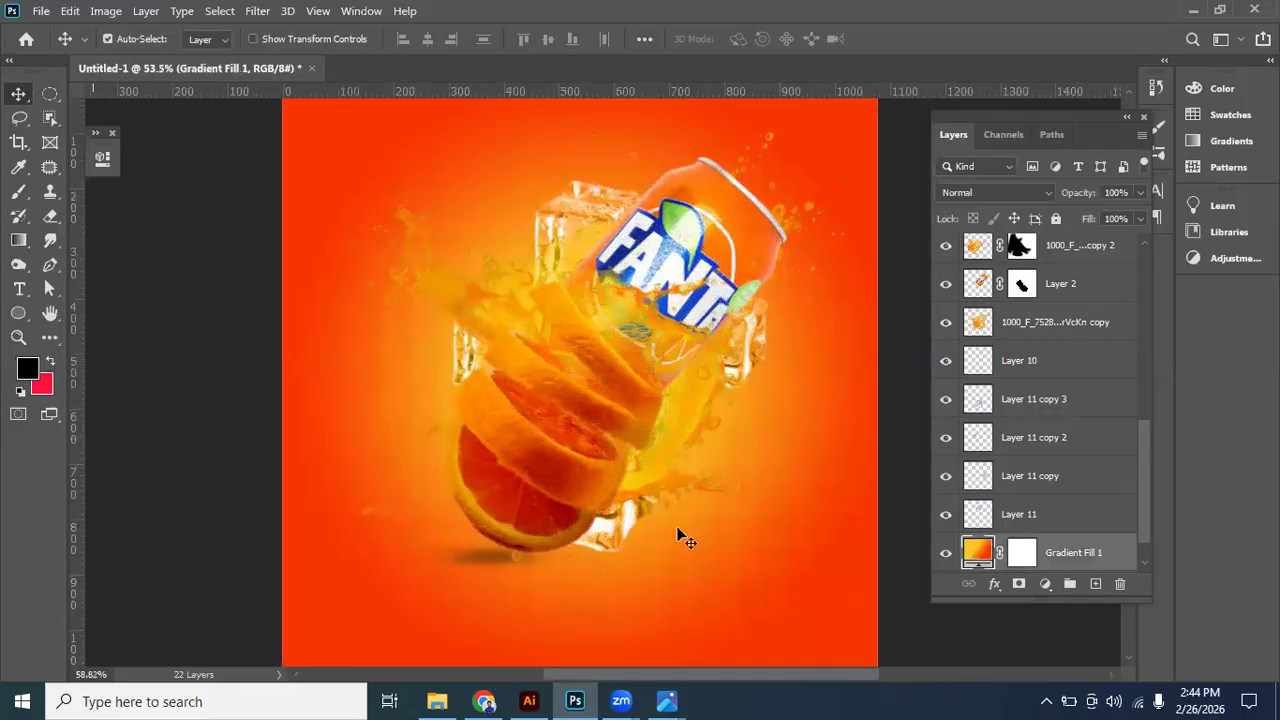
pyautogui.moveTo(559, 472); pyautogui.dragTo(694, 472)
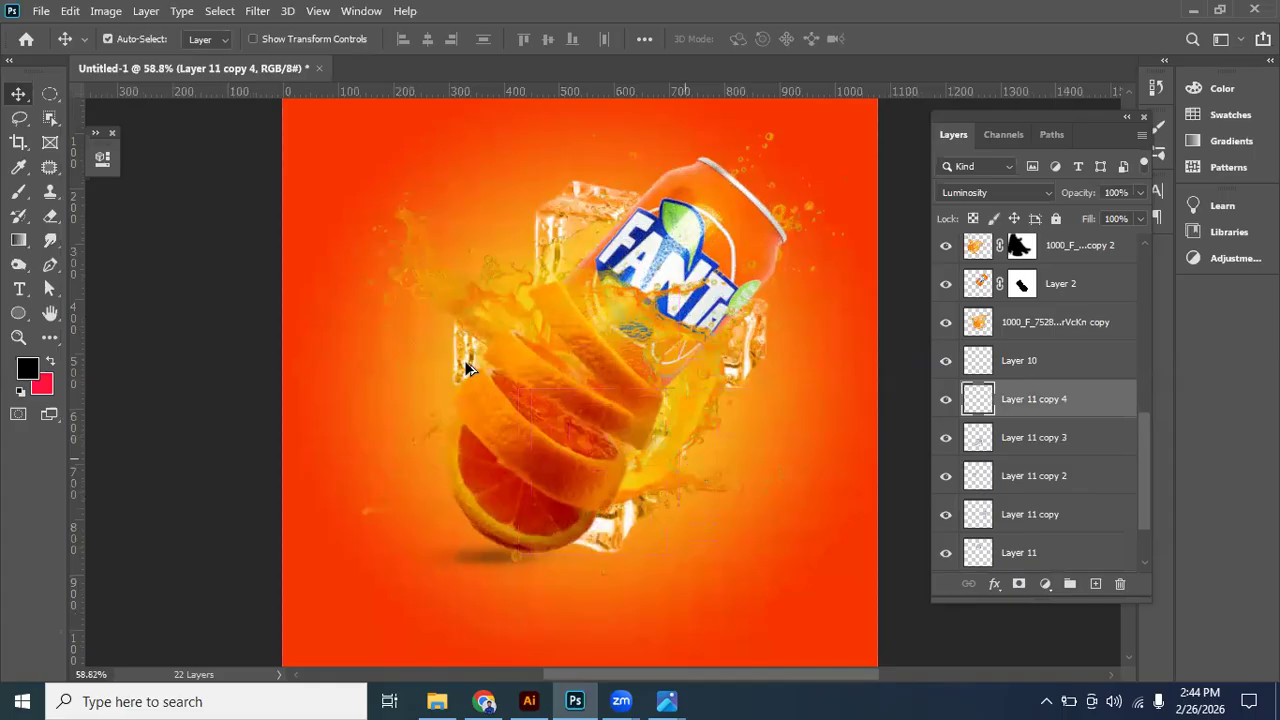
pyautogui.click(562, 391)
pyautogui.moveTo(618, 412)
pyautogui.mouseDown()
pyautogui.moveTo(665, 428)
pyautogui.moveTo(624, 434)
pyautogui.mouseUp()
pyautogui.click(1026, 441)
pyautogui.hotkey('ctrl', 'j')
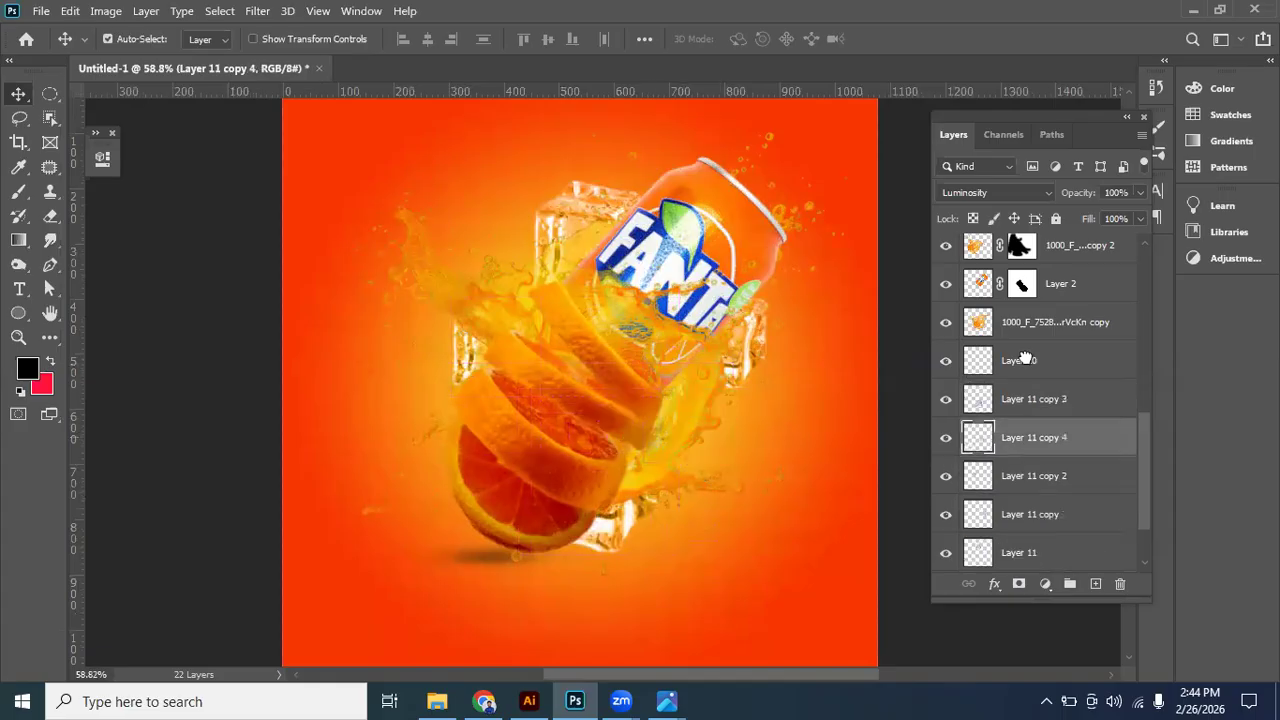
# - Move the newest ice cube copy to the top of the layer stack, above the Levels 1 adjustment
pyautogui.moveTo(1038, 272); pyautogui.dragTo(1042, 273)
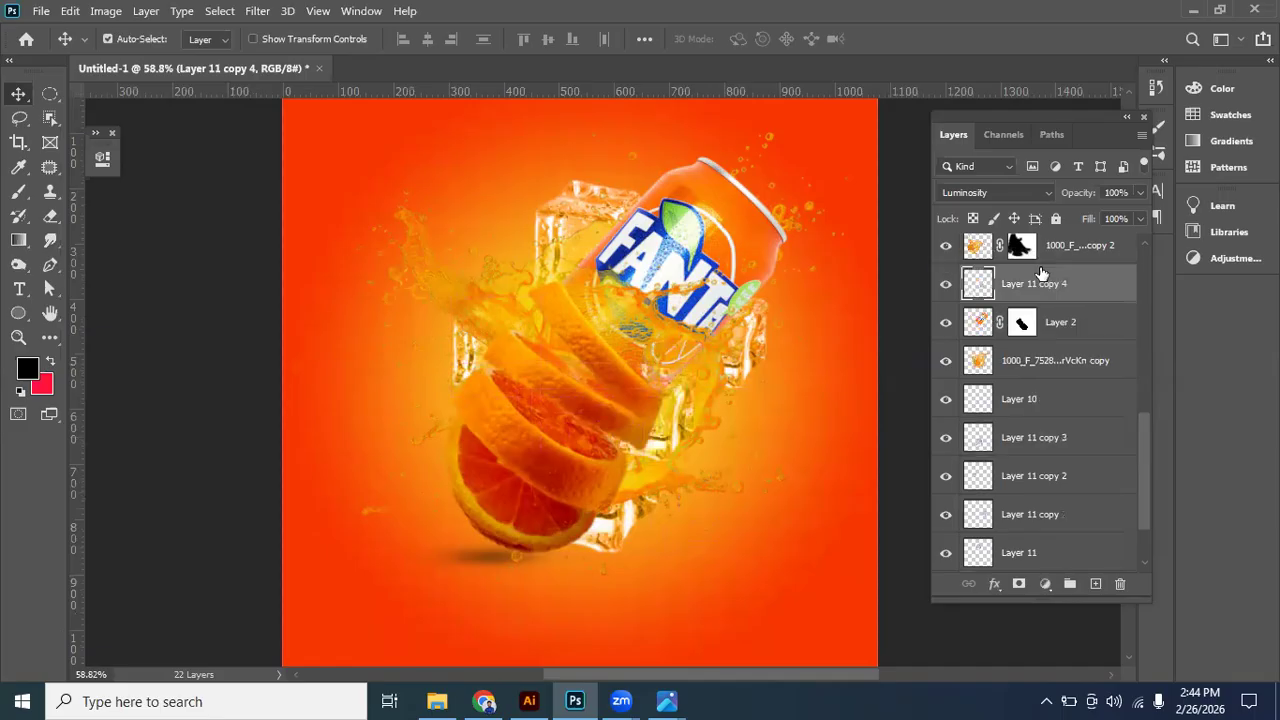
pyautogui.scroll(1, 1064, 305)
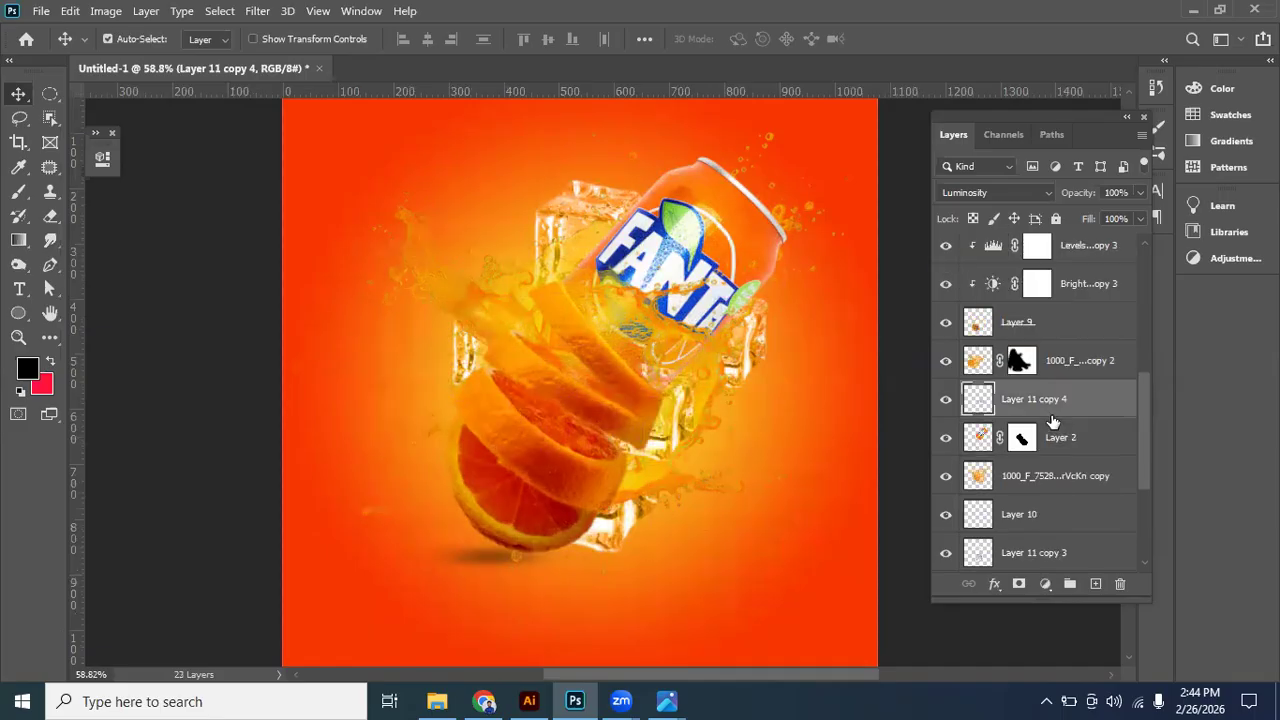
pyautogui.moveTo(1048, 276)
pyautogui.mouseDown()
pyautogui.moveTo(1053, 212)
pyautogui.moveTo(1056, 314)
pyautogui.moveTo(1047, 268)
pyautogui.moveTo(1050, 282)
pyautogui.moveTo(1020, 268)
pyautogui.moveTo(1018, 212)
pyautogui.moveTo(1024, 279)
pyautogui.mouseUp()
pyautogui.scroll(1, 1032, 455)
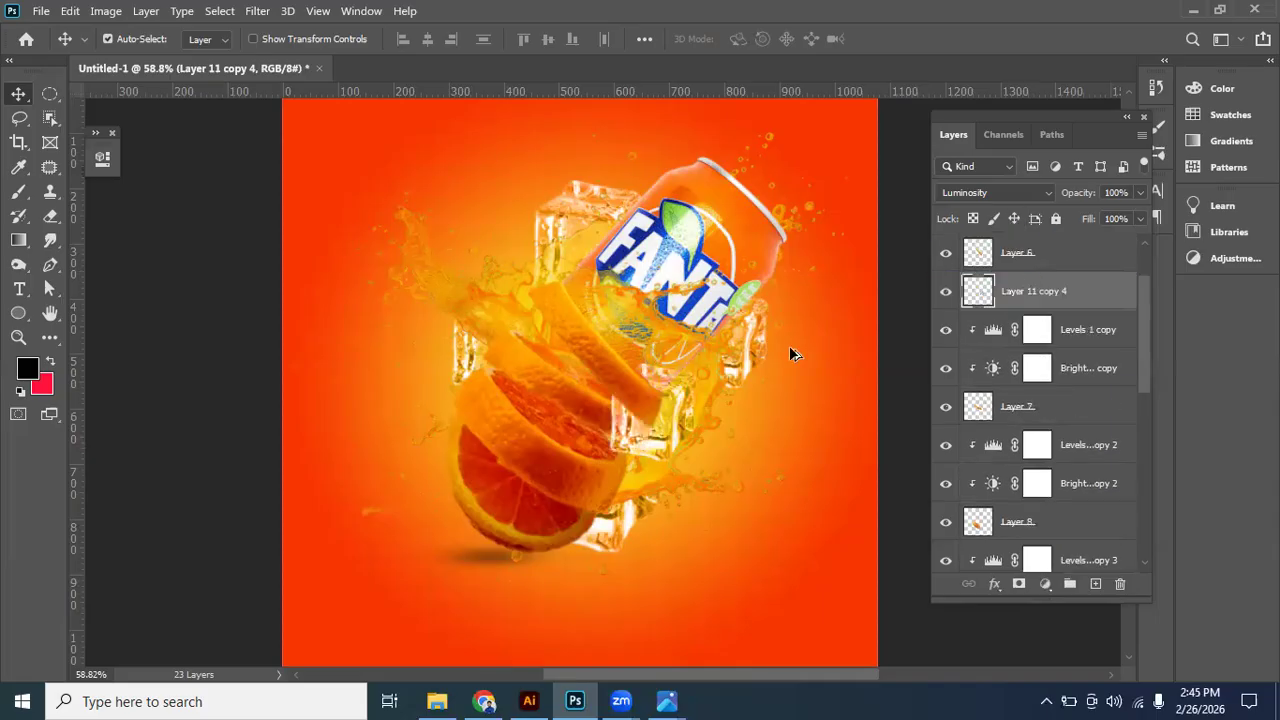
pyautogui.scroll(-2, 680, 432)
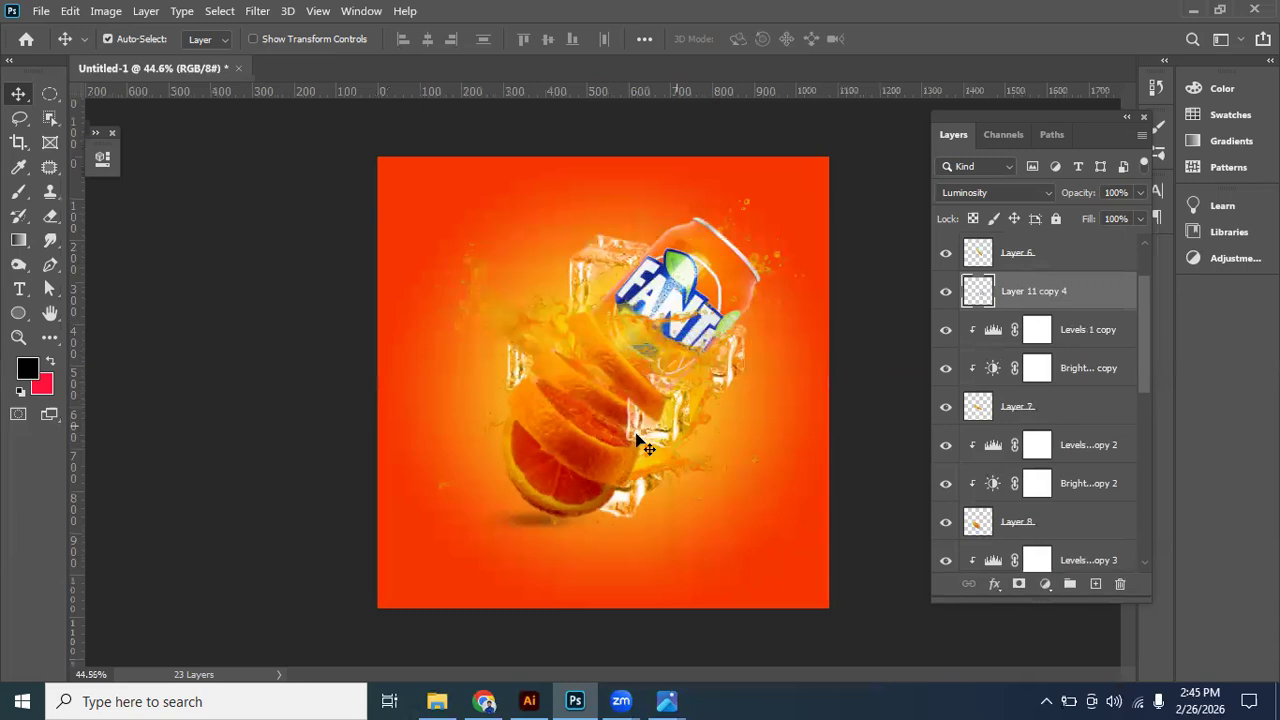
pyautogui.moveTo(653, 437)
pyautogui.mouseDown()
pyautogui.moveTo(650, 425)
pyautogui.moveTo(639, 442)
pyautogui.moveTo(658, 438)
pyautogui.mouseUp()
pyautogui.moveTo(1014, 310); pyautogui.dragTo(1010, 243)
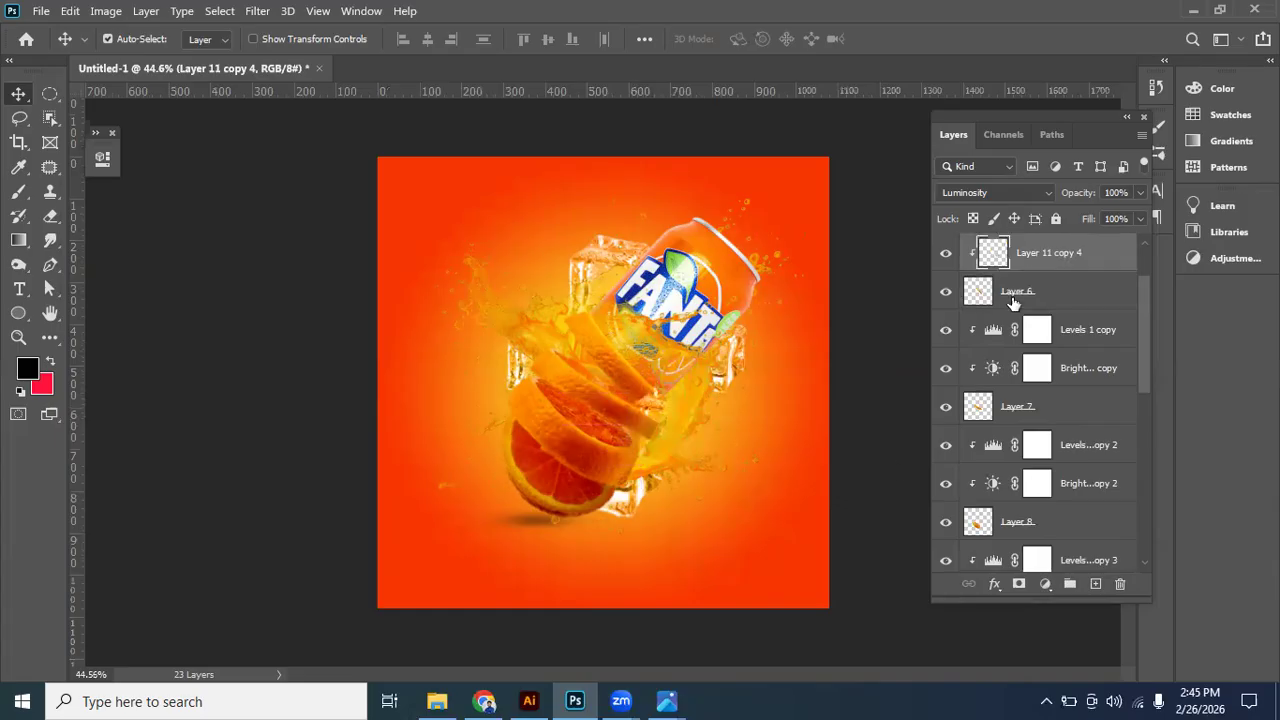
pyautogui.scroll(2, 1028, 362)
pyautogui.moveTo(1030, 337); pyautogui.dragTo(1010, 242)
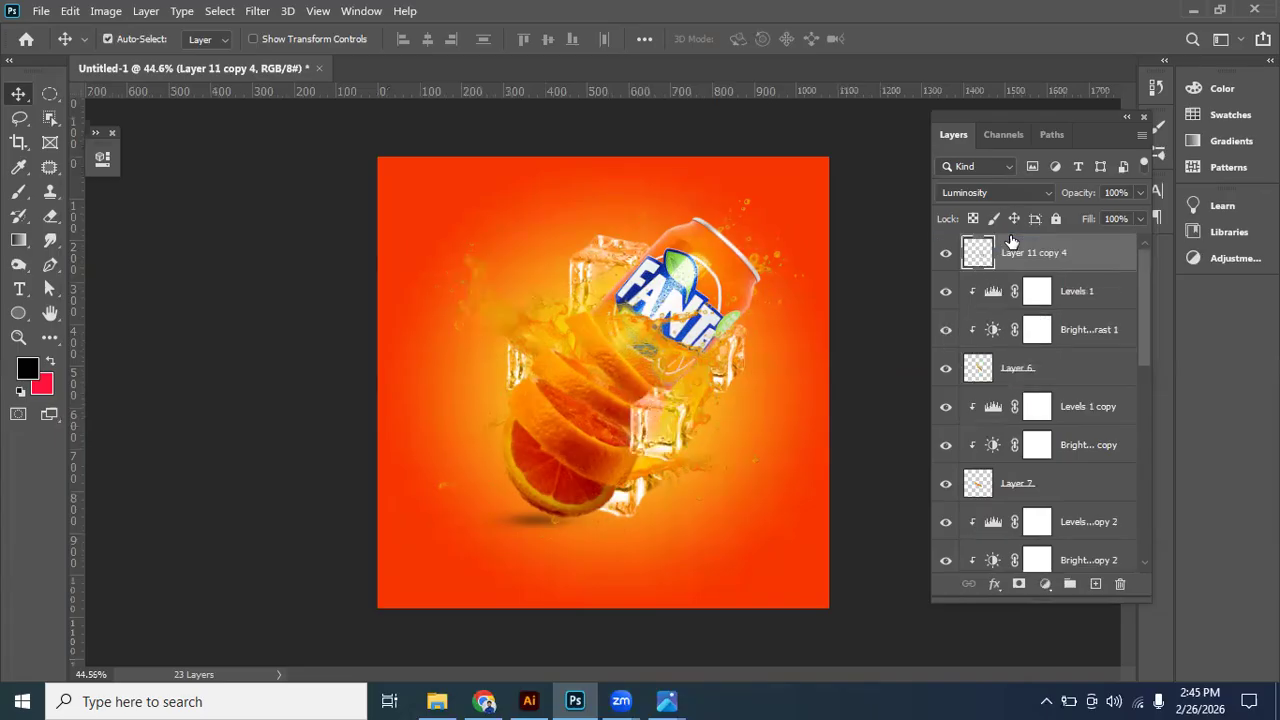
# - Position the front ice cube just below the can, overlapping the right ends of the orange slices
pyautogui.moveTo(642, 440); pyautogui.dragTo(622, 433)
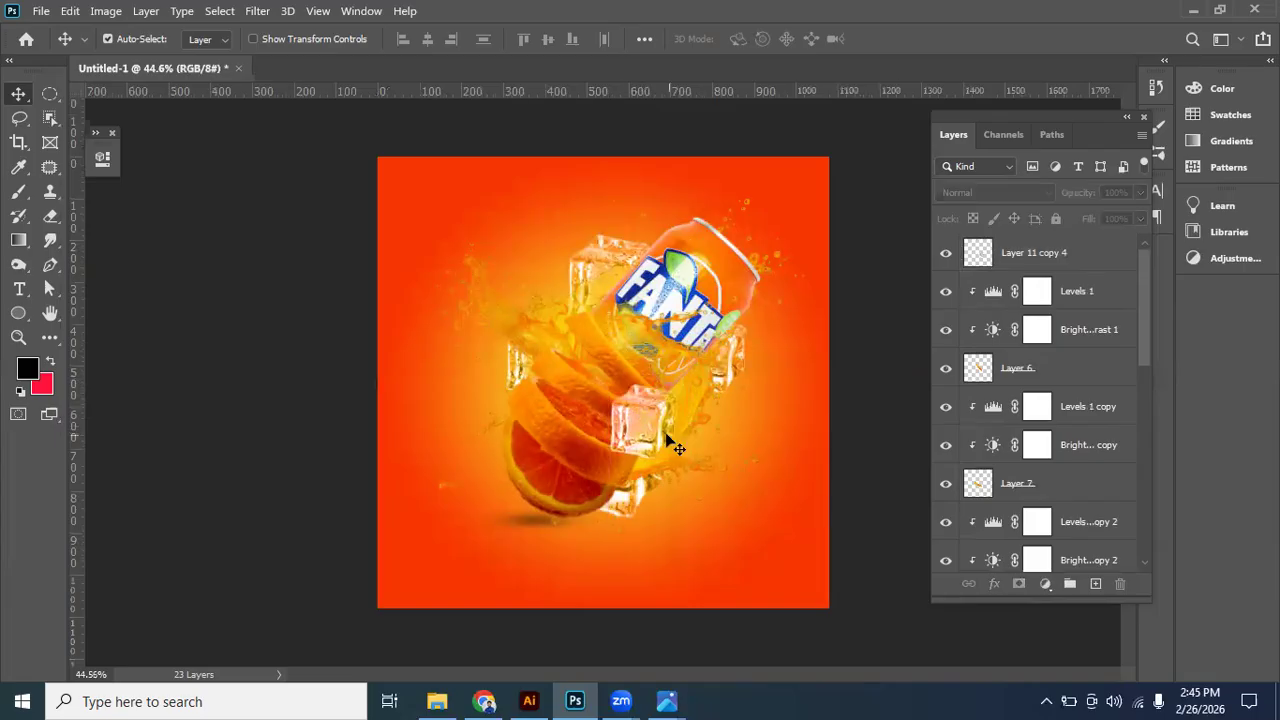
pyautogui.moveTo(625, 433); pyautogui.dragTo(642, 407)
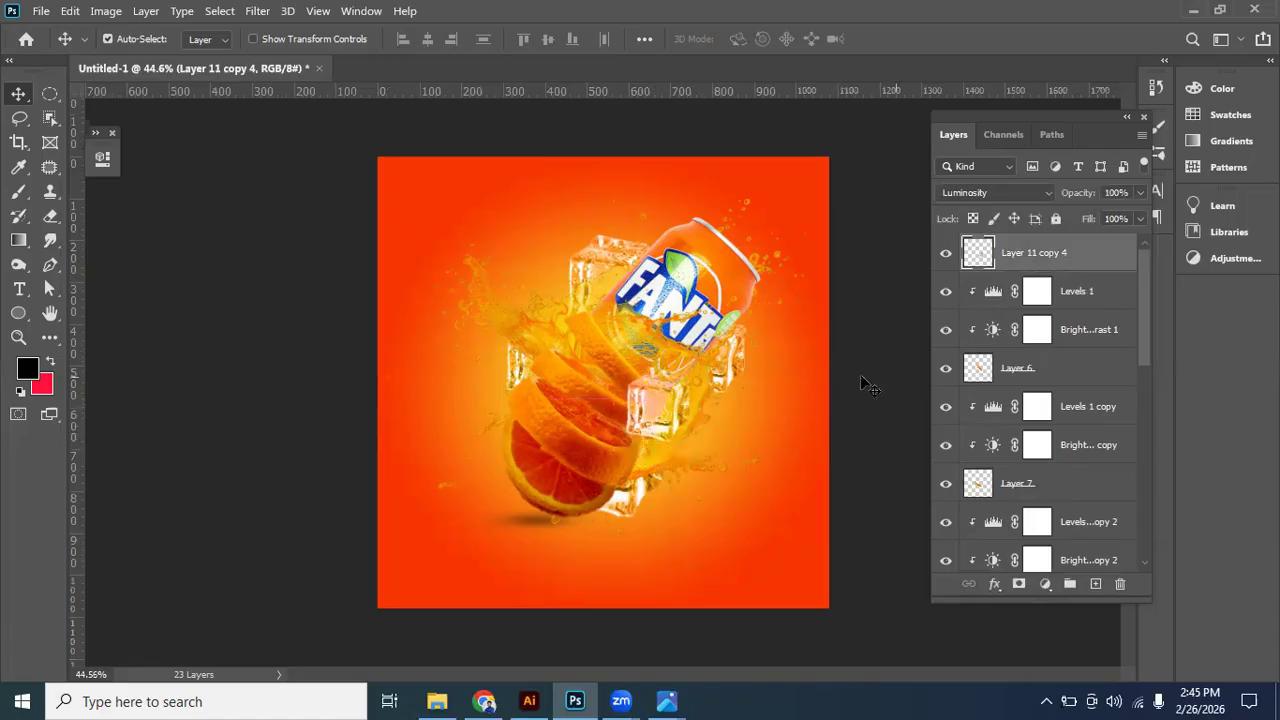
pyautogui.click(853, 378)
pyautogui.scroll(-2, 814, 418)
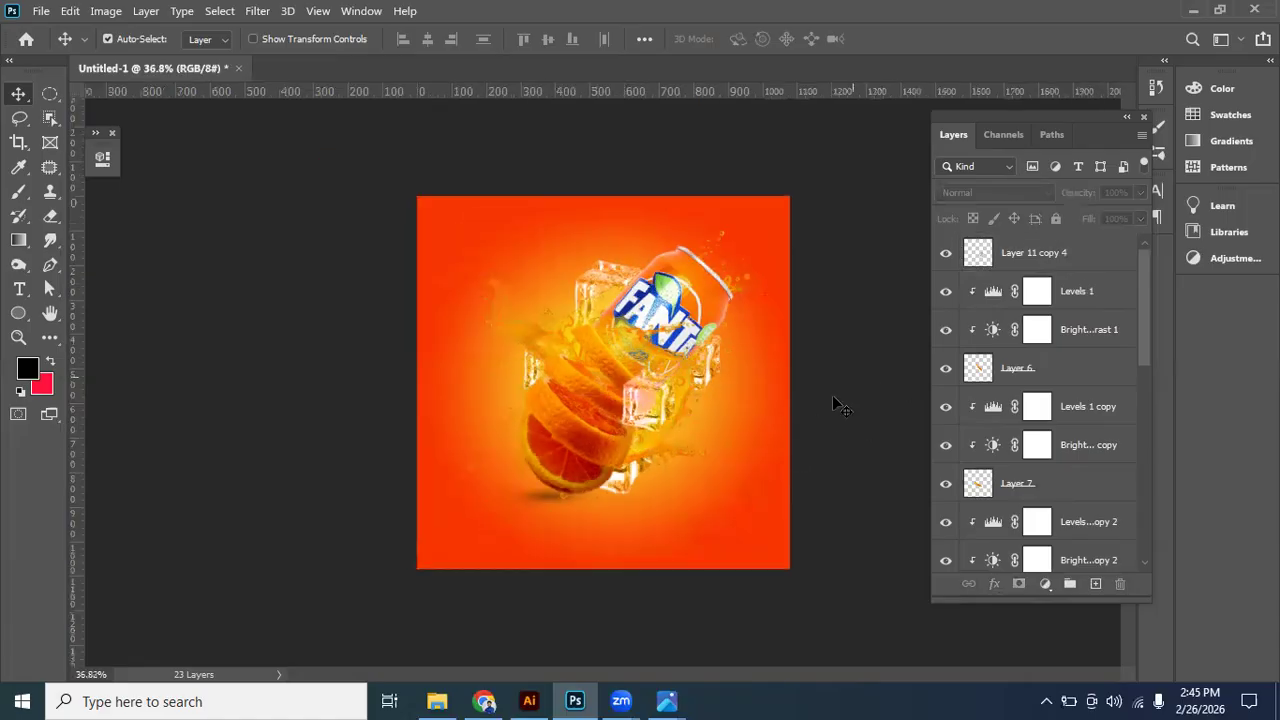
pyautogui.scroll(2, 837, 405)
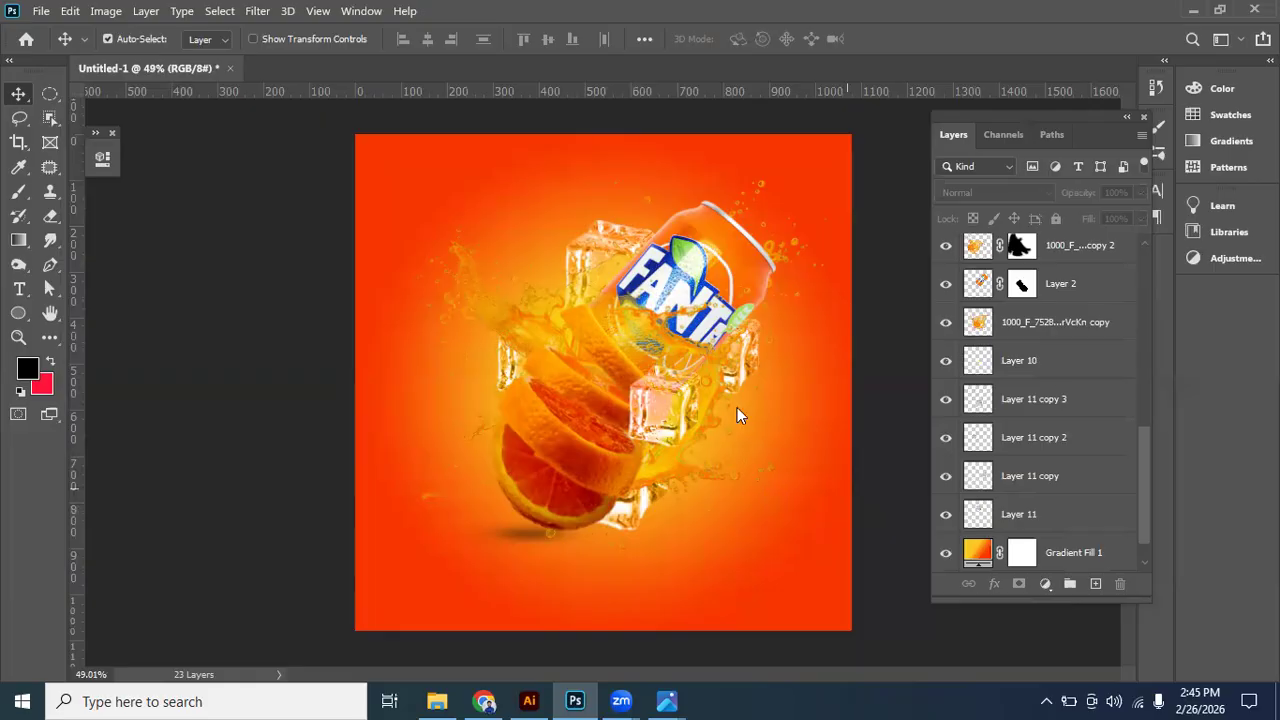
# - Place the Fanta-Orange-Logo-Transparent-PNG image in the document and move its layer to the top of the stack
pyautogui.click(590, 698)
pyautogui.moveTo(601, 339); pyautogui.dragTo(514, 256)
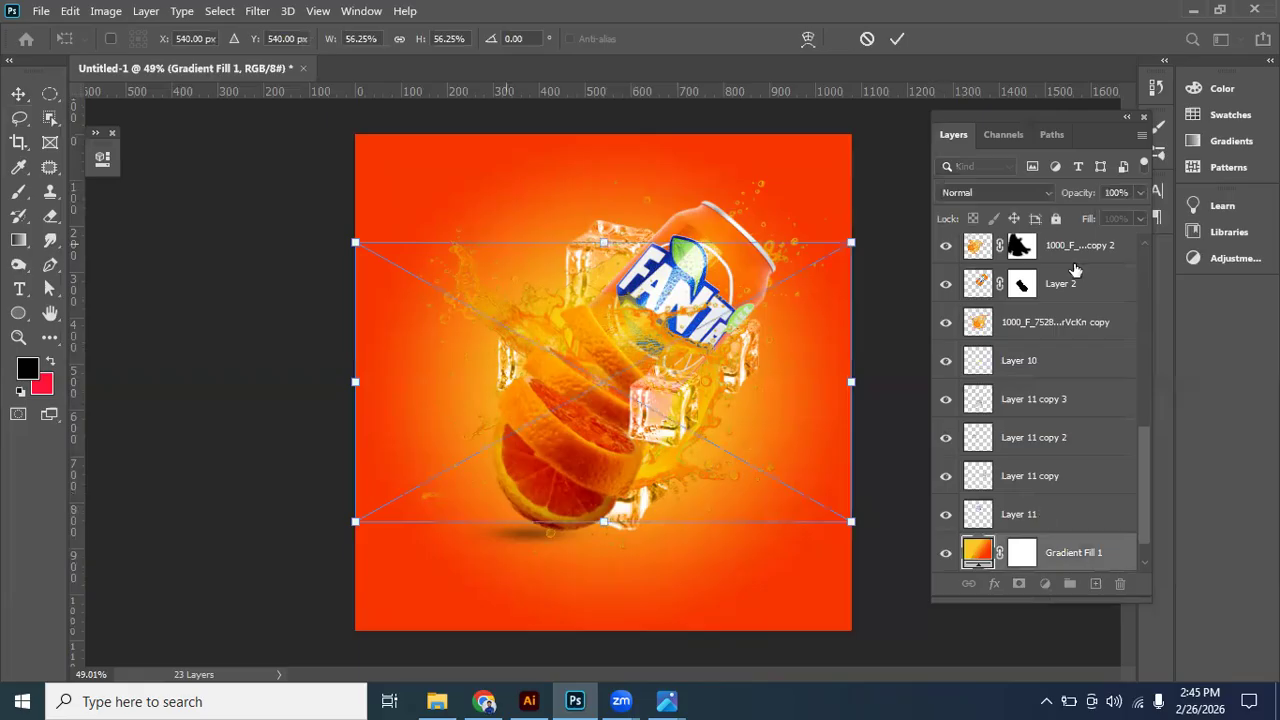
pyautogui.press('Return')
pyautogui.scroll(9, 1080, 494)
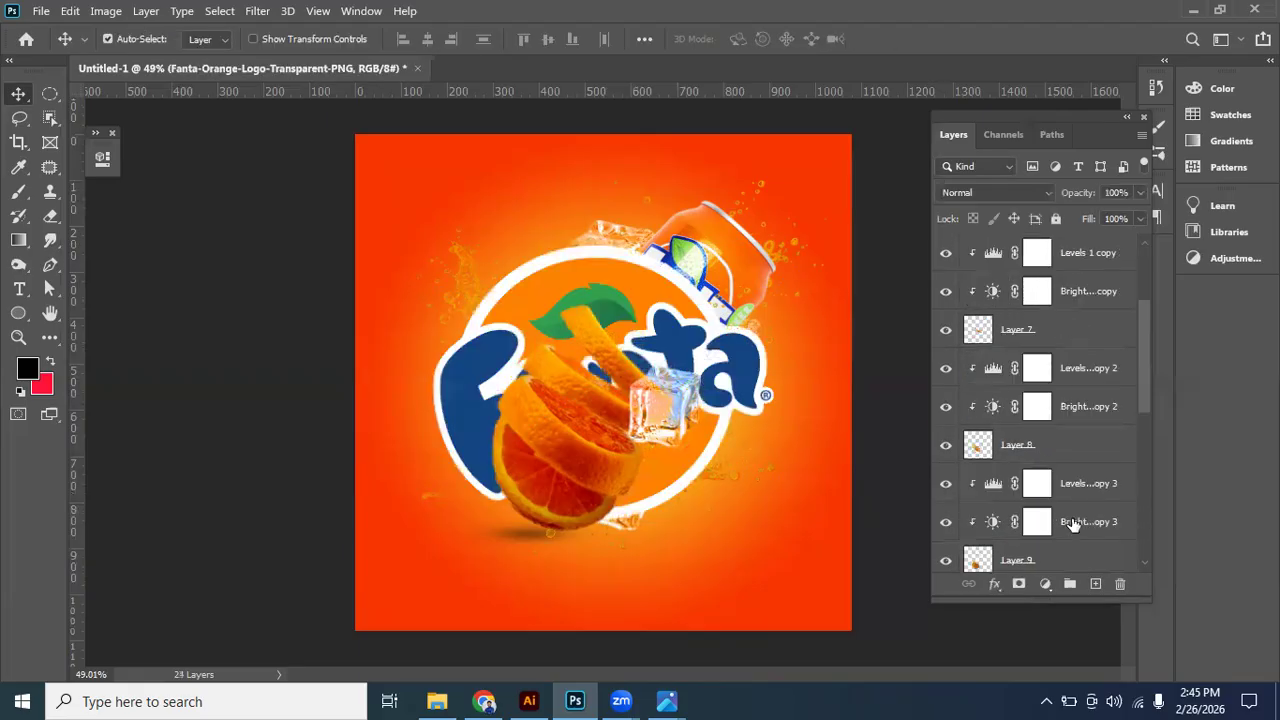
pyautogui.scroll(-1, 1058, 558)
pyautogui.moveTo(1057, 561); pyautogui.dragTo(1048, 277)
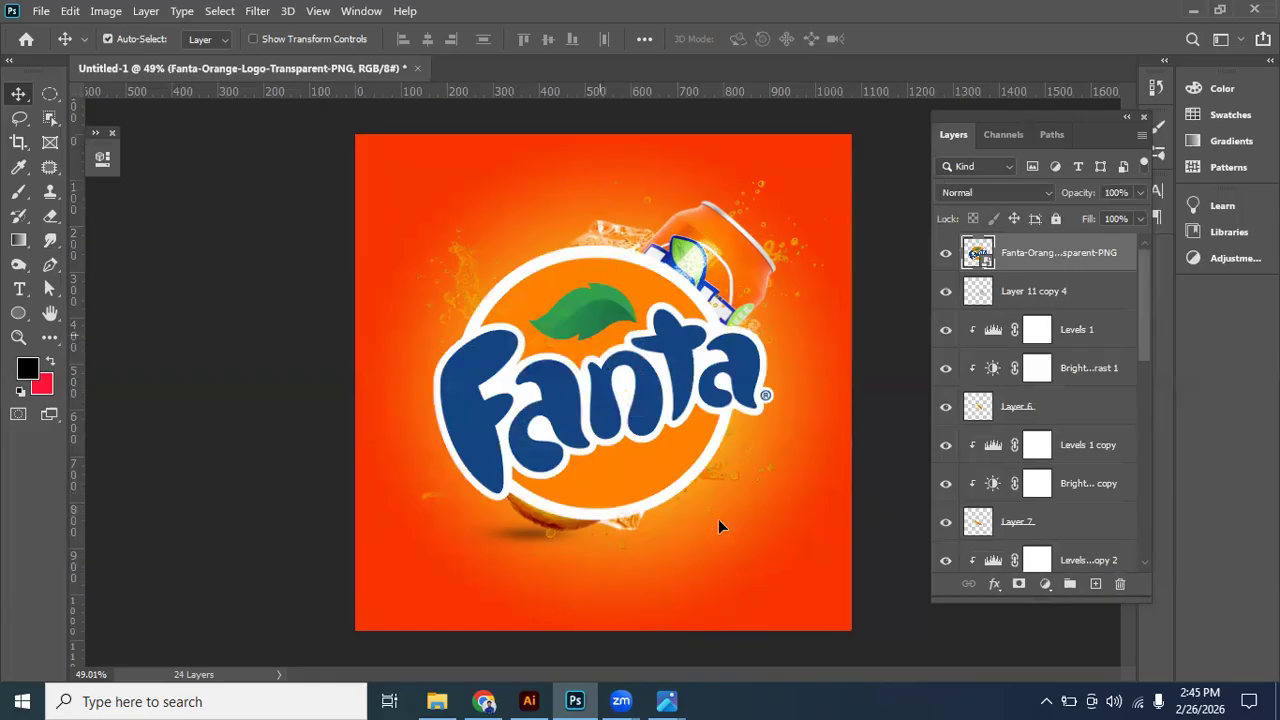
# - Scale the Fanta logo to about 14% and position it in the artwork's lower right corner, matching the reference image
pyautogui.hotkey('ctrl', 't')
pyautogui.moveTo(728, 456); pyautogui.dragTo(815, 568)
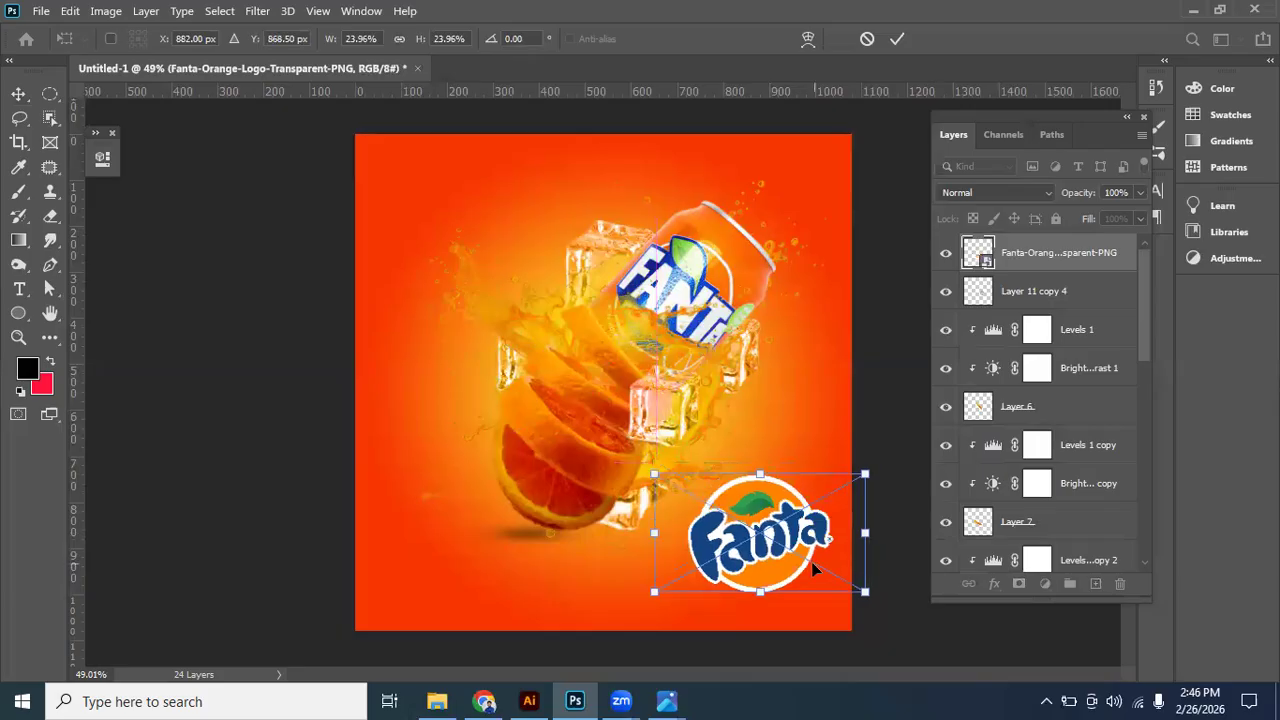
pyautogui.click(679, 698)
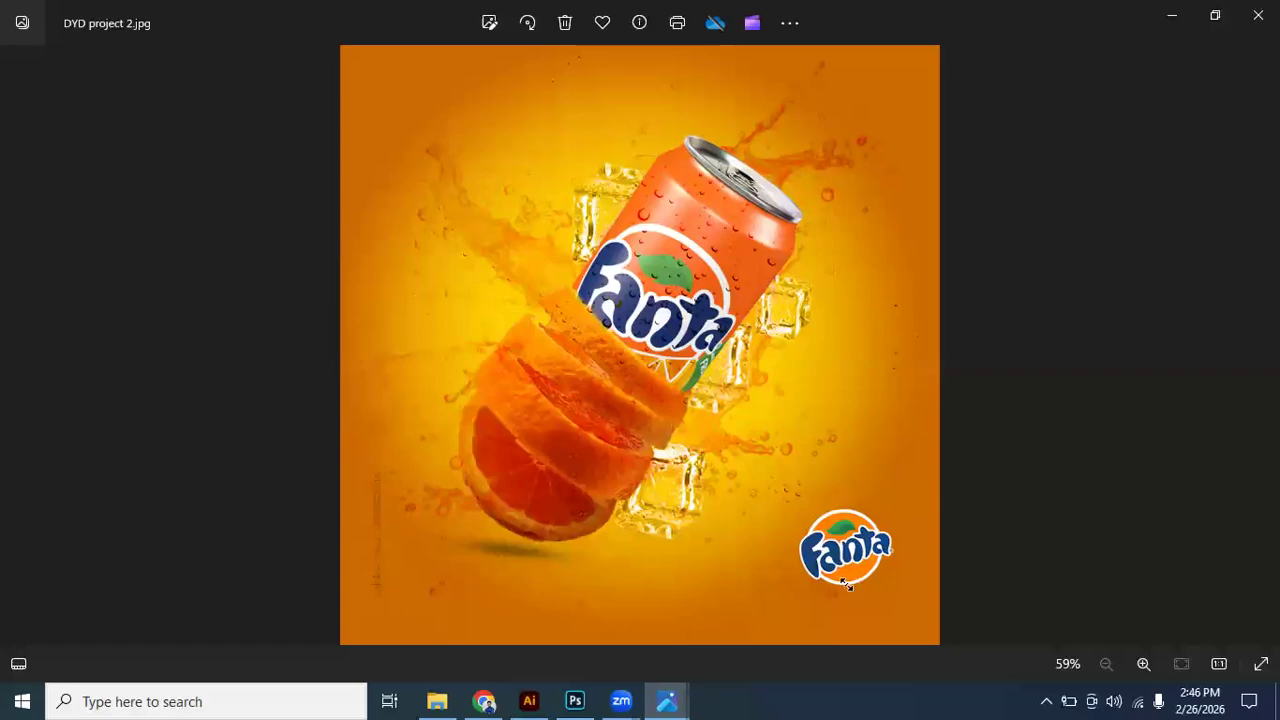
pyautogui.hotkey('alt', 'Tab')
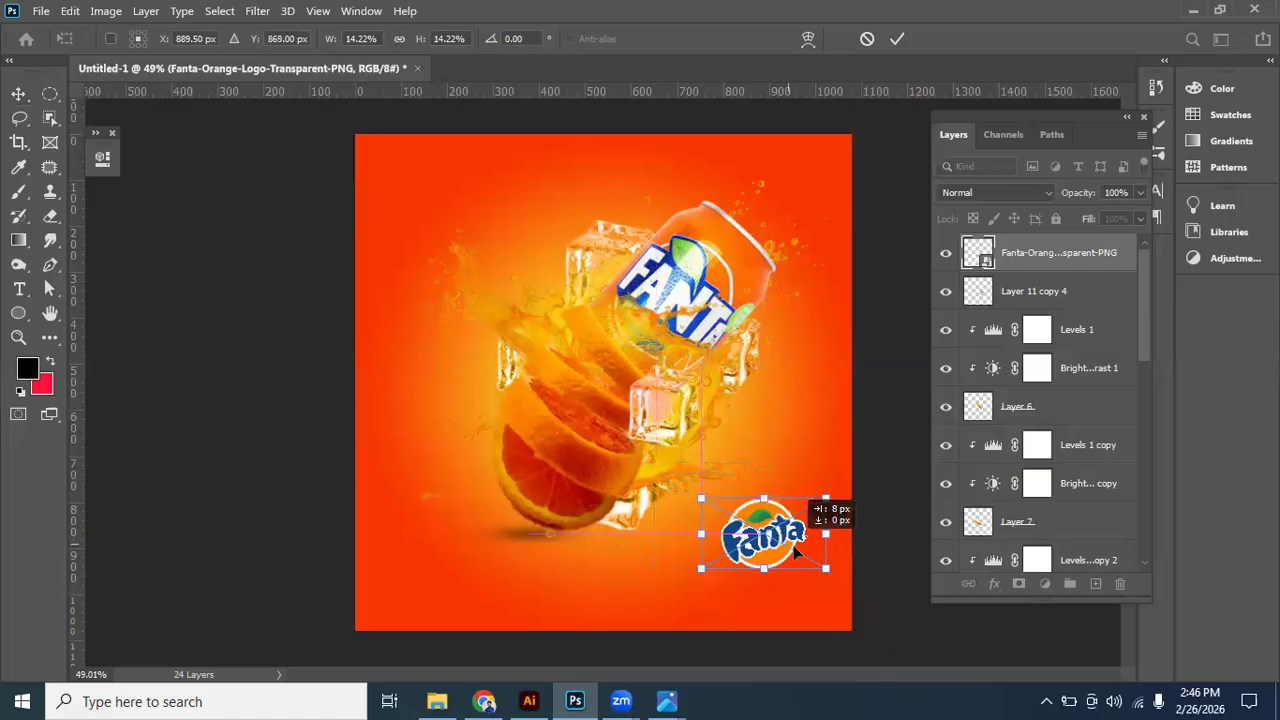
pyautogui.moveTo(797, 553); pyautogui.dragTo(800, 557)
pyautogui.press('Return')
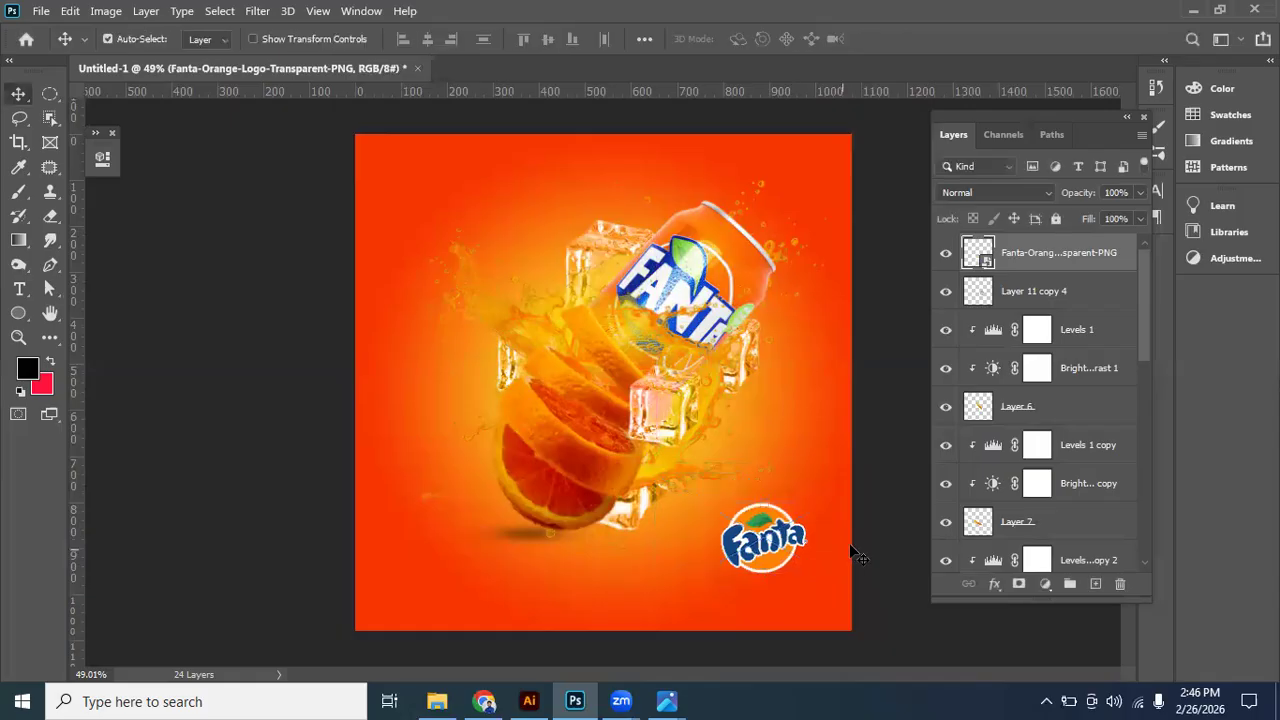
pyautogui.click(880, 414)
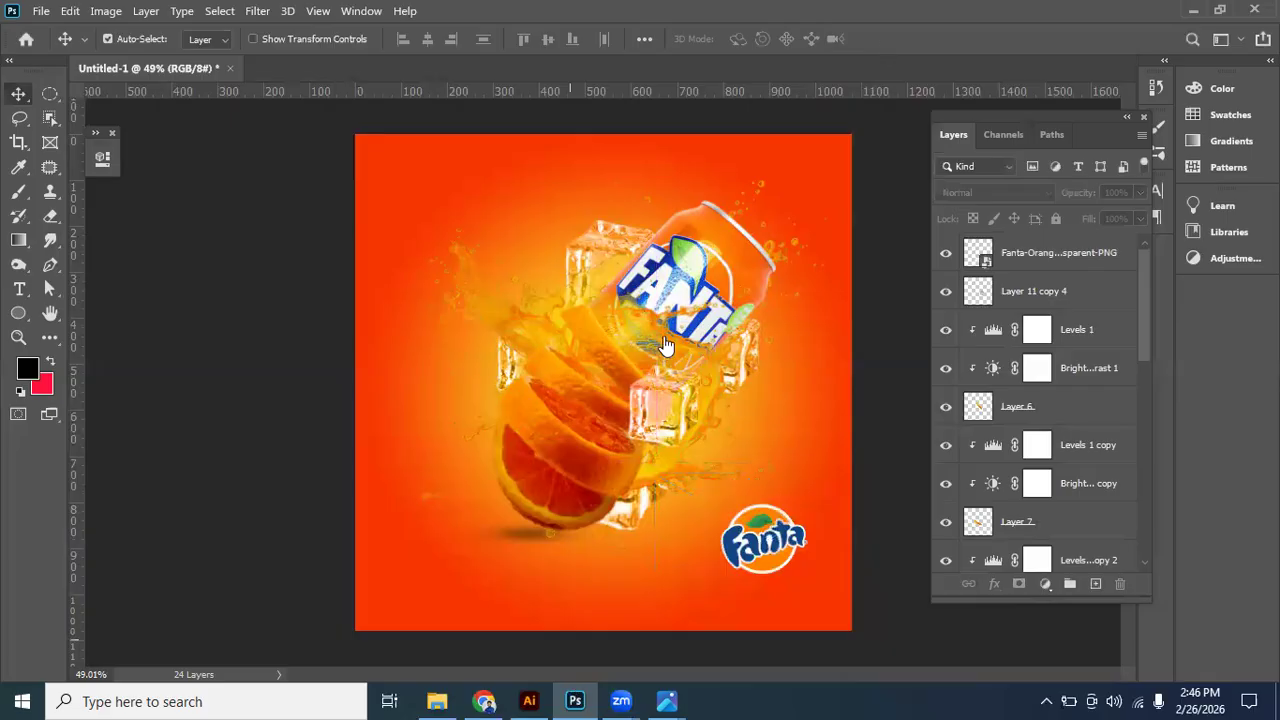
# - Switch to the browser and look through the Google image results for "fanta" for further design references
pyautogui.hotkey('alt', 'Tab')
pyautogui.click(607, 8)
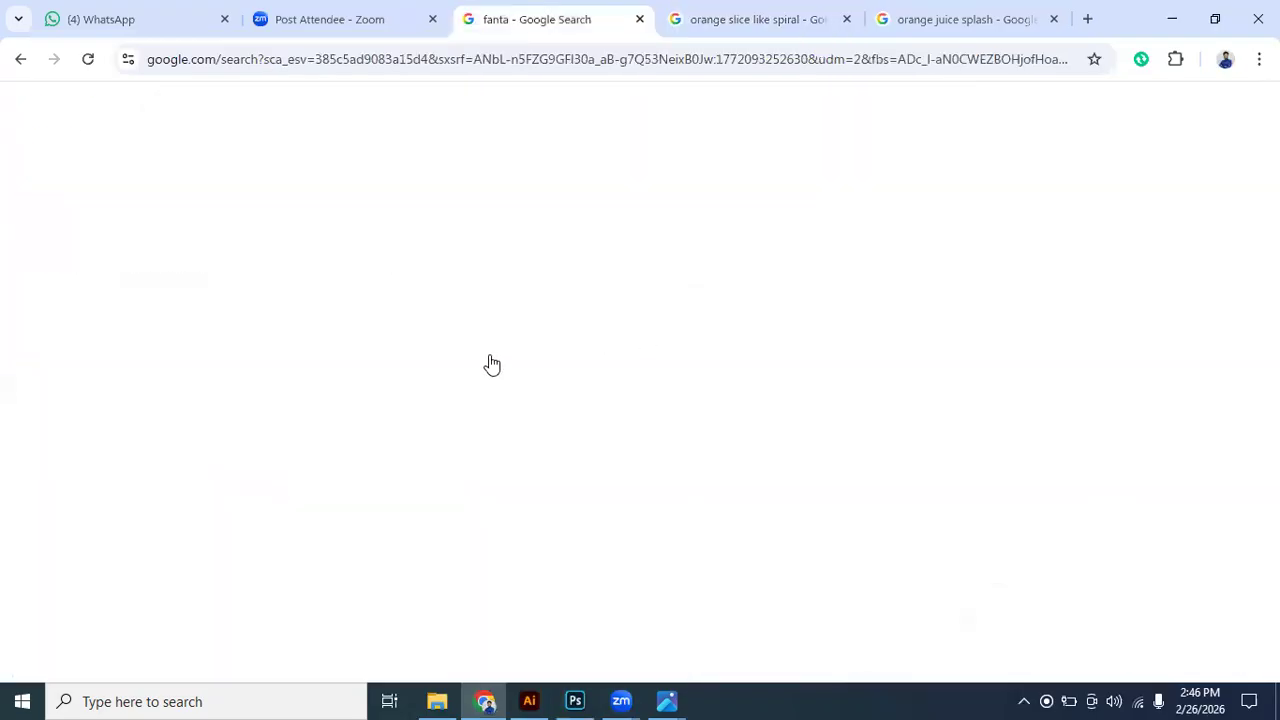
pyautogui.scroll(-3, 496, 354)
pyautogui.scroll(-3, 496, 354)
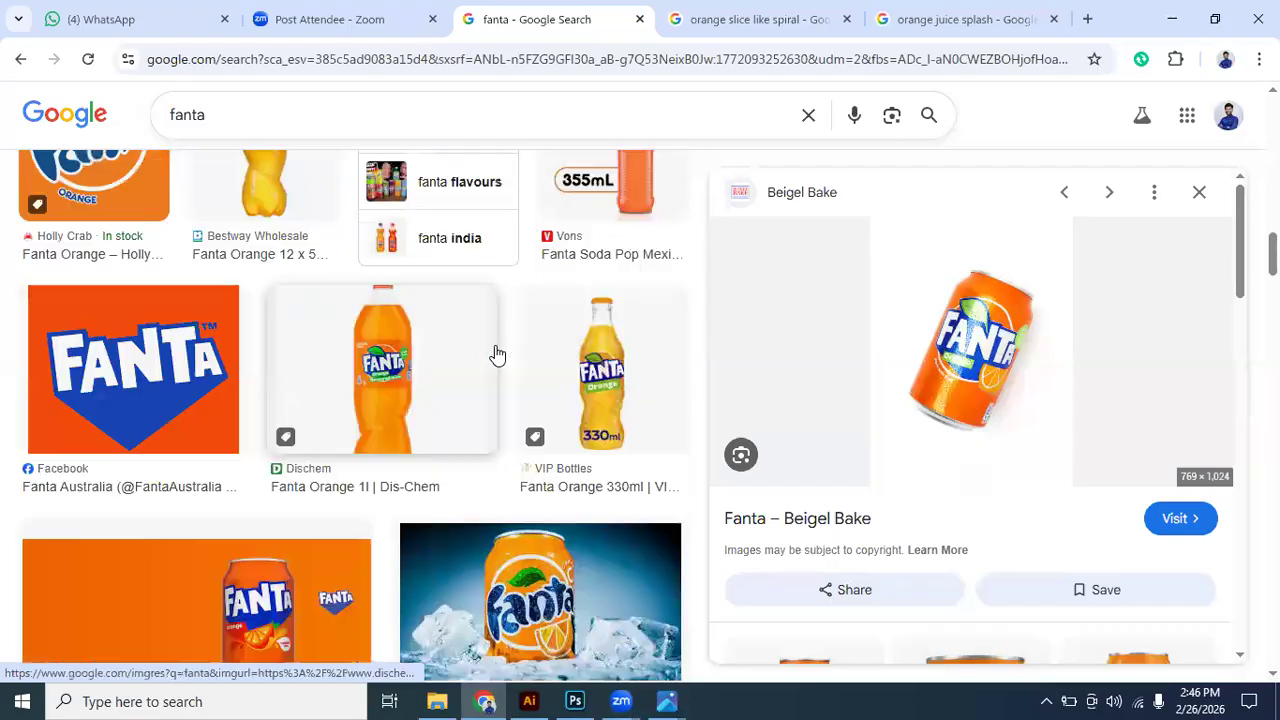
pyautogui.click(1203, 192)
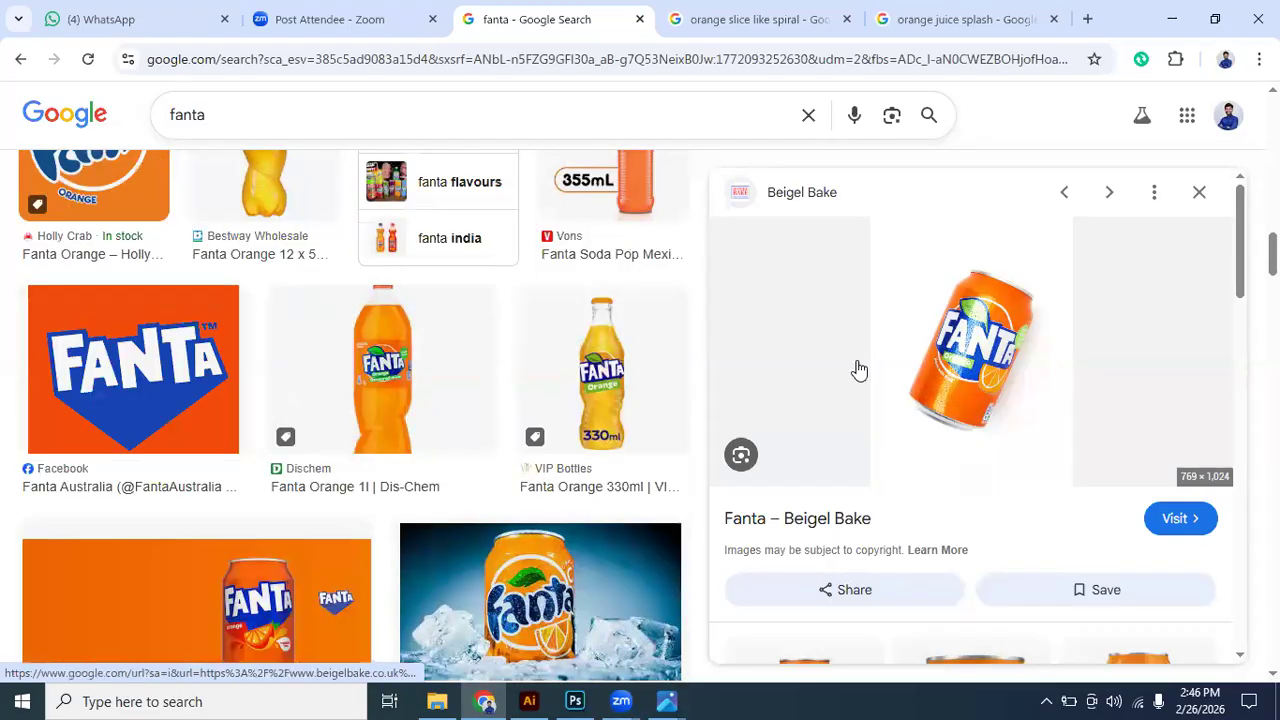
pyautogui.scroll(6, 688, 405)
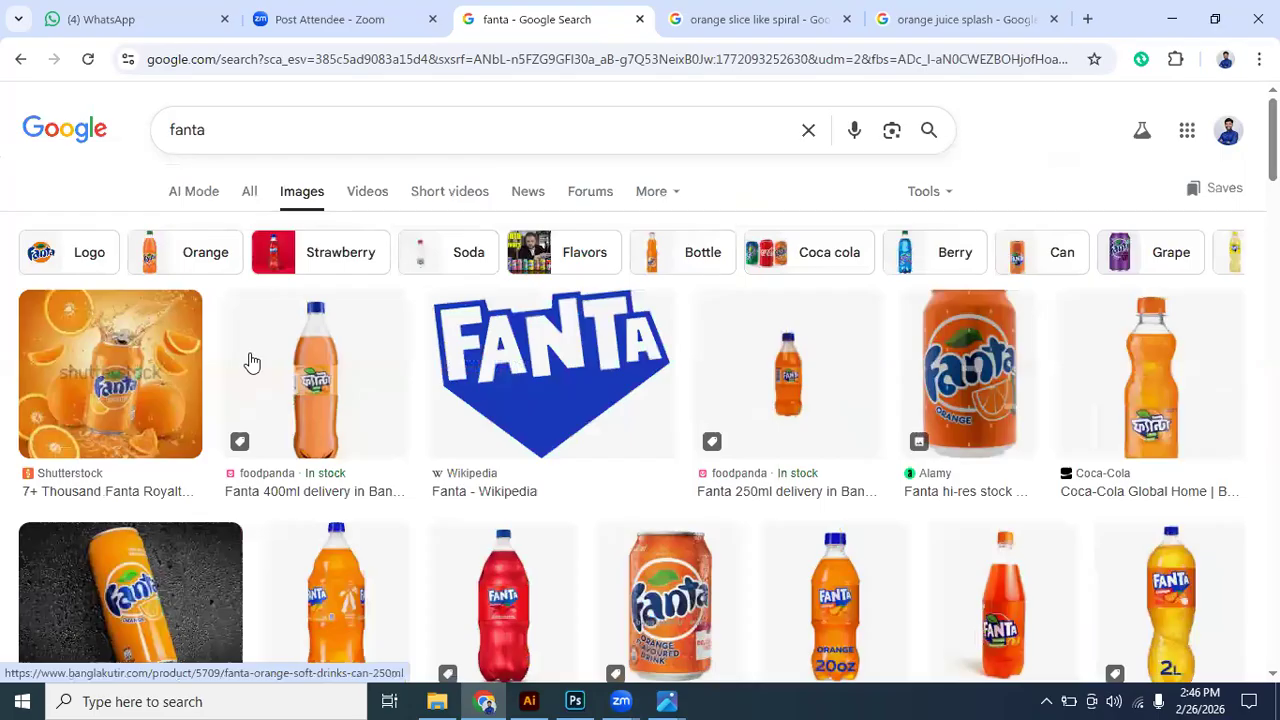
pyautogui.scroll(-5, 654, 356)
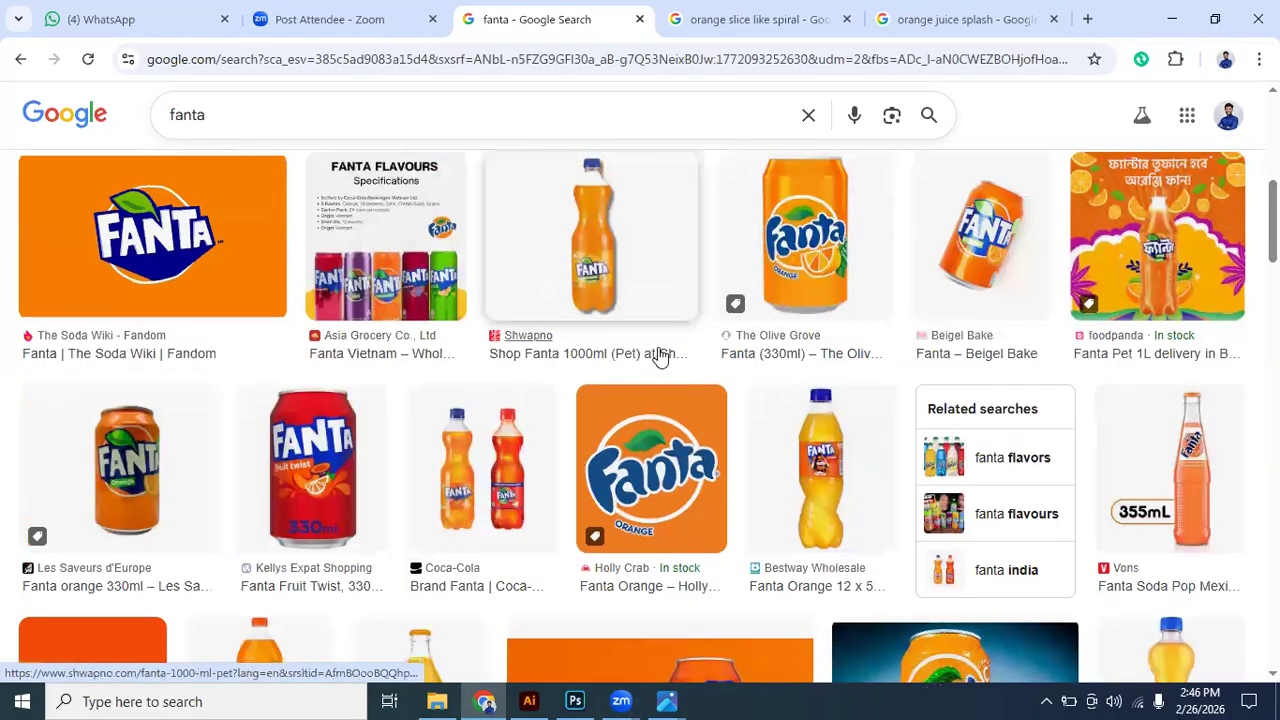
pyautogui.scroll(1, 658, 356)
pyautogui.scroll(3, 661, 356)
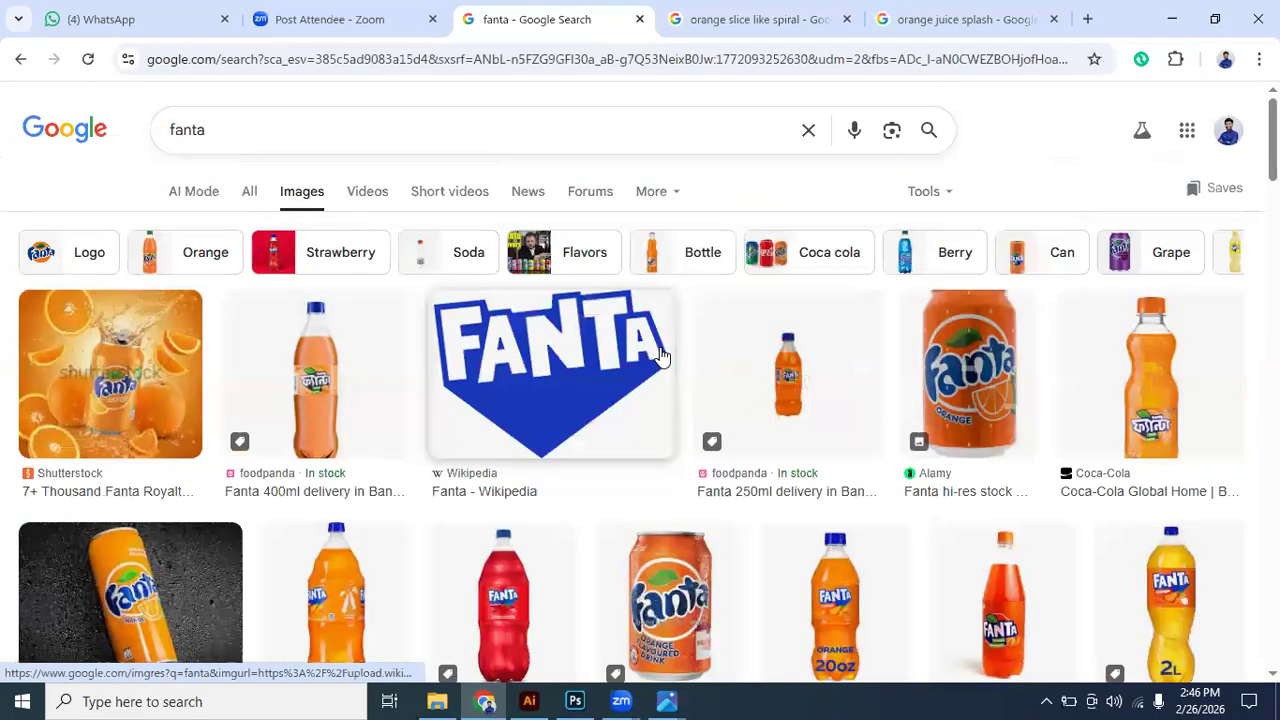
pyautogui.scroll(-4, 661, 356)
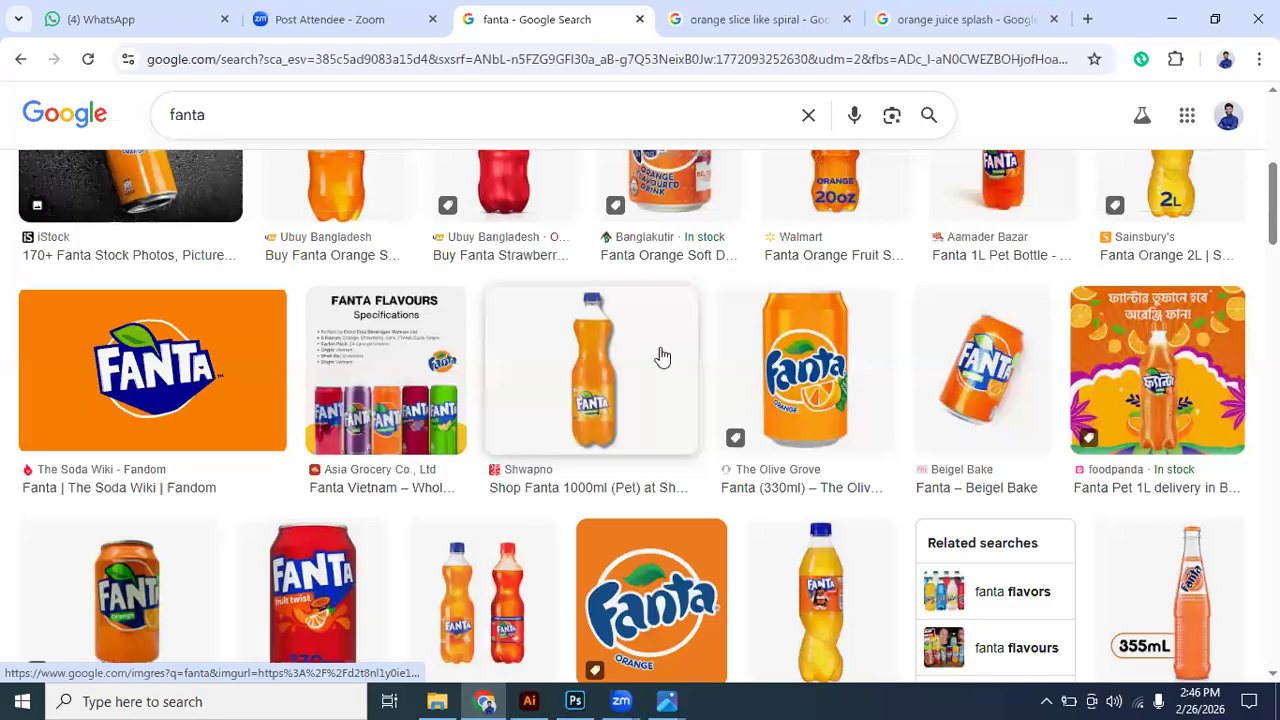
pyautogui.scroll(-2, 661, 356)
pyautogui.scroll(2, 661, 356)
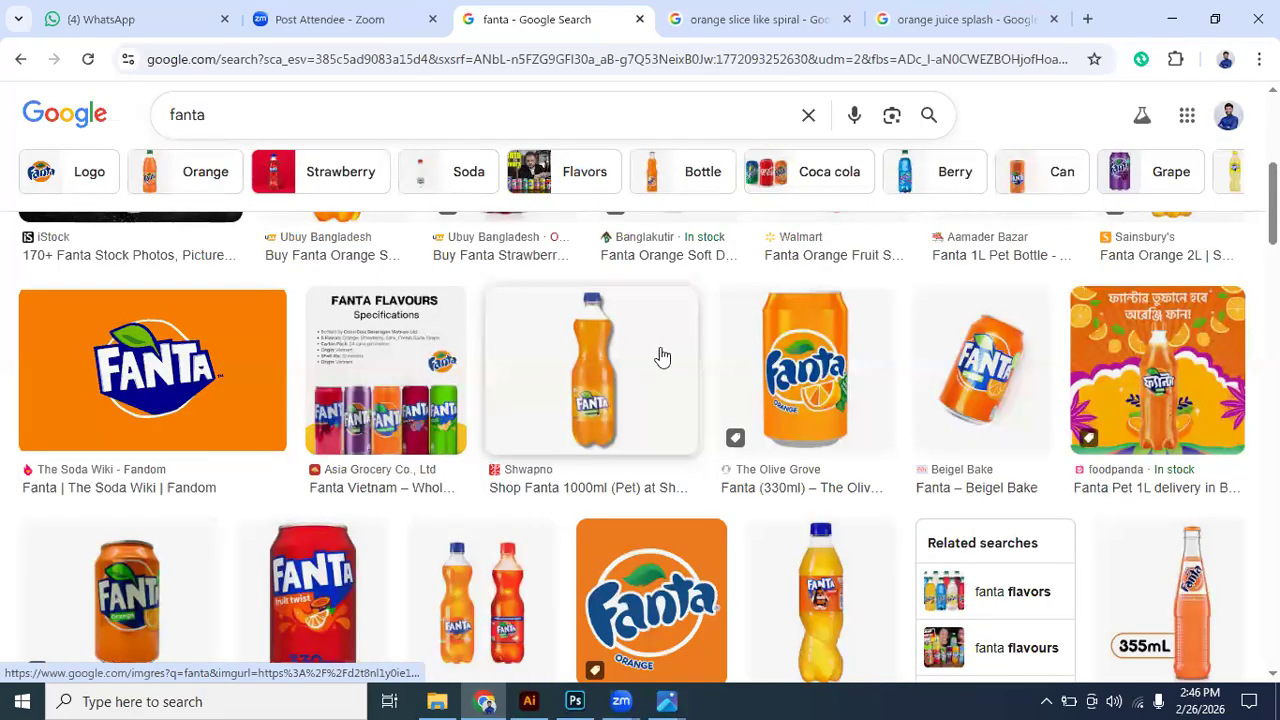
pyautogui.scroll(-5, 661, 356)
pyautogui.scroll(-1, 661, 350)
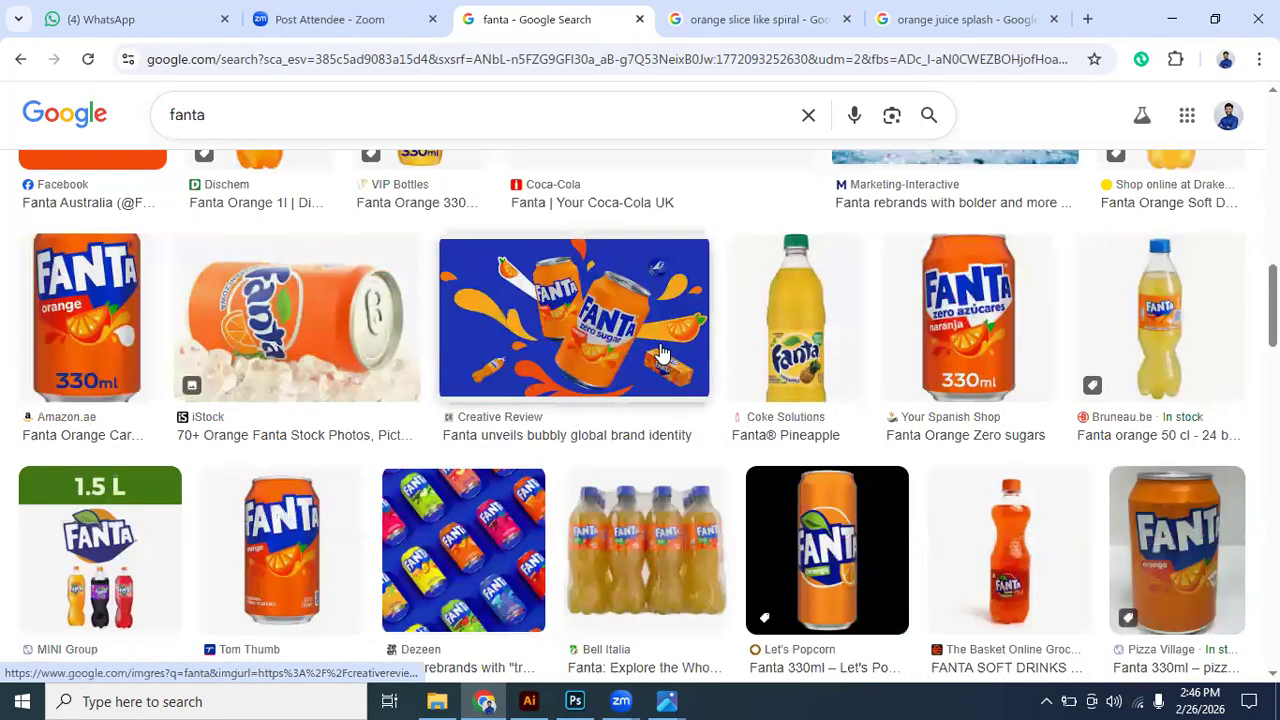
pyautogui.scroll(-2, 652, 552)
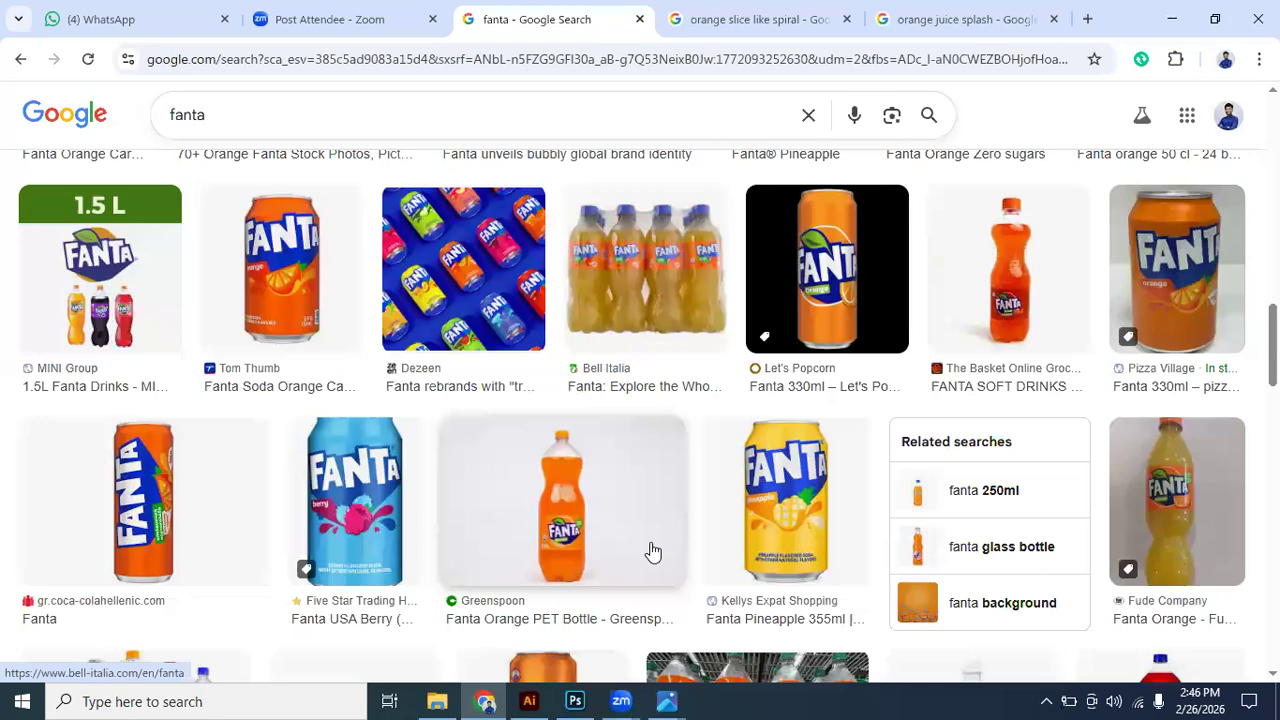
# - Return to Photoshop and duplicate the orange slice three times, placing the copies at the artwork's upper left corner, lower left edge and right edge
pyautogui.click(575, 701)
pyautogui.moveTo(575, 445); pyautogui.dragTo(381, 160)
pyautogui.moveTo(412, 613)
pyautogui.mouseDown()
pyautogui.moveTo(423, 611)
pyautogui.moveTo(380, 643)
pyautogui.moveTo(429, 655)
pyautogui.moveTo(440, 645)
pyautogui.moveTo(398, 622)
pyautogui.moveTo(417, 631)
pyautogui.mouseUp()
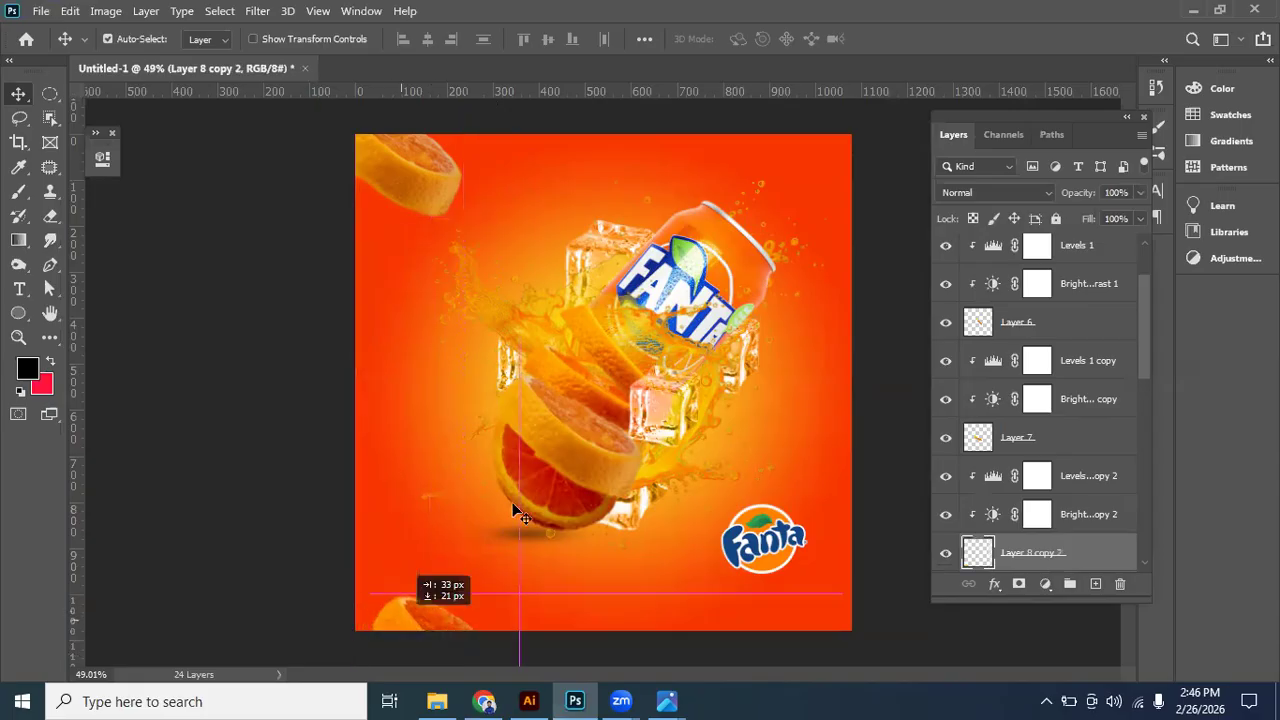
pyautogui.click(424, 184)
pyautogui.moveTo(567, 444); pyautogui.dragTo(497, 379)
pyautogui.moveTo(871, 432); pyautogui.dragTo(915, 475)
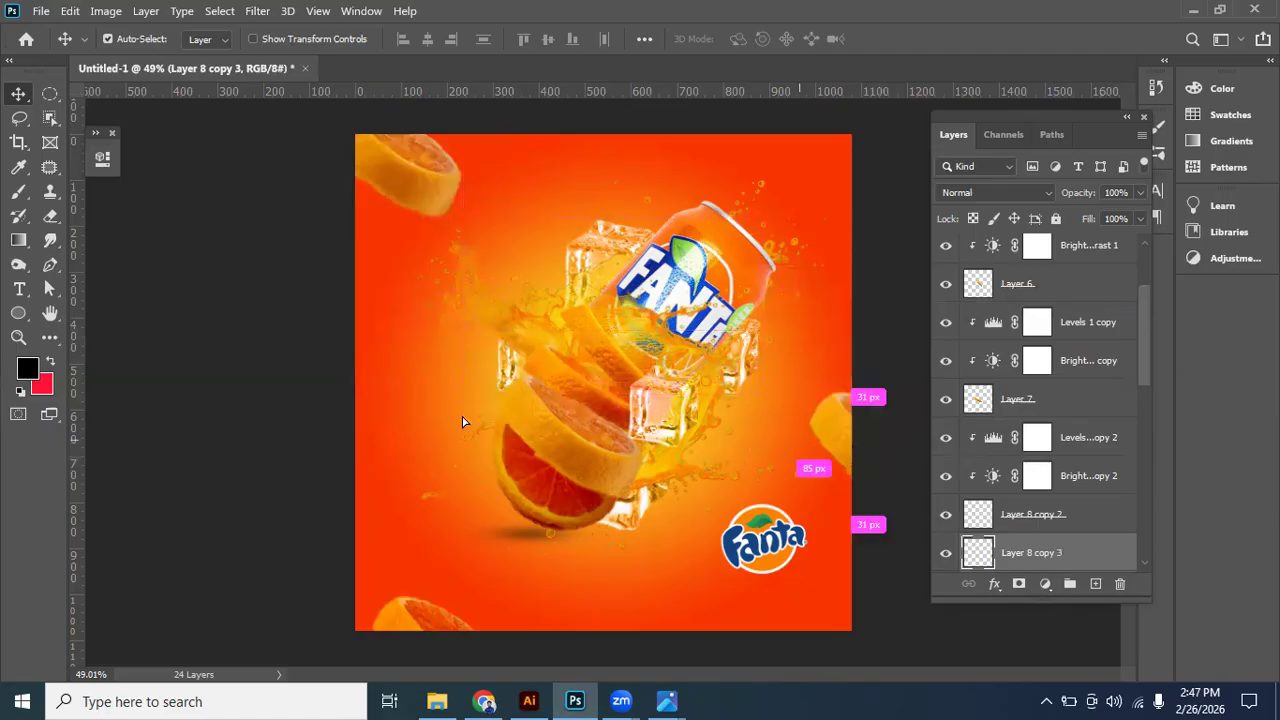
# - Place another orange slice copy at the artwork's left edge and lower its opacity to 52%
pyautogui.moveTo(391, 368); pyautogui.dragTo(385, 355)
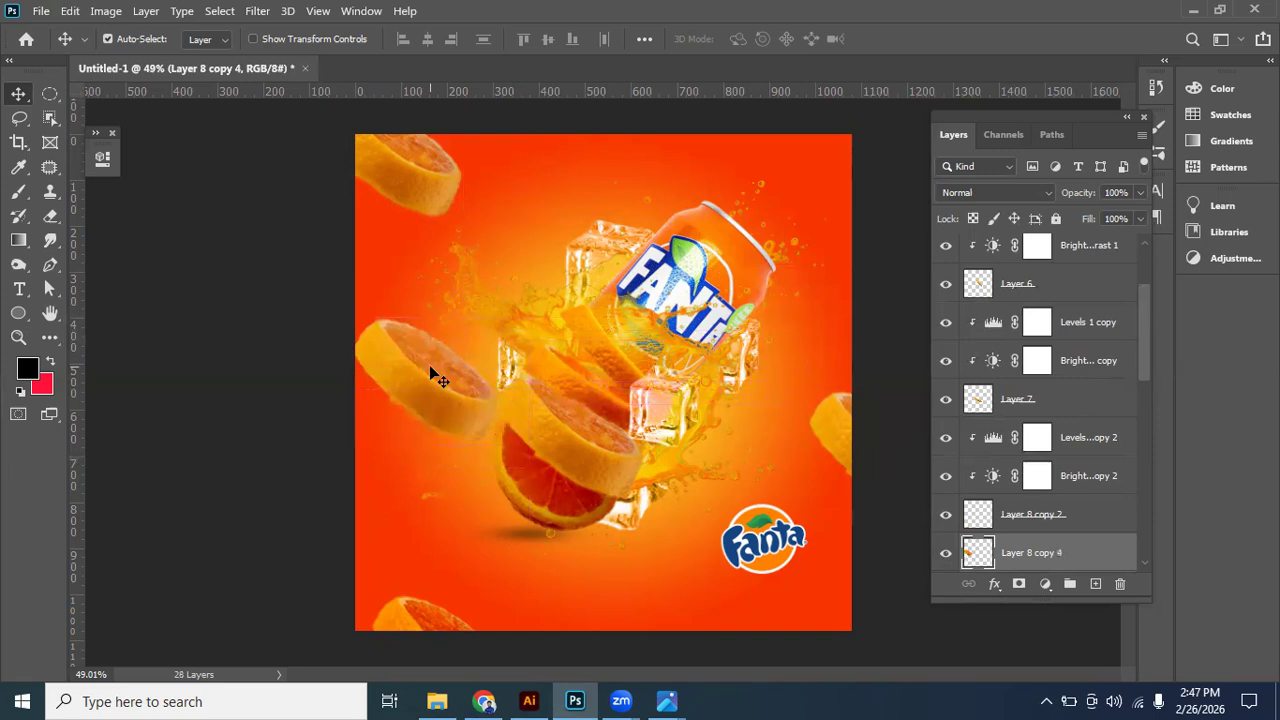
pyautogui.click(1141, 192)
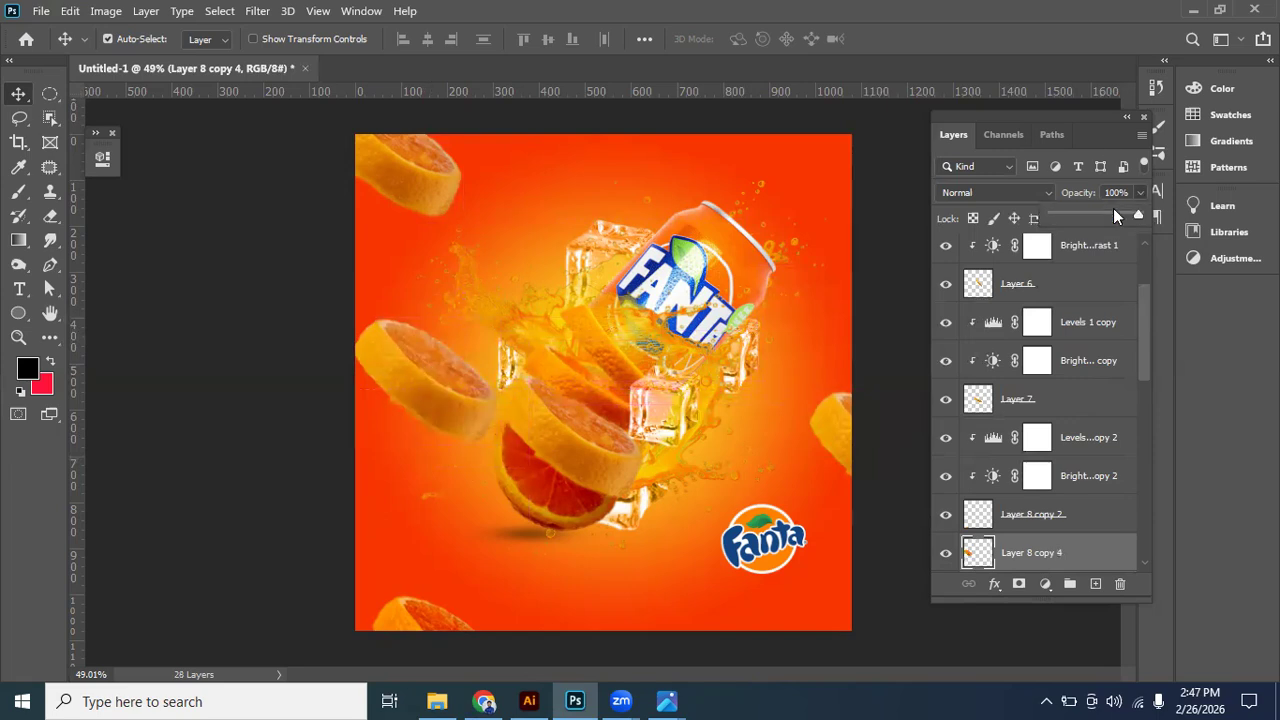
pyautogui.click(1063, 213)
pyautogui.moveTo(1072, 213); pyautogui.dragTo(1073, 213)
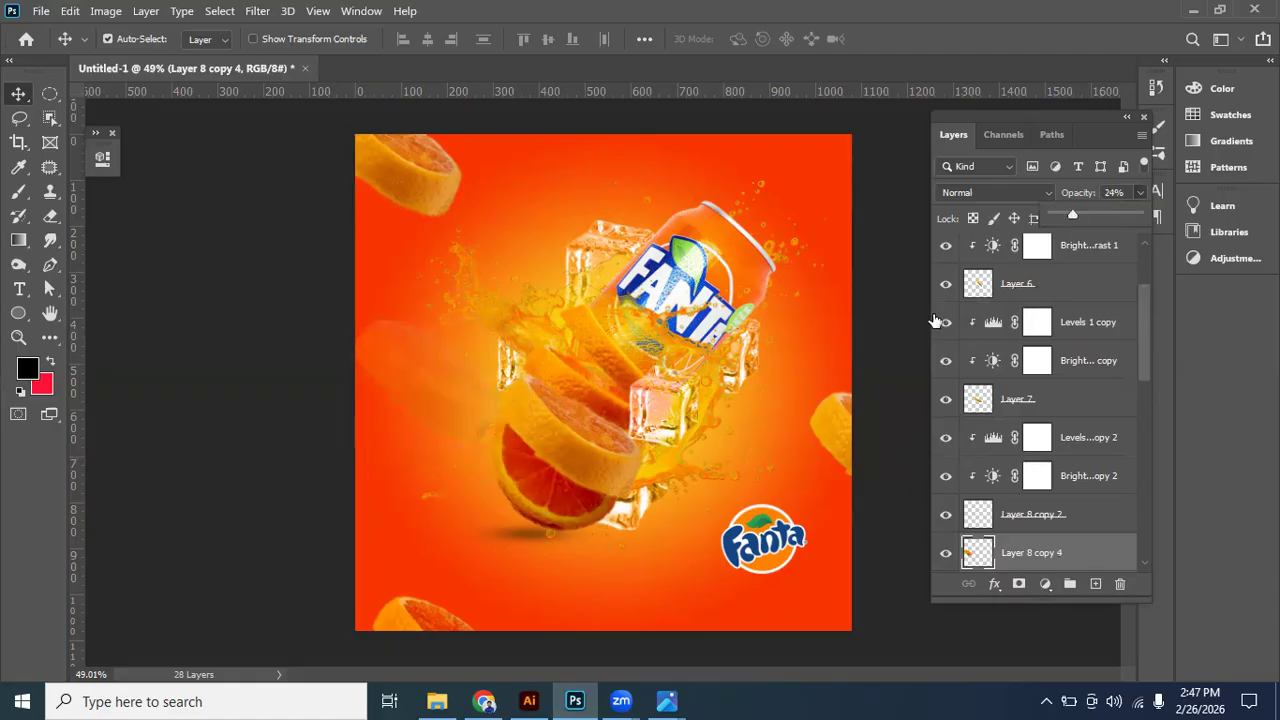
pyautogui.click(1096, 217)
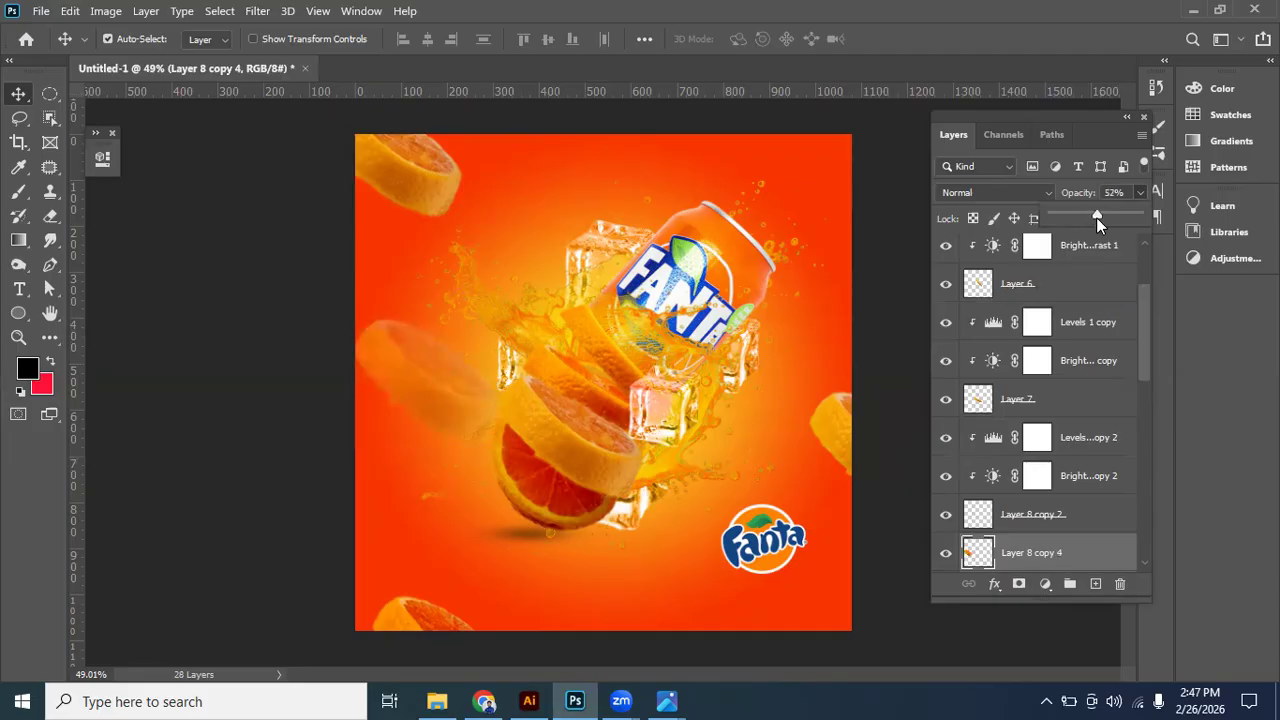
# - Apply a Gaussian Blur to the semi-transparent orange slice copy
pyautogui.click(257, 10)
pyautogui.moveTo(480, 224)
pyautogui.click(533, 297)
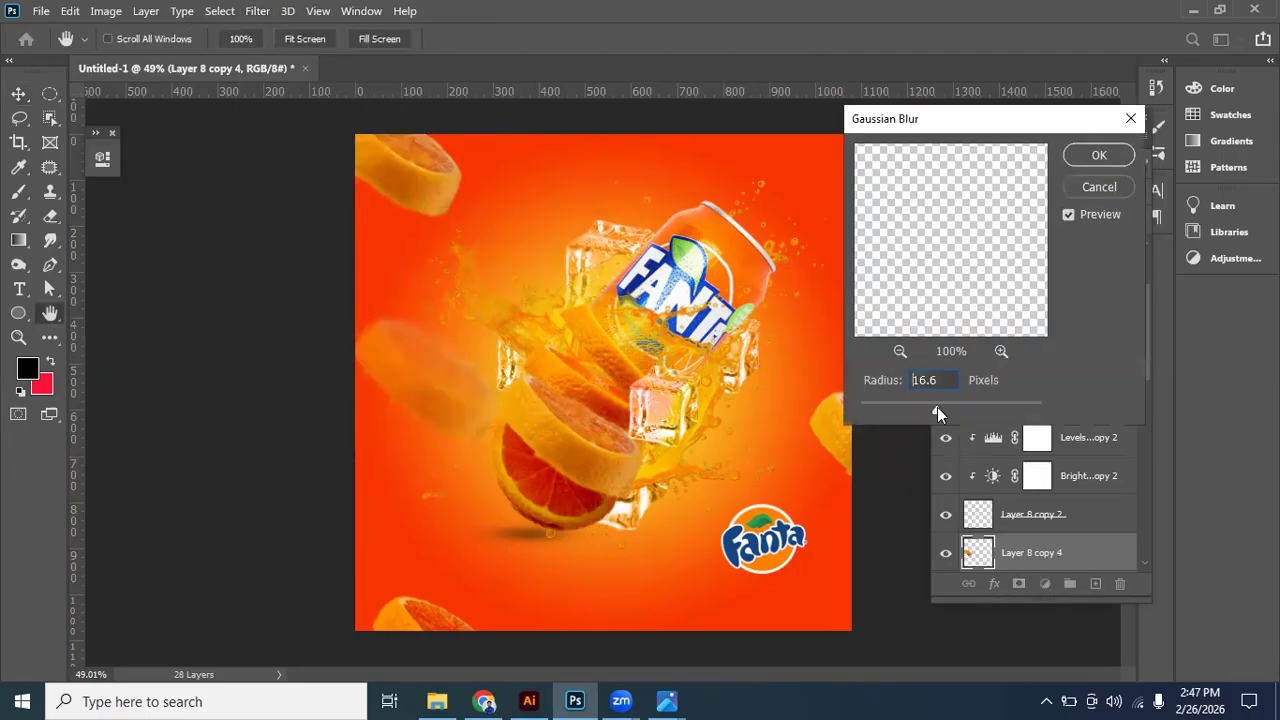
pyautogui.click(909, 411)
pyautogui.moveTo(894, 411); pyautogui.dragTo(892, 411)
pyautogui.press('Return')
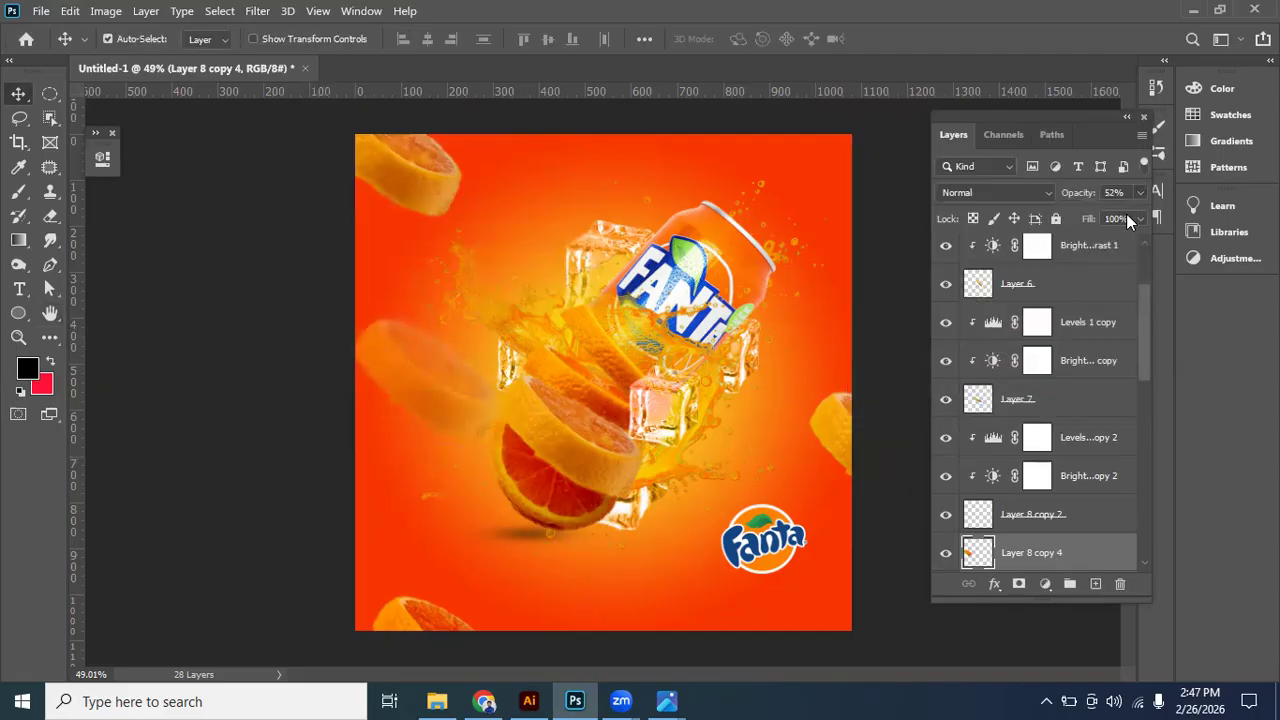
# - Try a different opacity and other positions for the blurred orange slice, and delete it
pyautogui.moveTo(1095, 216); pyautogui.dragTo(1108, 216)
pyautogui.moveTo(428, 400); pyautogui.dragTo(358, 470)
pyautogui.moveTo(390, 469); pyautogui.dragTo(770, 402)
pyautogui.press('Delete')
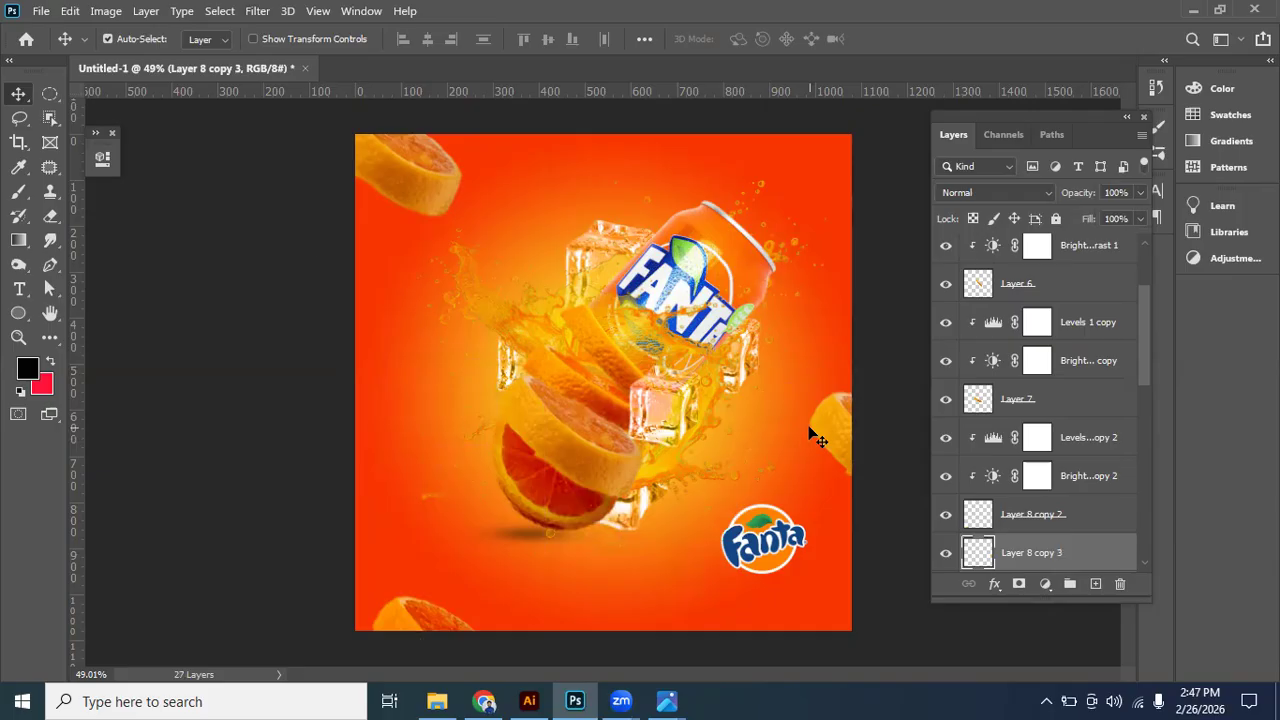
# - Scale the upper left orange slice to about 120% and move it partly beyond the artwork's left edge
pyautogui.click(425, 205)
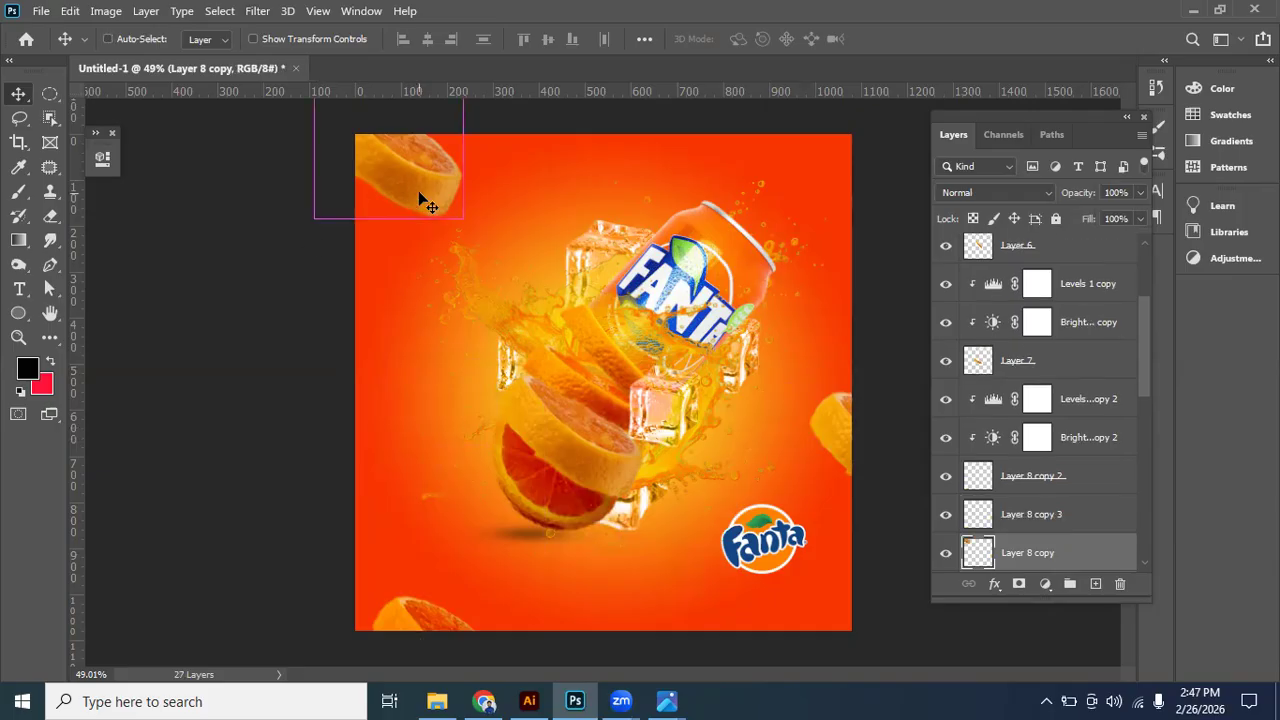
pyautogui.hotkey('ctrl', 't')
pyautogui.moveTo(462, 218); pyautogui.dragTo(473, 238)
pyautogui.moveTo(440, 190); pyautogui.dragTo(374, 222)
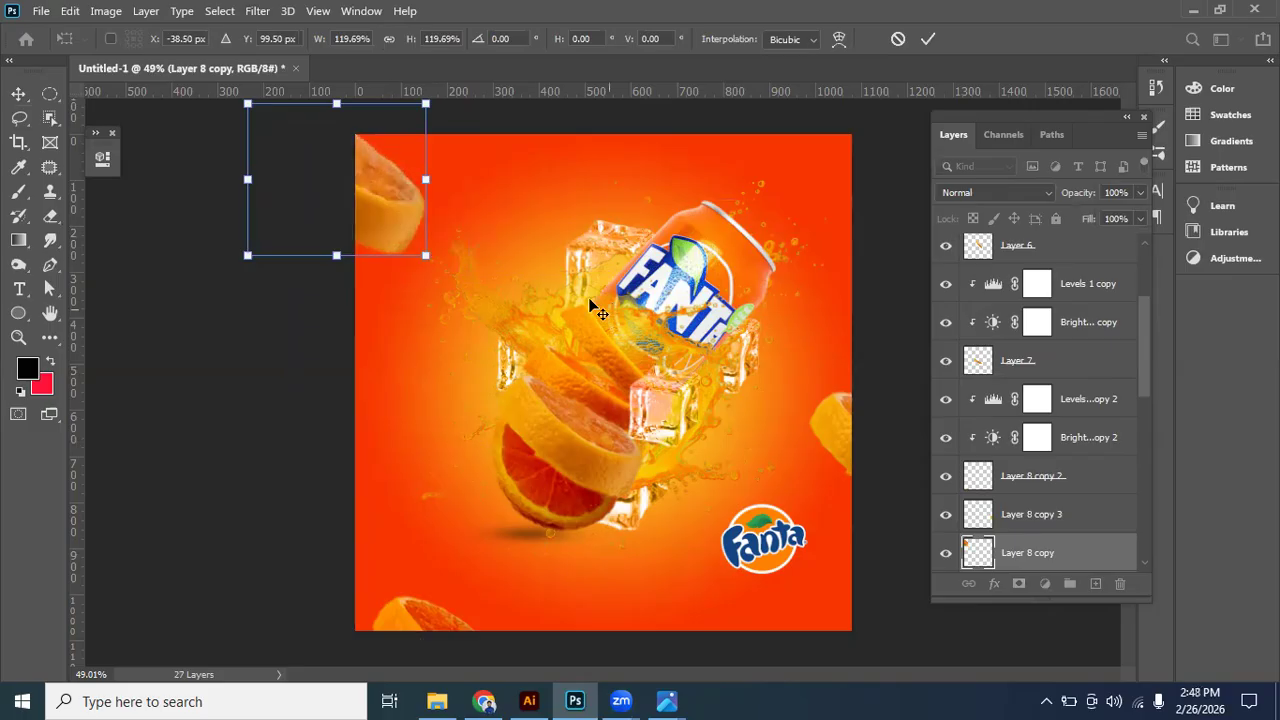
pyautogui.press('Return')
# - Apply a Motion Blur with a 0° angle and 30-pixel distance to the upper left orange slice
pyautogui.click(256, 11)
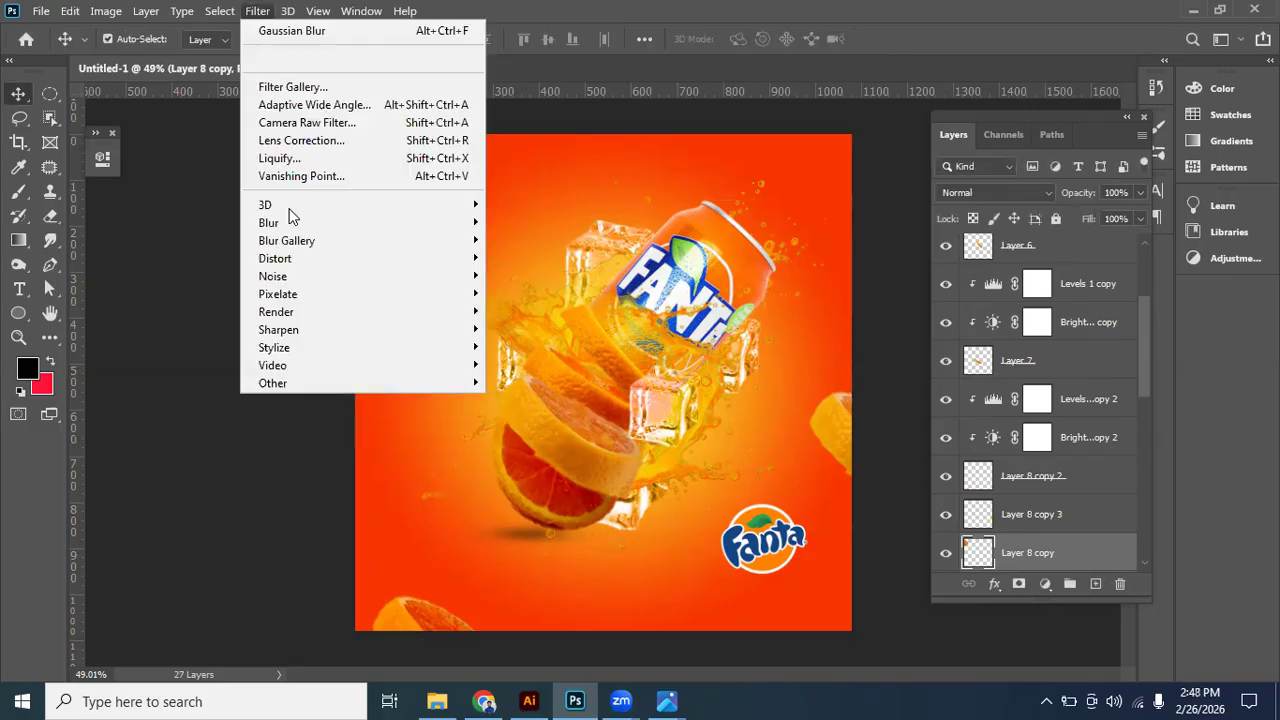
pyautogui.moveTo(298, 223)
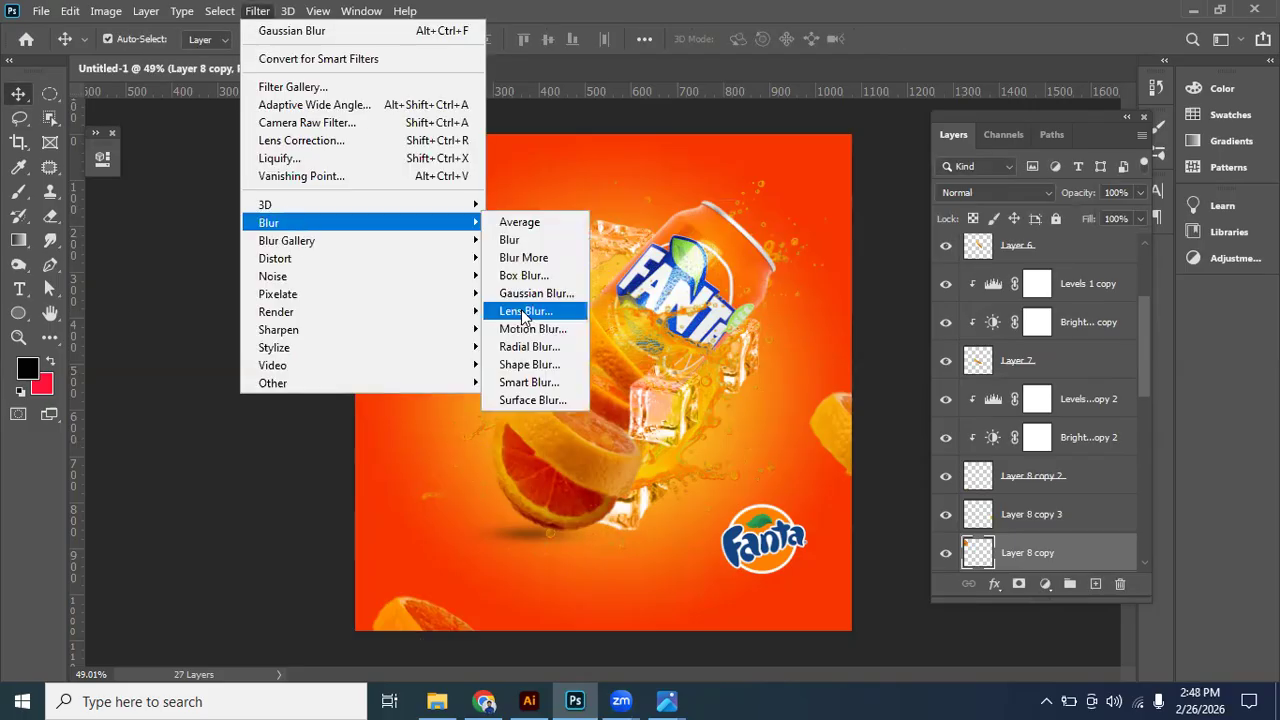
pyautogui.click(530, 329)
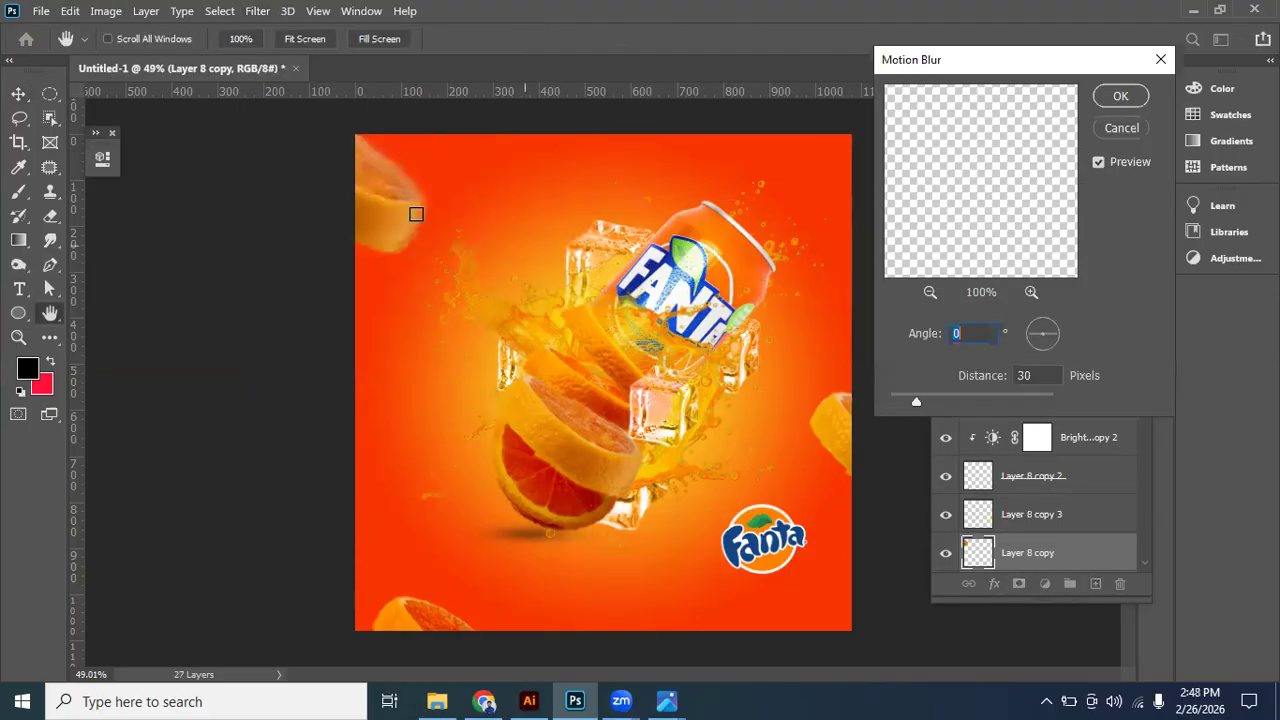
pyautogui.press('Return')
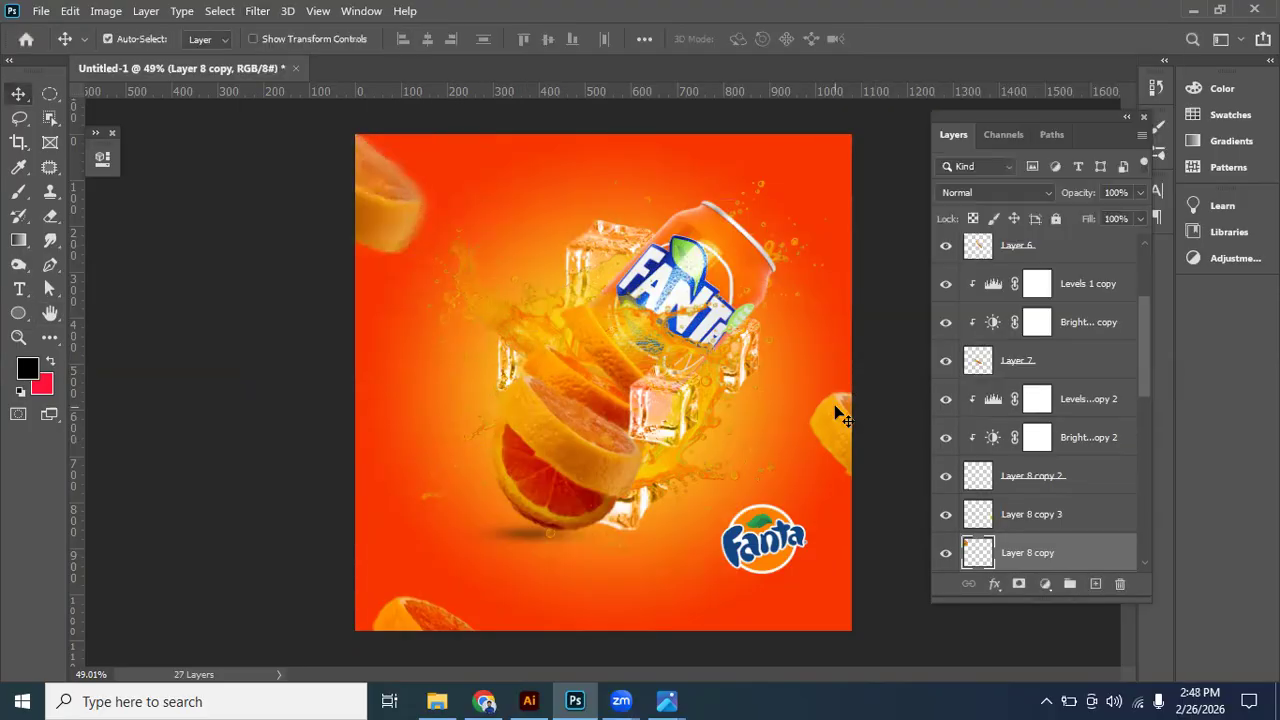
# - Apply a Motion Blur with a 0° angle and 30-pixel distance to the orange slice at the right edge
pyautogui.hotkey('alt', ']')
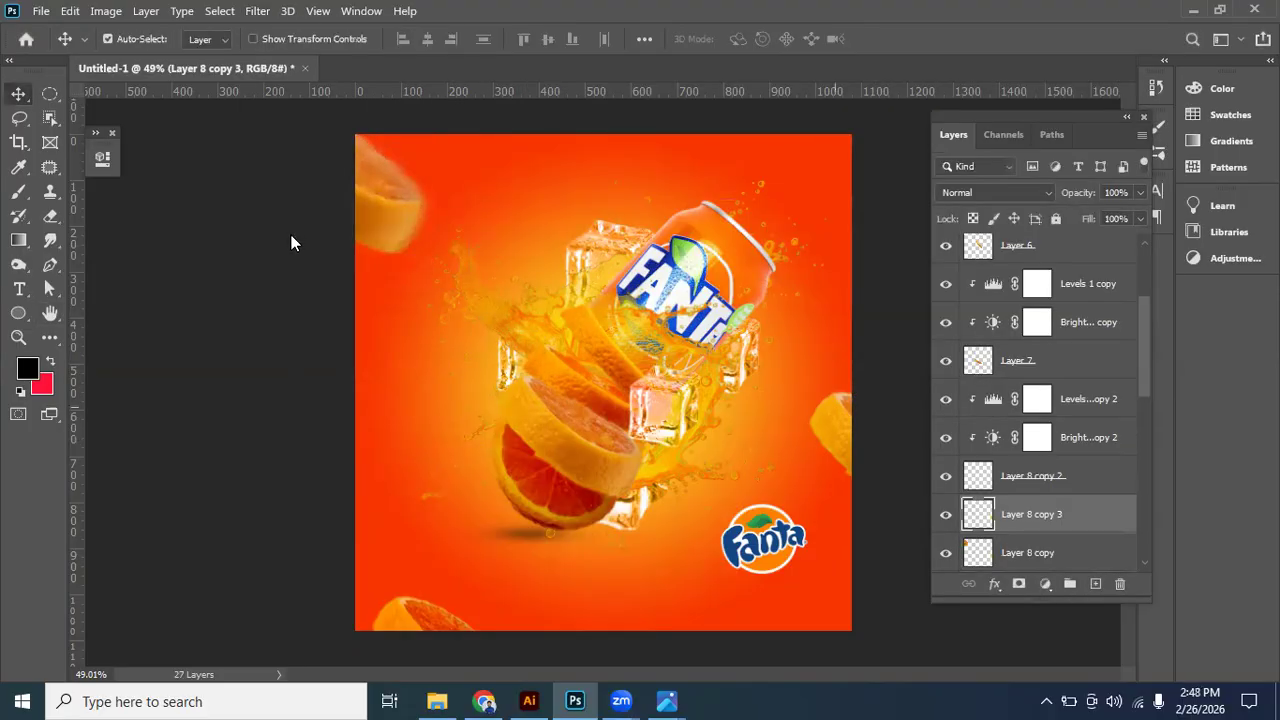
pyautogui.hotkey('alt', 't')
pyautogui.moveTo(291, 222)
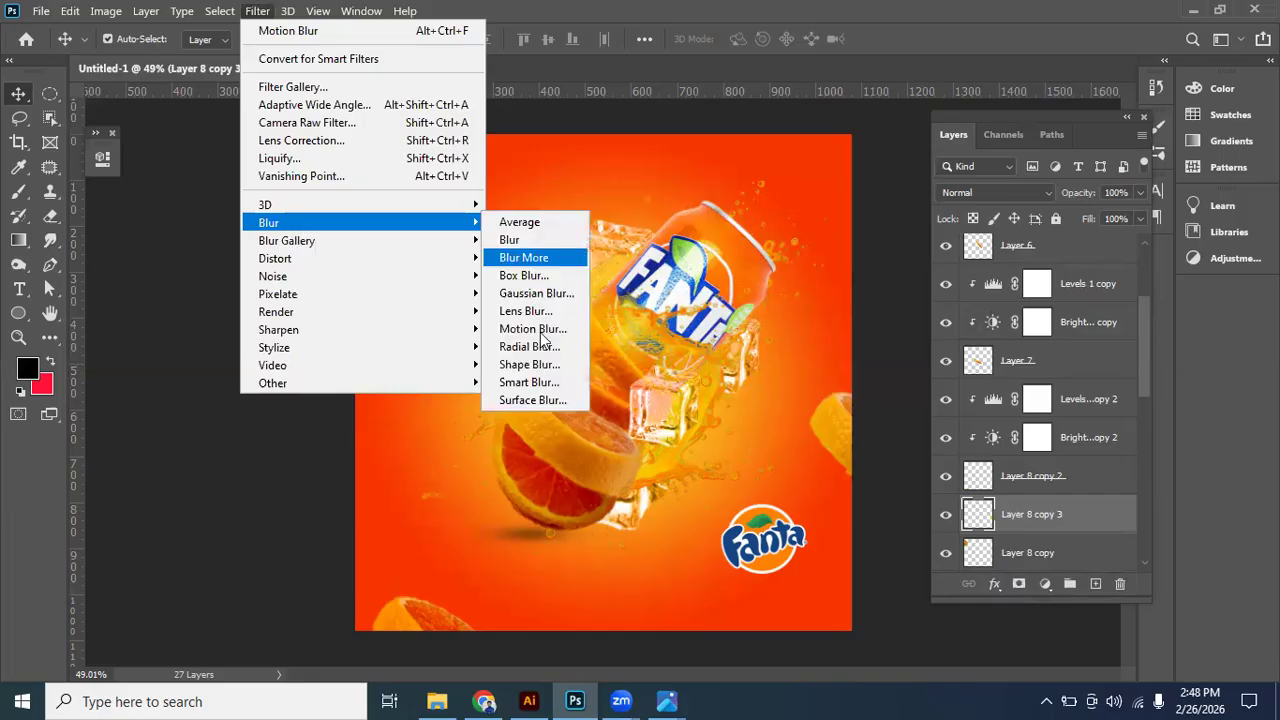
pyautogui.click(533, 329)
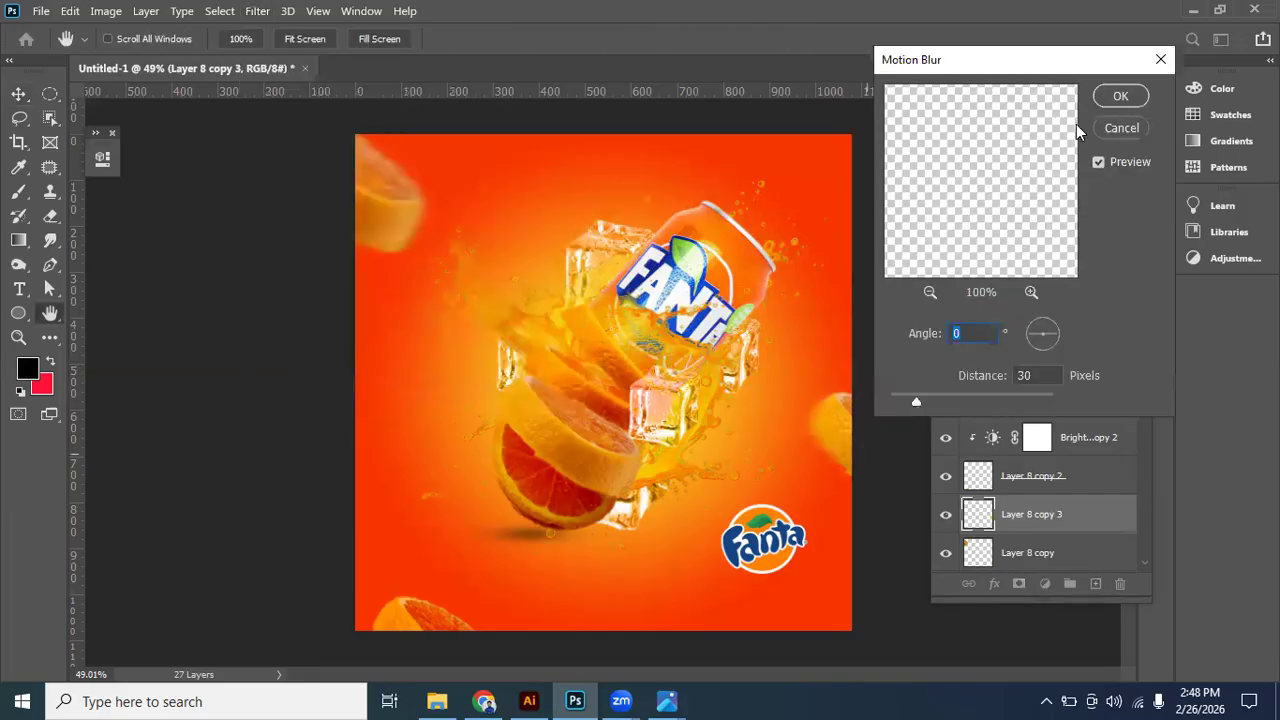
pyautogui.click(1120, 96)
# - Apply a Motion Blur with a 0° angle and 30-pixel distance to the orange slice at the bottom edge
pyautogui.hotkey('alt', ']')
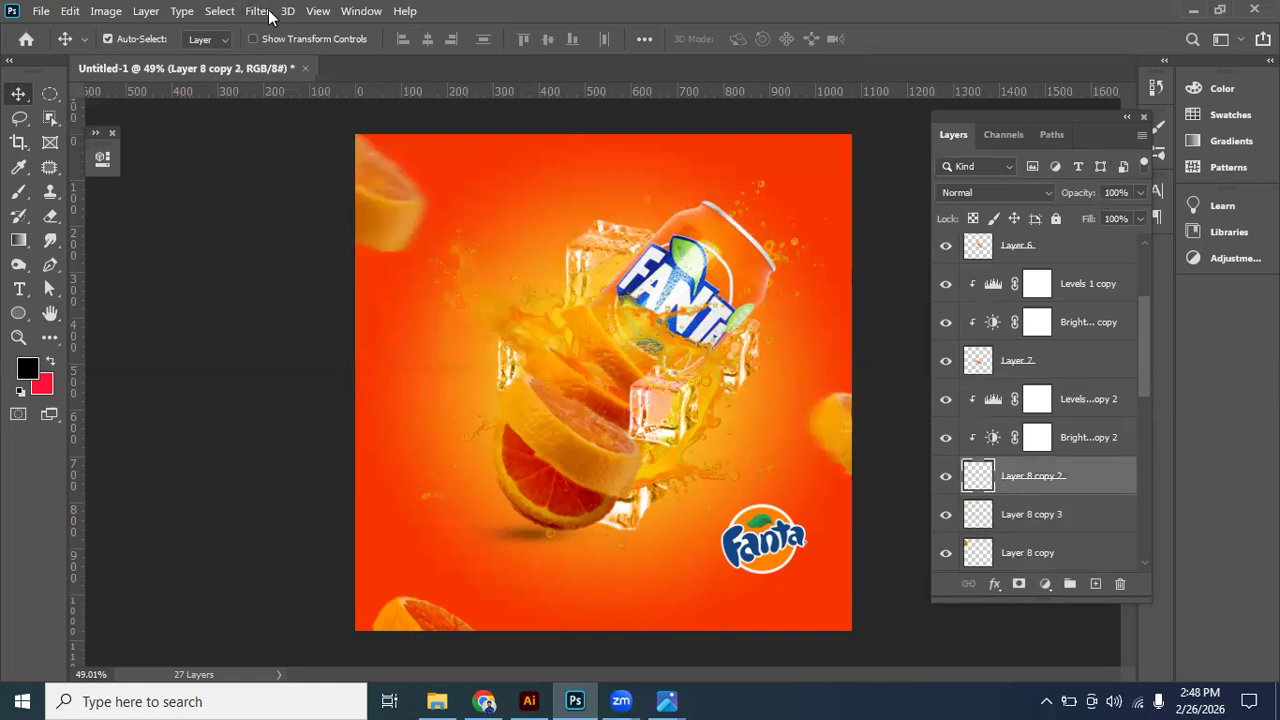
pyautogui.hotkey('alt', 't')
pyautogui.moveTo(296, 223)
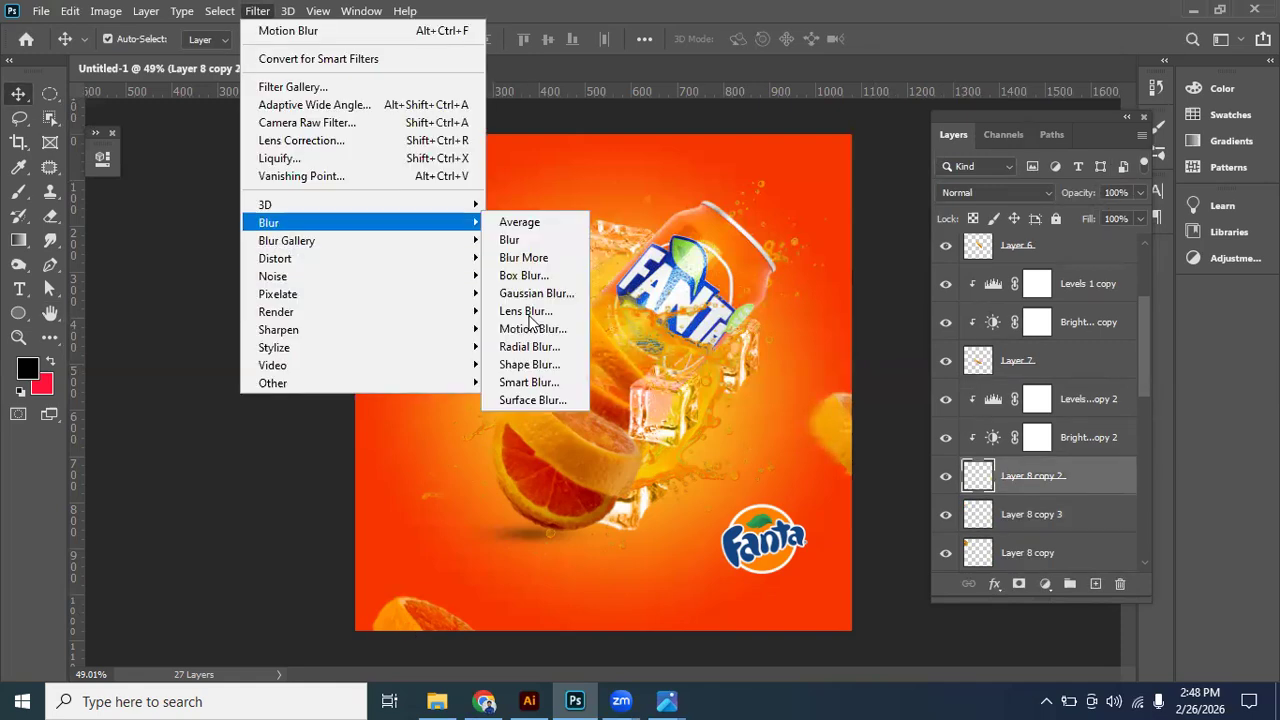
pyautogui.click(580, 335)
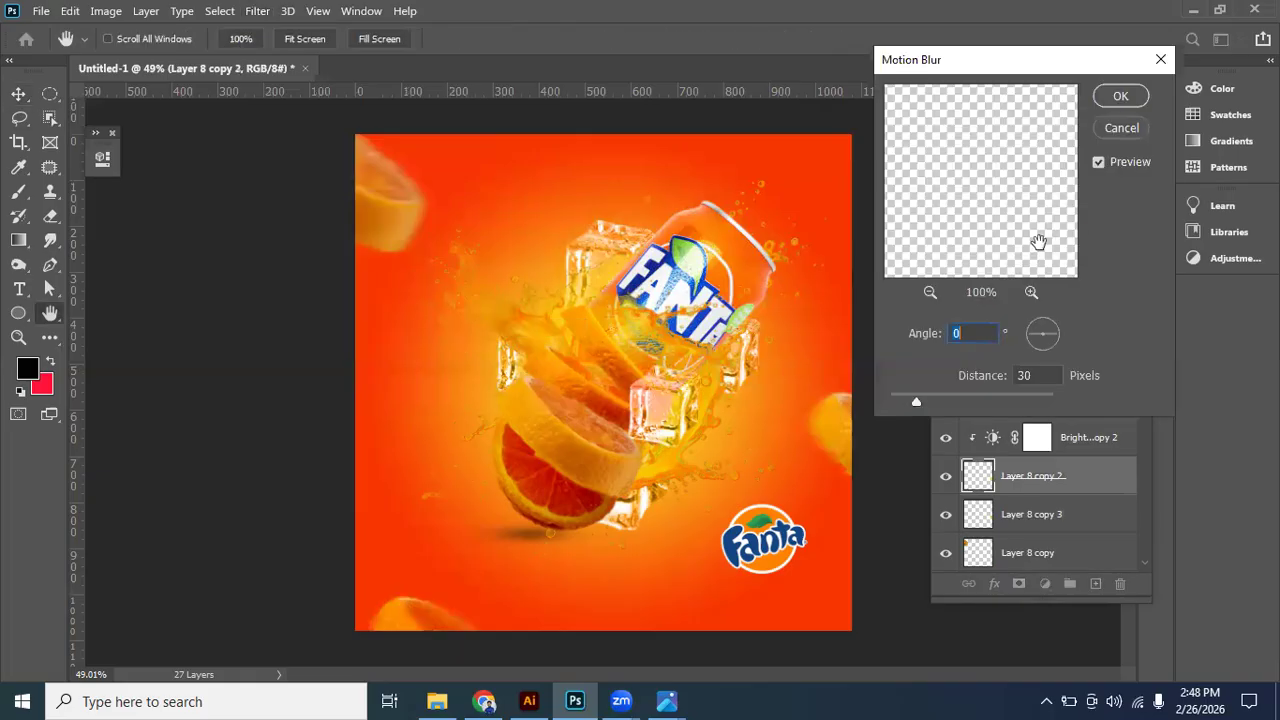
pyautogui.press('Return')
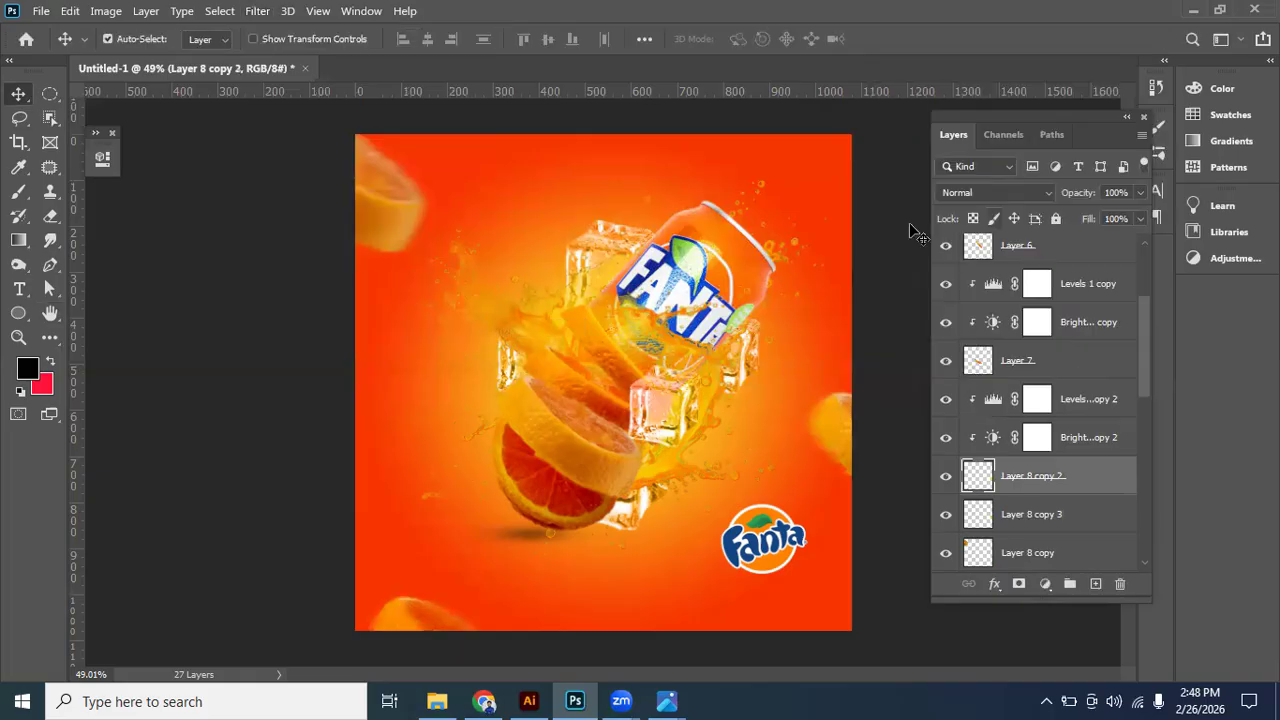
# - Enlarge the Fanta logo slightly in the artwork's lower right corner
pyautogui.click(856, 347)
pyautogui.scroll(-3, 856, 347)
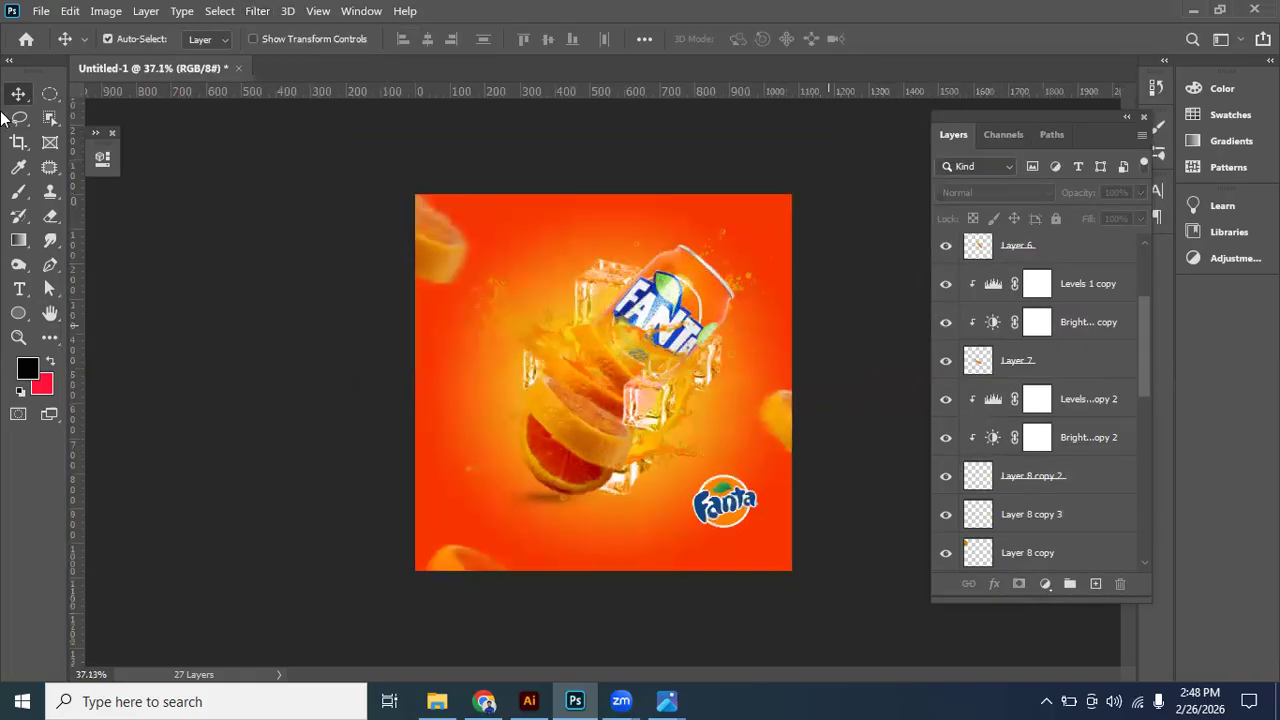
pyautogui.scroll(2, 4, 118)
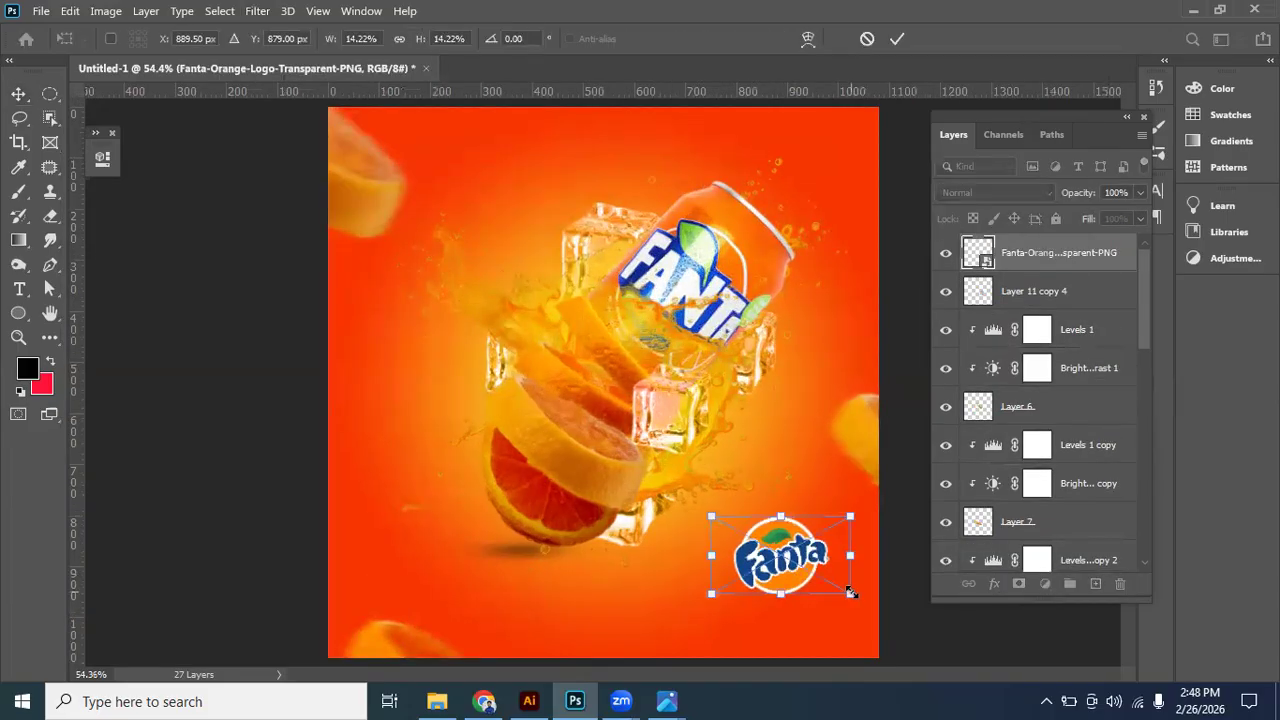
pyautogui.press('Return')
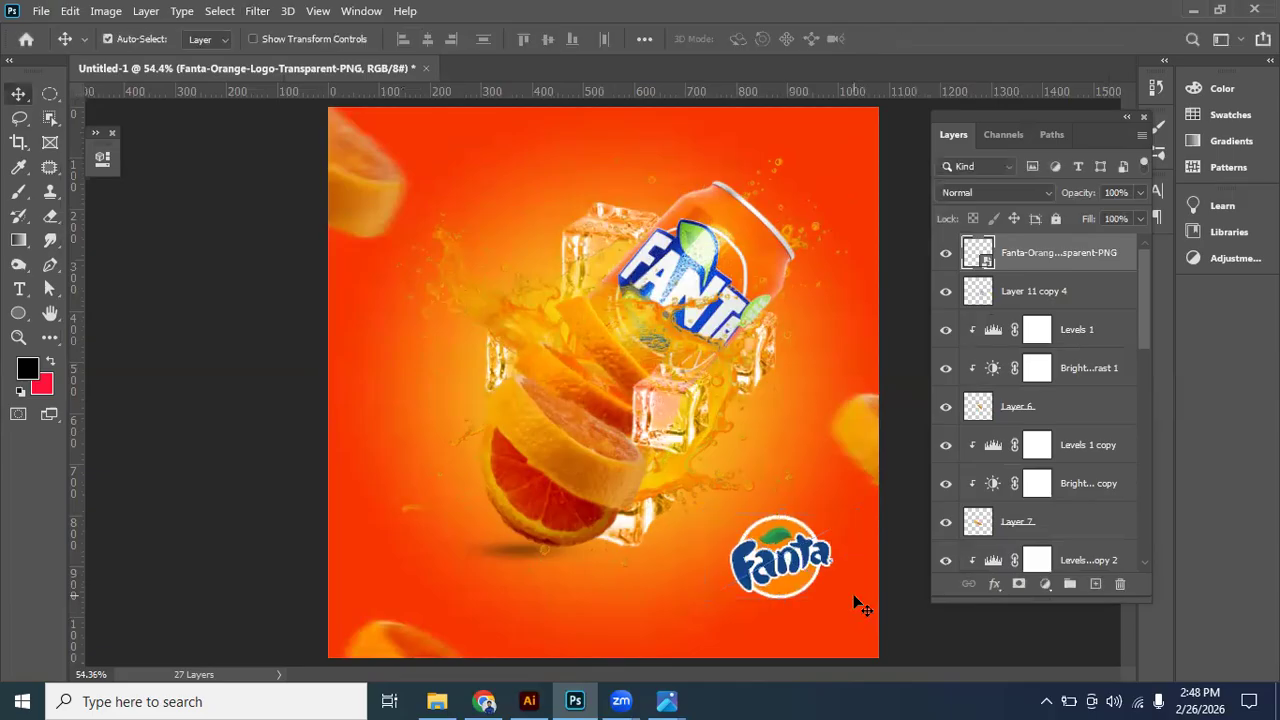
# - Move the front ice cube to the left edge of the bottom orange slice and lower its layer to just above Layer 8
pyautogui.click(745, 510)
pyautogui.scroll(-3, 745, 510)
pyautogui.scroll(3, 727, 390)
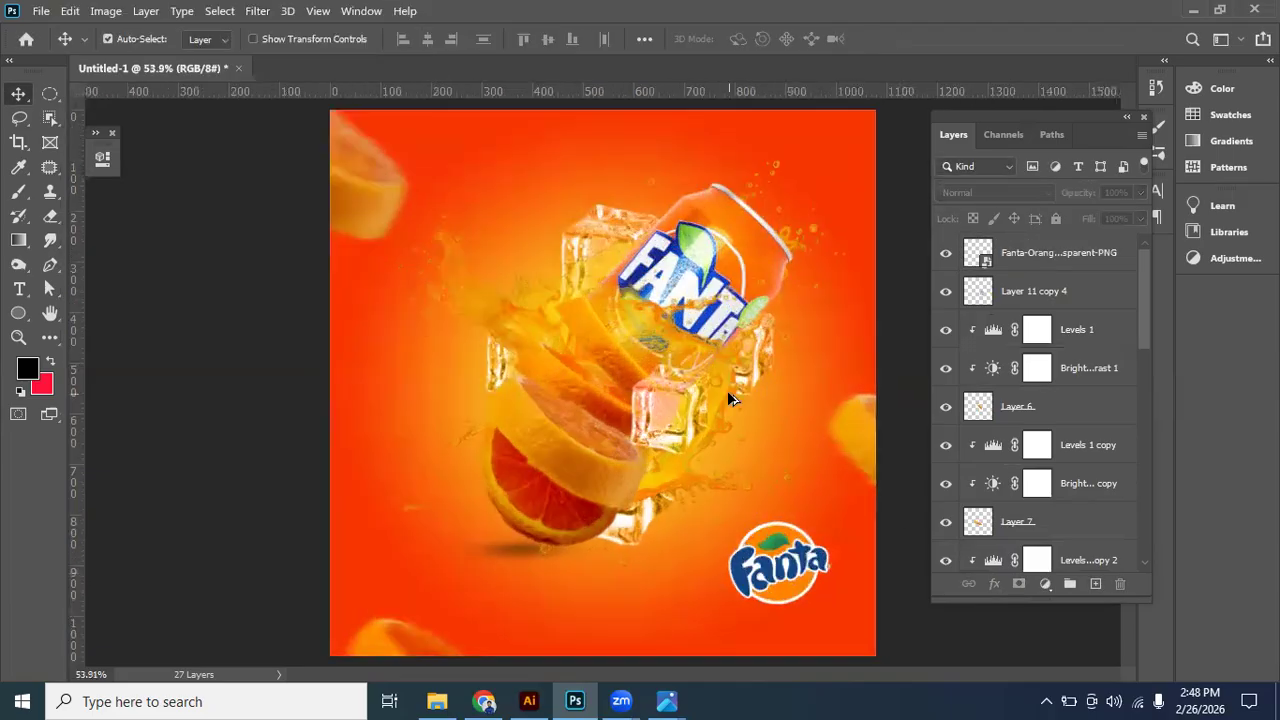
pyautogui.click(673, 437)
pyautogui.moveTo(673, 437); pyautogui.dragTo(488, 468)
pyautogui.moveTo(1052, 292); pyautogui.dragTo(1012, 532)
pyautogui.scroll(-3, 1016, 434)
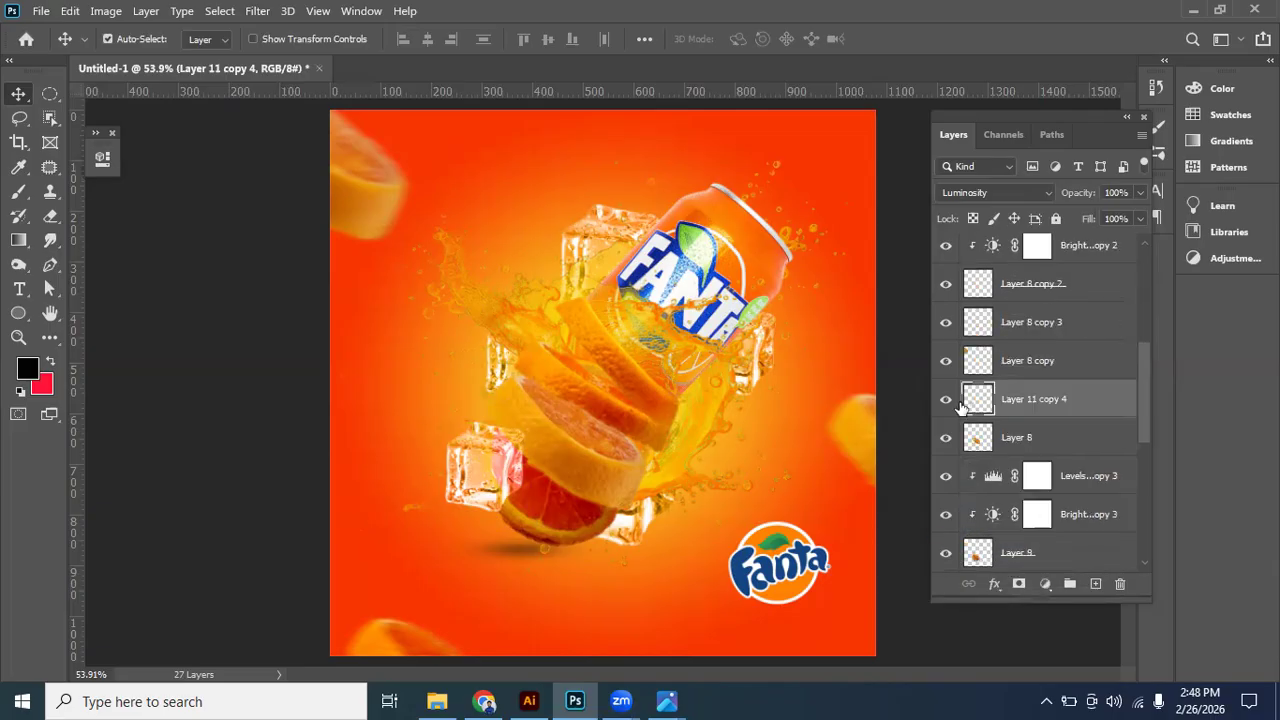
# - Lower the ice cube layer to just beneath Layer 2 and move the cube behind the middle orange slices
pyautogui.click(948, 402)
pyautogui.hotkey('ctrl', 'z')
pyautogui.scroll(-2, 1028, 335)
pyautogui.moveTo(1028, 340); pyautogui.dragTo(997, 543)
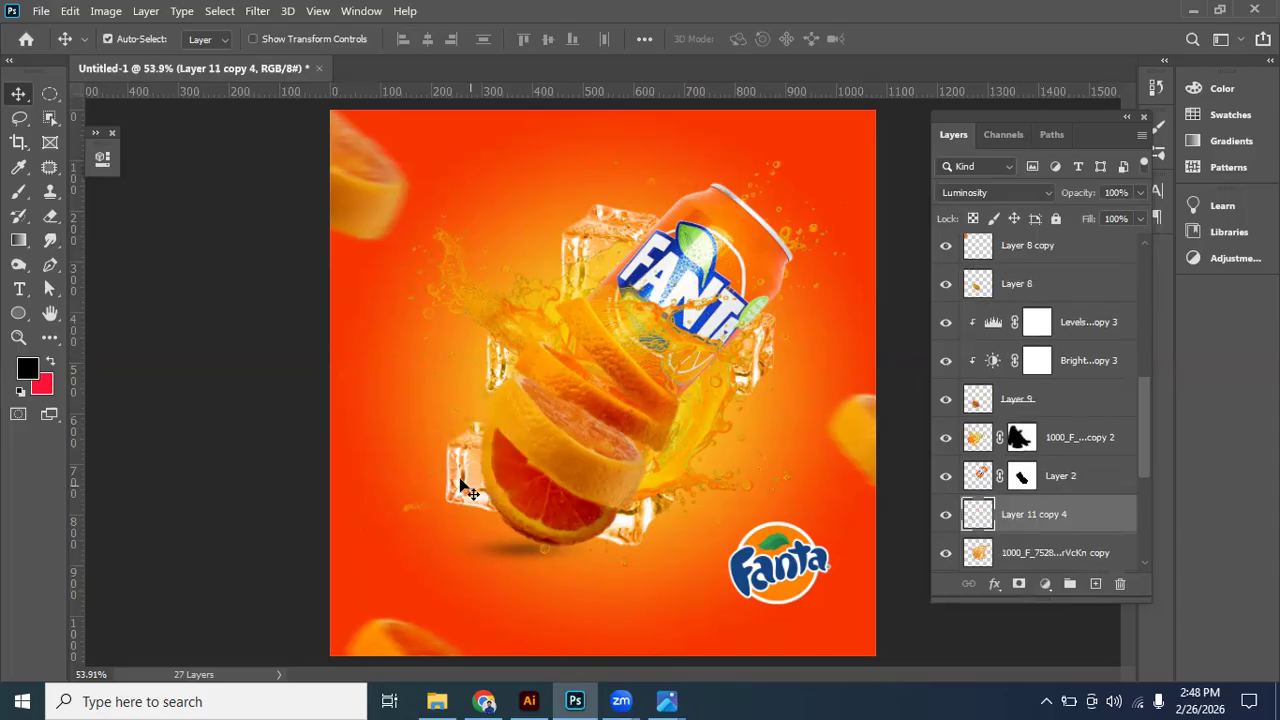
pyautogui.moveTo(499, 484); pyautogui.dragTo(651, 396)
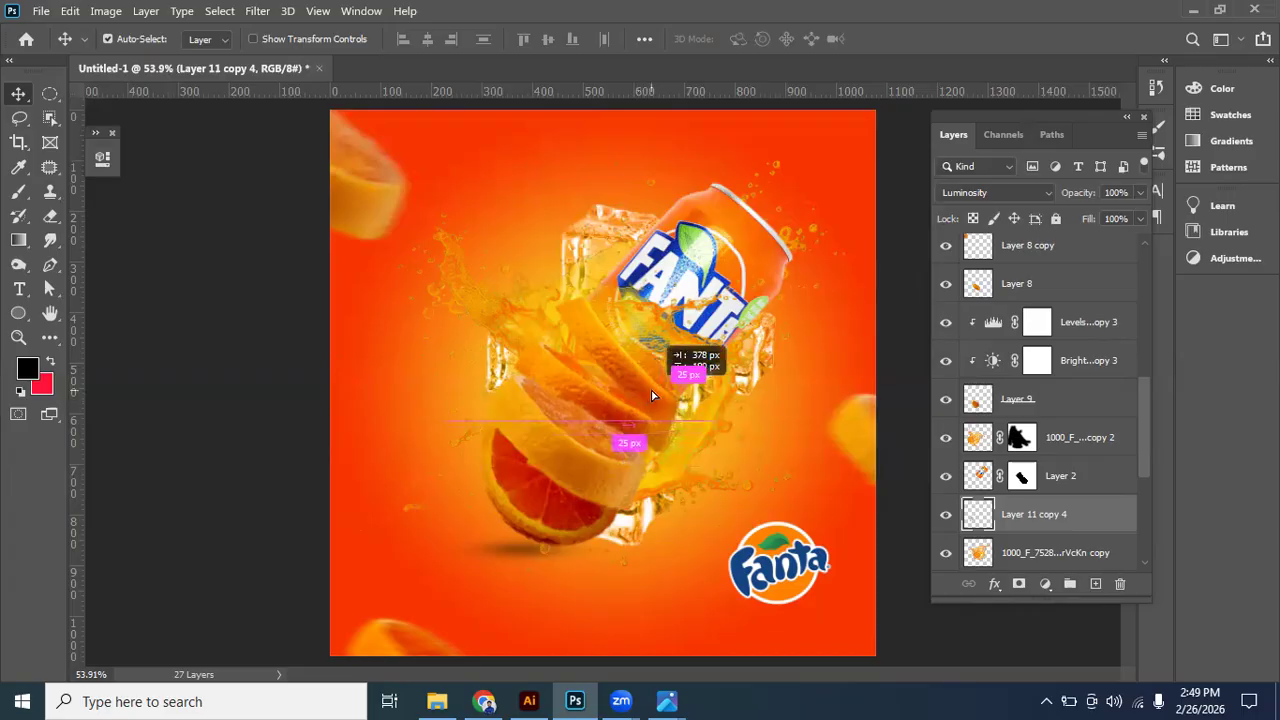
pyautogui.click(845, 390)
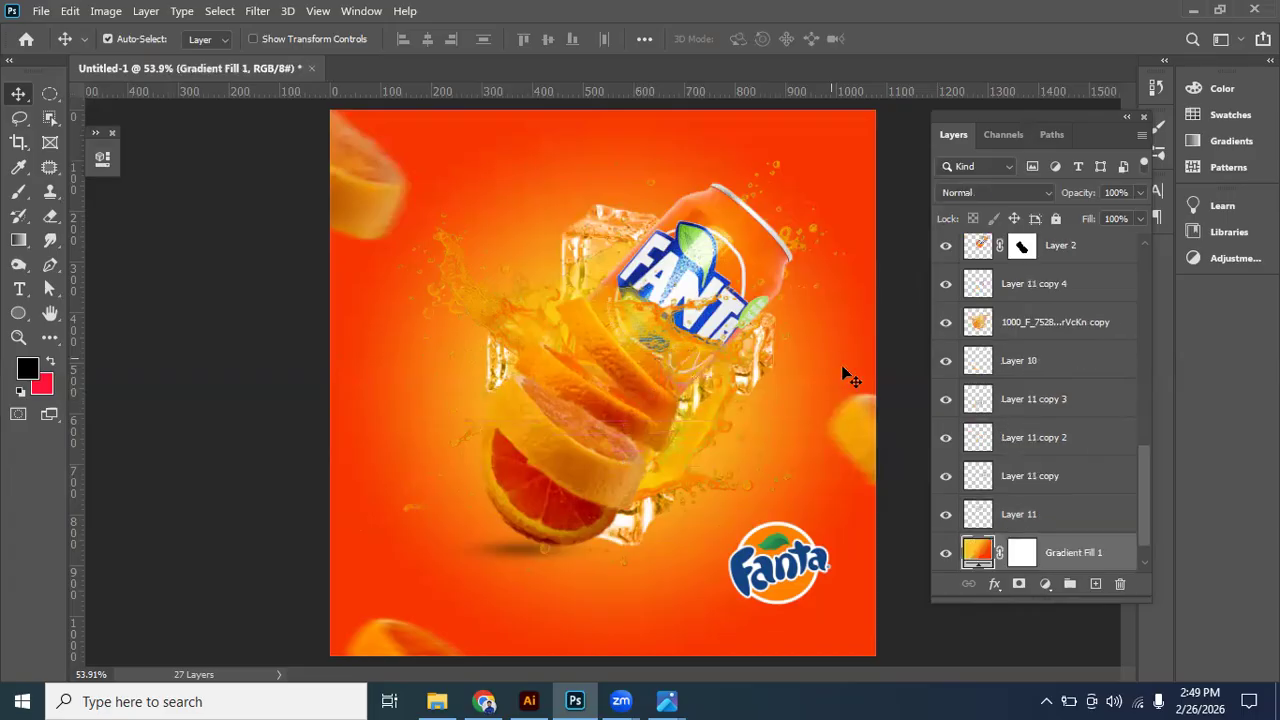
pyautogui.scroll(-2, 845, 377)
pyautogui.hotkey('ctrl', 'z')
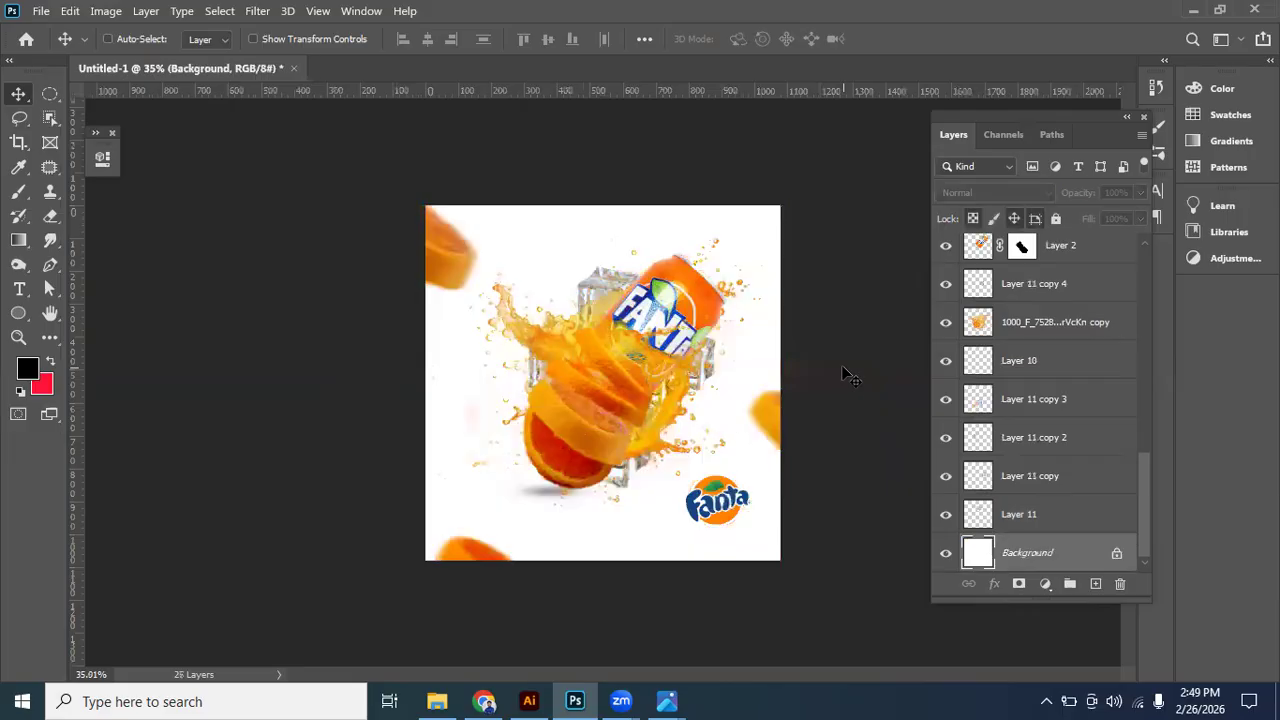
pyautogui.hotkey('ctrl', 'shift', 'z')
# - Delete the ice cube hidden behind the orange slices, Layer 11 copy 4
pyautogui.click(662, 400)
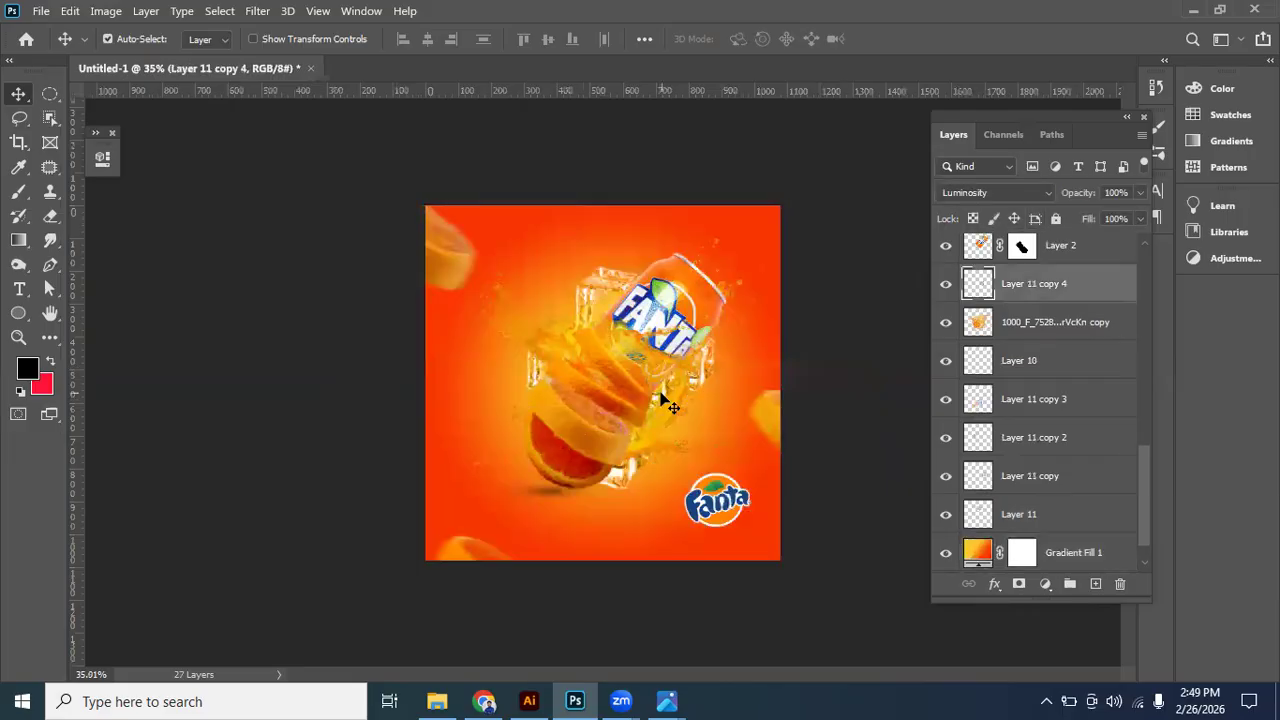
pyautogui.press('Delete')
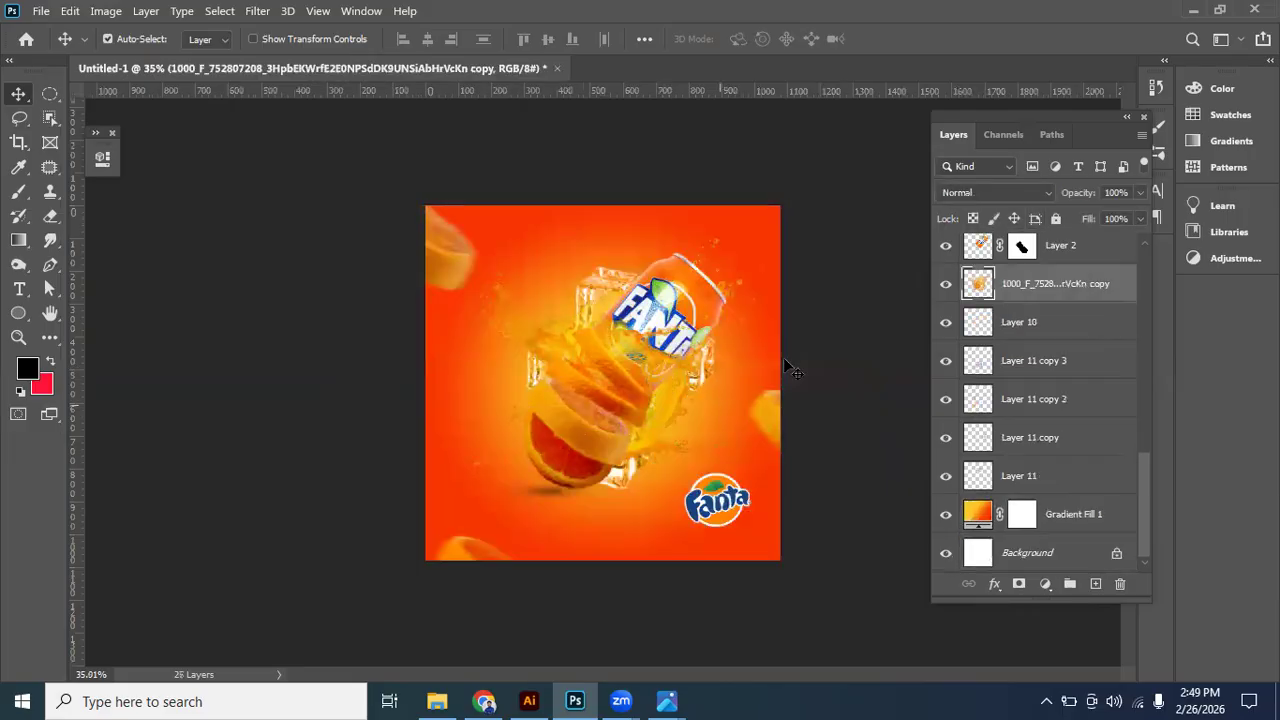
pyautogui.scroll(1, 711, 461)
pyautogui.scroll(-1, 710, 458)
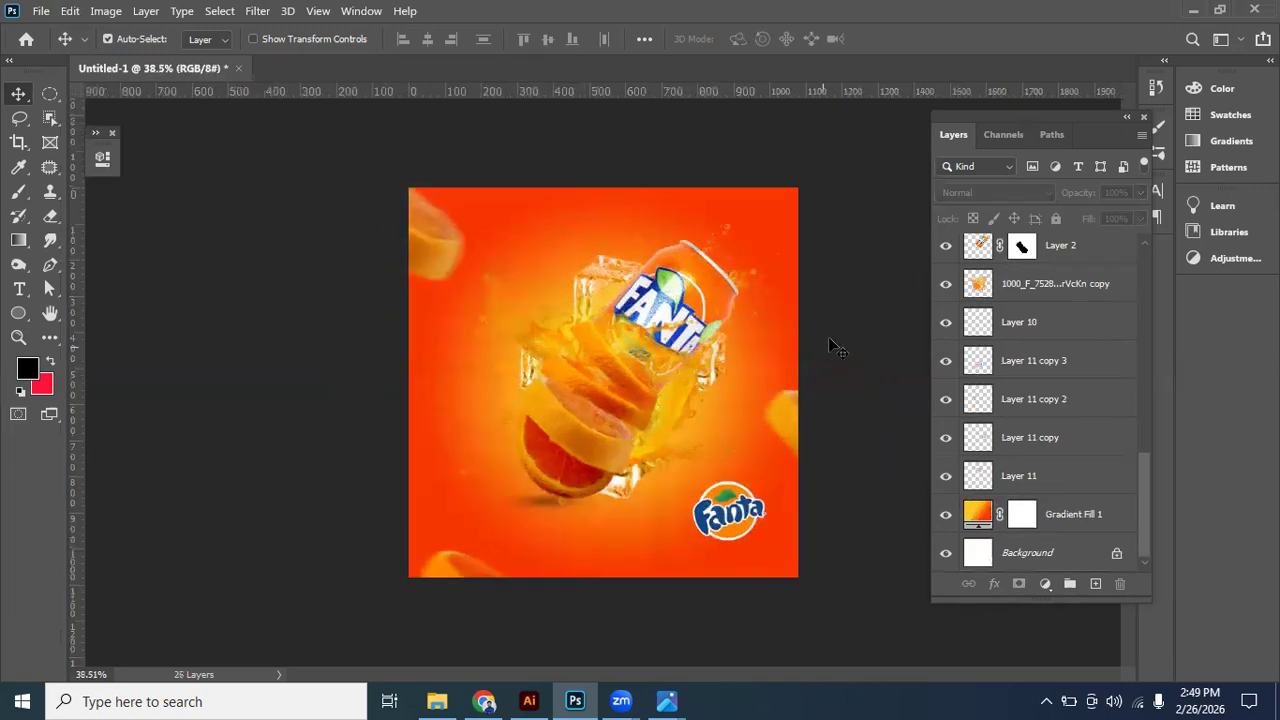
pyautogui.scroll(2, 748, 268)
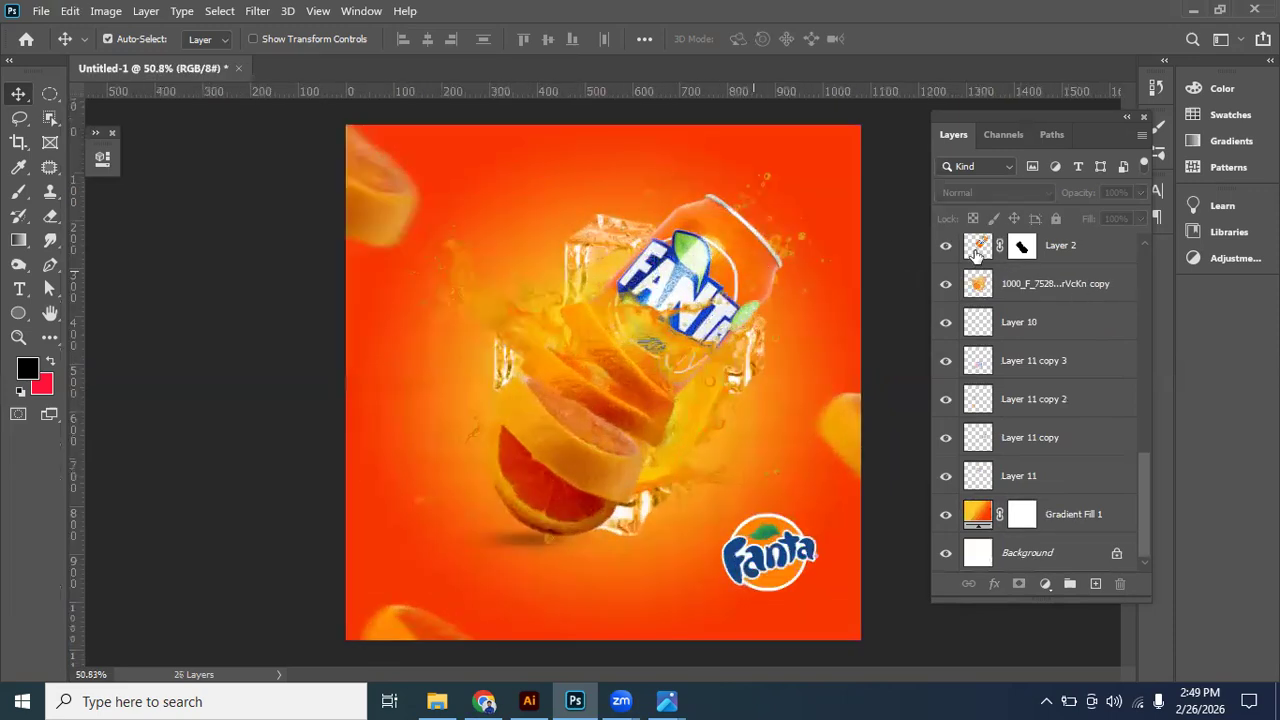
# - Add a Levels adjustment clipped to the can's Layer 2, with the black input level at 48, and compare it on and off
pyautogui.click(978, 250)
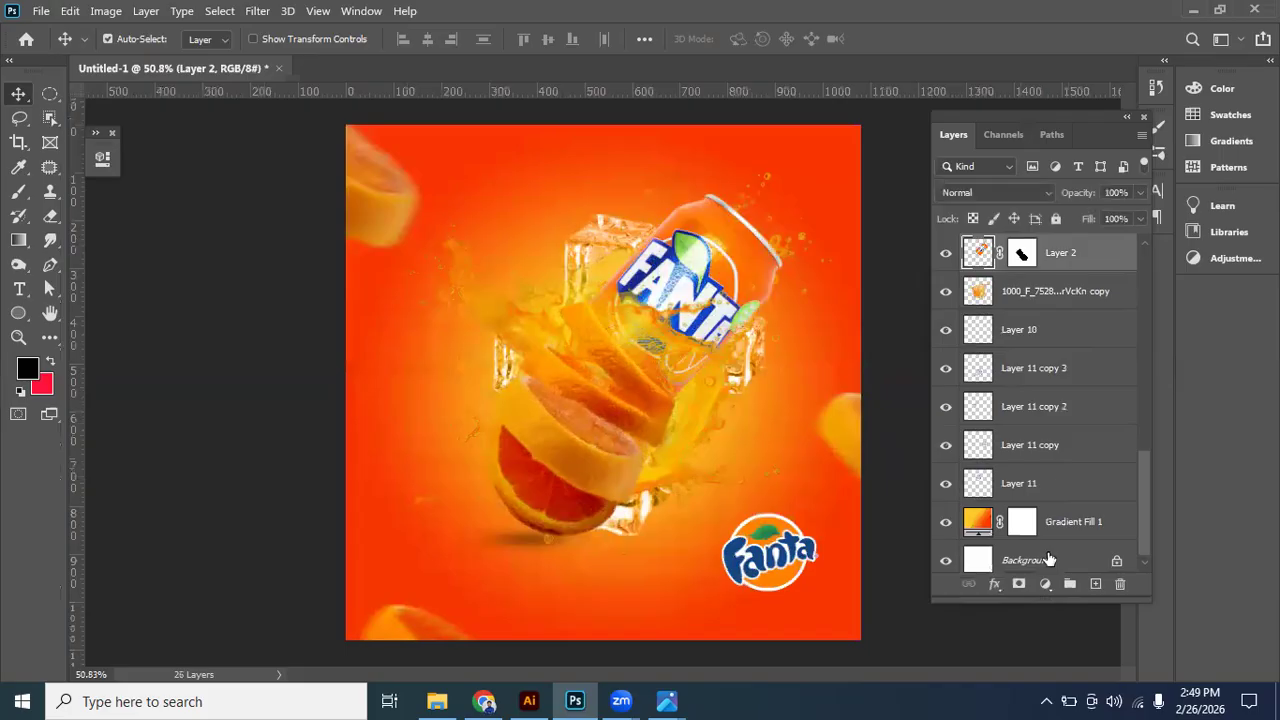
pyautogui.scroll(3, 1040, 488)
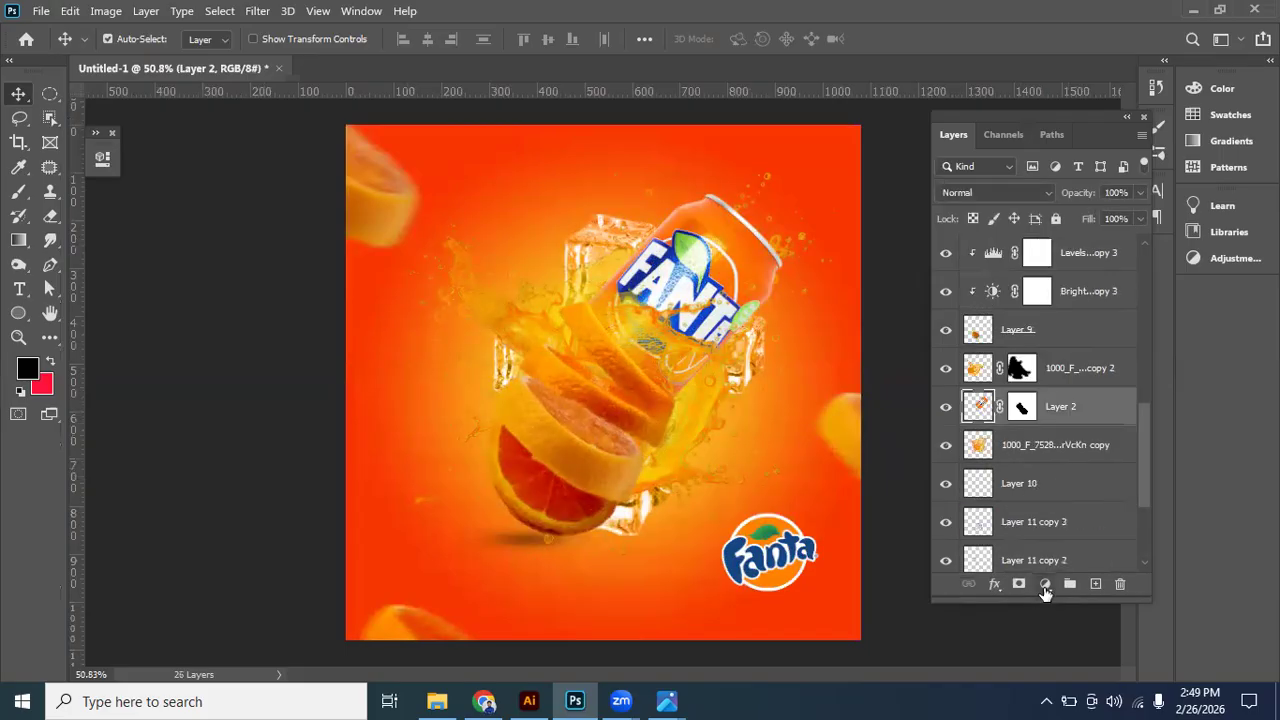
pyautogui.click(1045, 584)
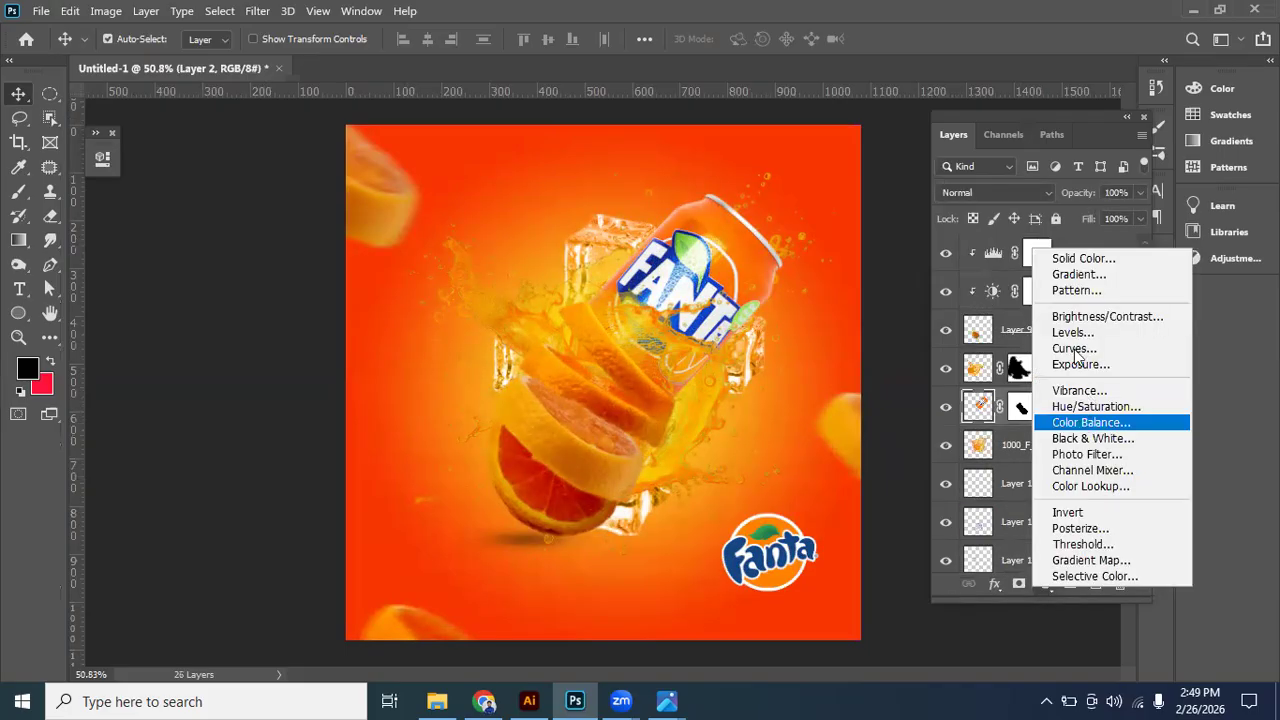
pyautogui.click(1080, 406)
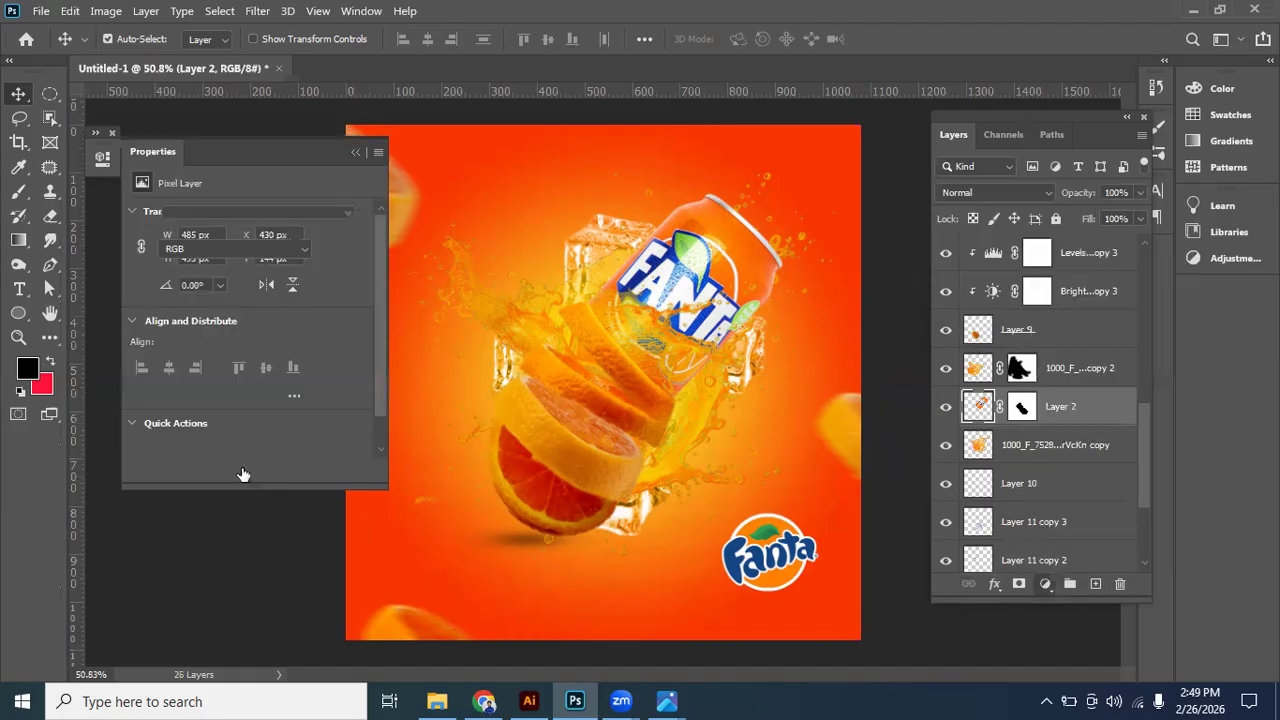
pyautogui.moveTo(161, 350); pyautogui.dragTo(198, 356)
pyautogui.moveTo(281, 350)
pyautogui.mouseDown()
pyautogui.moveTo(265, 350)
pyautogui.moveTo(281, 352)
pyautogui.mouseUp()
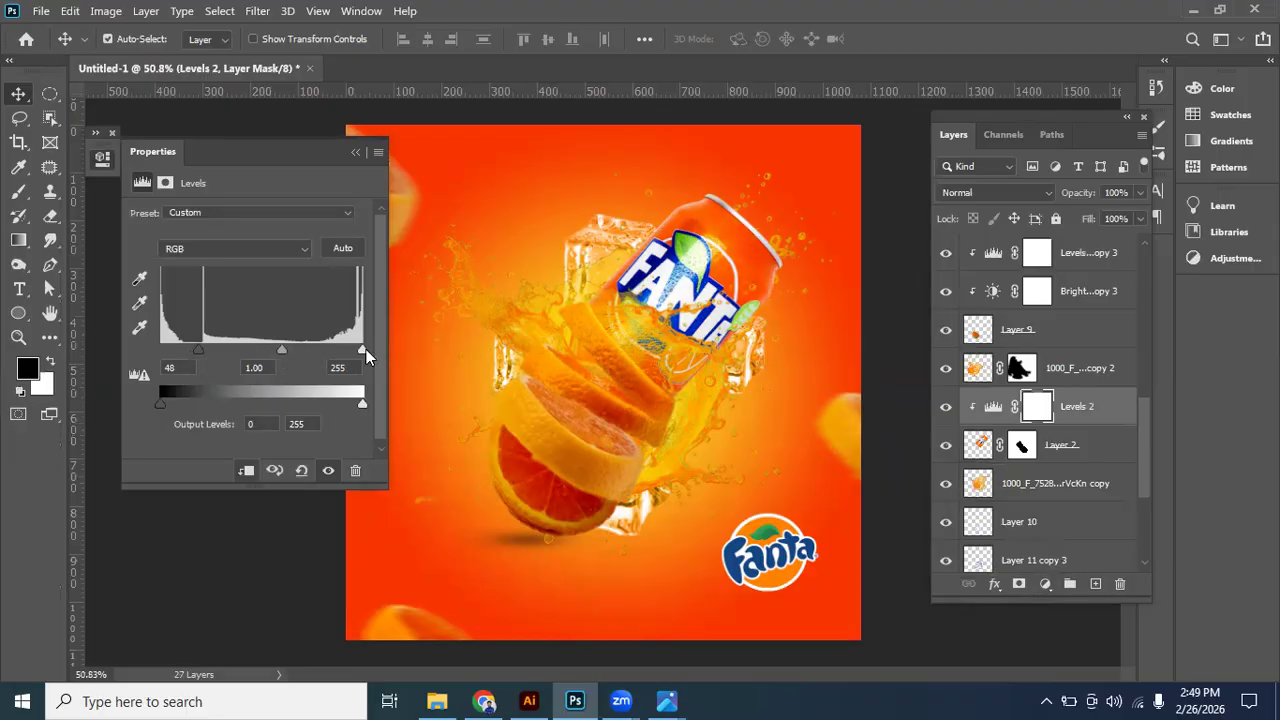
pyautogui.moveTo(366, 349)
pyautogui.mouseDown()
pyautogui.moveTo(351, 349)
pyautogui.moveTo(362, 351)
pyautogui.mouseUp()
pyautogui.click(328, 471)
pyautogui.click(328, 471)
pyautogui.click(112, 132)
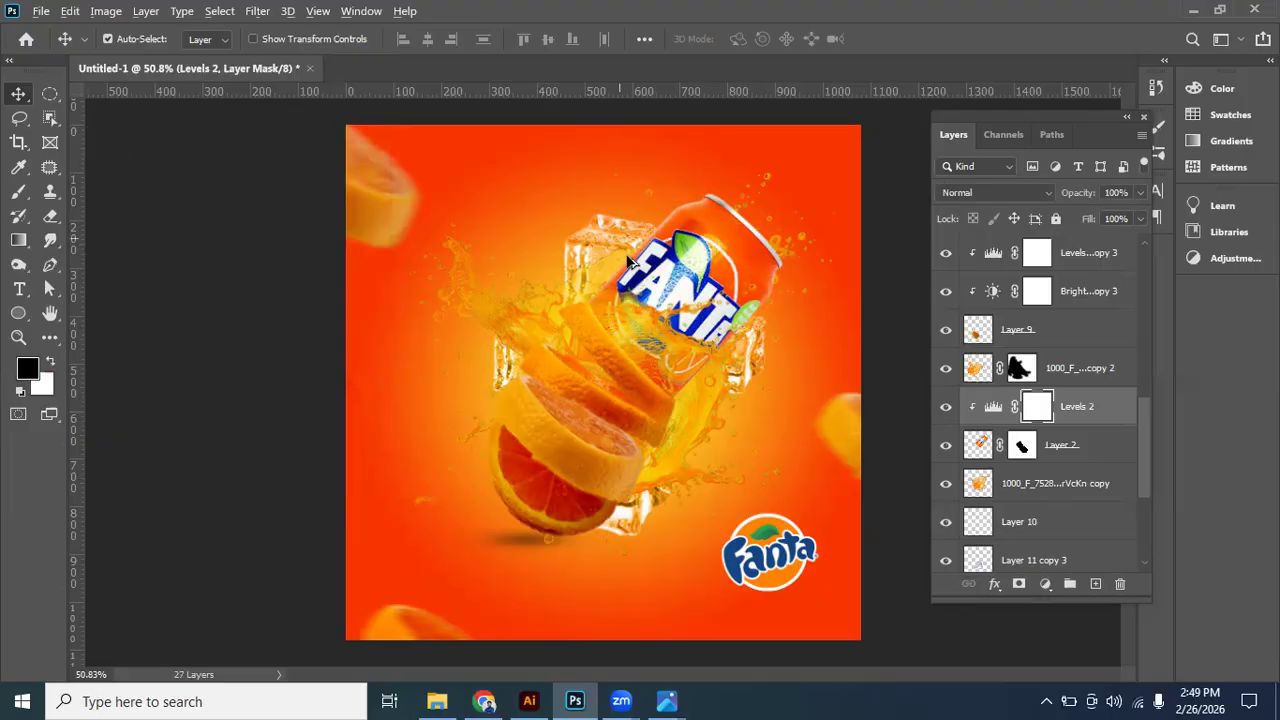
# - Examine the advertisement's contrast and overall composition up close and as a whole, and glance at the open reference images
pyautogui.scroll(2, 696, 386)
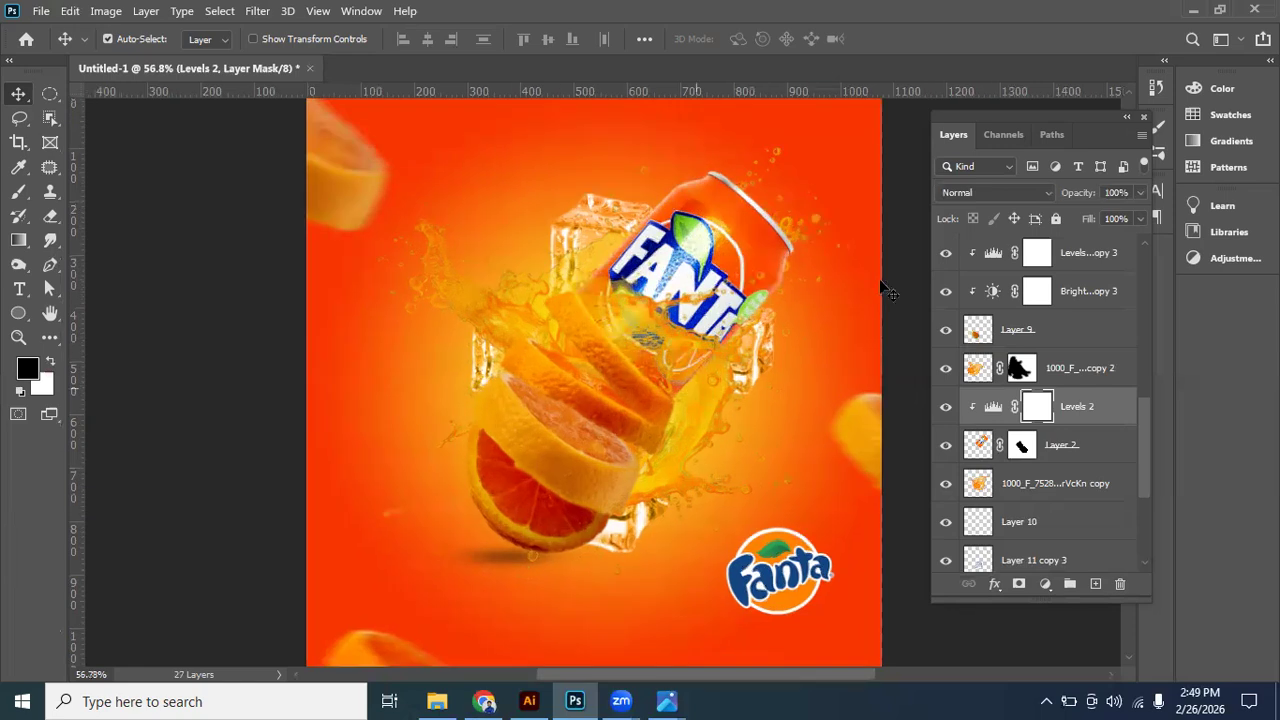
pyautogui.scroll(-3, 881, 285)
pyautogui.click(783, 430)
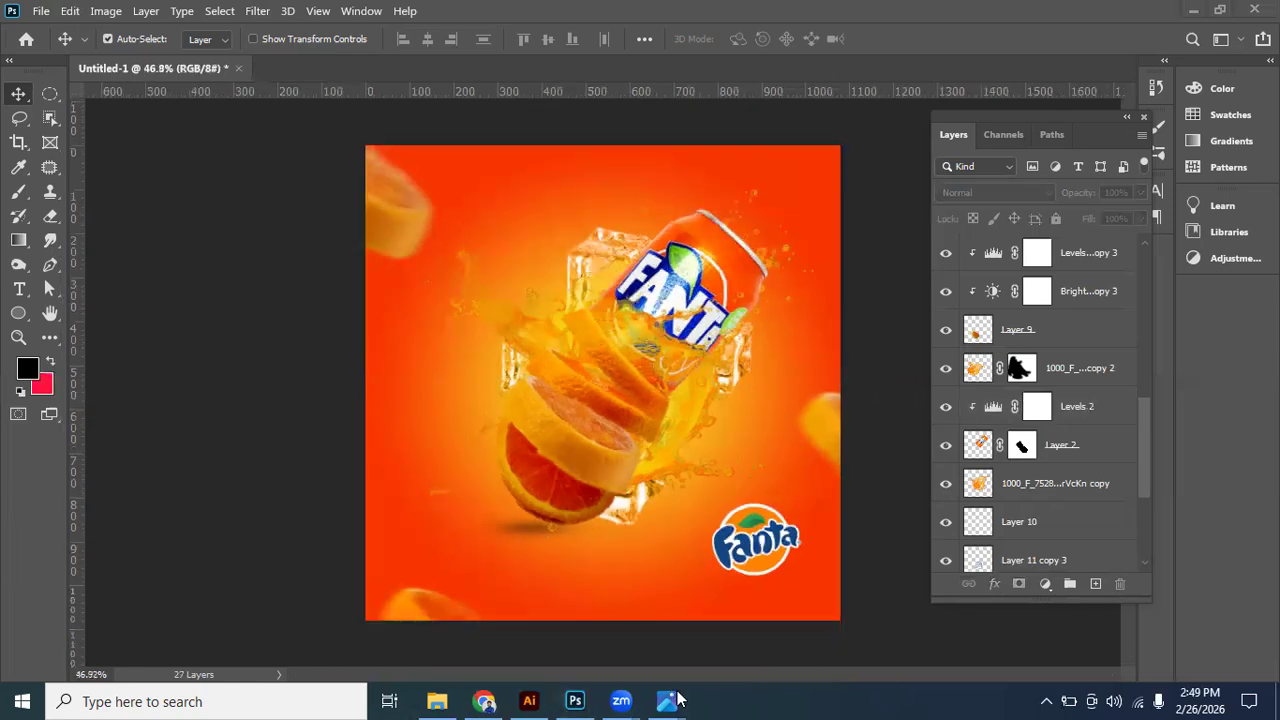
pyautogui.click(677, 697)
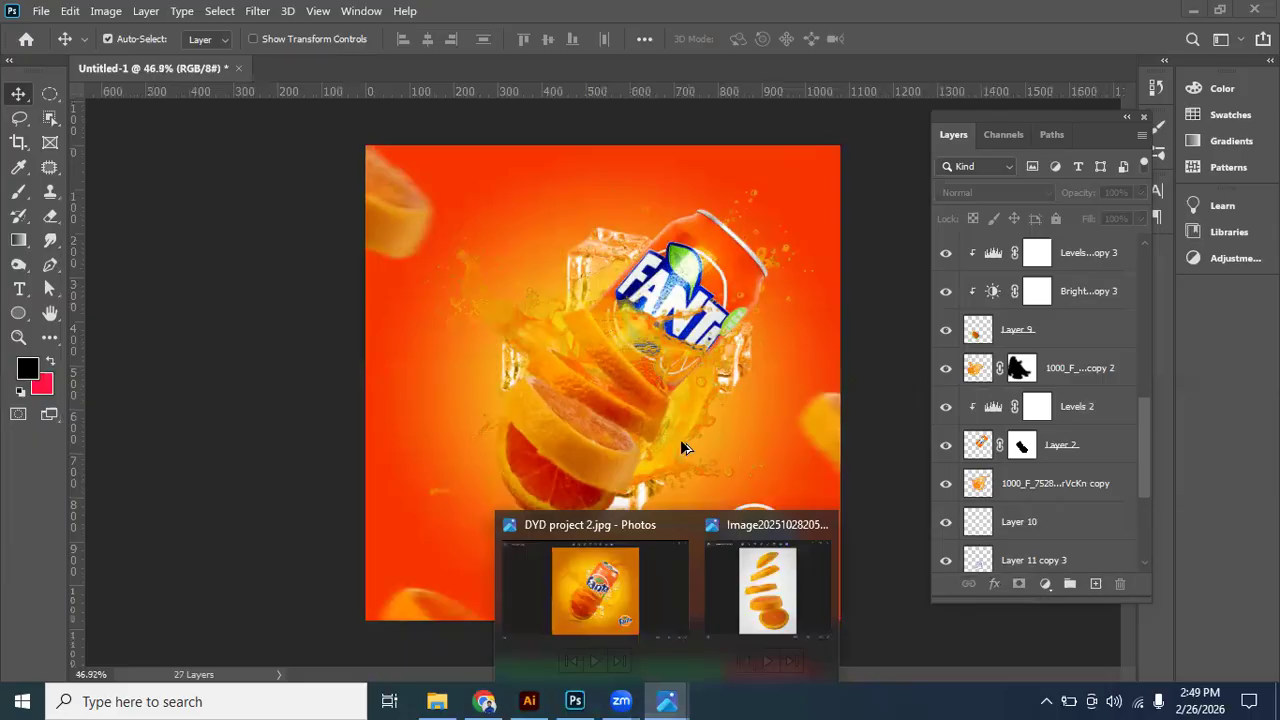
pyautogui.scroll(2, 680, 439)
pyautogui.scroll(1, 692, 434)
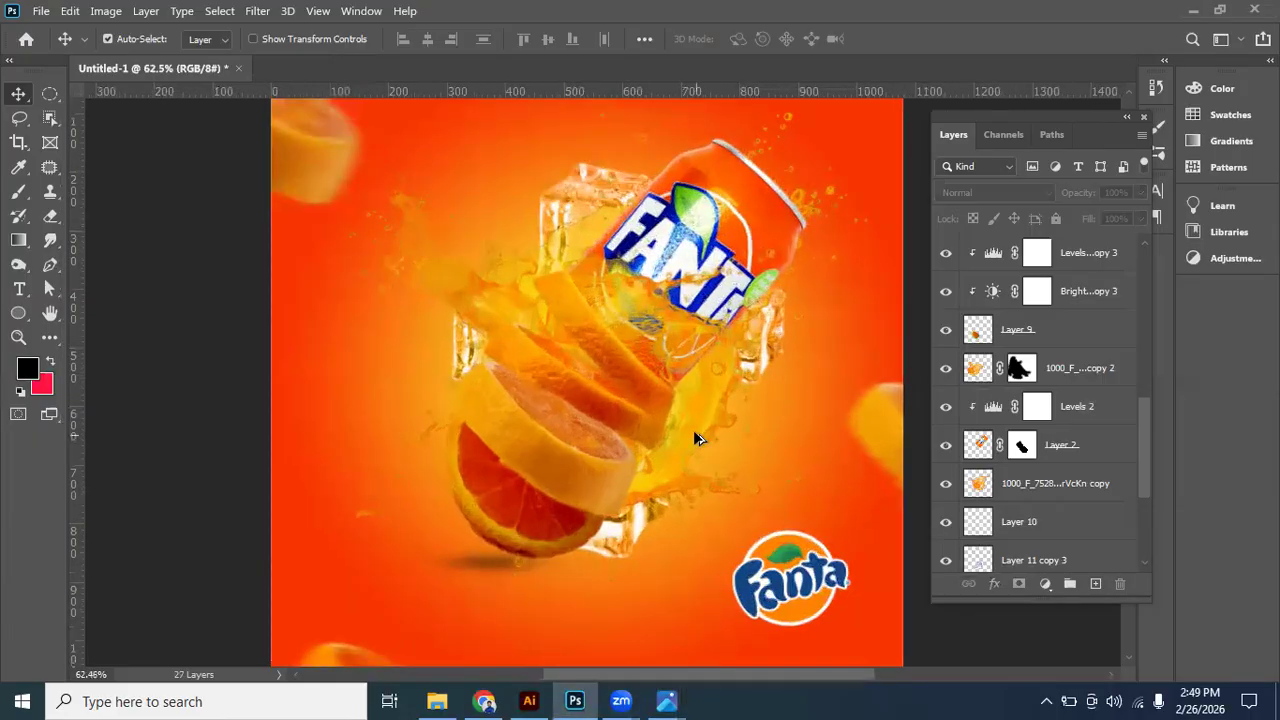
pyautogui.scroll(-2, 695, 435)
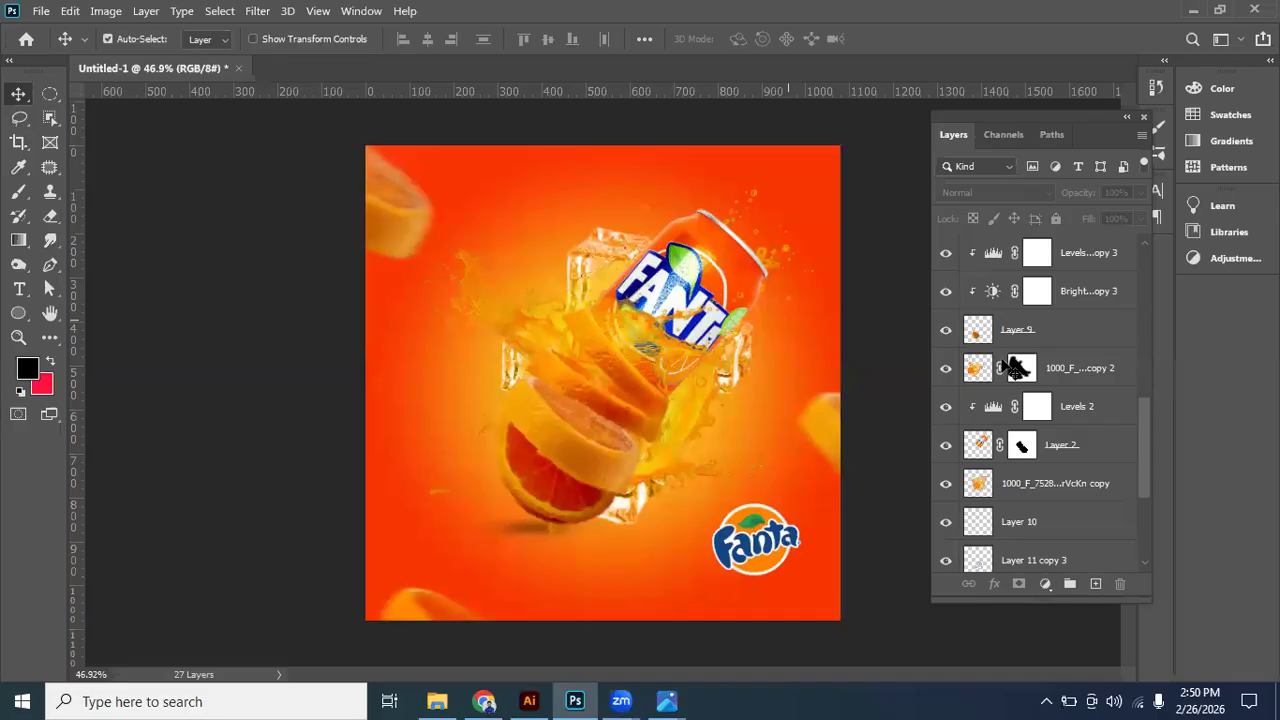
pyautogui.scroll(5, 1050, 372)
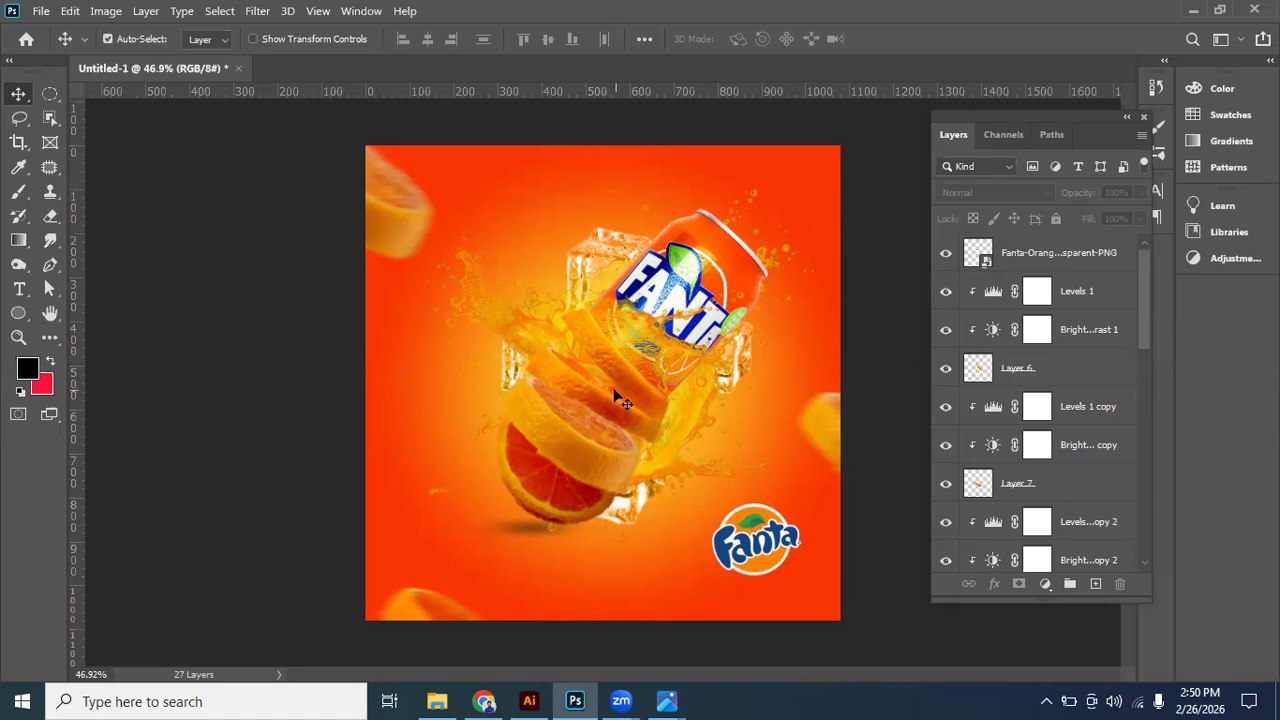
# - Duplicate the Levels and Brightness/Contrast adjustments clipped to Layer 8 copy 2 and move the duplicates to just above Layer 8 copy
pyautogui.click(573, 458)
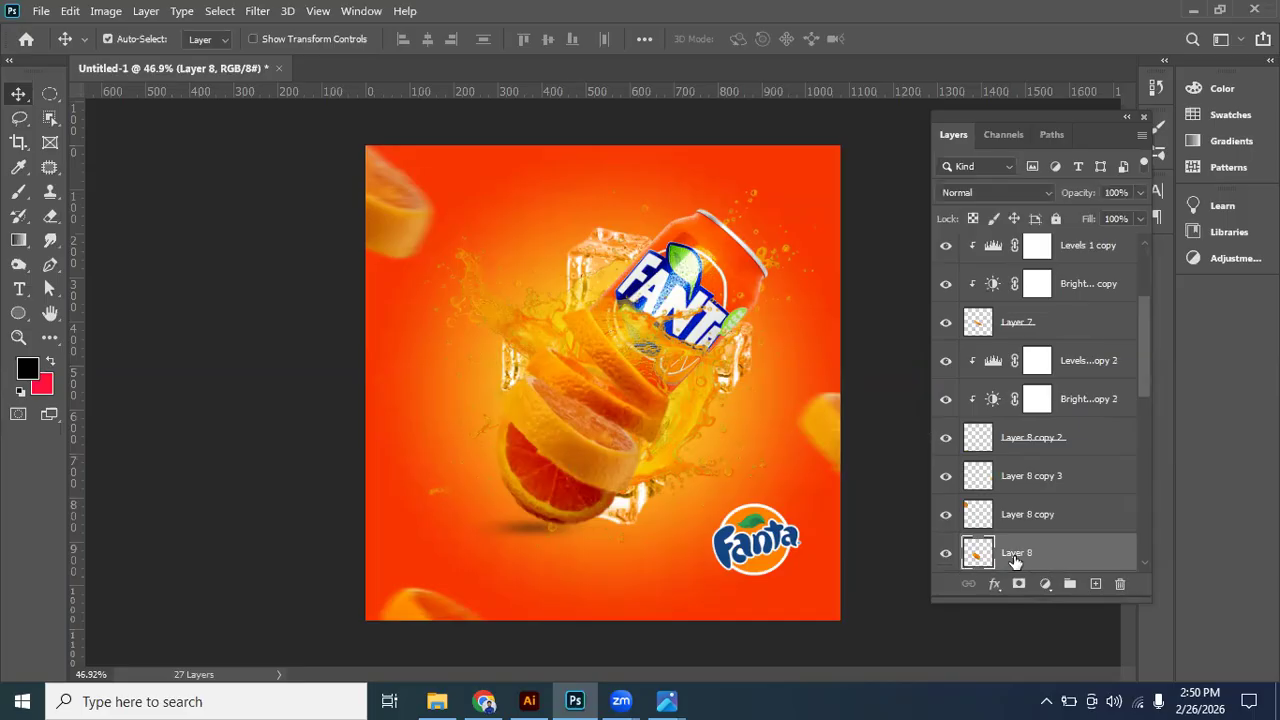
pyautogui.scroll(-1, 1010, 493)
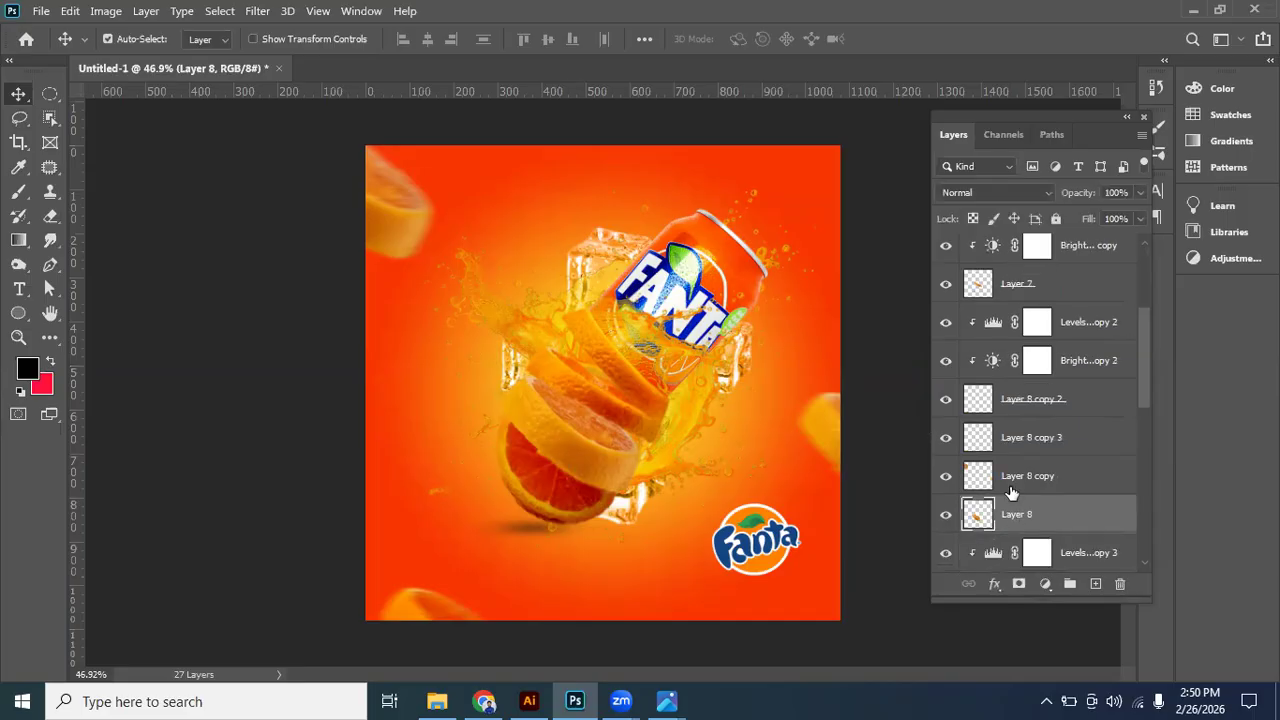
pyautogui.click(1077, 326)
pyautogui.keyDown('shift'); pyautogui.click(1082, 361); pyautogui.keyUp('shift')
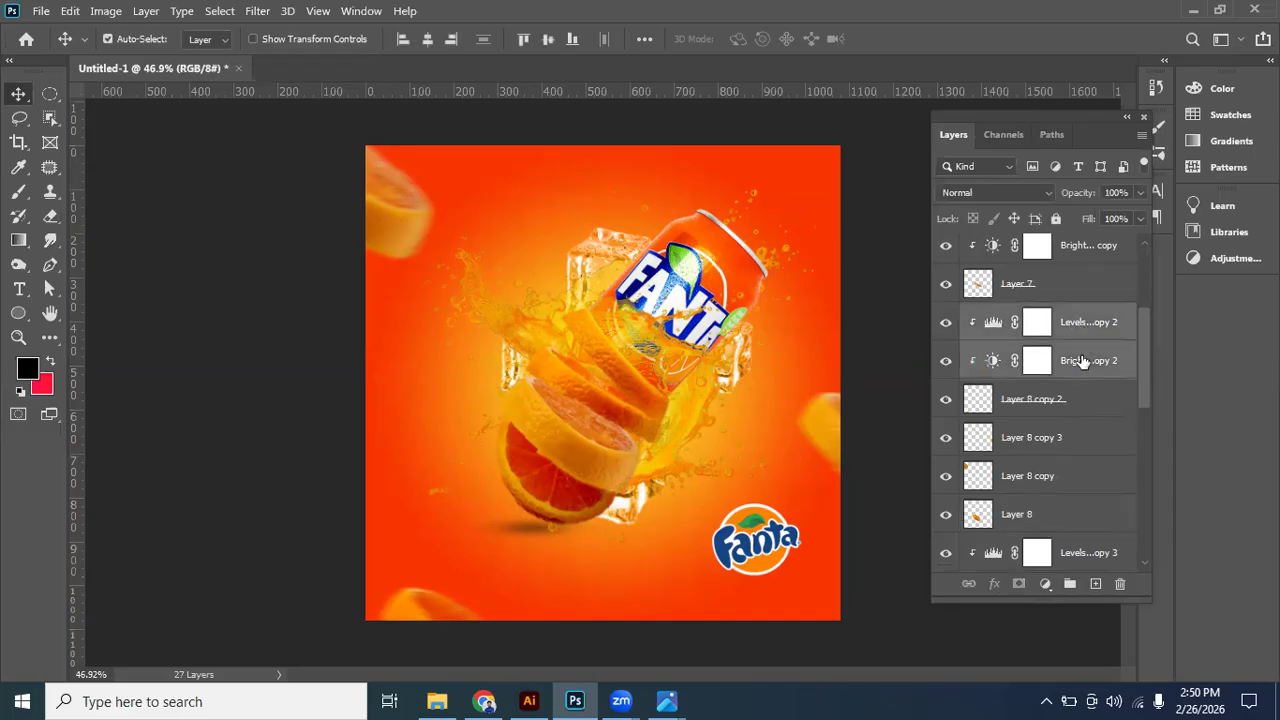
pyautogui.hotkey('ctrl', 'j')
pyautogui.moveTo(1082, 361); pyautogui.dragTo(1052, 543)
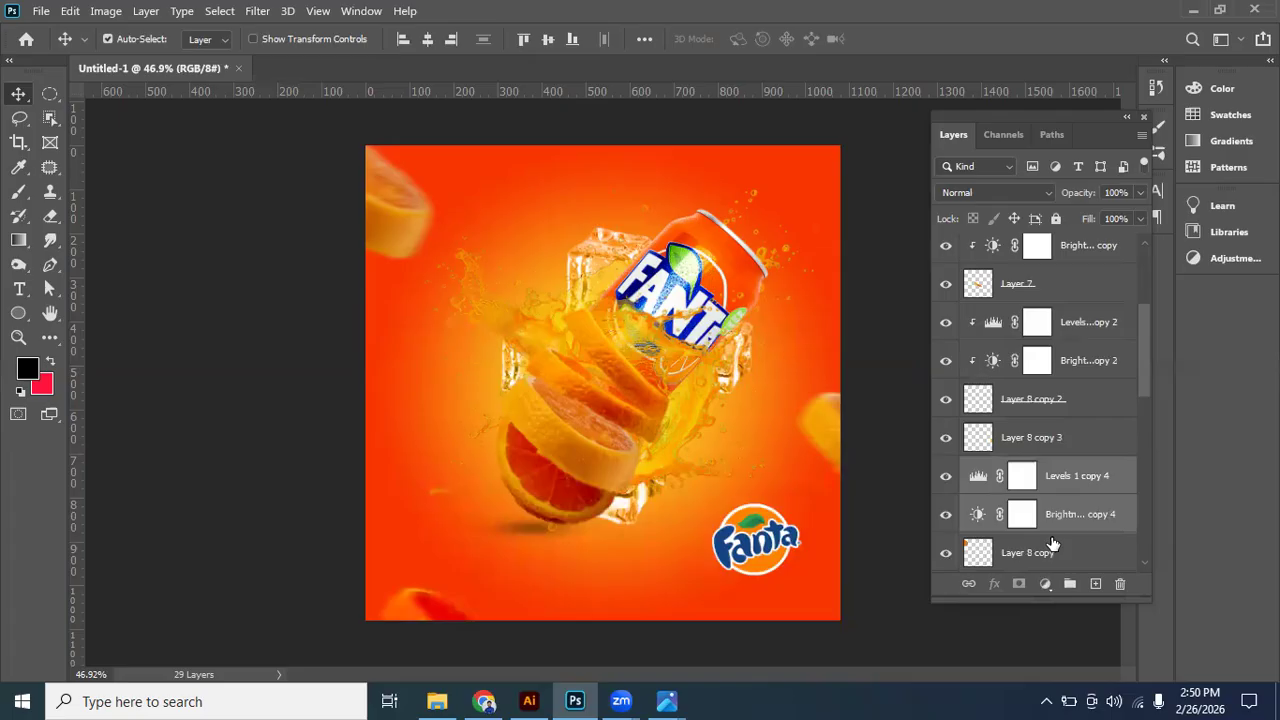
pyautogui.scroll(-1, 1076, 405)
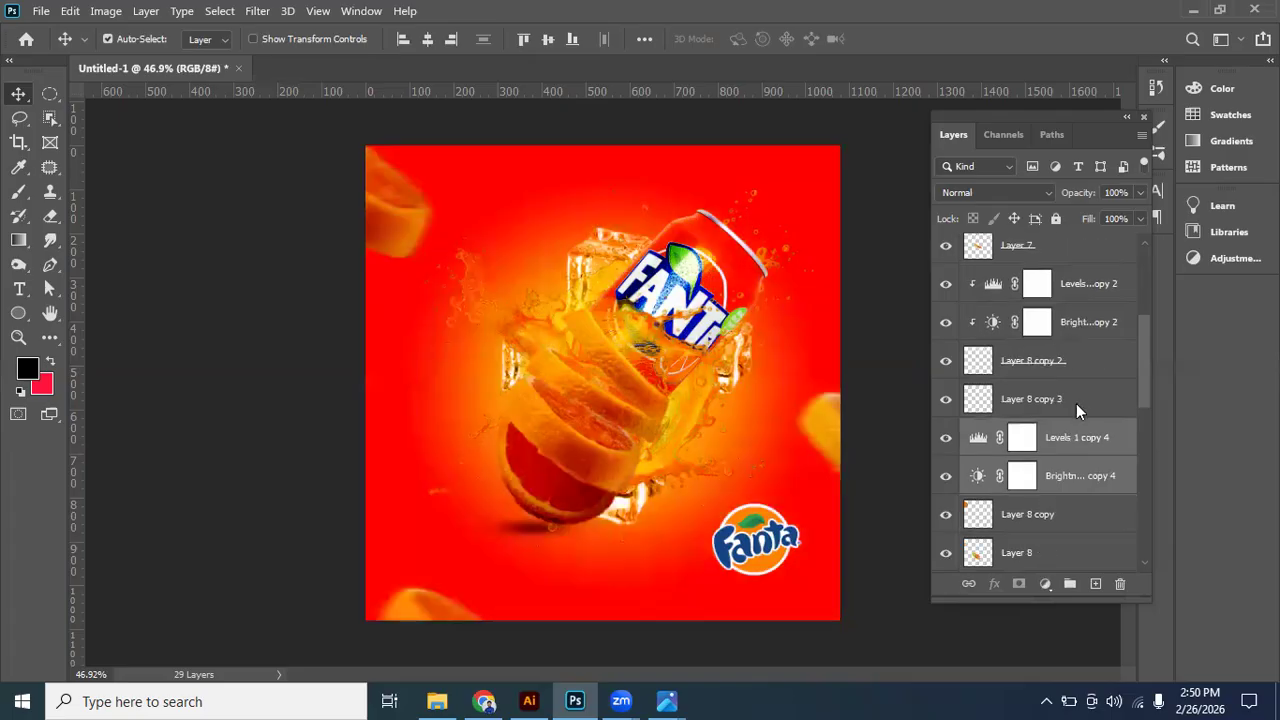
pyautogui.rightClick(847, 405)
pyautogui.click(849, 363)
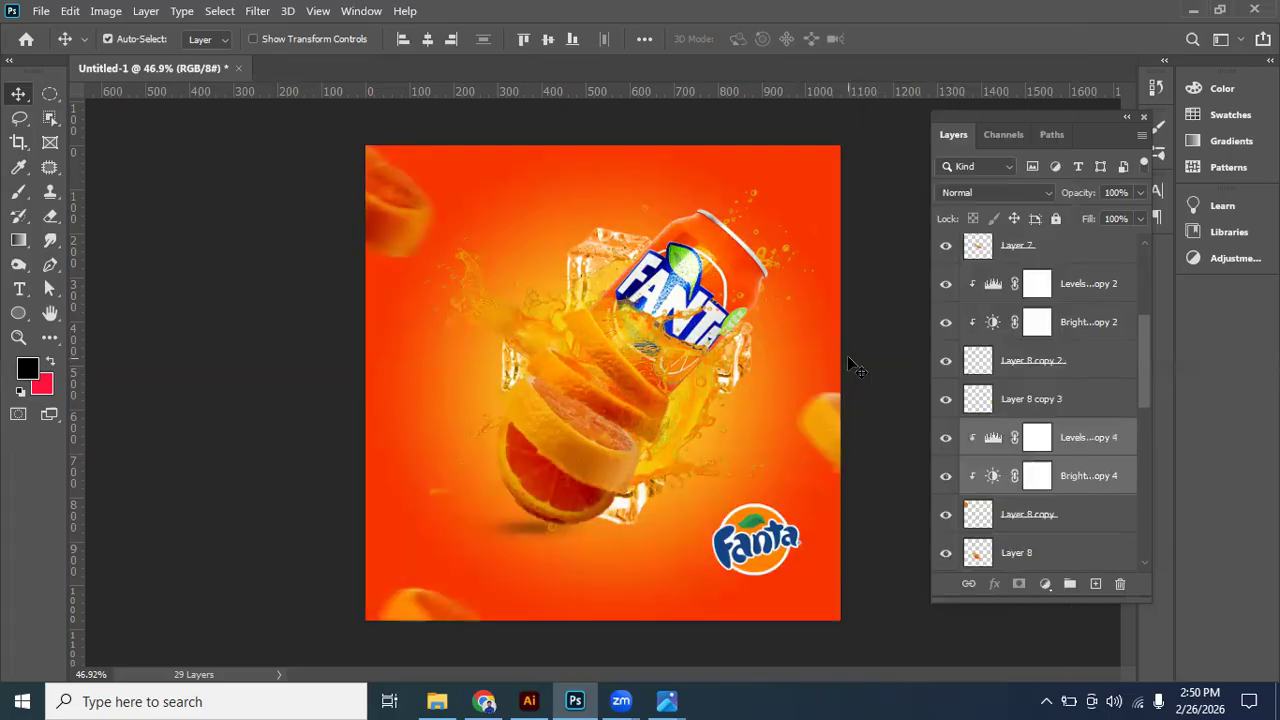
pyautogui.hotkey('ctrl', 'z')
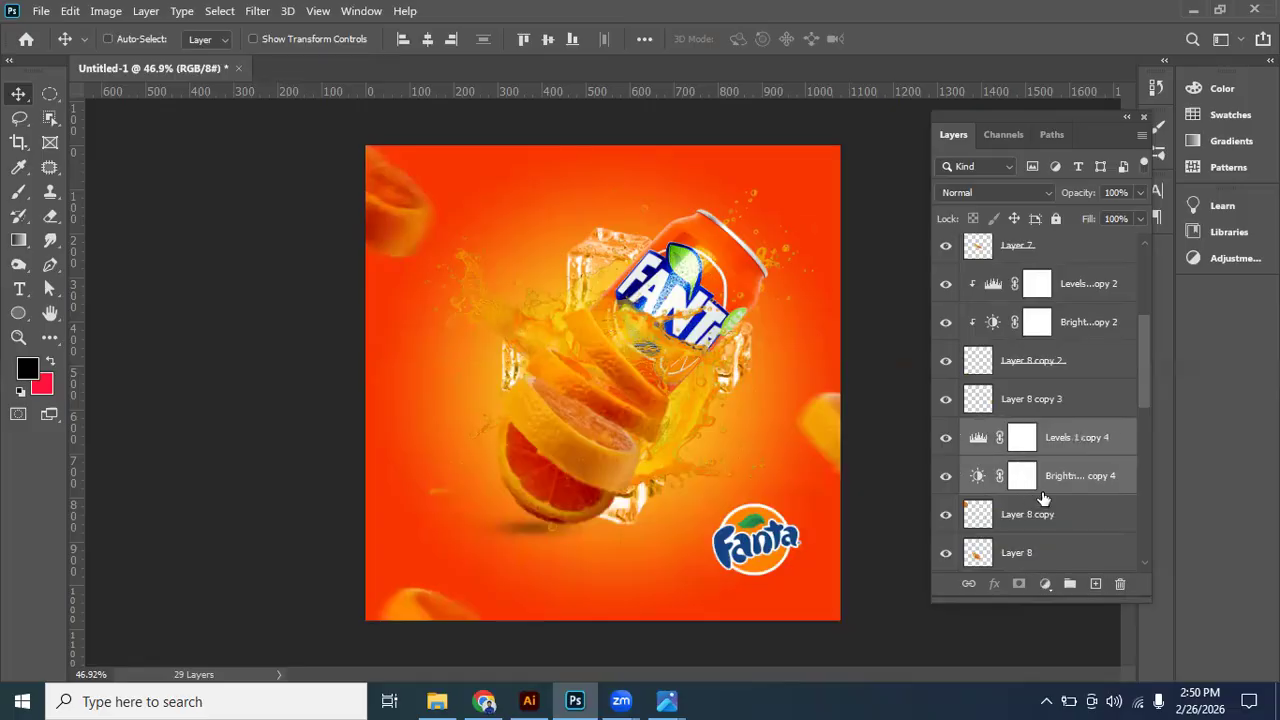
# - Move the duplicated Levels and Brightness/Contrast adjustments to just above Layer 8 and clip them to that orange slice
pyautogui.scroll(-1, 1074, 416)
pyautogui.moveTo(1073, 415); pyautogui.dragTo(1075, 457)
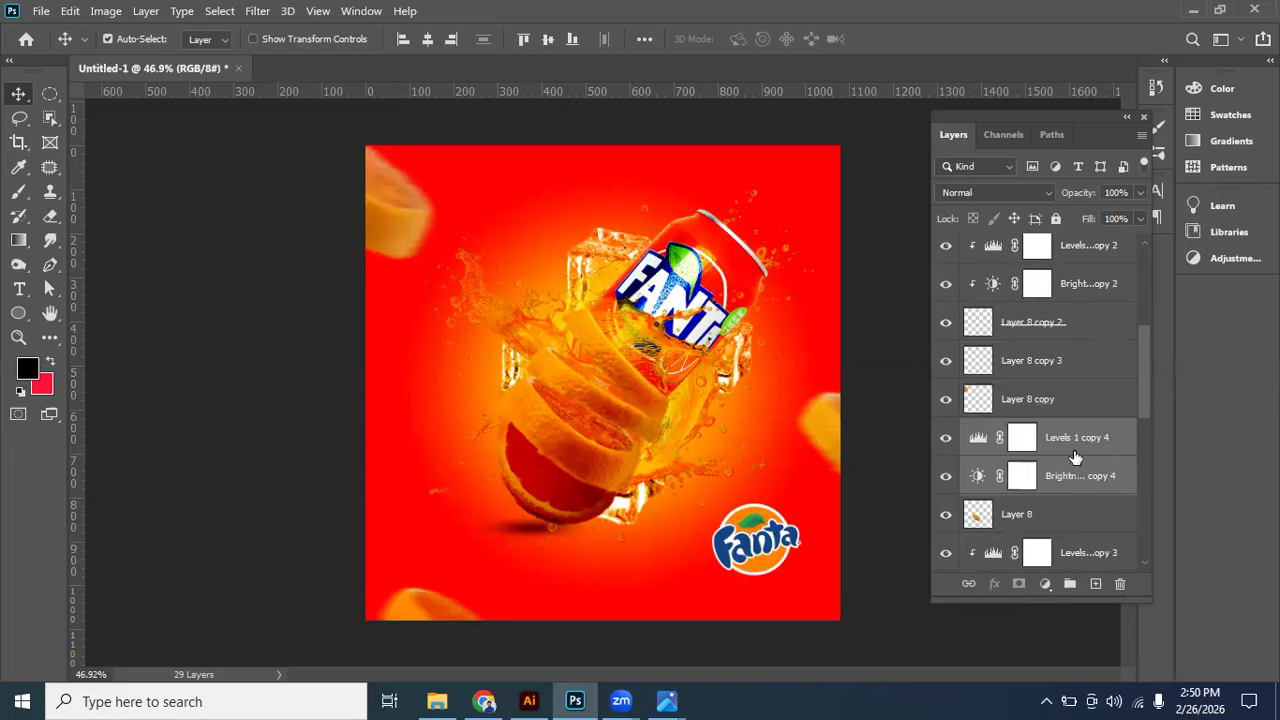
pyautogui.rightClick(1075, 455)
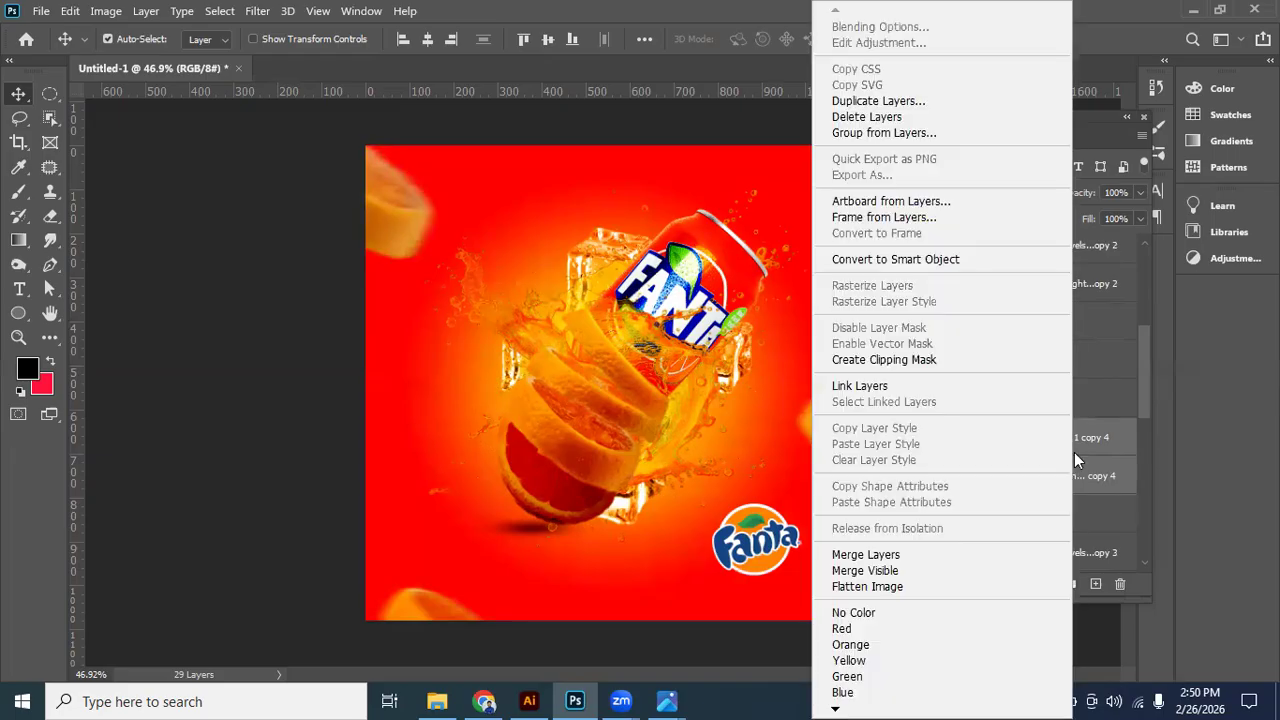
pyautogui.click(884, 360)
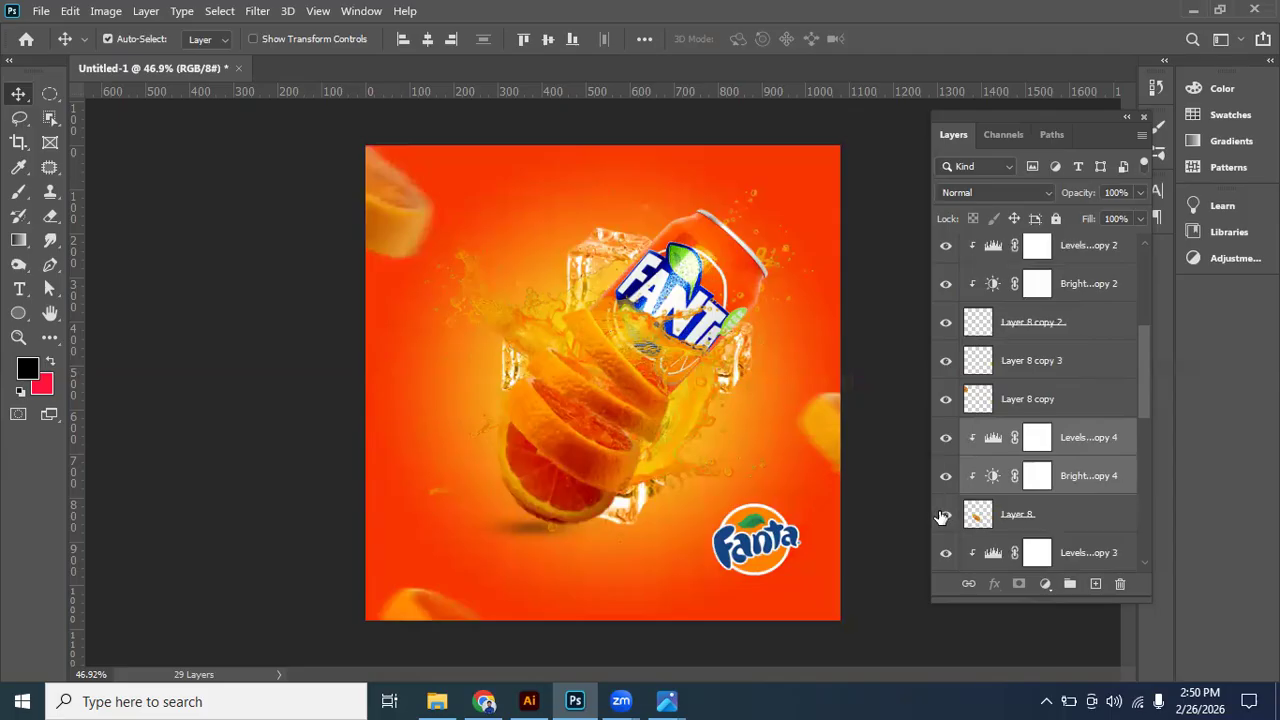
pyautogui.click(875, 369)
pyautogui.scroll(-1, 766, 371)
pyautogui.scroll(1, 724, 437)
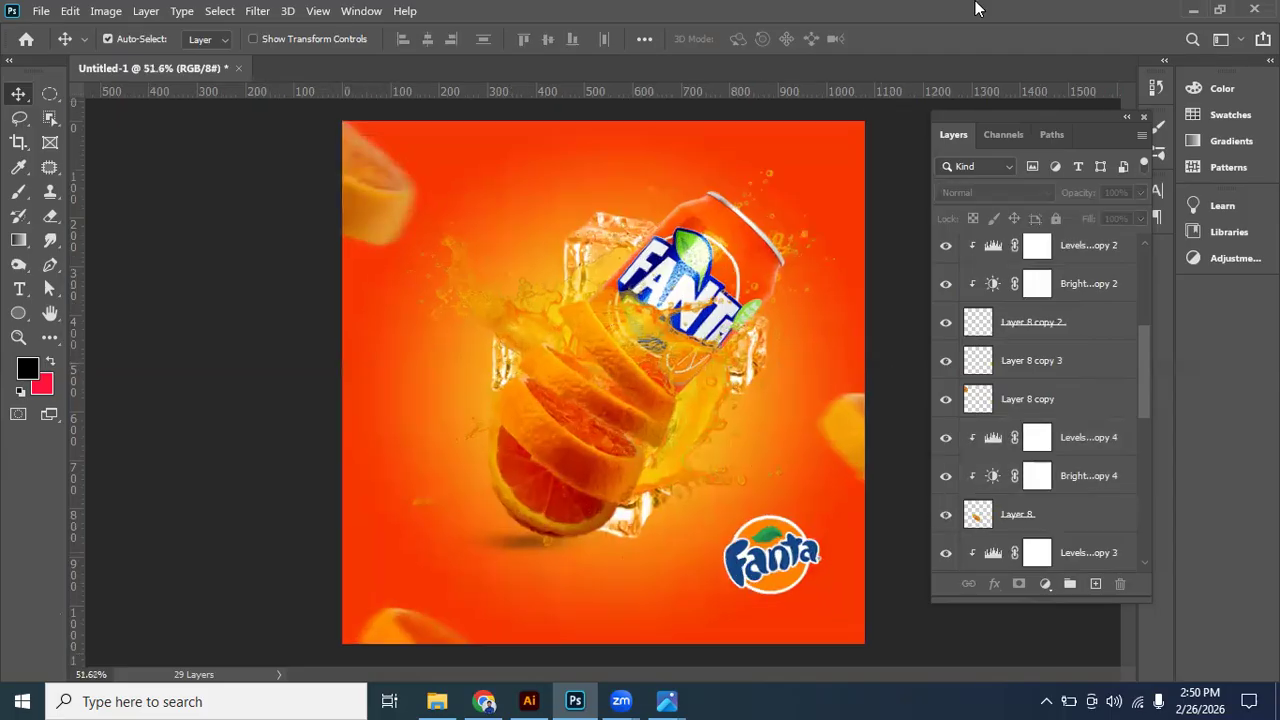